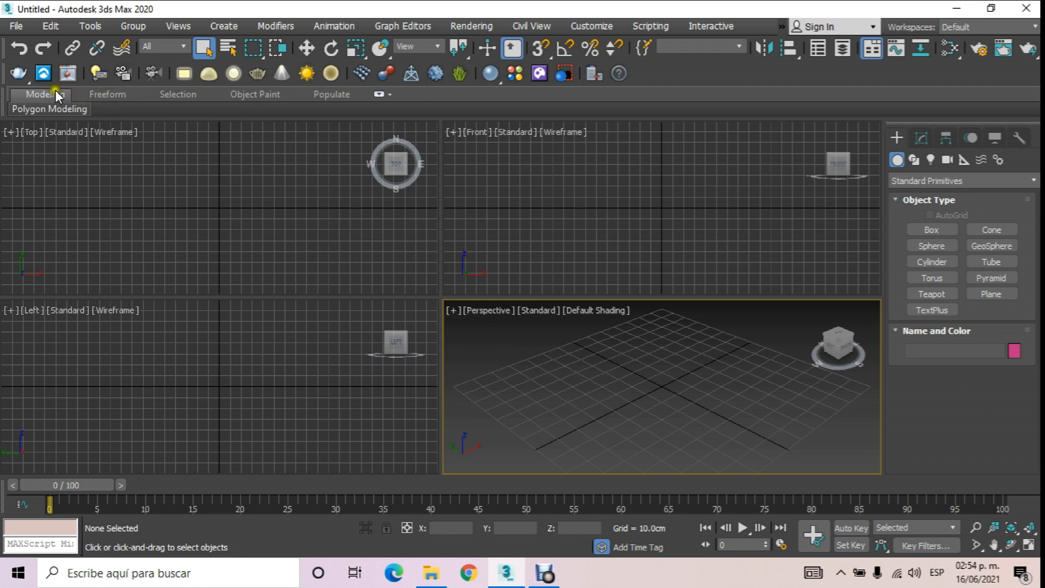
mouse_move(6, 73)
mouse_down()
mouse_move(27, 140)
mouse_move(154, 147)
mouse_move(136, 154)
mouse_move(41, 87)
mouse_move(14, 84)
mouse_move(10, 69)
mouse_up()
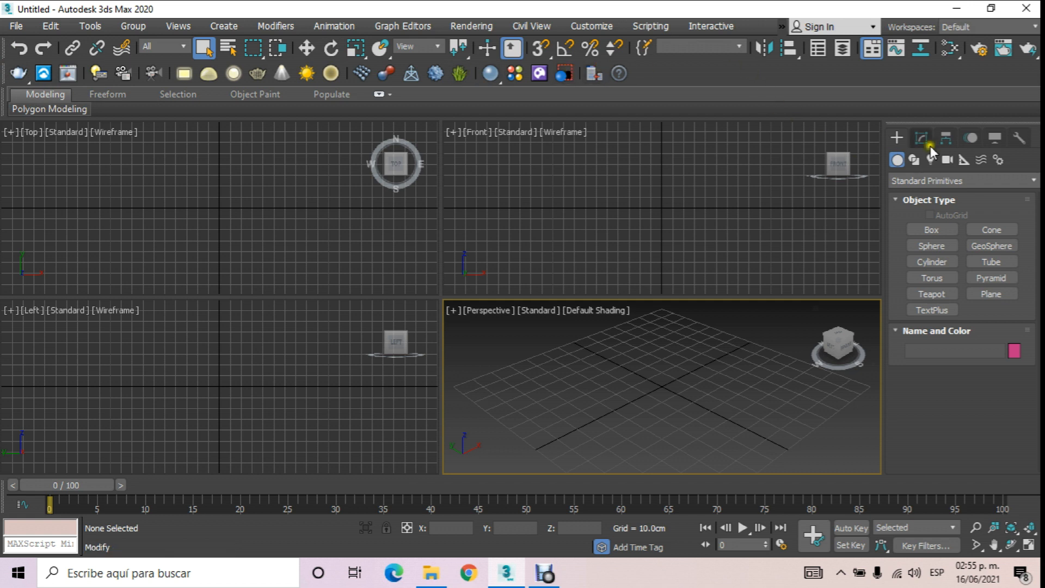
Show the Extras toolbar floating over the Front viewport, and hide it again
right_click(709, 74)
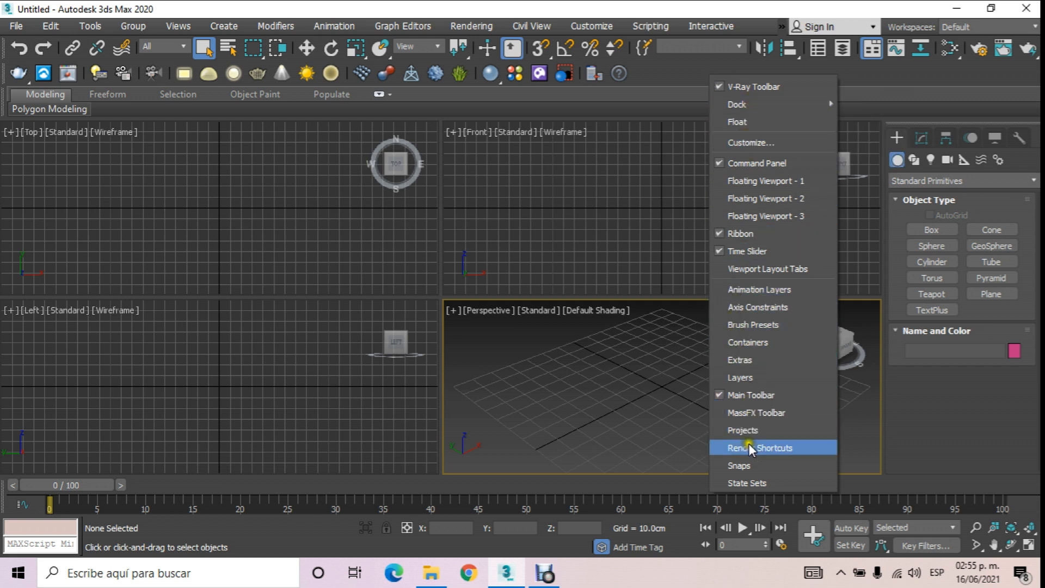
mouse_move(743, 100)
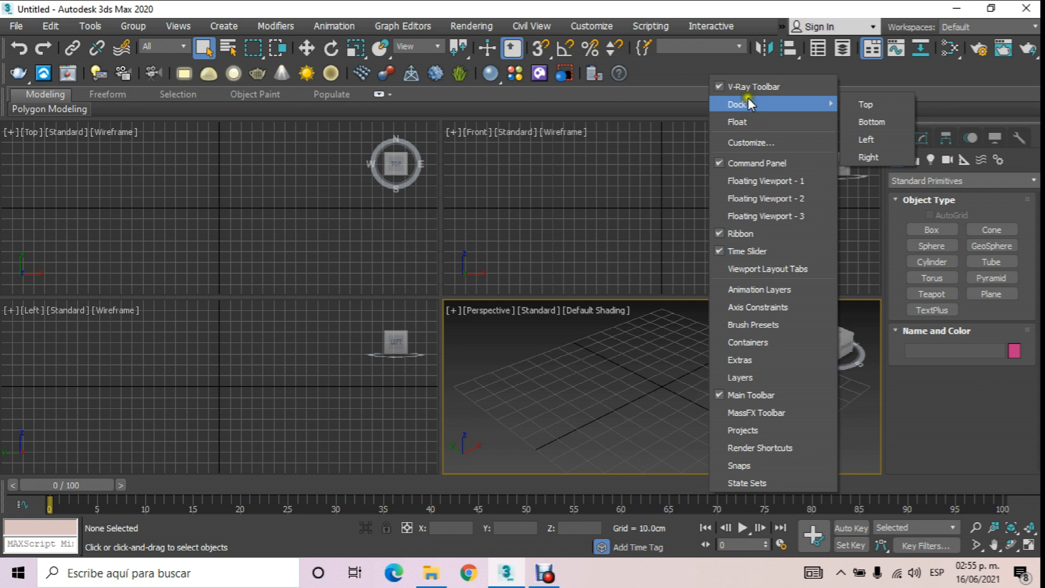
click(727, 85)
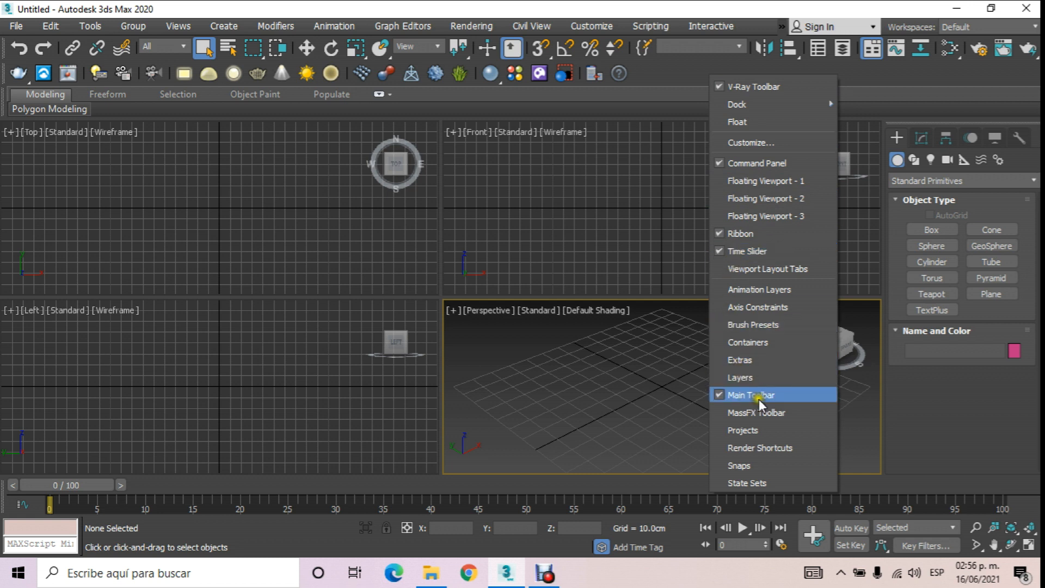
click(807, 107)
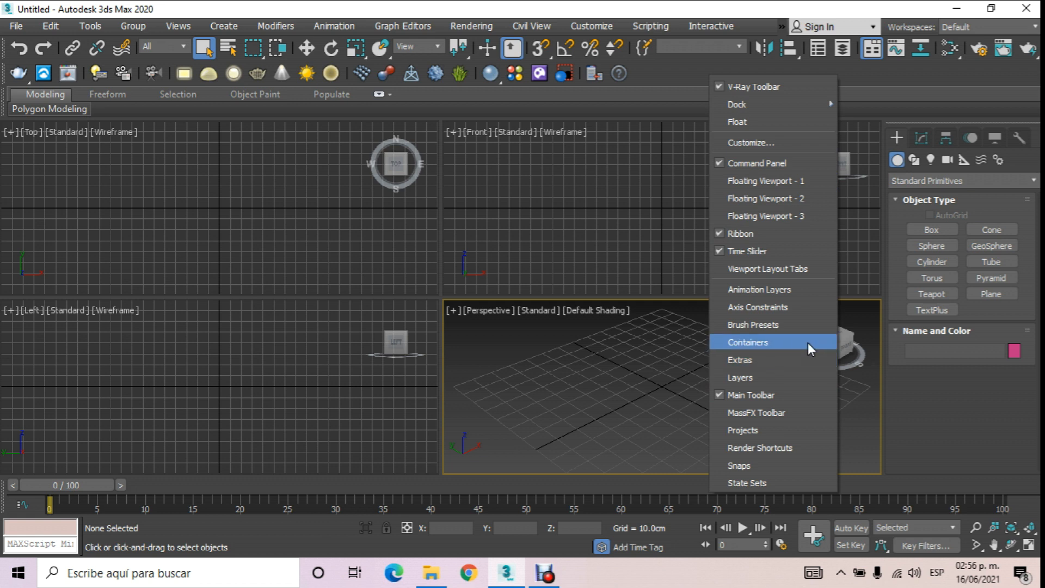
click(722, 359)
drag(323, 279, 474, 225)
right_click(742, 75)
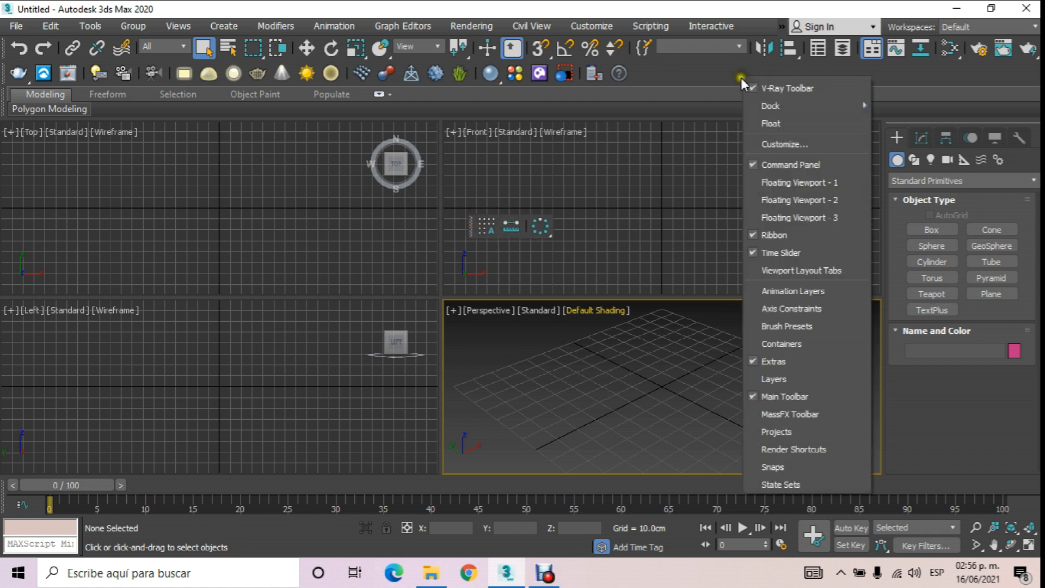
click(757, 361)
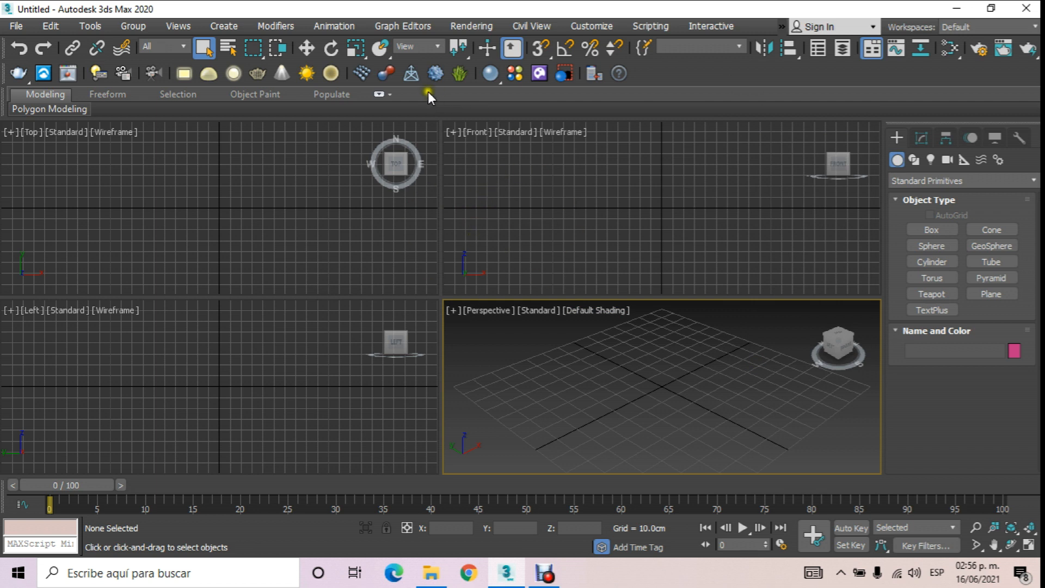
click(30, 25)
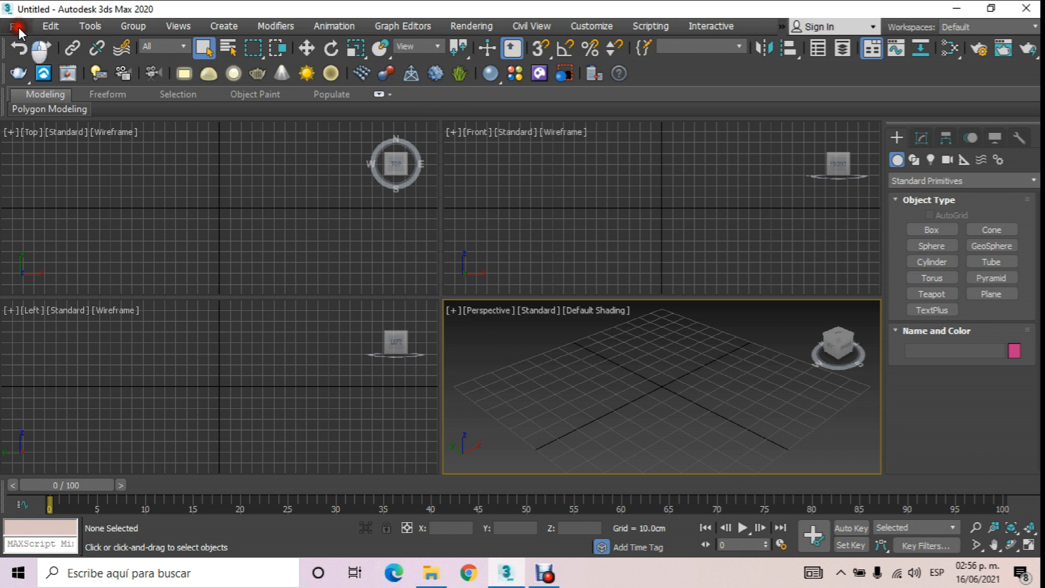
click(17, 27)
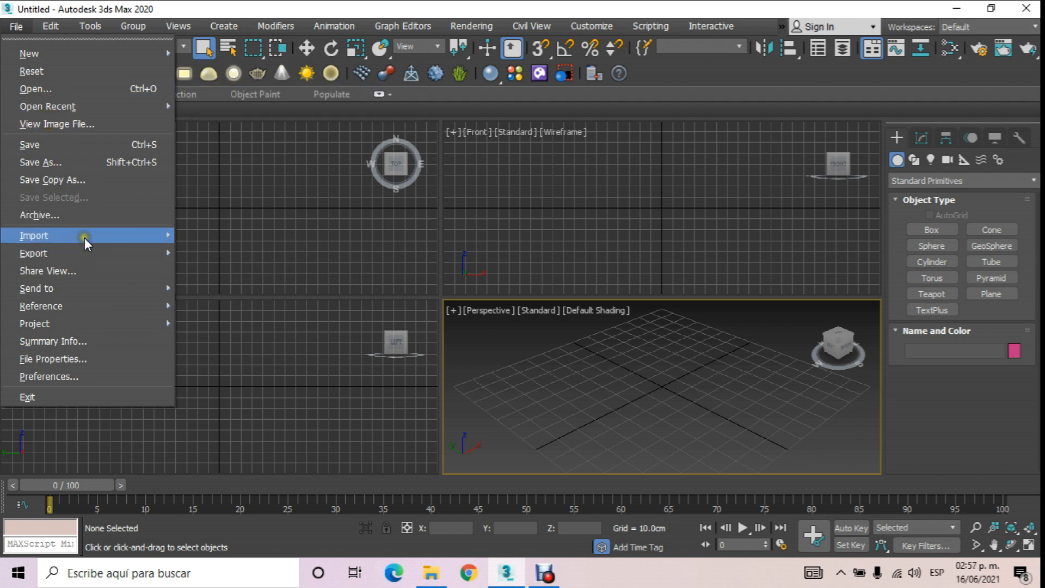
mouse_move(85, 237)
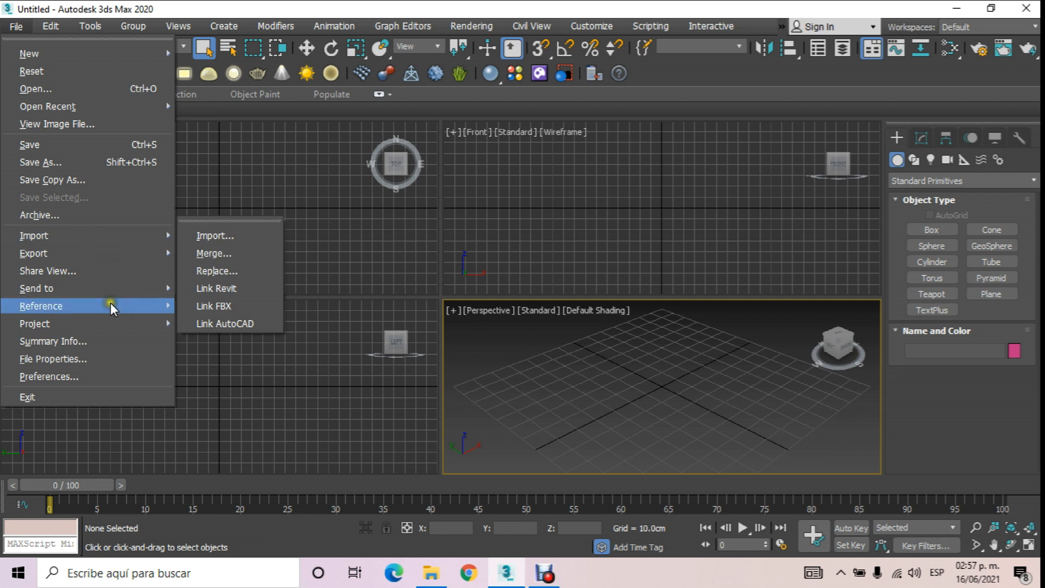
mouse_move(111, 309)
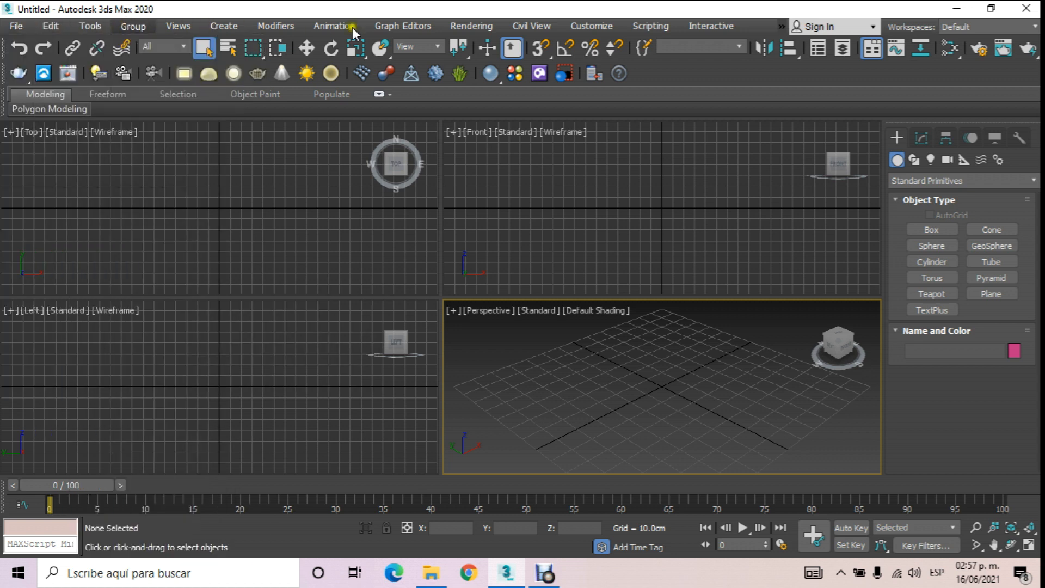
mouse_move(90, 22)
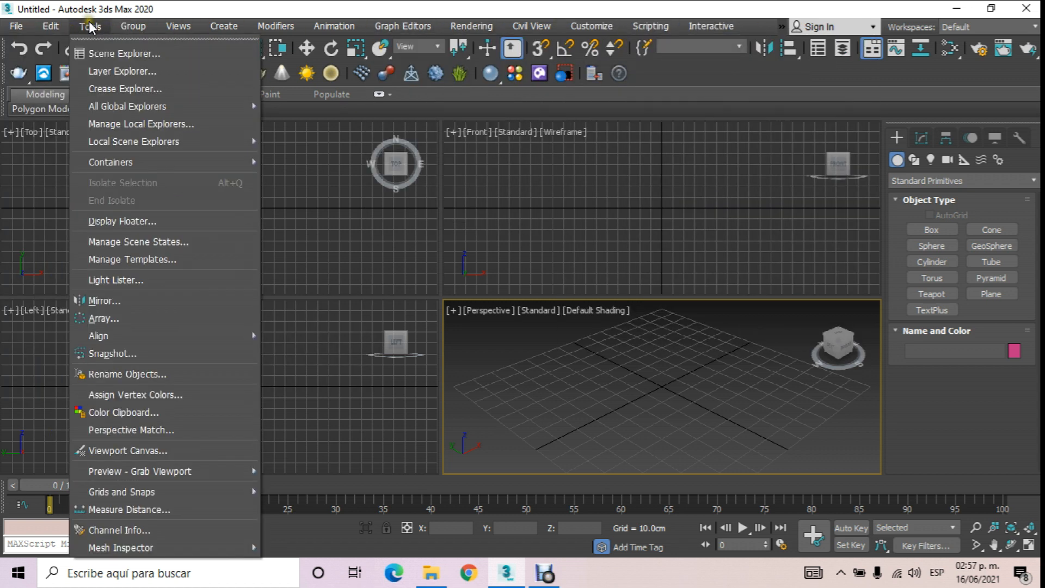
mouse_move(133, 26)
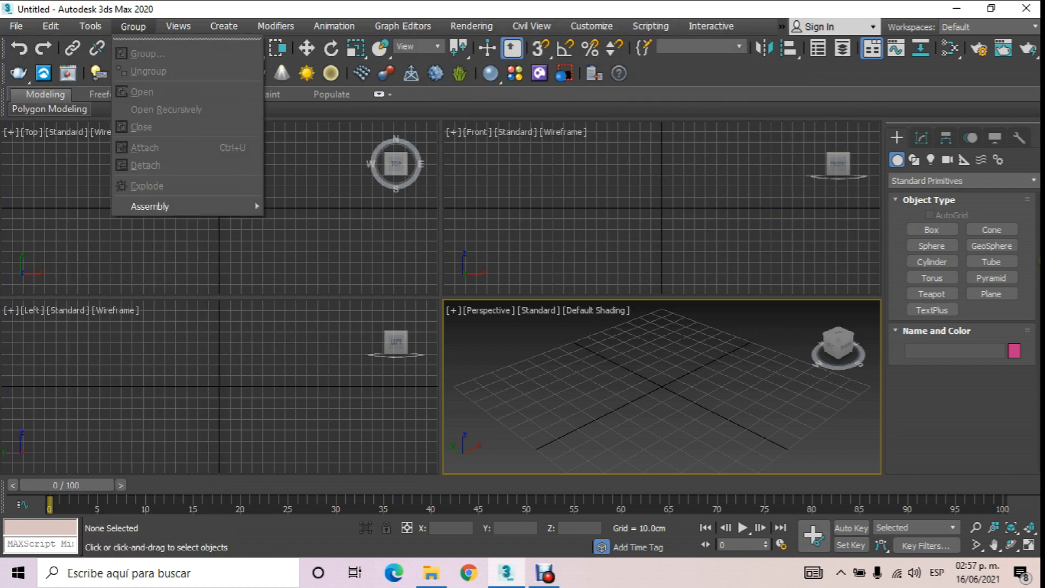
click(768, 94)
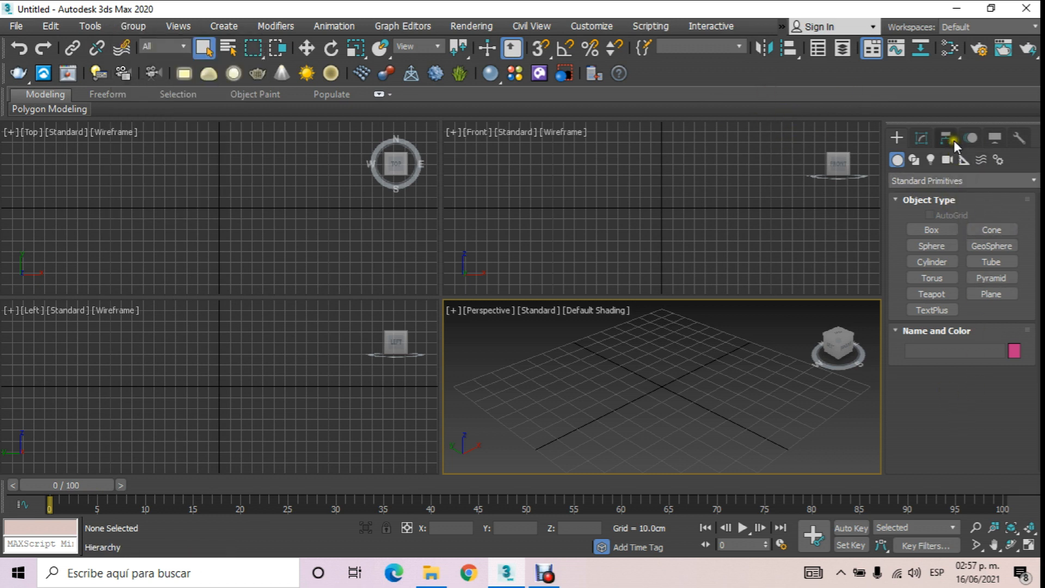
drag(956, 123, 1017, 123)
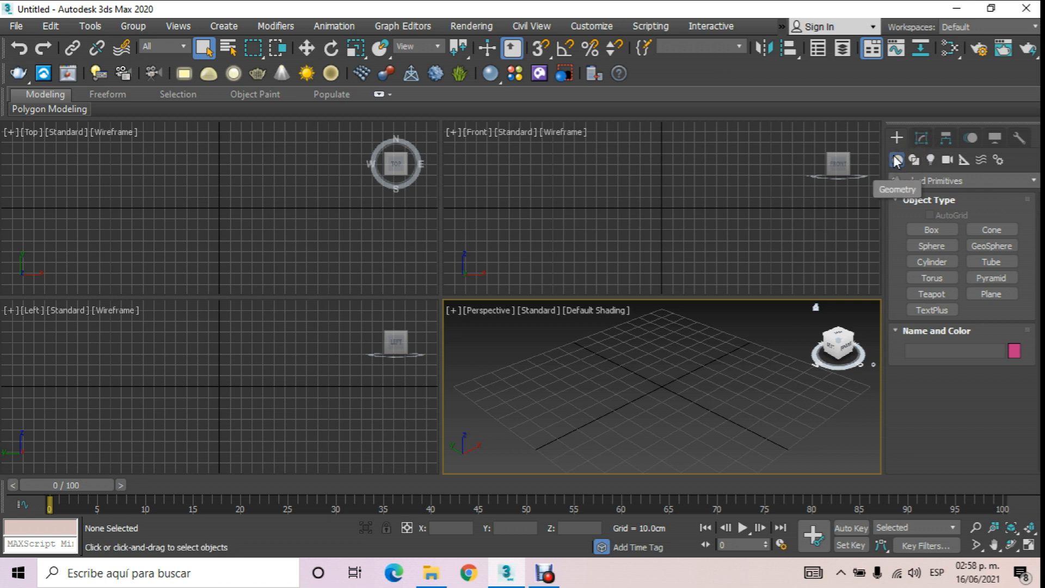
click(936, 181)
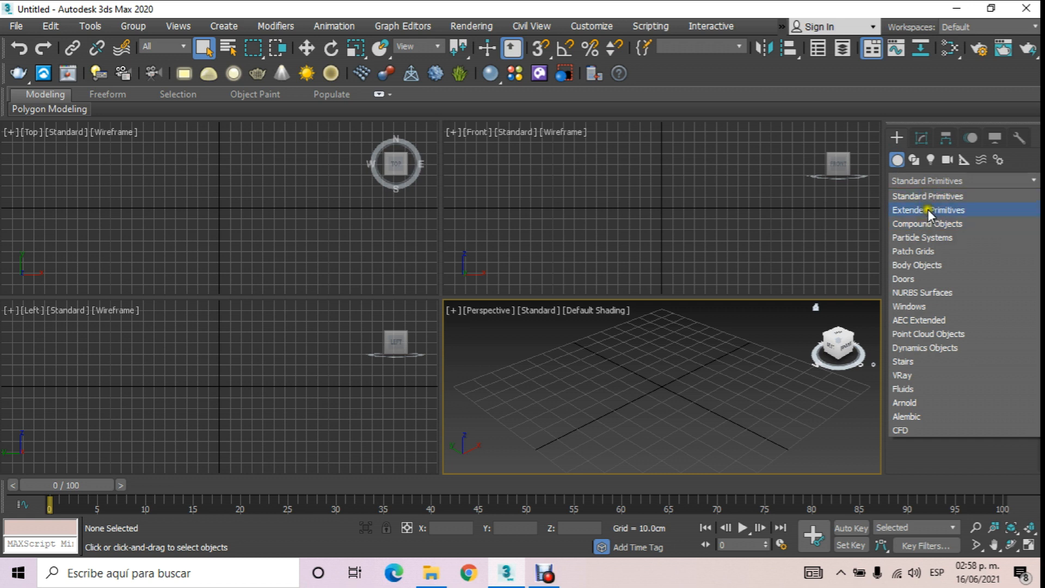
click(928, 178)
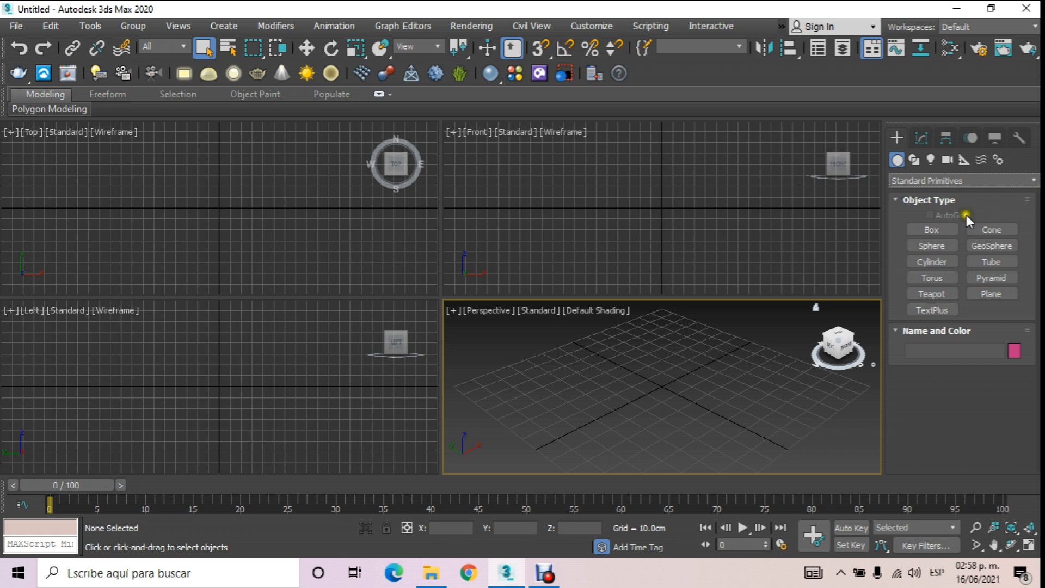
Create a box about 24.3 cm long and 44.3 cm wide and a sphere of about 13.6 cm radius in the Perspective view
click(932, 229)
drag(561, 378, 657, 359)
click(660, 315)
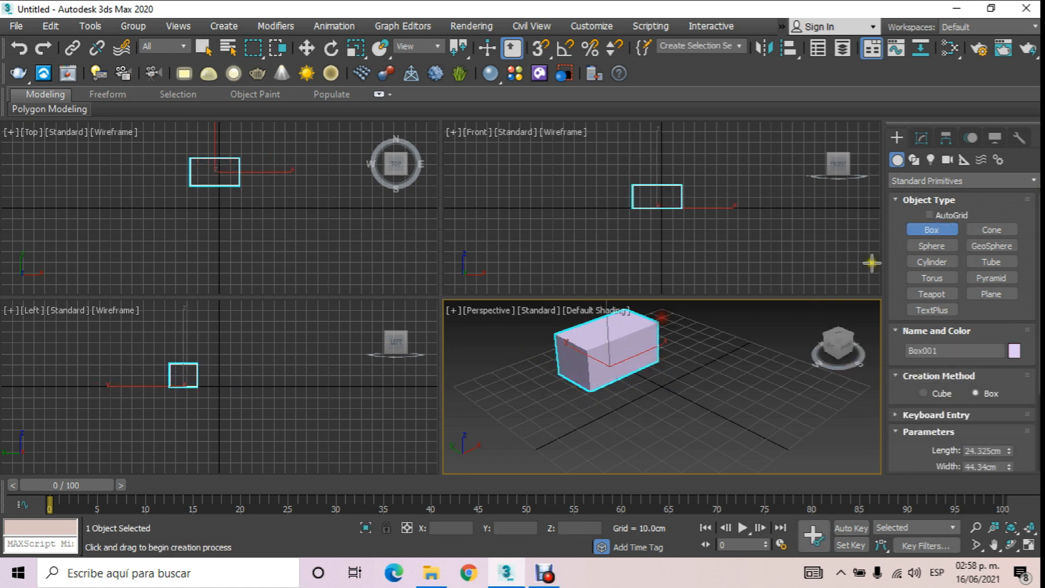
click(931, 246)
drag(706, 416, 735, 419)
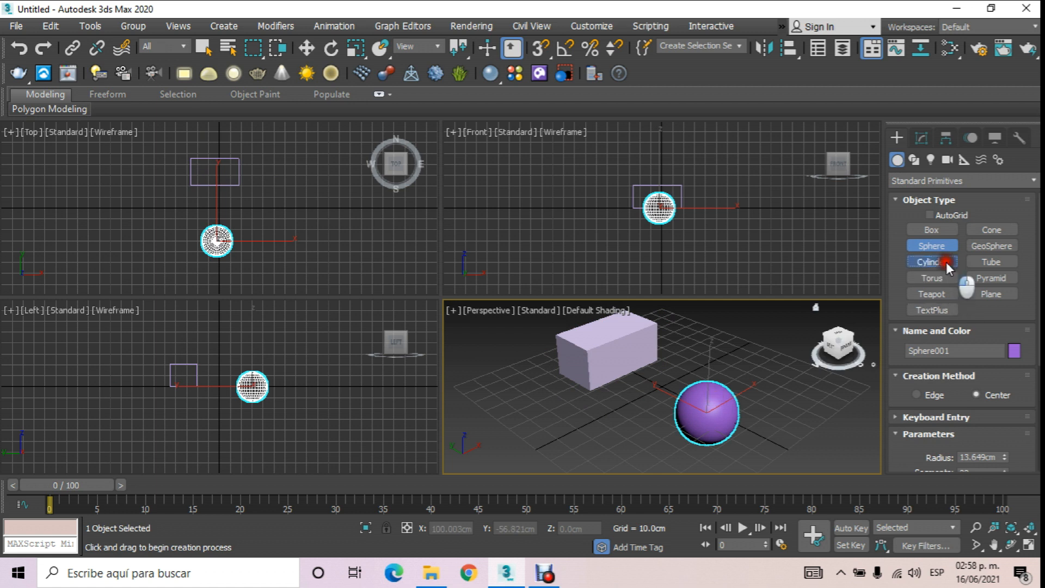
Create a cylinder of about 19 cm radius in front of the box and a torus behind the sphere in the Perspective view
click(928, 262)
drag(561, 423, 602, 414)
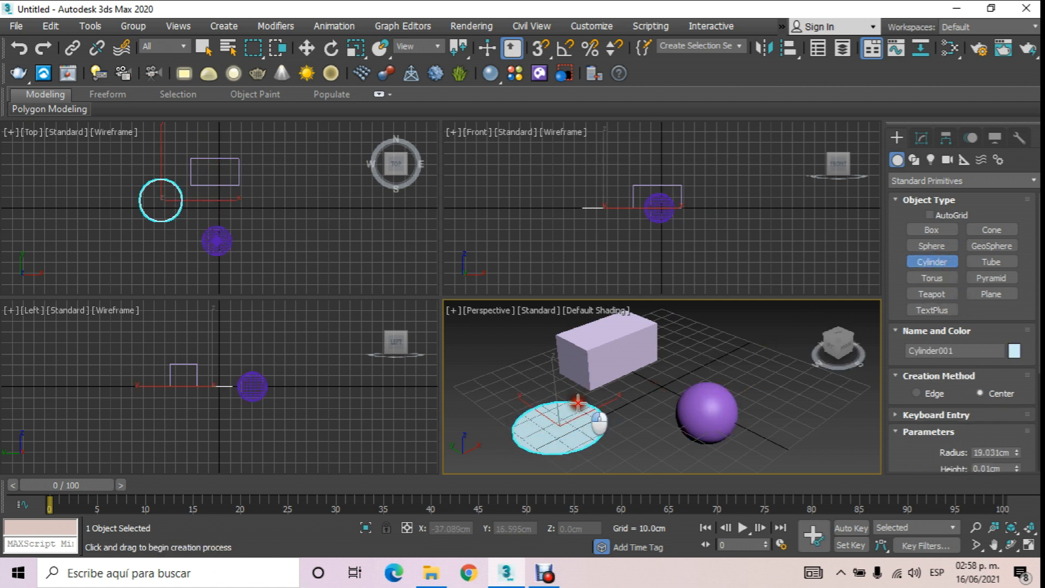
click(583, 370)
click(932, 278)
drag(753, 356, 779, 357)
click(677, 350)
Select the box, sphere, cylinder and torus together and delete them
click(306, 48)
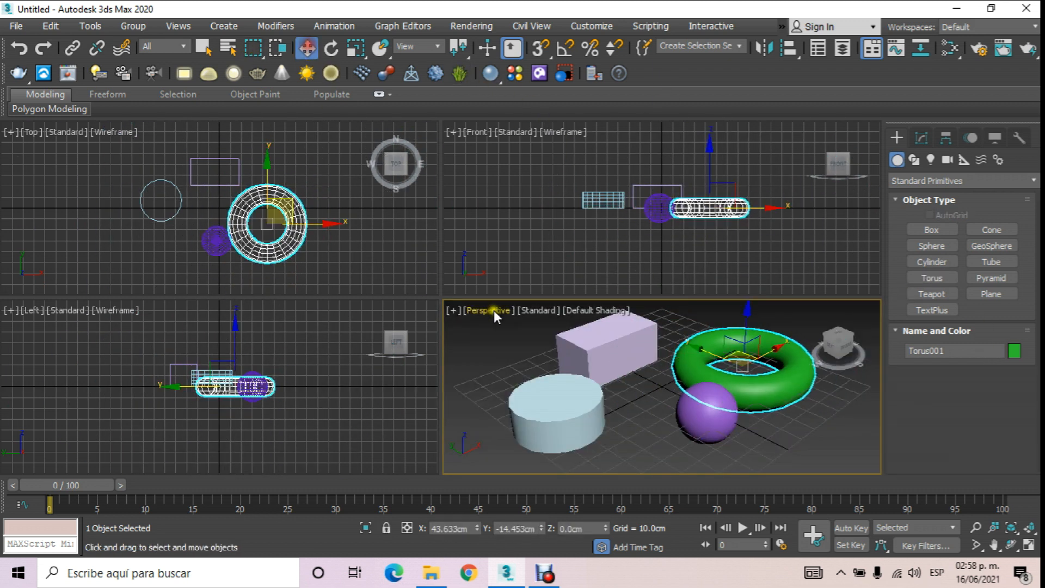
drag(484, 462, 825, 299)
key(Delete)
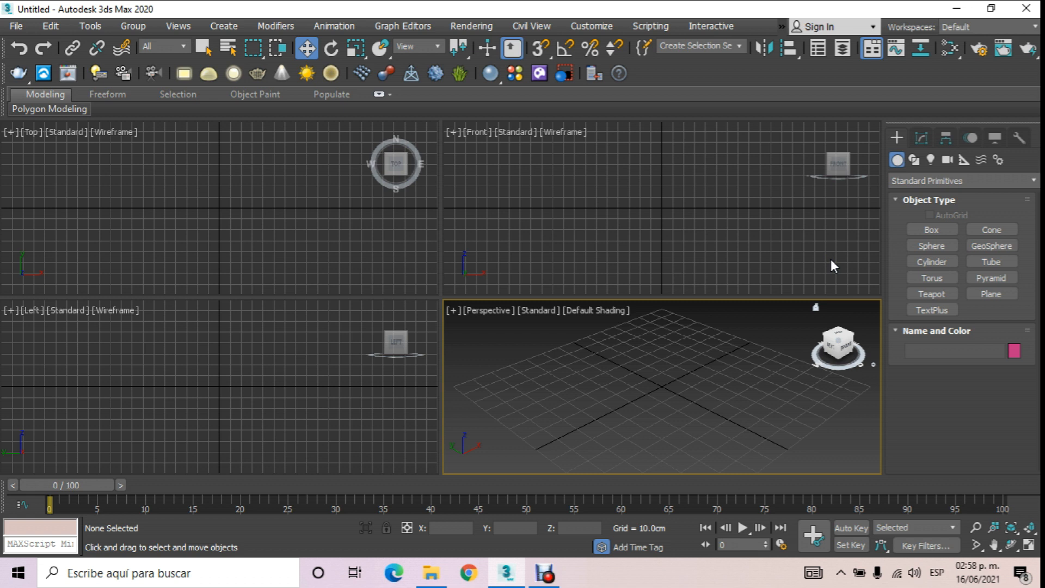
Configure the system unit scale to 1 unit = 1.0 centimeters and accept the metric centimeter display units
click(587, 25)
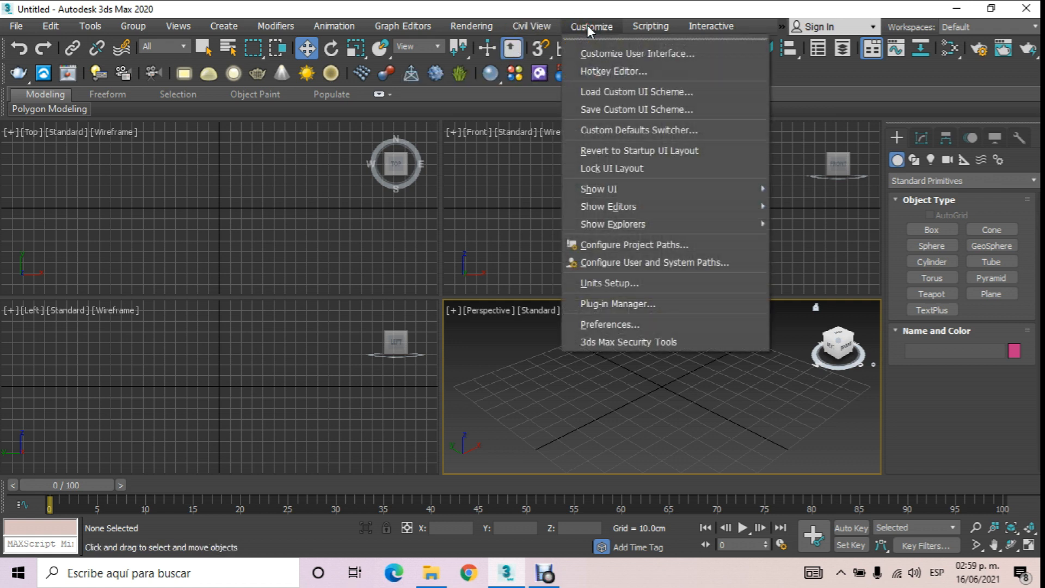
click(620, 280)
drag(475, 132, 546, 118)
click(606, 146)
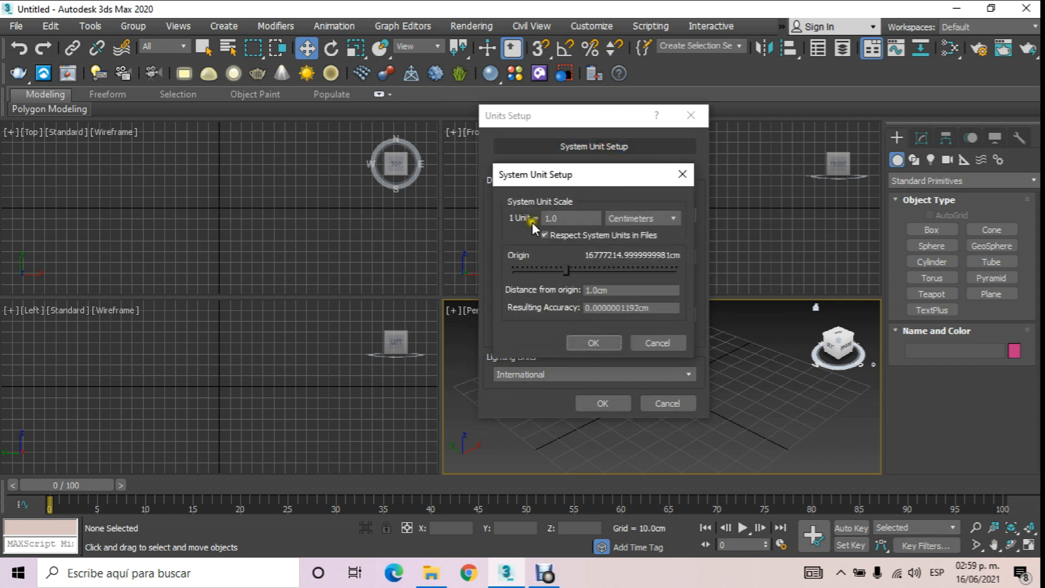
click(558, 219)
click(674, 216)
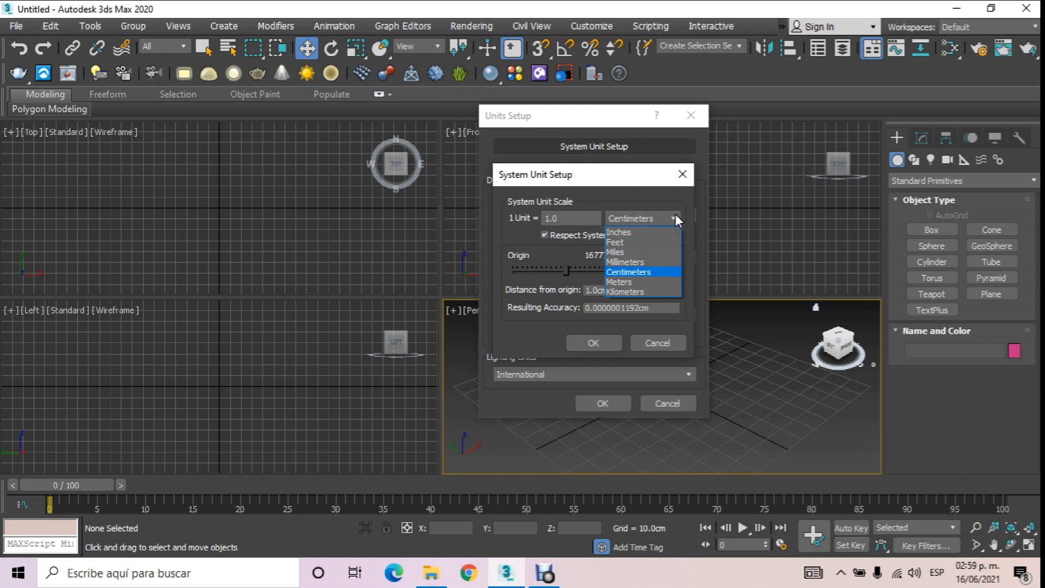
click(643, 271)
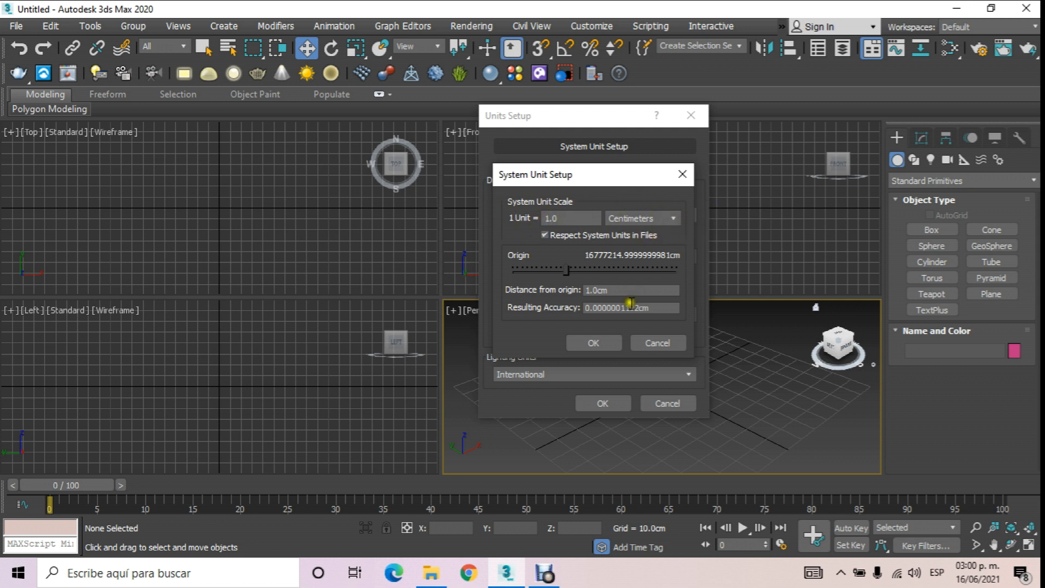
click(597, 340)
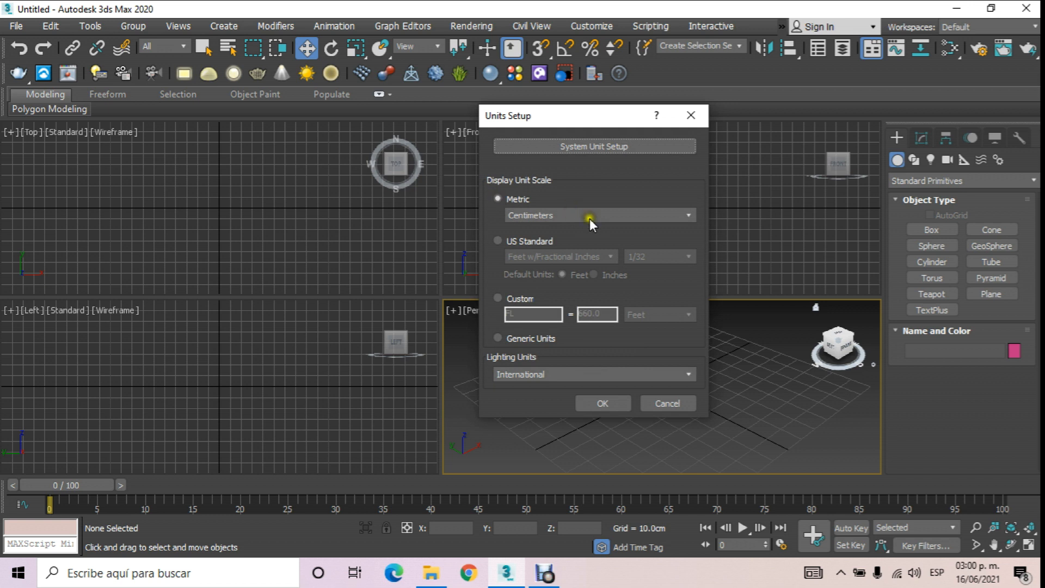
click(605, 403)
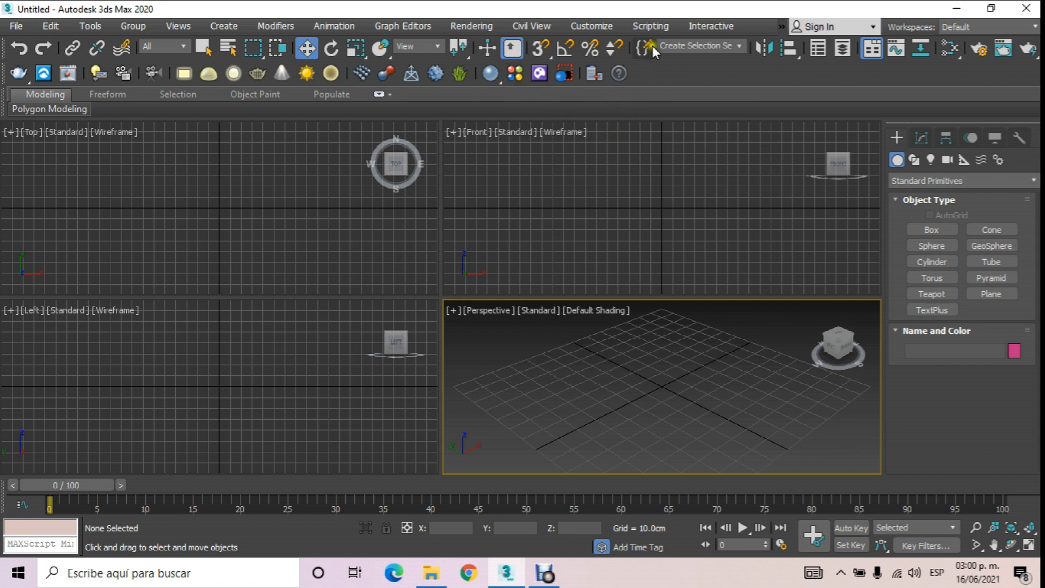
click(592, 25)
click(625, 285)
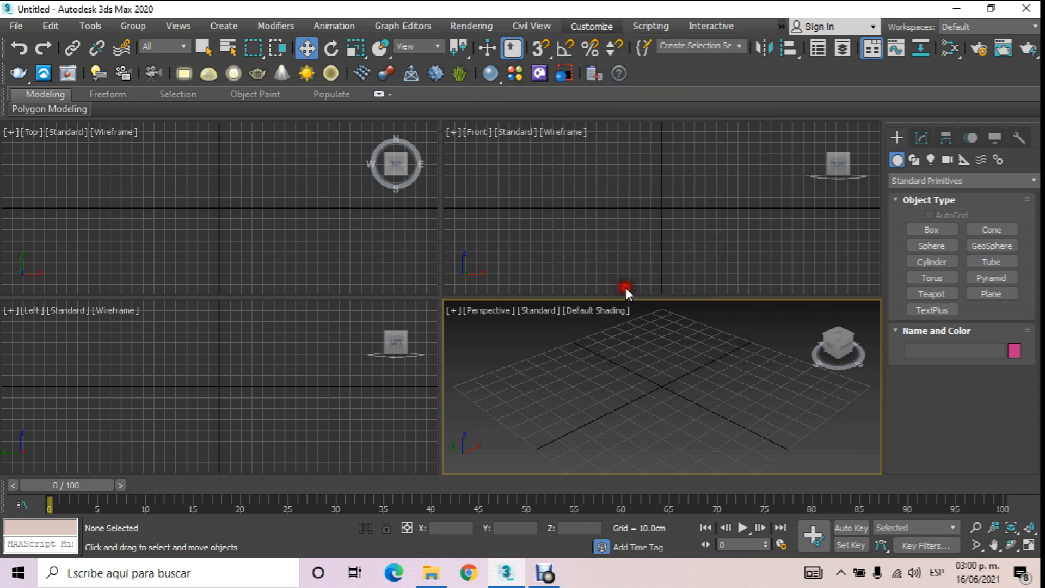
click(617, 133)
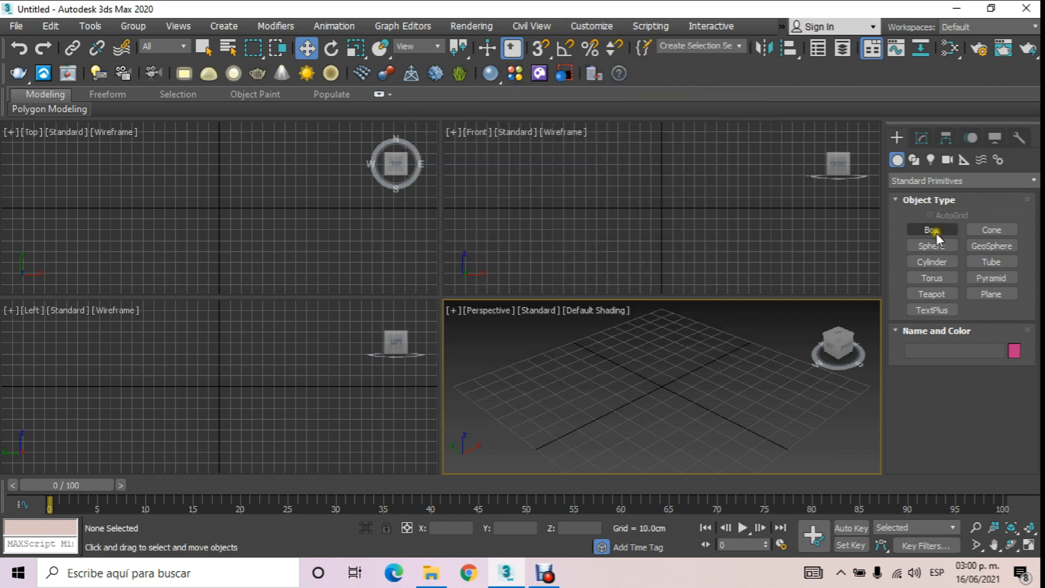
Create a standard box about 55 cm long and 48.7 cm wide near the grid centre in the Perspective view
click(899, 154)
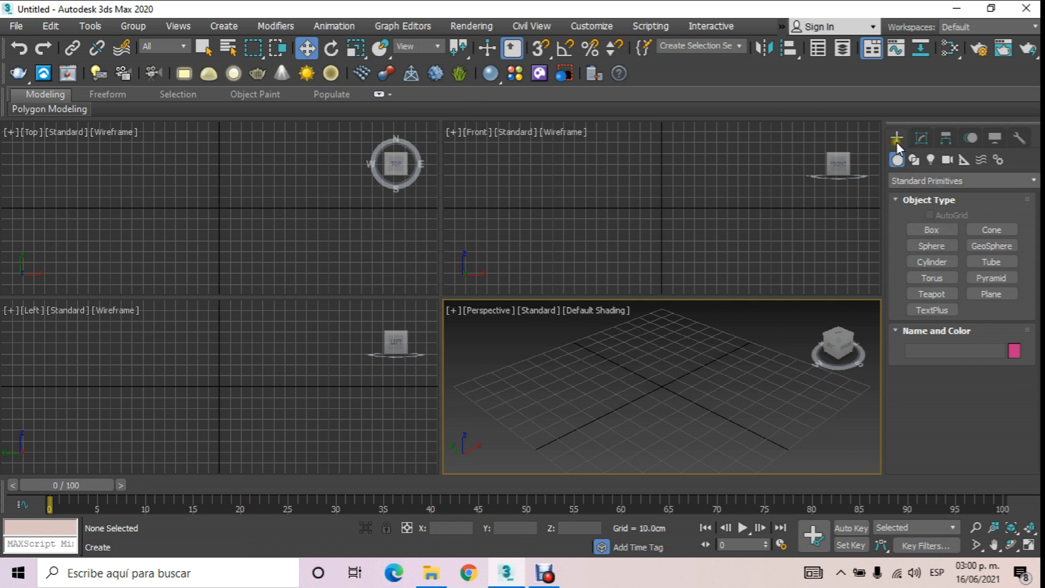
click(930, 230)
drag(574, 391, 742, 384)
click(745, 313)
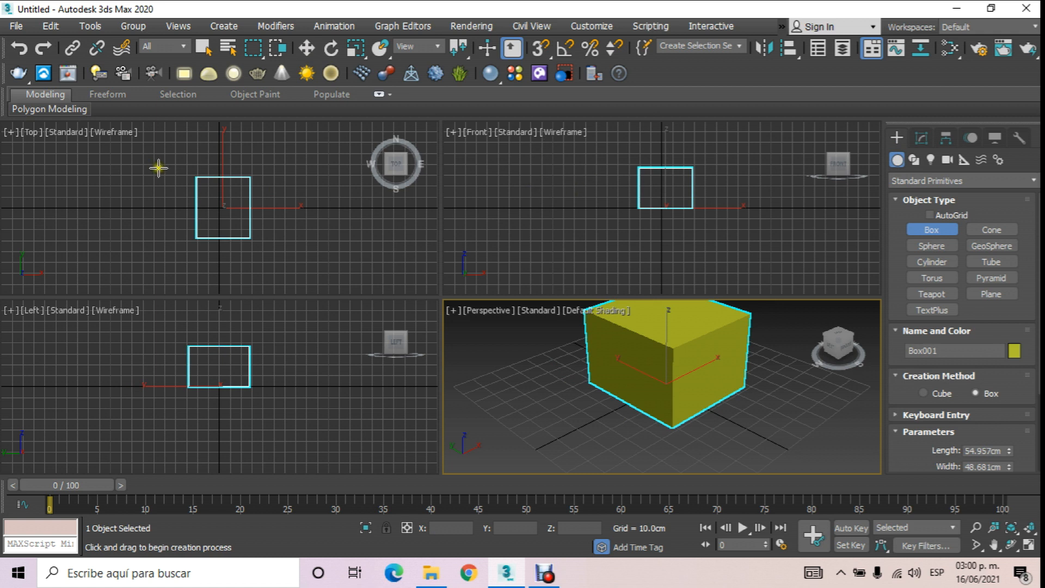
Pan the Left and Top views, adjust the Perspective view to show the whole box, and activate the Move tool
click(244, 359)
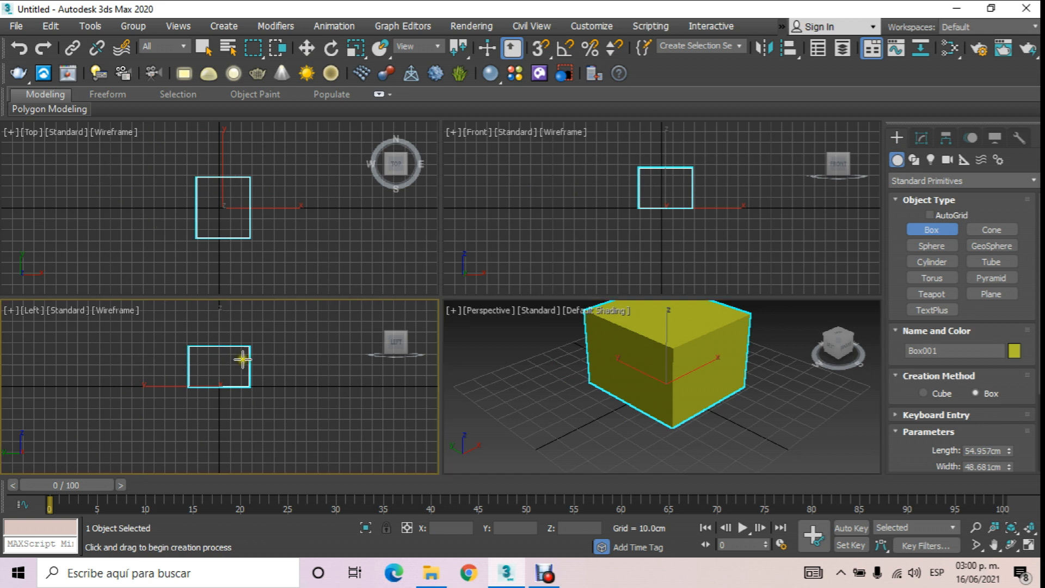
middle_drag(245, 360, 253, 390)
middle_drag(264, 238, 265, 234)
mouse_move(676, 401)
alt+middle_down()
mouse_move(662, 401)
mouse_move(668, 413)
alt+middle_up()
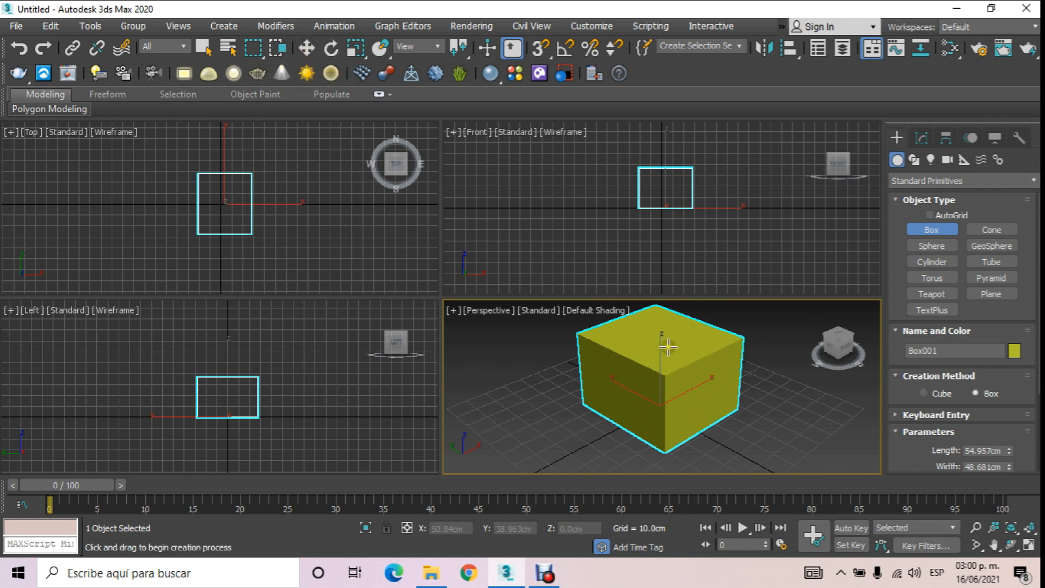
click(307, 49)
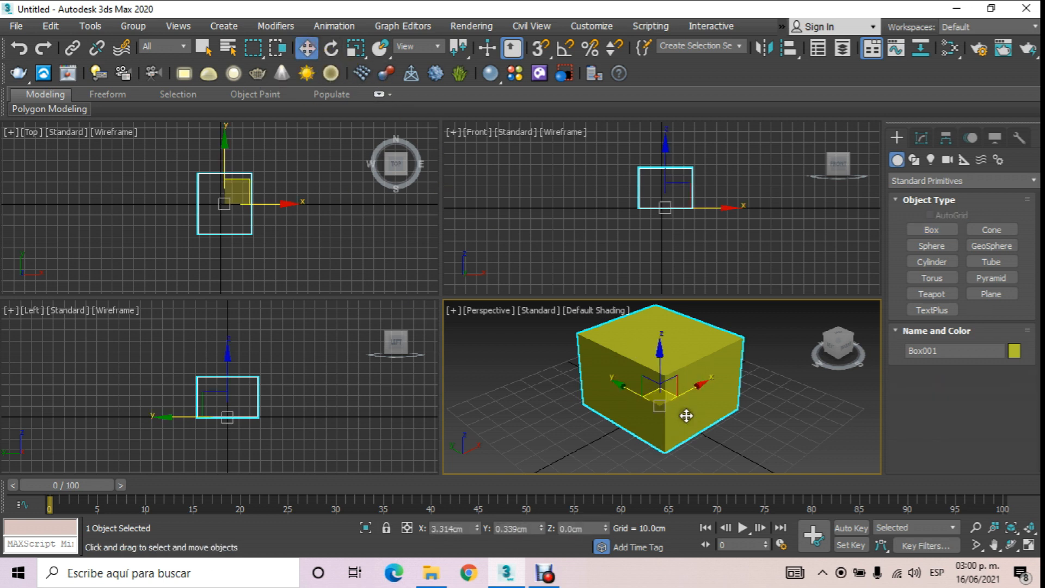
Move the box along its Y axis to about 9.2 cm and along X to about -16.8 cm in the Perspective view
mouse_move(633, 392)
mouse_down()
mouse_move(597, 379)
mouse_move(695, 401)
mouse_move(597, 397)
mouse_move(646, 388)
mouse_move(590, 379)
mouse_move(701, 424)
mouse_move(621, 378)
mouse_move(681, 431)
mouse_move(638, 402)
mouse_move(652, 401)
mouse_move(643, 385)
mouse_move(602, 383)
mouse_move(553, 350)
mouse_move(721, 440)
mouse_move(641, 390)
mouse_up()
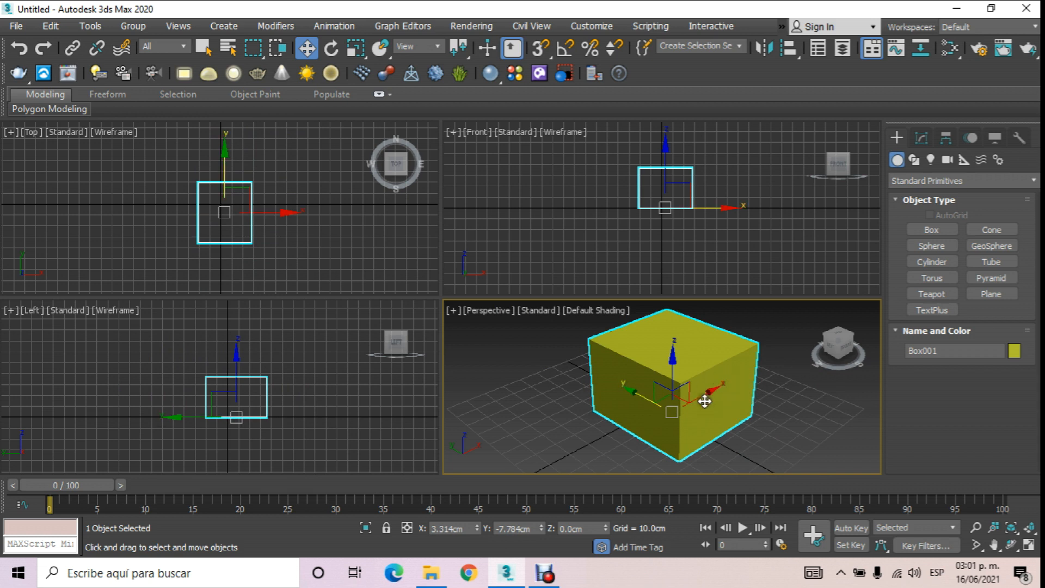
mouse_move(639, 399)
mouse_down()
mouse_move(599, 375)
mouse_move(632, 401)
mouse_up()
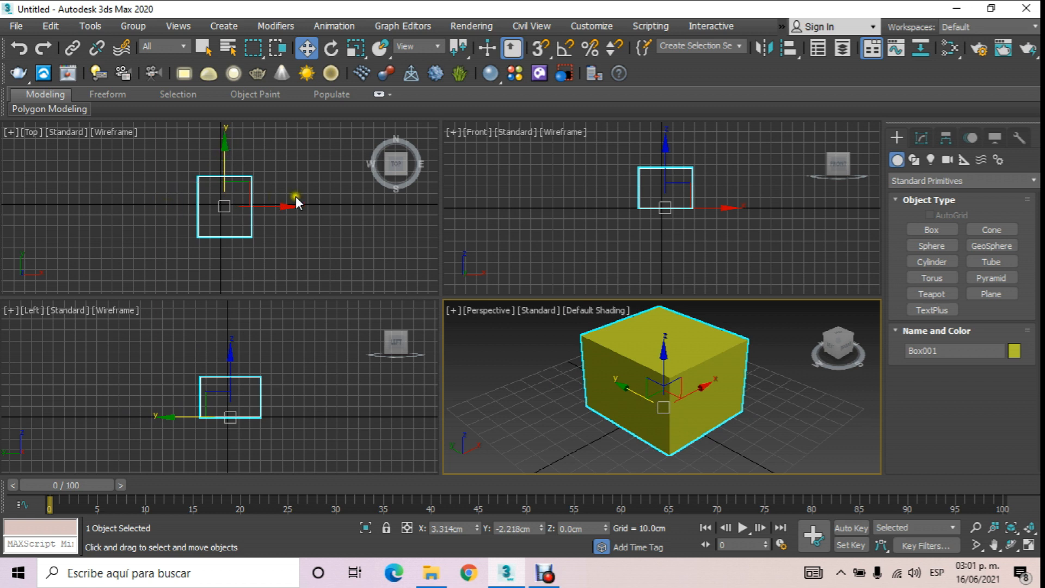
drag(639, 395, 626, 413)
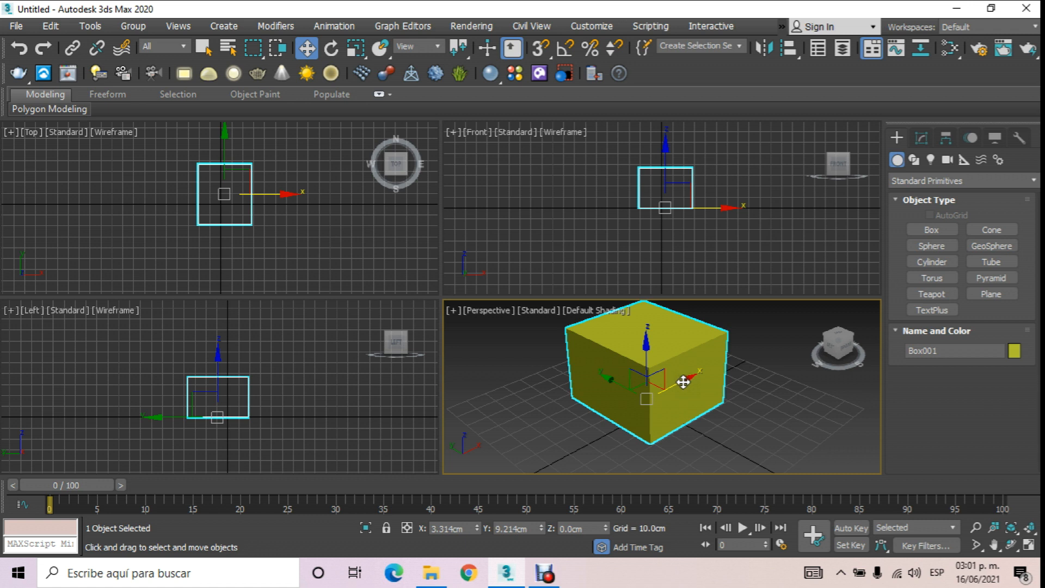
drag(684, 382, 653, 426)
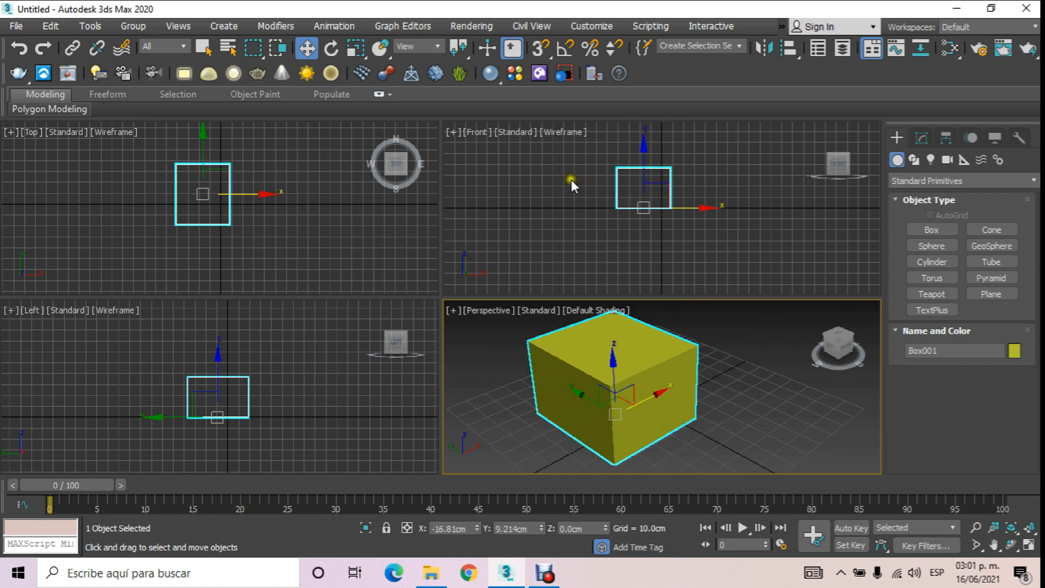
click(204, 50)
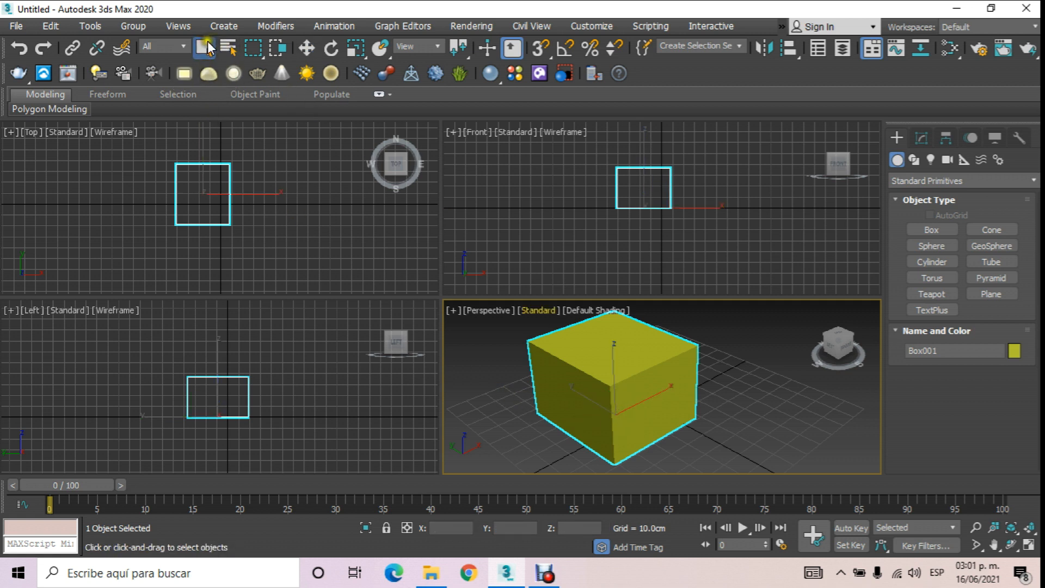
click(307, 50)
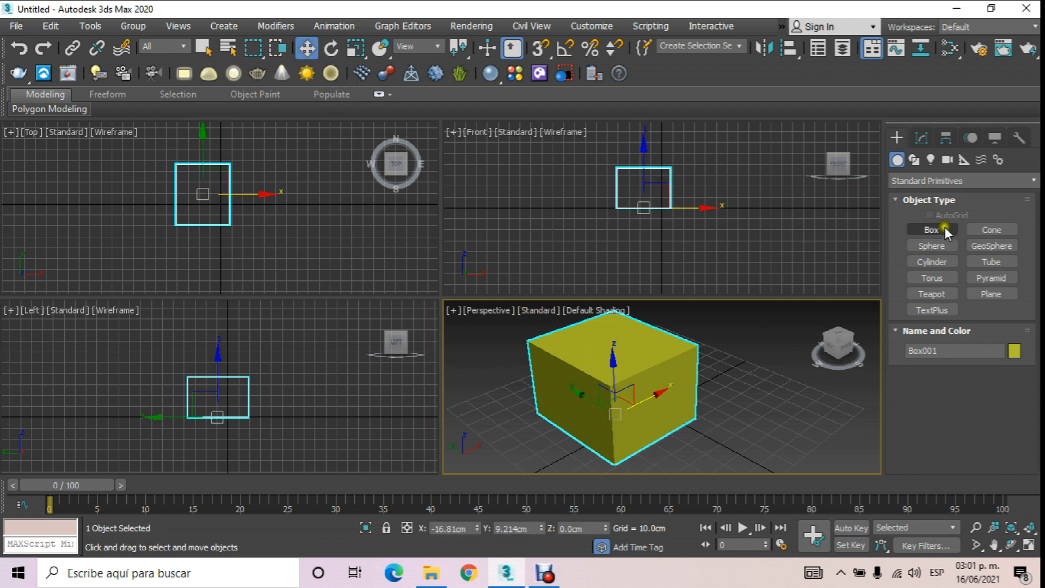
Set the box's length, width and height to 40 cm each
click(925, 137)
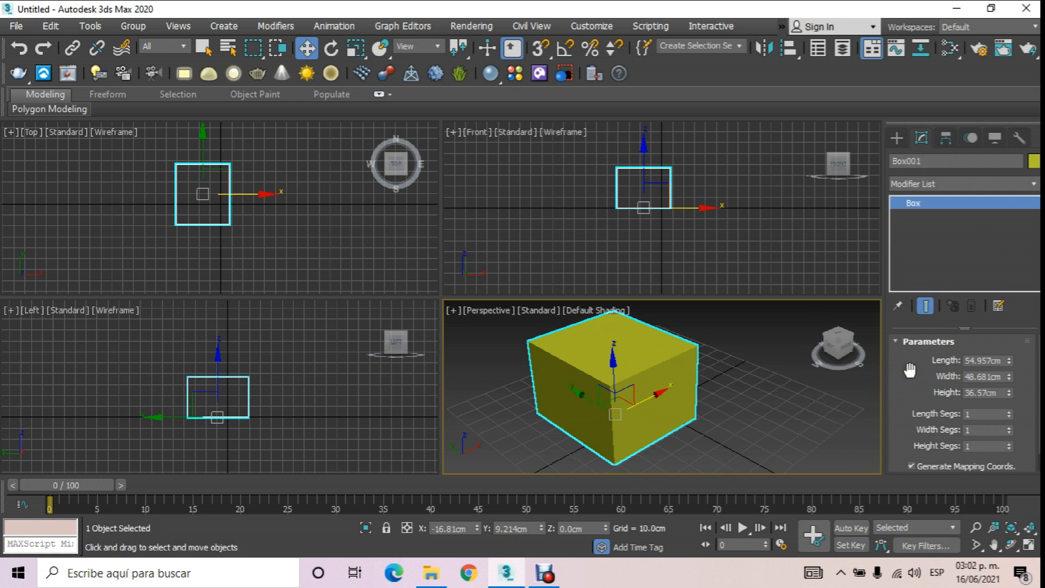
drag(970, 359, 1003, 360)
text(40)
key(Tab)
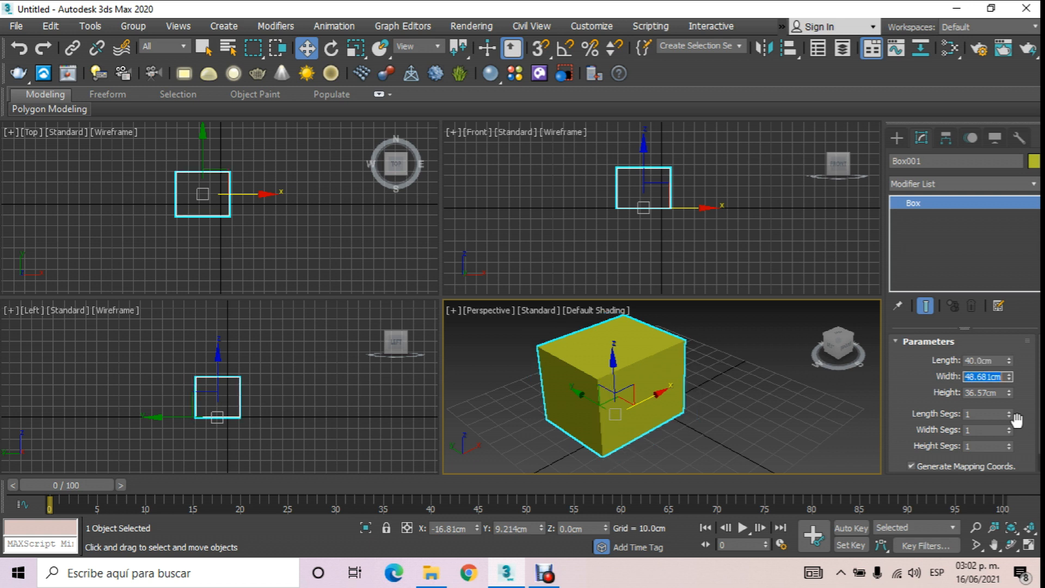
text(40)
key(Tab)
text(4)
key(Return)
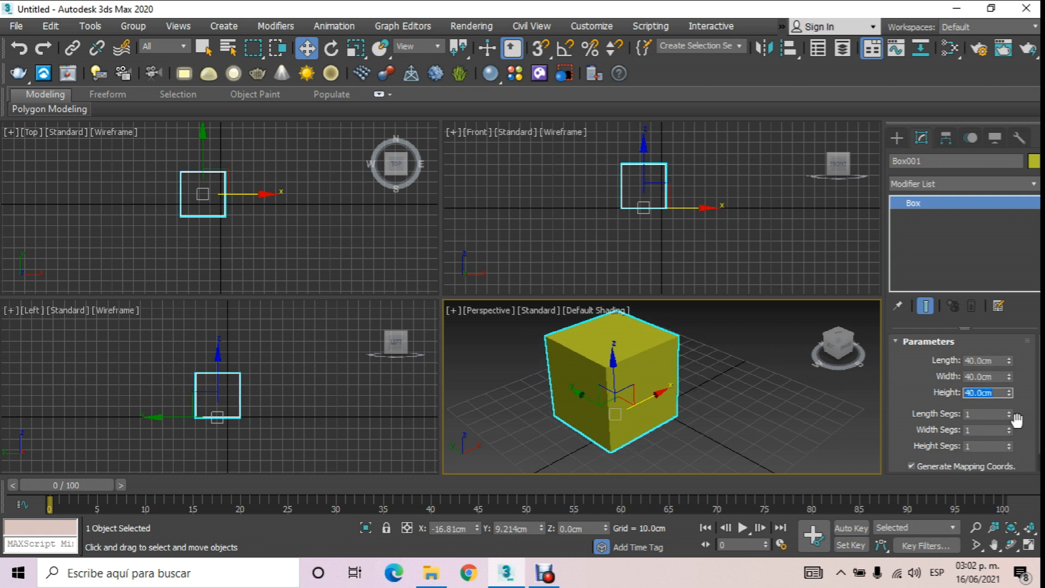
Set the box's width and height to 20 cm each
double_click(980, 377)
text(0)
key(Return)
key(Tab)
text(20)
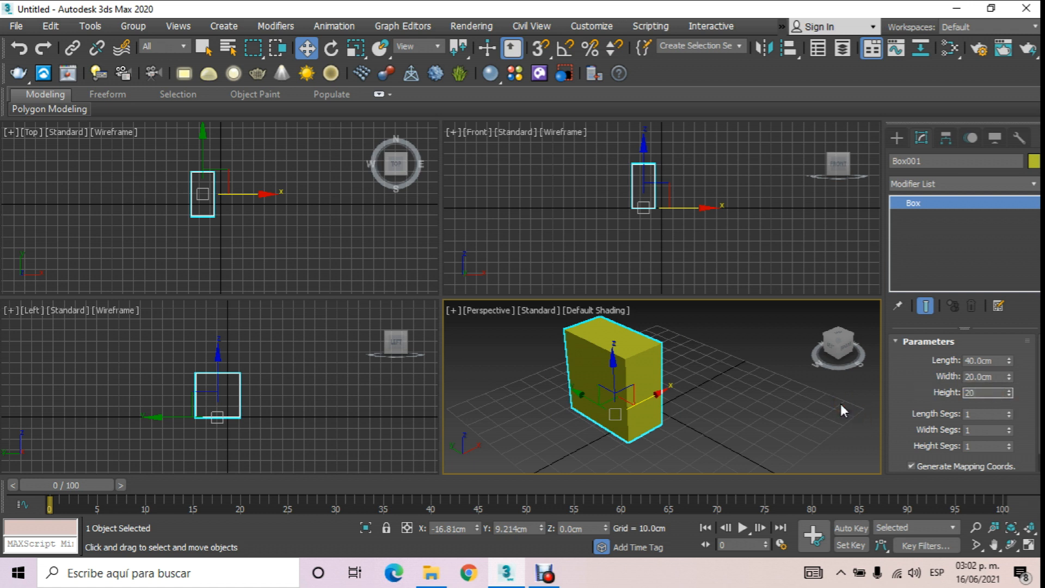
key(Return)
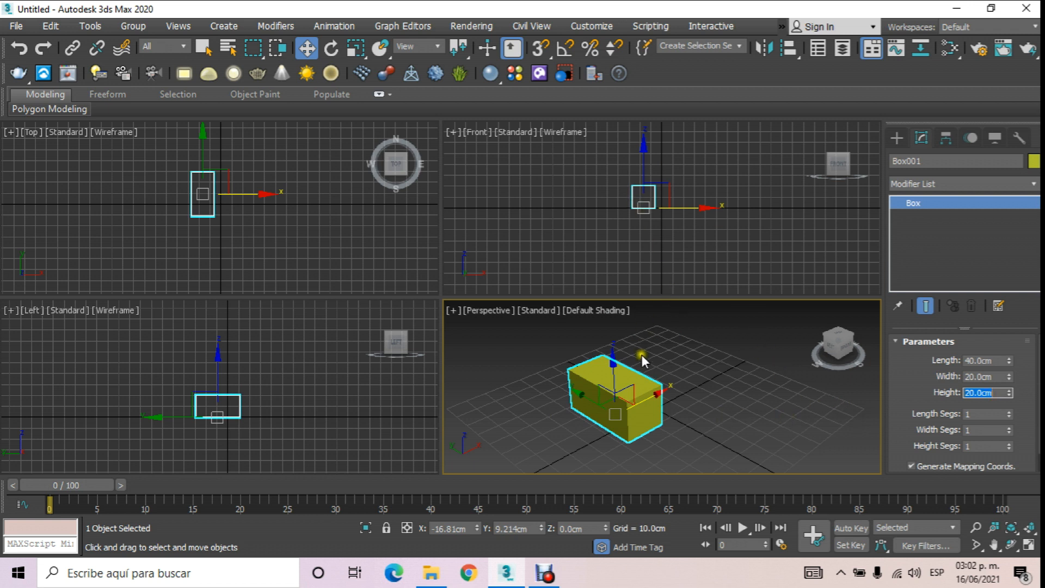
Move the box close to the grid origin, to about X 0.9 cm and Y -0.5 cm, using the Perspective and Left views
drag(641, 401, 678, 380)
scroll(678, 193, up, 3)
scroll(678, 192, up, 2)
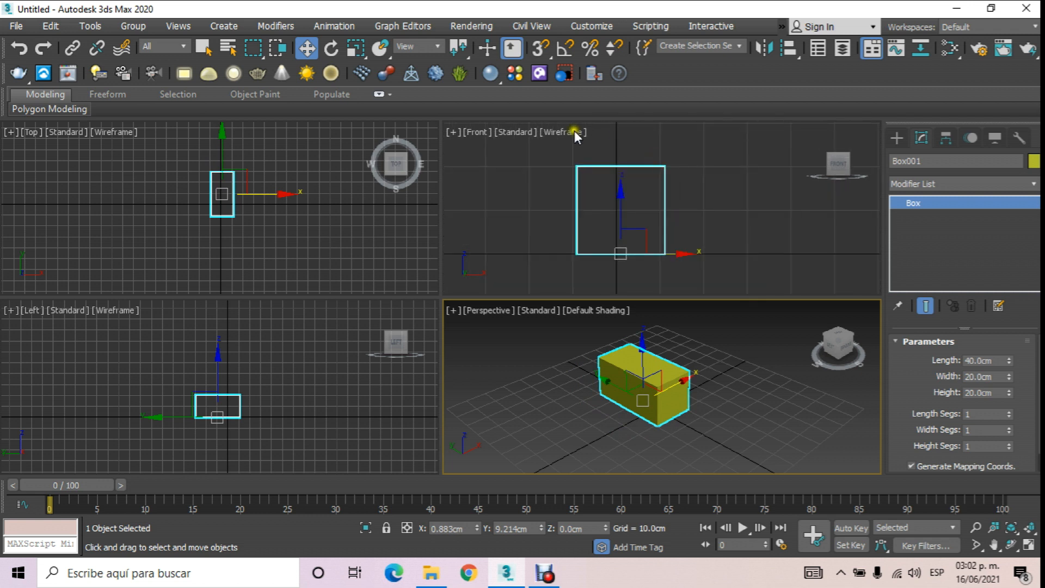
middle_drag(240, 210, 256, 226)
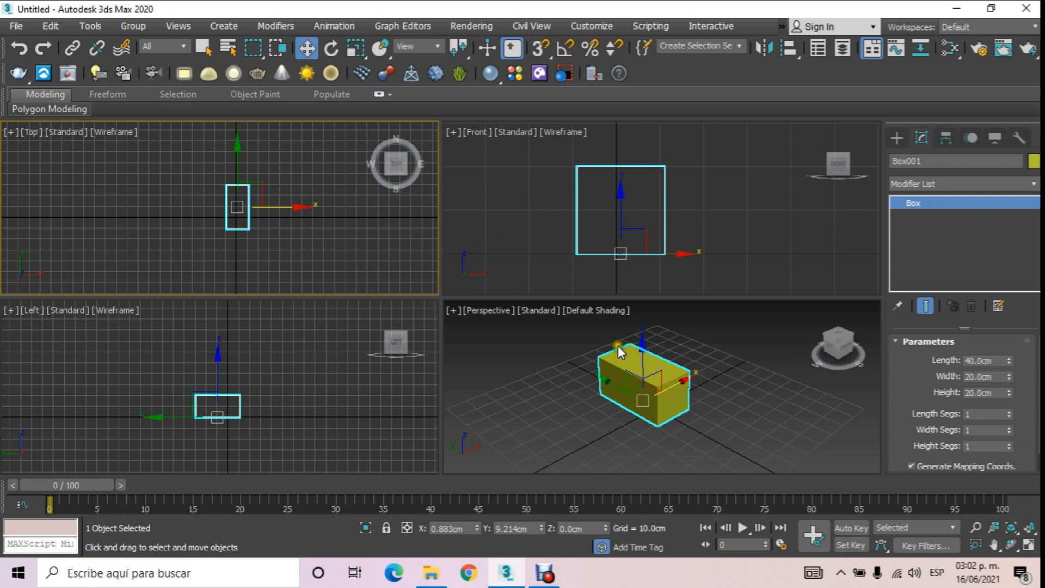
scroll(250, 389, up, 8)
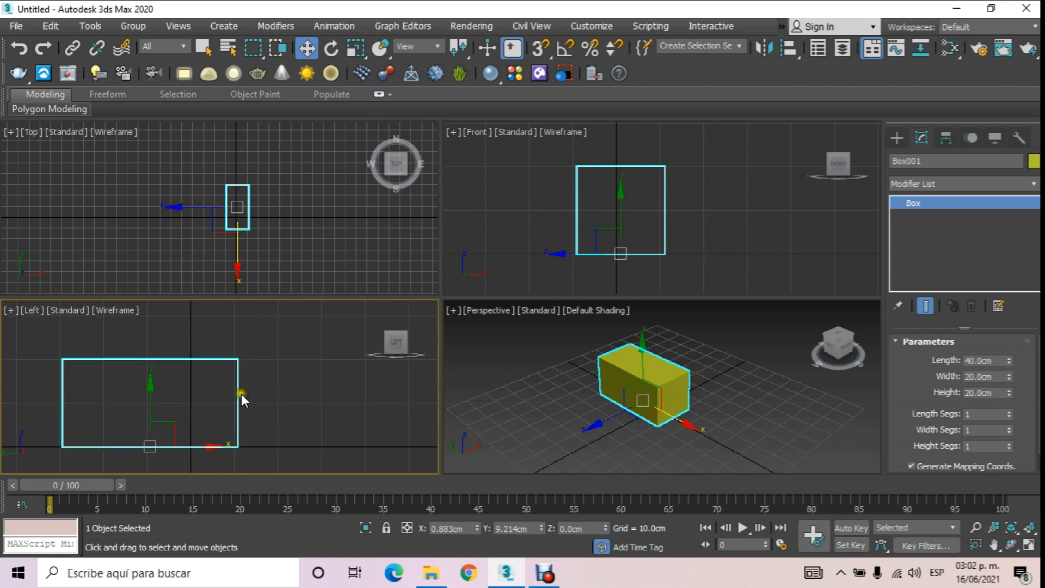
drag(233, 381, 276, 382)
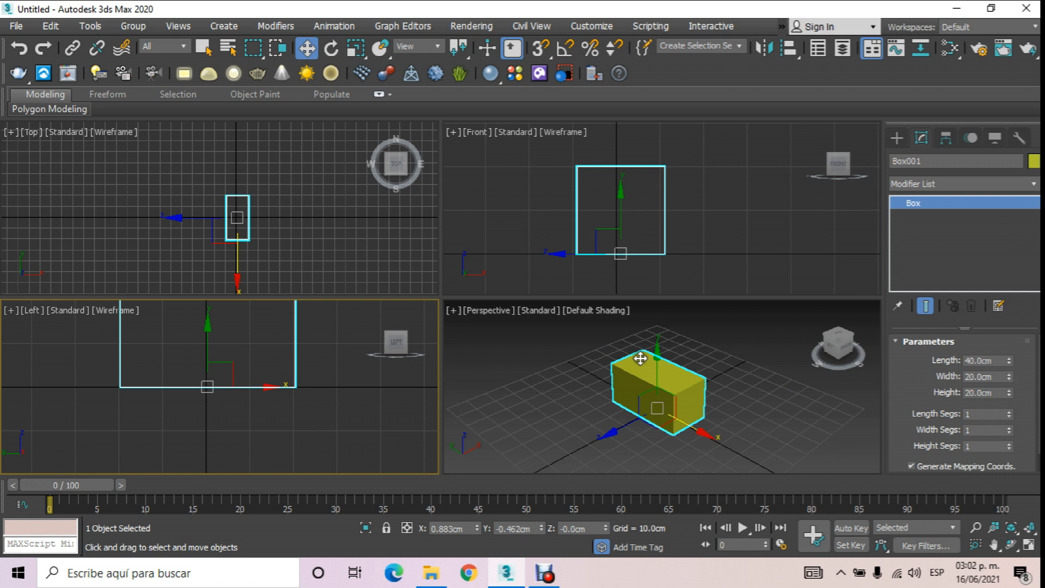
Create a standard sphere with a radius of about 28 cm beside the box on its positive X side in the Perspective view
alt+middle_drag(641, 357, 601, 364)
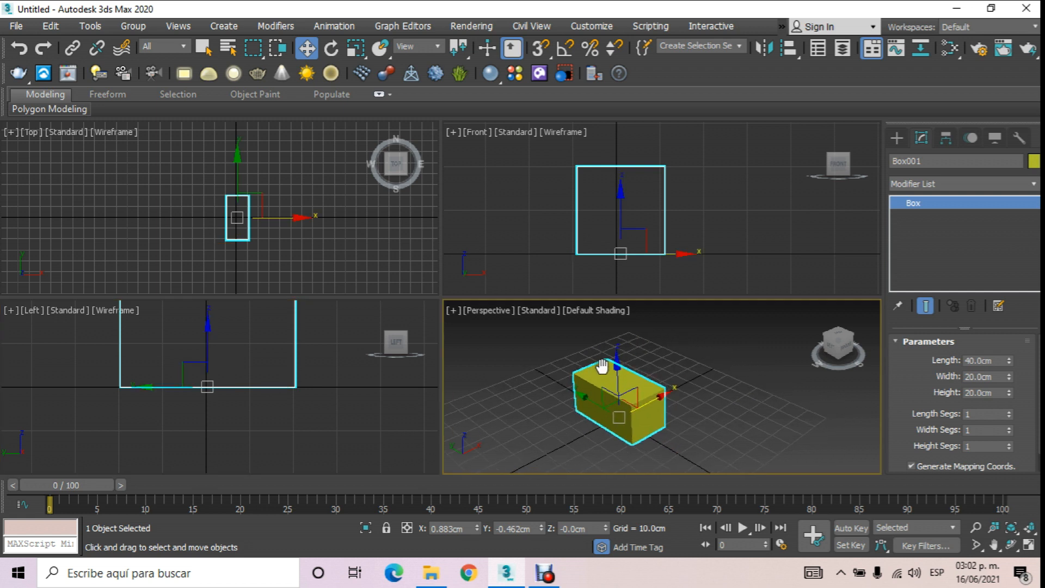
click(897, 141)
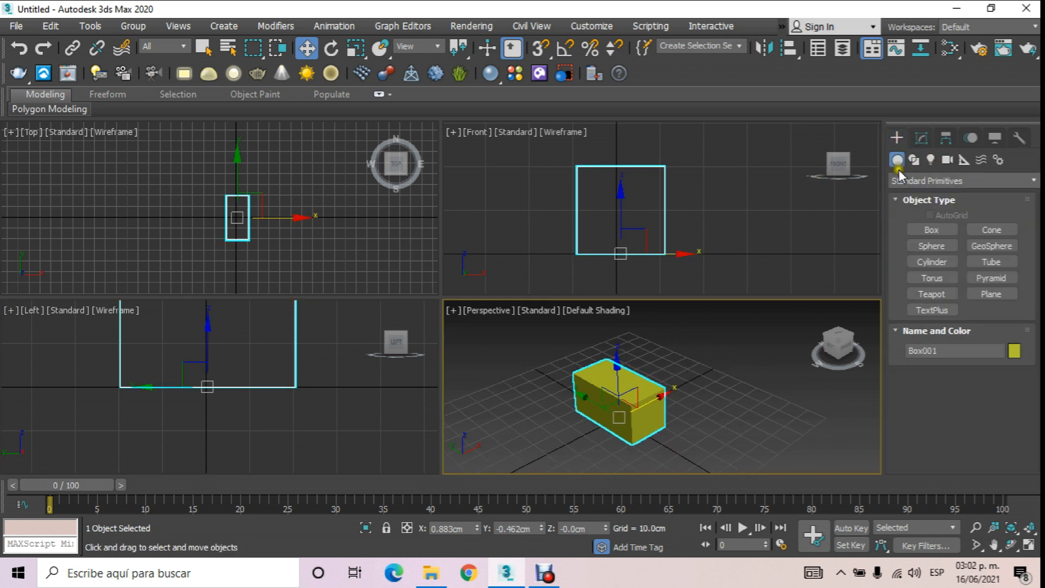
click(931, 246)
mouse_move(684, 380)
mouse_down()
mouse_move(675, 371)
mouse_move(685, 360)
mouse_up()
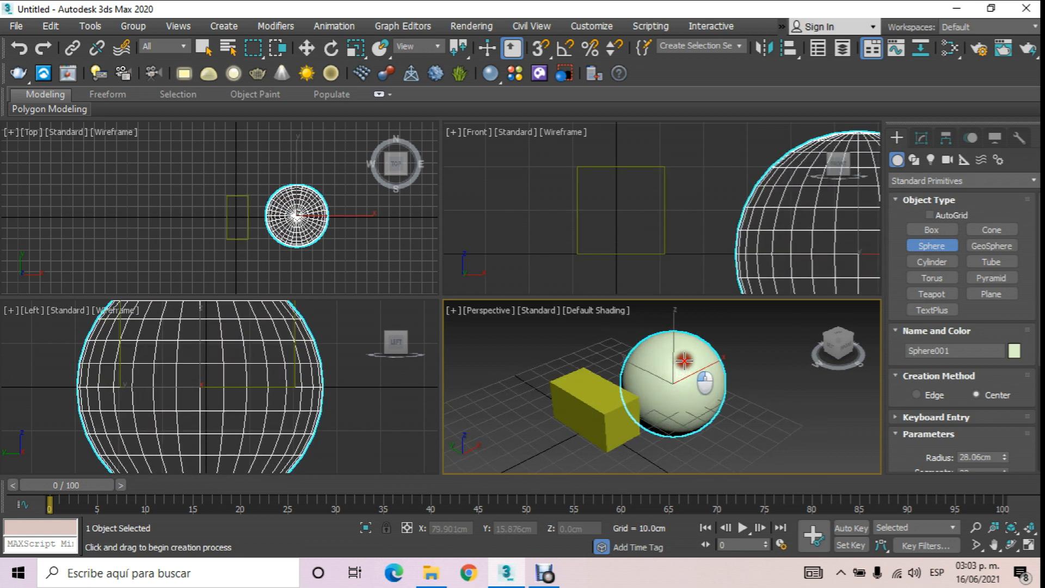
Adjust the sphere's radius to 28.341 cm and set its segments to 14
click(922, 139)
double_click(961, 364)
mouse_move(1006, 370)
mouse_down()
mouse_move(1011, 270)
mouse_move(1013, 392)
mouse_move(1013, 362)
mouse_up()
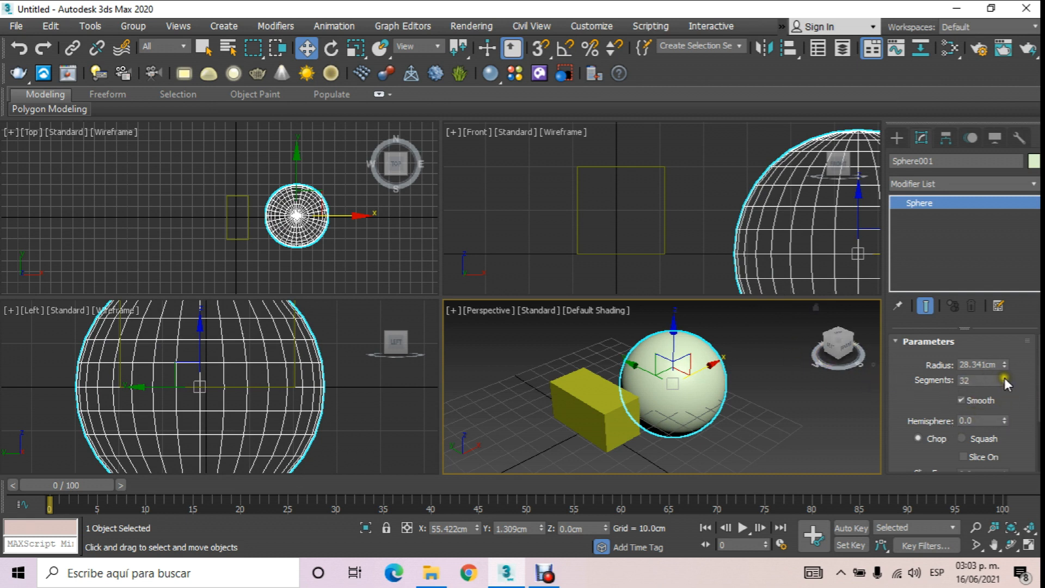
mouse_move(1005, 379)
mouse_down()
mouse_move(1004, 405)
mouse_move(1012, 385)
mouse_move(1013, 397)
mouse_up()
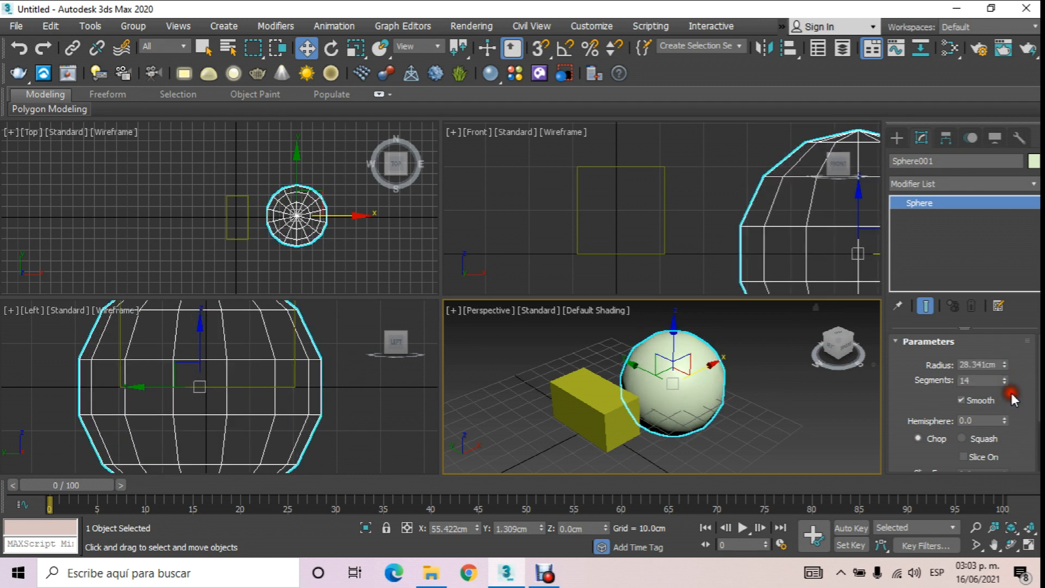
Create a standard cylinder about 13.4 cm in radius and 42.6 cm high on the side of the box opposite the sphere
click(897, 137)
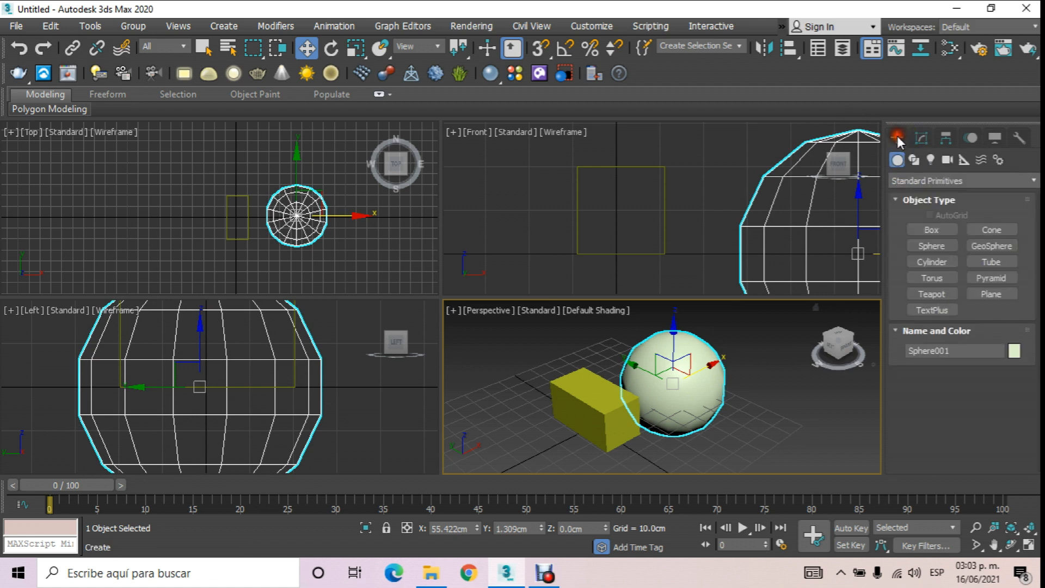
click(946, 263)
drag(506, 438, 525, 448)
click(519, 351)
Set the cylinder's radius to 10 cm and its height to 40 cm
scroll(913, 443, down, 3)
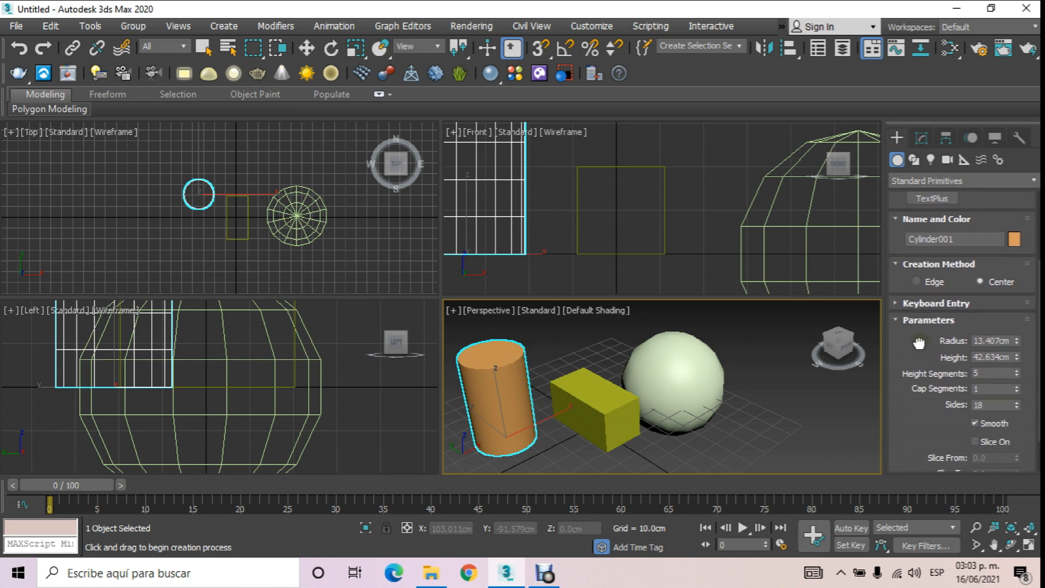
double_click(1009, 336)
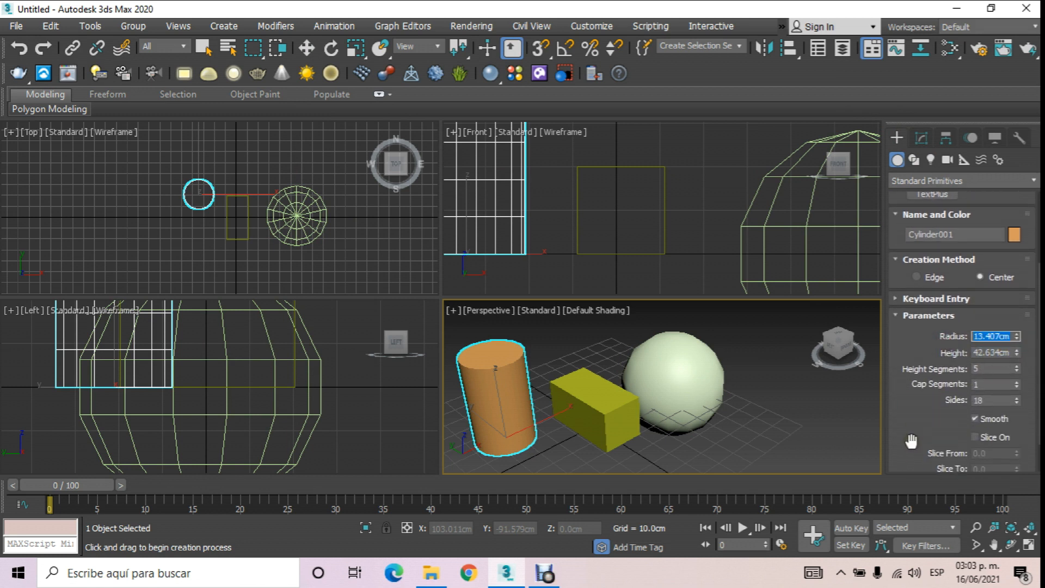
text(10)
key(Return)
click(980, 353)
text(4)
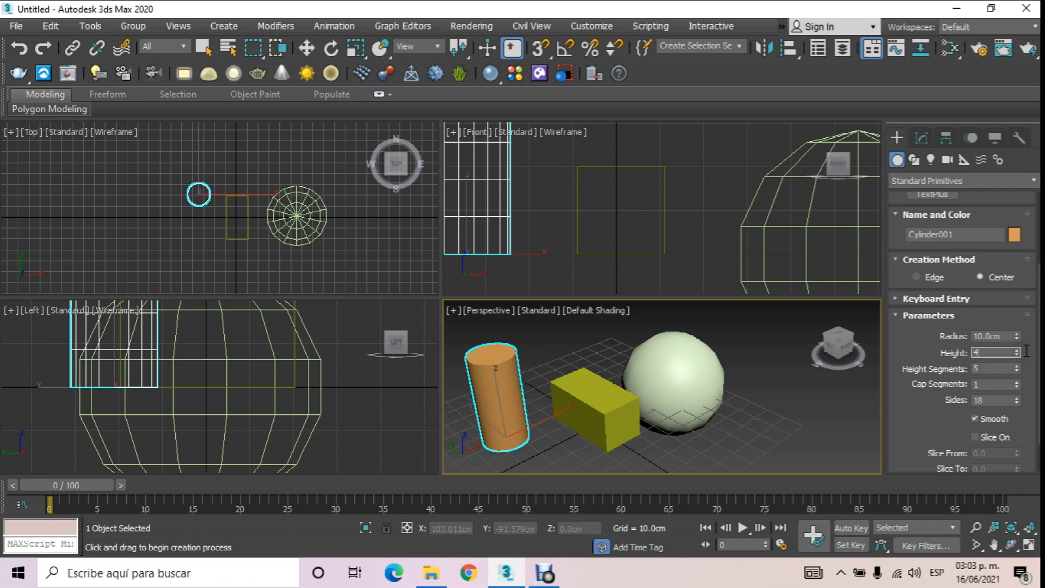
text(0)
key(Return)
Try the cylinder with 3, 4 and 8 sides while viewing its cap up close
double_click(993, 400)
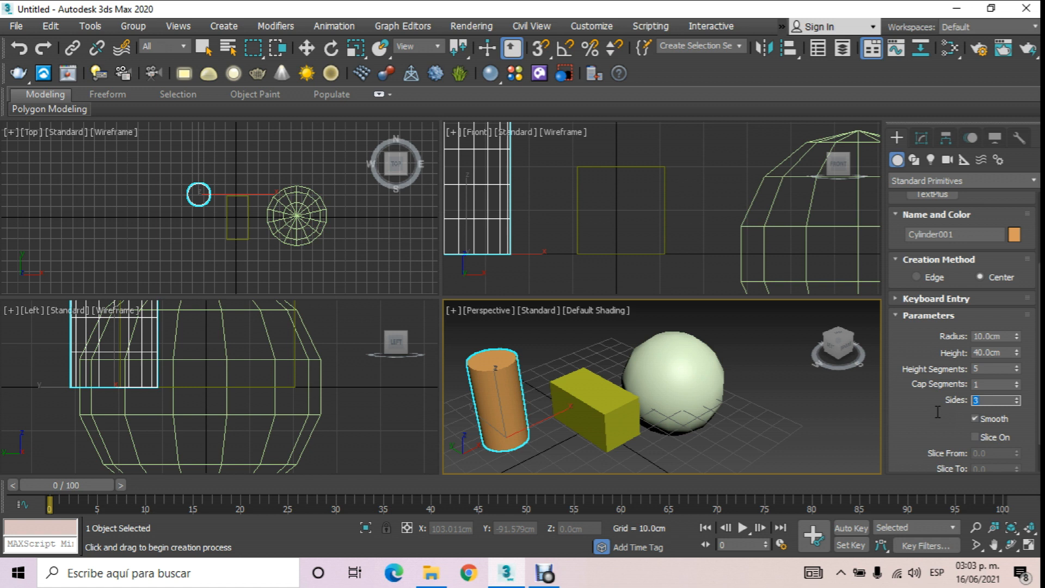
key(Return)
middle_drag(725, 412, 777, 399)
scroll(583, 348, up, 2)
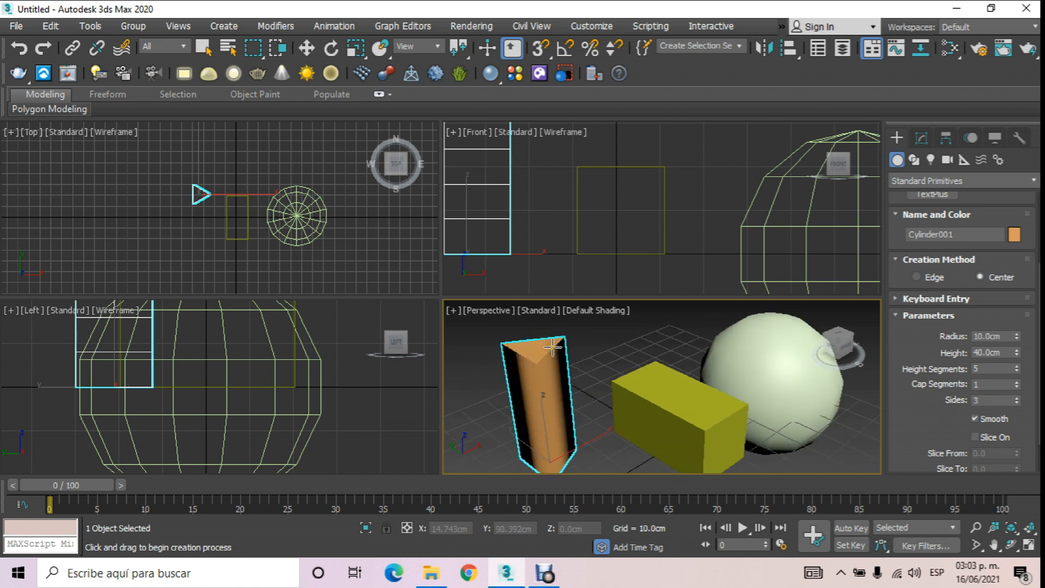
scroll(553, 346, up, 2)
double_click(993, 400)
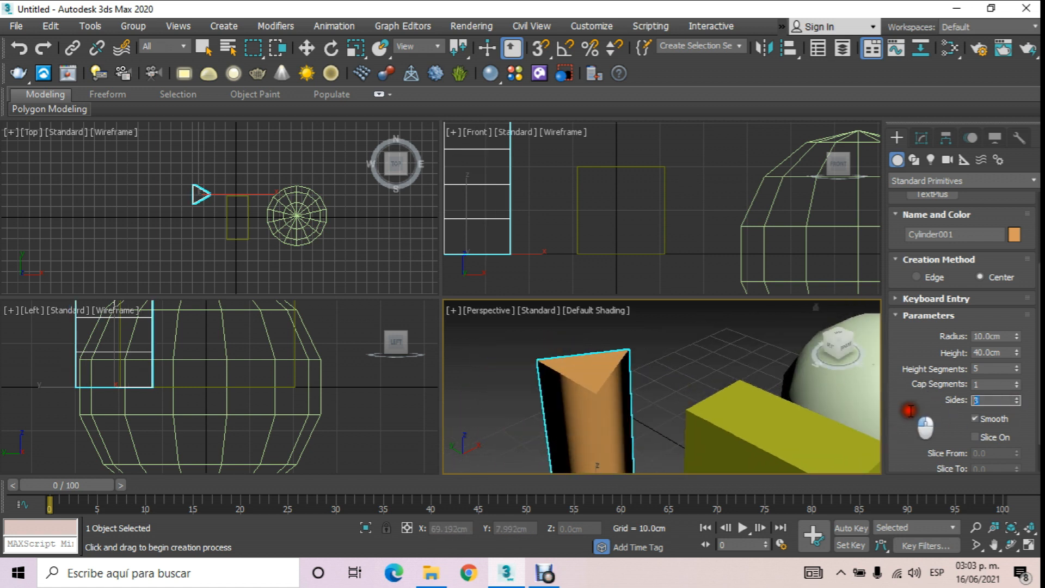
text(4)
key(Return)
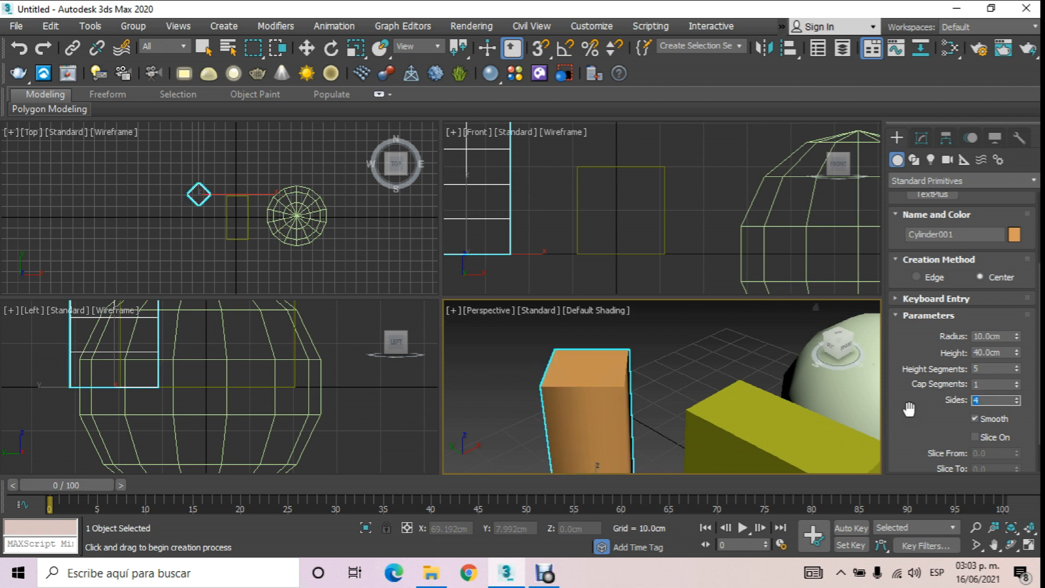
key(Return)
text(8)
key(Return)
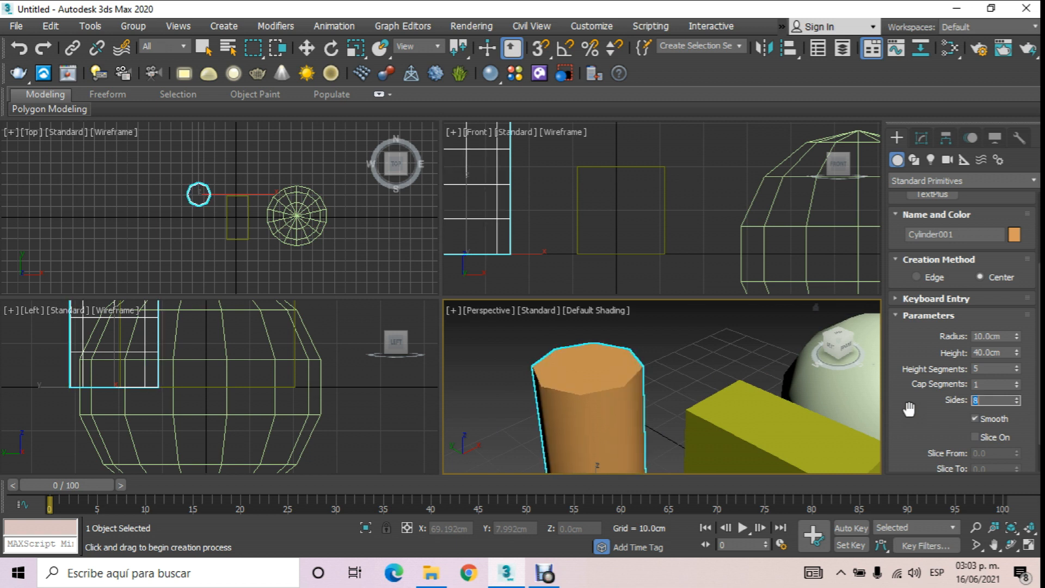
Set the cylinder's number of sides to 12 and finally to 24
text(12)
key(Return)
text(24)
key(Return)
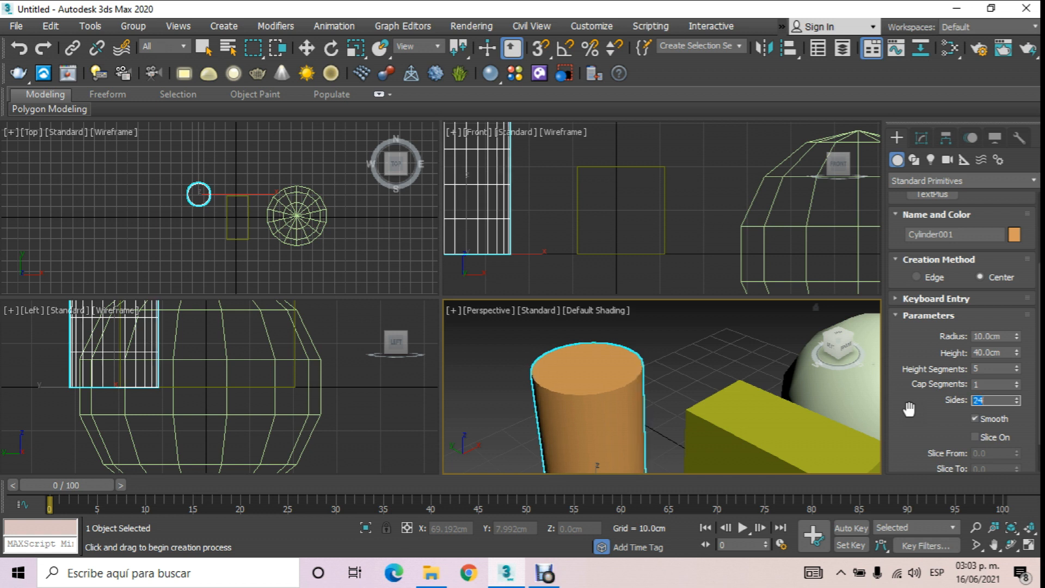
Create a torus beyond the cylinder and a teapot of about 14.5 cm radius in front of the cylinder in the Perspective view
scroll(675, 367, down, 5)
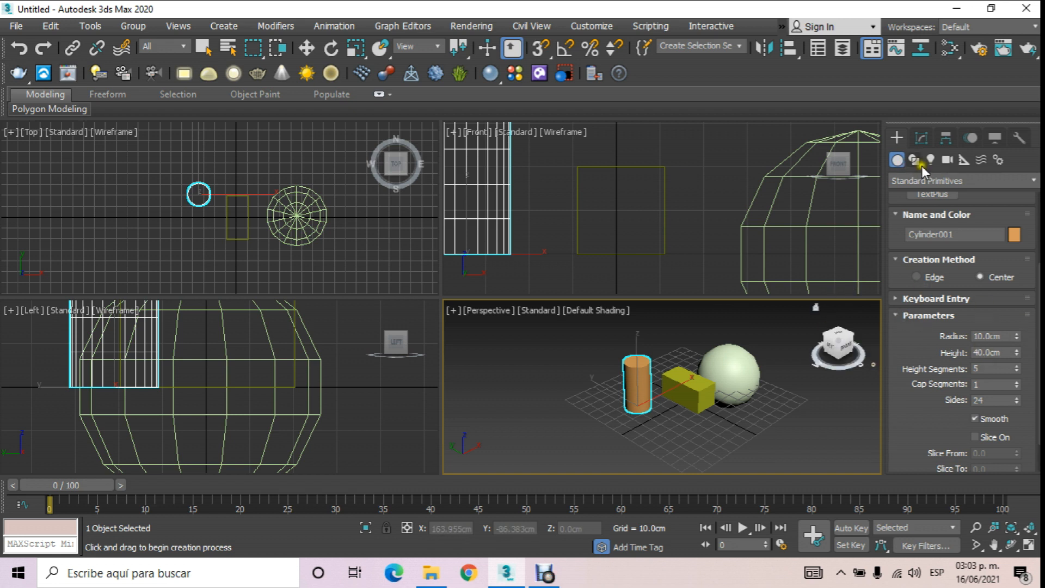
click(895, 137)
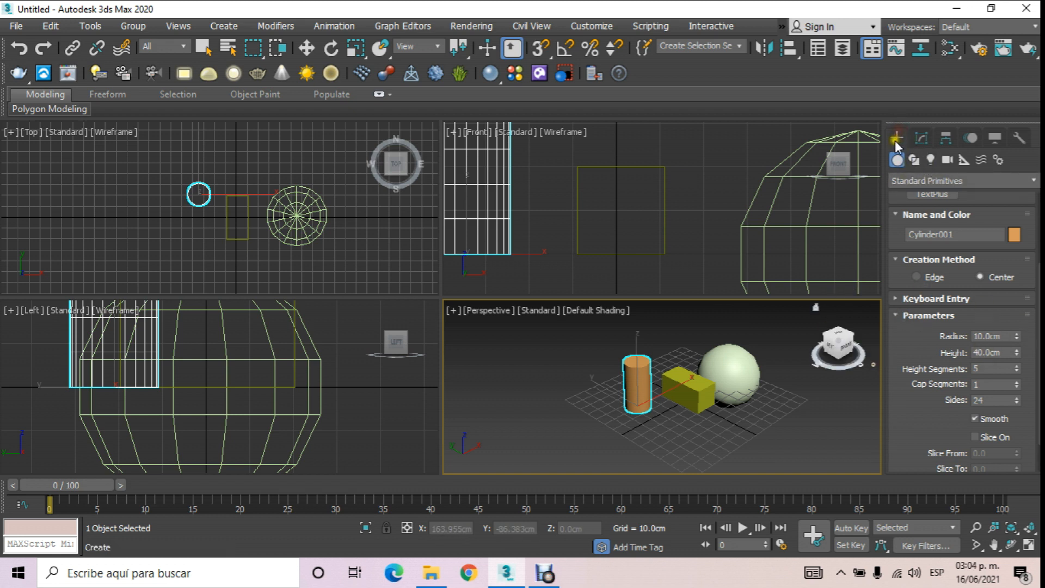
click(894, 159)
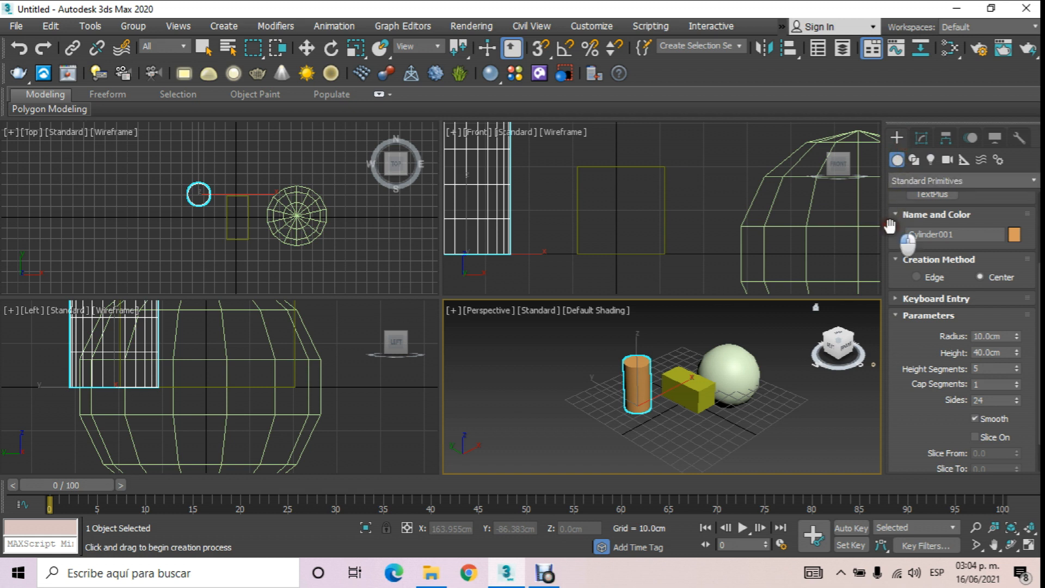
scroll(890, 226, up, 5)
click(922, 274)
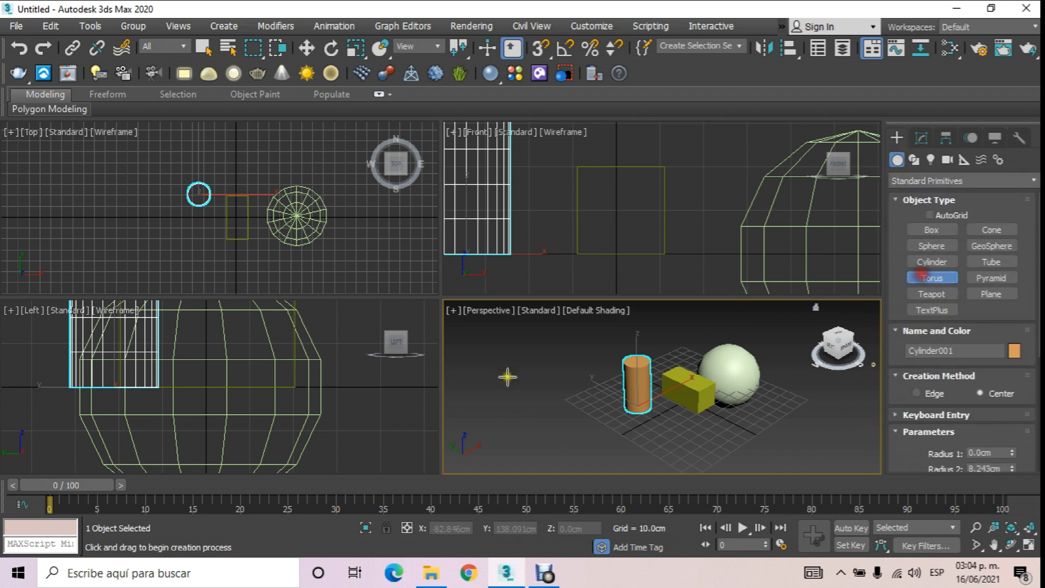
drag(537, 395, 552, 410)
click(570, 372)
click(931, 294)
mouse_move(631, 443)
mouse_down()
mouse_move(662, 460)
mouse_move(648, 445)
mouse_up()
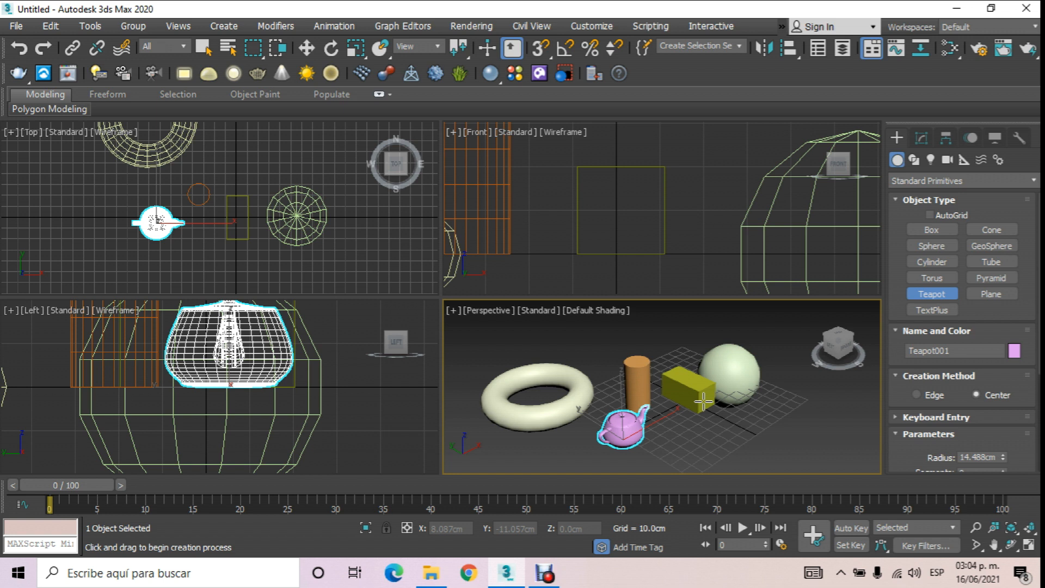
Delete the torus and undo its deletion
click(306, 48)
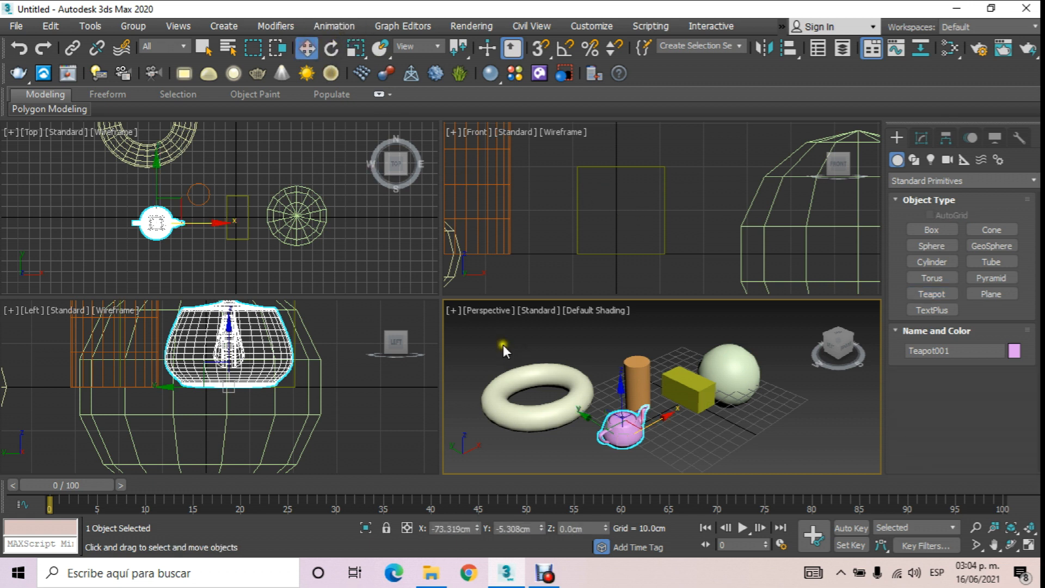
click(505, 349)
click(531, 408)
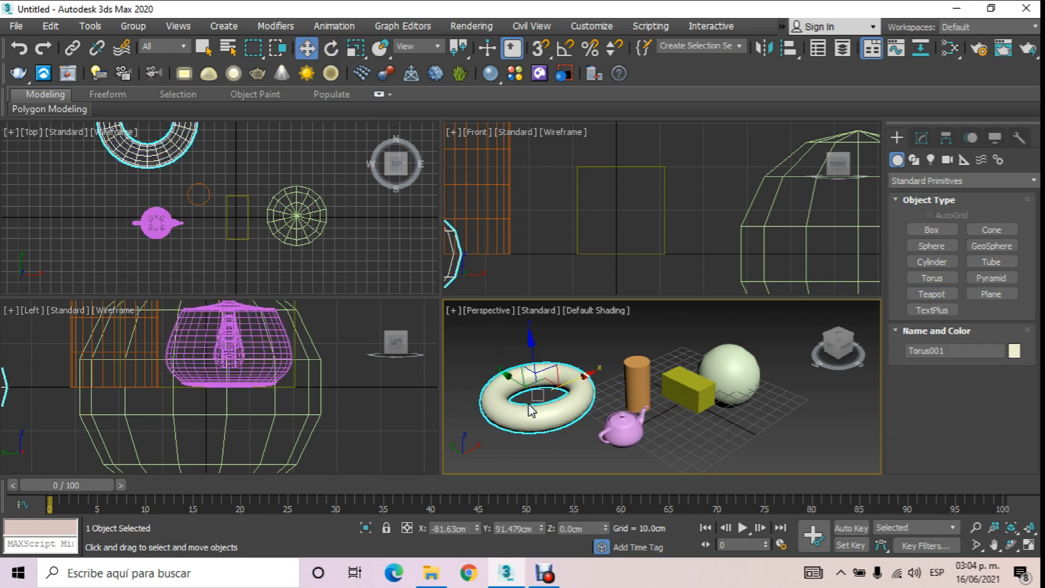
key(Delete)
key(ctrl+z)
Select the torus, teapot, cylinder, box and sphere together in the Perspective view and delete them
drag(481, 327, 805, 455)
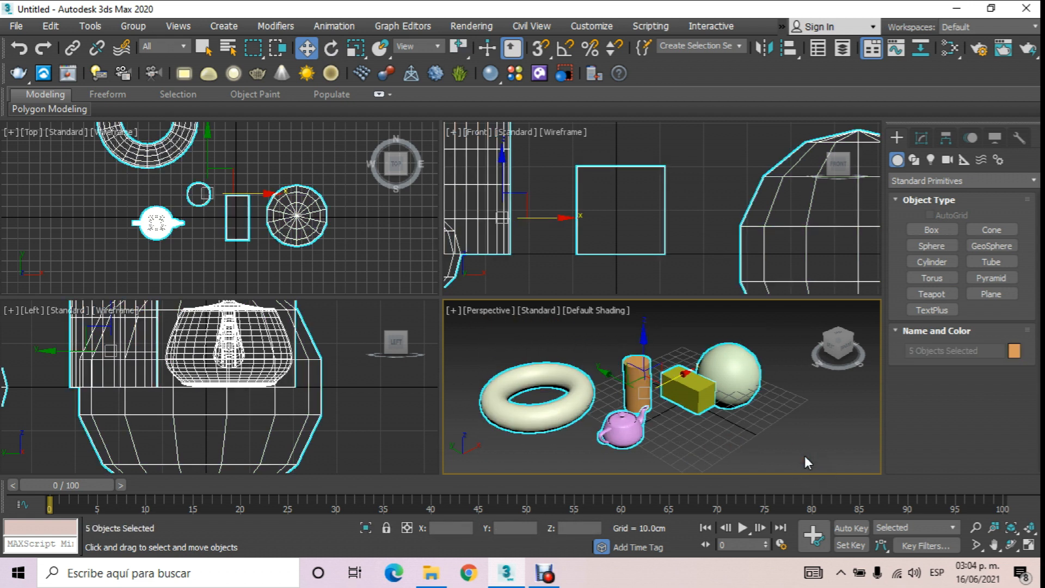
click(804, 456)
click(583, 376)
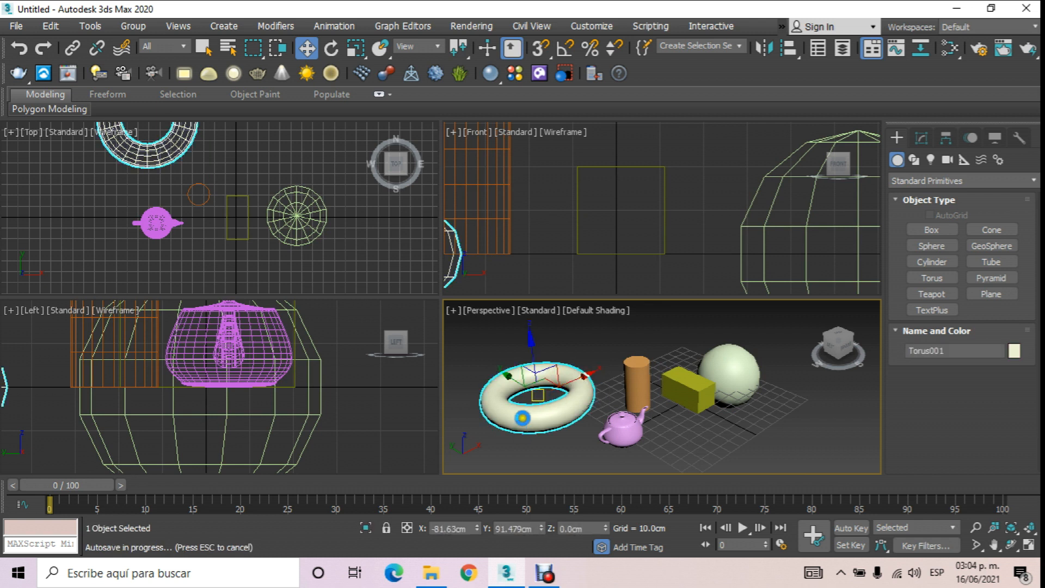
ctrl+click(621, 429)
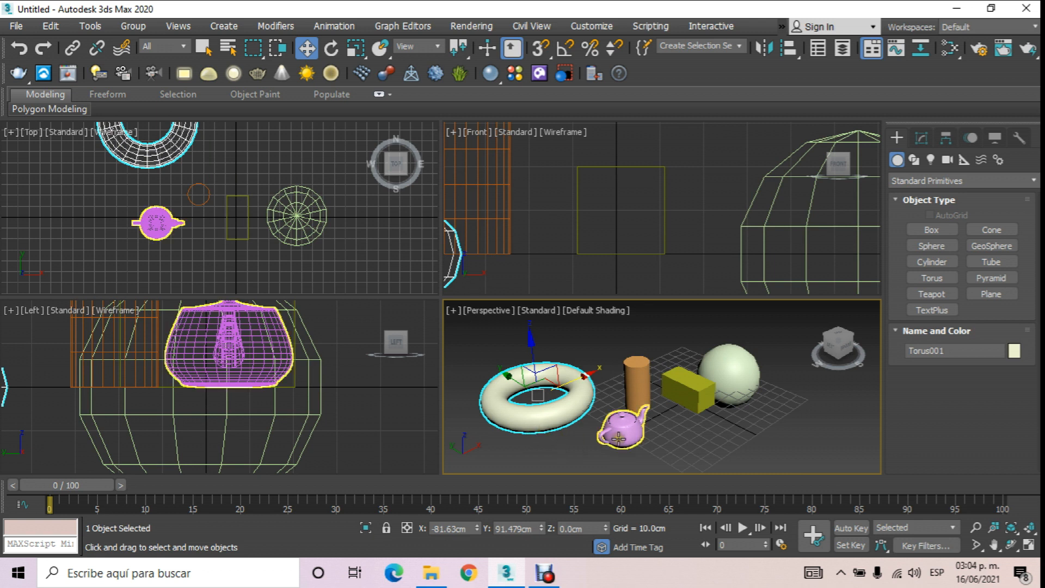
ctrl+click(639, 376)
ctrl+click(687, 391)
ctrl+click(751, 368)
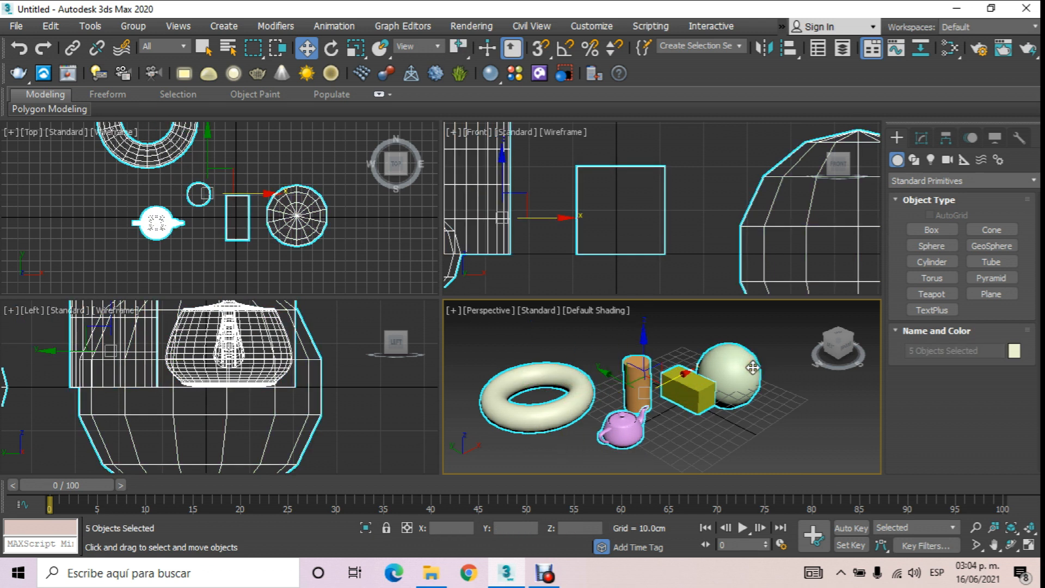
key(Delete)
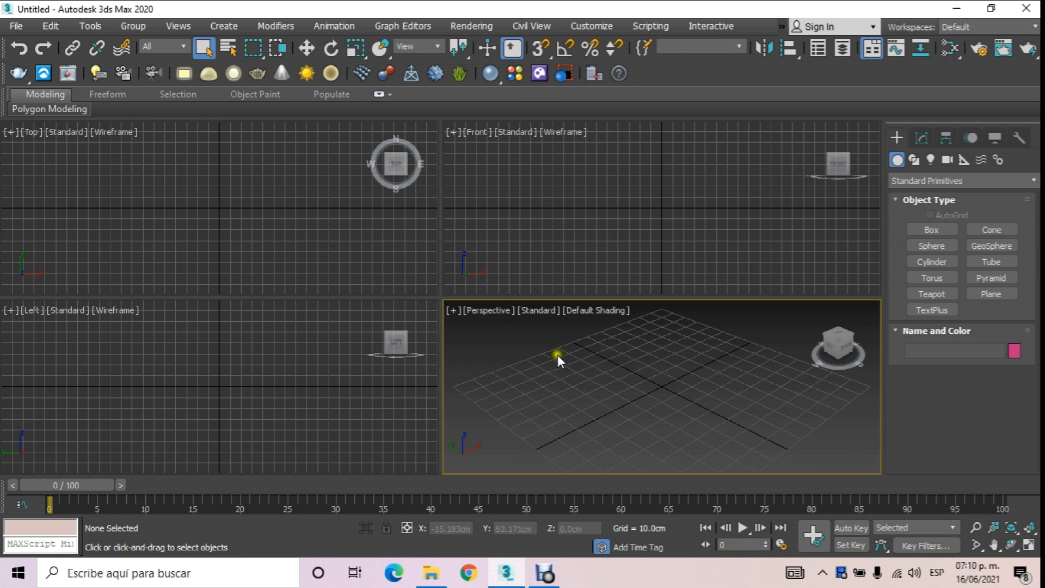
Turn on object snapping in 2D mode
click(551, 59)
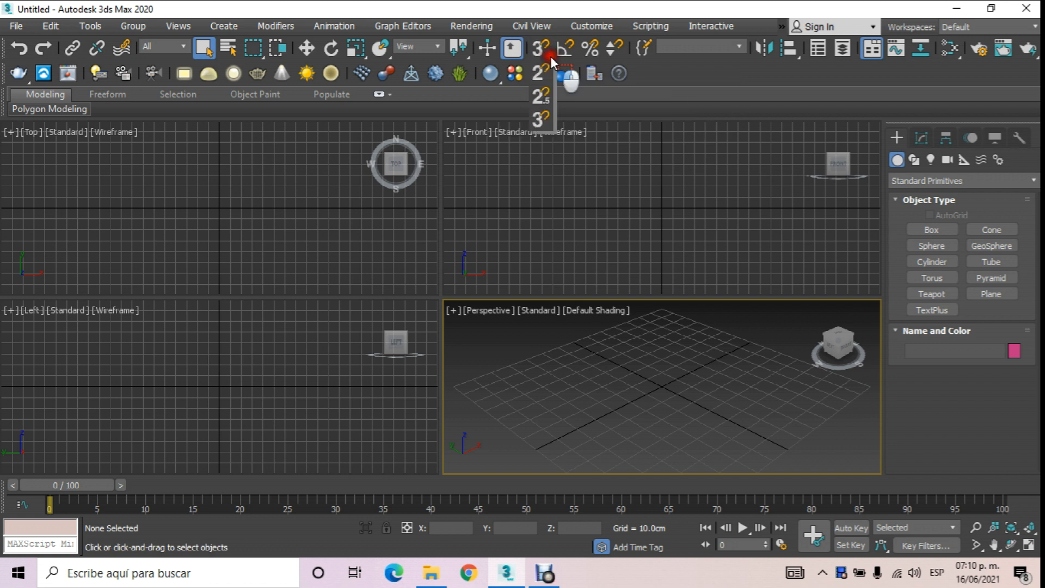
mouse_move(551, 60)
mouse_down()
mouse_move(541, 133)
mouse_move(541, 78)
mouse_up()
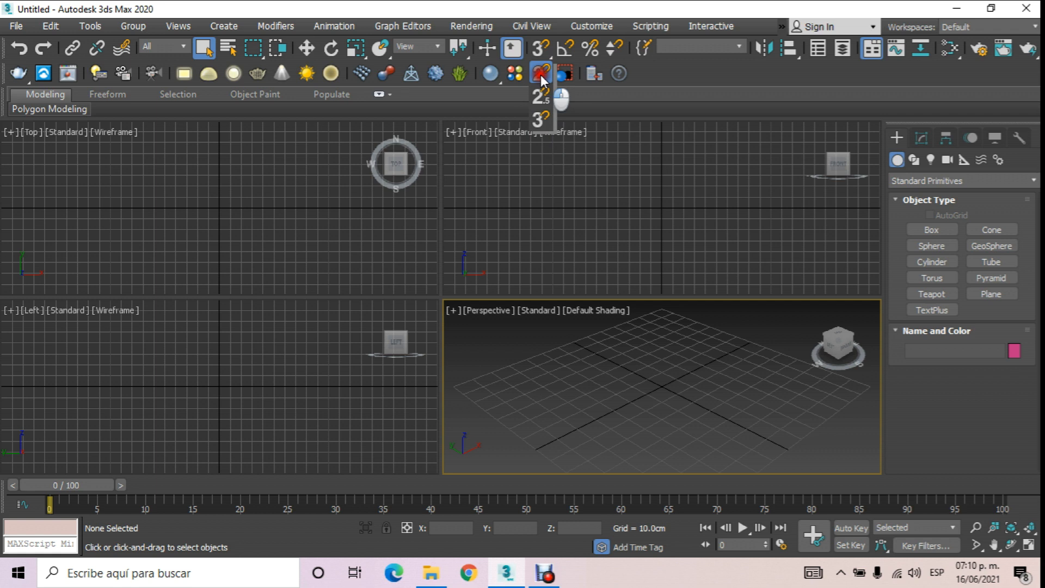
drag(542, 77, 541, 74)
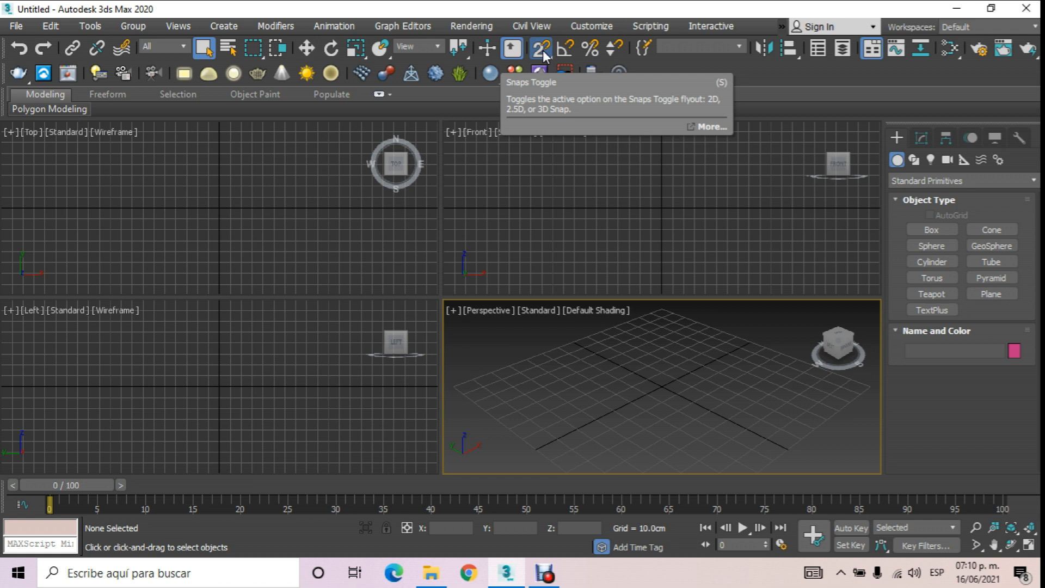
Set the home grid spacing to 1 cm, review the available snap types and close the Grid and Snap Settings
right_click(545, 52)
drag(510, 182, 546, 170)
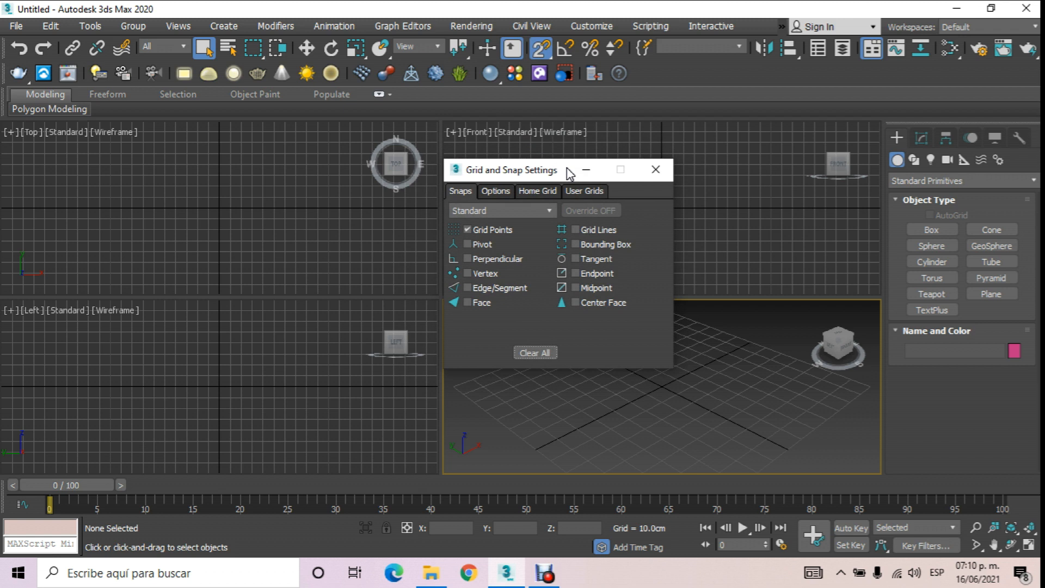
click(547, 192)
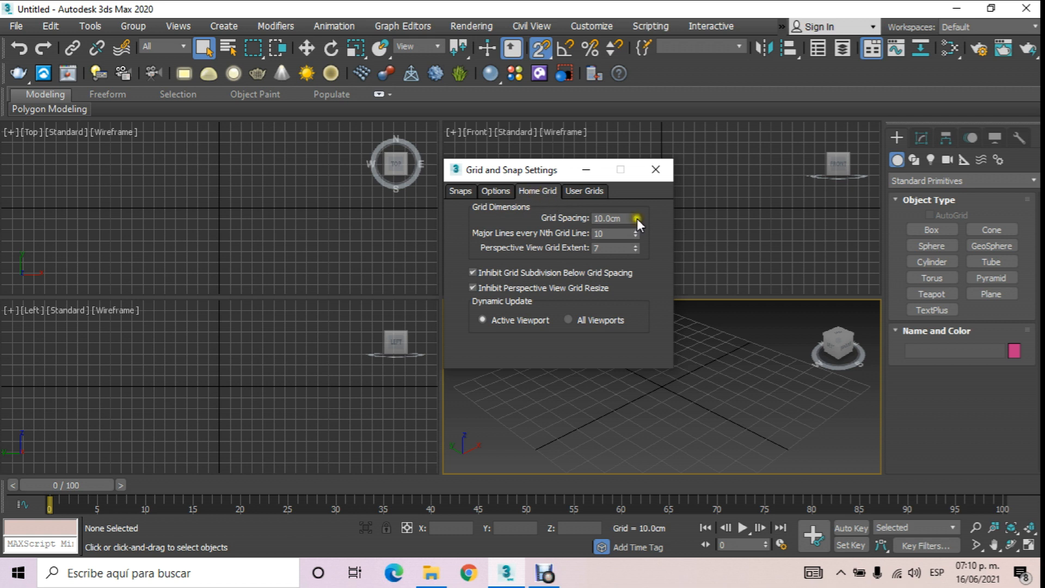
double_click(610, 218)
key(Return)
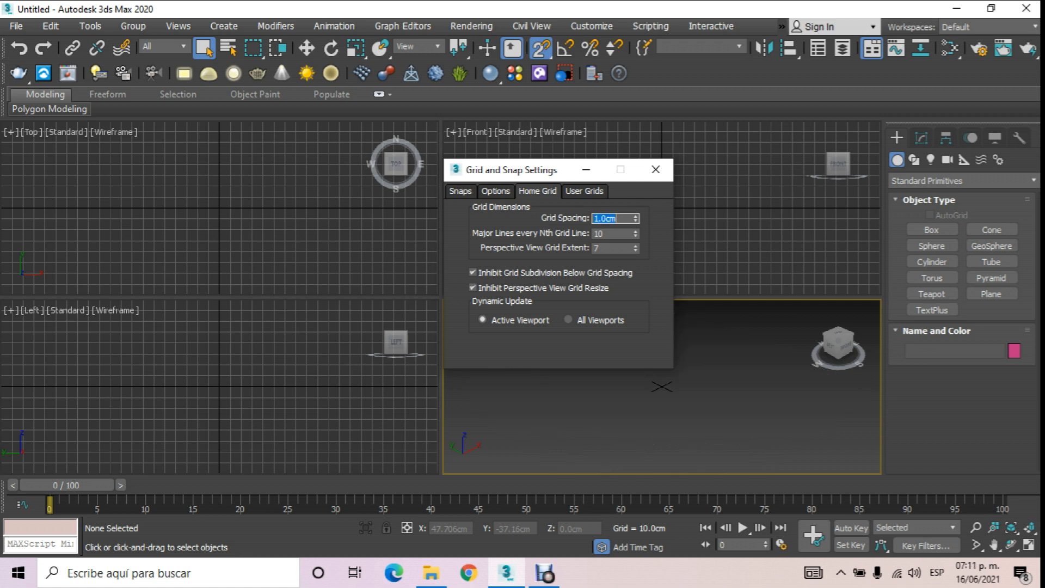
click(472, 190)
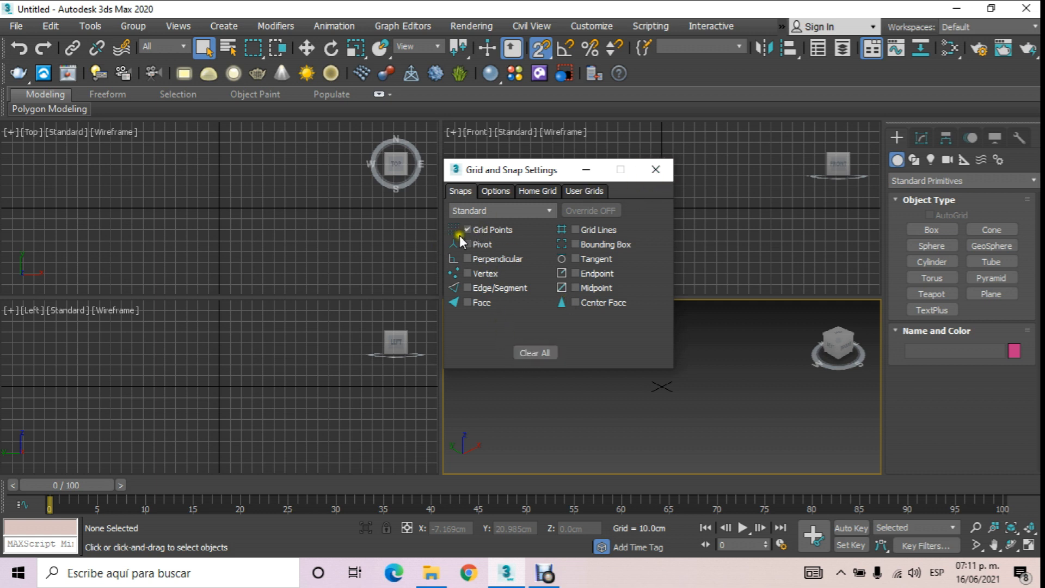
click(656, 170)
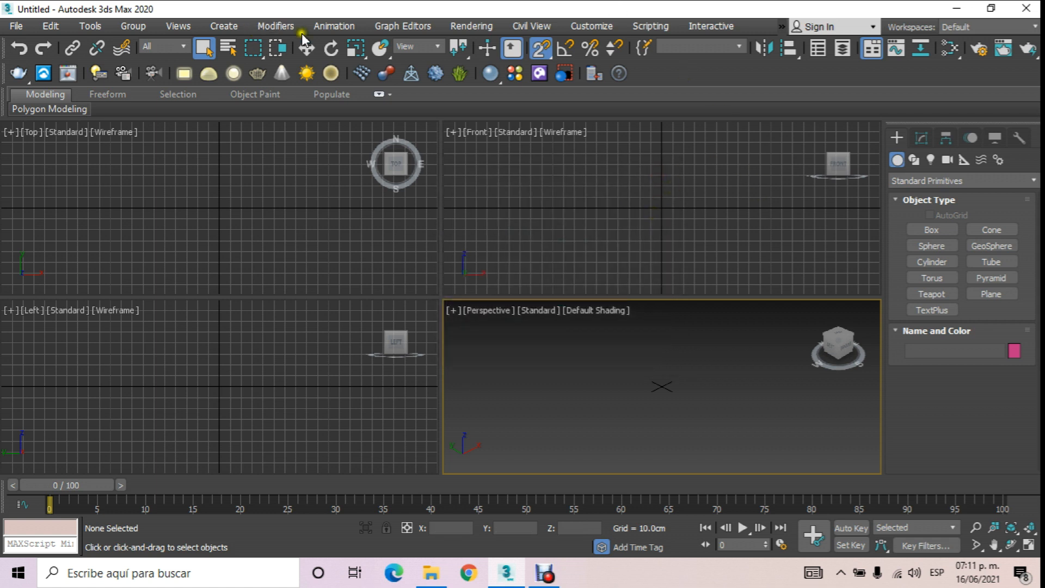
click(306, 48)
click(595, 188)
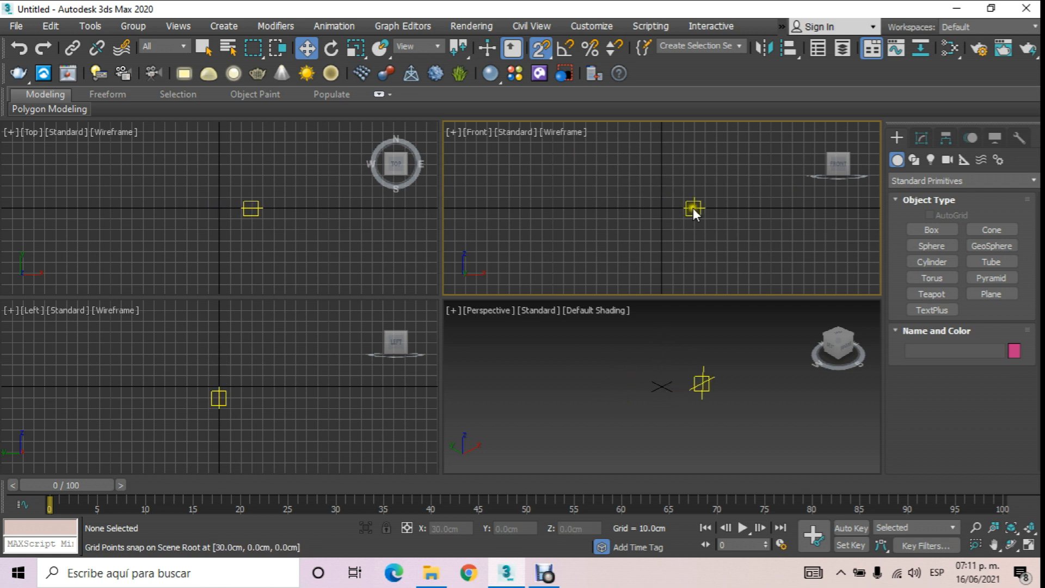
click(931, 229)
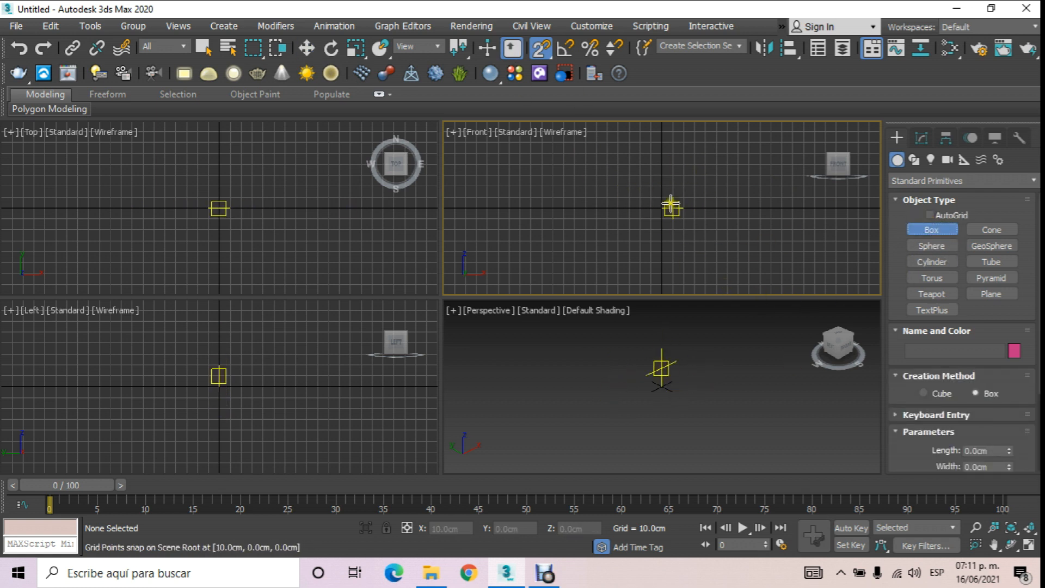
mouse_move(661, 208)
mouse_down()
mouse_move(712, 159)
mouse_move(711, 145)
mouse_move(679, 191)
mouse_up()
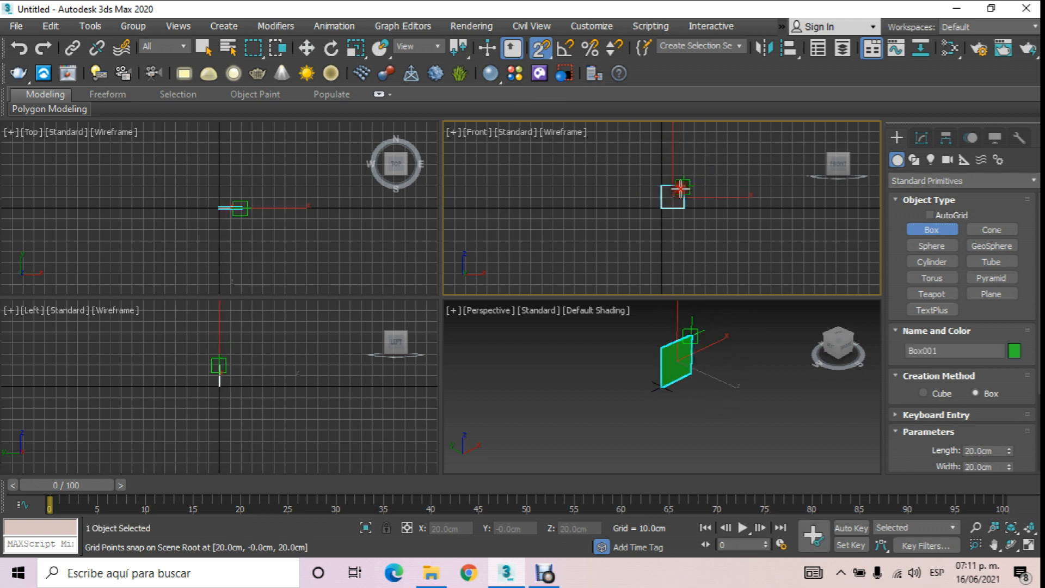
right_click(677, 197)
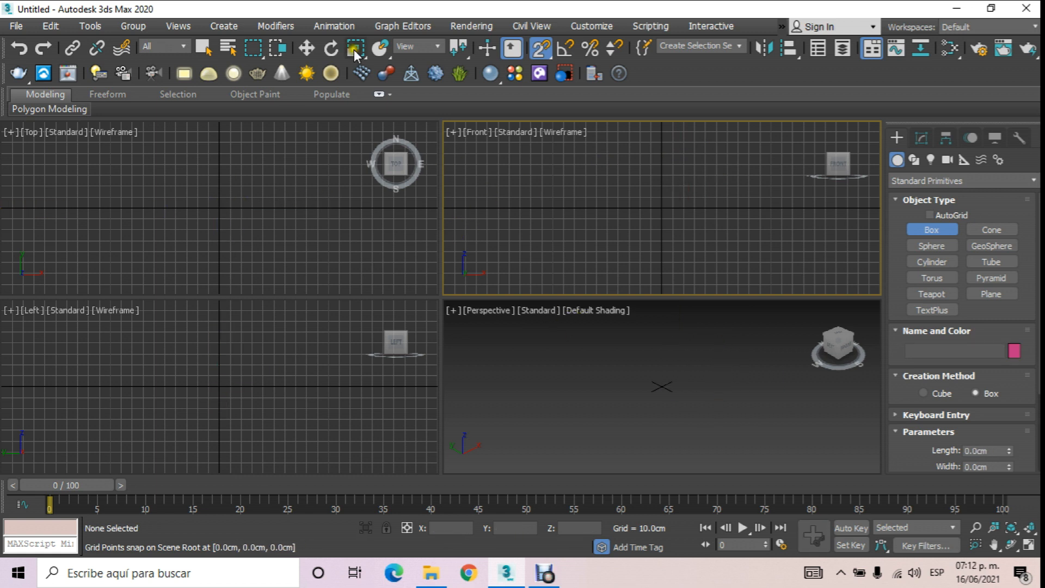
Create a tall box with a 10 cm by 10 cm base starting at the origin in the Top view
scroll(231, 210, up, 5)
drag(237, 239, 263, 221)
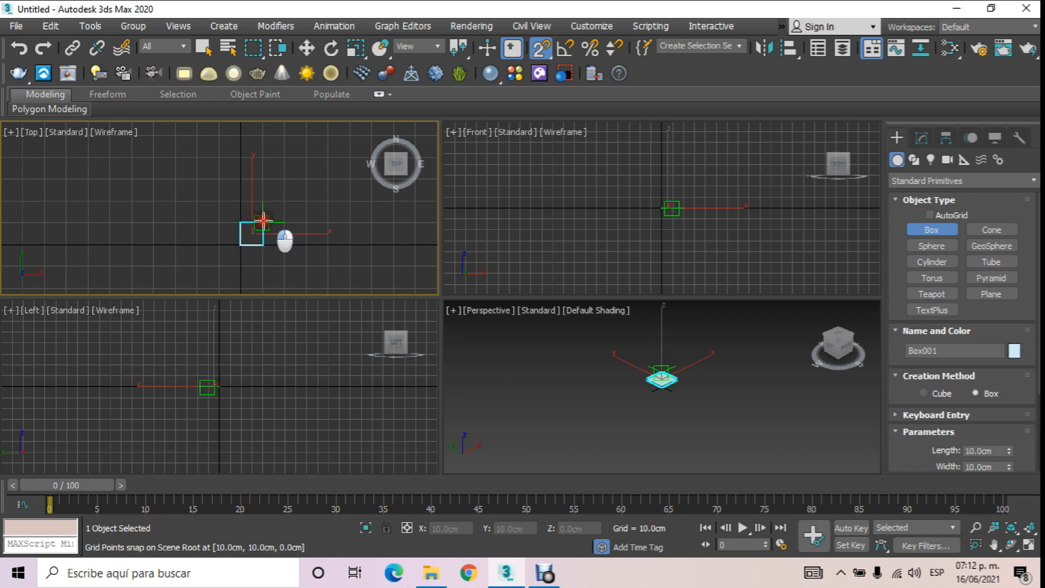
click(920, 142)
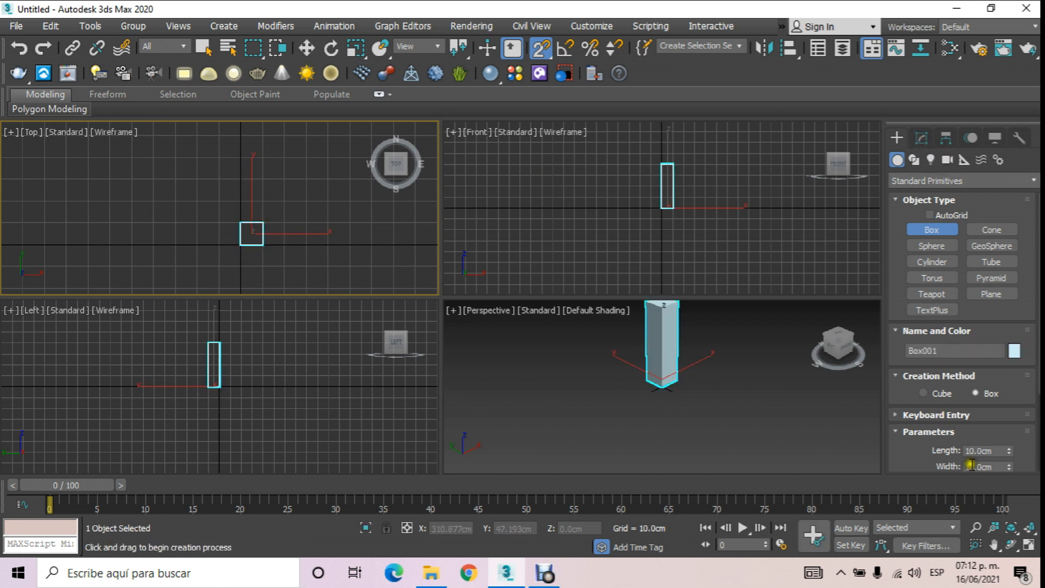
Create a second box with a 1 cm by 1 cm base in the first box's origin corner, using the finer grid in the Top view
scroll(240, 243, up, 10)
middle_drag(257, 256, 240, 152)
drag(229, 192, 263, 157)
click(262, 158)
scroll(242, 190, up, 4)
scroll(232, 182, up, 6)
scroll(182, 236, down, 6)
scroll(195, 221, down, 6)
scroll(203, 211, up, 5)
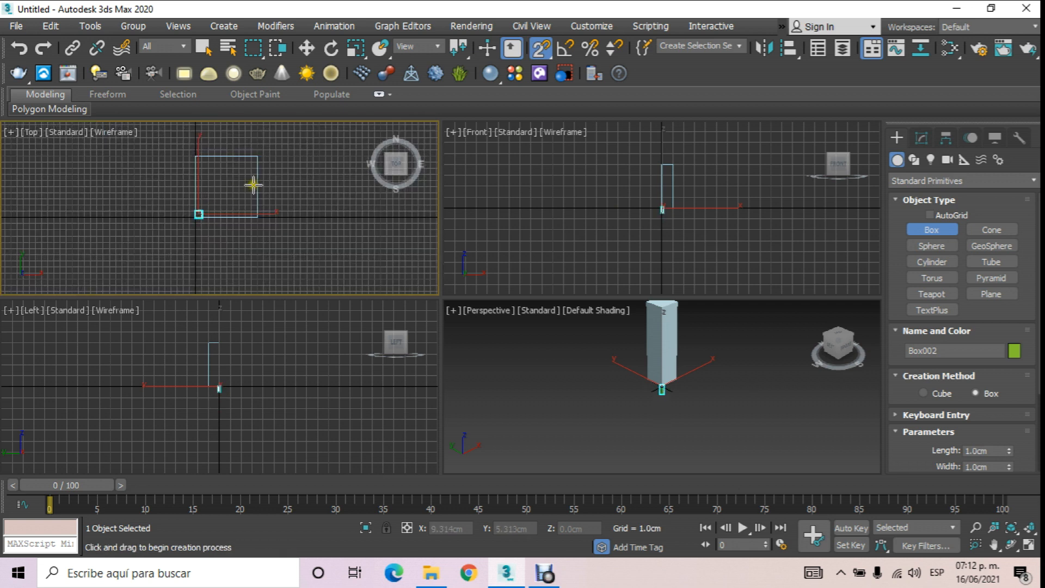
middle_drag(253, 185, 243, 187)
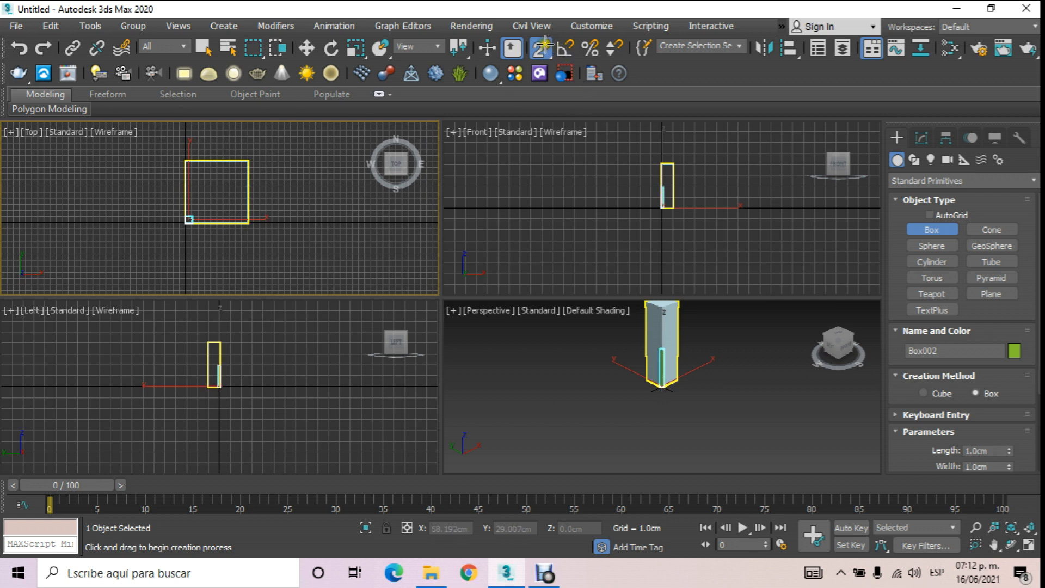
Select both boxes in the Top view with the Move tool and delete them
click(306, 48)
click(142, 148)
drag(308, 254, 310, 255)
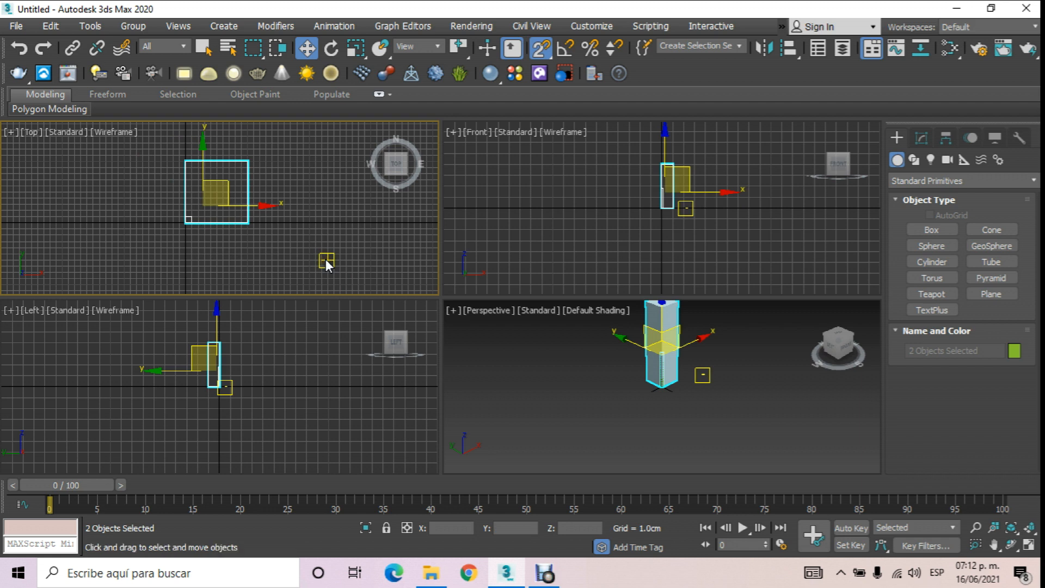
key(Delete)
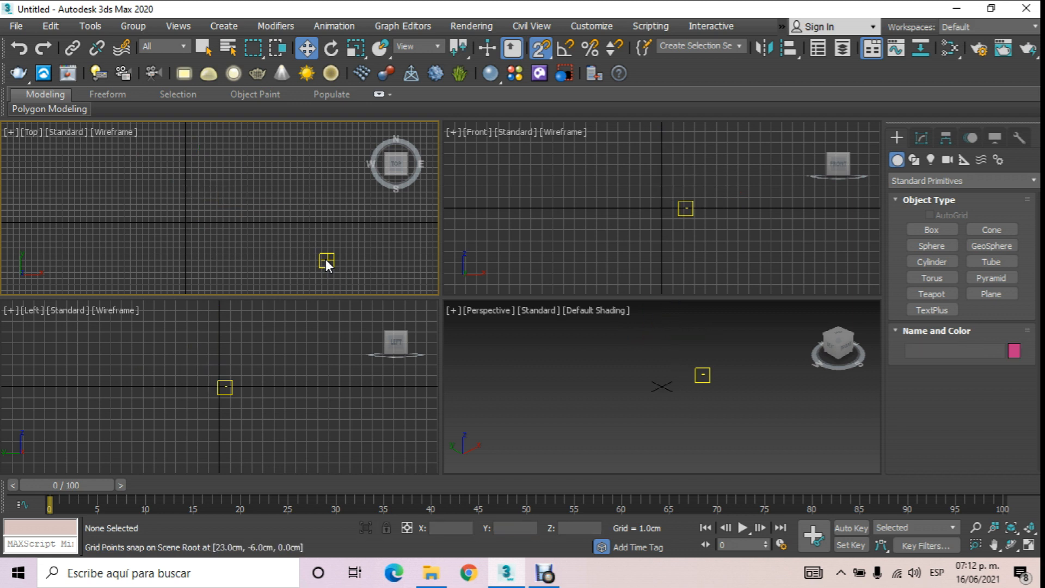
Create a plane 130 cm long and 150 cm wide in the Perspective view and color it light orange
click(1001, 294)
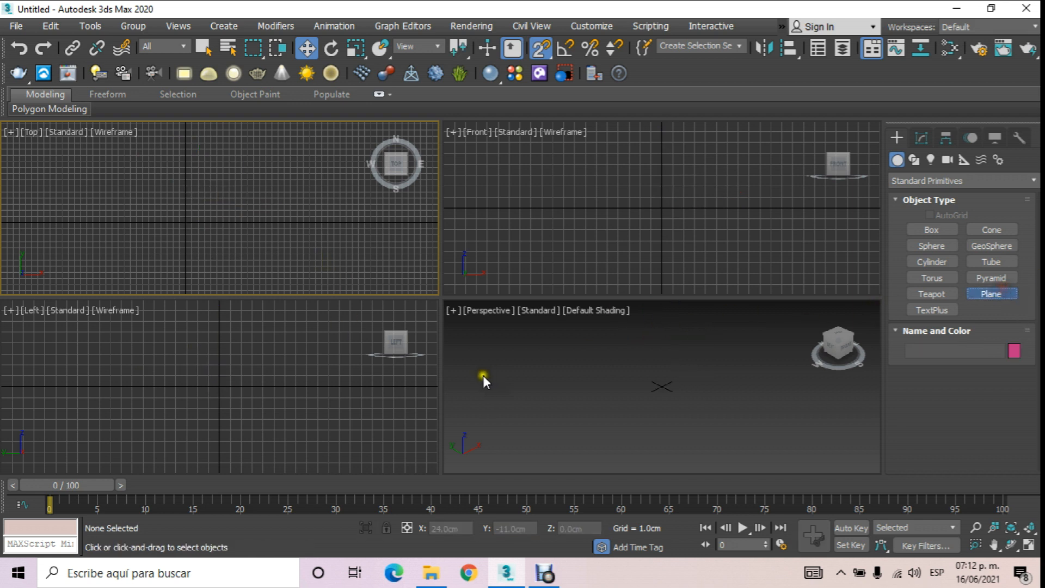
drag(492, 373, 899, 384)
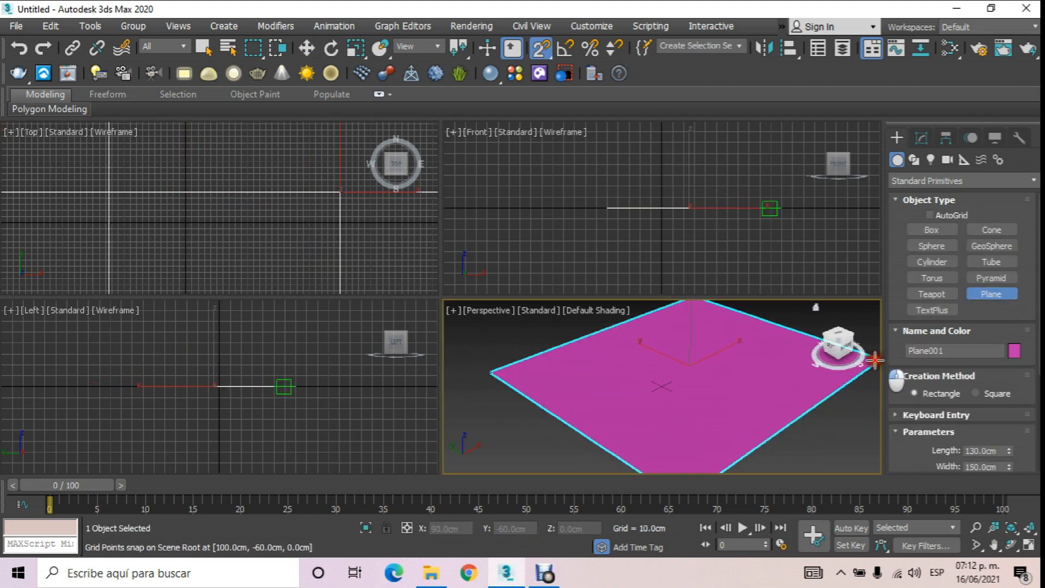
click(1014, 351)
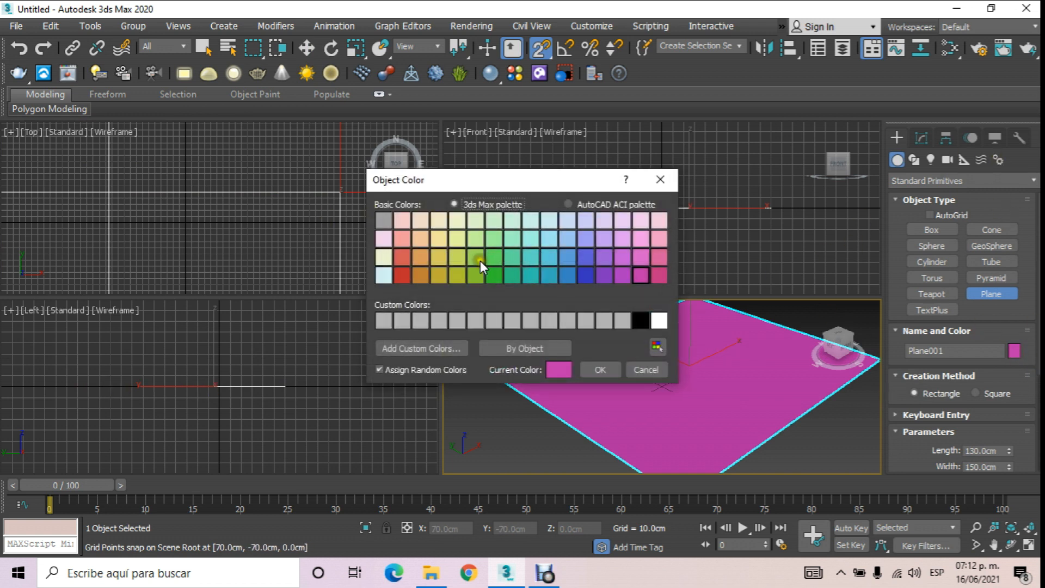
click(425, 236)
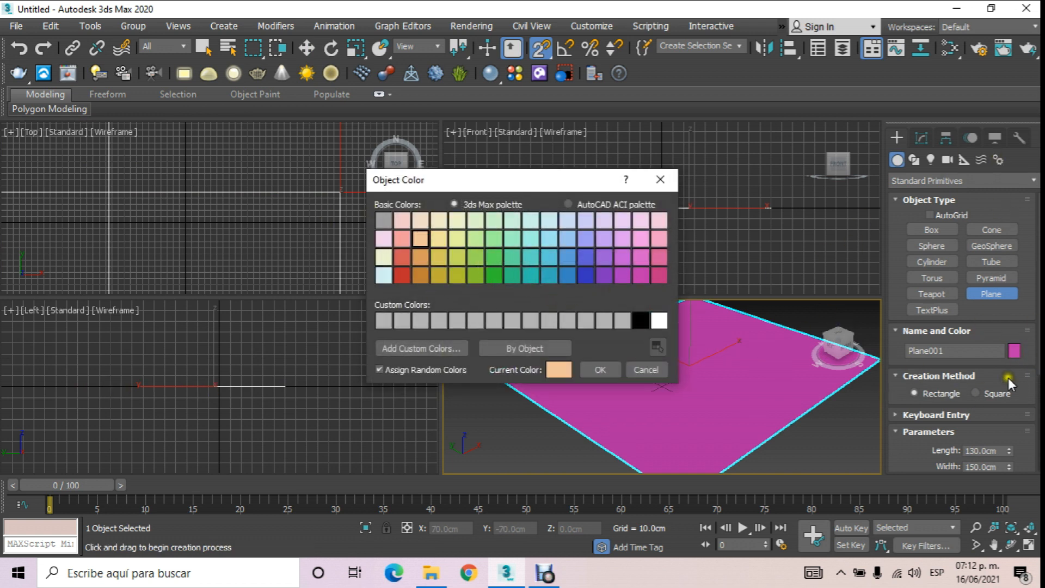
click(588, 366)
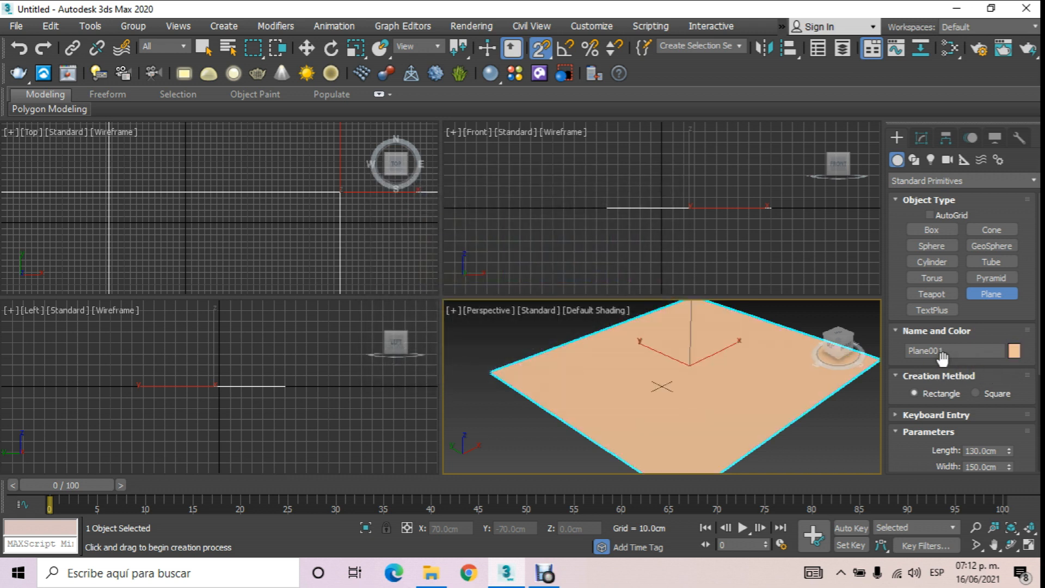
Recolor the plane light green
drag(950, 350, 912, 350)
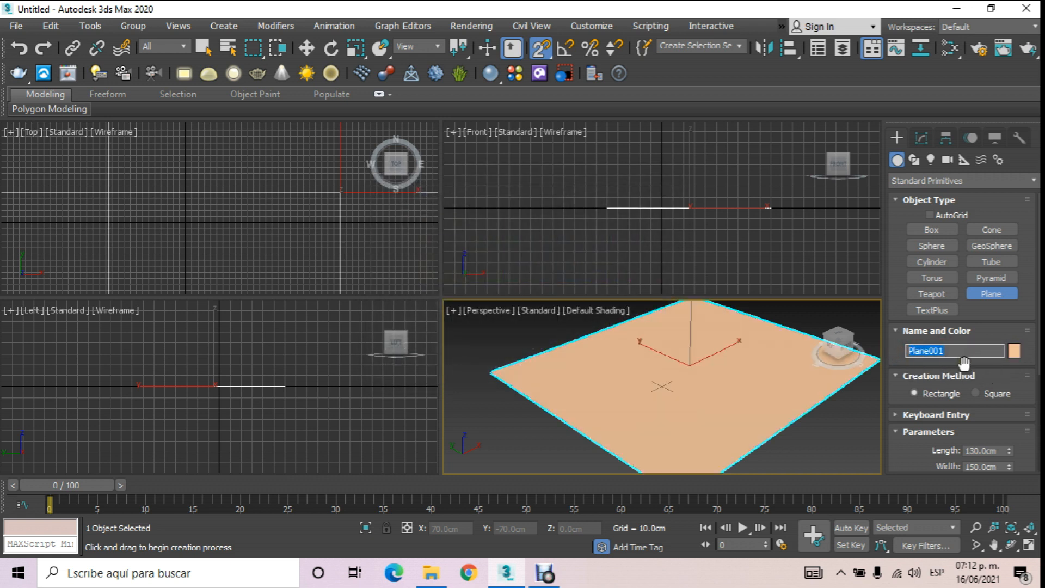
click(1015, 351)
double_click(472, 220)
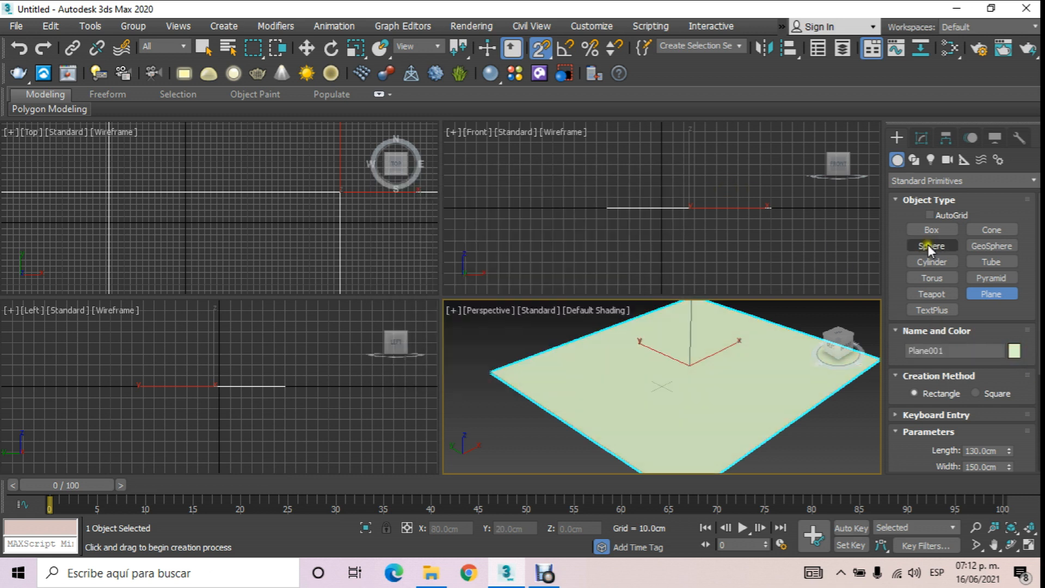
Create a cylinder of about 36 cm radius and 30 cm height at one corner of the plane and color it olive green
click(932, 263)
drag(545, 384, 615, 387)
click(616, 343)
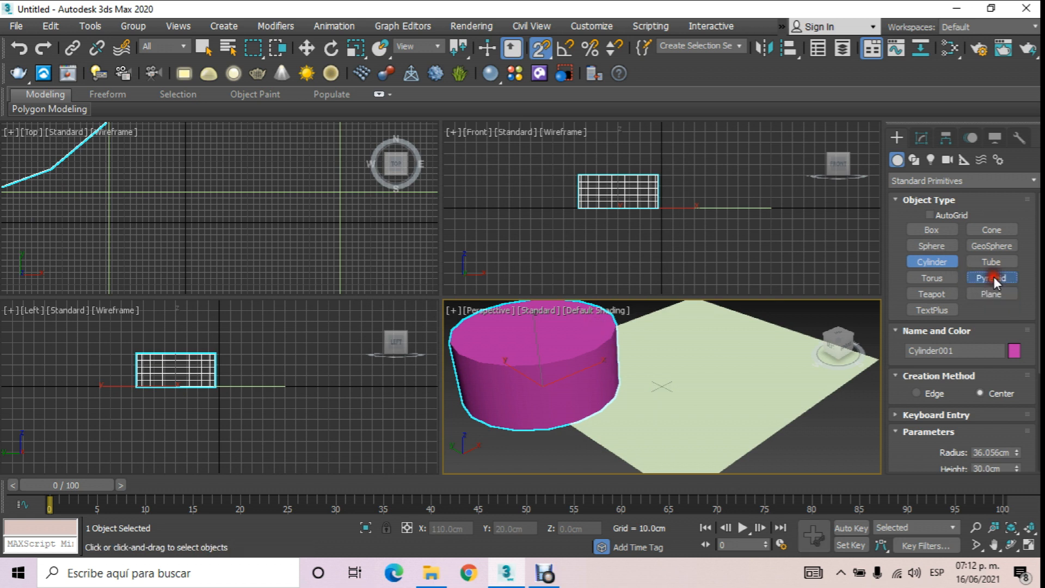
click(991, 278)
click(1014, 353)
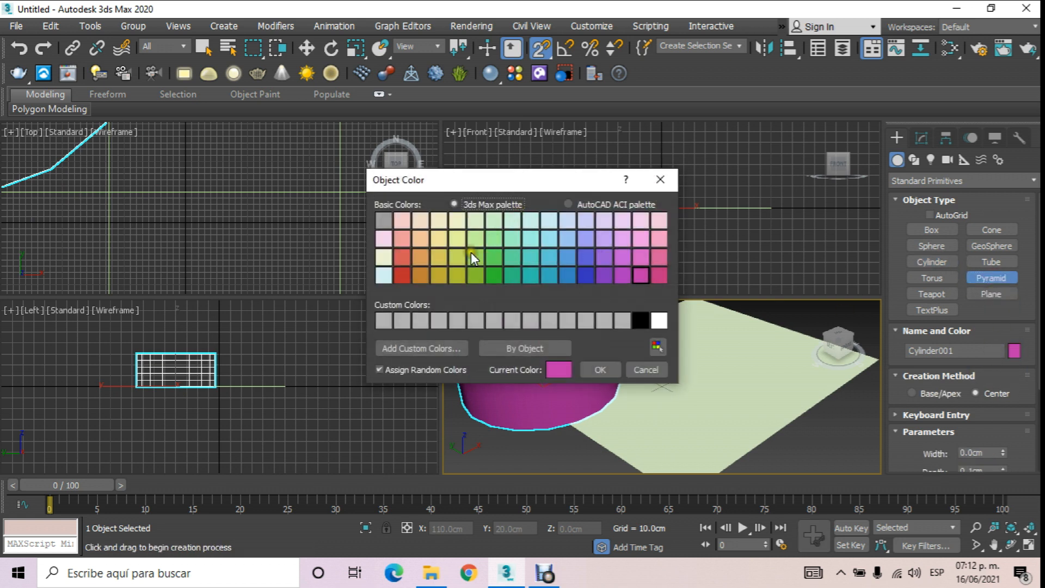
click(473, 255)
click(603, 365)
Create a pyramid with a 30 cm by 20 cm base on the plane and color it black
drag(695, 419, 735, 418)
click(735, 352)
click(1014, 351)
click(637, 322)
click(591, 370)
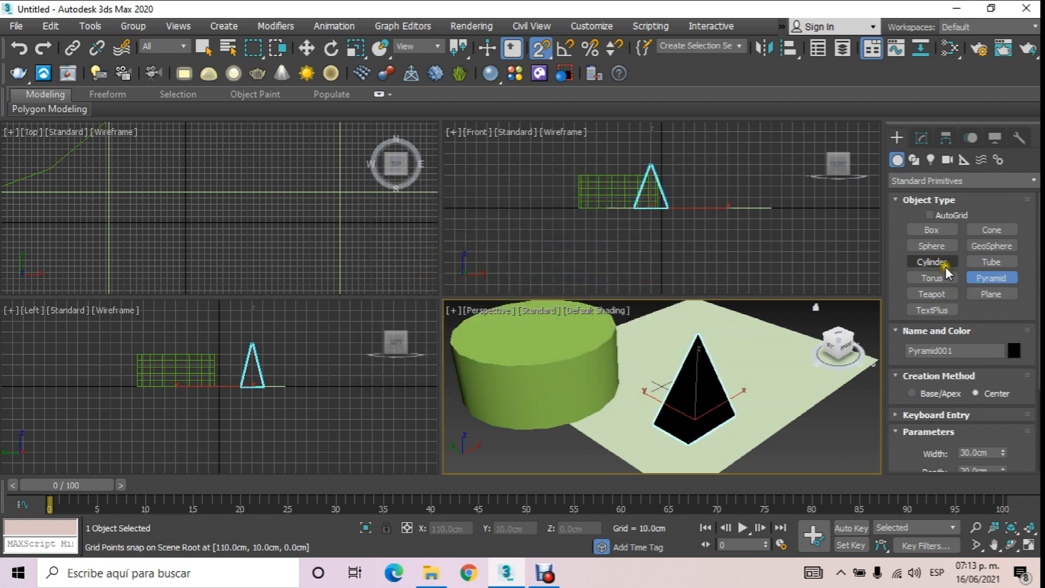
Create a sphere of 20 cm radius on the plane behind the pyramid, and try selecting the pyramid and the sphere for moving
click(942, 246)
mouse_move(743, 358)
mouse_down()
mouse_move(761, 338)
mouse_move(761, 348)
mouse_up()
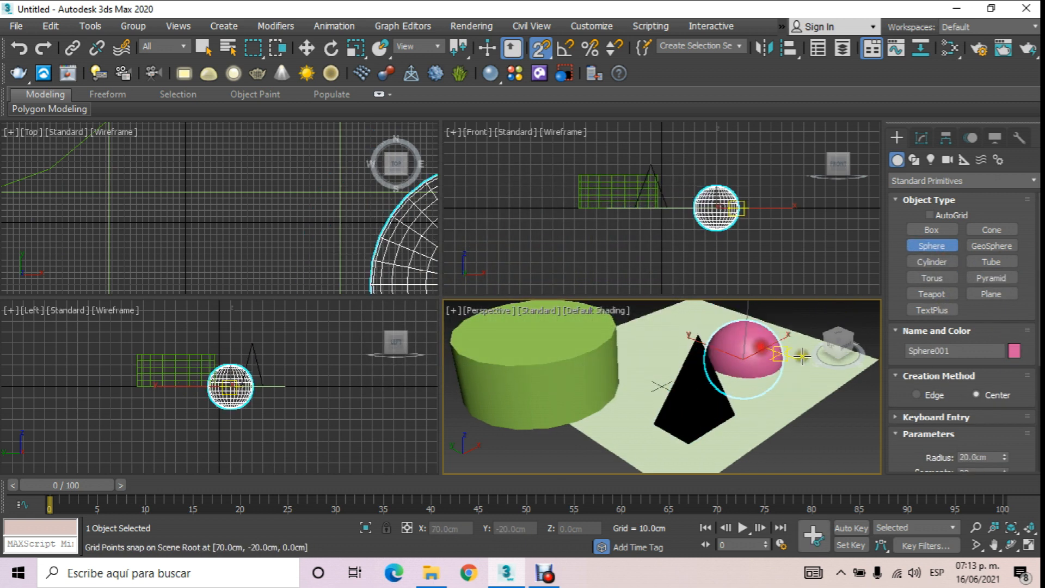
click(307, 48)
click(648, 307)
click(740, 360)
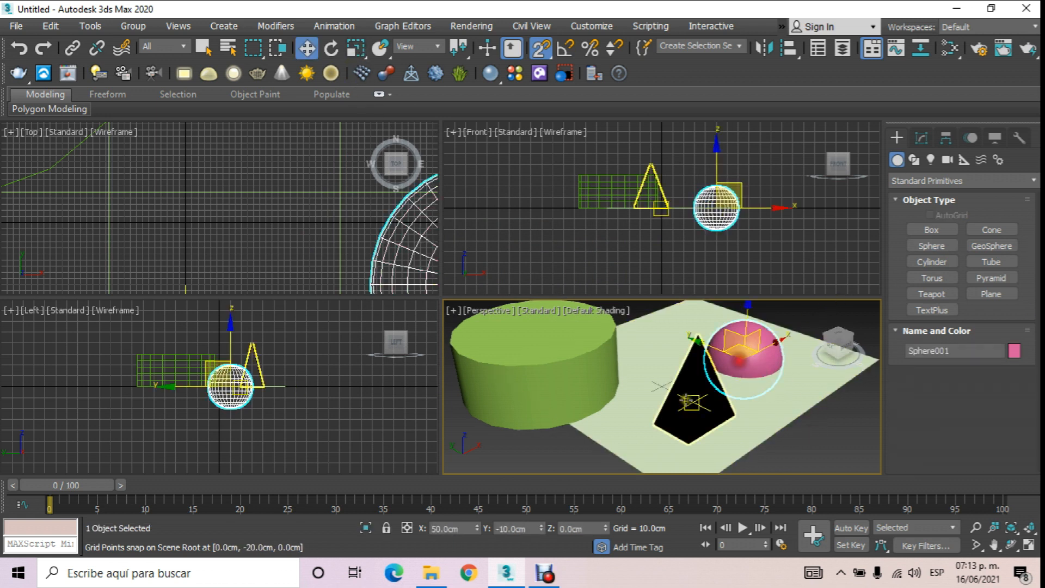
click(692, 397)
click(741, 349)
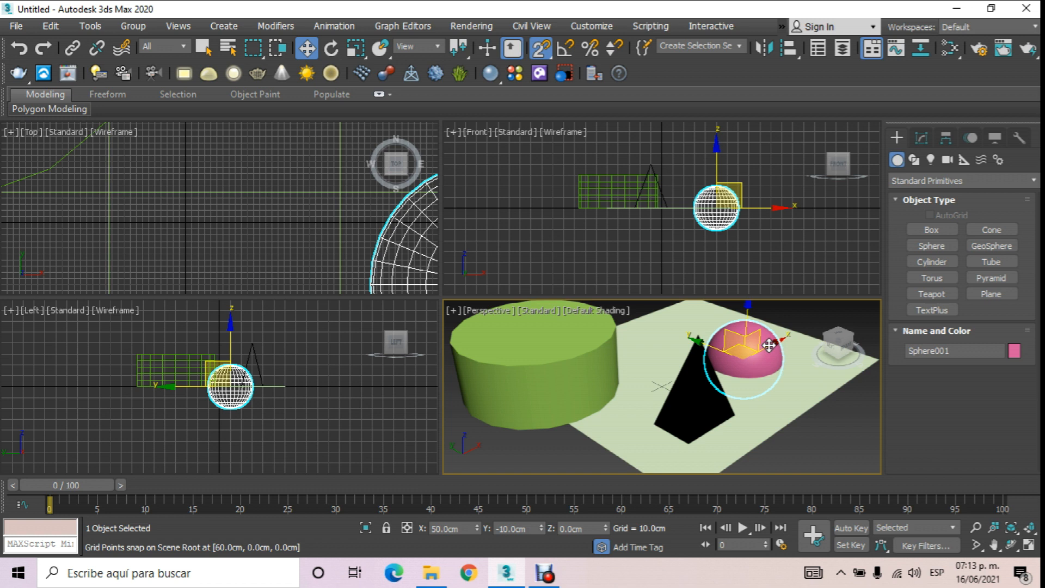
Turn off grid snapping and delete the plane, cylinder, pyramid and sphere together
click(541, 48)
scroll(707, 430, down, 5)
drag(596, 329, 596, 330)
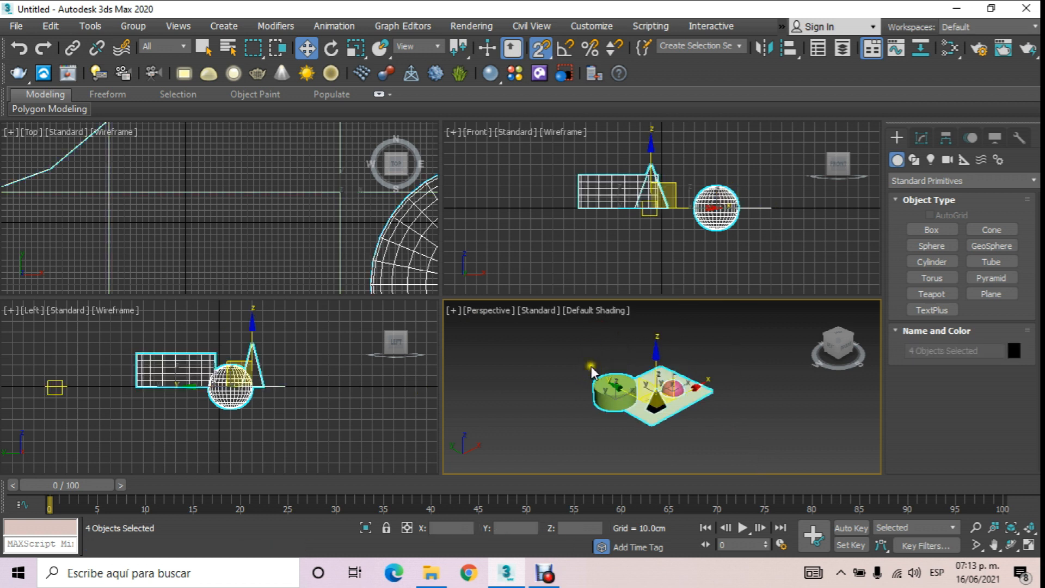
key(Delete)
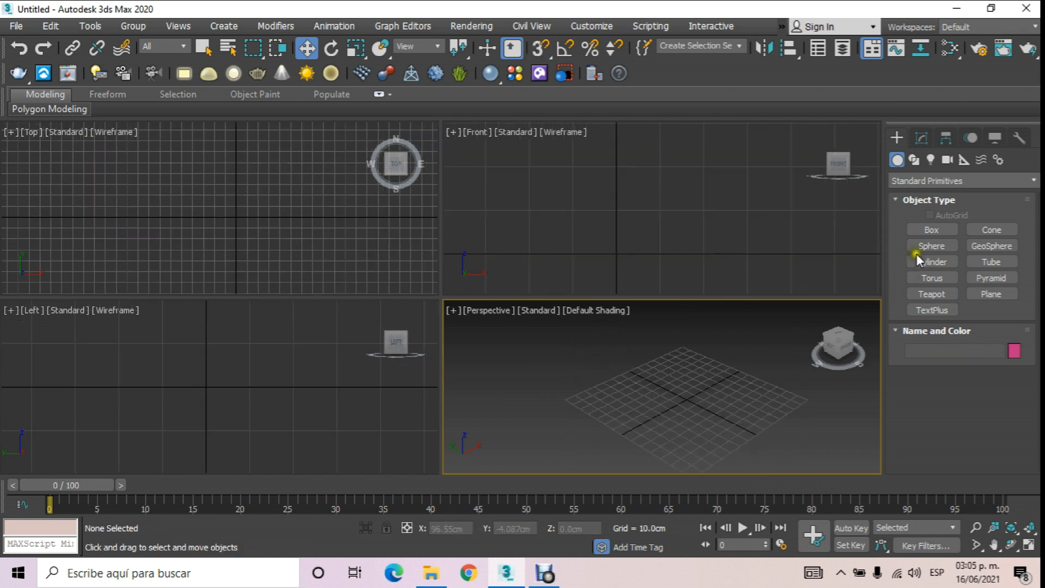
Create a box of about 84 cm length, 92 cm width and 62 cm height in the Perspective view
click(931, 230)
mouse_move(612, 410)
mouse_down()
mouse_move(772, 418)
mouse_move(770, 395)
mouse_up()
click(757, 326)
drag(906, 453, 925, 365)
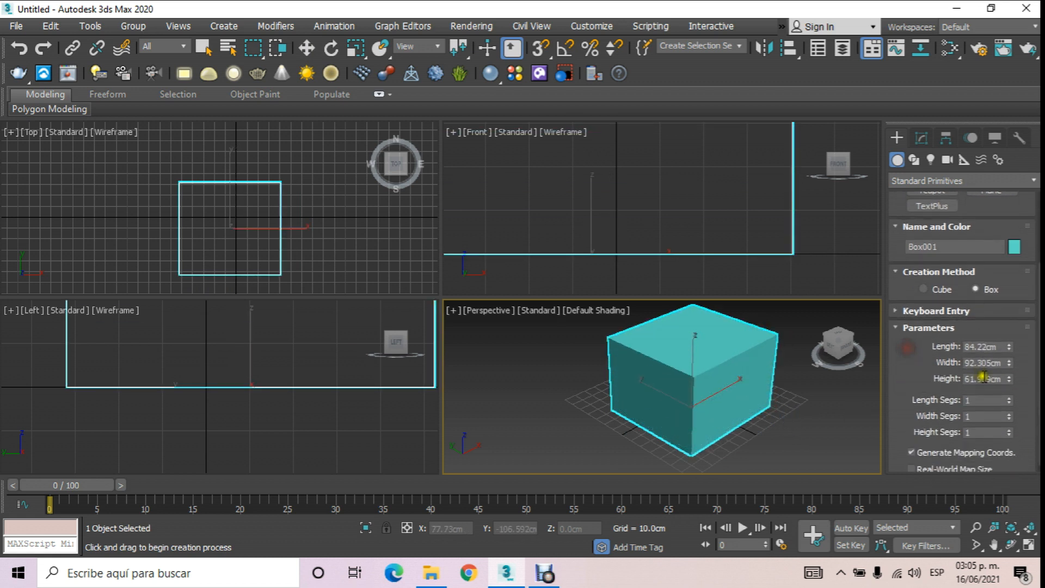
Set the box's height to 30 cm and its width and length to 40 cm each
double_click(1001, 379)
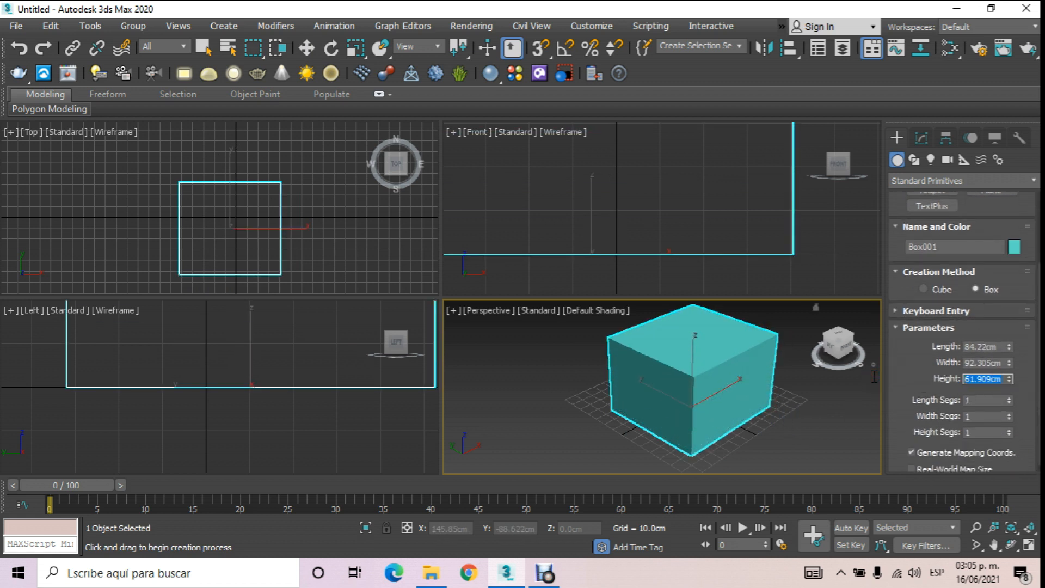
text(30)
key(Return)
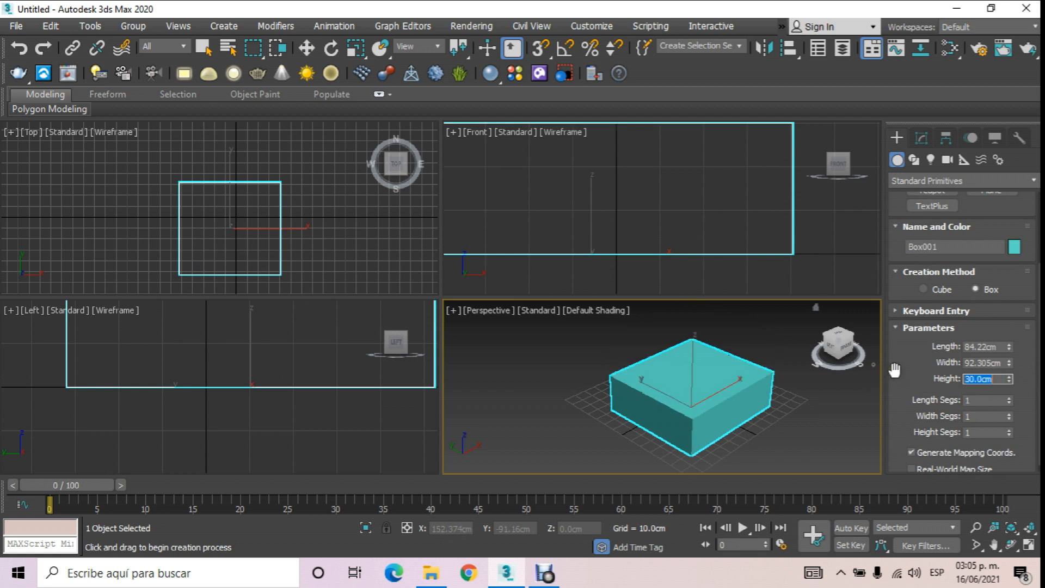
double_click(1001, 362)
text(40)
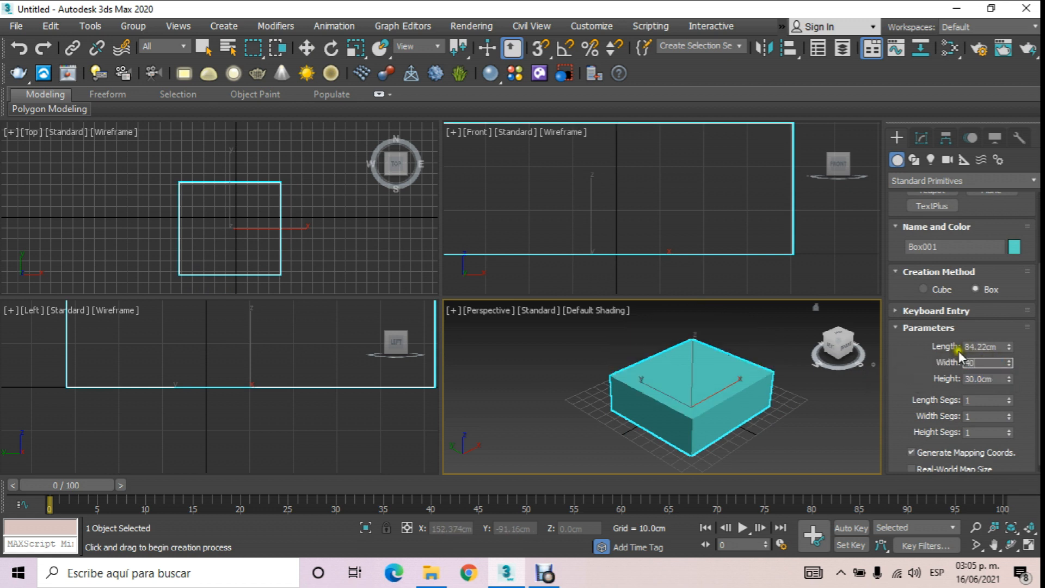
double_click(992, 346)
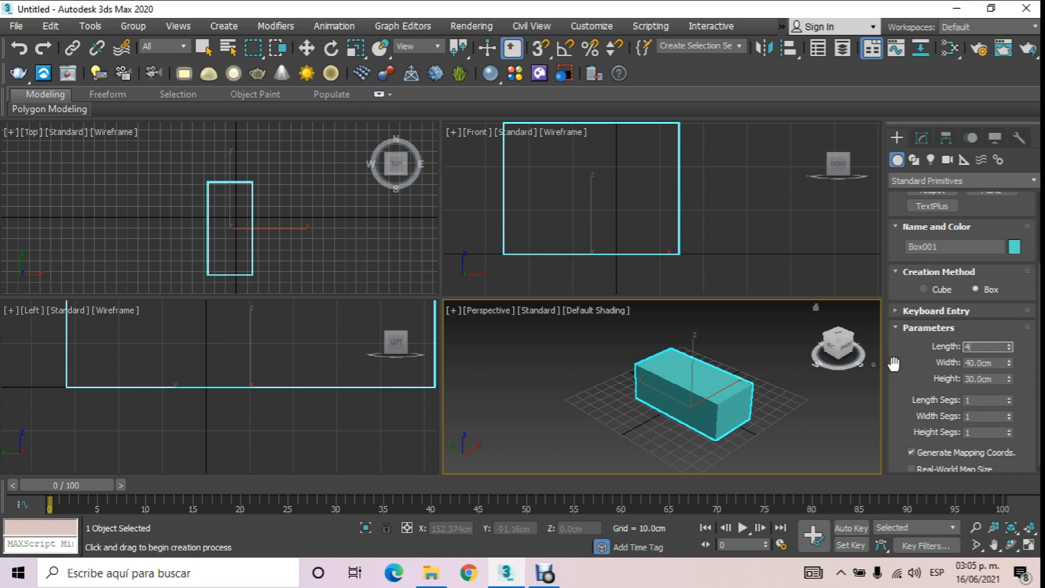
text(40)
key(Return)
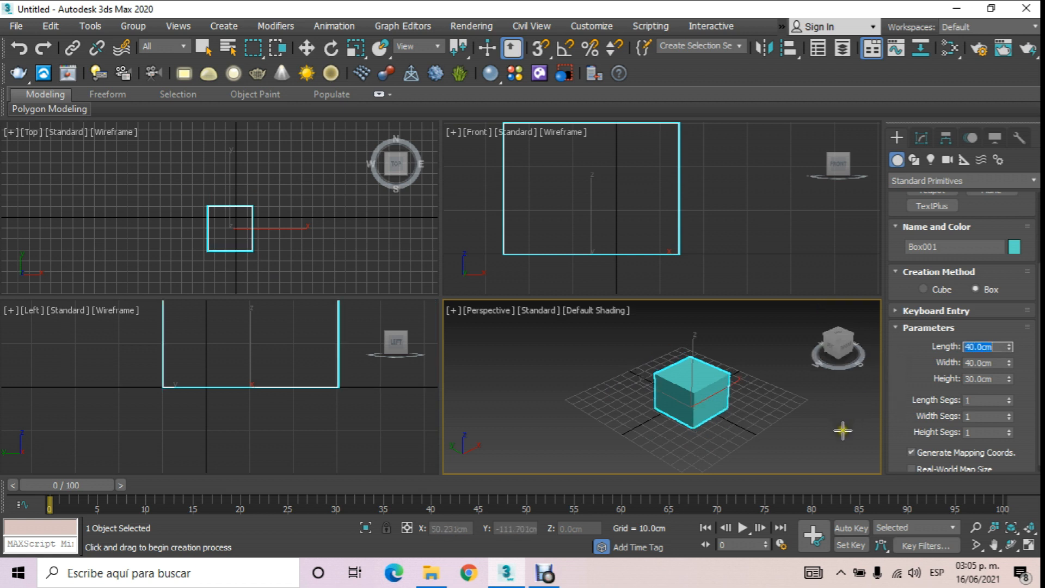
Set the box's height to 40 cm so that it becomes a cube
double_click(996, 379)
text(40)
key(Return)
Pan and zoom the Perspective view far out, and reframe the cube with Zoom Extents
middle_drag(671, 367, 588, 333)
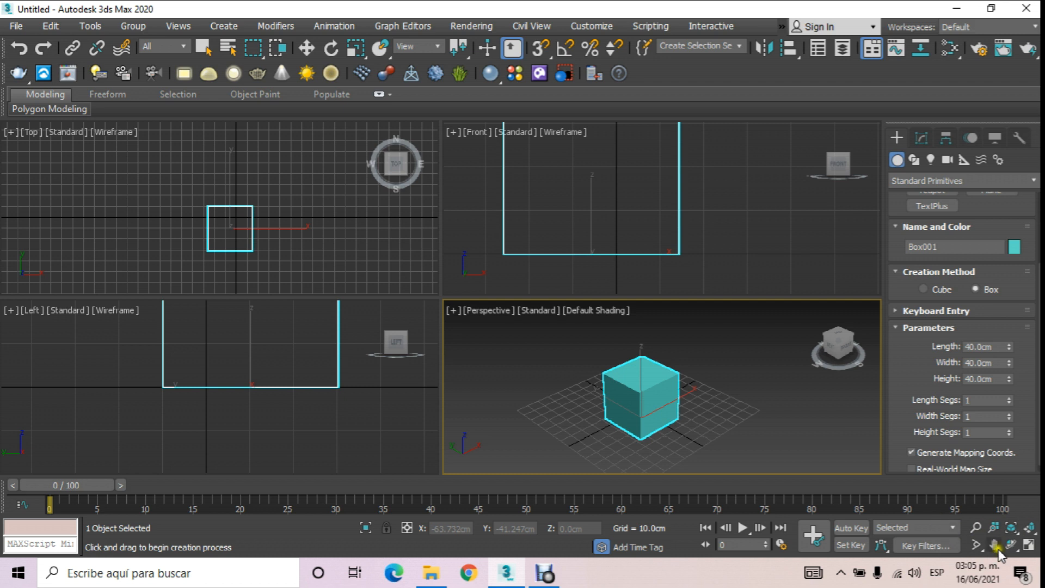
scroll(675, 375, down, 10)
scroll(675, 375, down, 5)
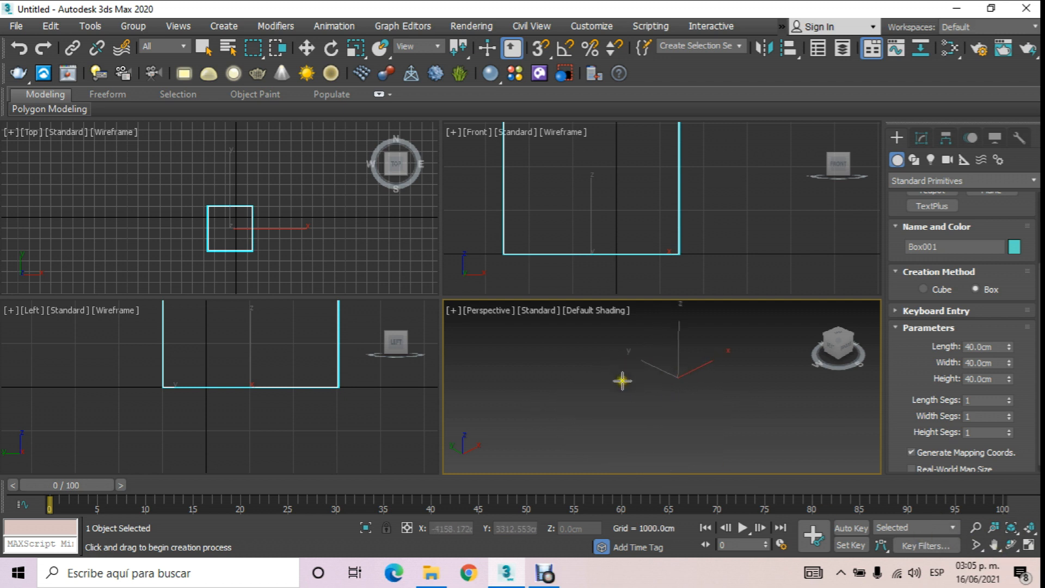
click(1011, 527)
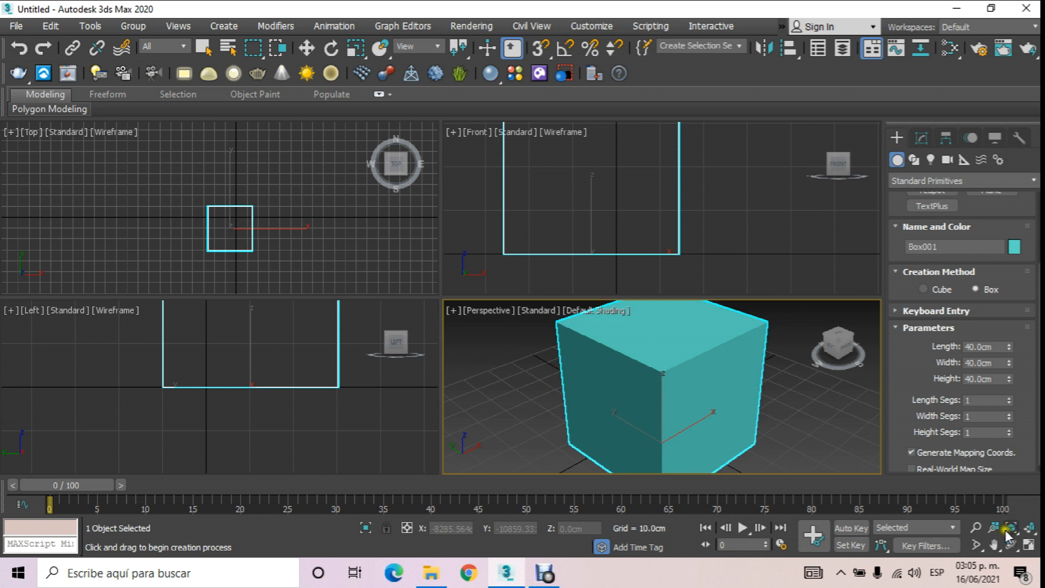
Clone the cube along the X axis in the Top view as one independent copy
right_click(292, 176)
click(286, 205)
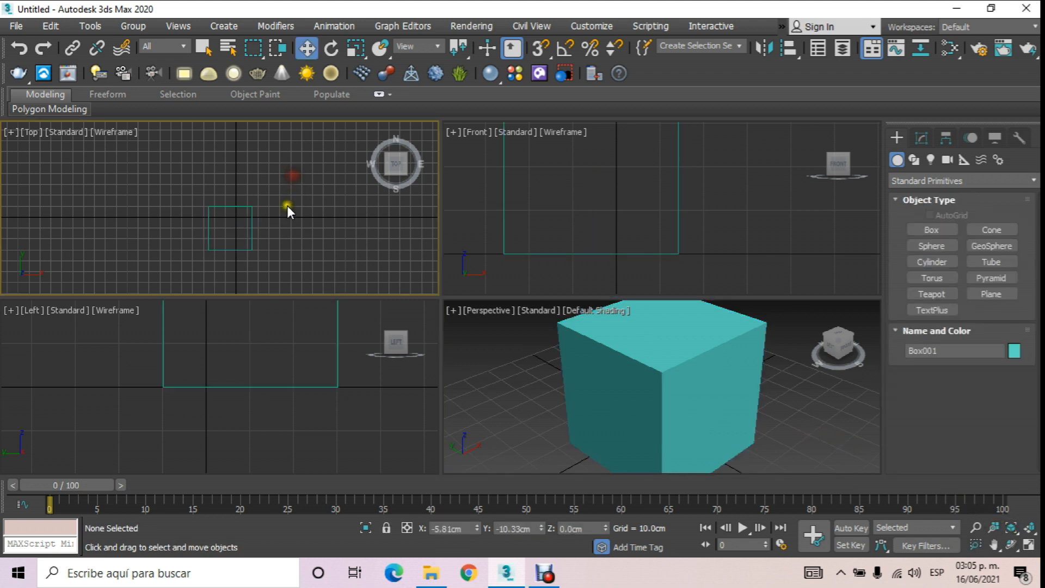
click(254, 221)
scroll(269, 229, down, 5)
scroll(269, 215, up, 5)
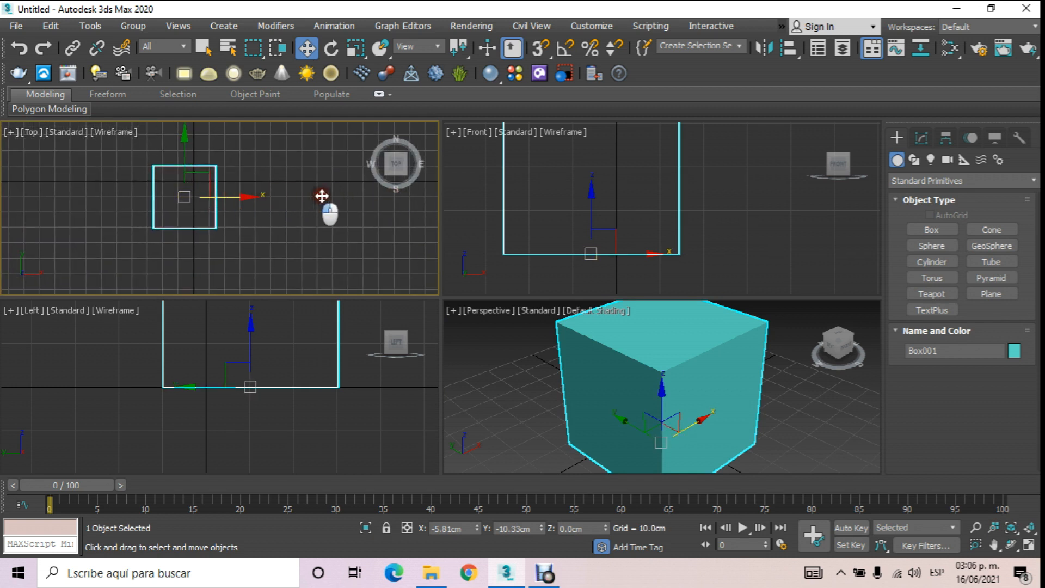
shift+drag(310, 196, 559, 196)
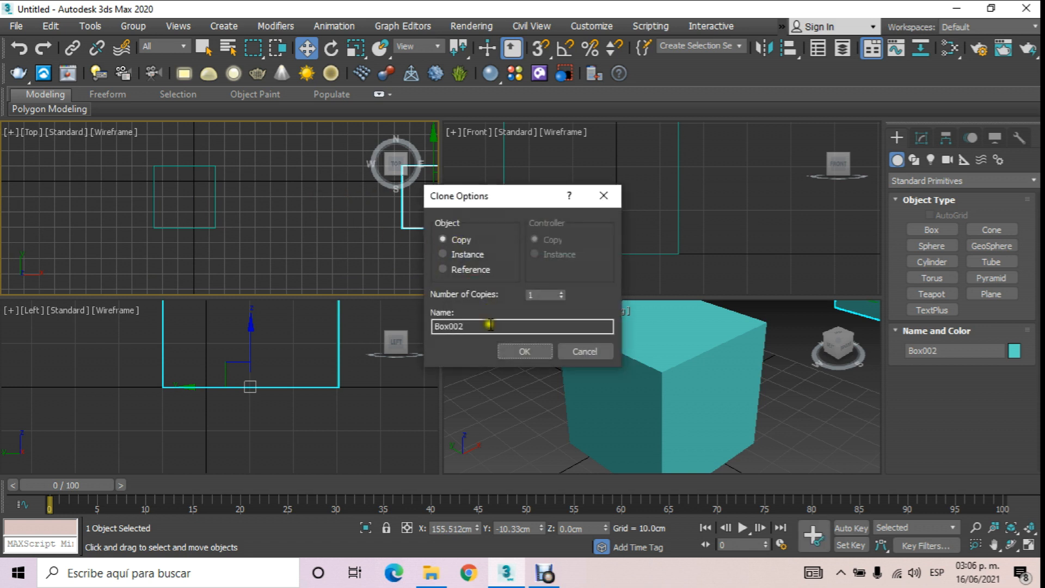
click(524, 351)
Move the copied cube farther along the X axis in the Top view, to about X 772 cm
click(235, 193)
scroll(241, 195, down, 5)
click(299, 194)
scroll(288, 191, down, 6)
drag(350, 193, 383, 193)
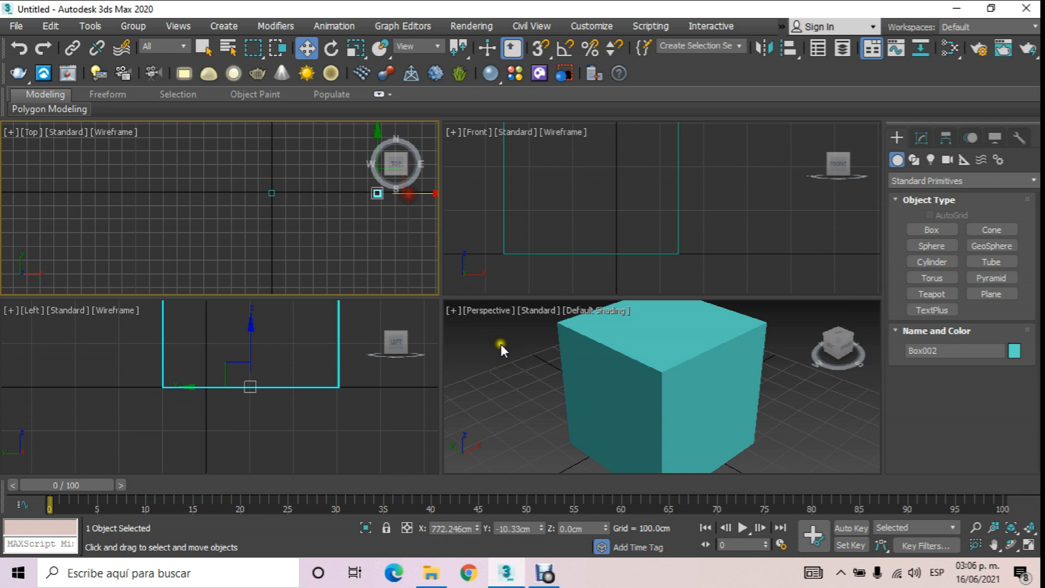
Frame both cubes in the Perspective view with Zoom Extents and delete the distant copy
click(522, 351)
scroll(523, 350, down, 8)
scroll(529, 361, down, 4)
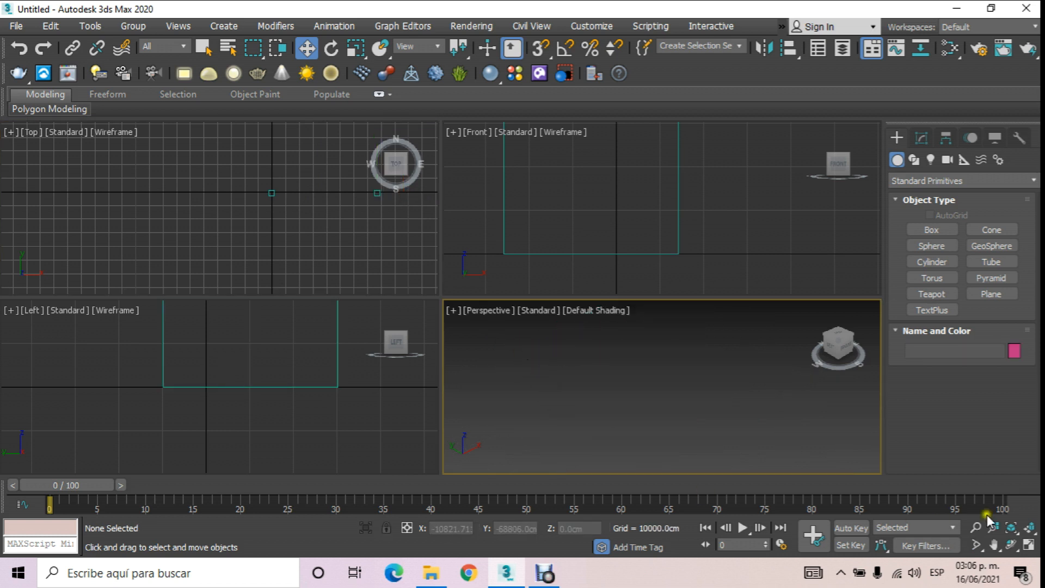
click(1011, 530)
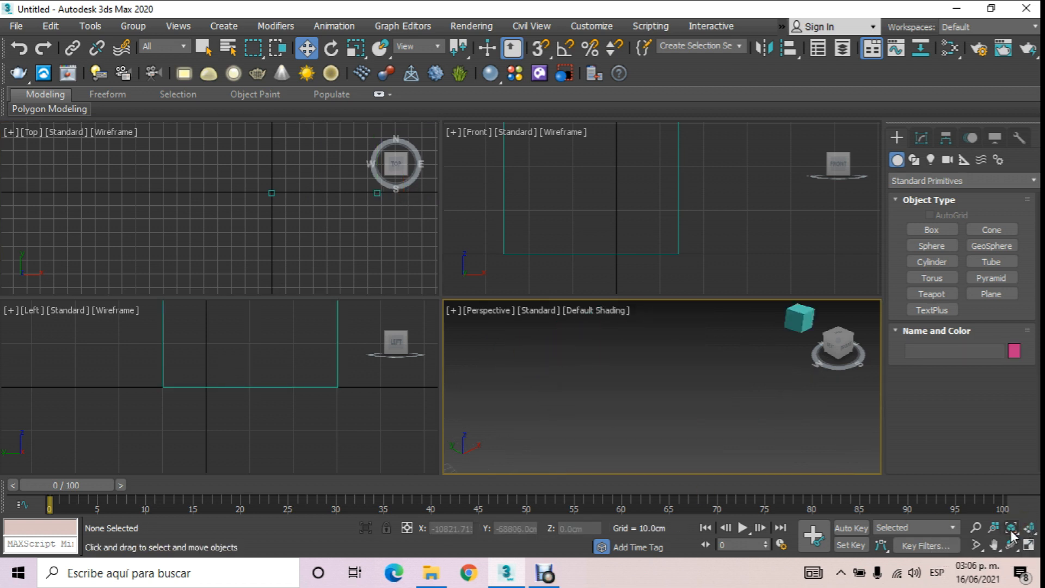
drag(347, 185, 416, 235)
key(Delete)
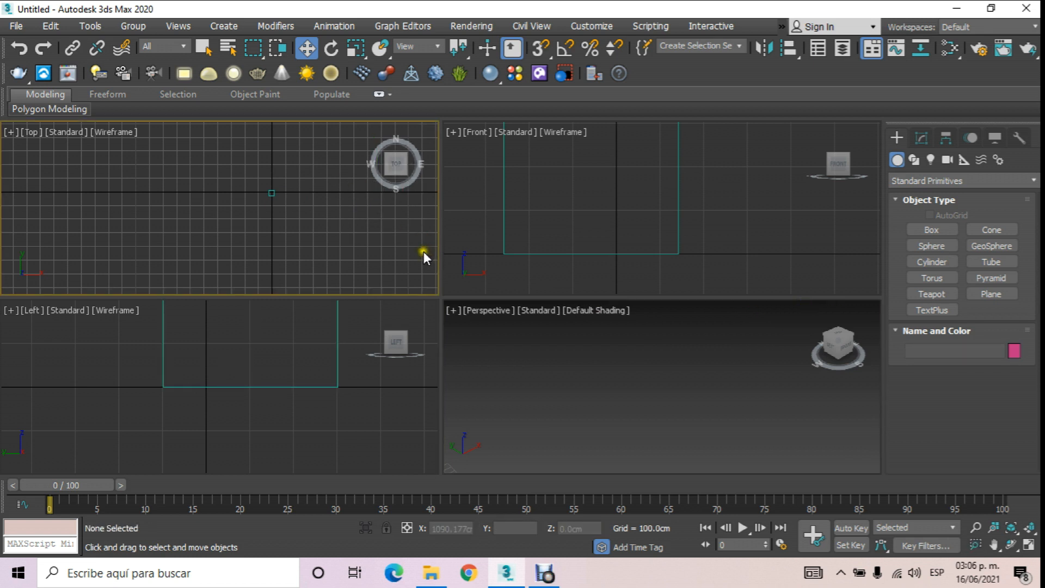
Select the remaining cube and frame it with Zoom Extents in the Top and Perspective views
drag(228, 157, 315, 209)
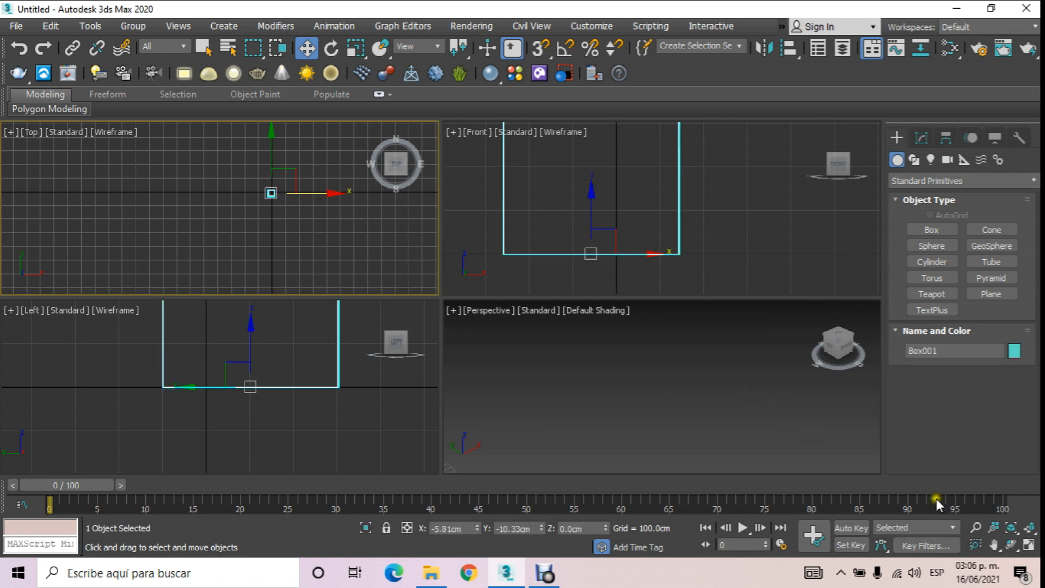
click(1011, 528)
click(712, 368)
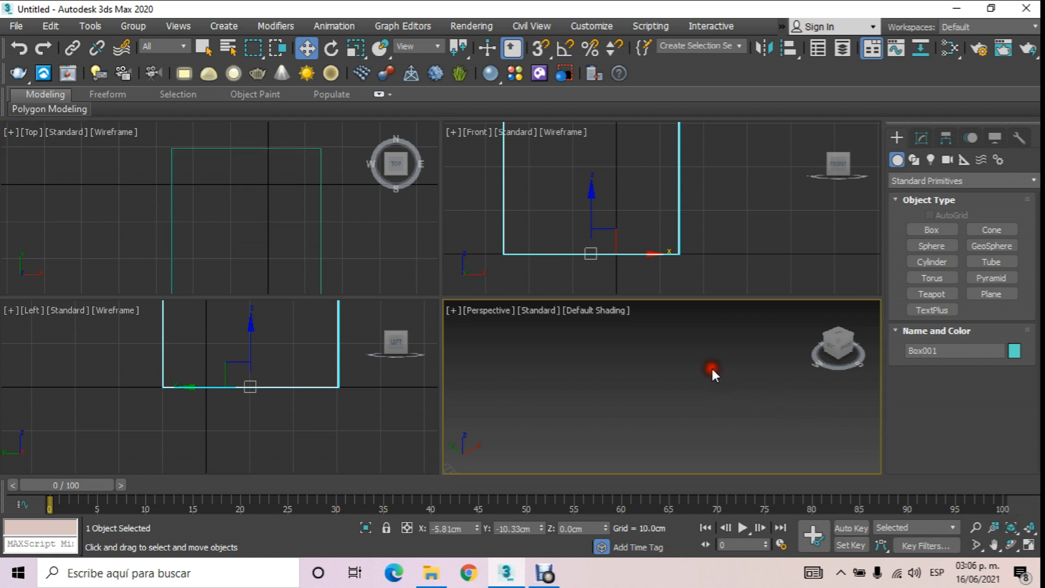
click(1011, 528)
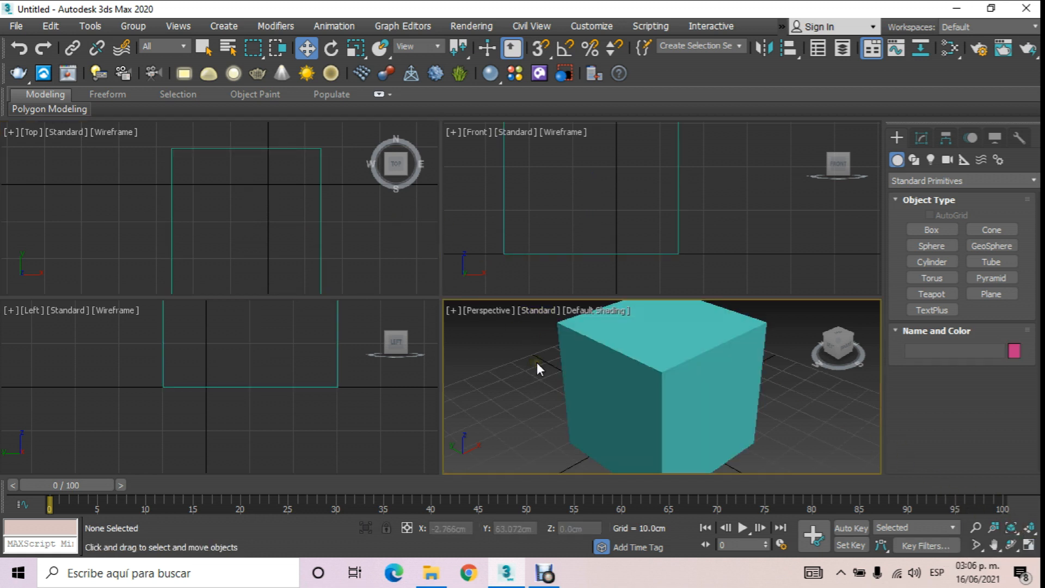
Move the cube in the Top view close to the origin, to about X -0.5 cm and Y -1.3 cm
click(572, 371)
scroll(598, 356, down, 2)
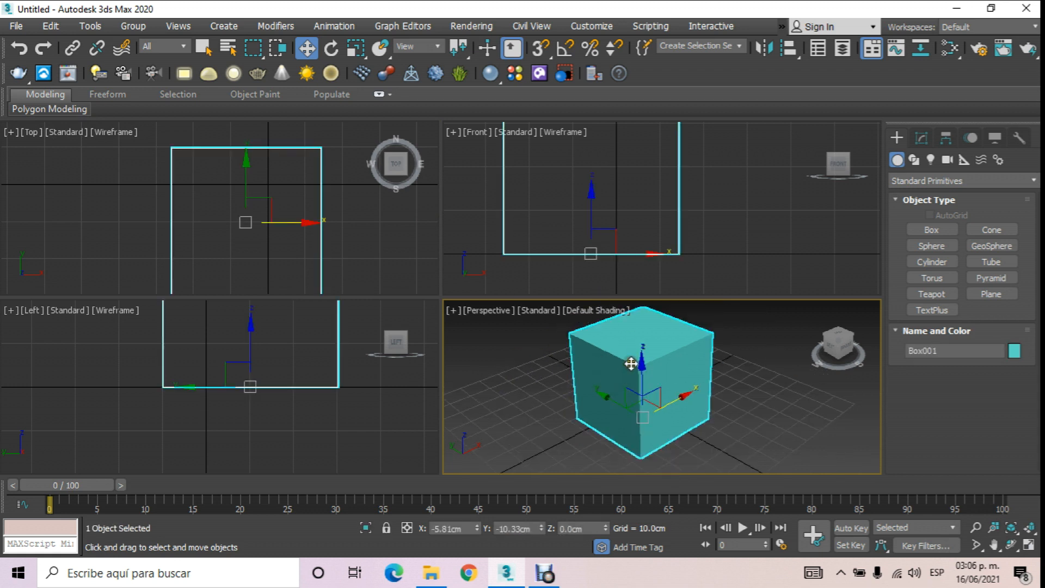
middle_drag(300, 215, 279, 245)
scroll(270, 218, down, 3)
scroll(270, 217, up, 3)
scroll(257, 180, down, 3)
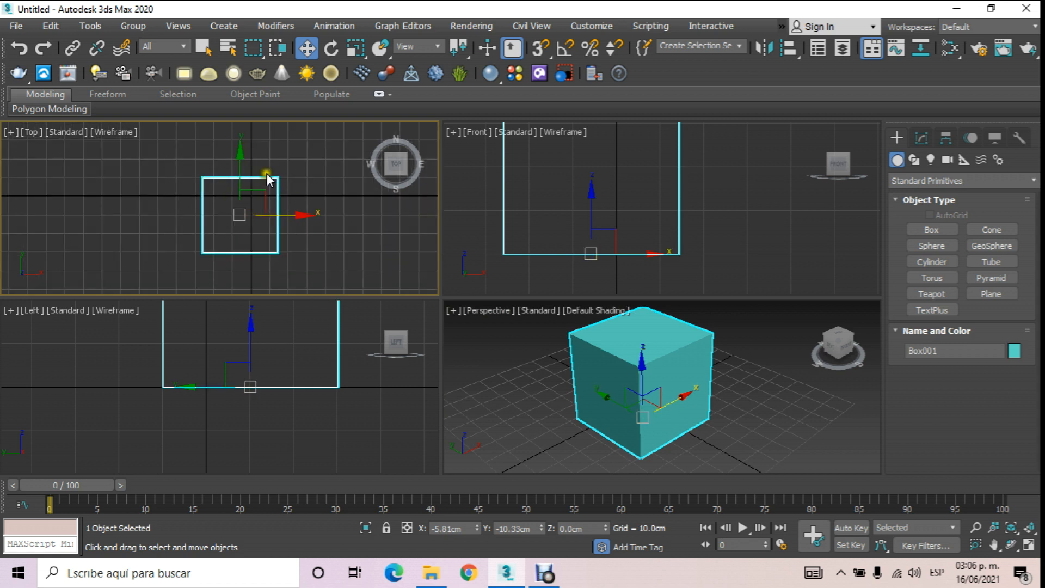
drag(284, 216, 294, 221)
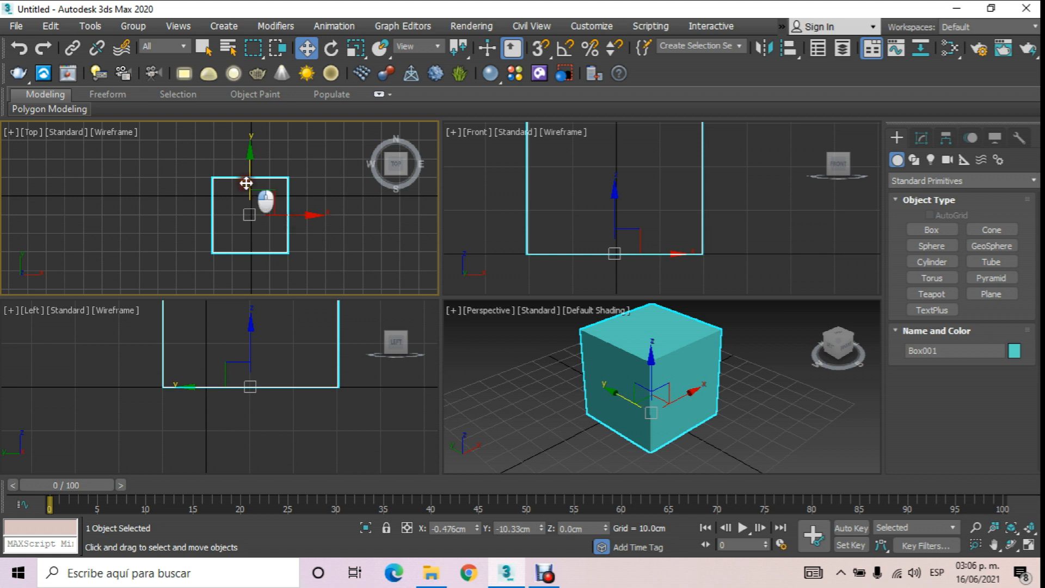
drag(246, 184, 253, 166)
Check the cube in the Left view, deselect it and maximize the Perspective viewport
middle_drag(246, 363, 273, 396)
scroll(277, 372, down, 3)
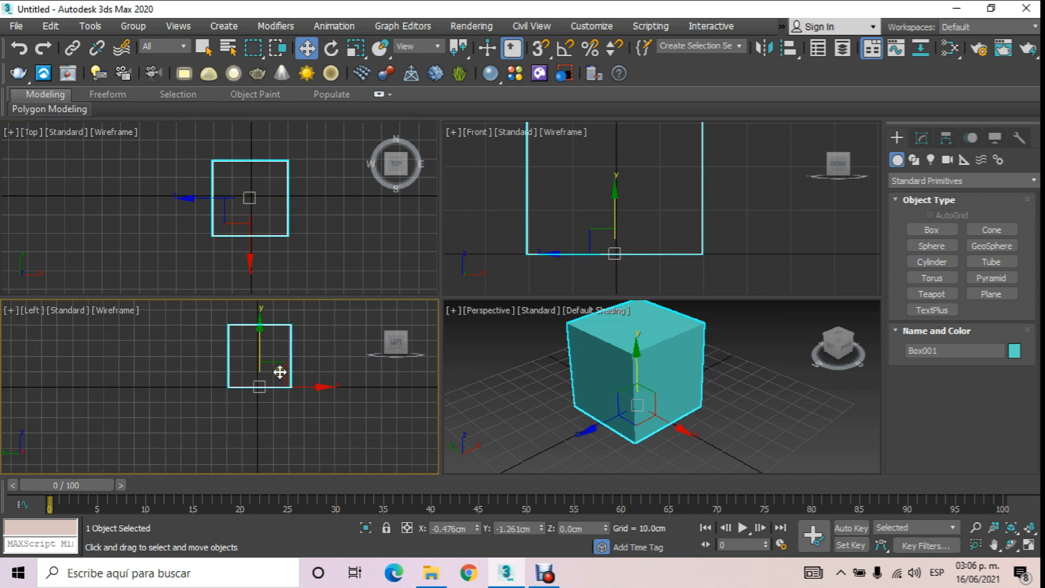
scroll(292, 375, up, 1)
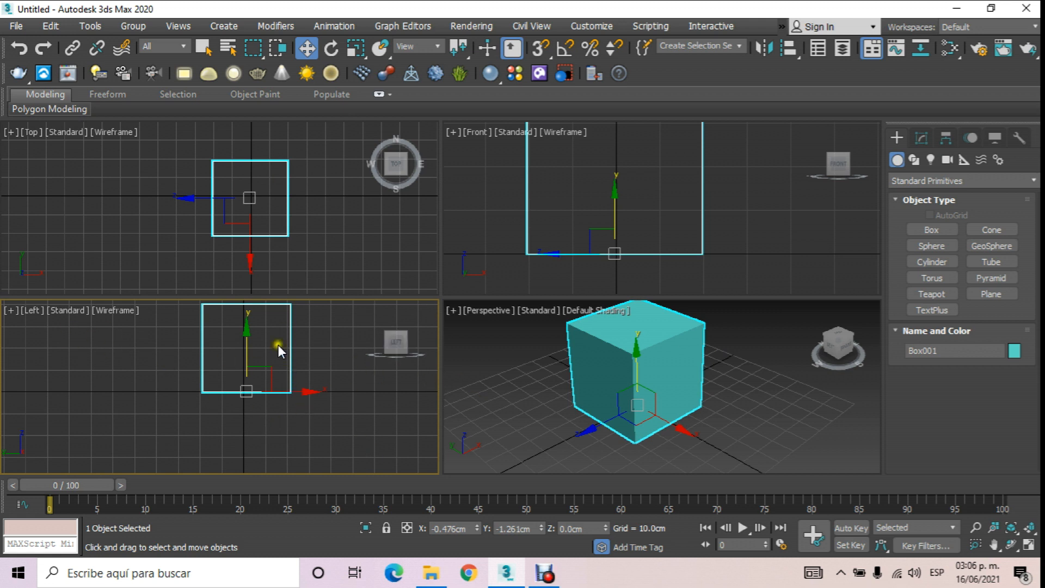
click(512, 357)
middle_drag(512, 358, 570, 363)
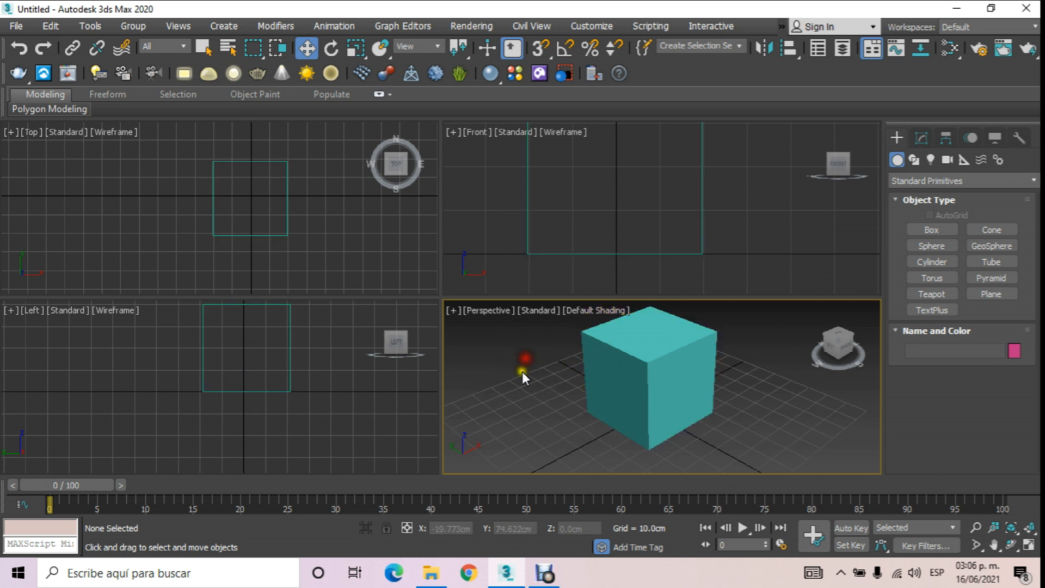
click(1029, 545)
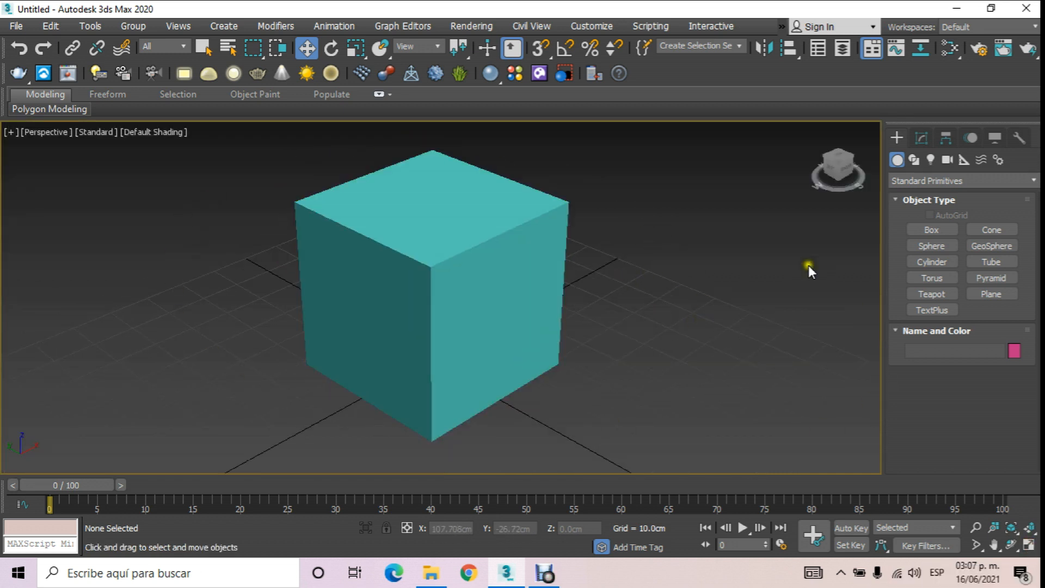
Select the cube and zoom in on it slightly in the Perspective view with the Zoom tool
click(439, 276)
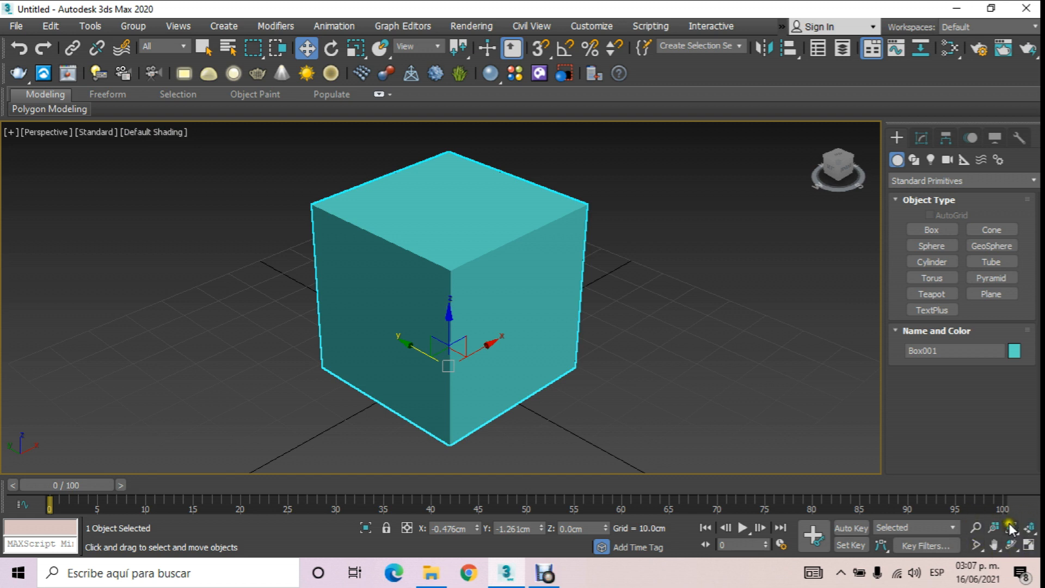
click(977, 526)
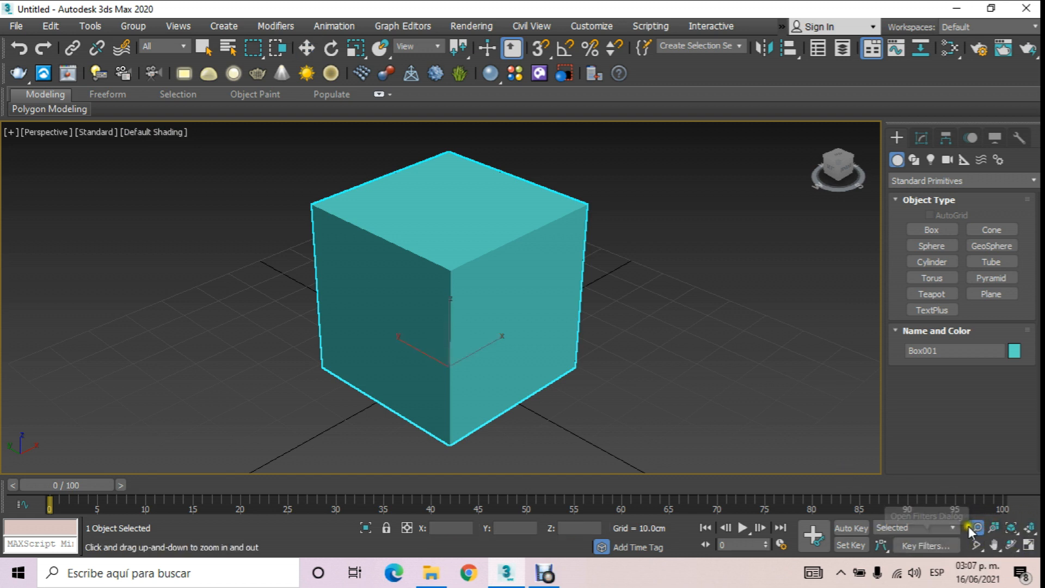
drag(600, 283, 585, 261)
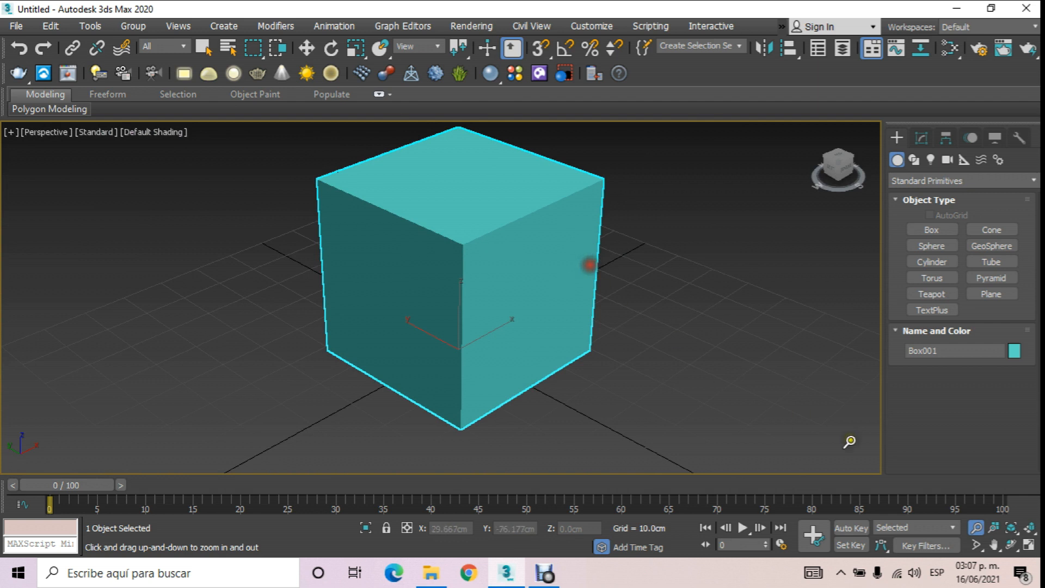
Activate Zoom All, show the four-viewport layout and maximize the Perspective viewport again
click(993, 527)
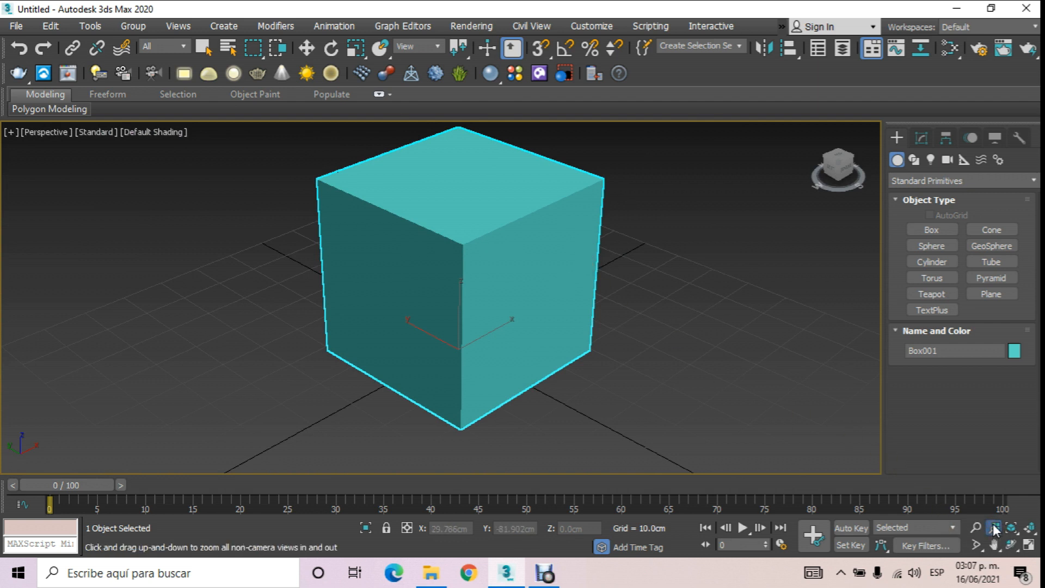
click(1029, 545)
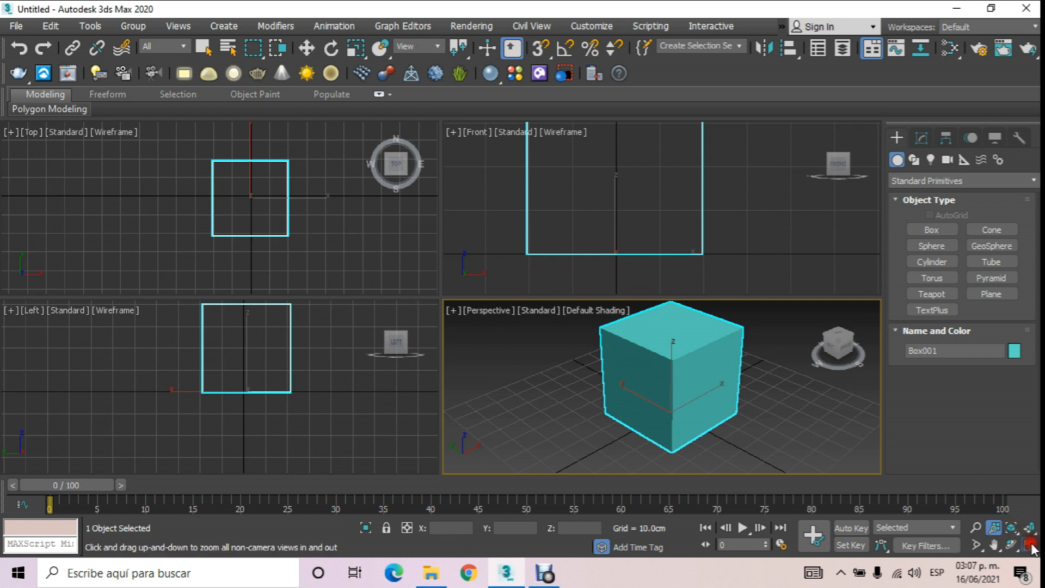
click(1028, 546)
Frame the cube with Zoom Extents and orbit the Perspective view around it
click(1012, 528)
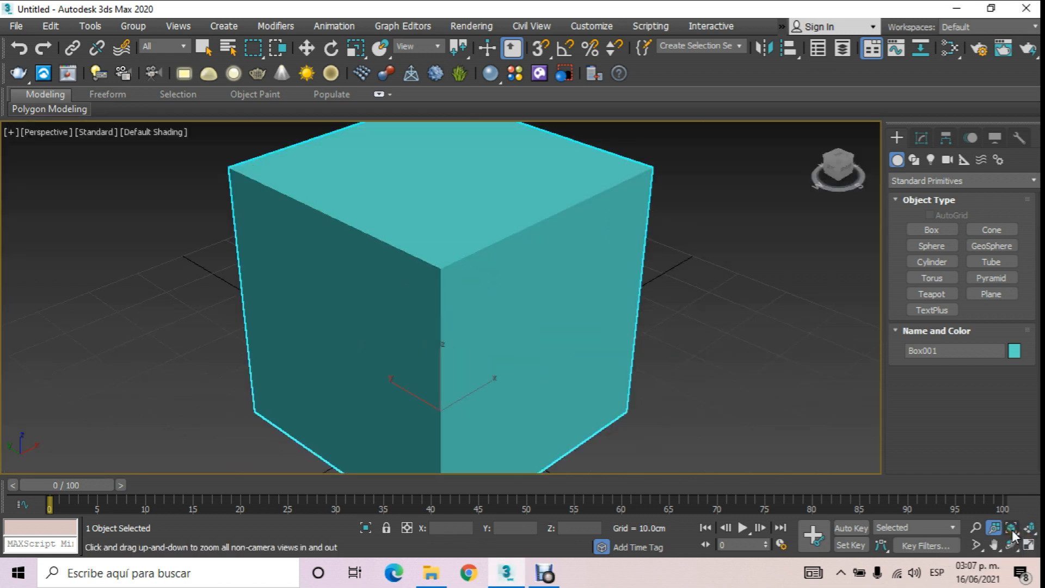
click(976, 546)
drag(622, 281, 628, 304)
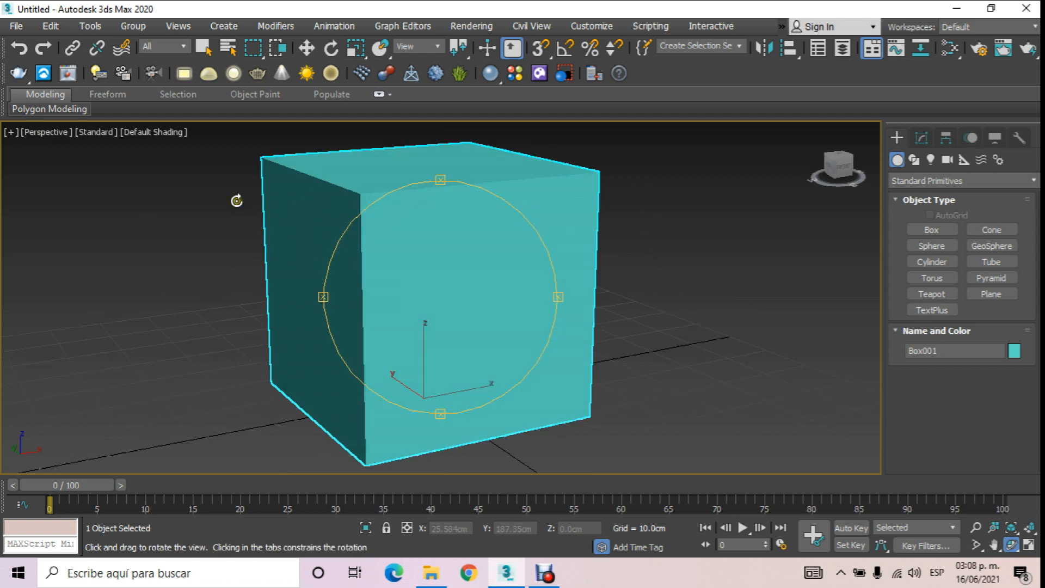
Switch the maximized viewport from Perspective to the Top view and from there to the Left view
click(47, 132)
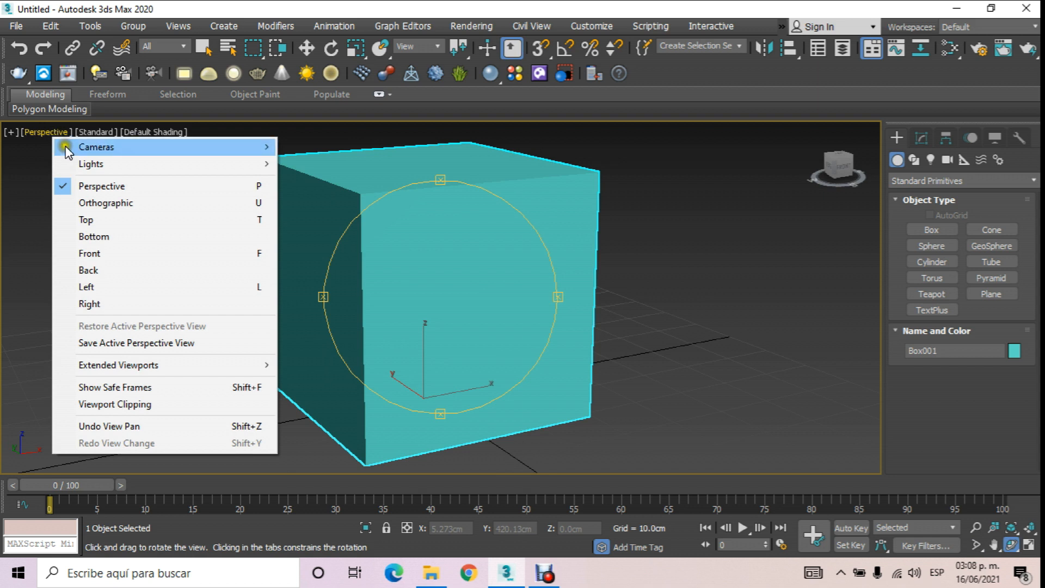
click(83, 219)
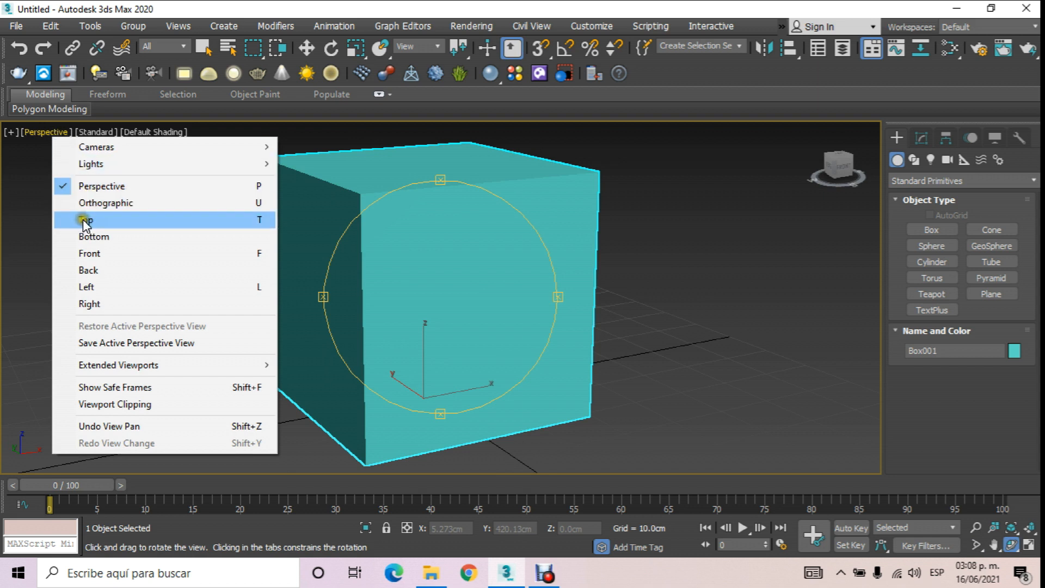
click(125, 226)
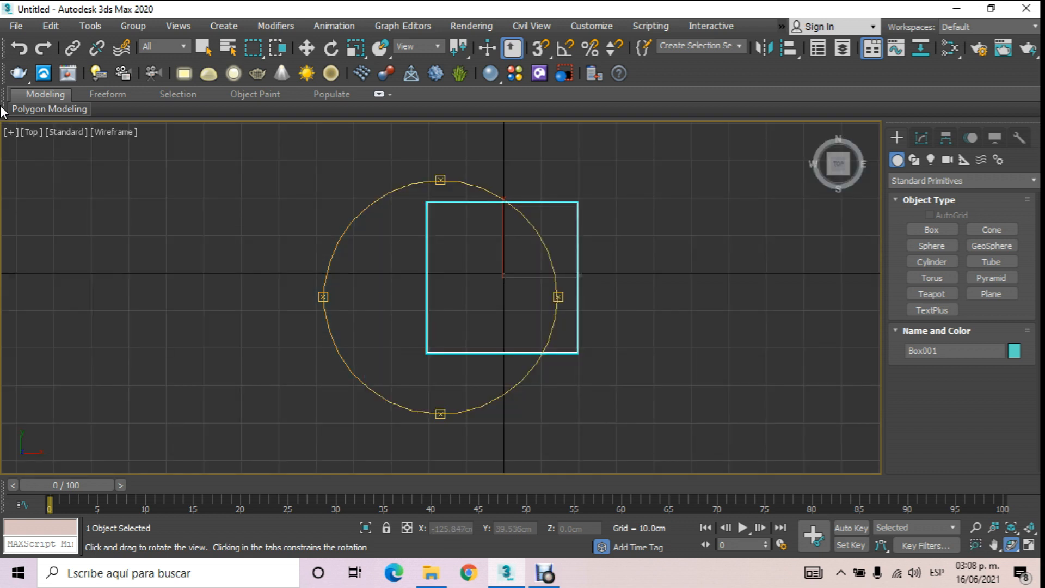
click(32, 132)
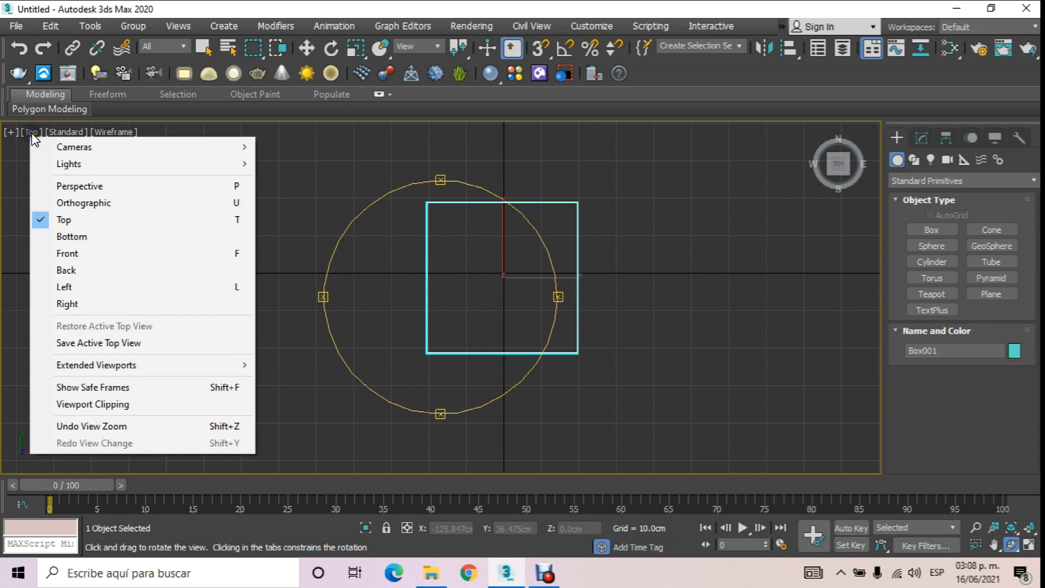
click(51, 219)
click(33, 133)
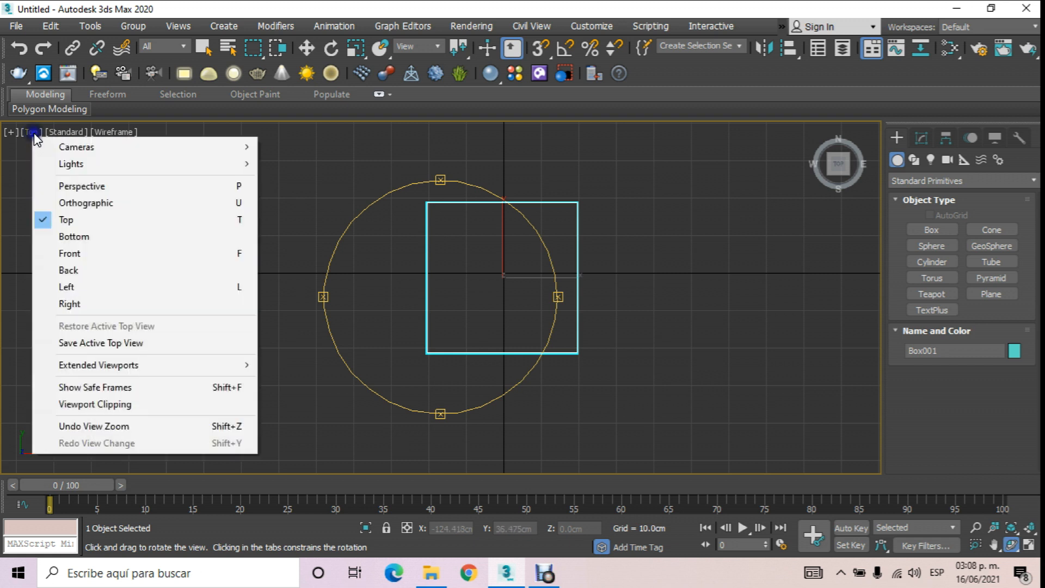
click(67, 287)
middle_drag(240, 263, 289, 315)
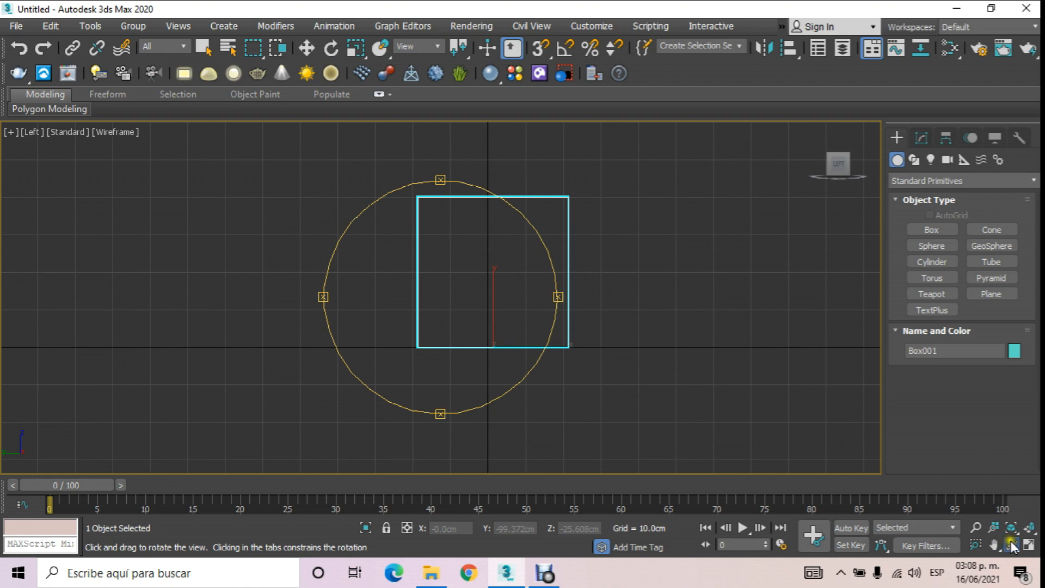
Orbit out of the Left view and return the viewport to Perspective with Default Shading
drag(618, 310, 430, 302)
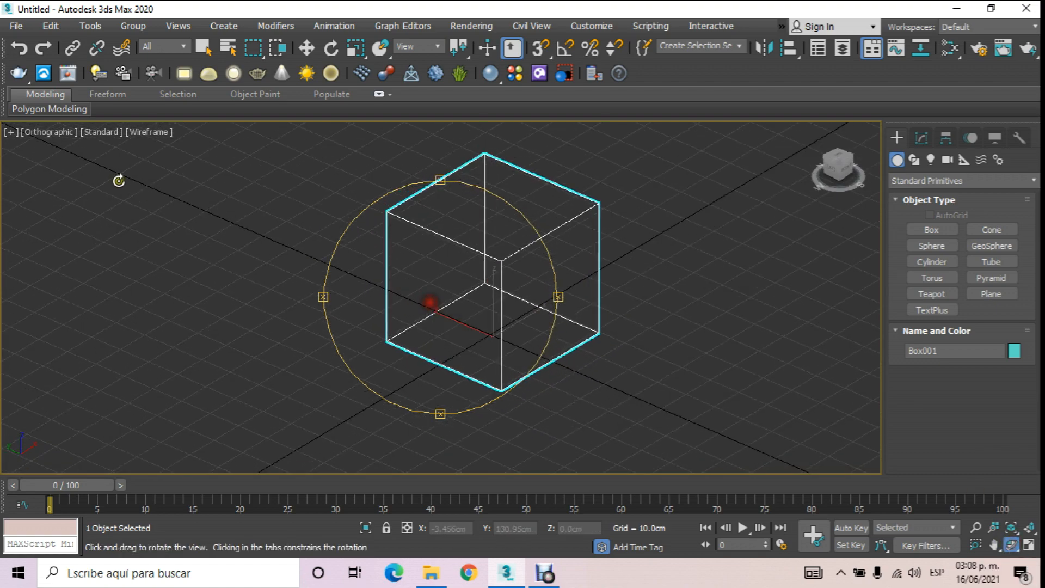
click(53, 132)
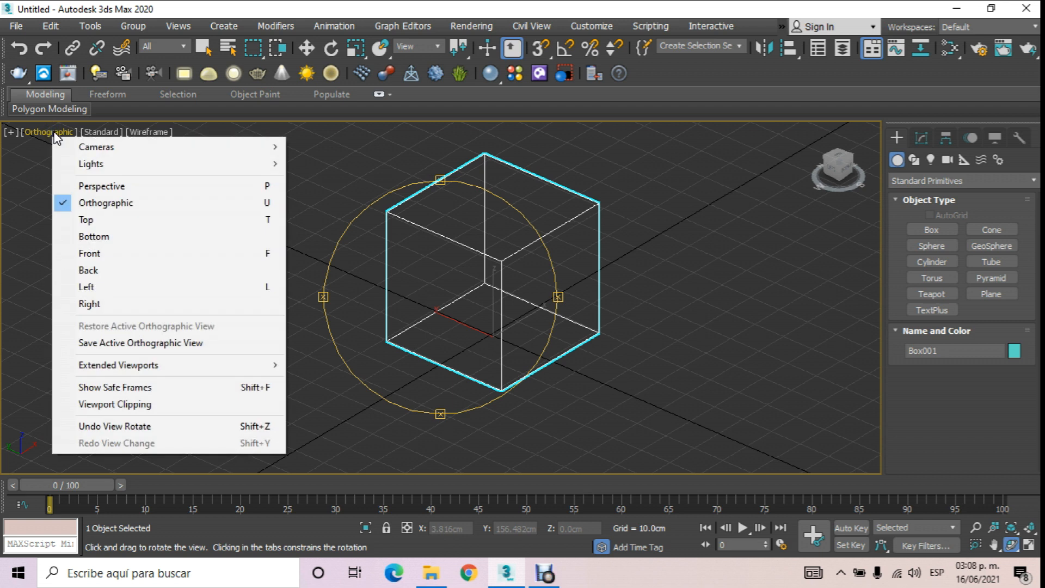
click(100, 186)
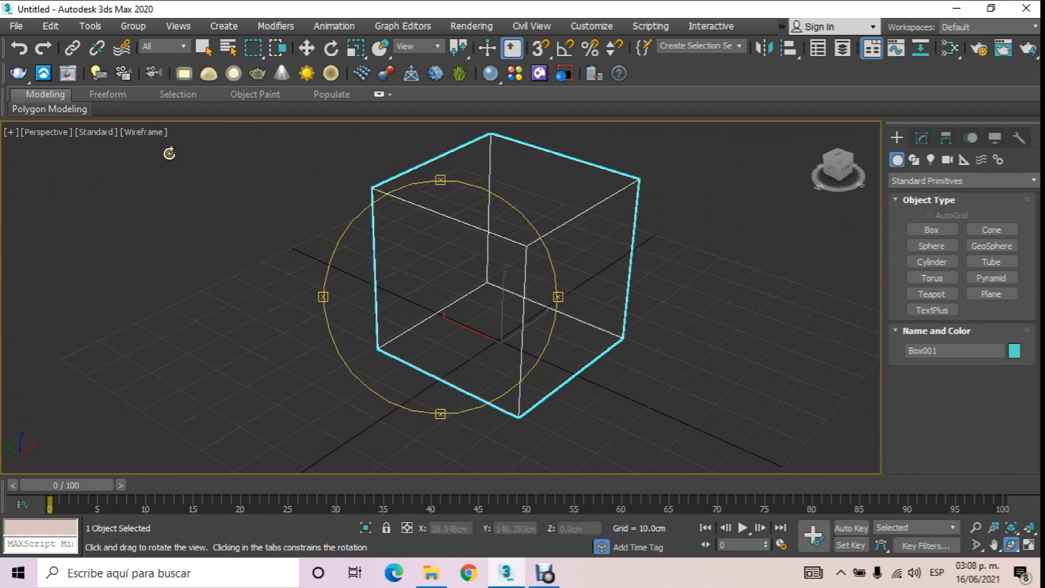
click(153, 132)
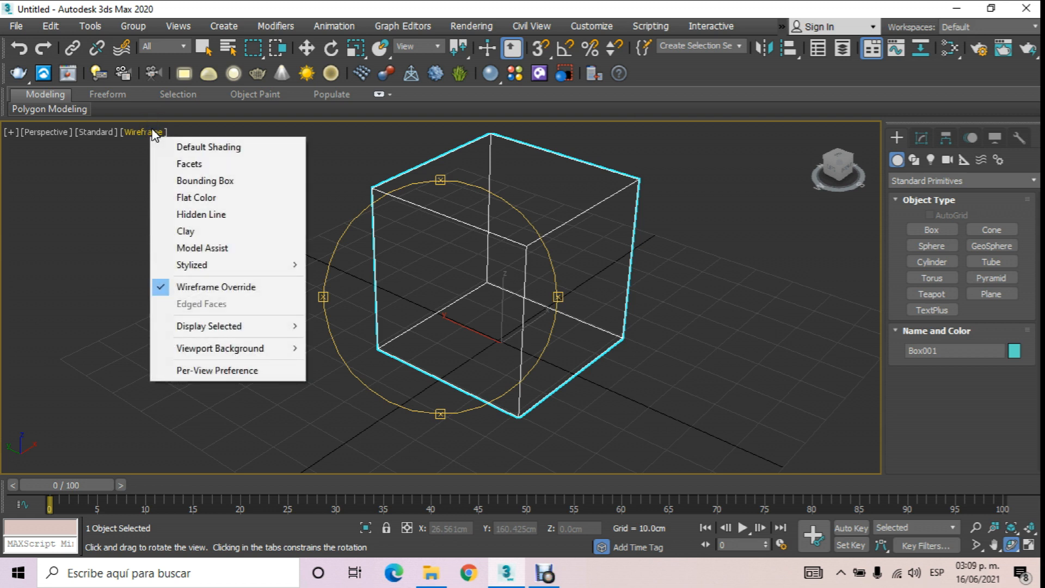
click(210, 148)
drag(457, 195, 440, 211)
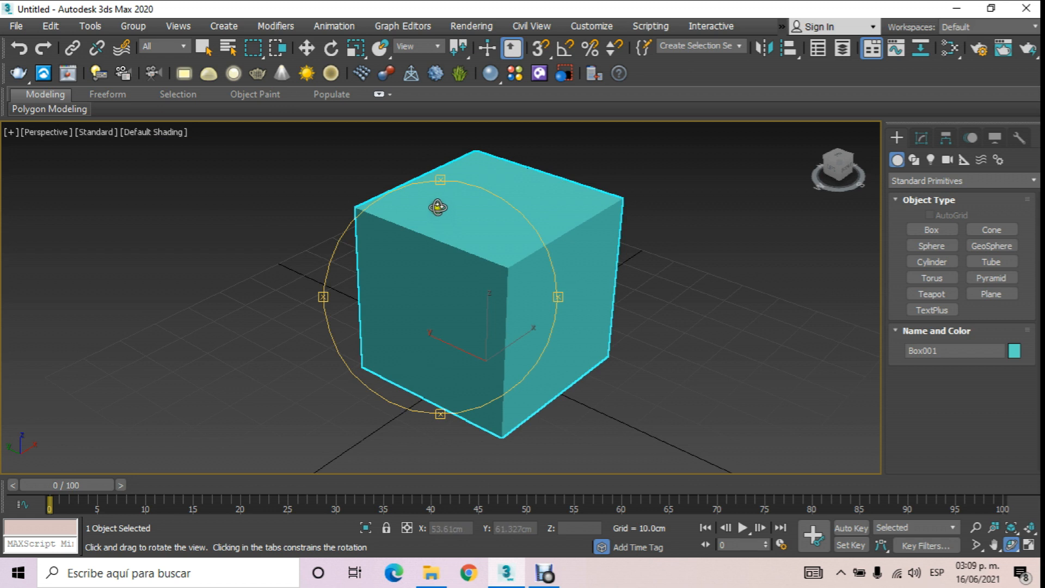
Try the Facets display style in the Perspective viewport and return to Default Shading
click(166, 132)
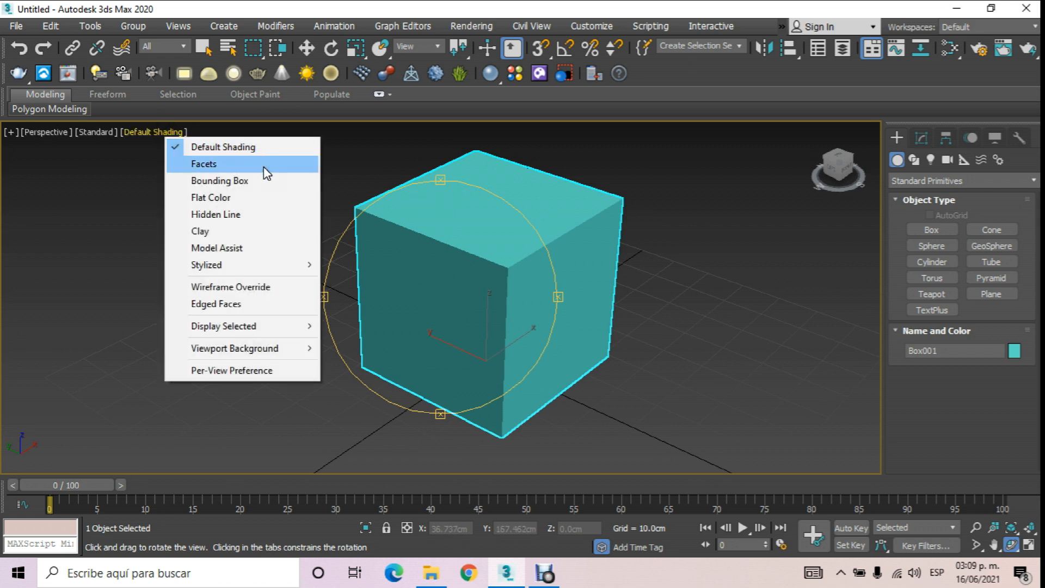
click(250, 165)
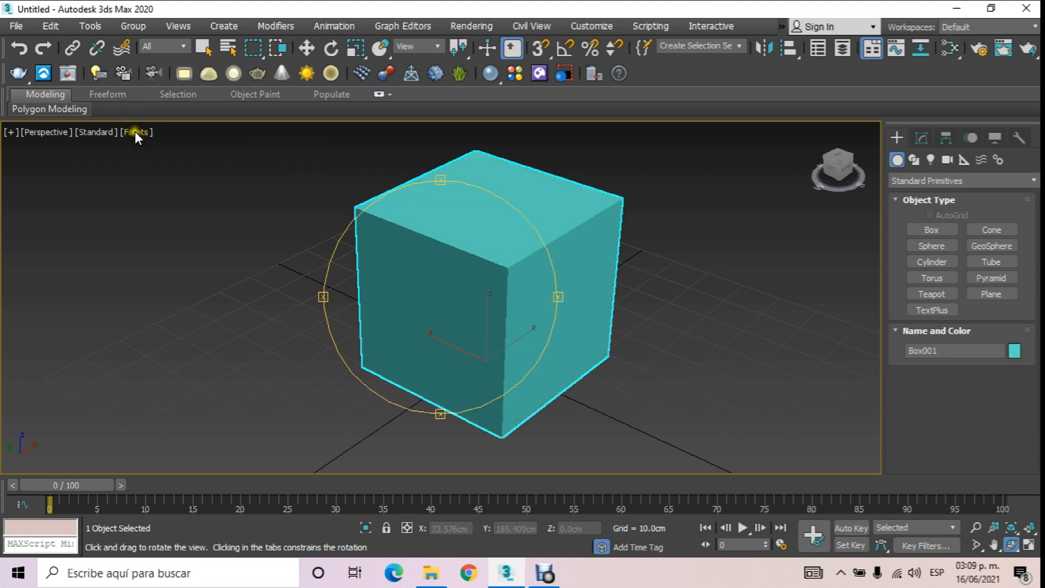
click(136, 132)
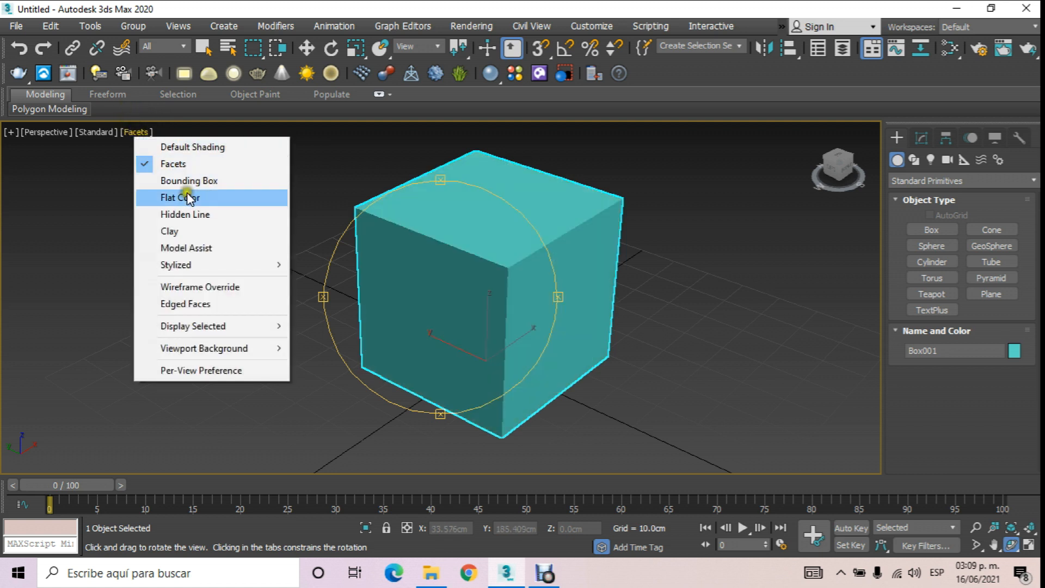
click(180, 146)
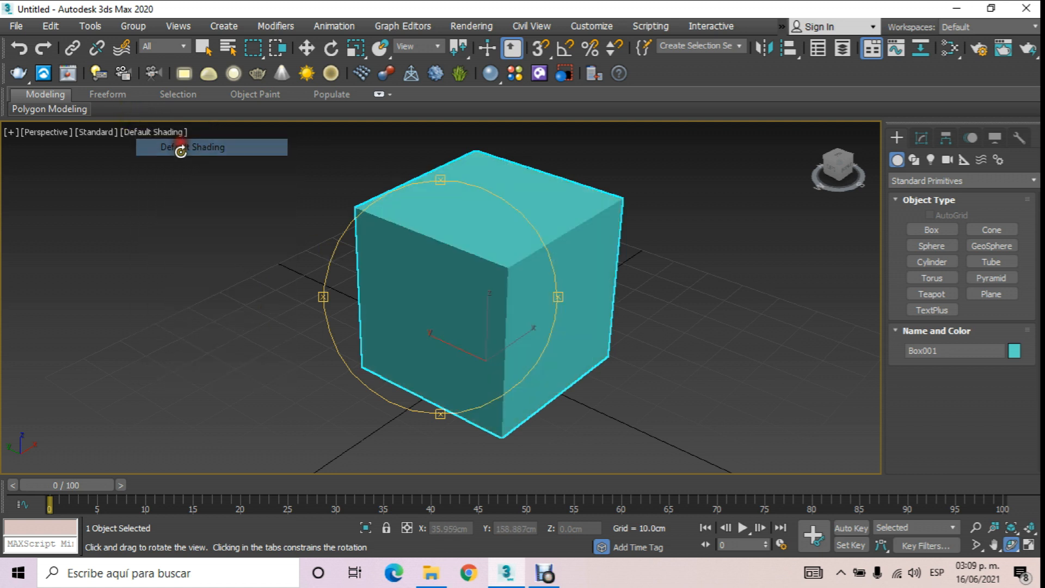
Try Wireframe Override in the Perspective viewport and switch back to Default Shading
click(166, 132)
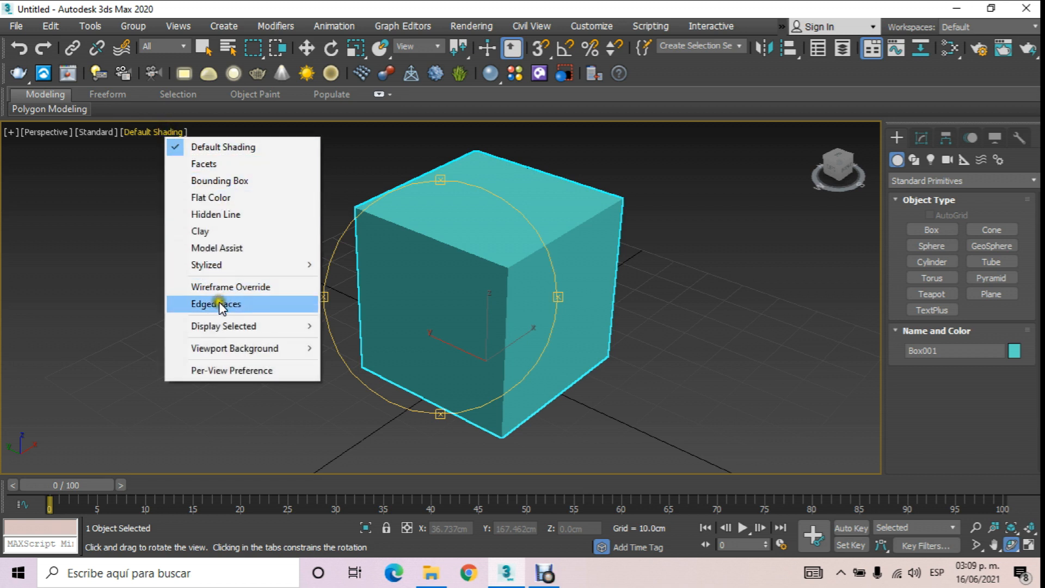
click(229, 287)
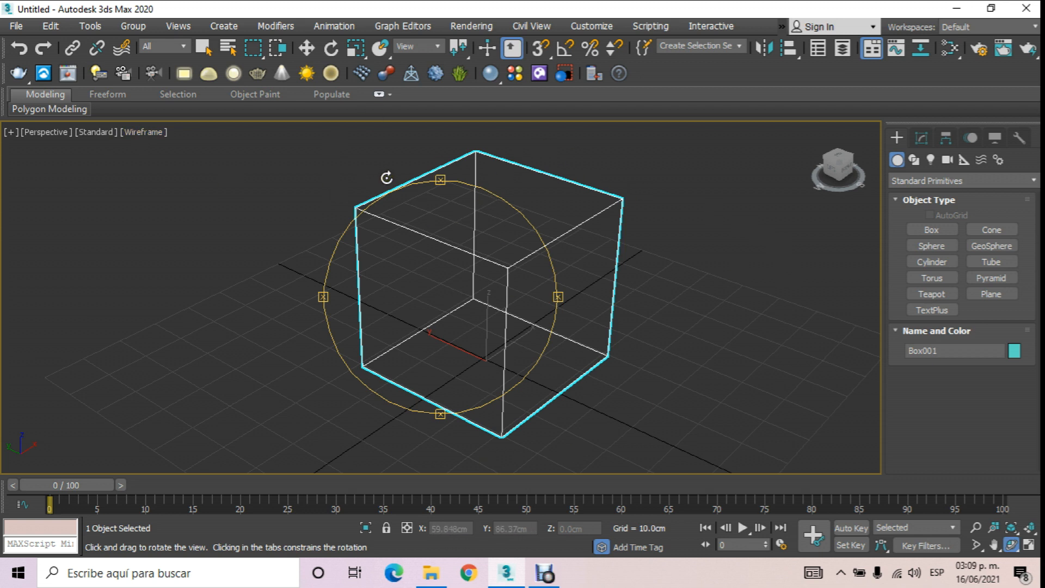
click(142, 133)
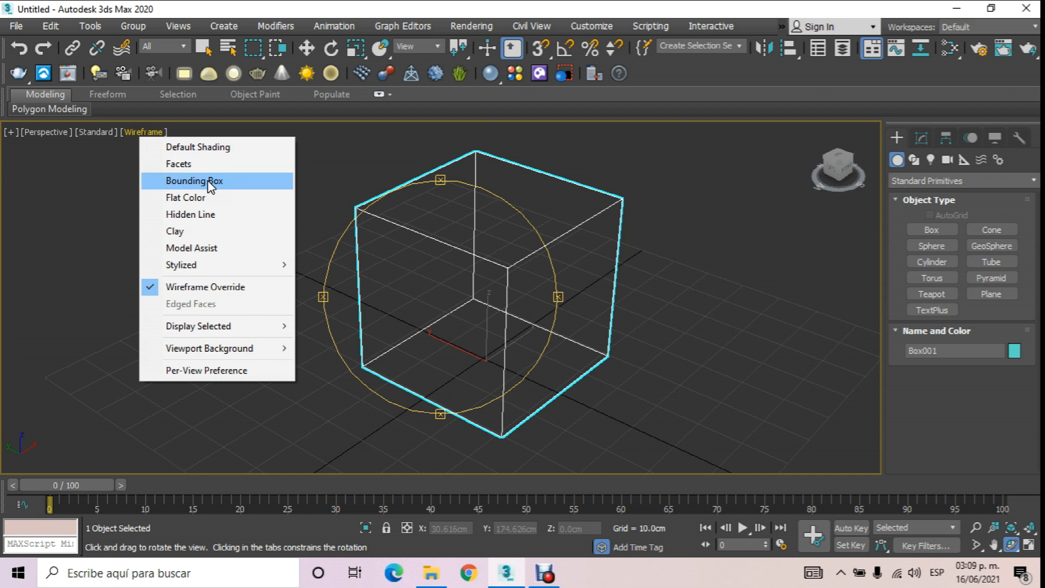
click(215, 147)
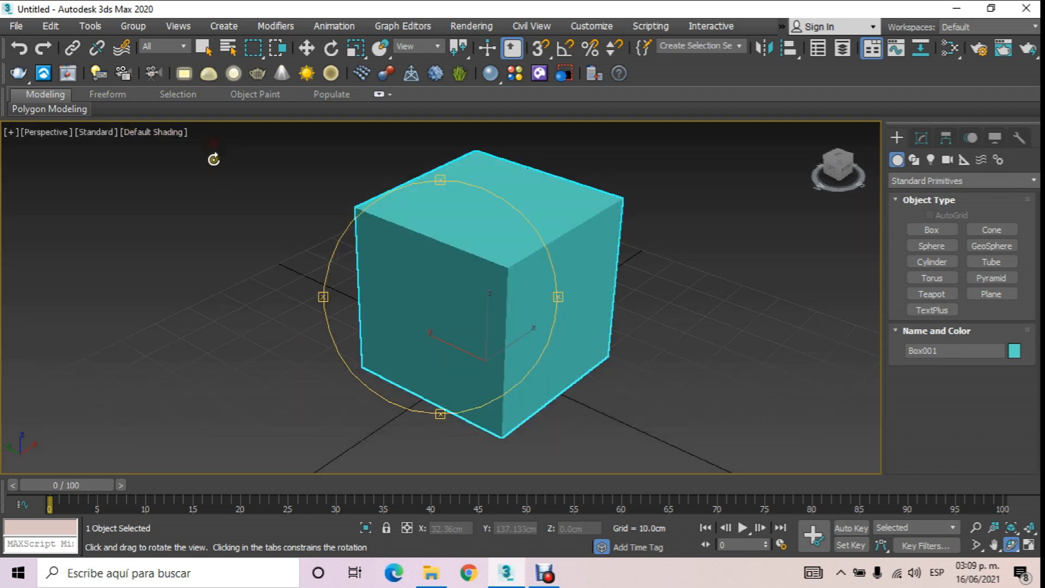
Turn on Edged Faces for the Perspective viewport and orbit around the cube to check its edges
click(146, 132)
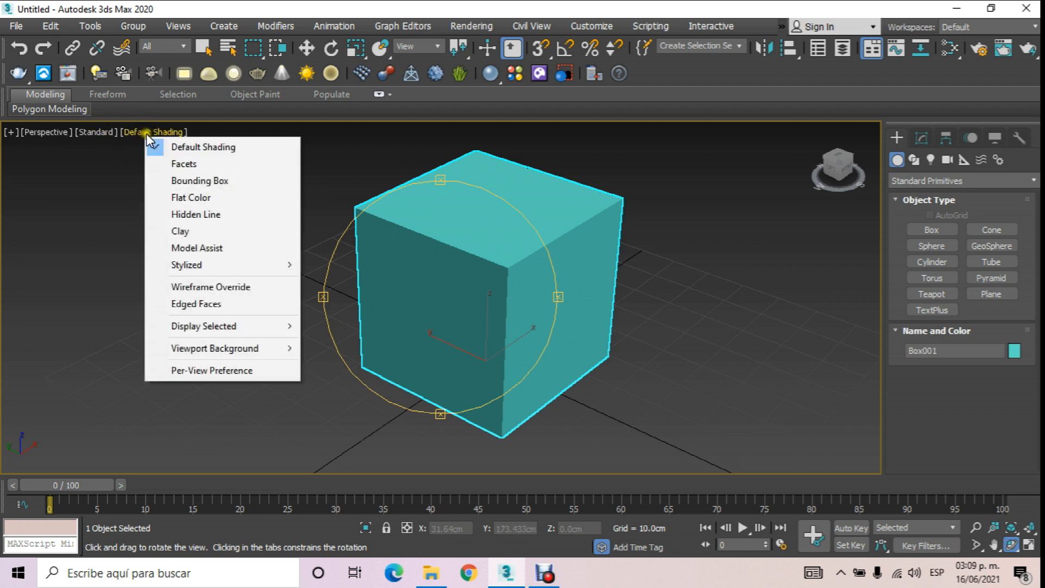
click(189, 305)
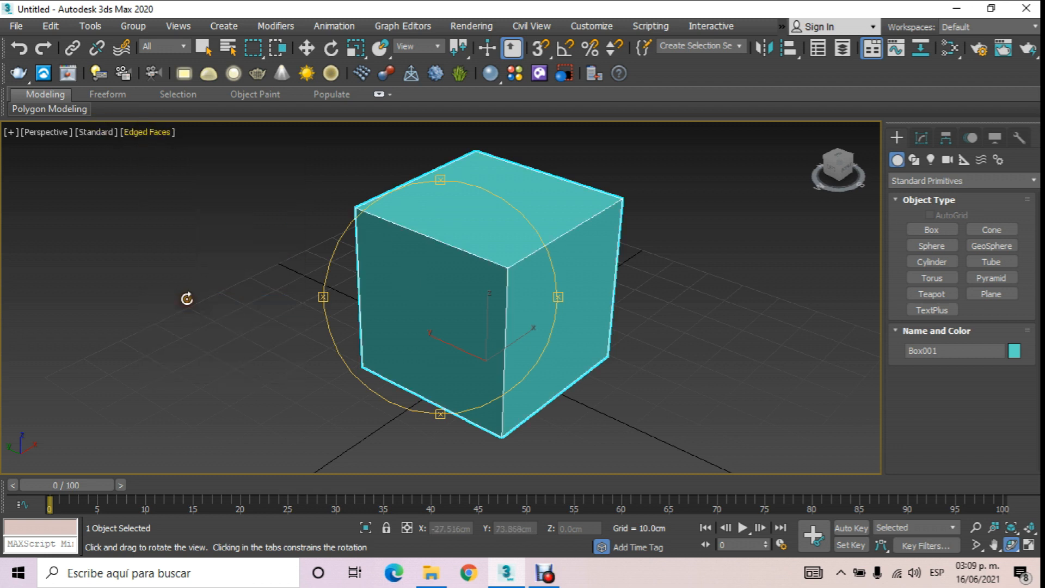
drag(410, 327, 426, 301)
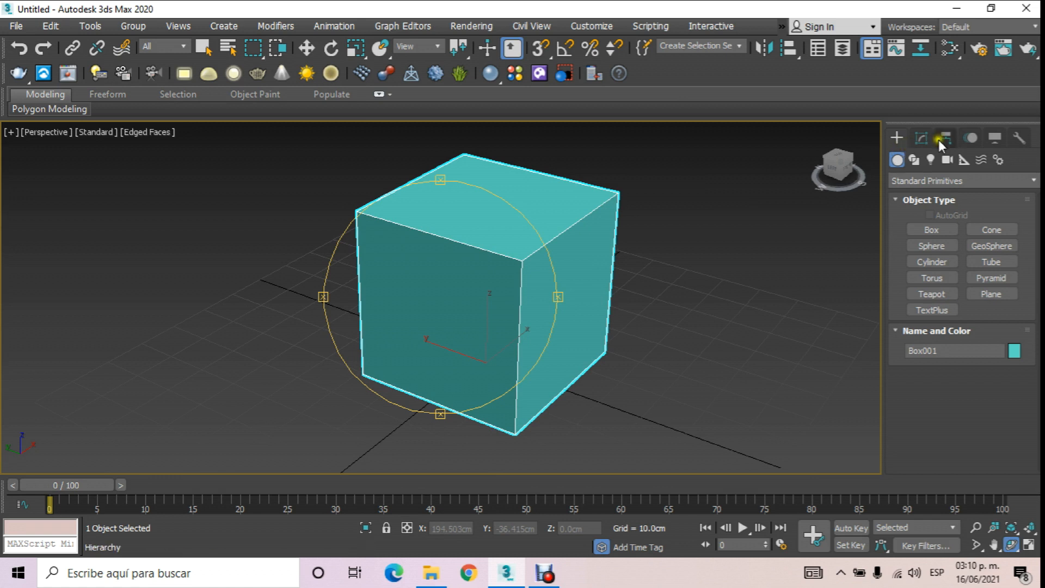
Set the cube's length, width and height segments to 2 each and inspect the subdivisions
click(921, 137)
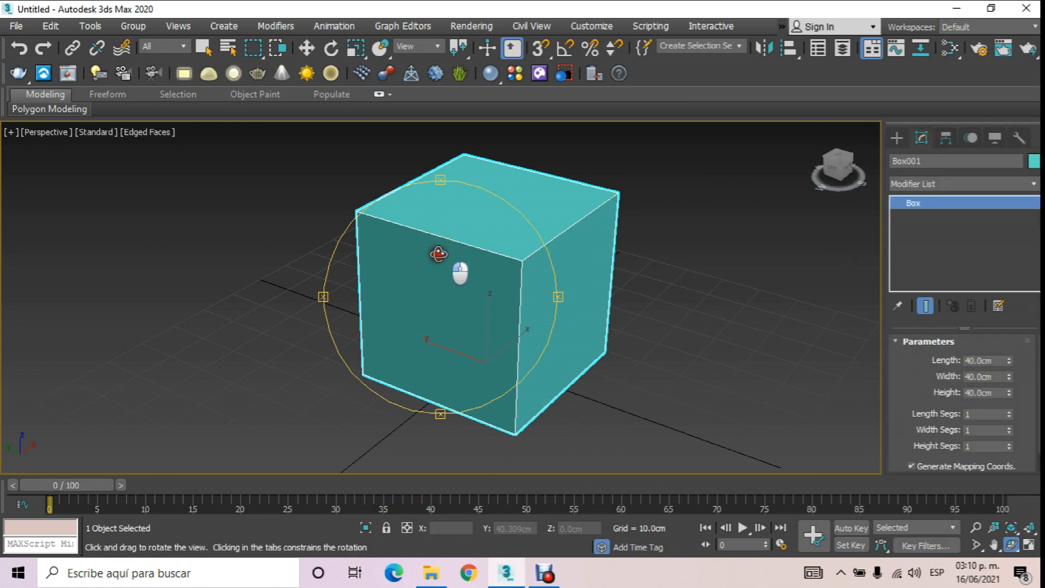
drag(415, 250, 567, 326)
drag(919, 376, 918, 353)
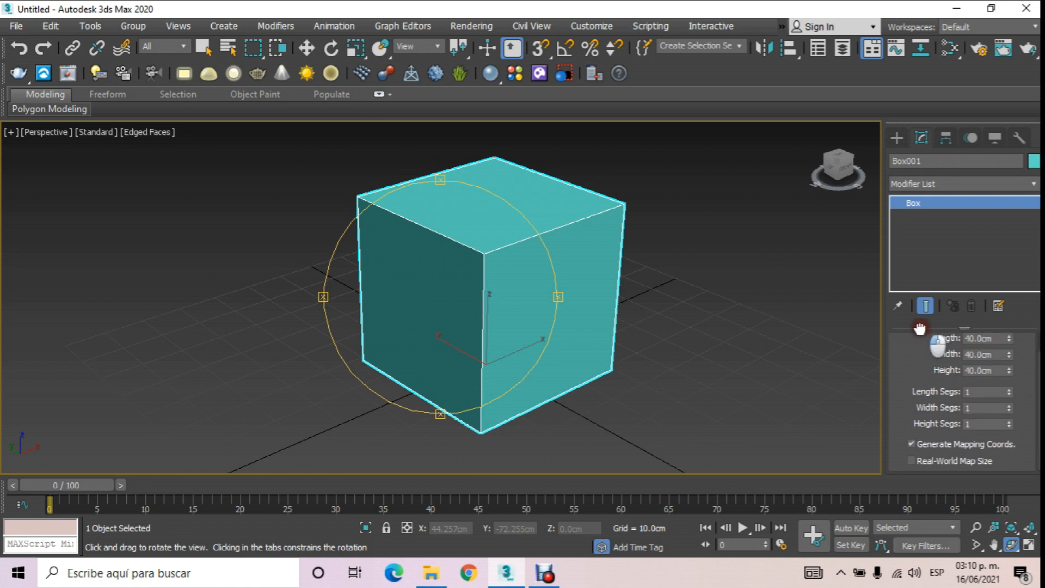
double_click(979, 388)
text(2)
double_click(974, 409)
text(2)
double_click(974, 423)
text(2)
drag(708, 345, 411, 254)
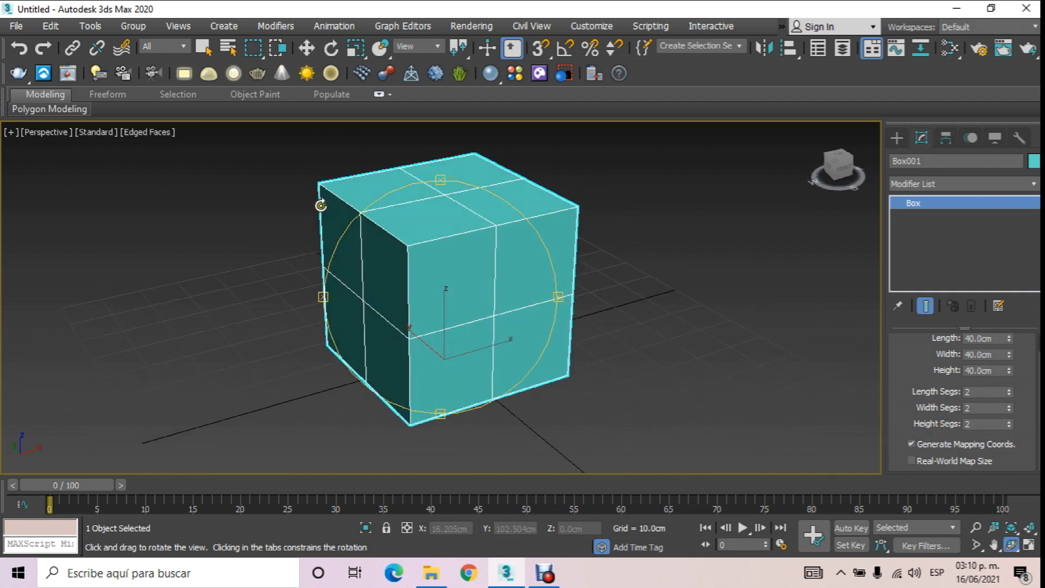
Raise the cube's length, width and height segments to 4 each and inspect the mesh
double_click(975, 392)
text(4)
text(4)
drag(990, 409, 956, 425)
text(4)
middle_drag(697, 397, 702, 404)
drag(701, 403, 532, 322)
Set the cube's length, width and height segments to 8 each and inspect the denser mesh
double_click(987, 391)
text(8)
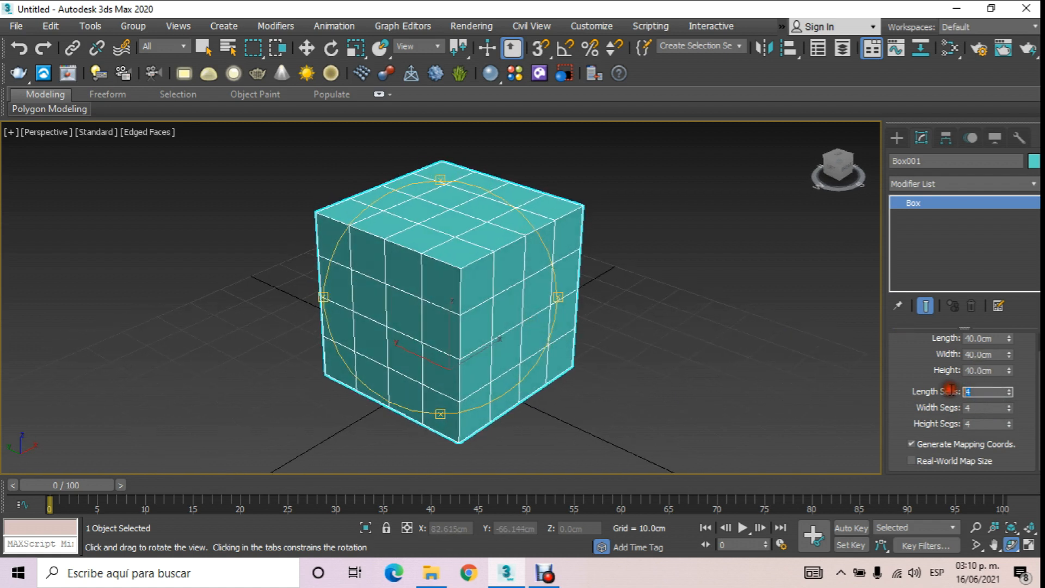
key(Tab)
text(8)
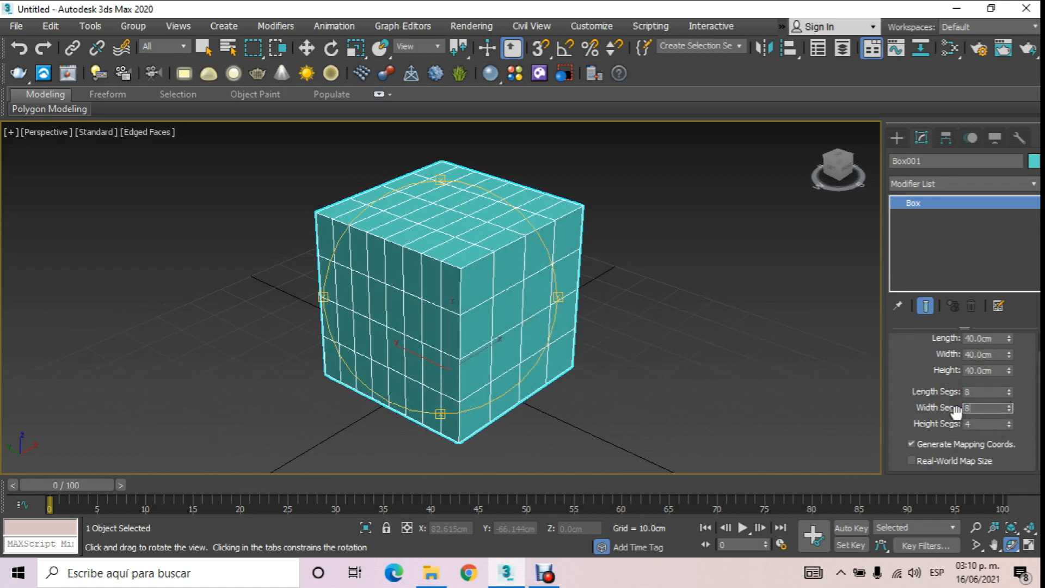
key(Tab)
text(8)
middle_drag(745, 411, 726, 405)
mouse_move(532, 327)
mouse_down()
mouse_move(488, 320)
mouse_move(532, 331)
mouse_up()
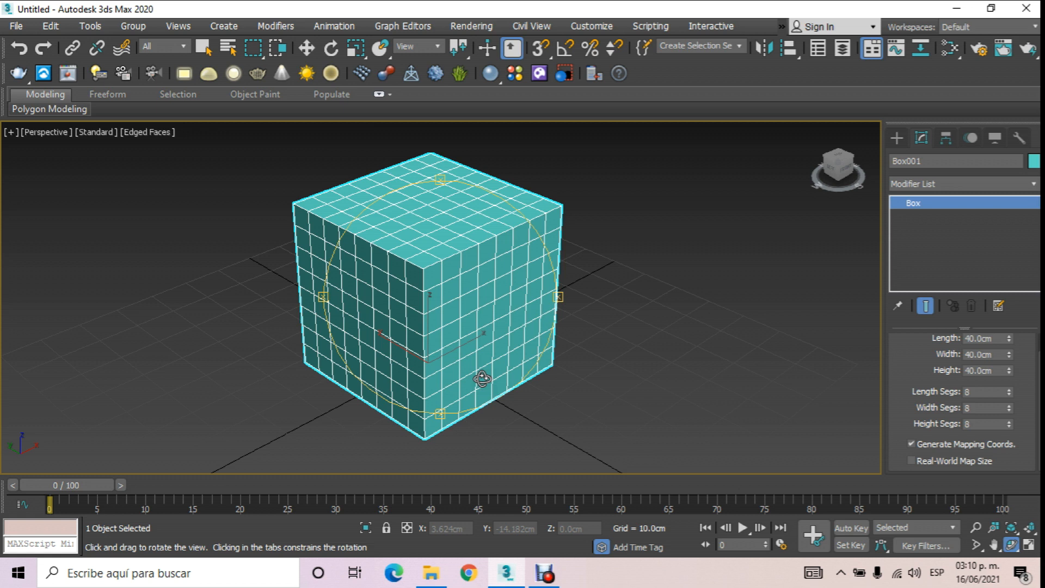
Create a standard sphere with a radius of about 23.7 cm beside the cube and raise it to about 12.4 cm on Z
drag(506, 261, 362, 263)
click(898, 139)
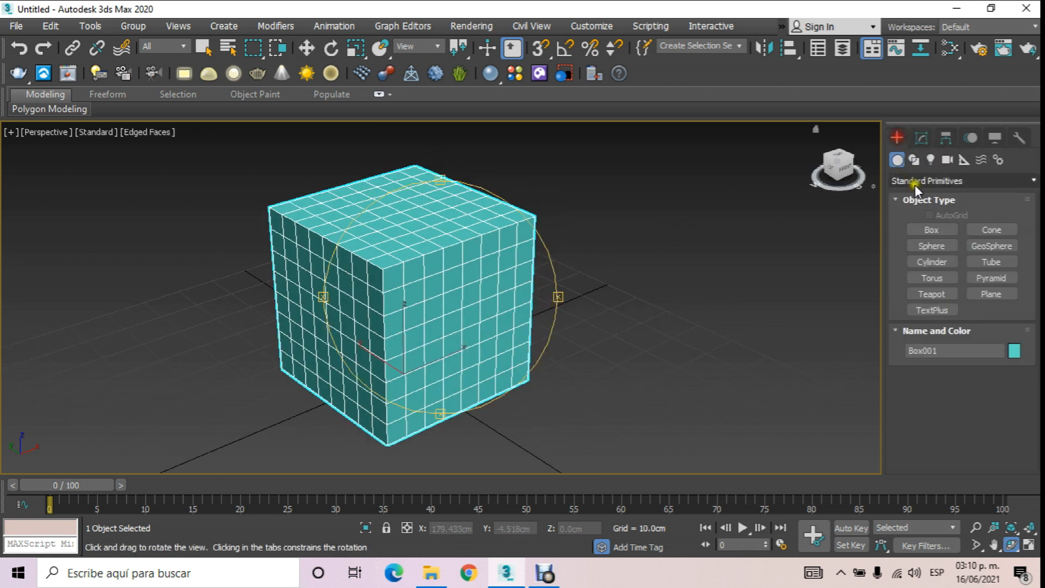
click(939, 248)
middle_drag(634, 231, 460, 246)
drag(443, 296, 493, 331)
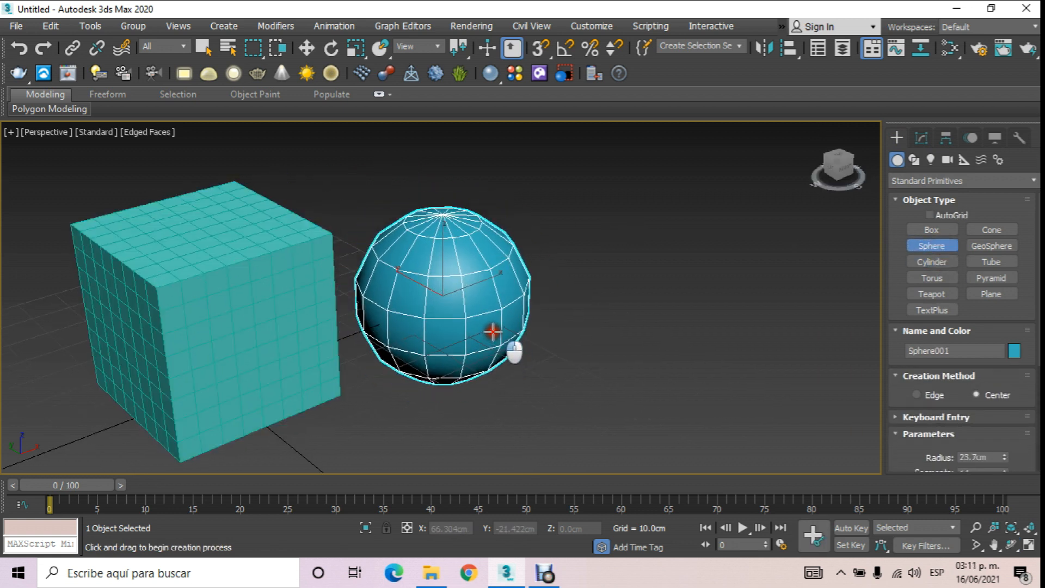
click(307, 48)
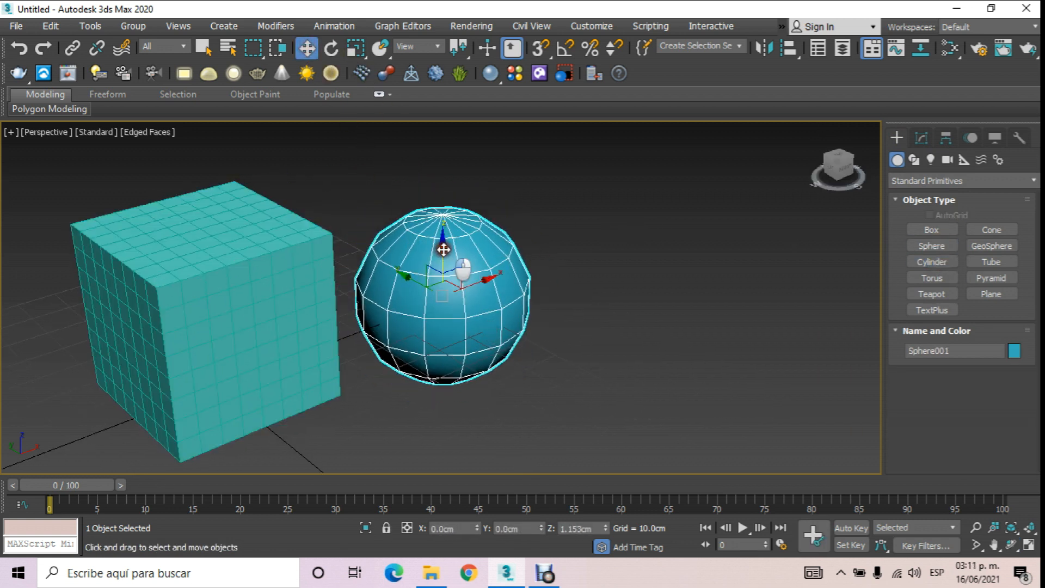
drag(444, 251, 443, 208)
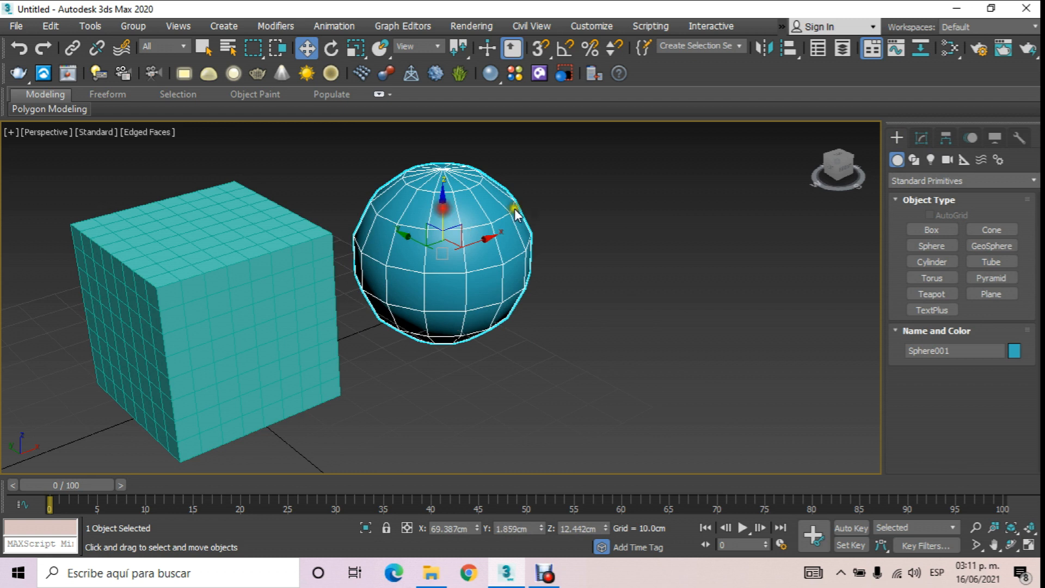
Set the sphere's segments to 33, inspect the smoother mesh up close and from afar, and deselect the sphere
click(922, 138)
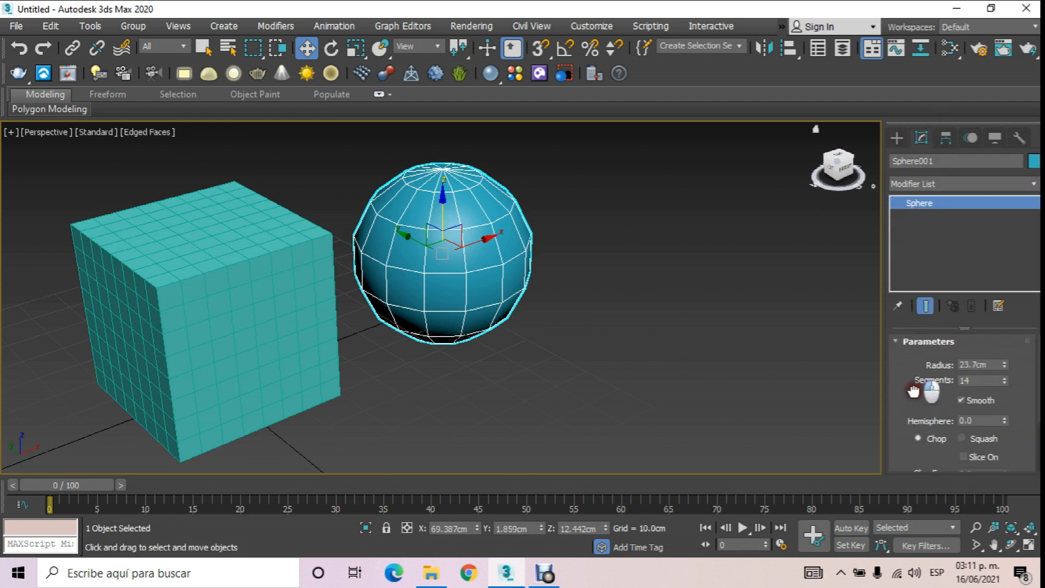
mouse_move(1004, 381)
mouse_down()
mouse_move(1005, 396)
mouse_move(1005, 320)
mouse_move(1006, 367)
mouse_up()
middle_drag(505, 284, 528, 284)
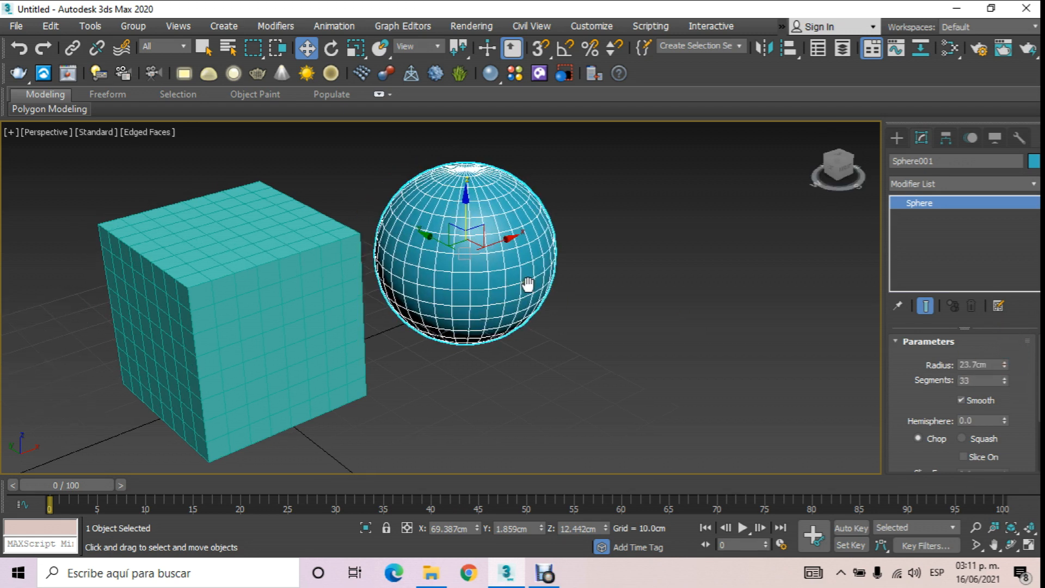
scroll(528, 285, down, 4)
scroll(495, 293, up, 5)
scroll(500, 301, up, 3)
scroll(486, 297, down, 6)
mouse_move(502, 299)
middle_down()
mouse_move(474, 292)
mouse_move(490, 291)
middle_up()
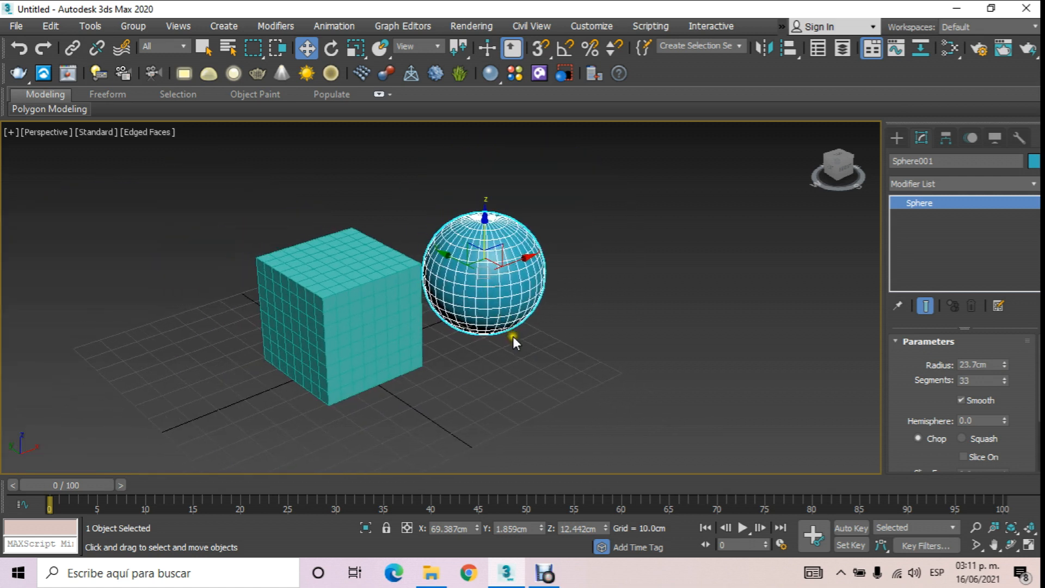
click(520, 350)
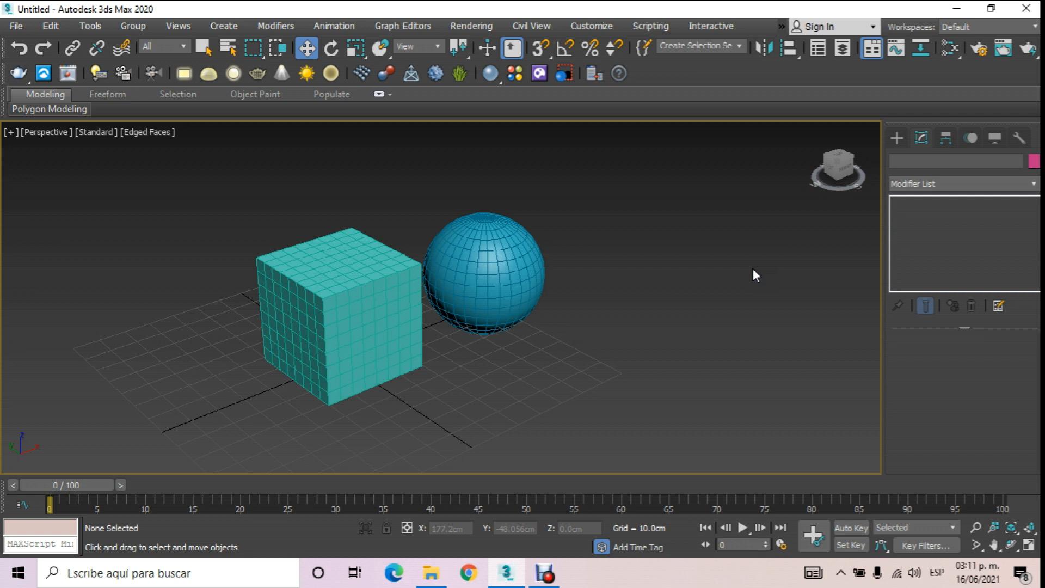
Switch the object category to Extended Primitives and create a Tetra-family Hedra on the far side of the sphere from the cube
click(898, 136)
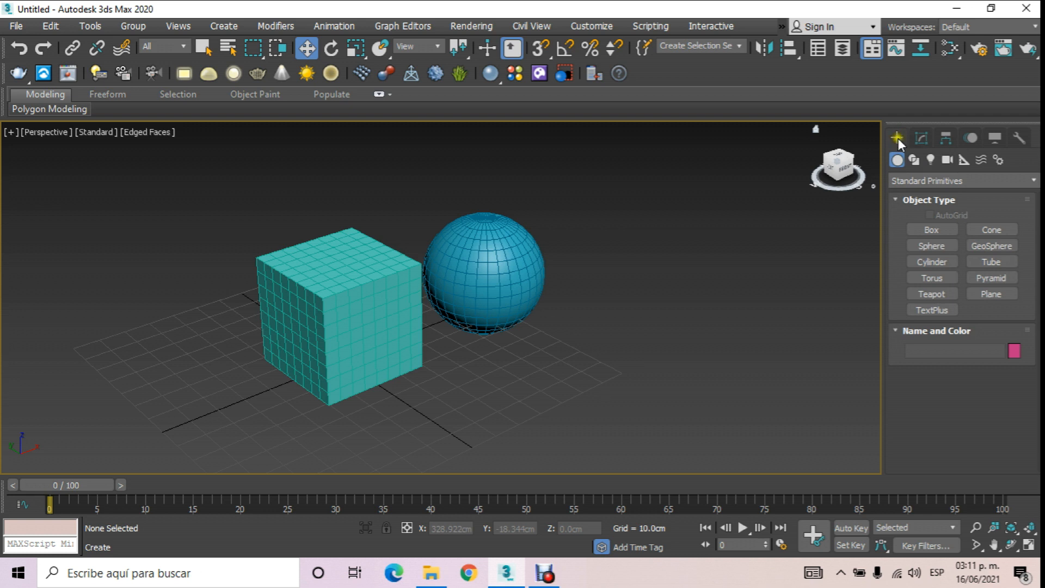
click(920, 180)
click(926, 210)
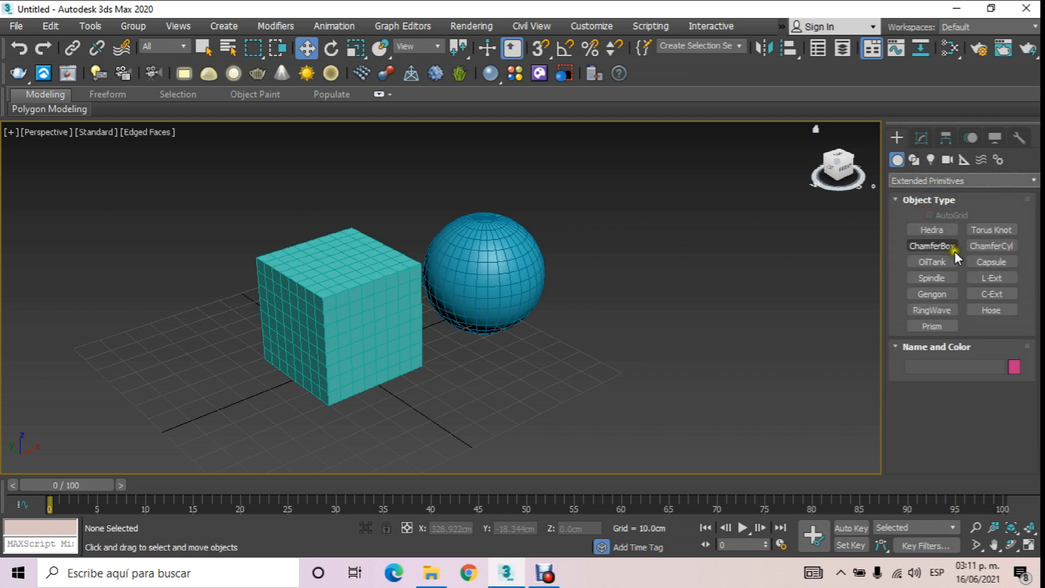
click(932, 228)
drag(624, 316, 631, 320)
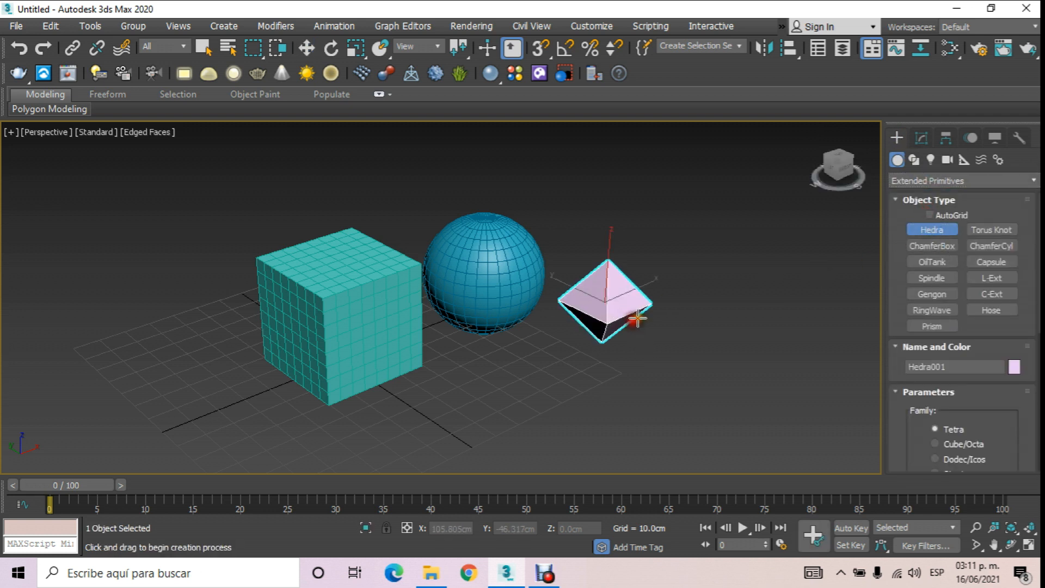
Create a ChamferBox about 25.7 cm long in front of the sphere and a tall OilTank of about 11.8 cm radius beyond the hedra
drag(487, 384, 597, 389)
click(606, 315)
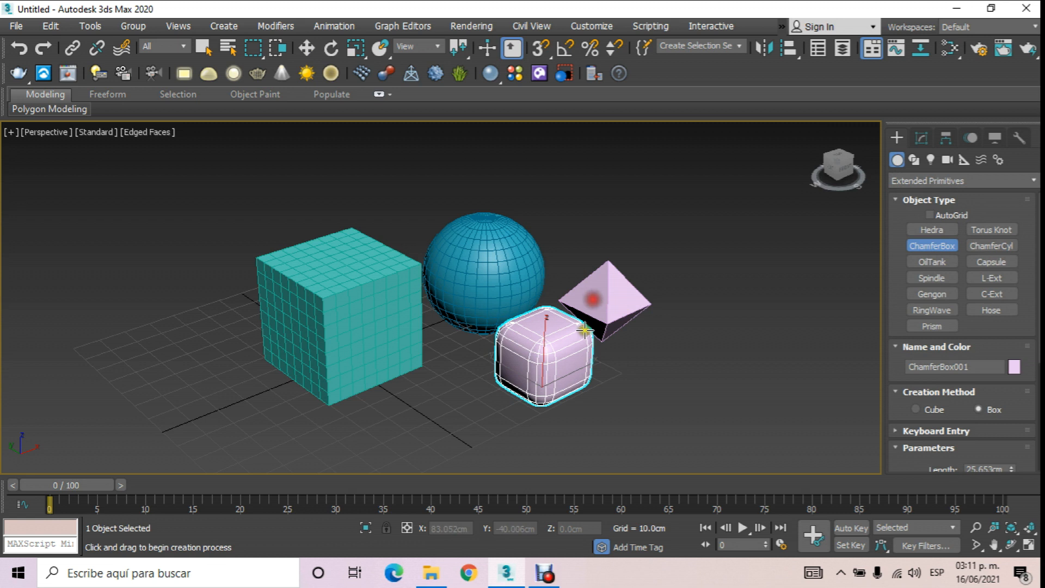
click(930, 264)
drag(681, 351, 720, 383)
click(742, 165)
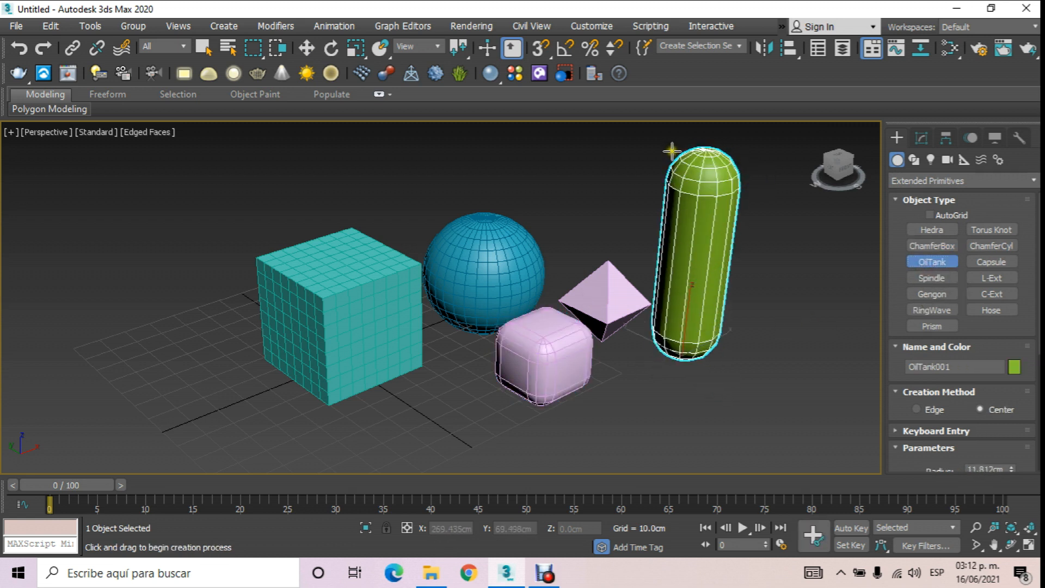
Create a Spindle with a radius of about 19.6 cm beside the cube, opposite the sphere, with tall pointed caps
click(948, 278)
drag(163, 375, 218, 379)
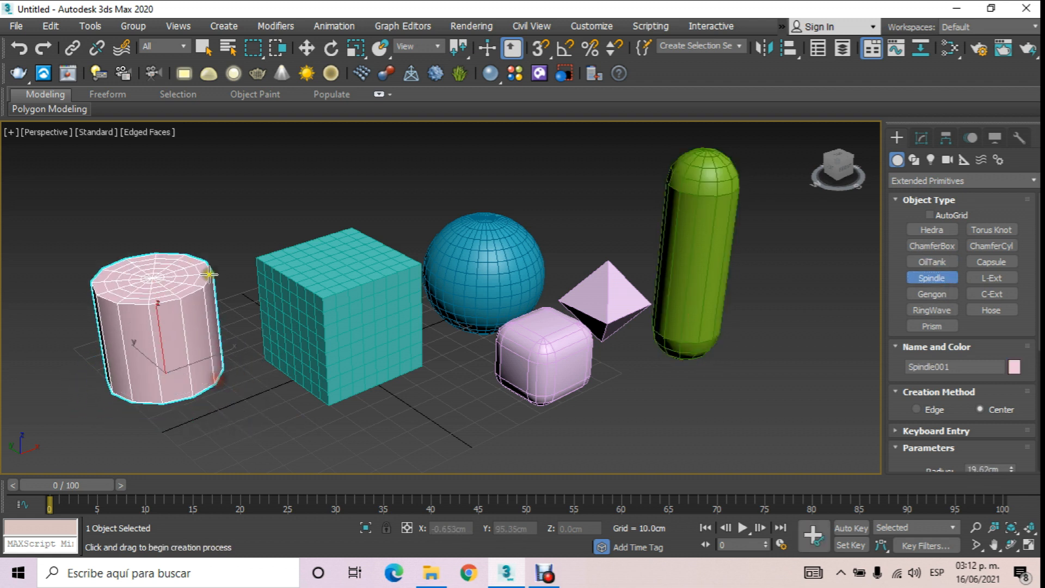
click(213, 208)
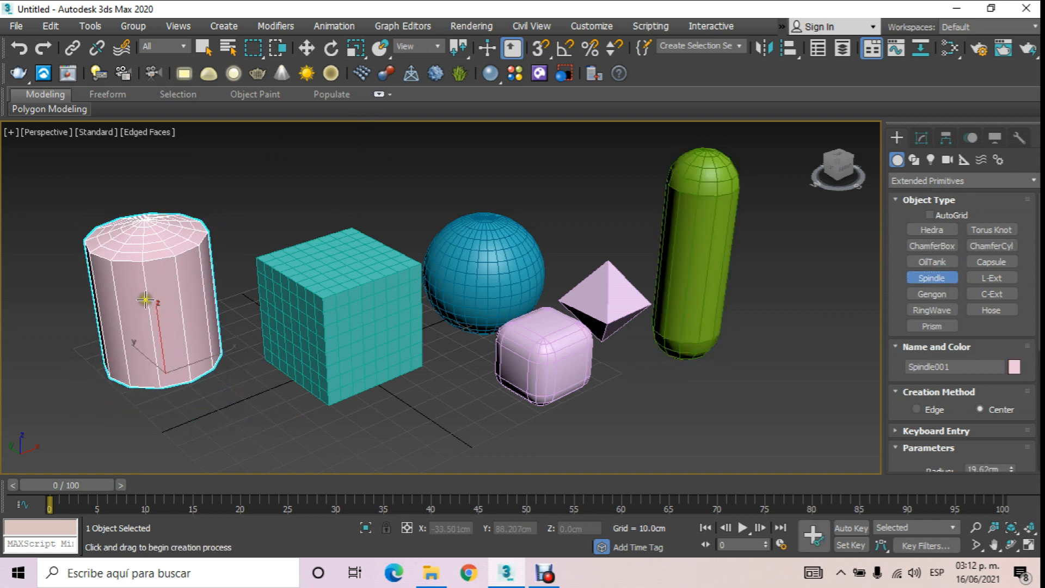
click(167, 173)
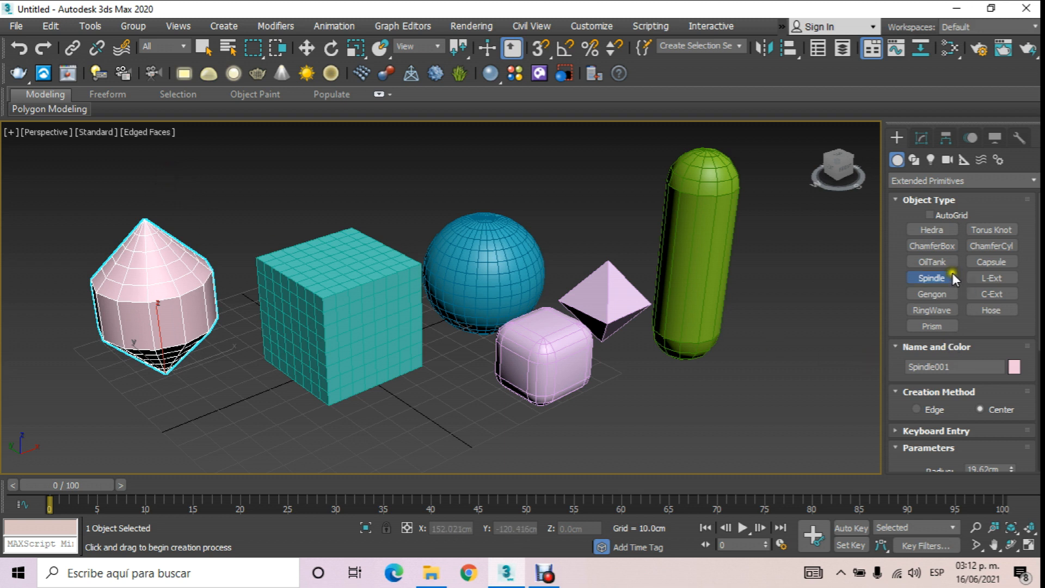
Create a small five-sided Gengon prism in front of the cube
click(933, 293)
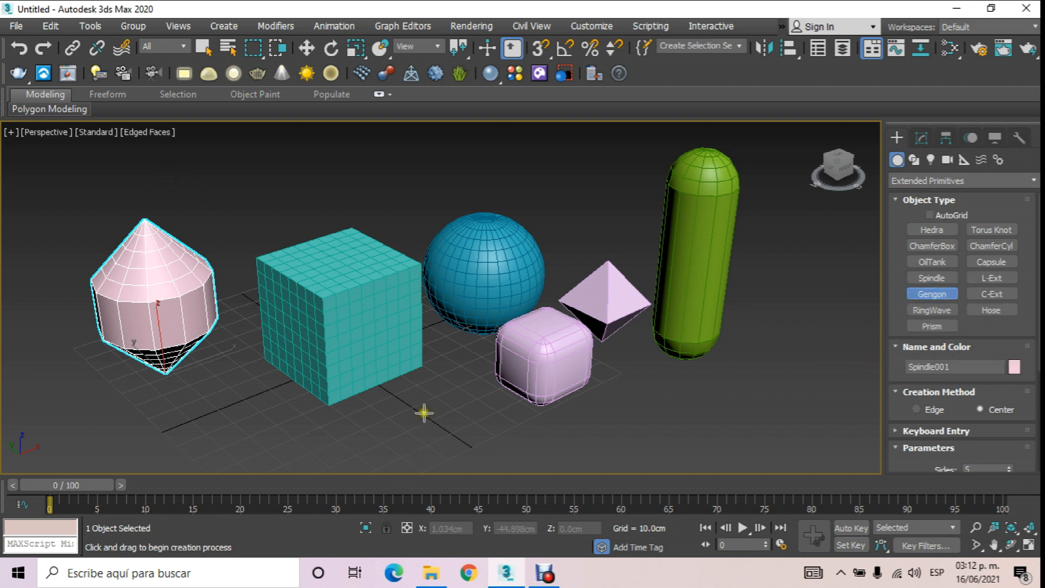
drag(420, 422, 447, 436)
click(450, 346)
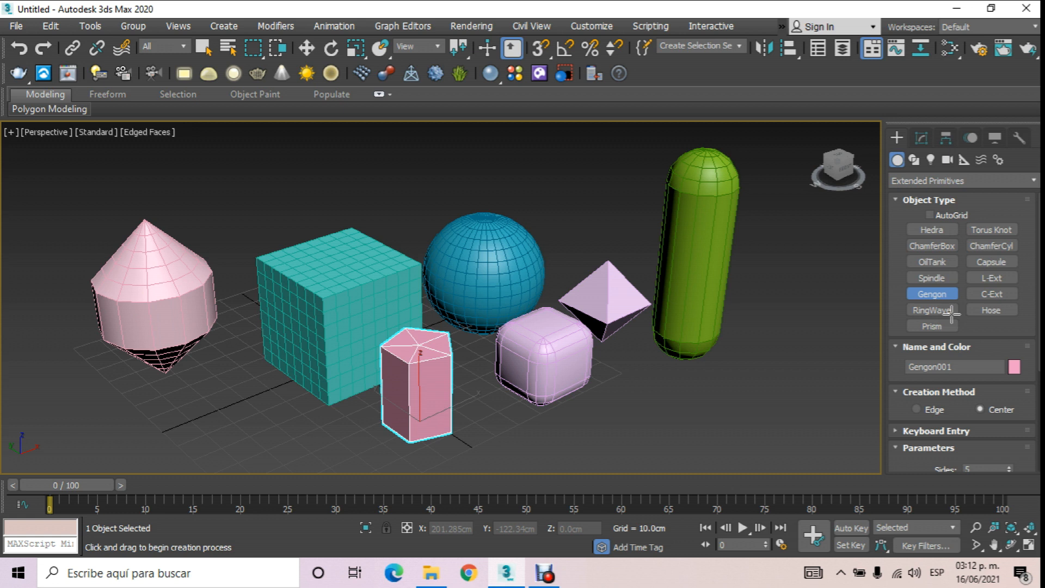
scroll(321, 266, down, 3)
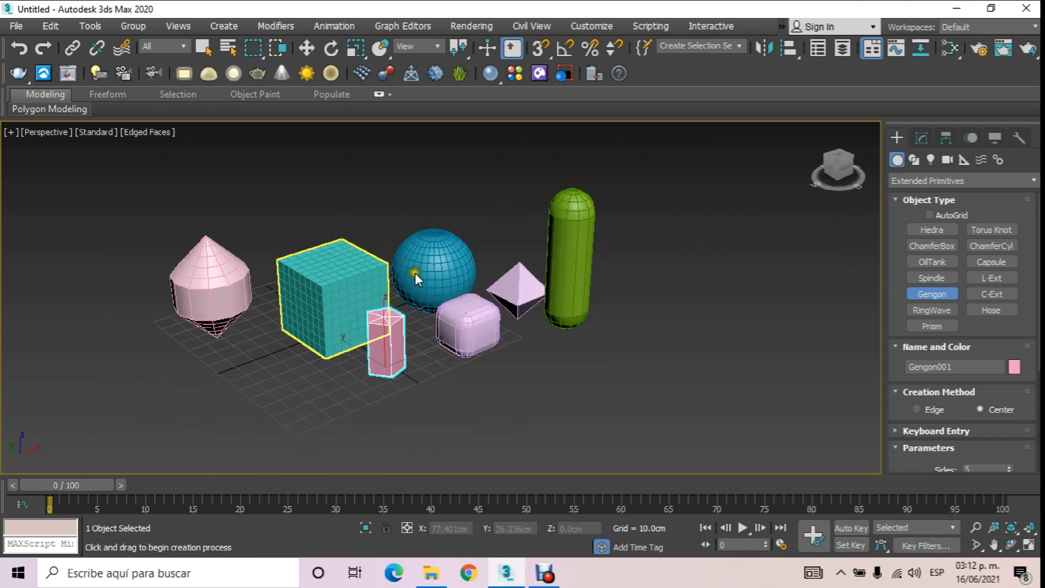
Select all the primitives in the scene with the Move tool's selection window and delete them
click(309, 49)
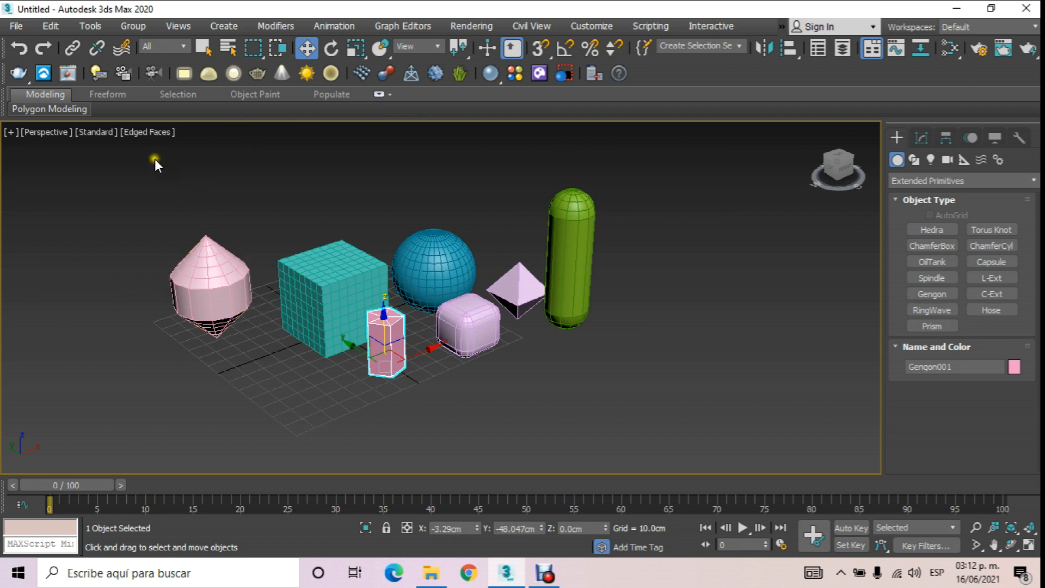
drag(681, 410, 678, 410)
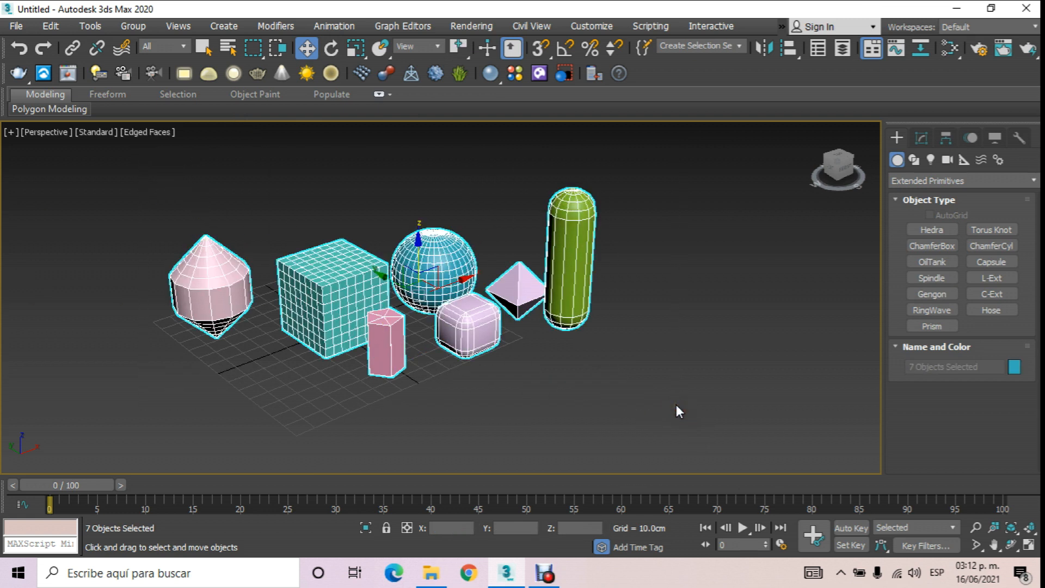
key(Delete)
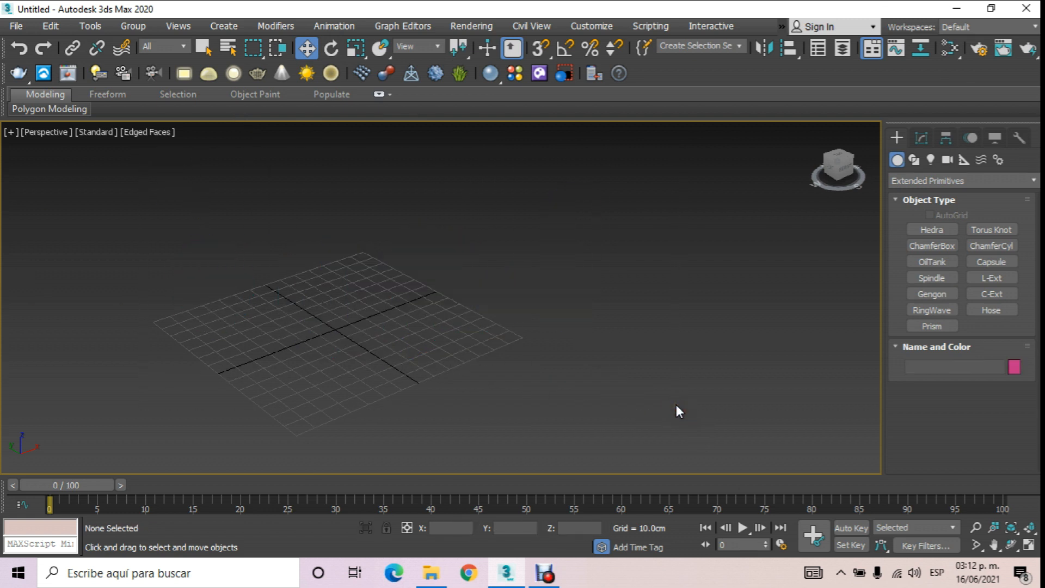
Switch back to Standard Primitives and create a new box on the centre of the grid
click(946, 251)
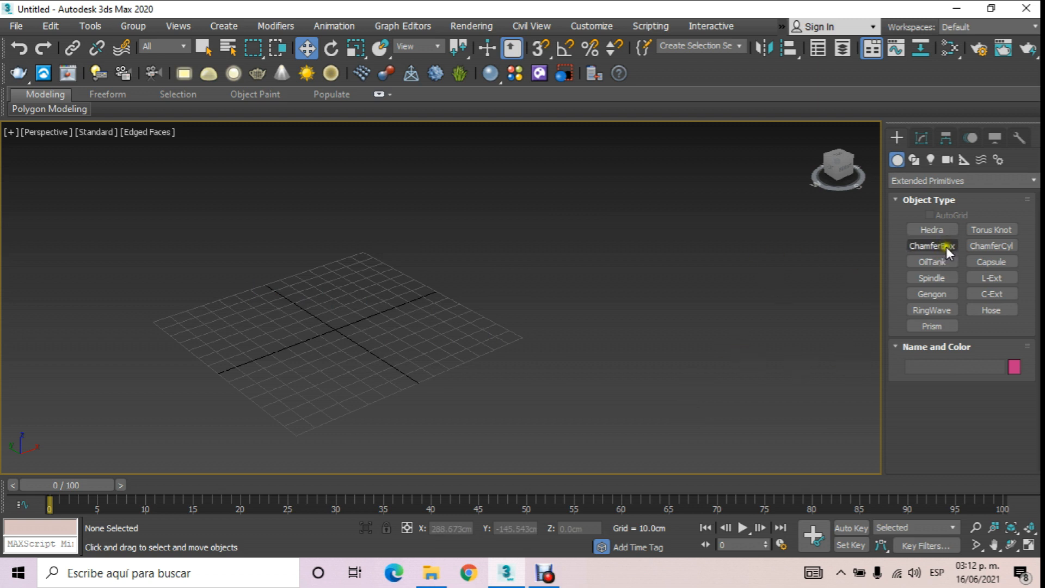
click(918, 181)
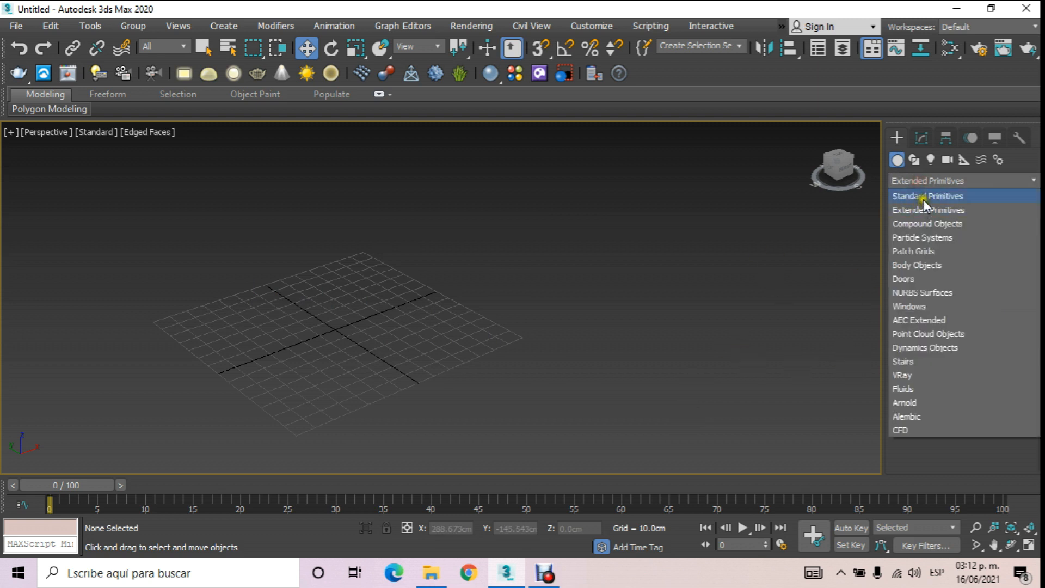
click(923, 197)
click(930, 230)
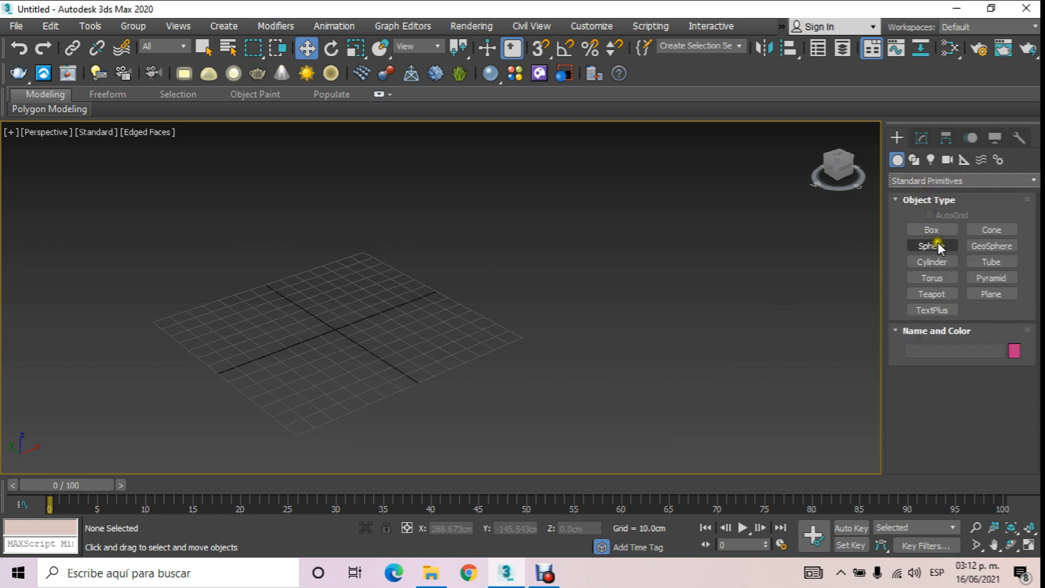
drag(286, 335, 414, 337)
click(421, 230)
Create a sphere of about 30.5 cm radius beside the box and move it away to about X 172.7, Y -29.0 cm
click(932, 246)
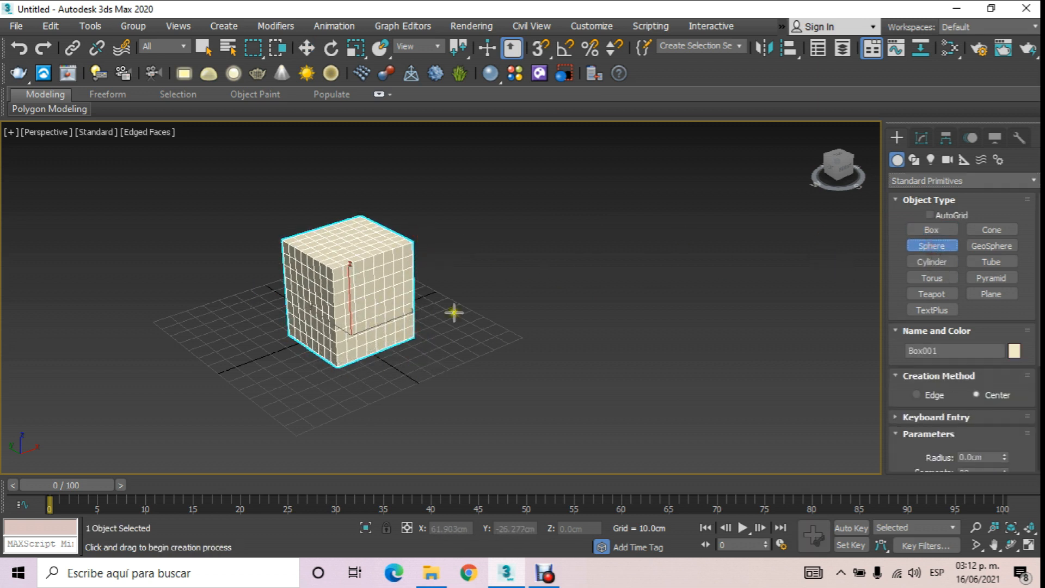
drag(477, 309, 492, 332)
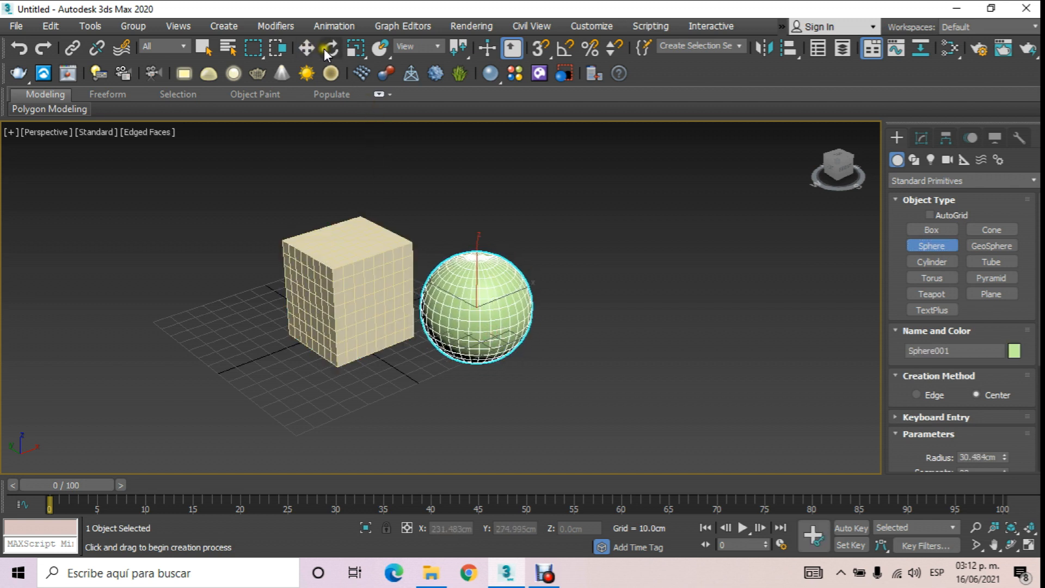
click(307, 48)
drag(503, 297, 624, 250)
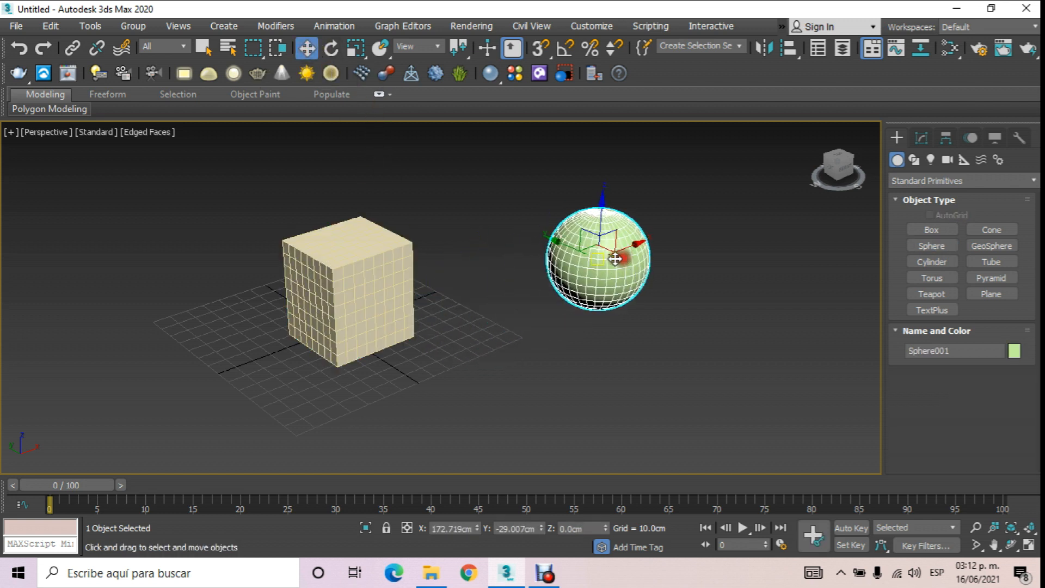
Select the sphere and switch the transform centre to Use Selection Center
click(381, 266)
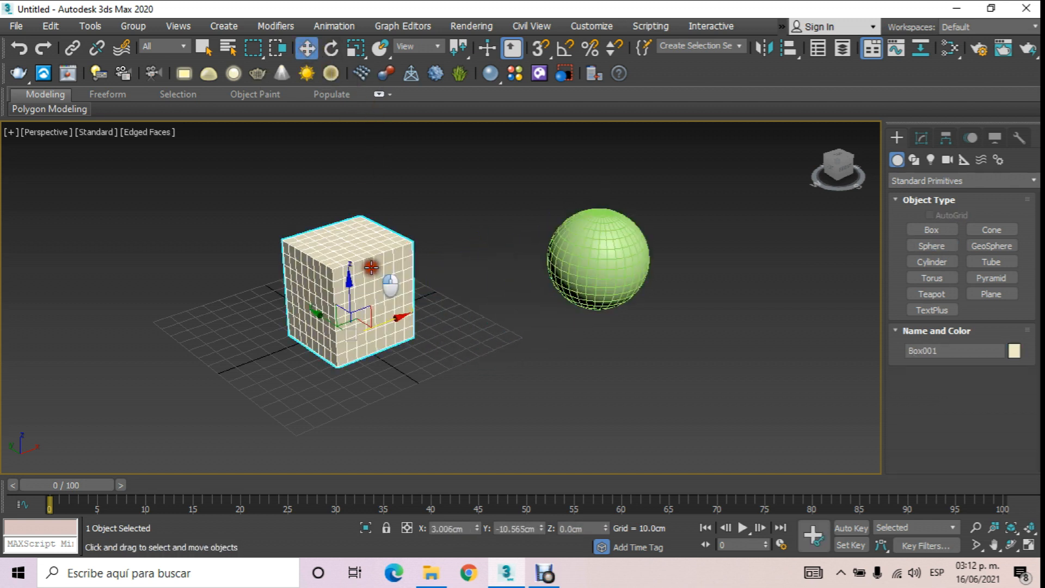
click(608, 248)
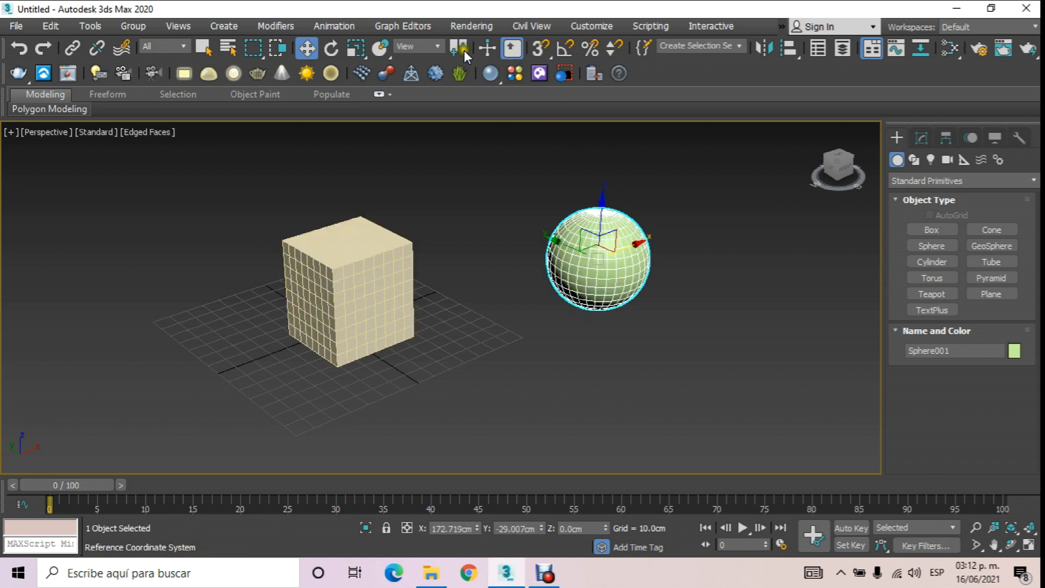
click(559, 315)
click(594, 279)
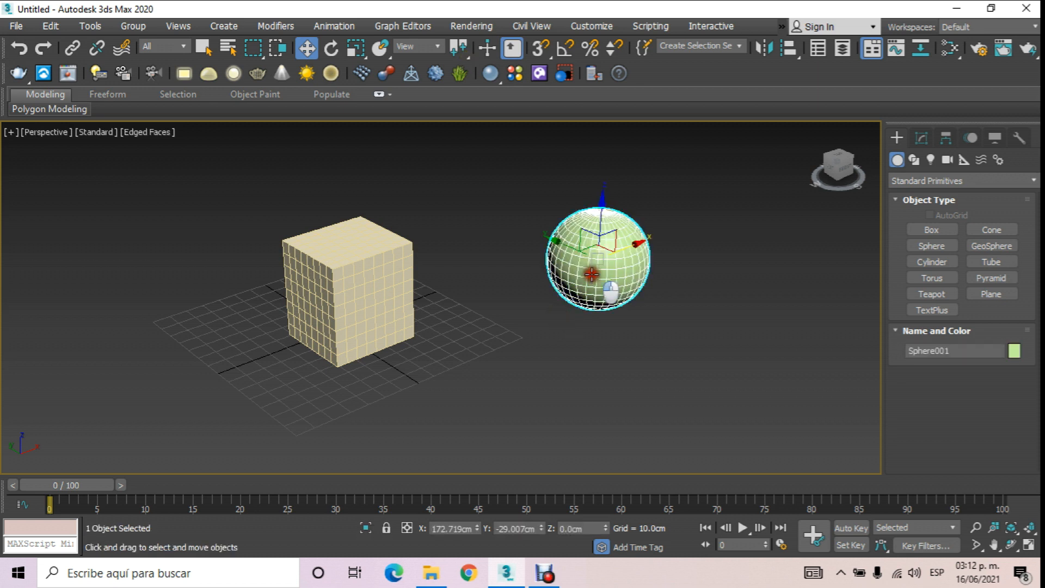
click(468, 57)
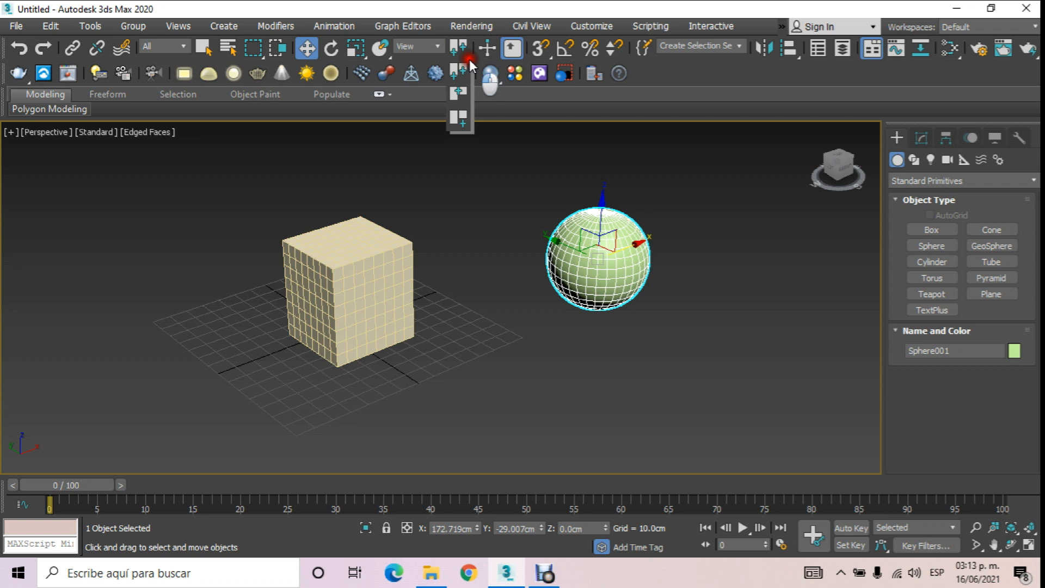
click(461, 92)
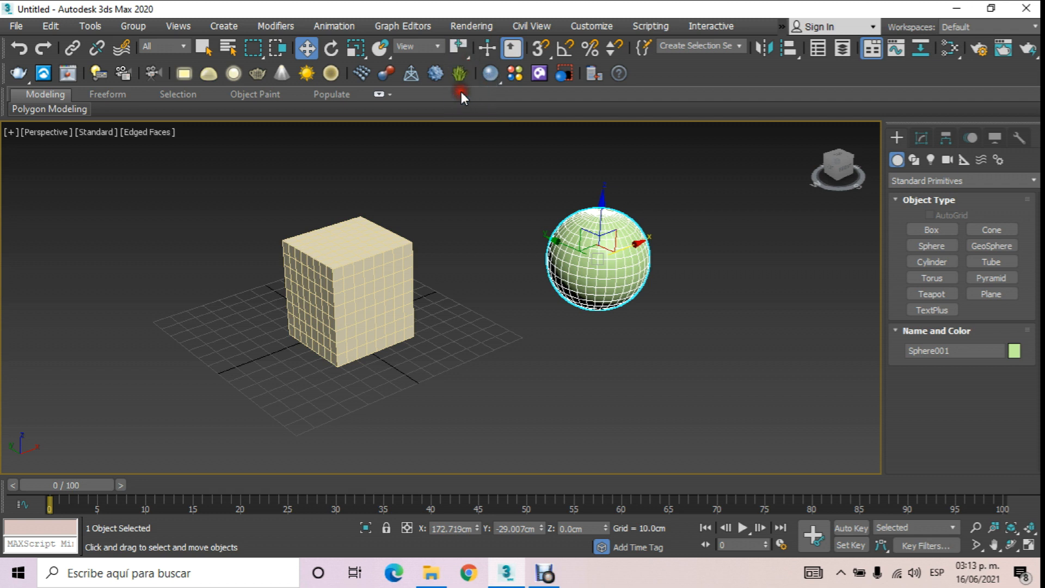
Align the sphere to the box on X, Y and Z, matching Center of the current object to Center of the target
click(791, 48)
click(792, 48)
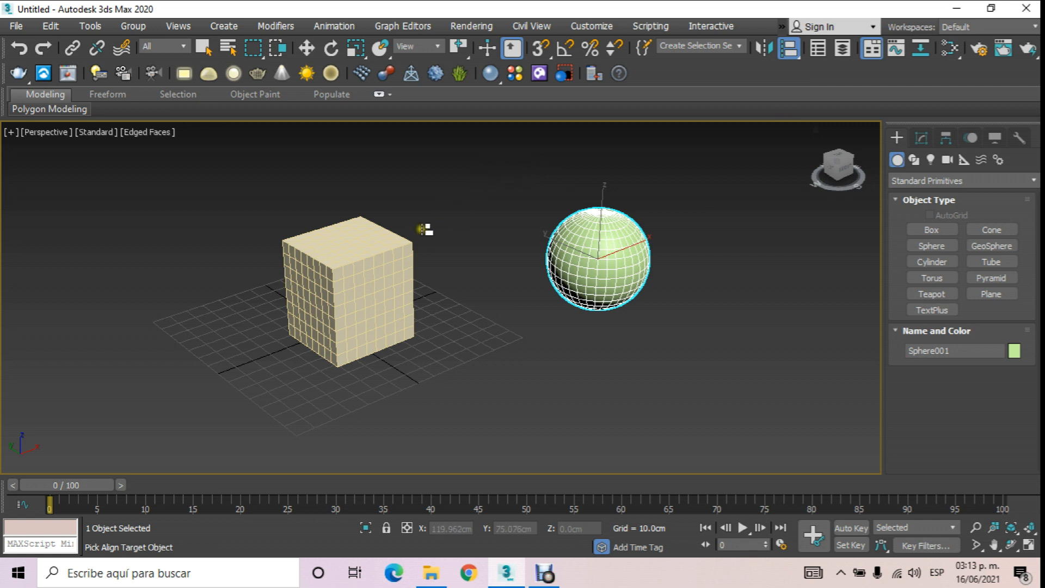
click(397, 254)
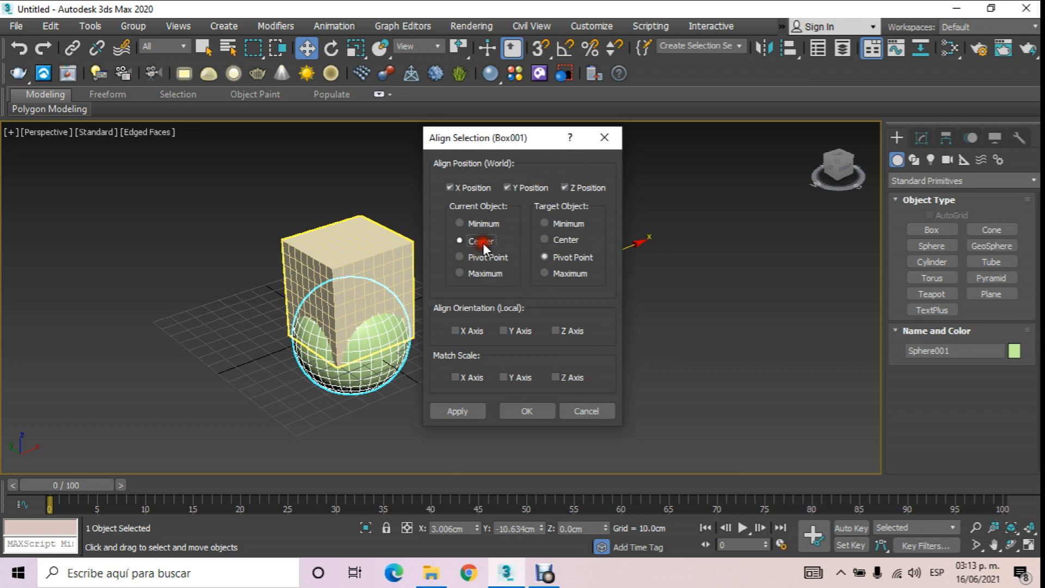
click(564, 239)
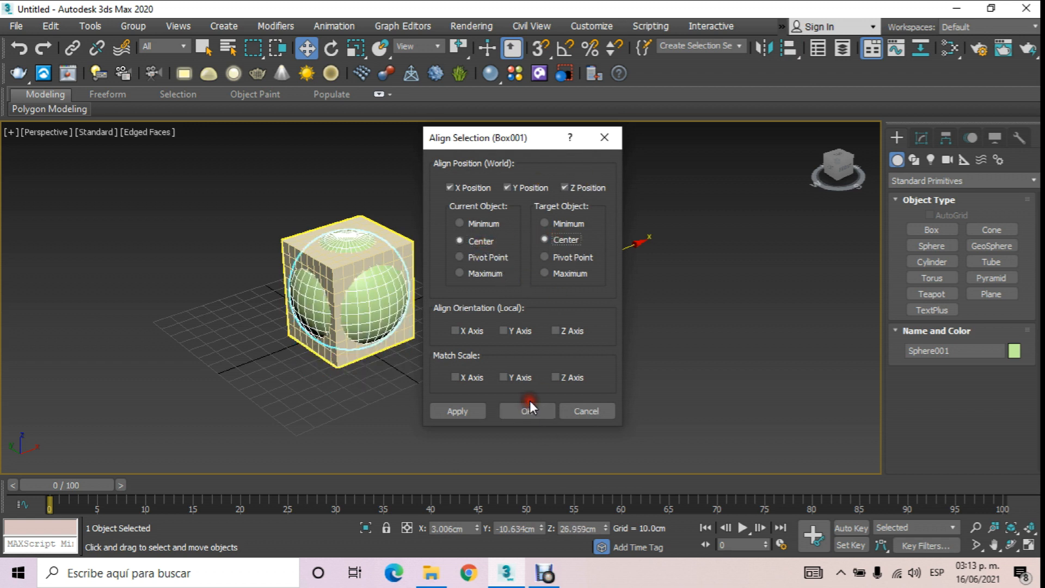
click(530, 411)
click(523, 418)
scroll(381, 273, up, 2)
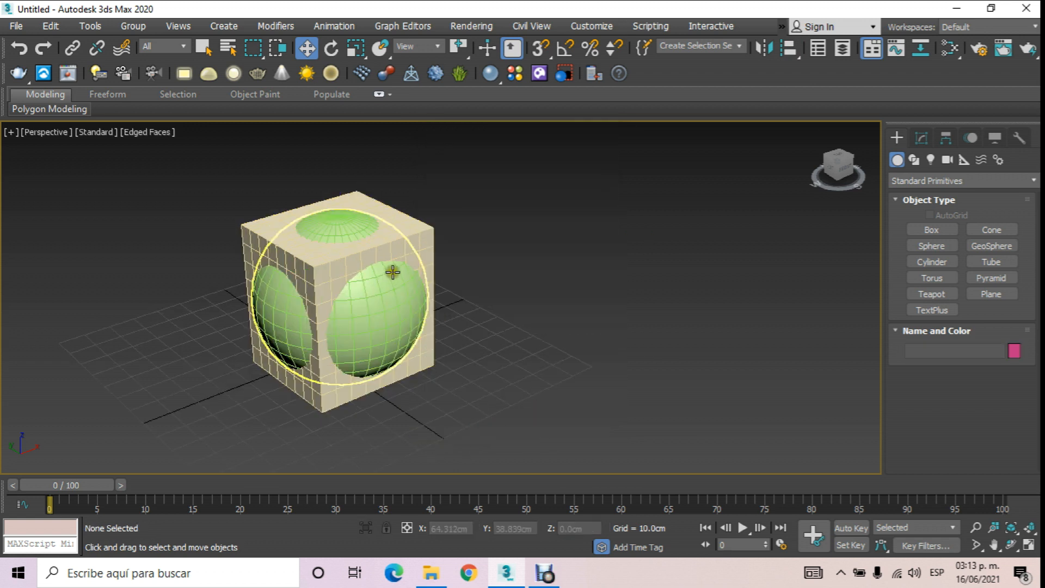
Select the box together with the sphere inside it and clone the pair along the X axis as one Copy
click(430, 237)
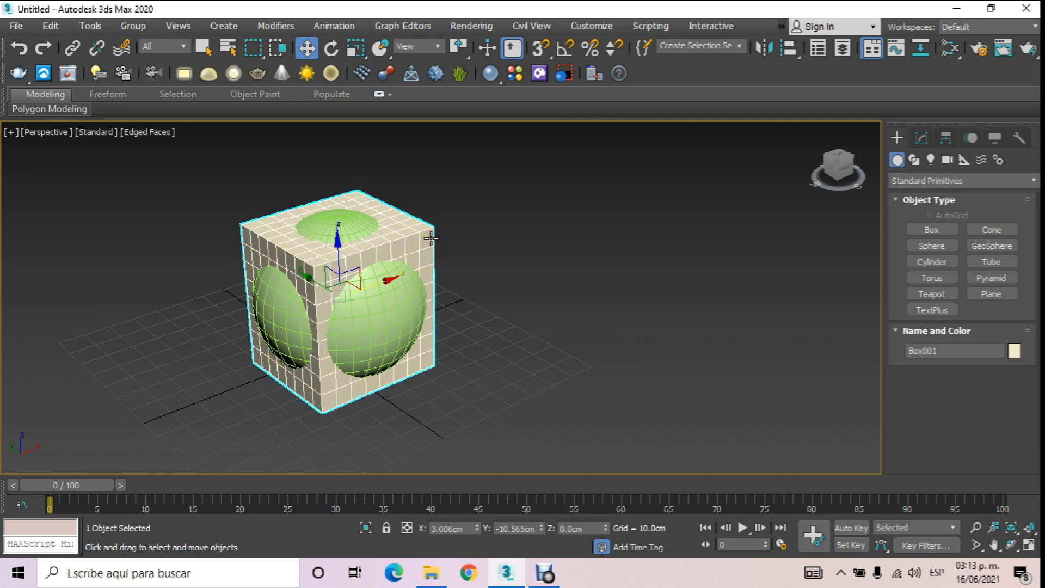
click(494, 301)
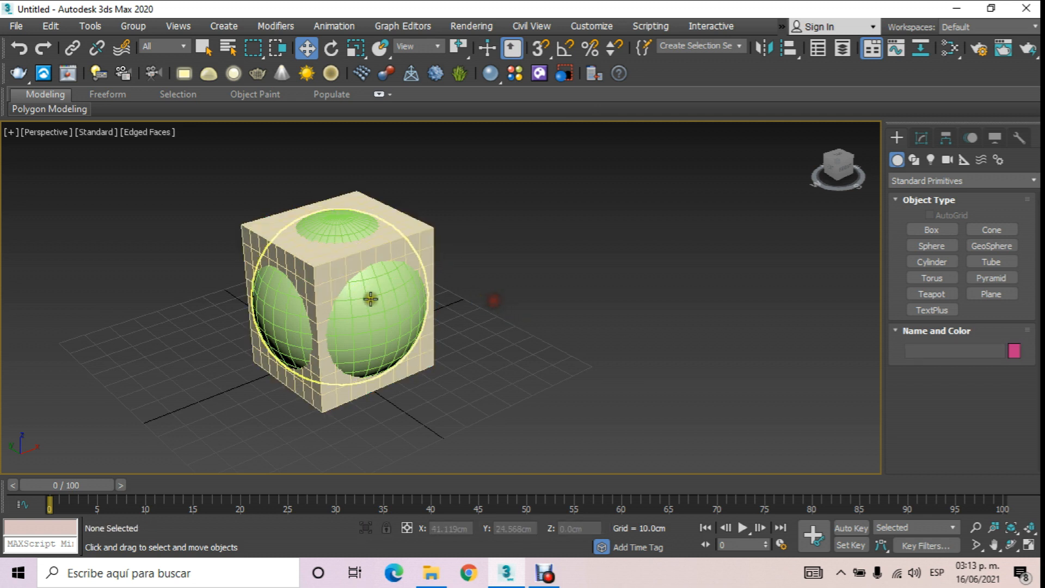
click(371, 299)
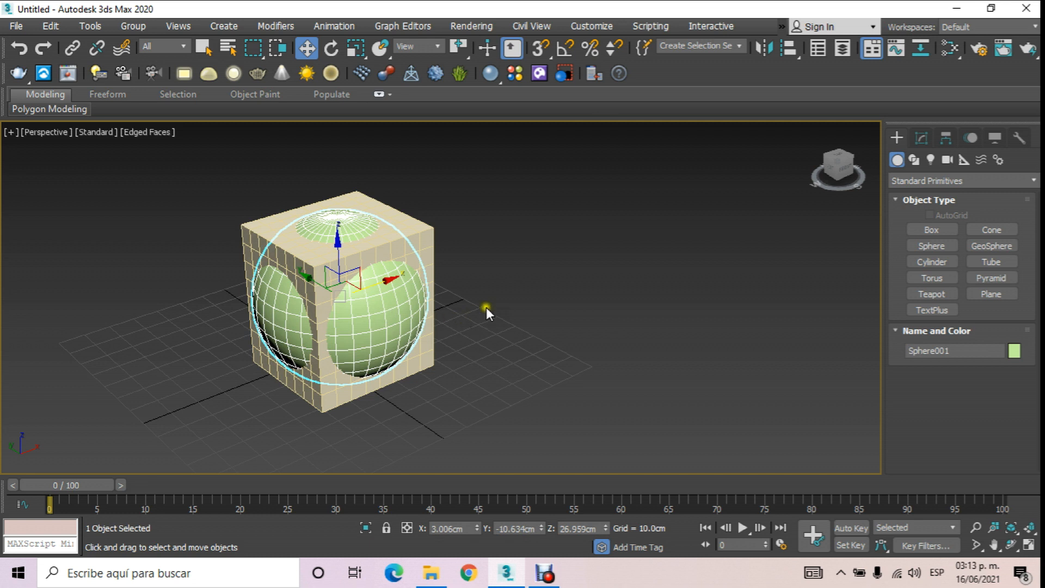
click(507, 293)
drag(467, 188, 378, 302)
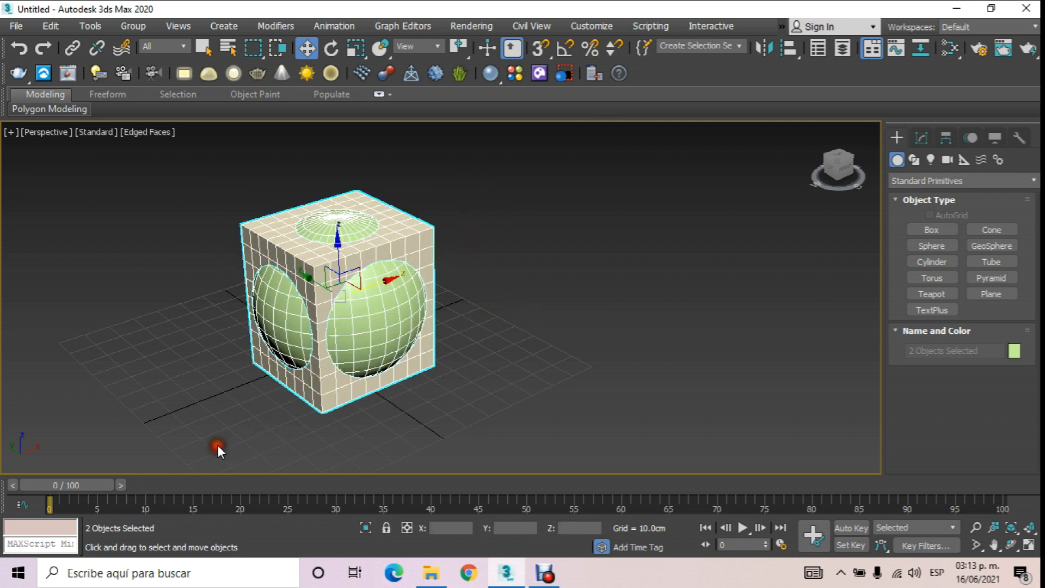
click(477, 221)
click(345, 237)
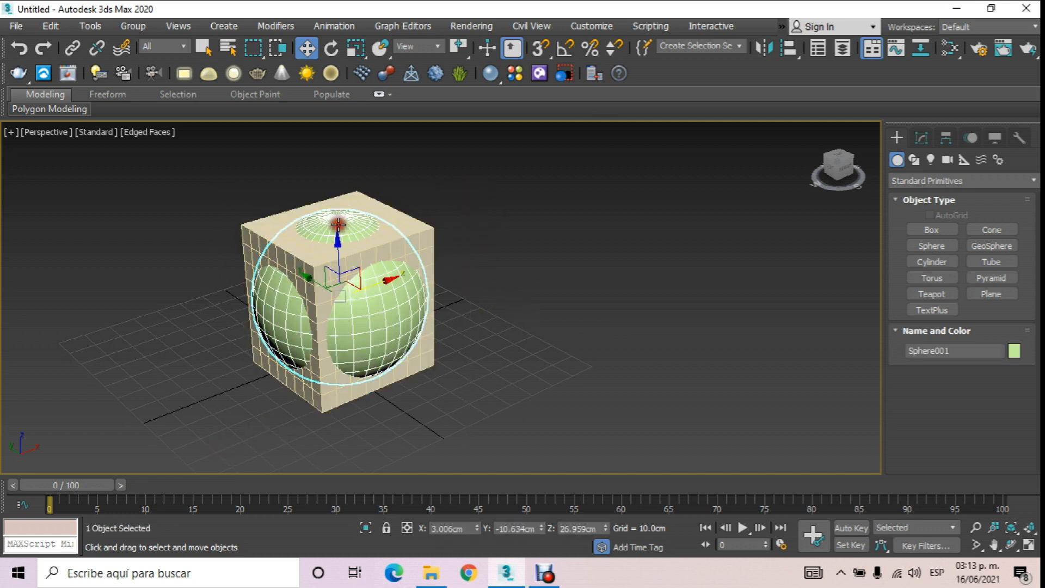
ctrl+click(340, 287)
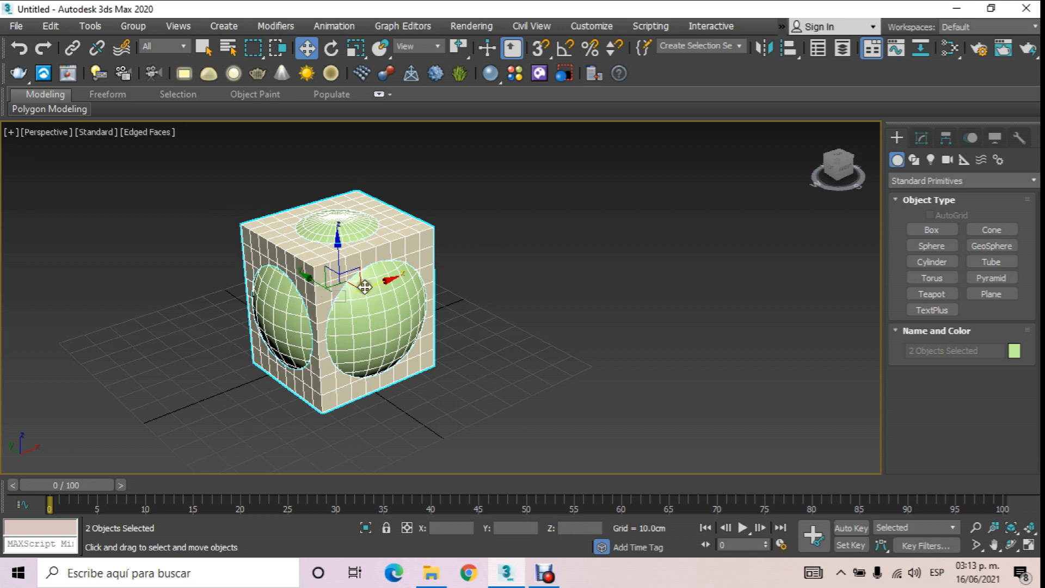
shift+drag(377, 286, 597, 223)
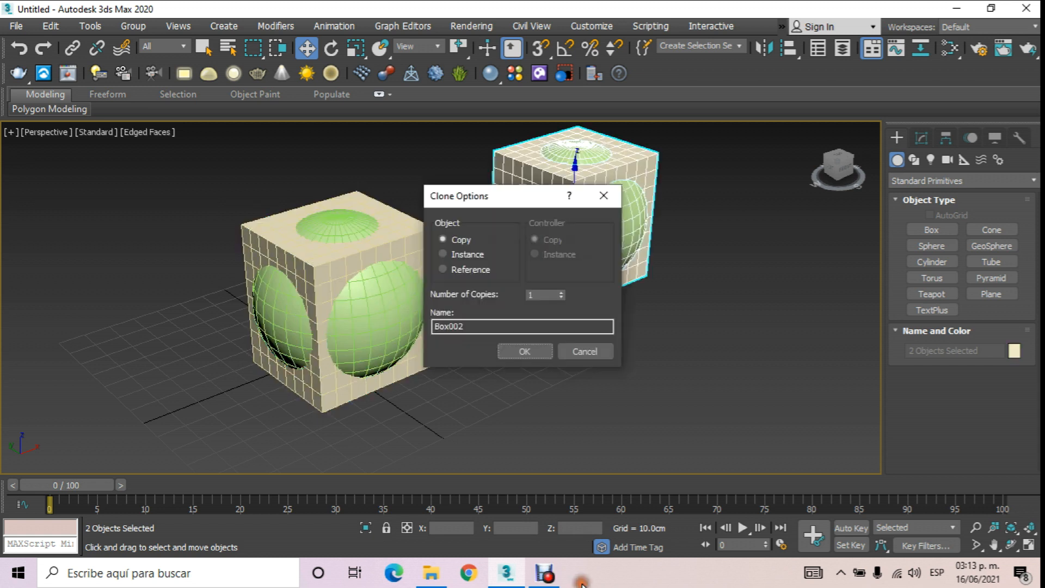
click(531, 351)
click(518, 449)
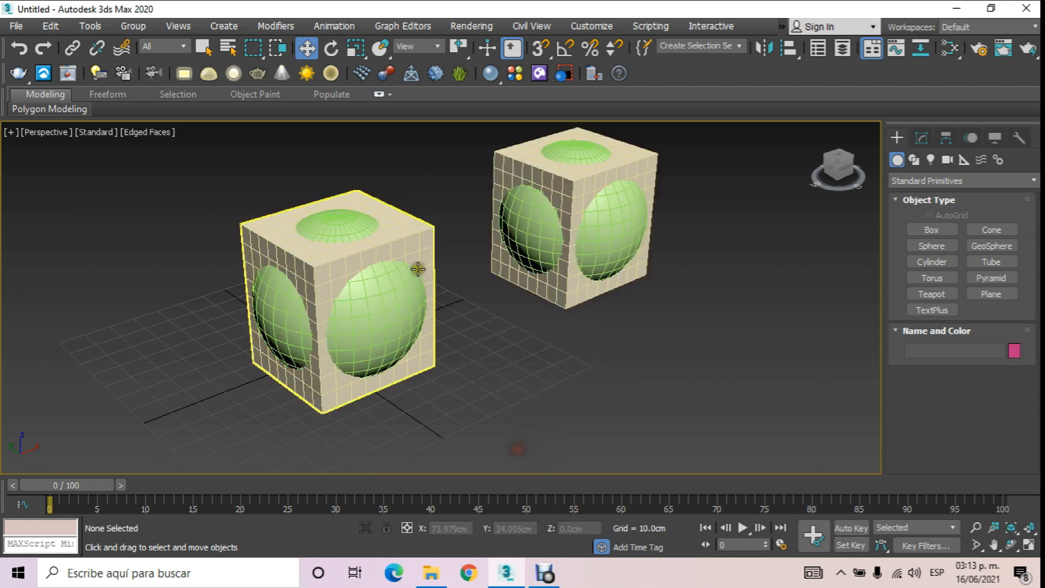
Switch the geometry category to Compound Objects and select the original box on the grid
click(427, 248)
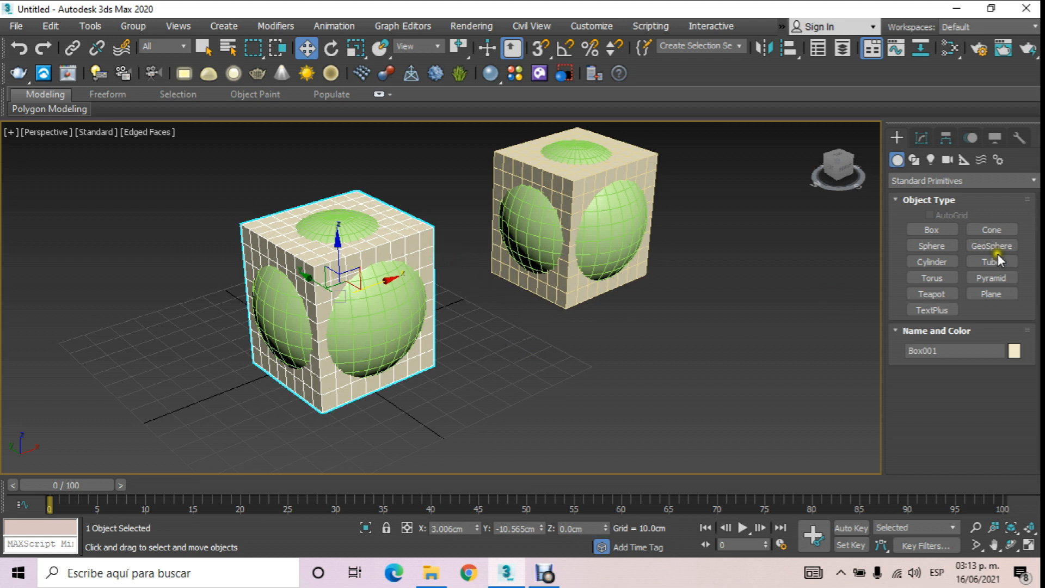
click(946, 179)
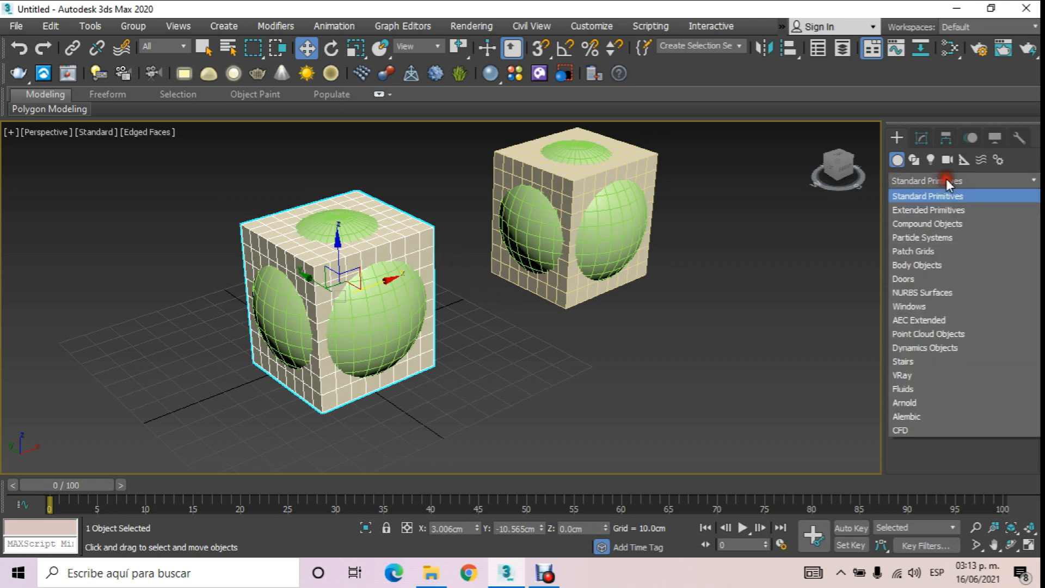
click(926, 223)
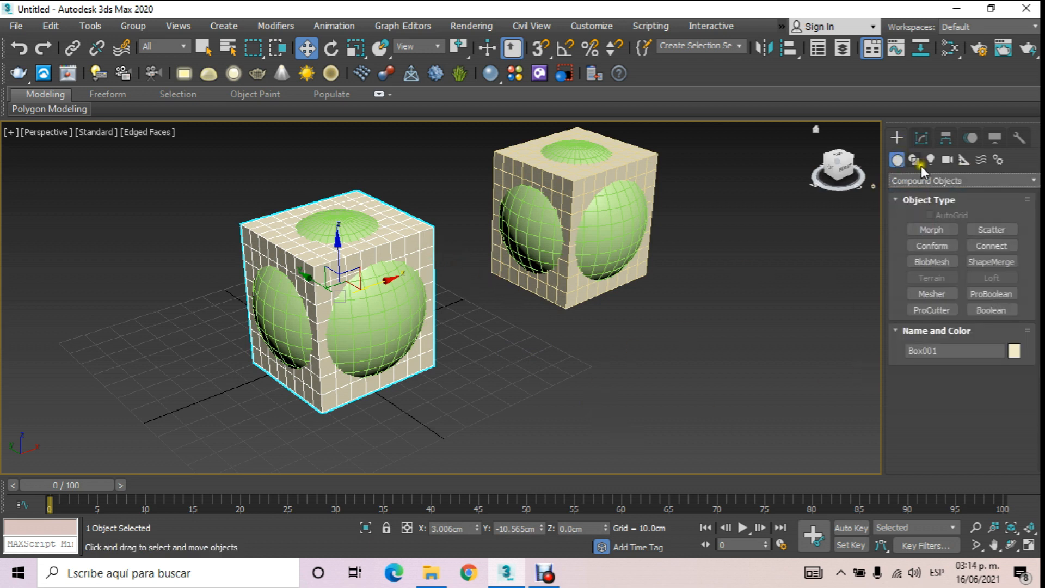
click(985, 295)
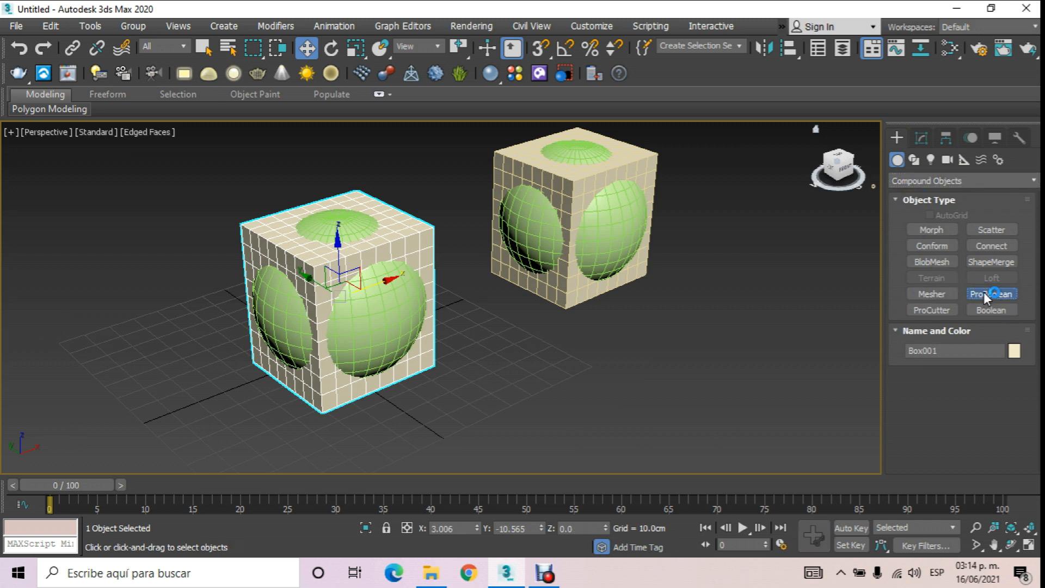
click(501, 385)
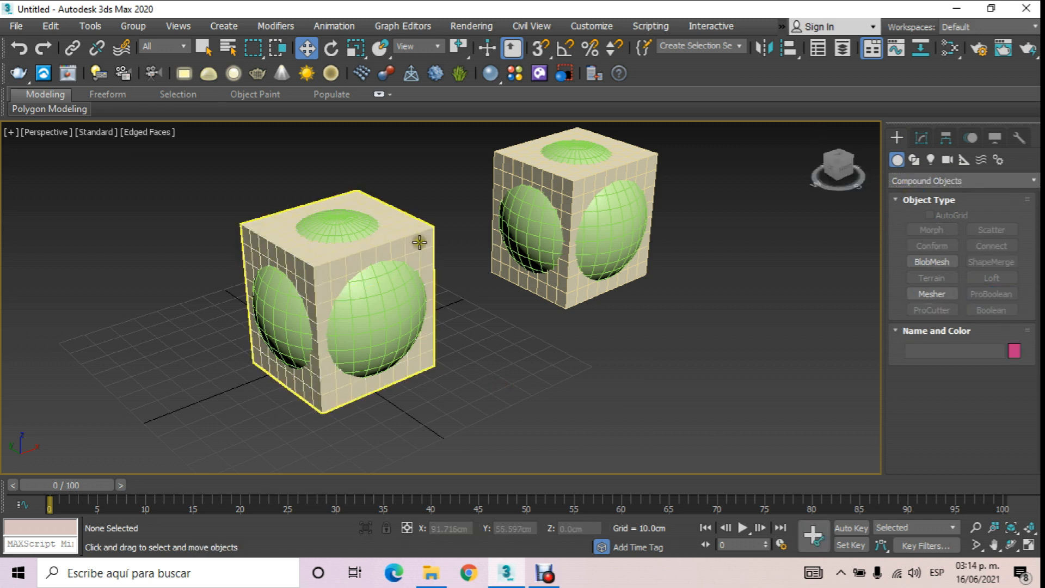
click(418, 239)
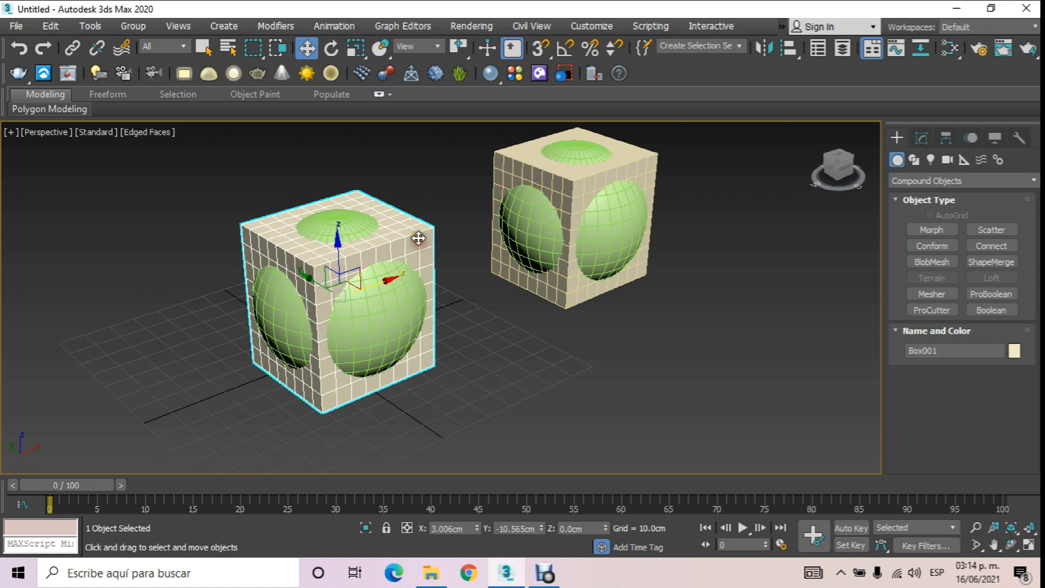
Subtract the inner sphere from the original box with ProBoolean, using the Subtraction operation and the Move option
click(991, 294)
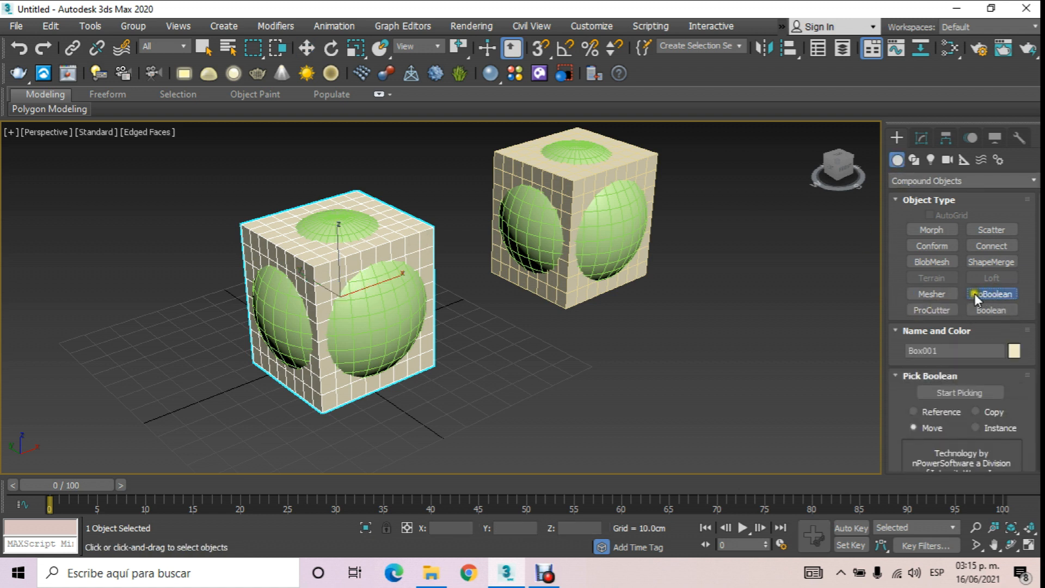
click(943, 392)
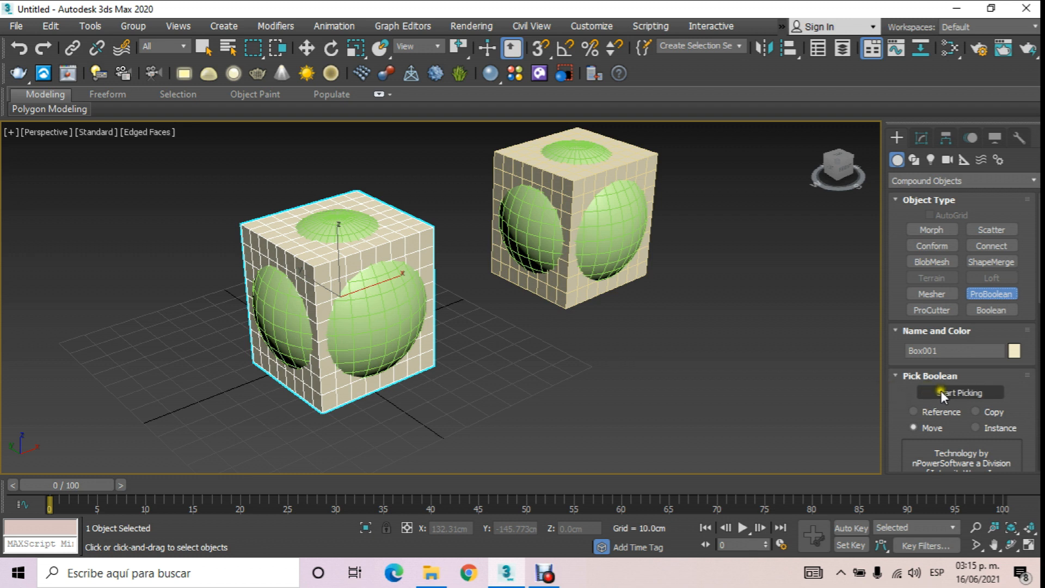
click(911, 427)
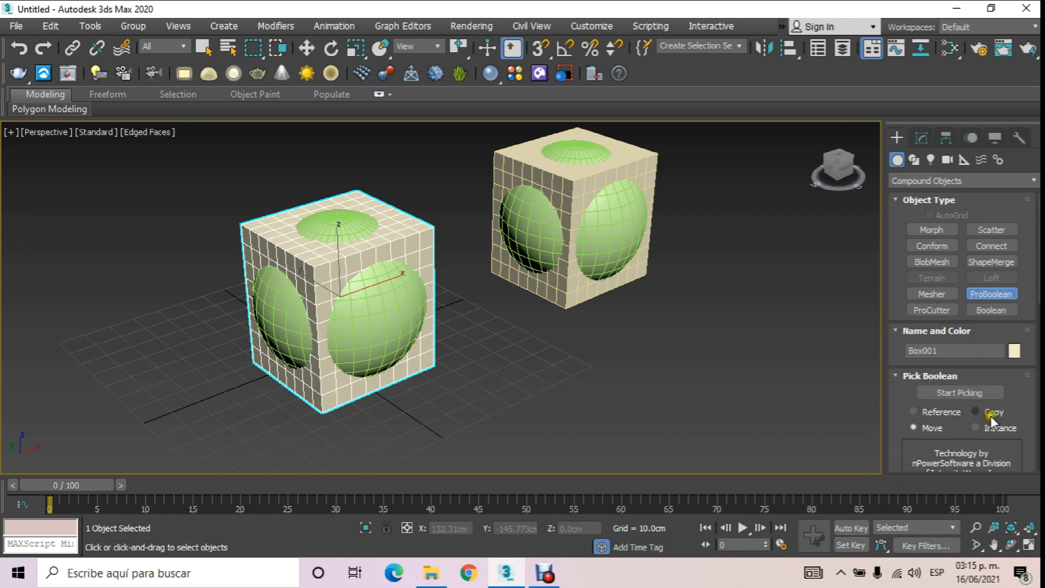
drag(901, 442, 897, 302)
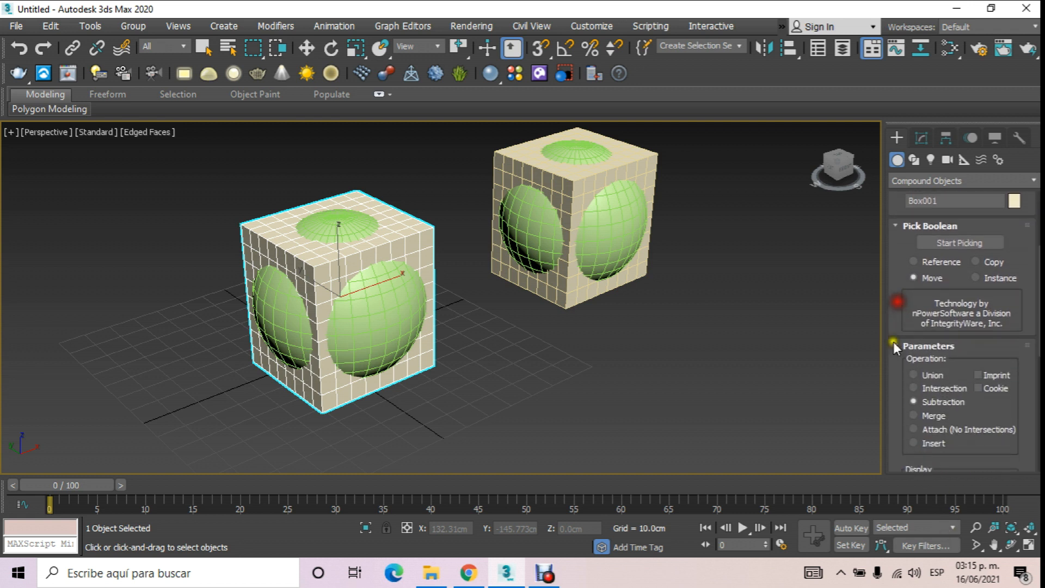
drag(892, 433, 892, 405)
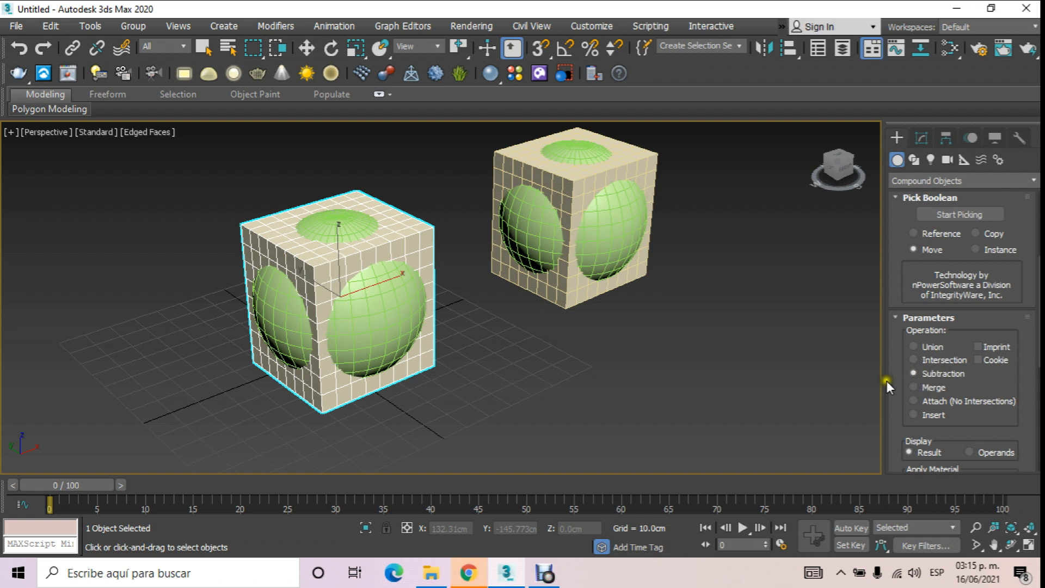
scroll(925, 370, up, 5)
click(940, 362)
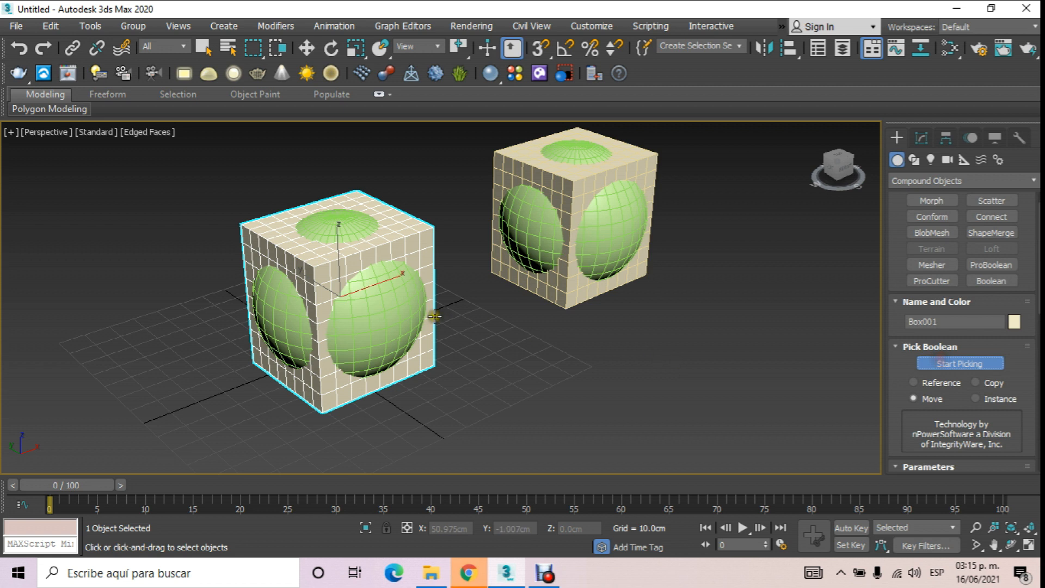
click(385, 301)
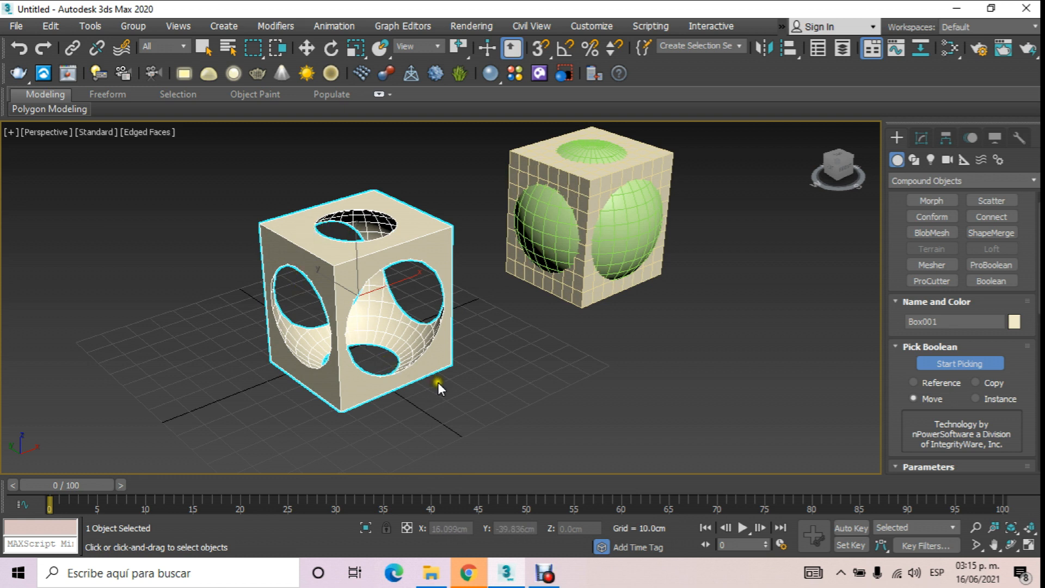
Select the copied box and sphere with the Move tool and clone the pair once more along the X axis
scroll(416, 307, up, 3)
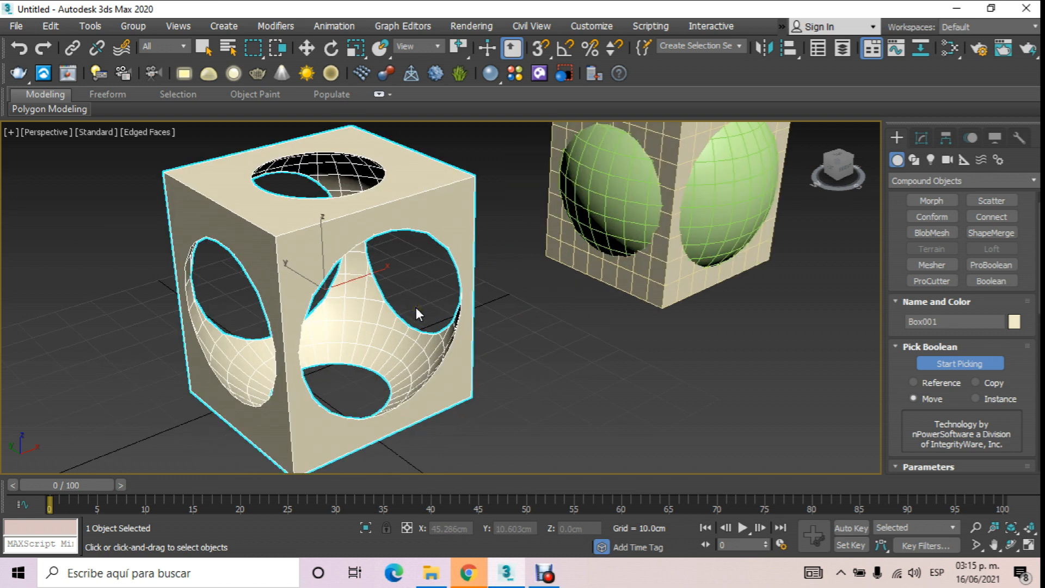
scroll(414, 309, down, 3)
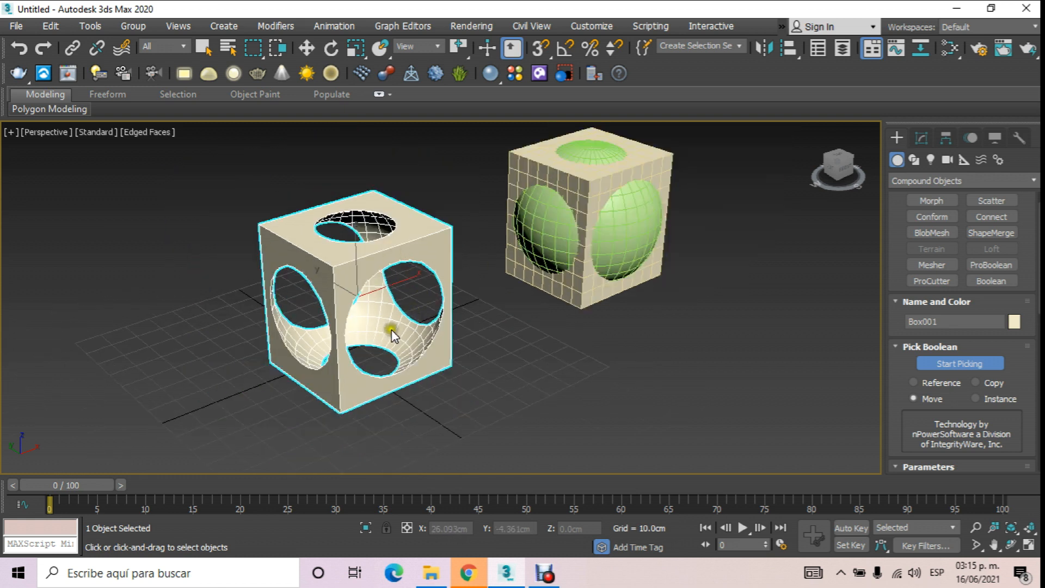
click(1013, 545)
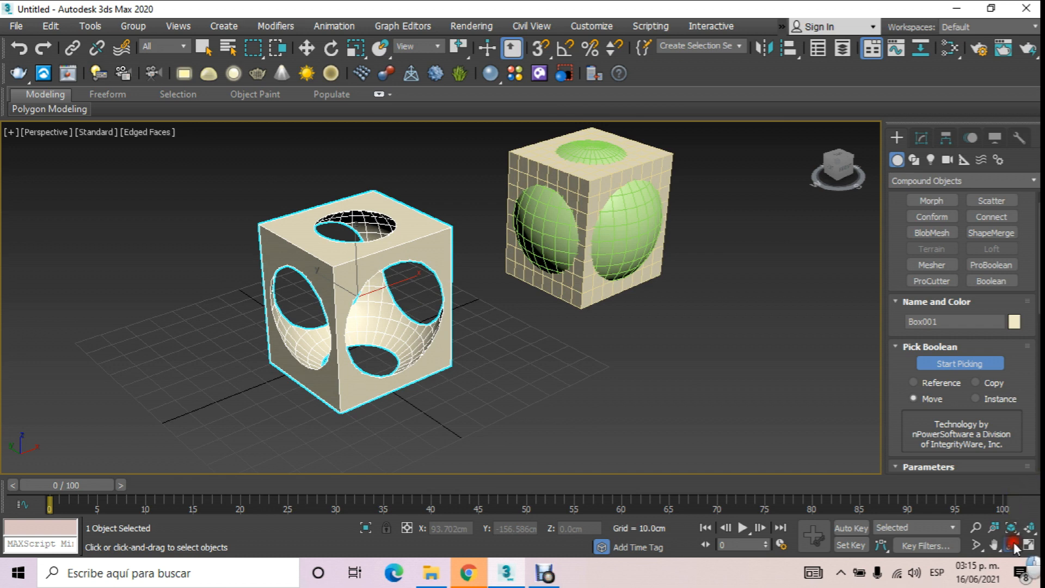
drag(626, 305, 327, 283)
click(307, 48)
click(420, 175)
drag(427, 147, 656, 393)
middle_drag(655, 394, 438, 445)
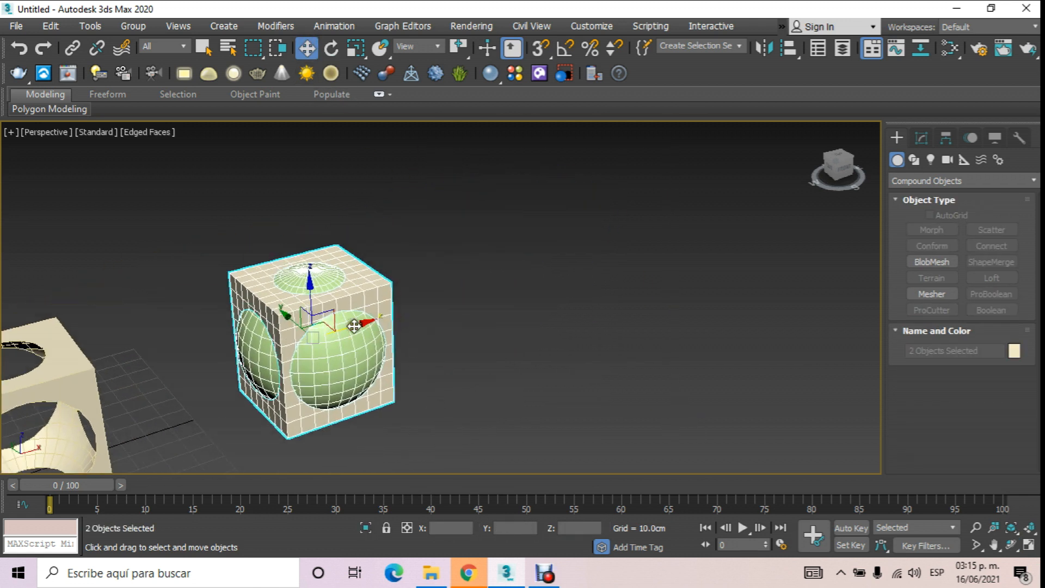
shift+drag(355, 326, 599, 251)
click(540, 353)
click(421, 410)
Select the sphere of the middle pair and subtract its surrounding box from it with ProBoolean
middle_drag(407, 394, 520, 314)
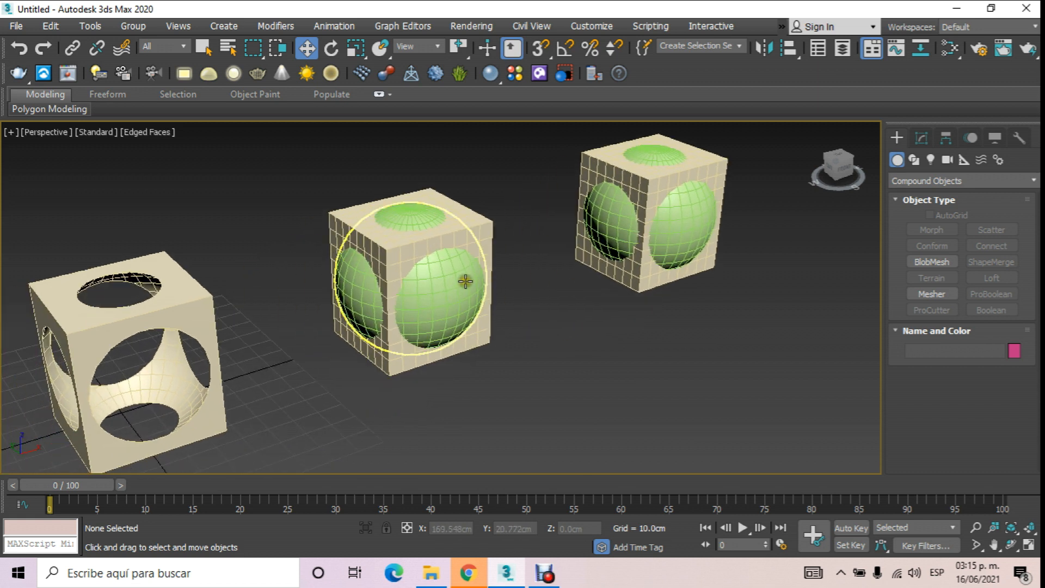
click(465, 281)
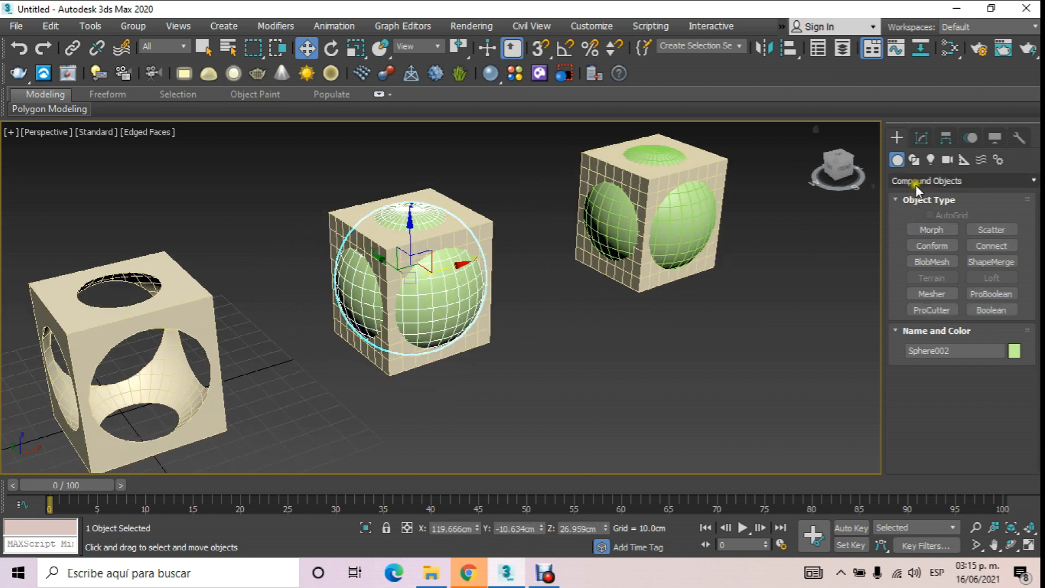
click(994, 295)
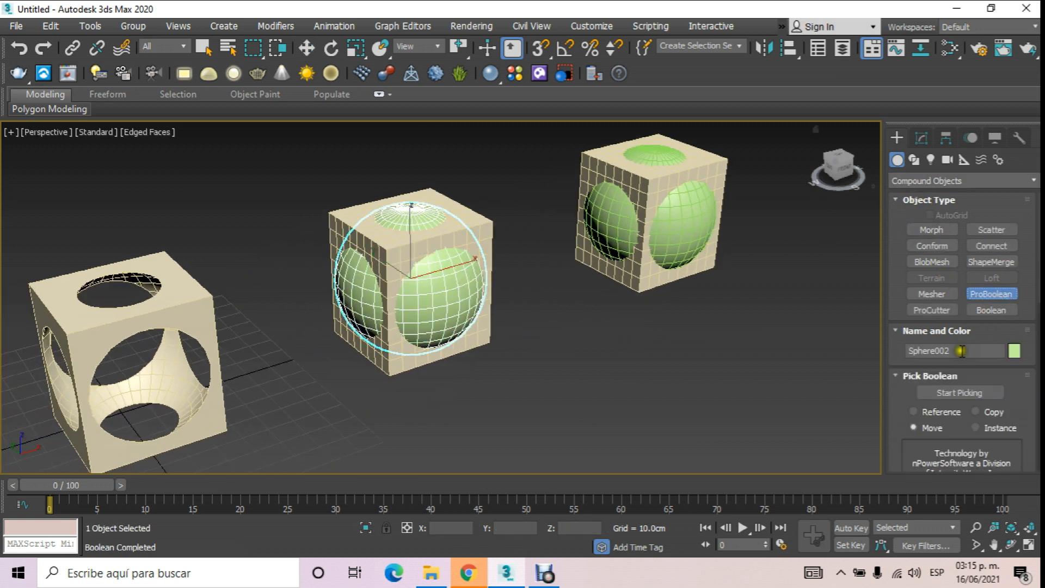
click(963, 392)
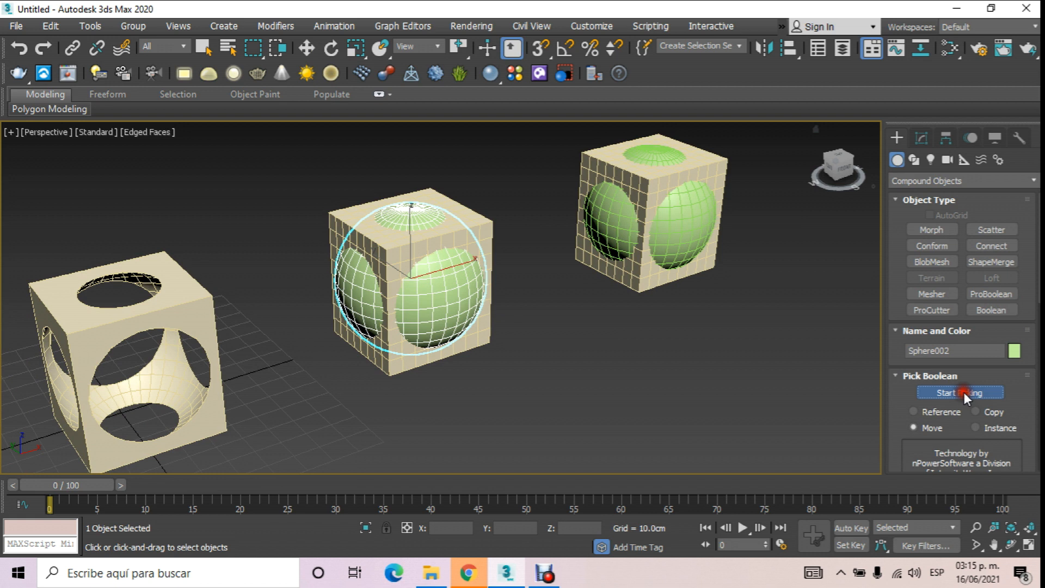
click(482, 229)
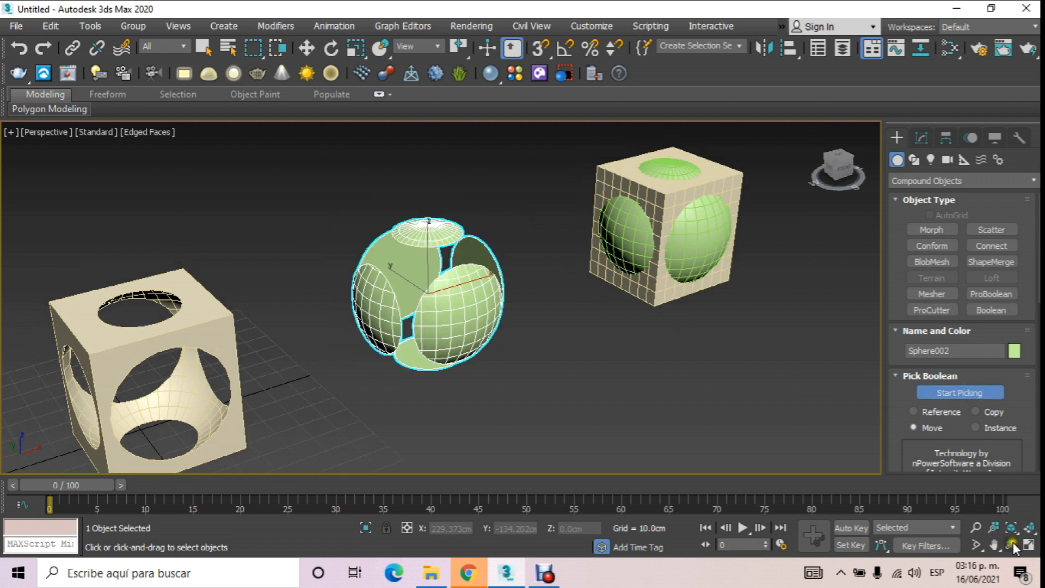
click(1011, 545)
drag(559, 293, 479, 239)
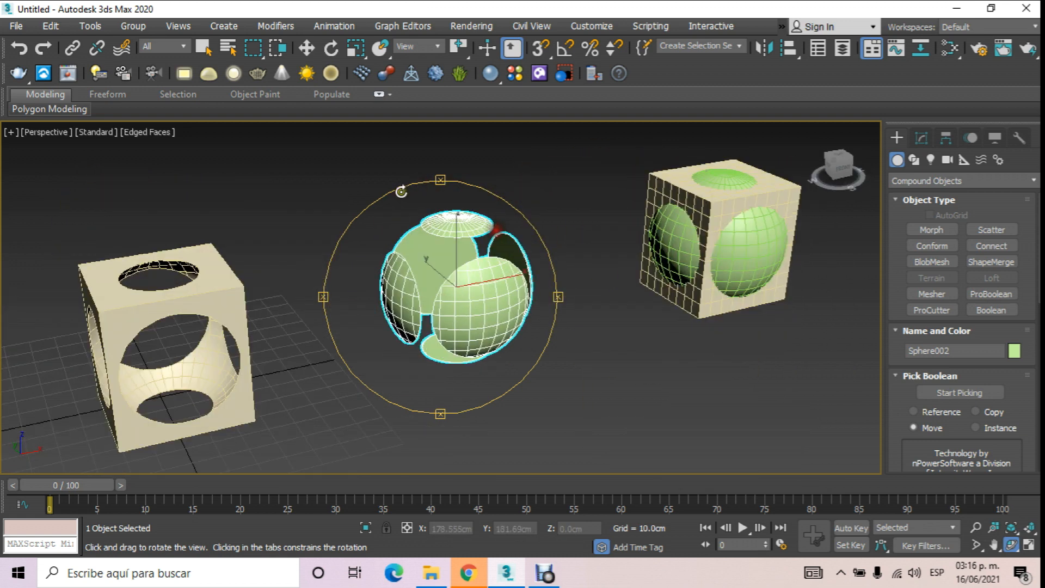
Unite the box and sphere of the third pair with ProBoolean, using the Union operation and the Move option
click(307, 48)
click(543, 252)
middle_drag(543, 253, 403, 252)
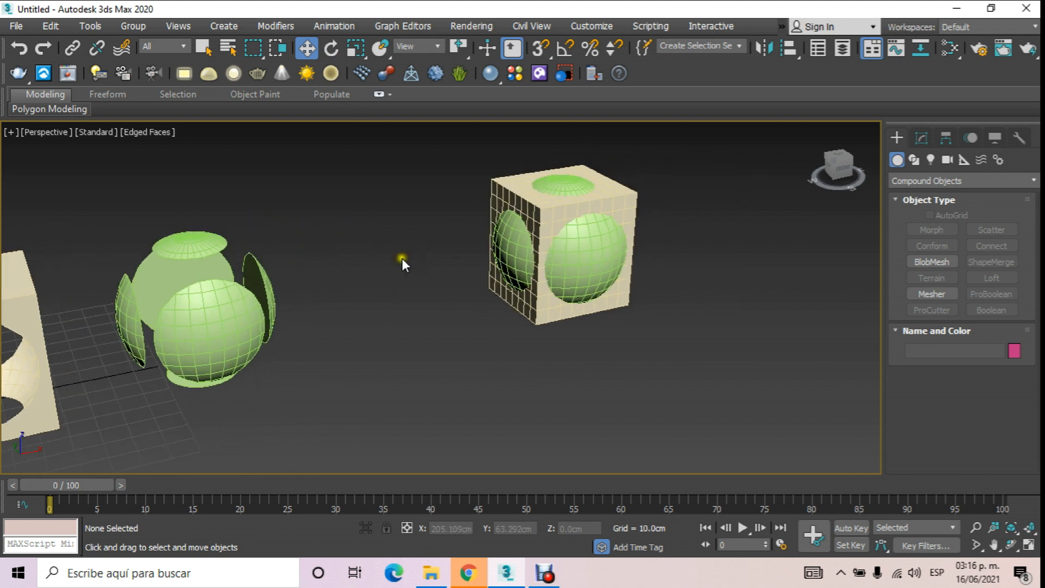
click(553, 217)
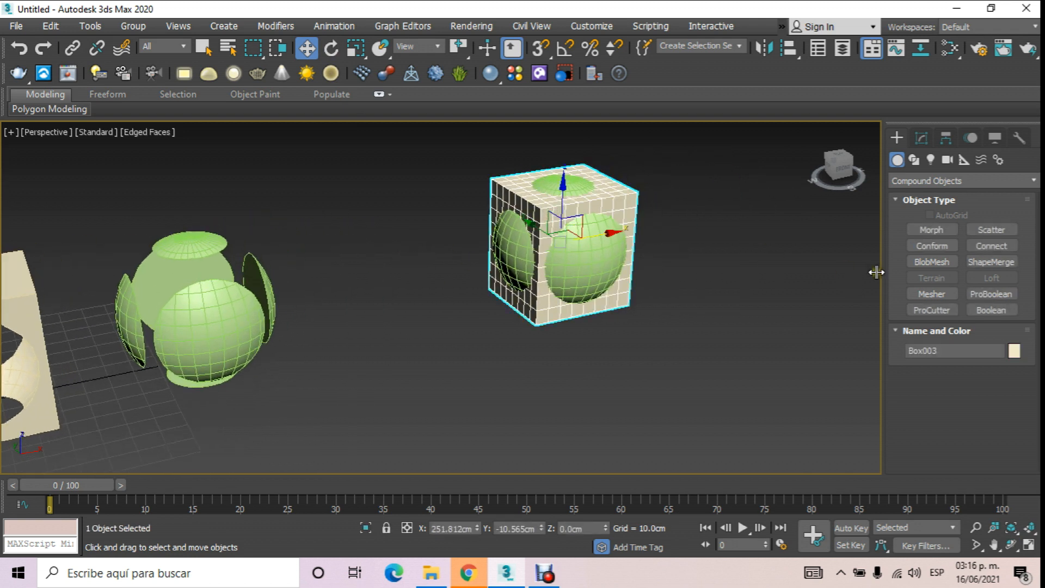
click(995, 294)
drag(907, 435, 895, 234)
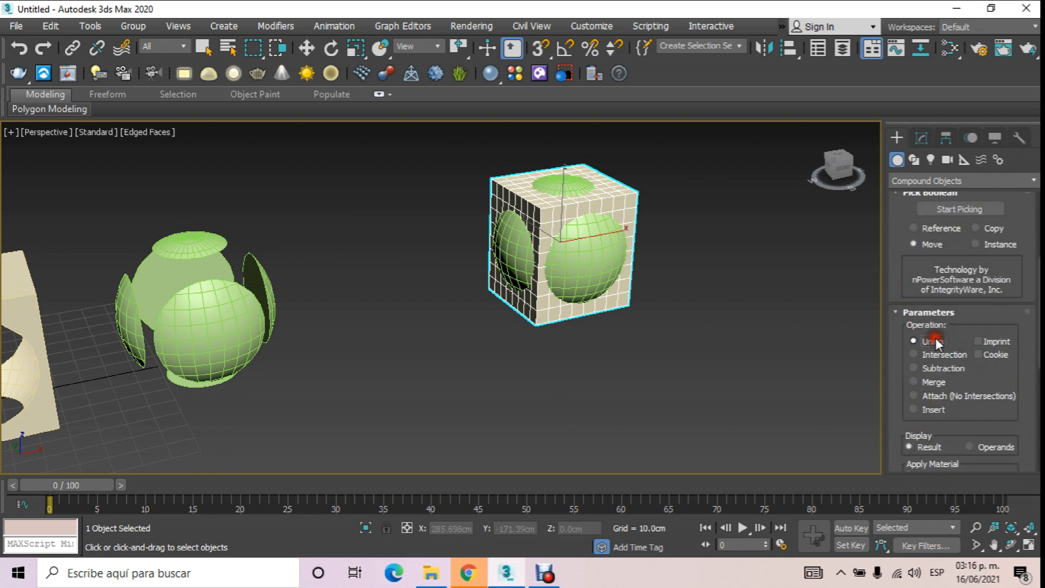
click(942, 210)
click(604, 252)
middle_drag(592, 275, 449, 341)
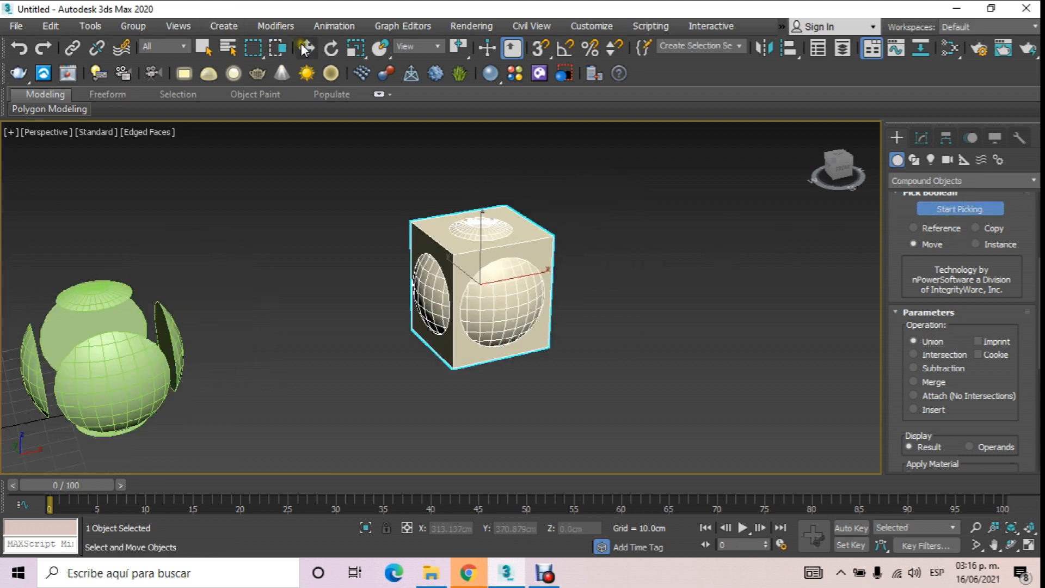
click(305, 46)
click(397, 256)
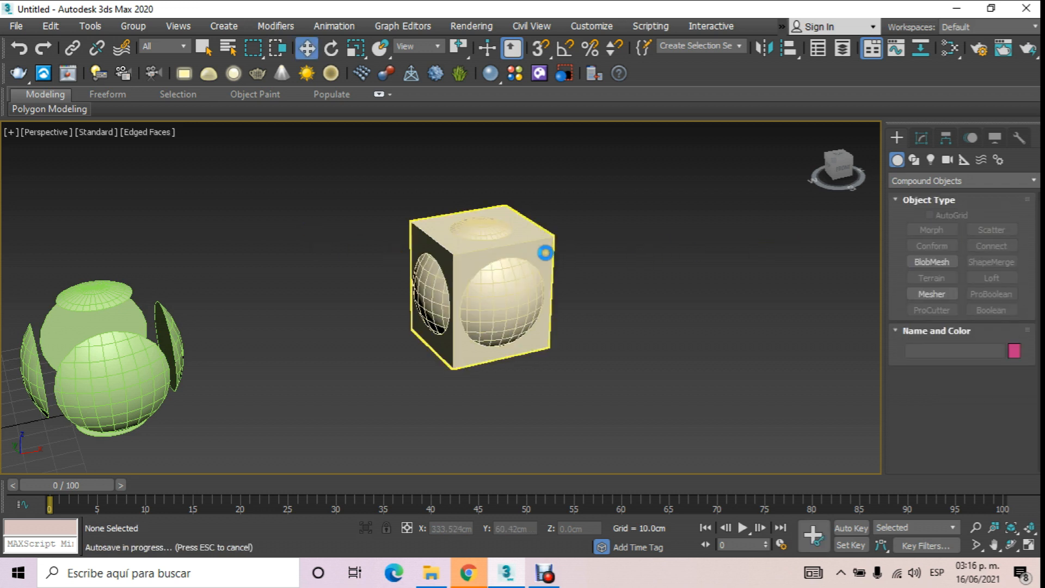
click(544, 253)
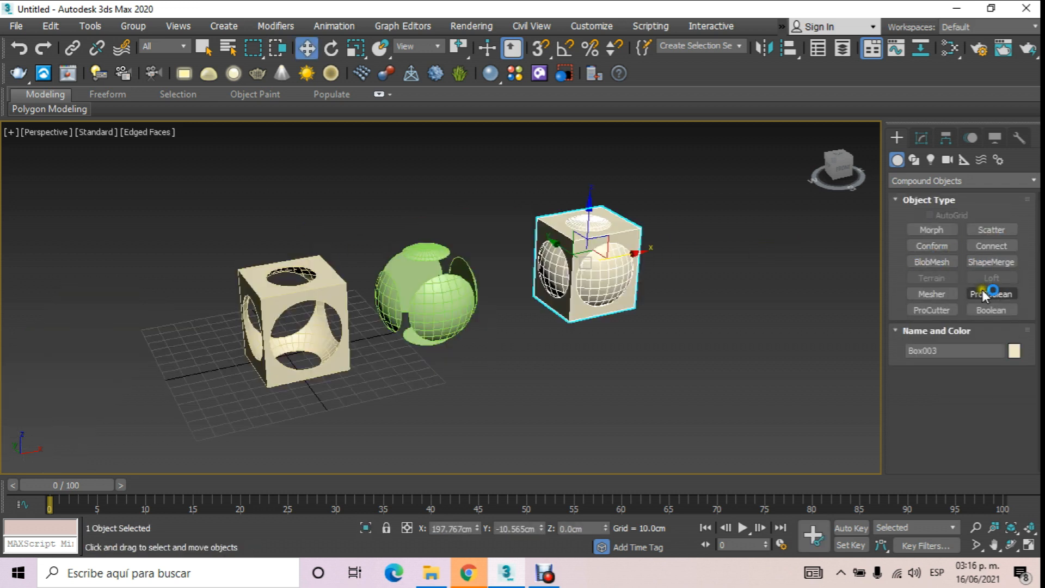
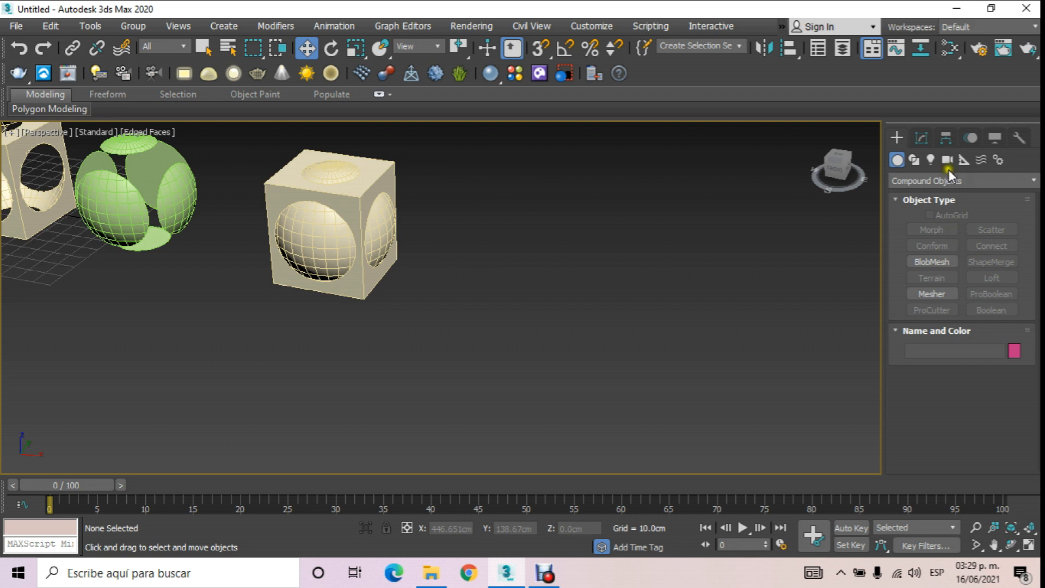
Create two Standard Primitives spheres beside the united box: a large one about 36 cm in radius and a small one about 4 cm
click(909, 180)
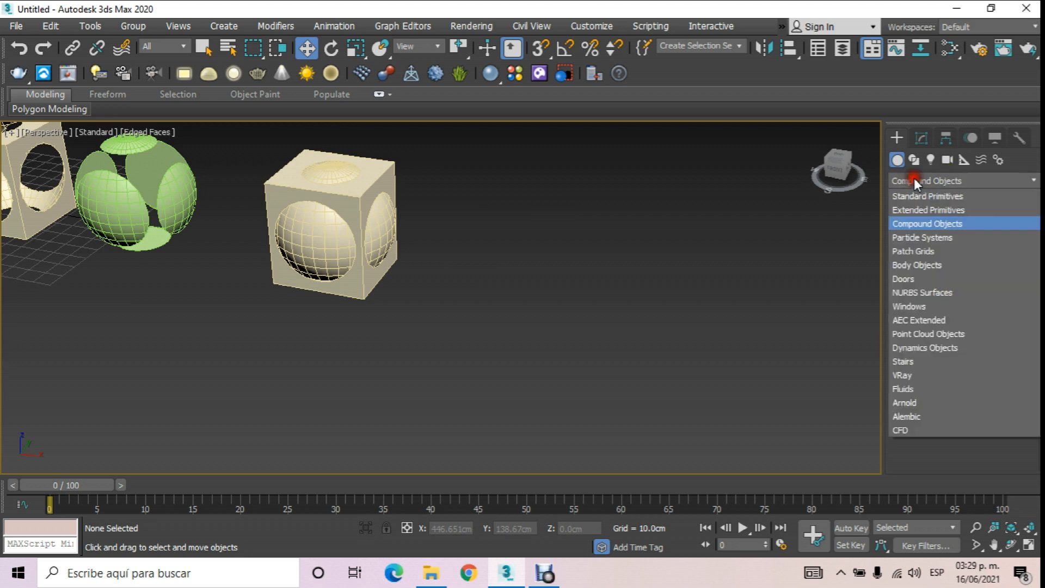
click(921, 195)
click(932, 245)
drag(463, 332, 564, 378)
middle_drag(564, 378, 459, 289)
drag(514, 274, 524, 276)
click(306, 48)
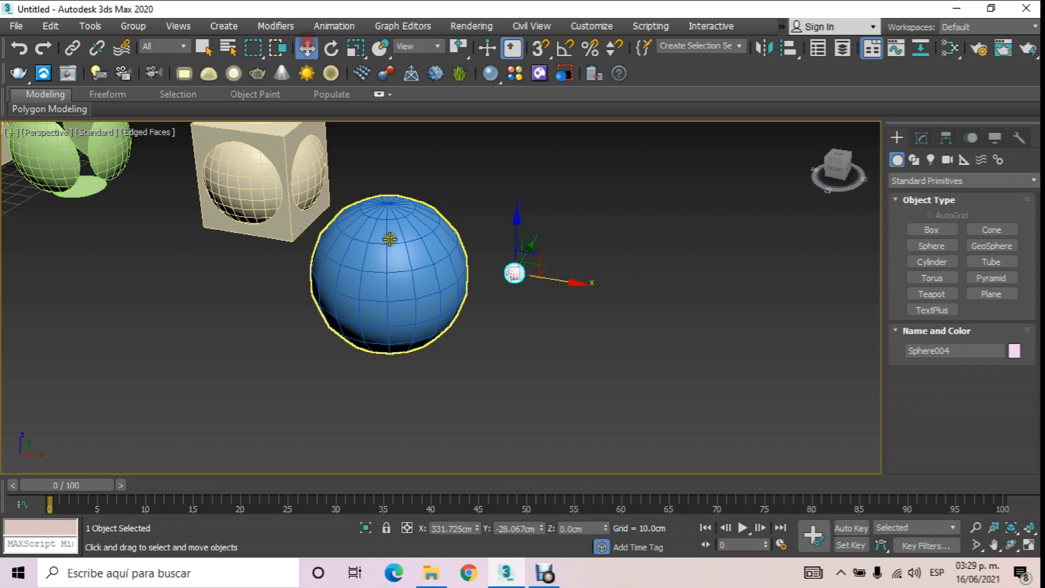
Show the large blue sphere's modify parameters and shift it slightly along the X axis toward the small sphere
click(414, 261)
click(921, 138)
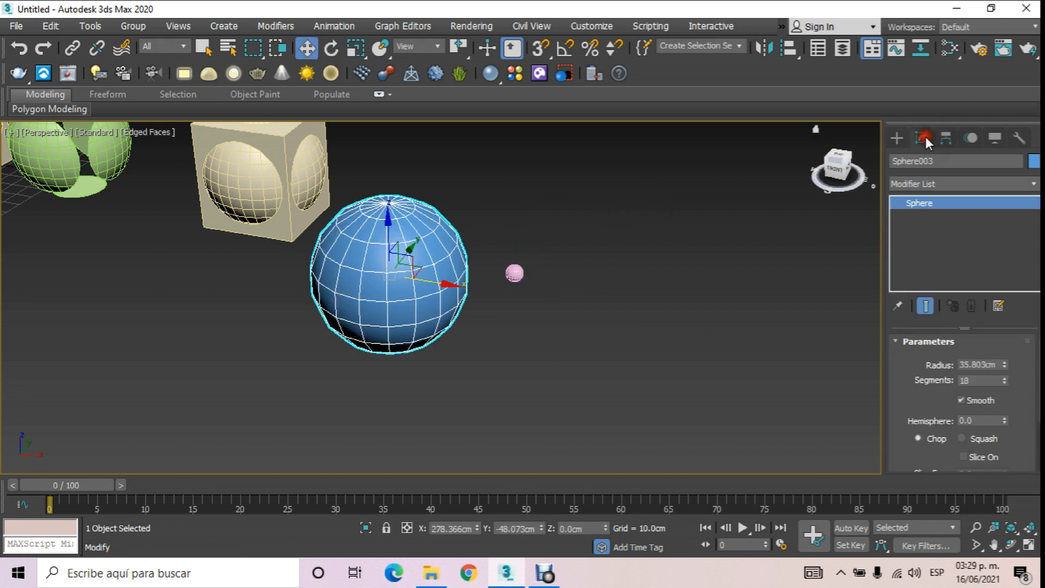
drag(898, 393, 905, 490)
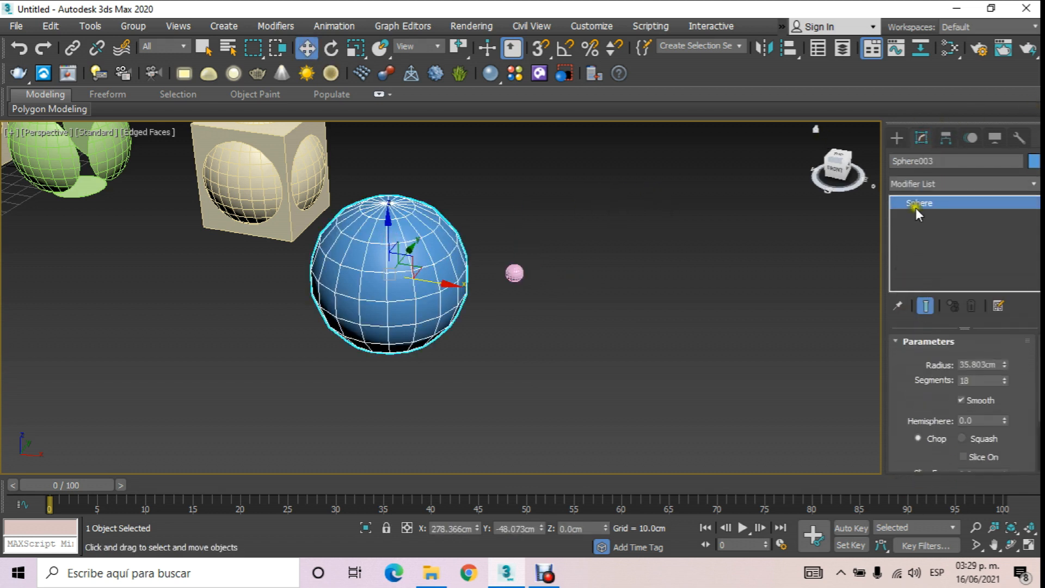
drag(900, 379, 905, 347)
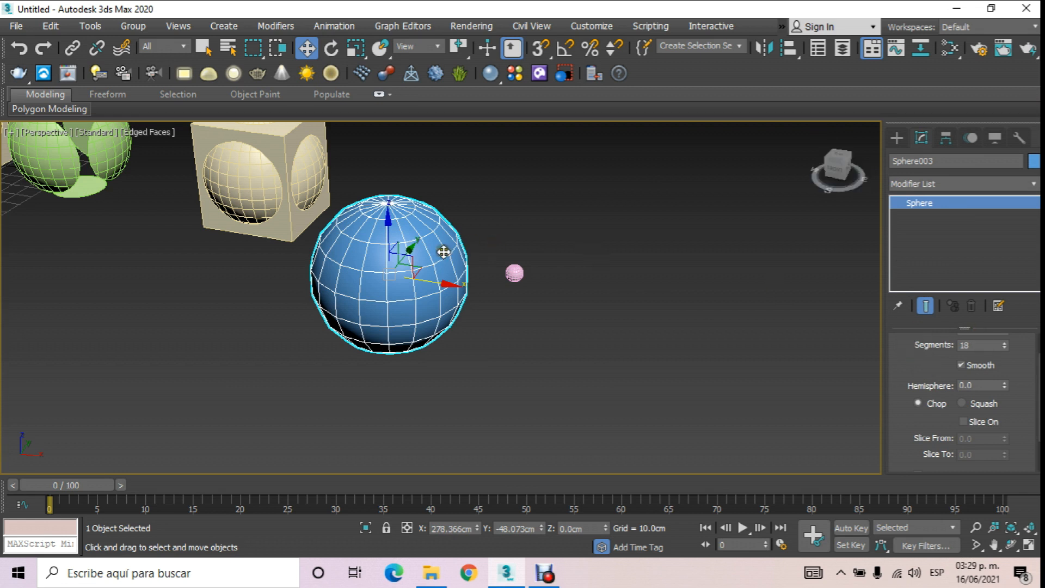
mouse_move(441, 285)
mouse_down()
mouse_move(468, 287)
mouse_move(452, 271)
mouse_up()
Set the small pink sphere's radius to 4 cm
click(514, 273)
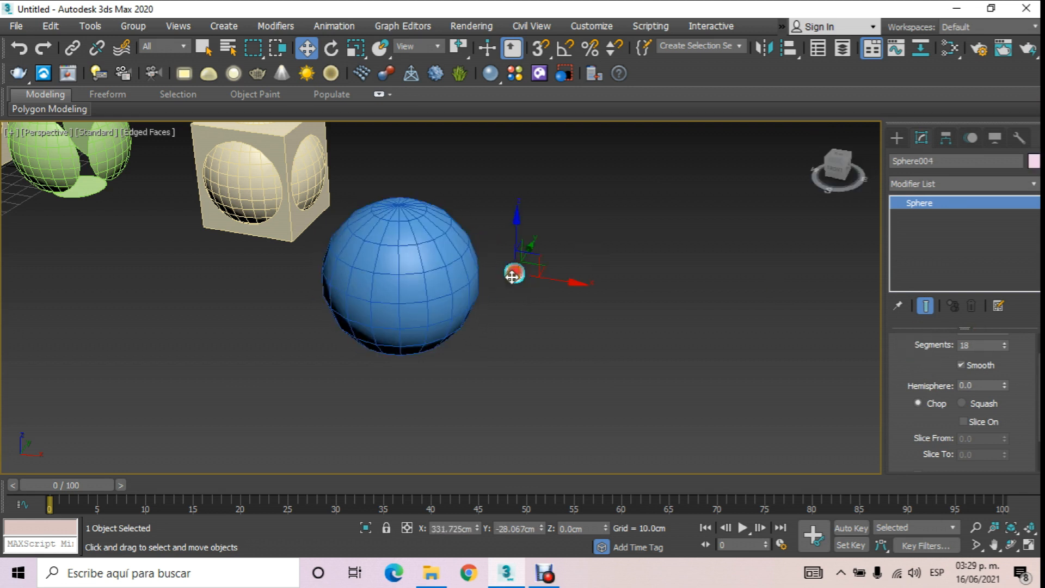
scroll(512, 276, up, 3)
drag(889, 334, 917, 439)
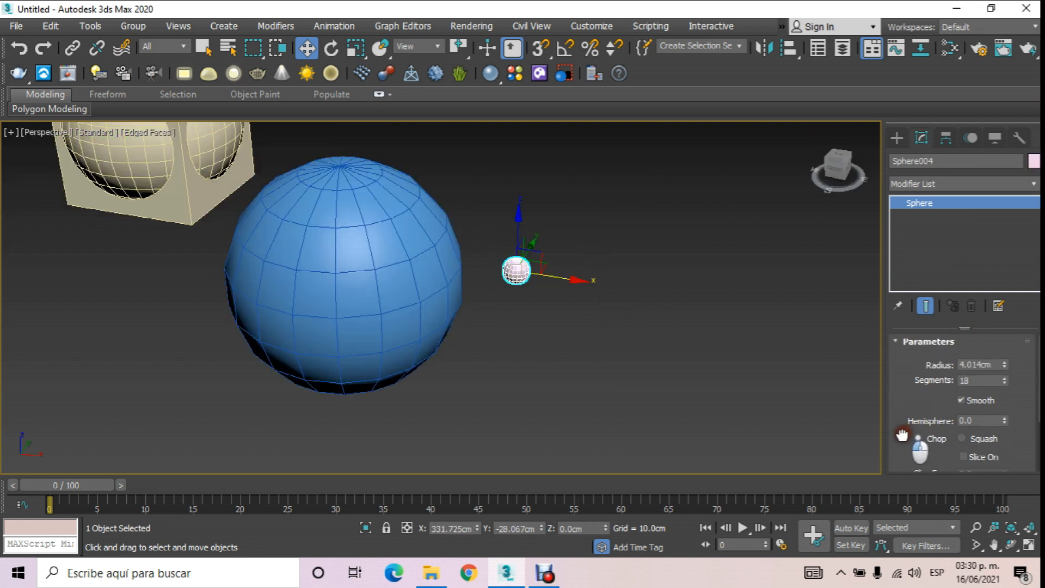
drag(996, 363, 919, 363)
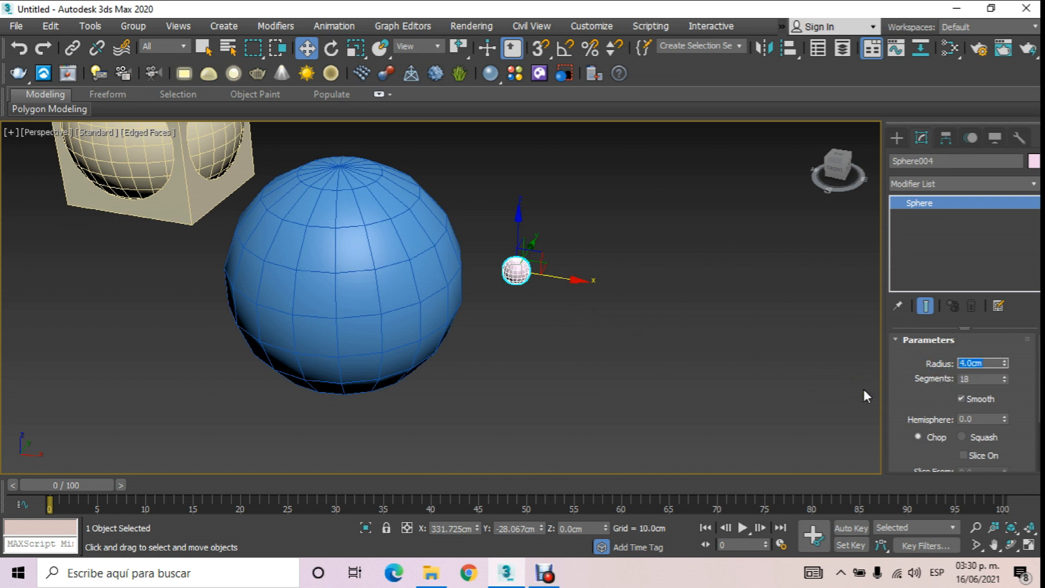
click(486, 203)
scroll(482, 201, down, 3)
click(503, 244)
scroll(502, 243, up, 2)
middle_drag(503, 244, 527, 261)
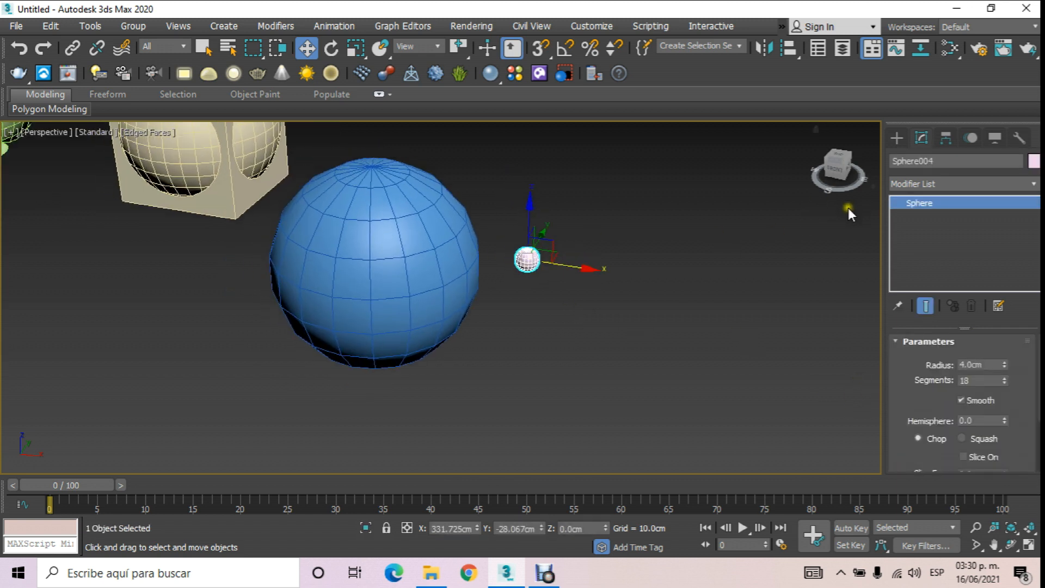
Switch the geometry category to Compound Objects and start a Scatter from the small sphere with the Instance option
click(898, 139)
click(951, 181)
click(945, 221)
click(1006, 246)
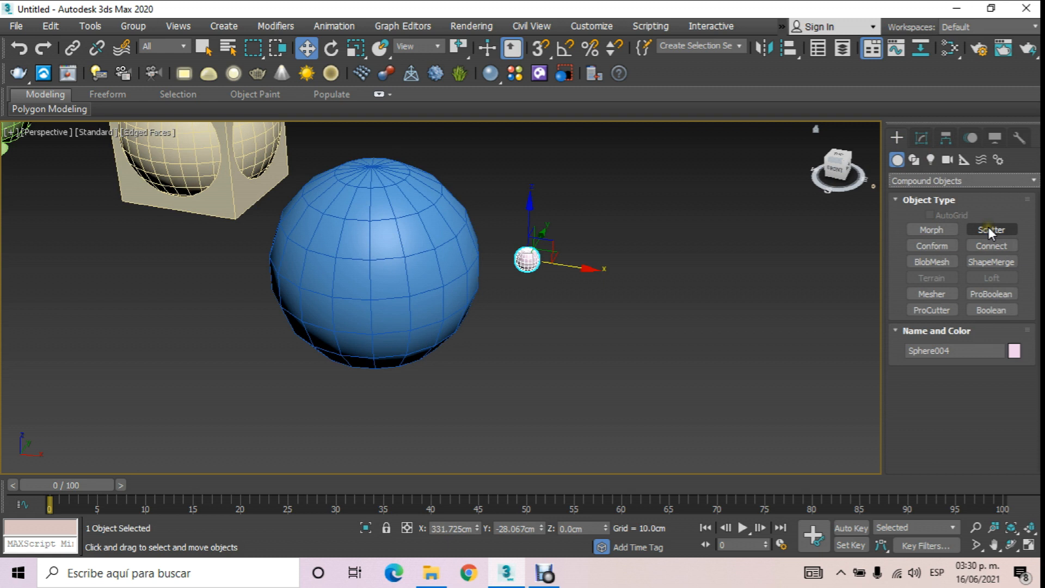
click(992, 231)
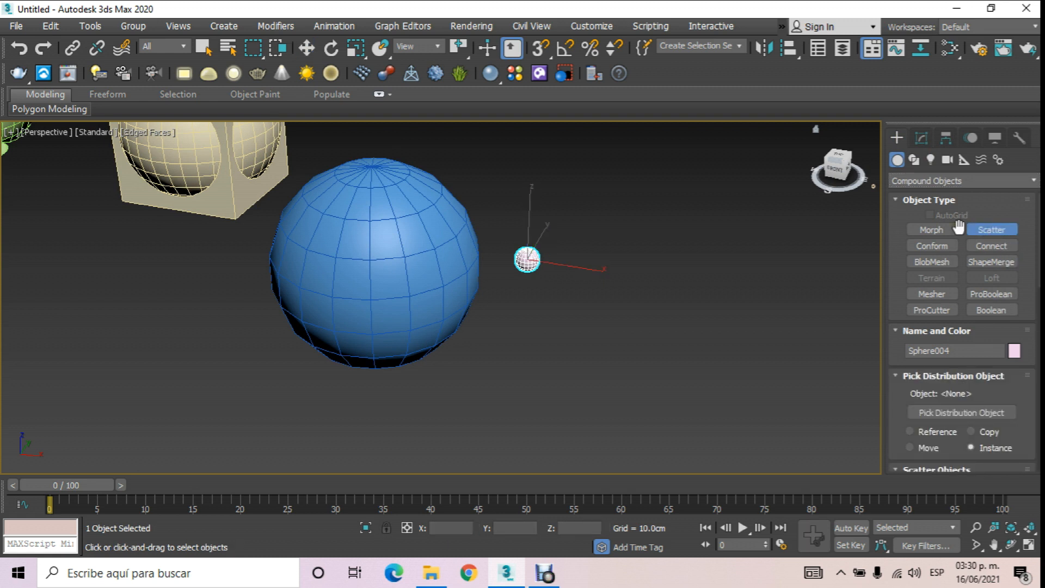
click(978, 448)
drag(914, 431, 905, 231)
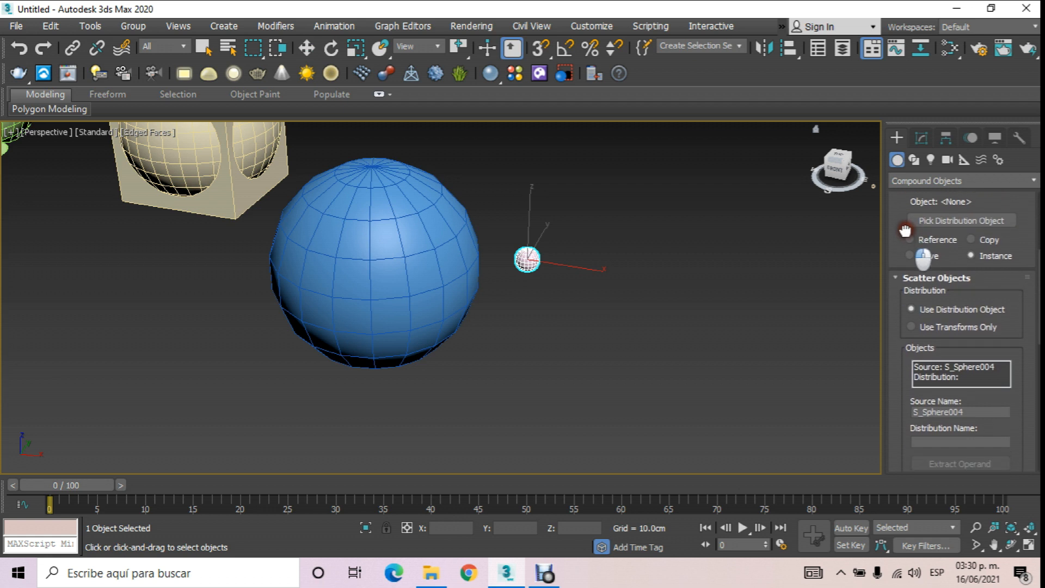
Set the Scatter's distribution method to All Vertices, keeping Perpendicular enabled
drag(904, 467, 900, 223)
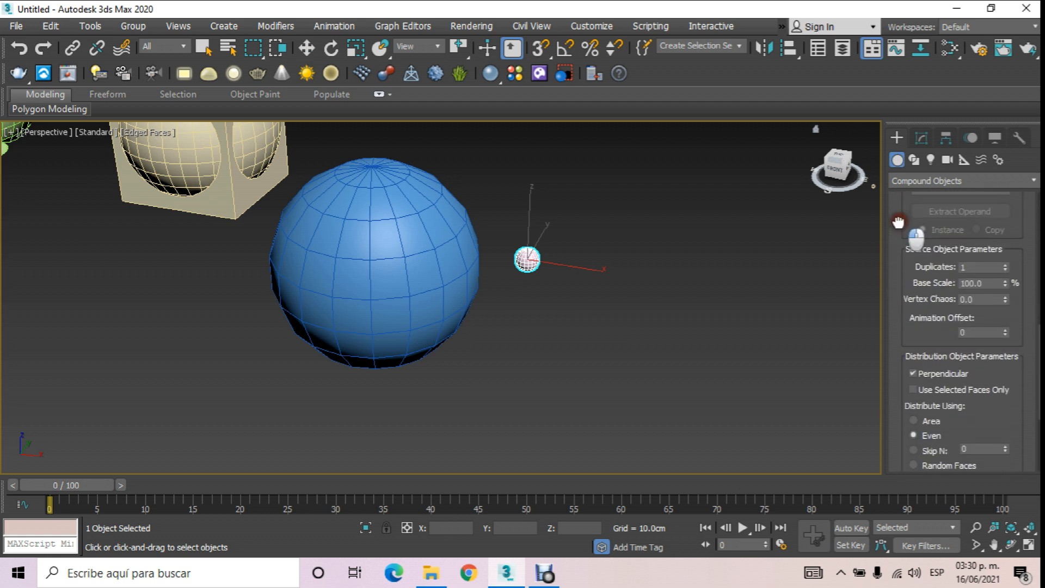
click(977, 267)
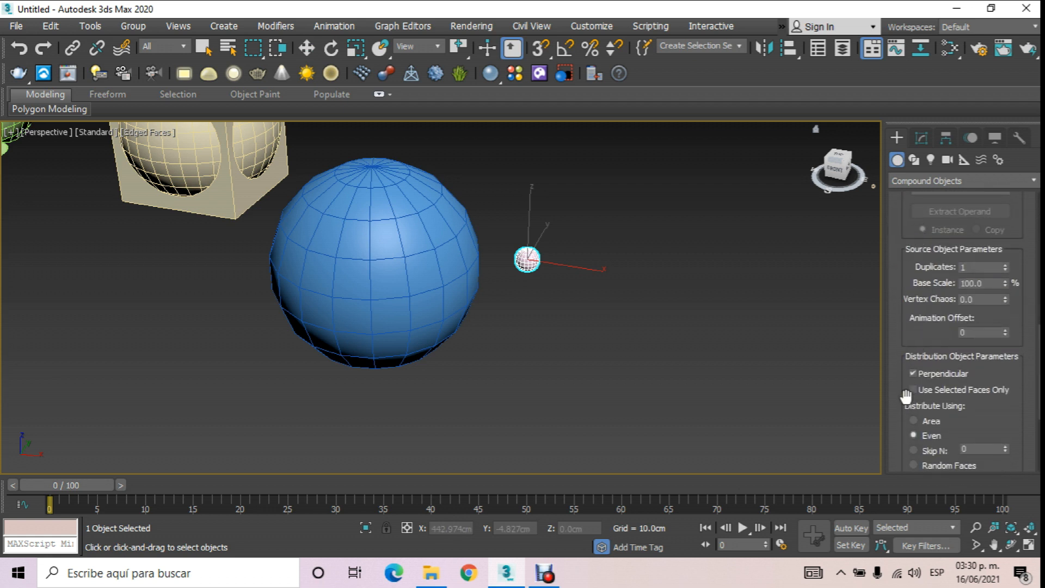
drag(905, 418, 905, 247)
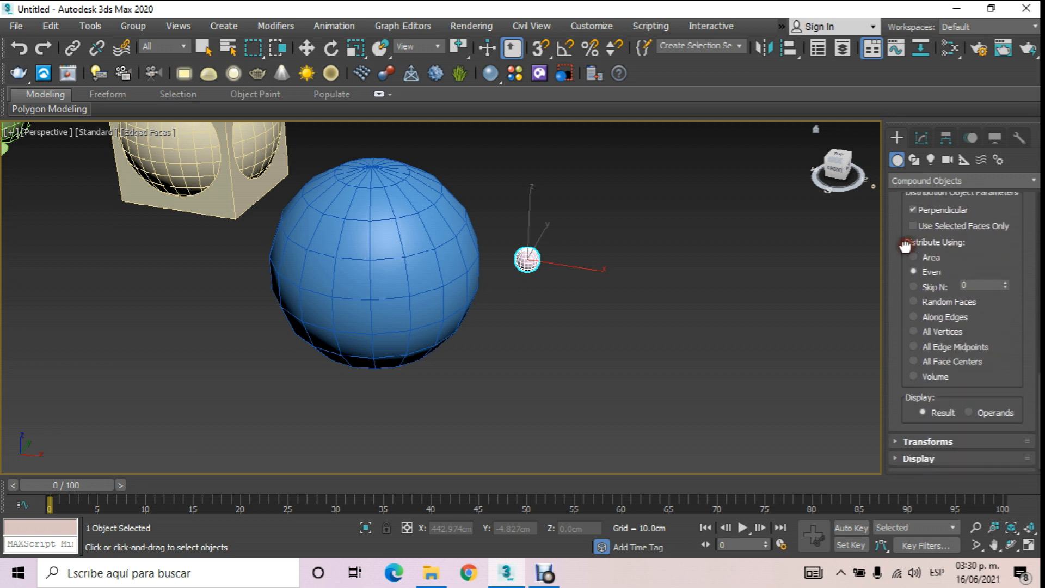
click(928, 332)
click(916, 332)
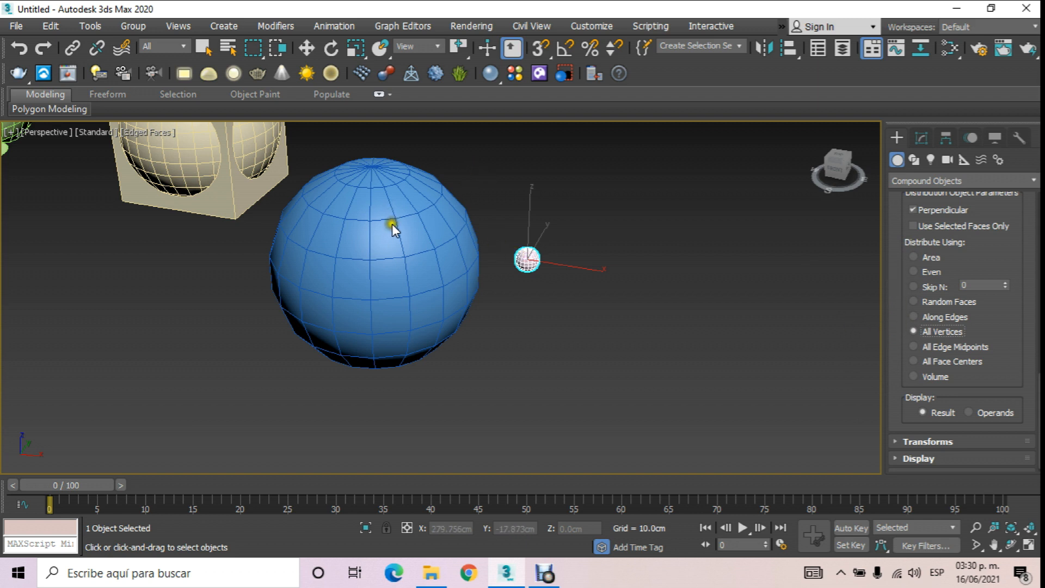
Pick the large blue sphere as the Scatter's distribution object, and return to the Move tool
scroll(906, 288, up, 10)
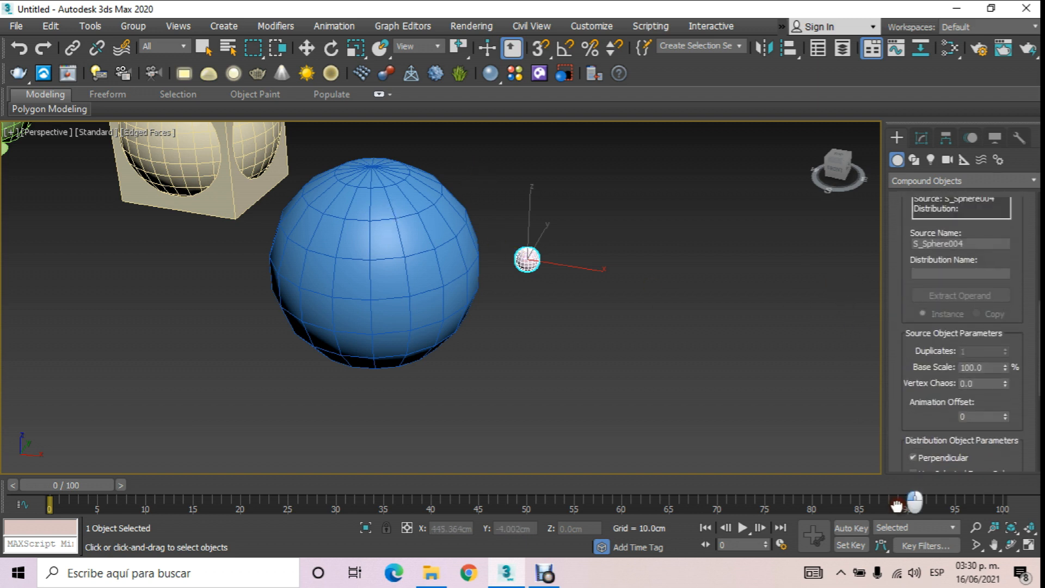
drag(908, 309, 893, 478)
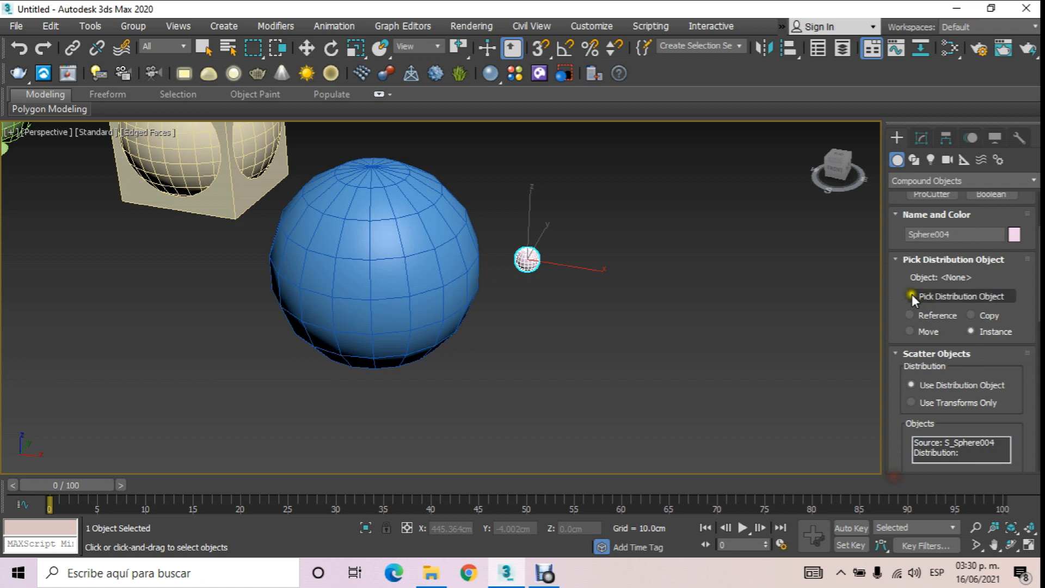
click(926, 321)
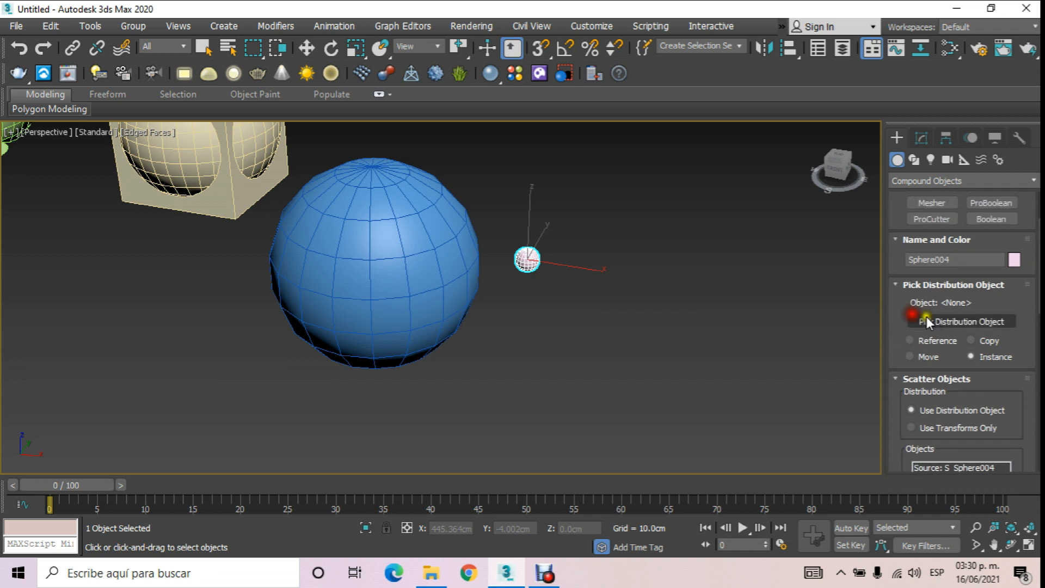
click(961, 322)
click(412, 250)
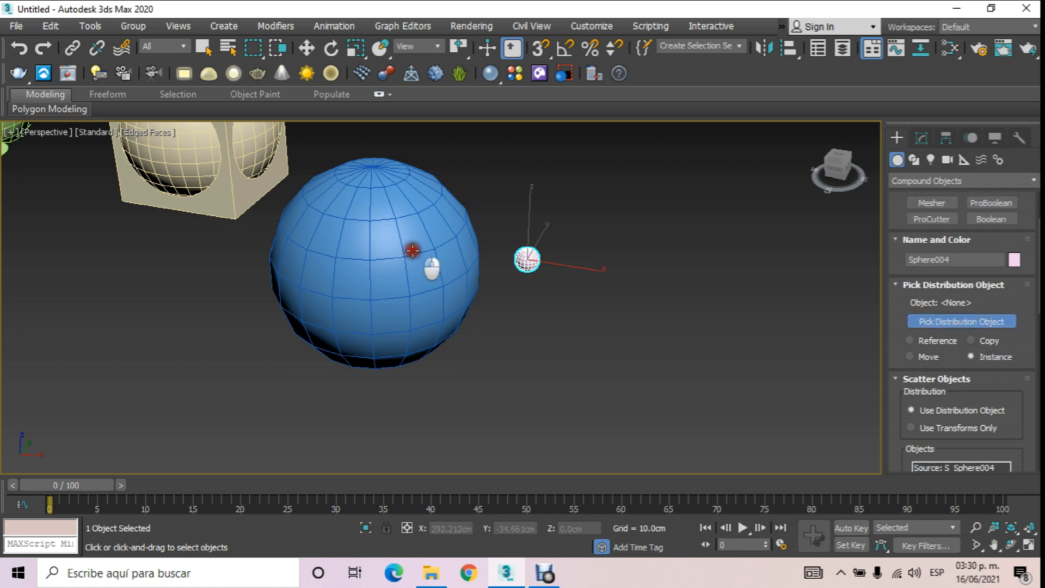
click(306, 48)
click(602, 327)
click(447, 269)
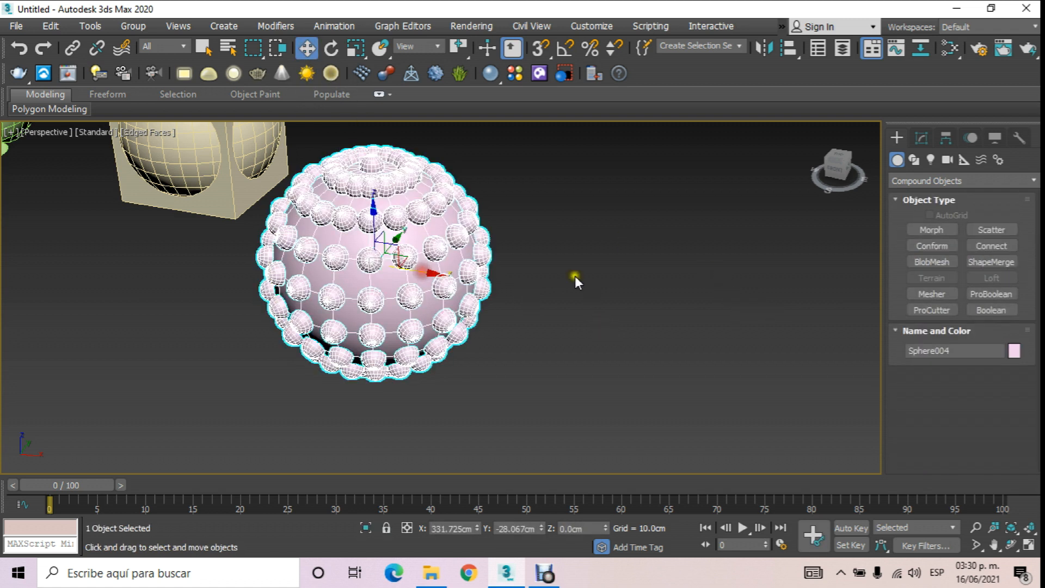
Undo the distribution of the small sphere over the large sphere
key(ctrl+z)
key(ctrl+z)
key(ctrl+z)
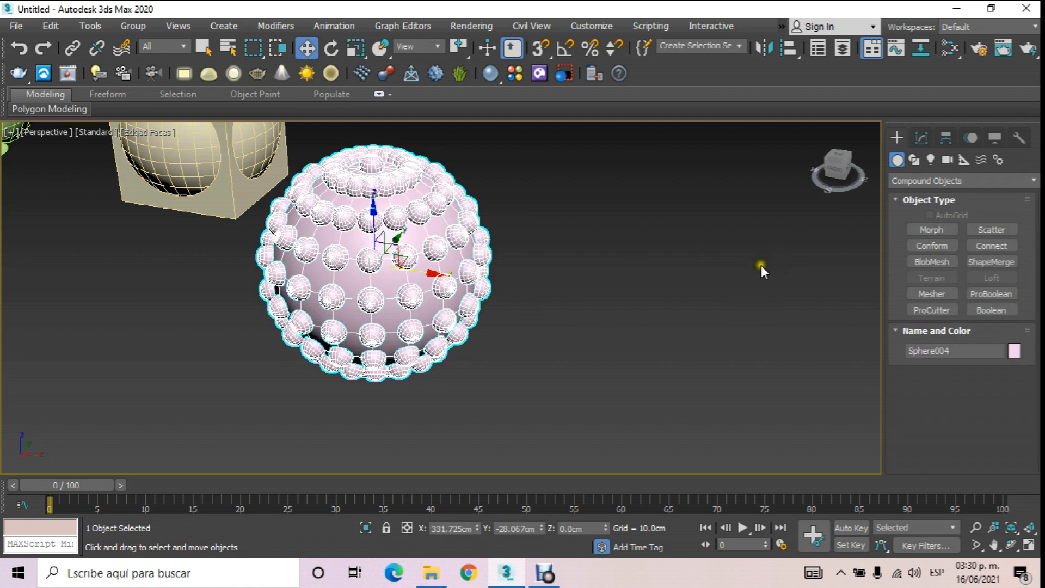
Set the large blue sphere's segments to 64, then deselect it
click(463, 245)
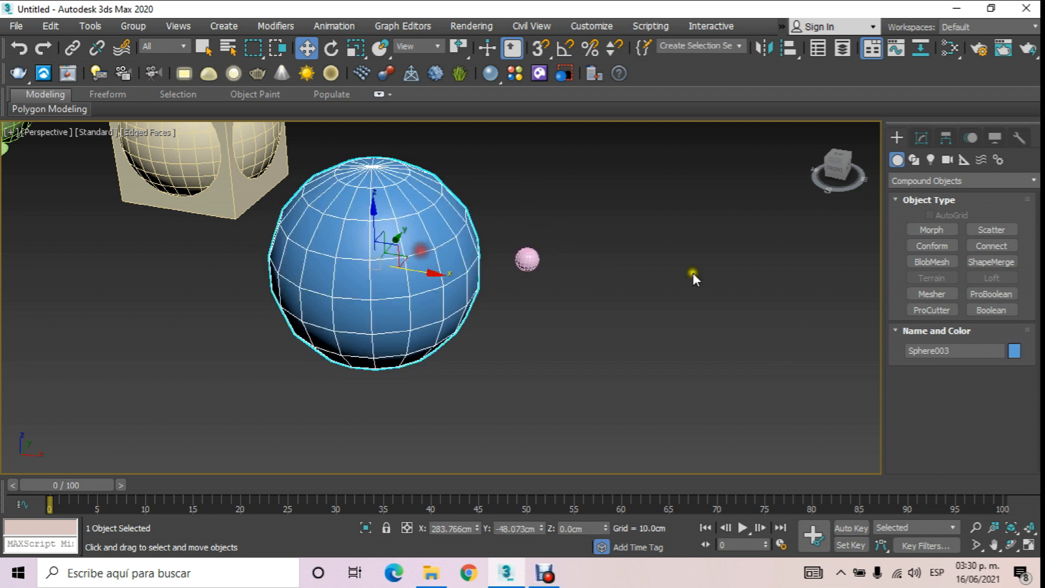
click(921, 138)
drag(928, 394, 927, 375)
click(980, 362)
text(64)
key(Return)
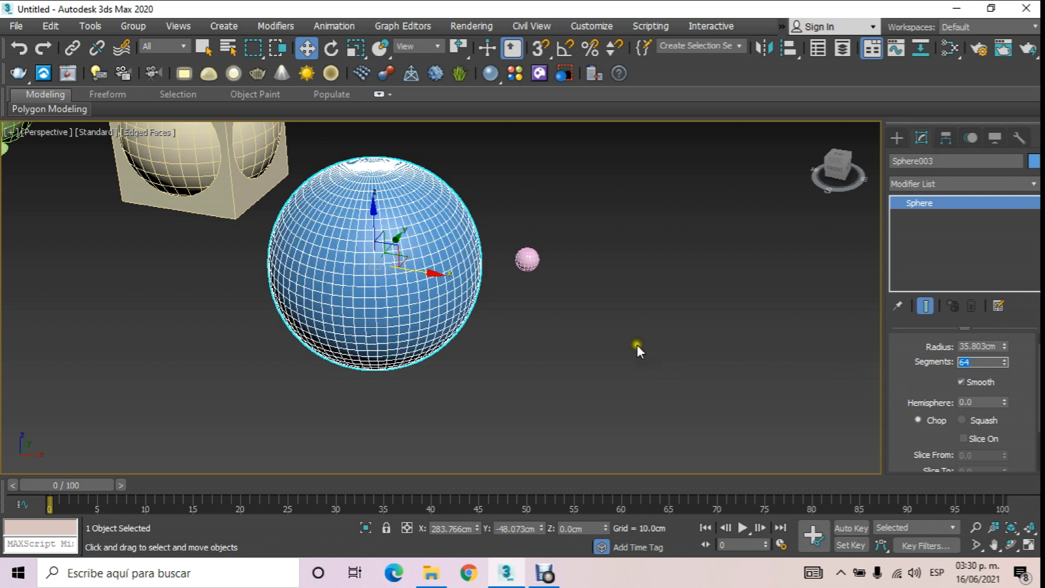
click(608, 322)
Scatter the small sphere over the 64-segment blue sphere by picking it as the distribution object, and inspect the surface
click(528, 263)
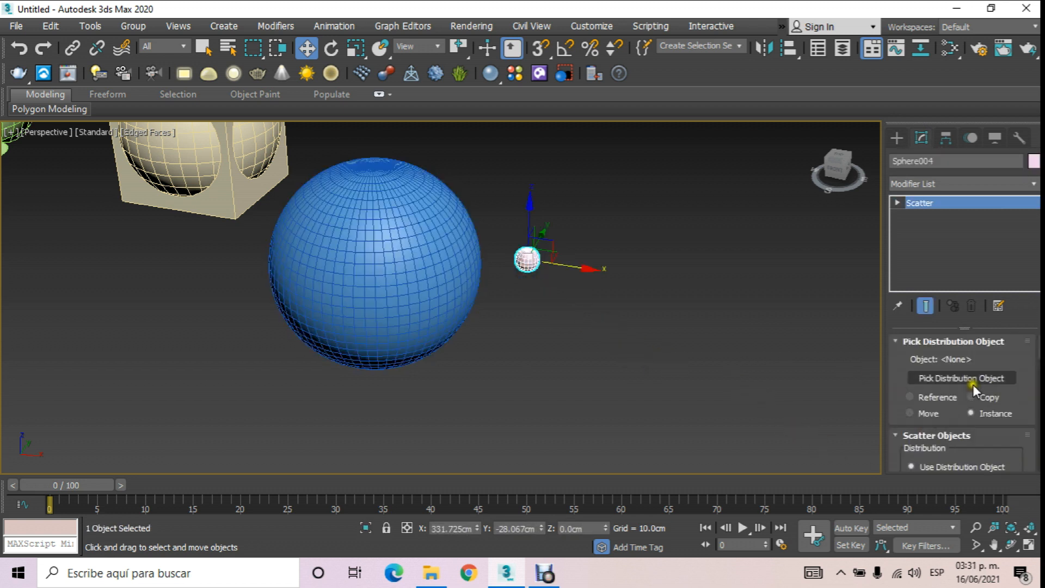
click(972, 379)
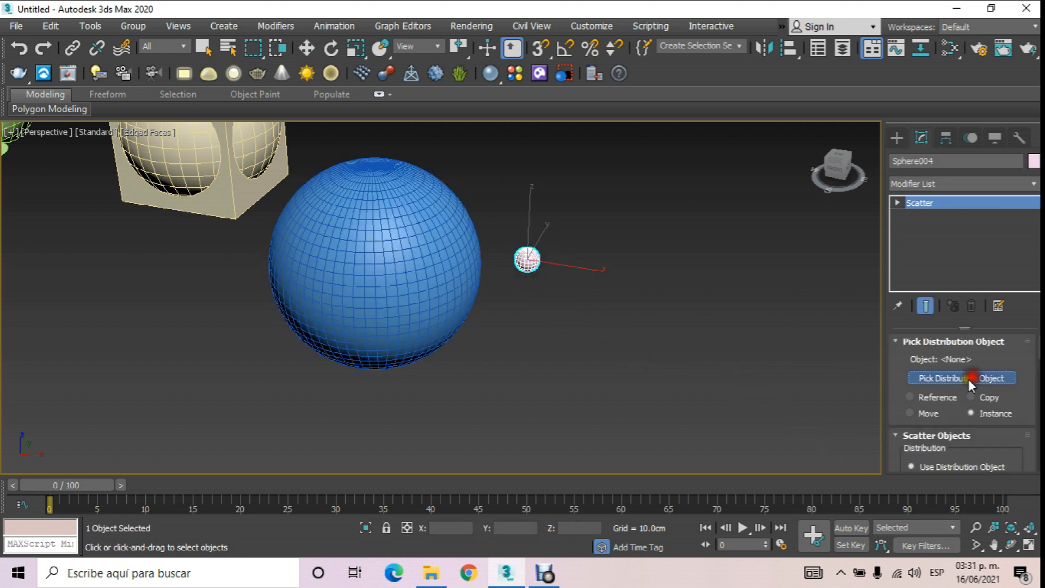
click(374, 264)
scroll(385, 236, up, 5)
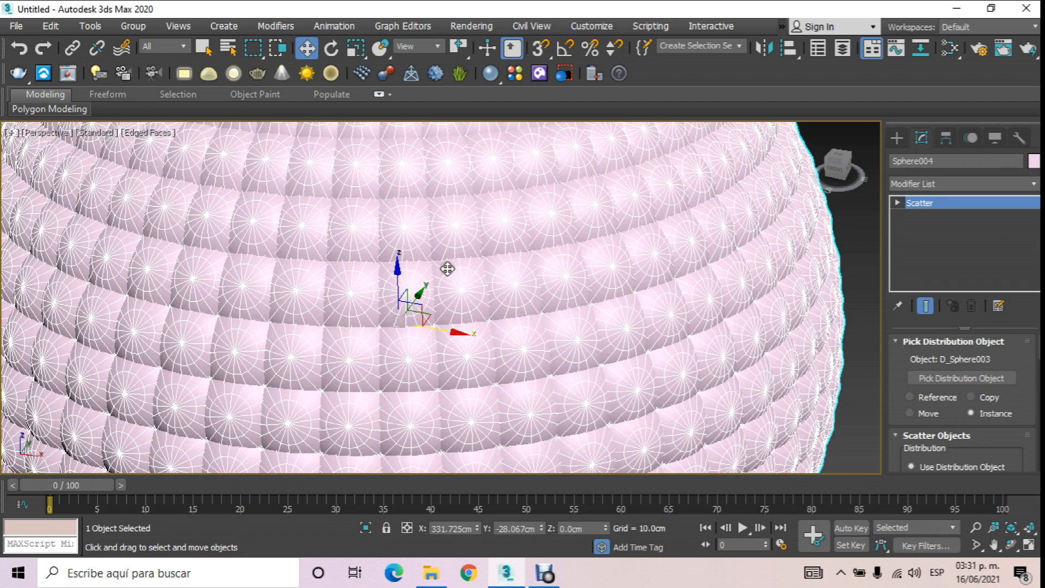
scroll(447, 268, down, 6)
scroll(455, 269, up, 4)
scroll(544, 338, down, 2)
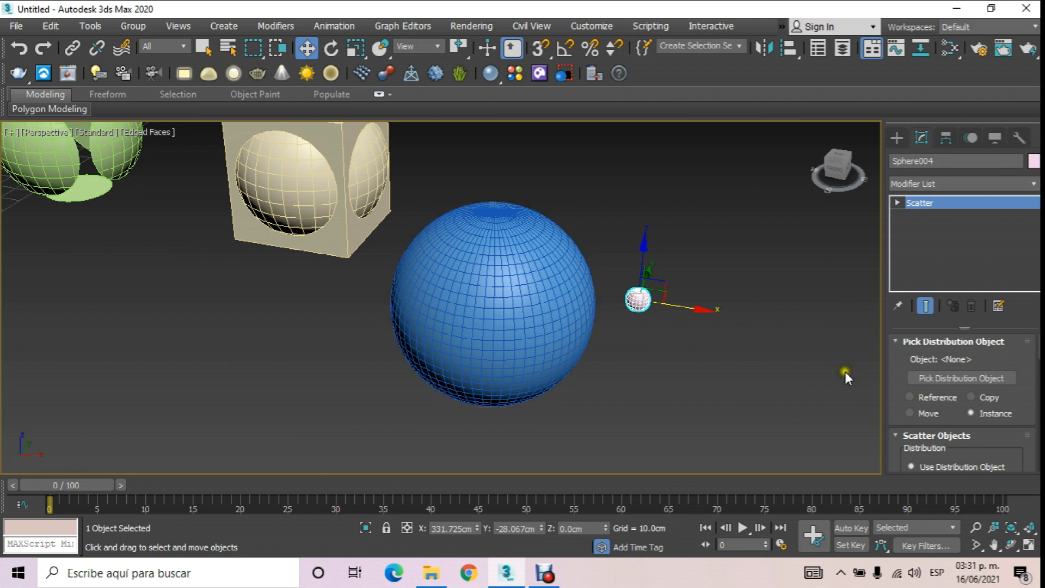
Scale the small pink sphere up uniformly to about one and a half times its size, and return to the Move tool
scroll(926, 381, down, 5)
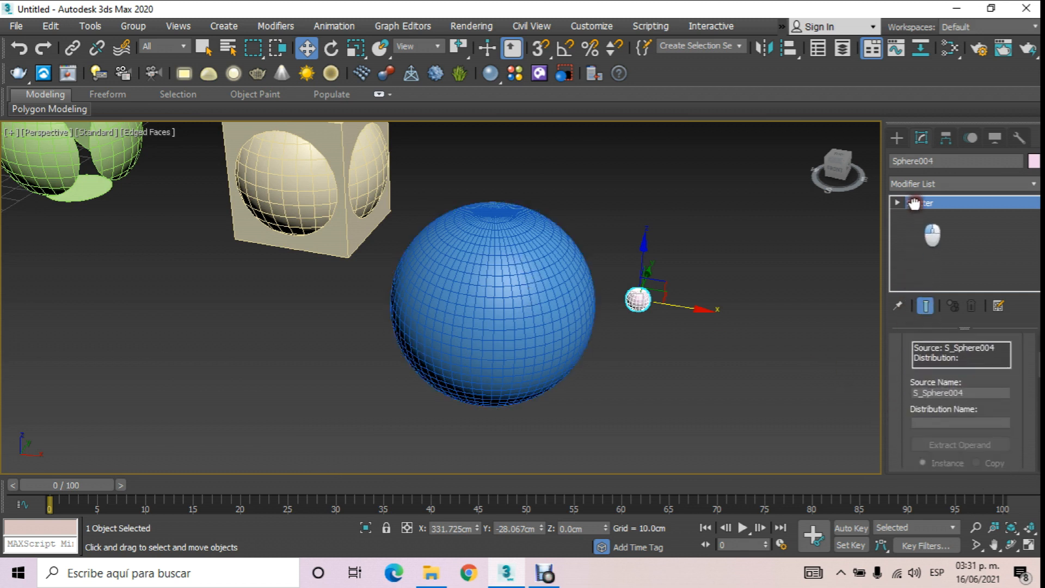
click(626, 321)
click(640, 296)
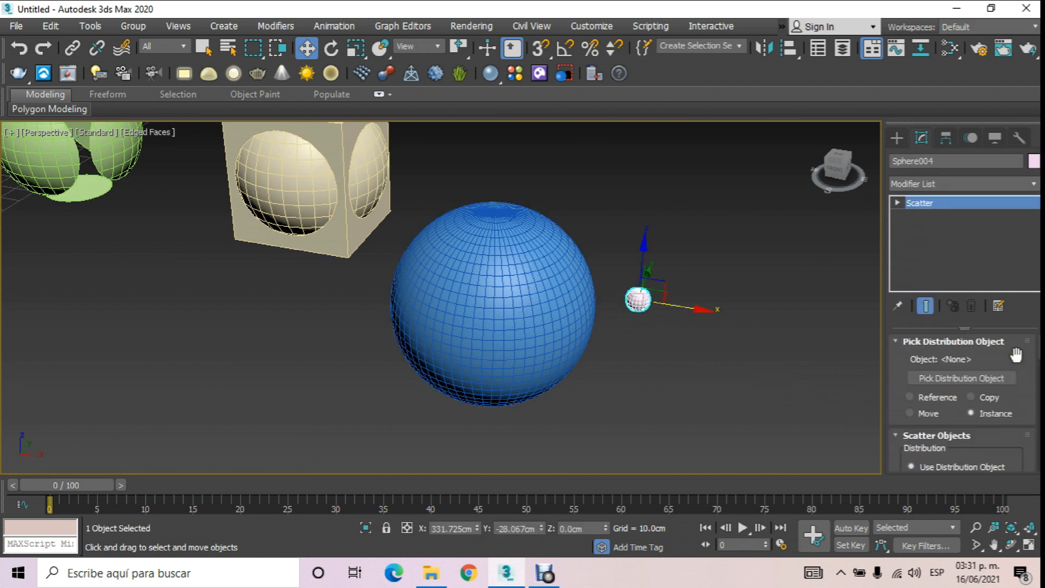
click(355, 48)
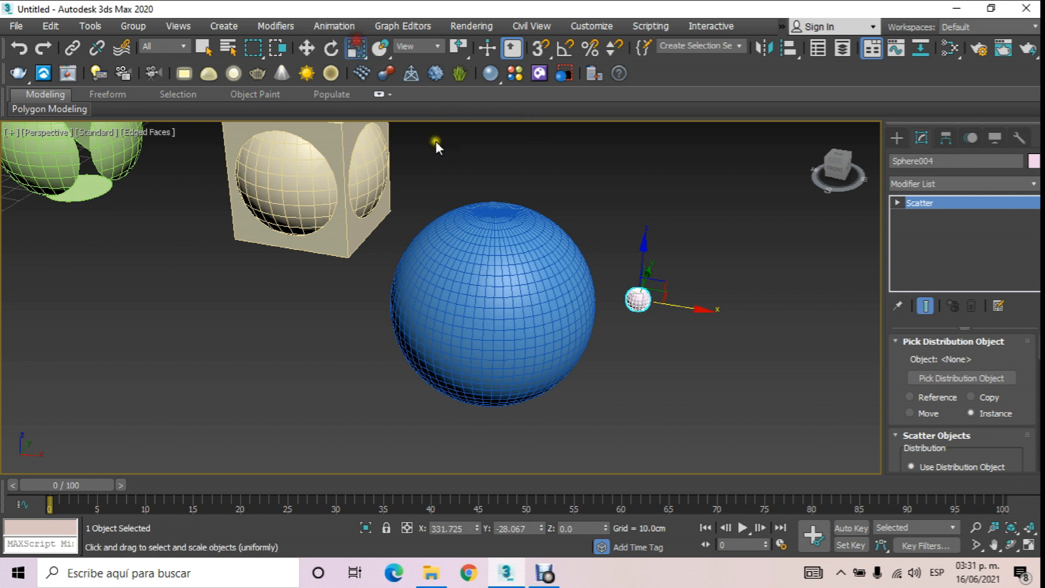
drag(661, 315, 649, 287)
click(306, 48)
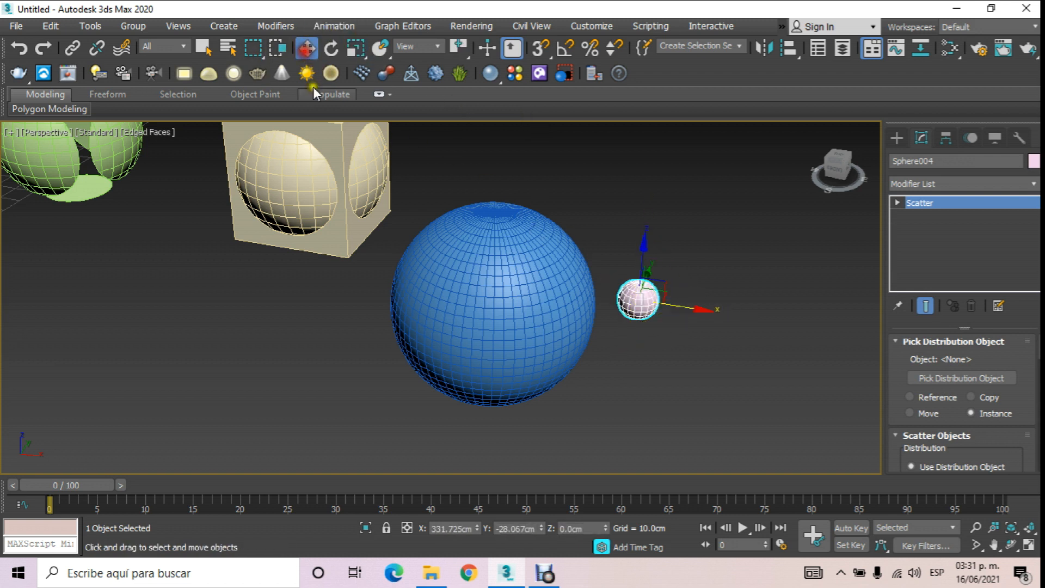
Try the Scatter with the enlarged small sphere over the 64-segment blue sphere, inspect the surface, and undo the distribution
click(954, 384)
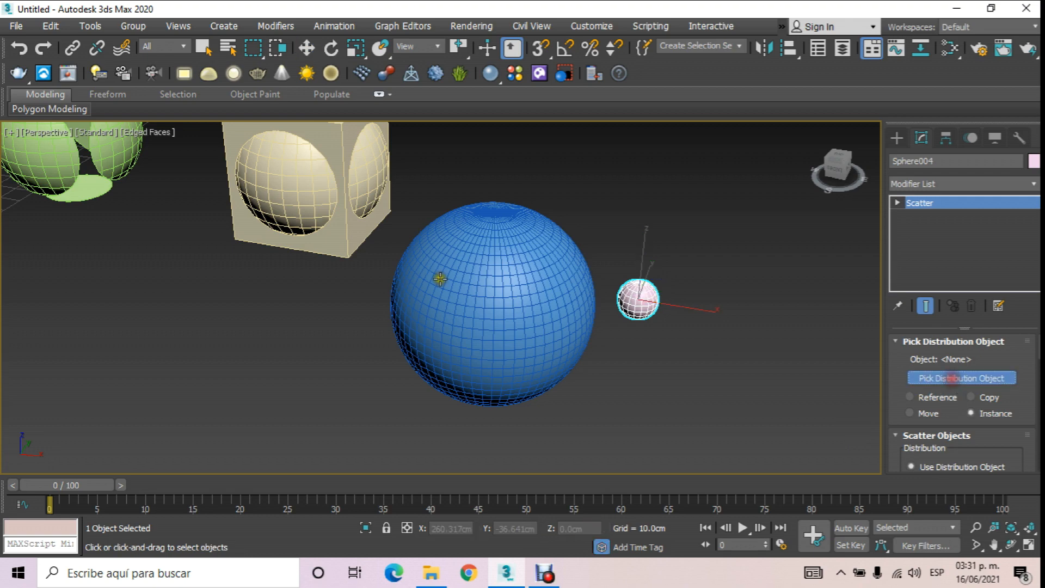
click(468, 265)
scroll(495, 319, up, 6)
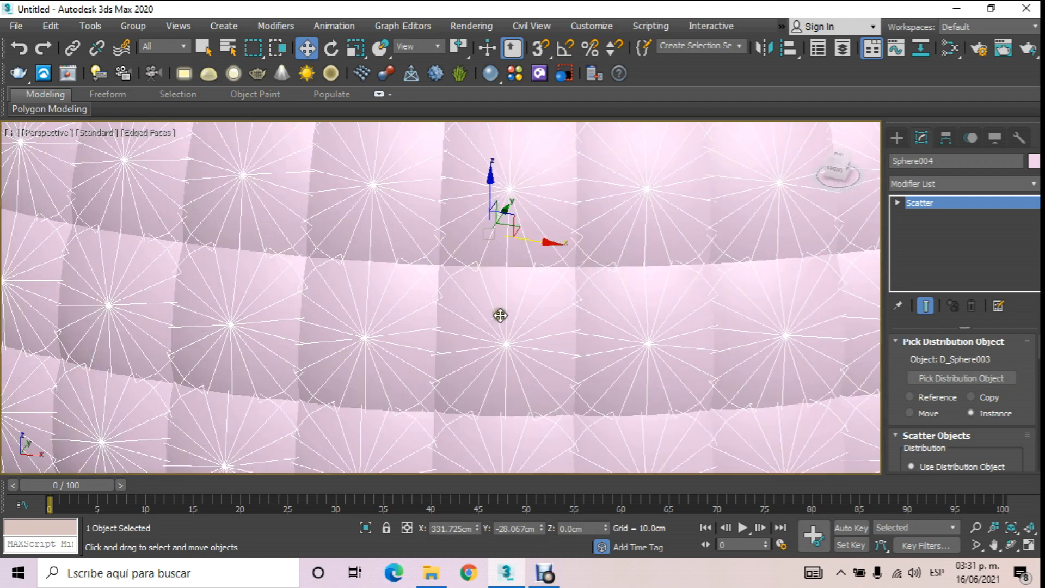
scroll(498, 314, down, 4)
scroll(500, 314, down, 3)
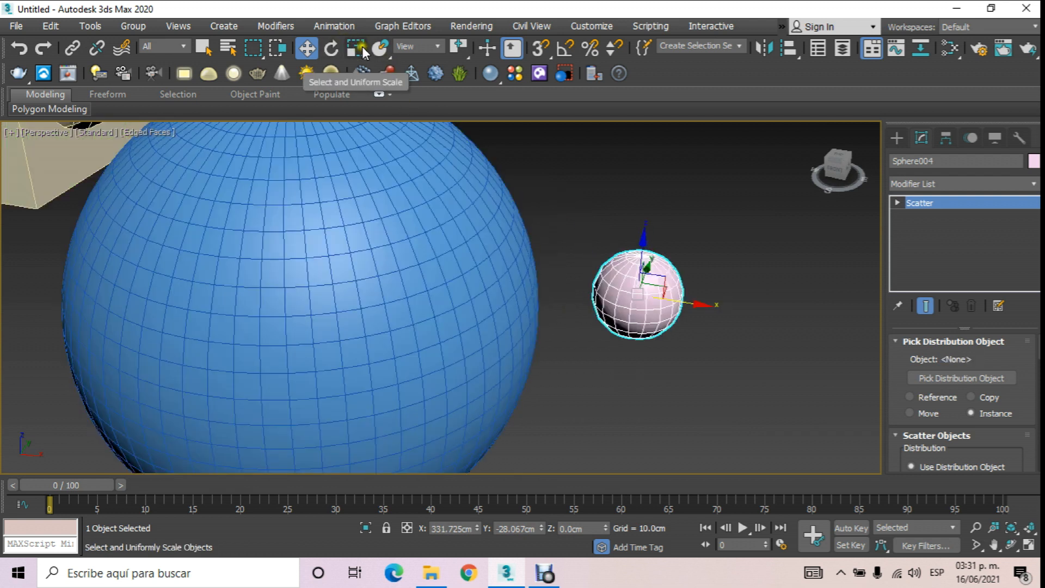
Scale the small pink sphere down uniformly and return to the Move tool
click(357, 48)
drag(642, 305, 645, 329)
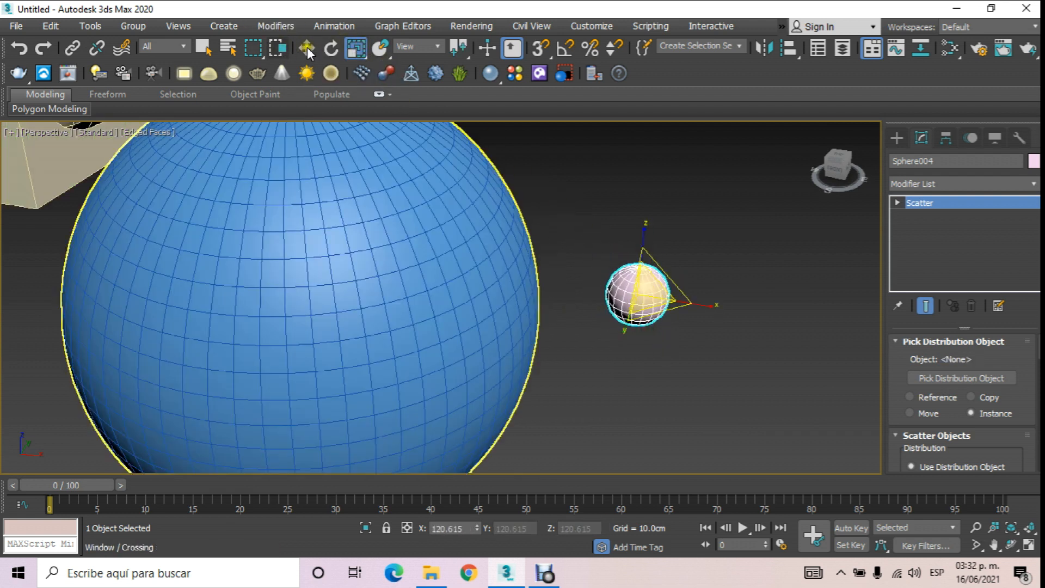
key(w)
Lower the large blue sphere's segment count, then deselect it
click(350, 205)
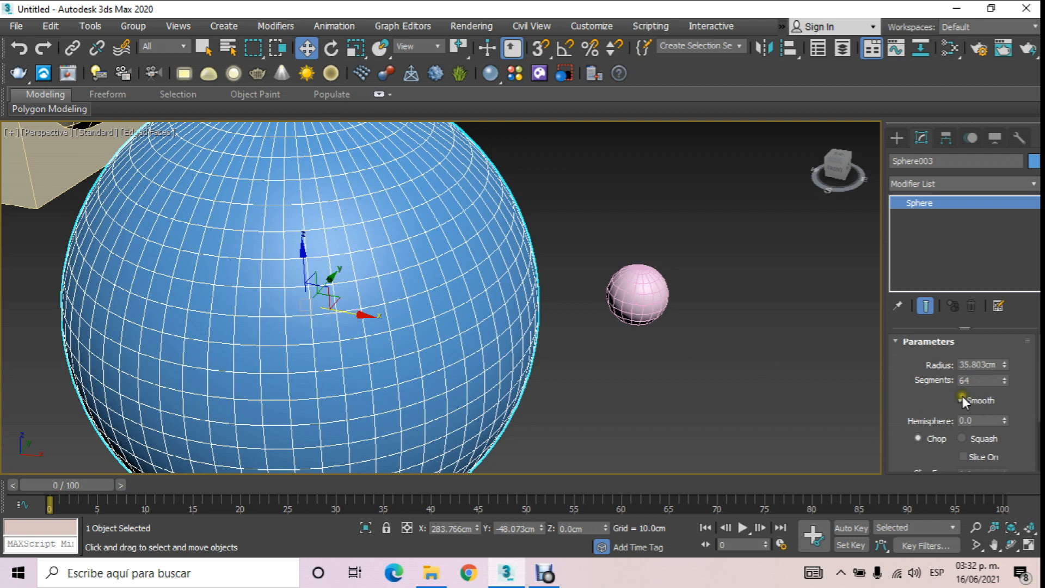
drag(982, 377, 938, 384)
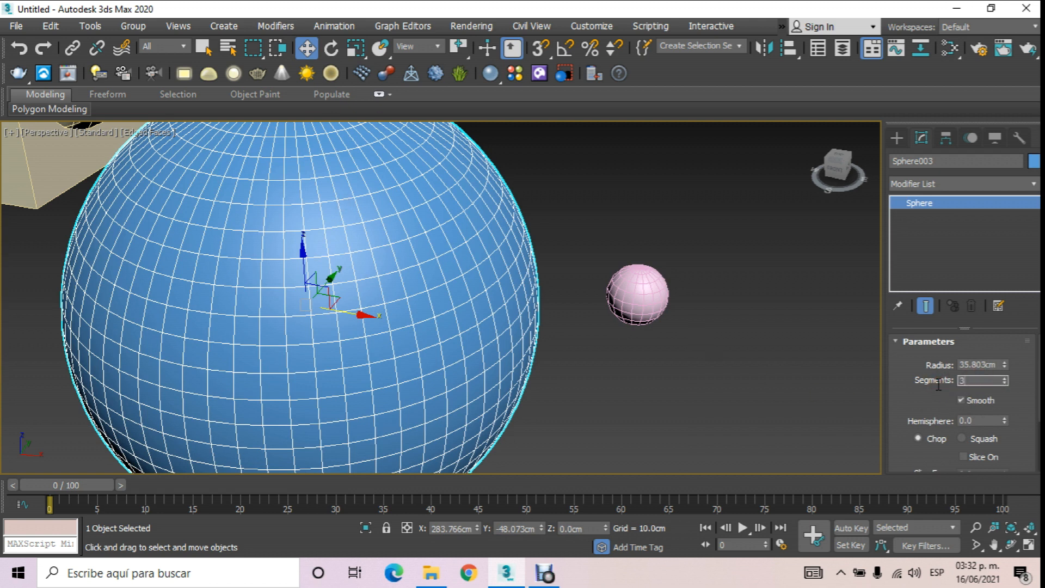
click(568, 239)
Scatter the small pink sphere over the blue sphere by picking it as the distribution object, and inspect the result from several angles
click(656, 291)
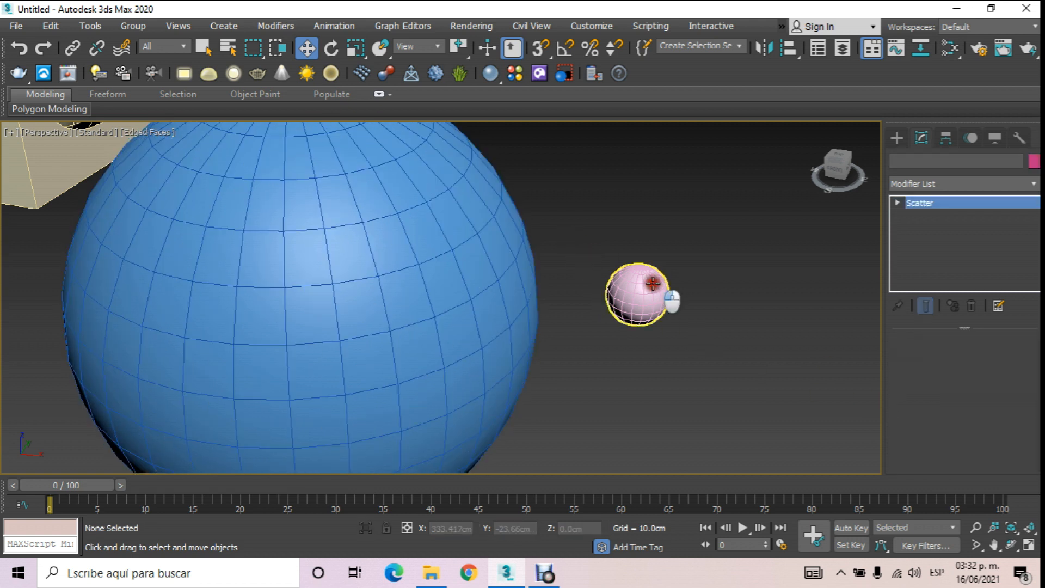
scroll(653, 284, down, 3)
click(960, 377)
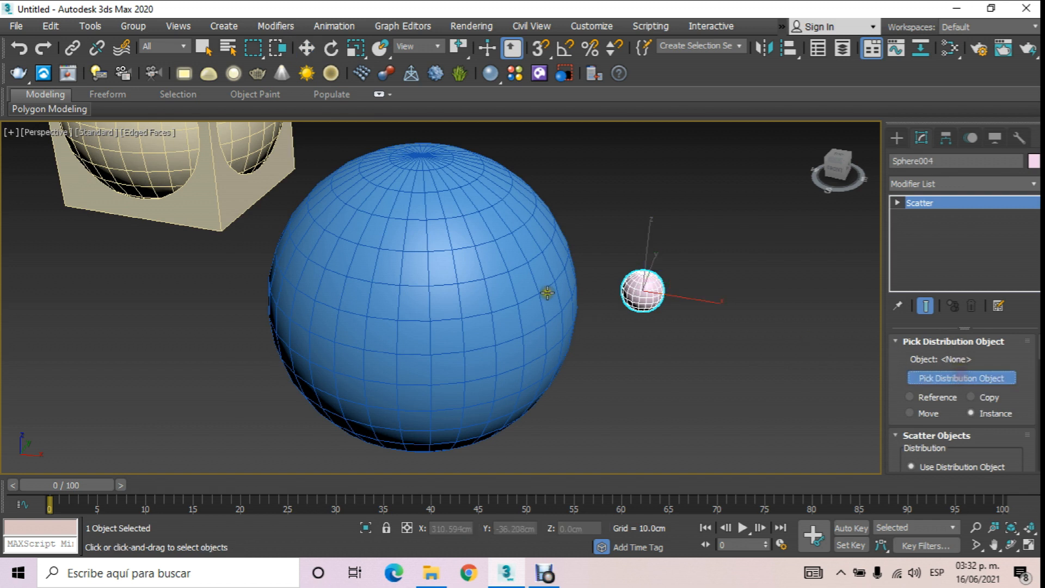
click(546, 293)
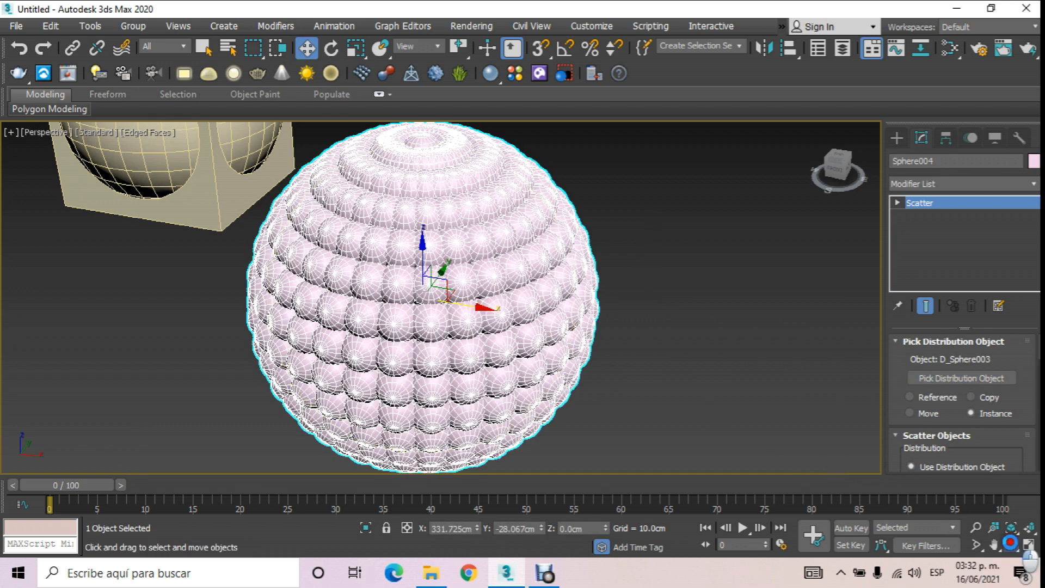
click(1011, 544)
drag(452, 309, 486, 287)
scroll(486, 287, down, 5)
scroll(485, 287, up, 3)
click(306, 48)
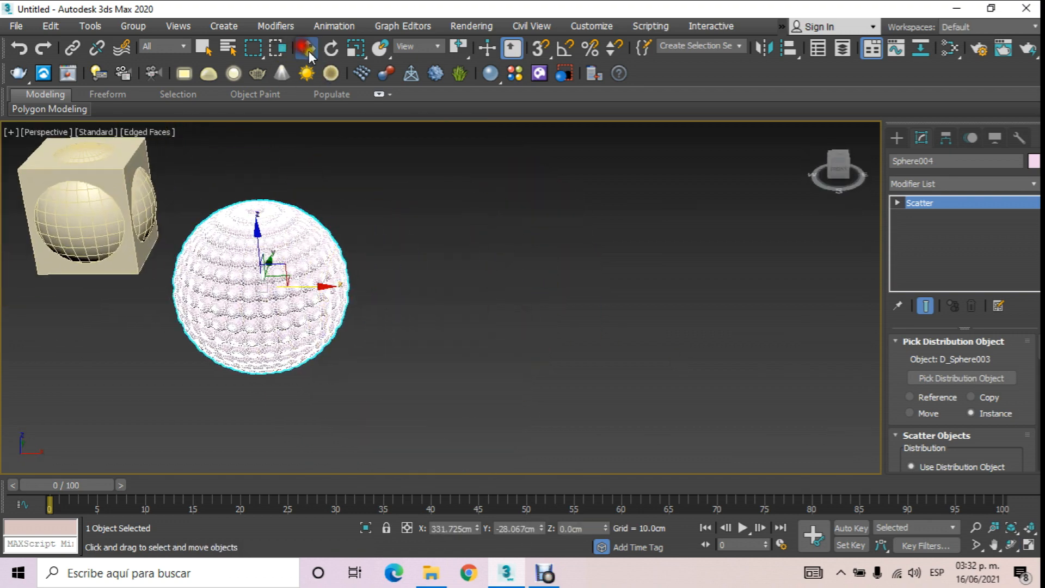
Create a plane about 180 cm long and 137 cm wide beside the scattered sphere, with 8 length and 8 width segments
click(896, 138)
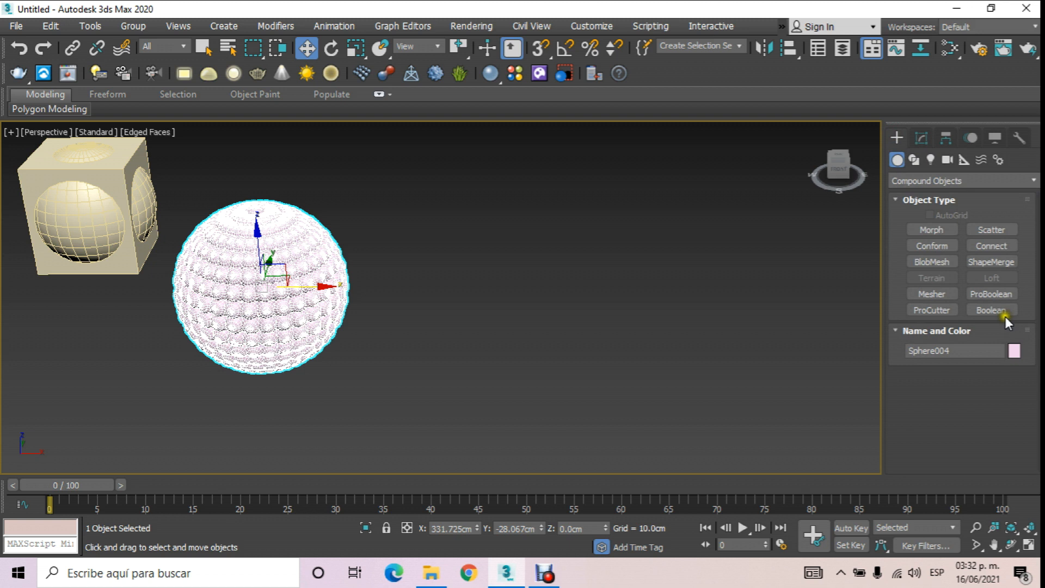
click(905, 180)
click(926, 189)
click(991, 293)
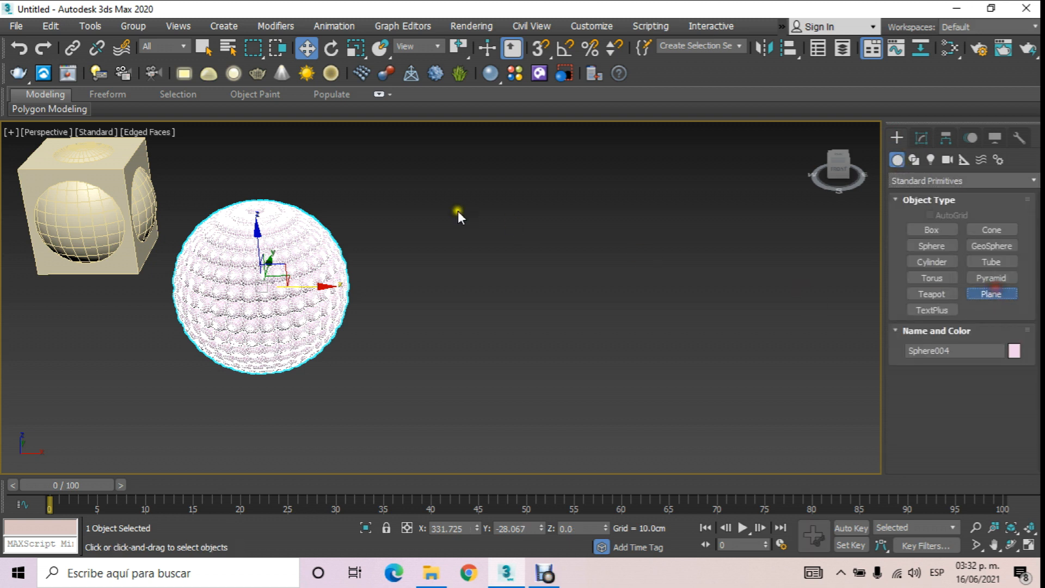
drag(394, 245, 761, 447)
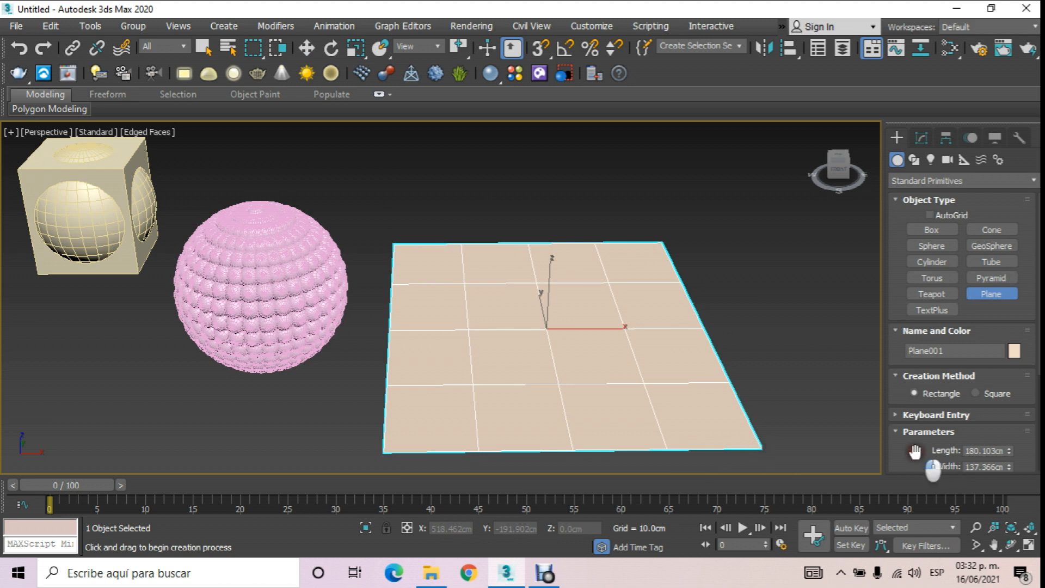
drag(915, 451, 917, 293)
drag(979, 336, 915, 349)
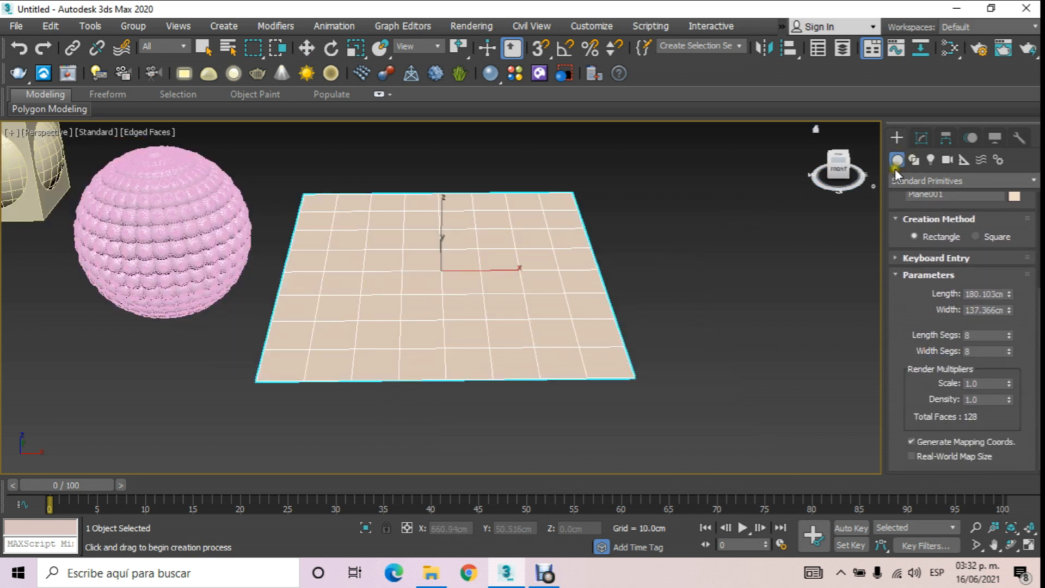
Place an AEC Extended foliage plant from the plant library near one corner of the plane
click(912, 182)
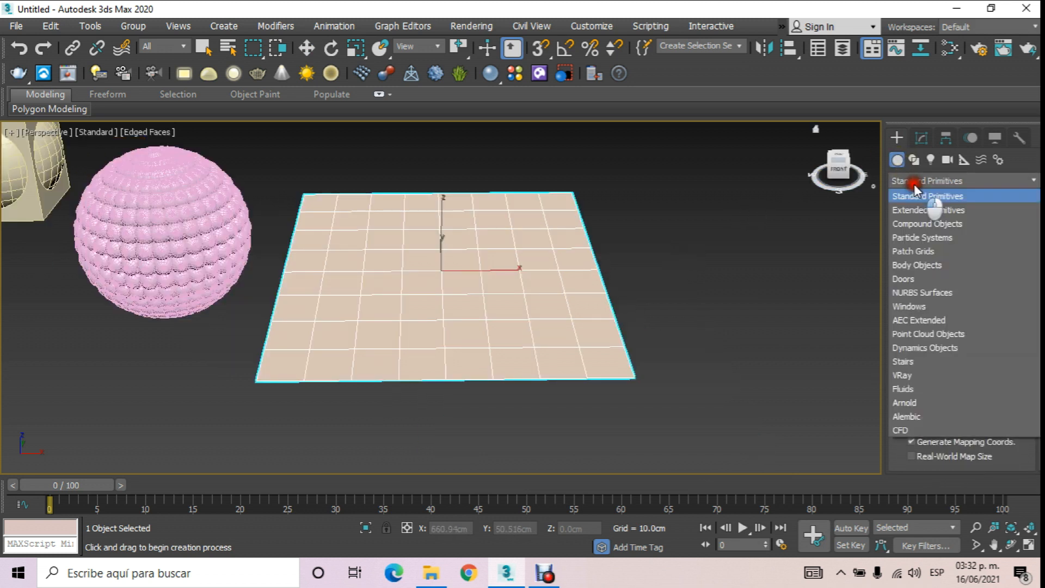
click(922, 319)
click(931, 230)
drag(1010, 398, 1004, 471)
click(937, 402)
click(566, 341)
scroll(640, 367, up, 3)
click(306, 48)
drag(541, 268, 383, 272)
click(1011, 544)
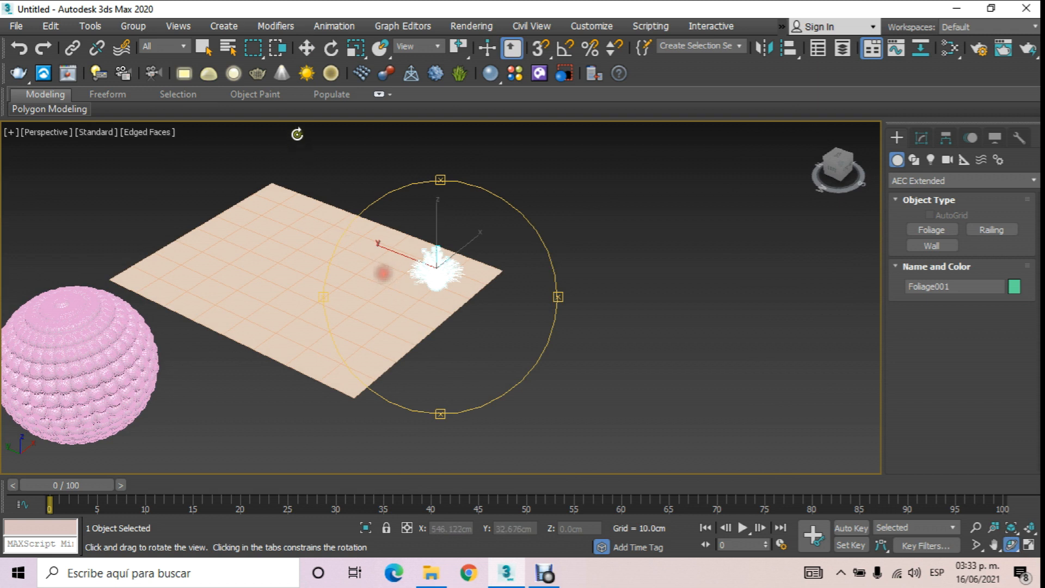
click(308, 48)
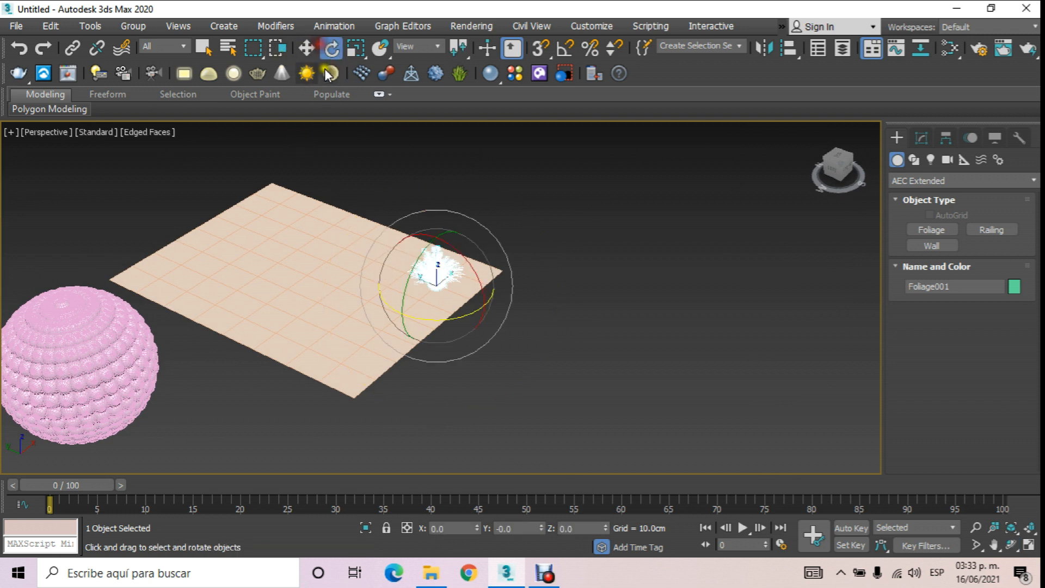
click(337, 266)
scroll(430, 327, up, 5)
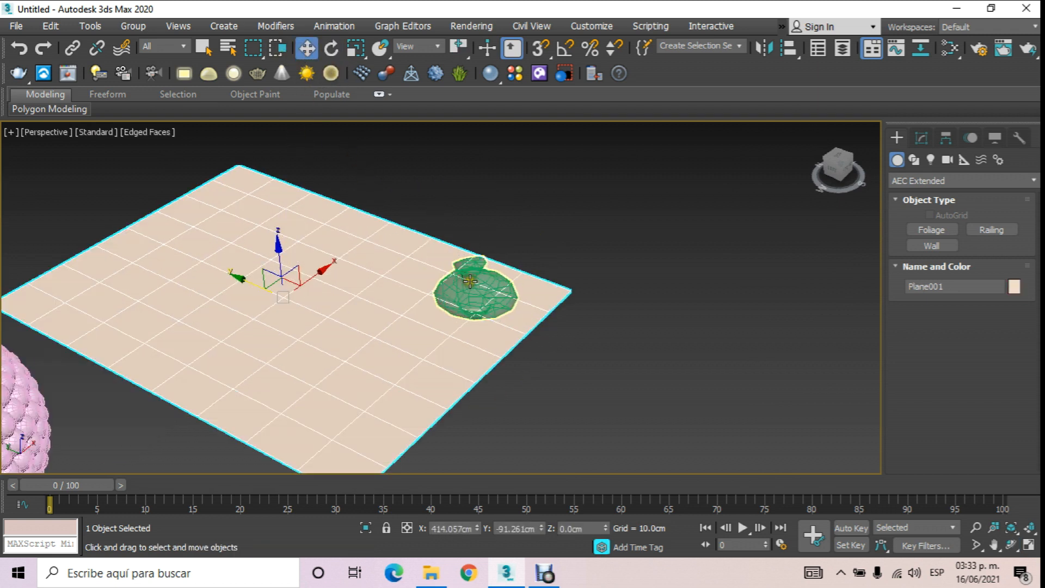
Scatter the foliage plant over the plane as the distribution object, distributing it using All Vertices
click(468, 279)
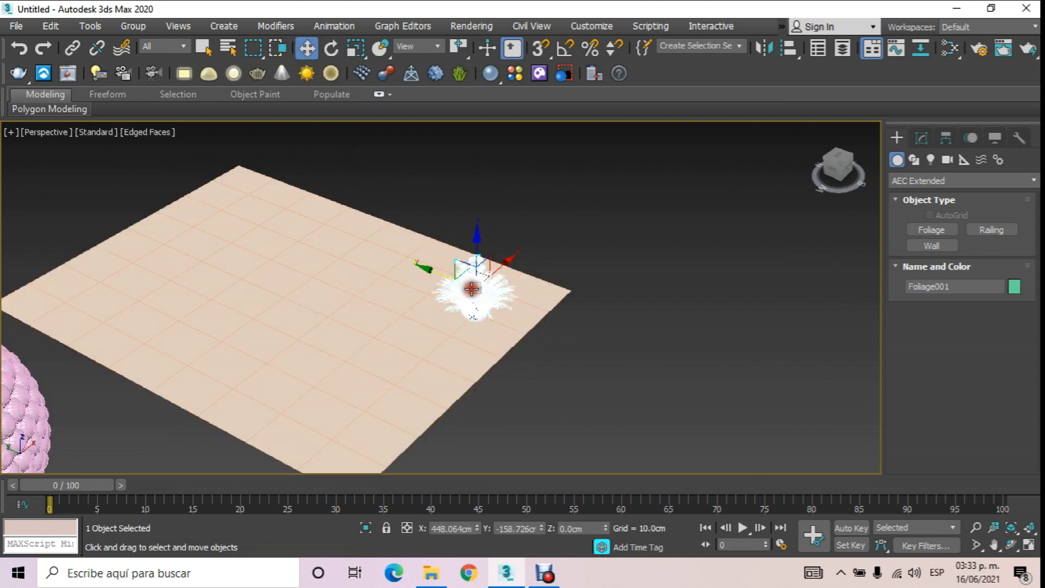
click(900, 179)
click(915, 224)
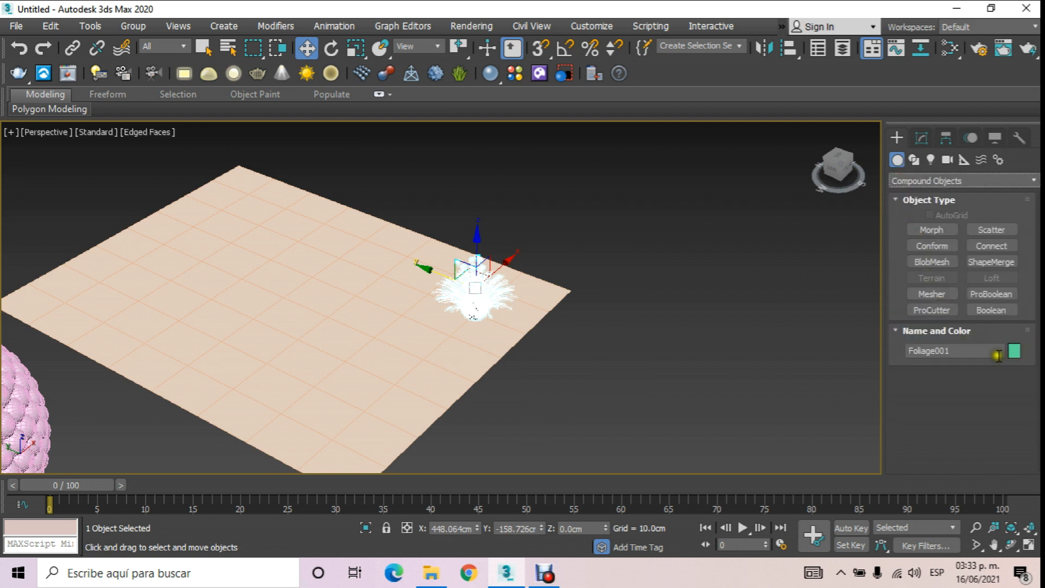
click(1012, 229)
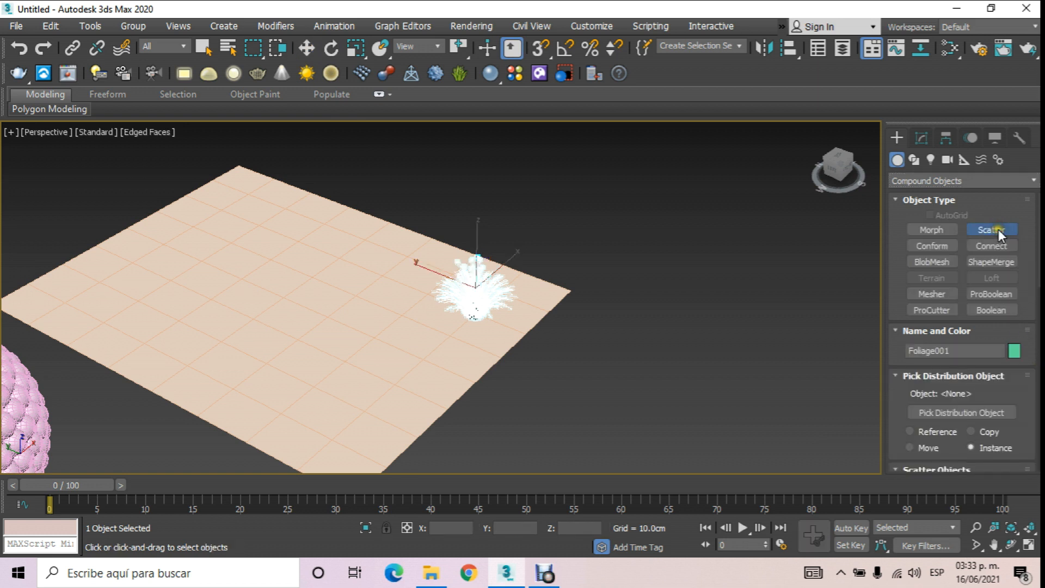
click(985, 412)
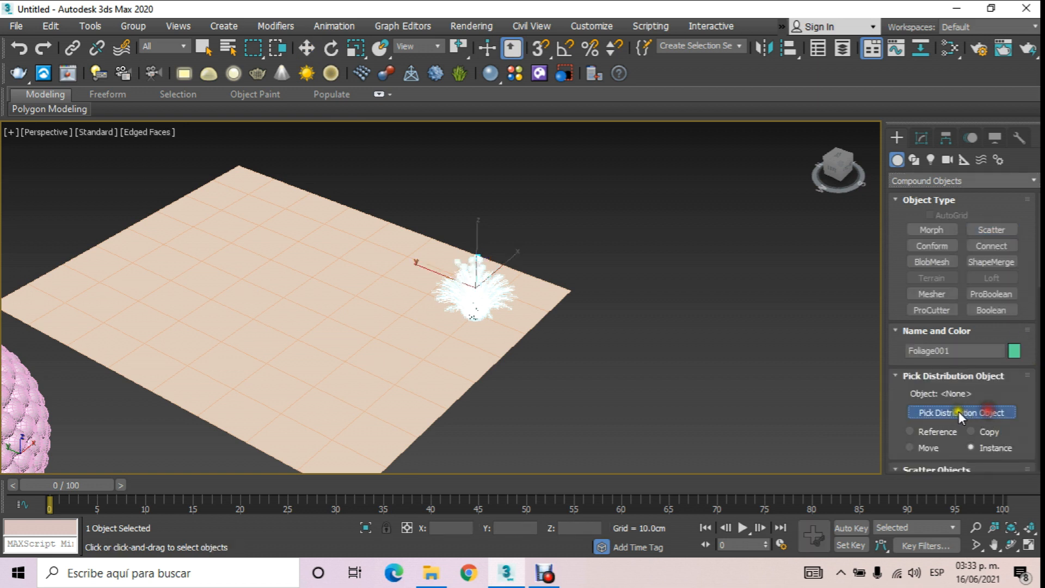
drag(893, 418, 890, 252)
scroll(893, 304, down, 5)
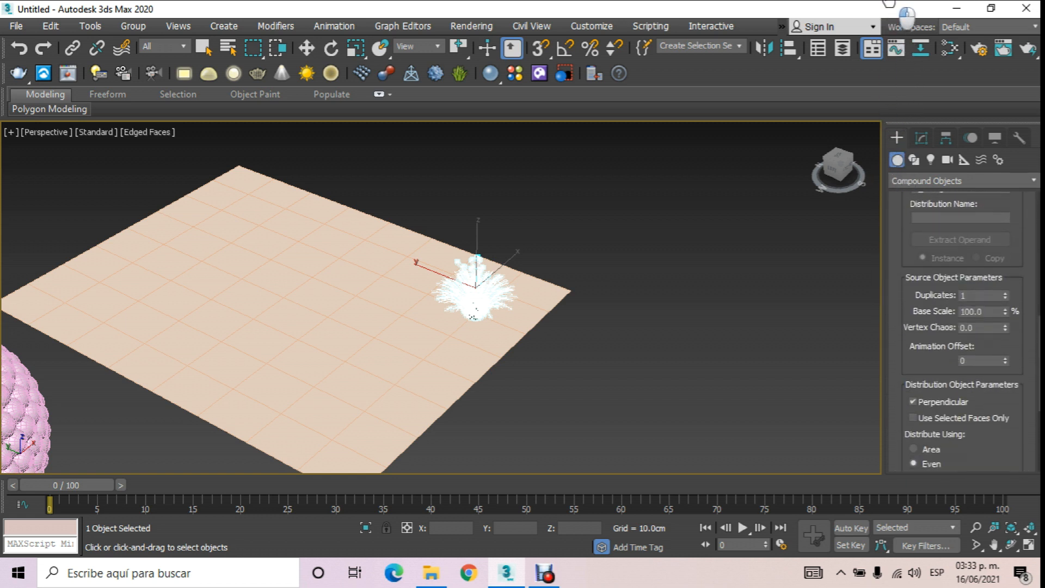
drag(897, 369, 903, 255)
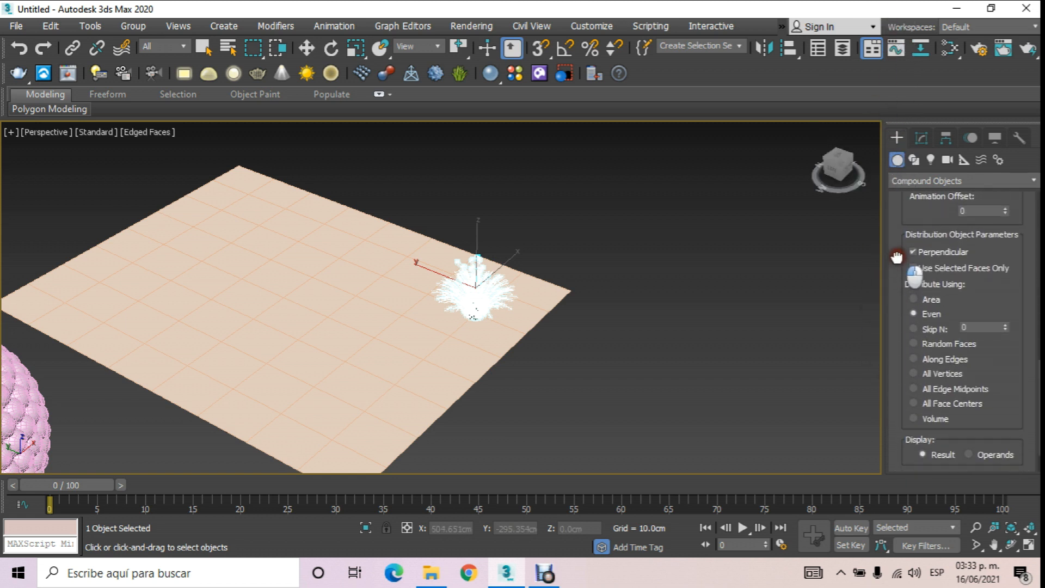
click(943, 370)
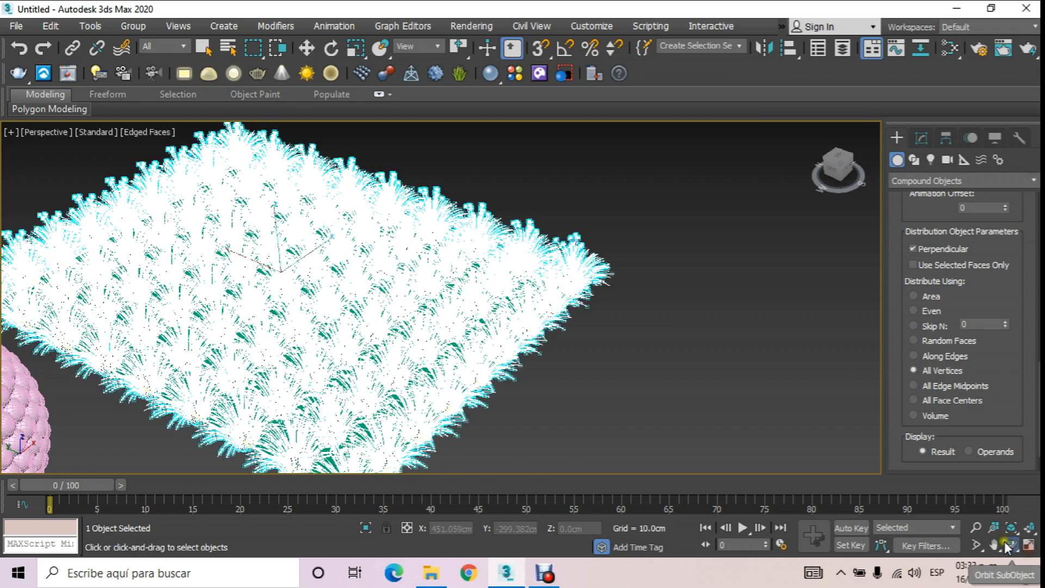
Examine the foliage scattered across the plane from different angles and distances, with nothing selected
key(ctrl+r)
drag(559, 331, 341, 317)
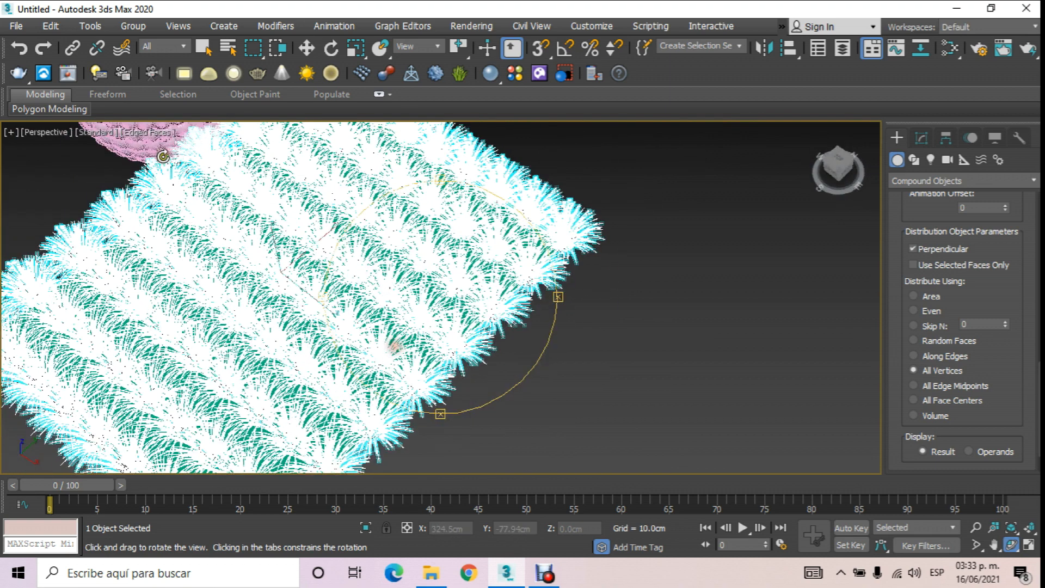
drag(485, 296, 517, 294)
scroll(487, 246, down, 6)
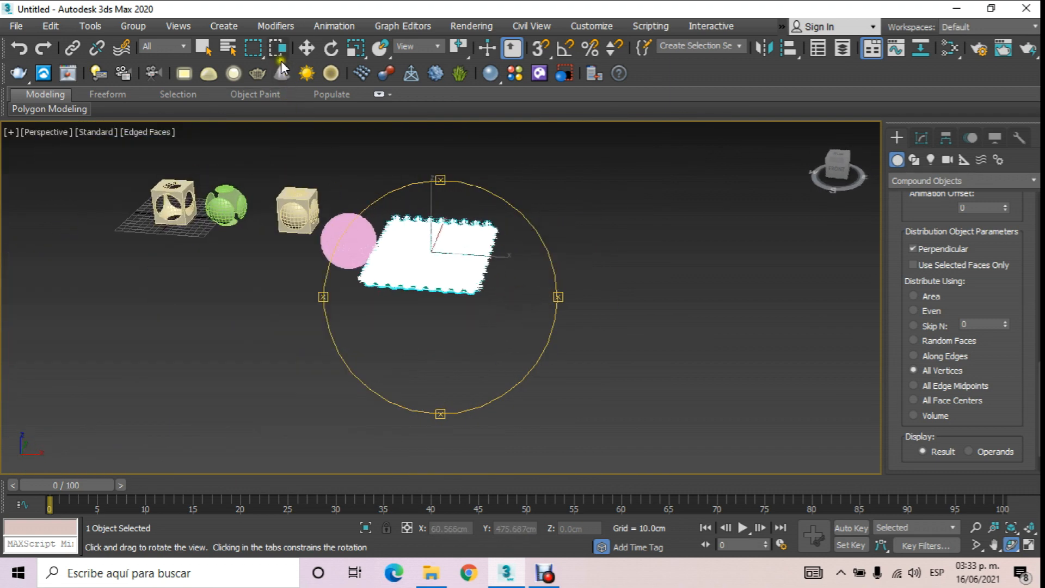
click(307, 56)
click(433, 212)
scroll(433, 245, up, 10)
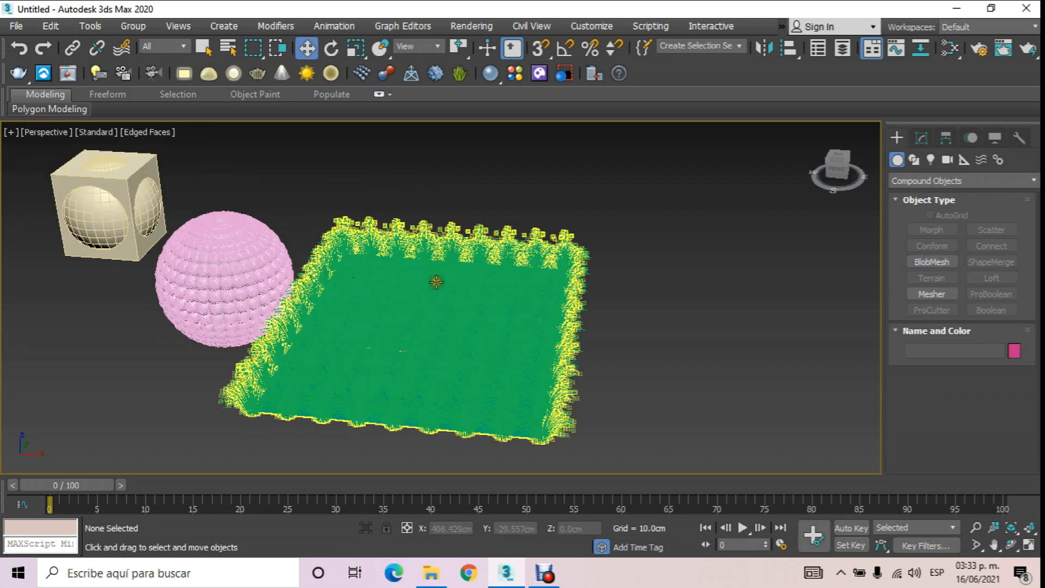
scroll(443, 305, down, 10)
scroll(522, 339, up, 2)
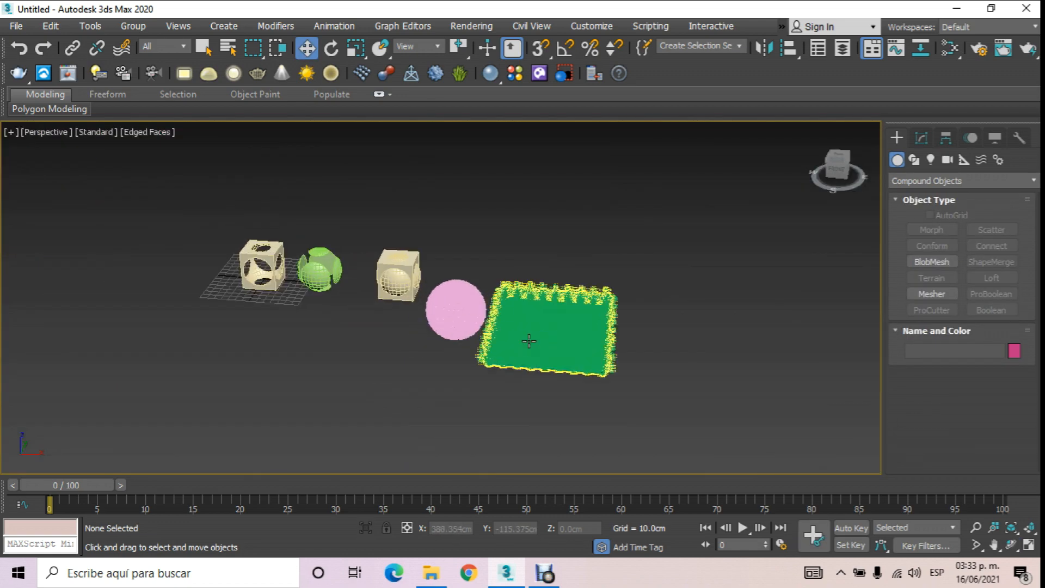
Delete all objects in the scene and center the view on the empty grid
drag(223, 194, 677, 420)
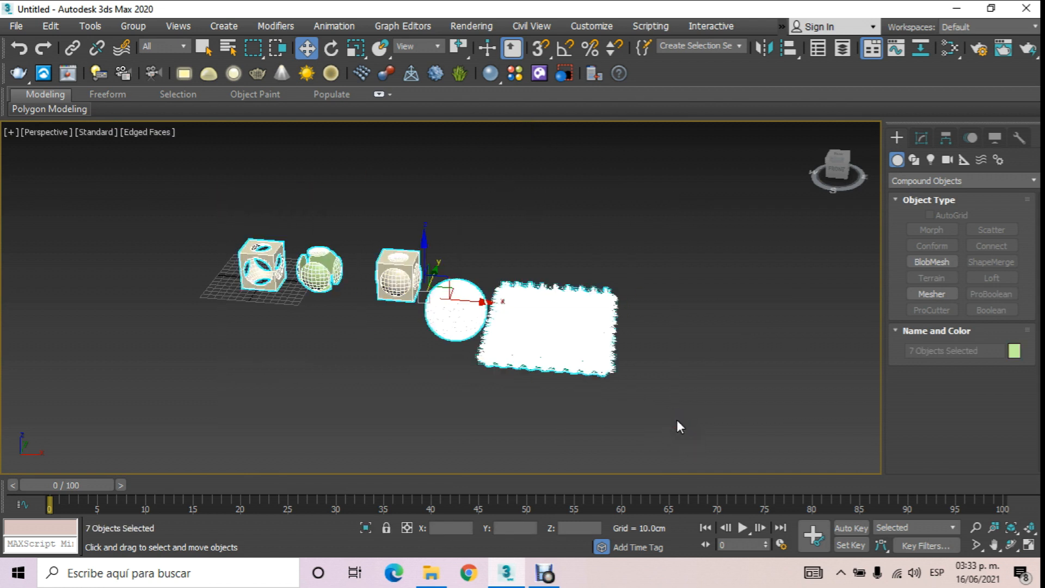
key(Delete)
middle_drag(451, 254, 549, 271)
scroll(401, 299, up, 4)
middle_drag(382, 299, 463, 305)
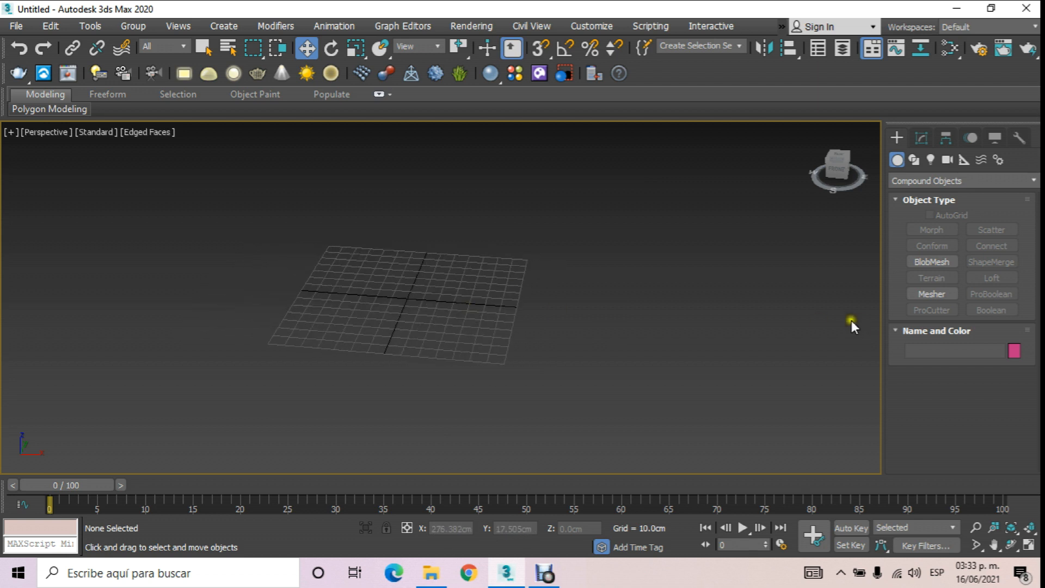
Create a standard primitive sphere near the grid's center, at about X -2.5 cm and Y 7.8 cm
click(920, 181)
click(918, 195)
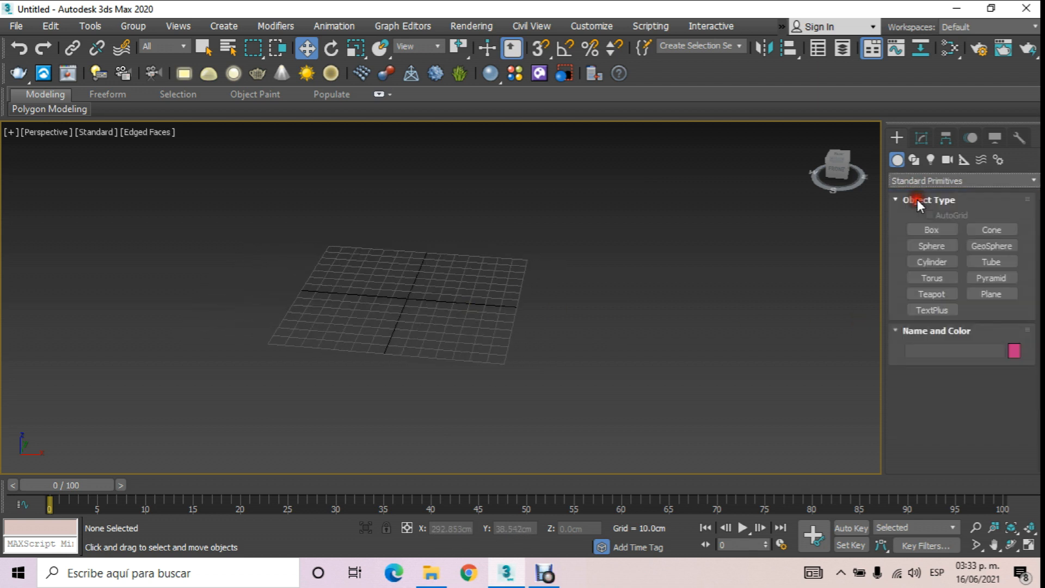
click(894, 160)
click(930, 247)
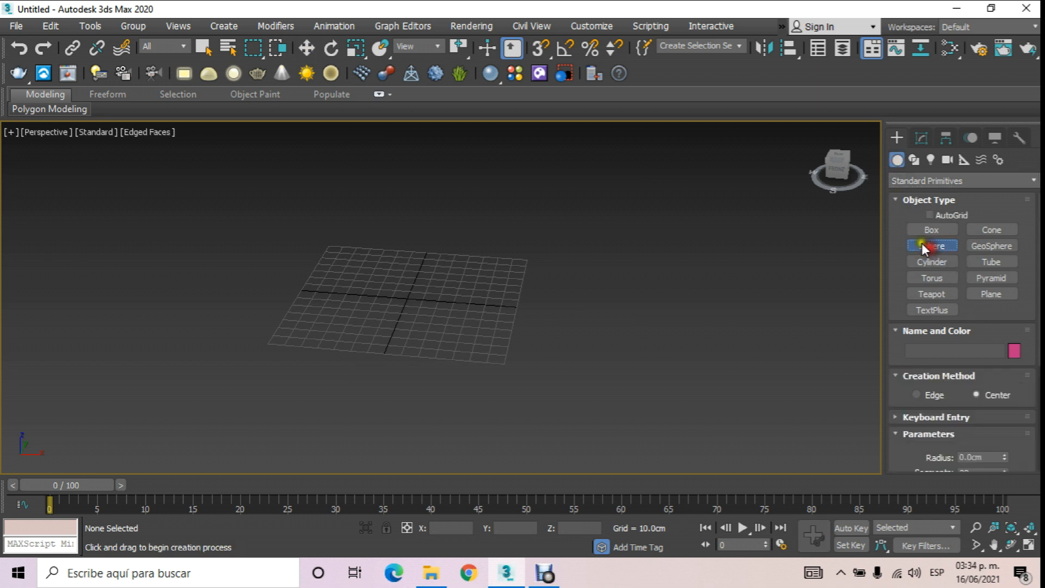
drag(405, 293, 435, 304)
Move the sphere up above the grid in the Front view, to about X 0.3 cm and Z 17.5 cm
click(305, 47)
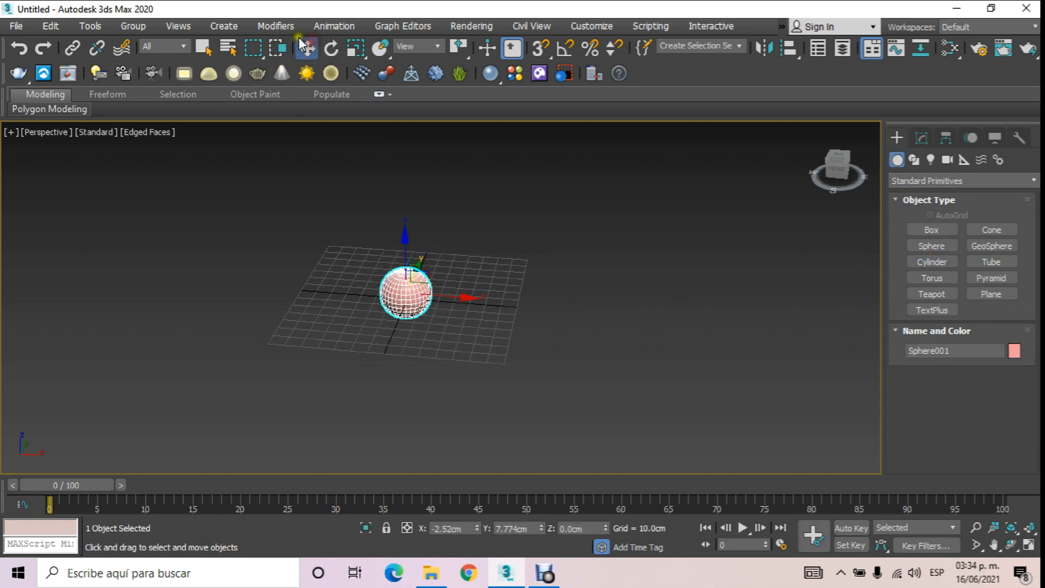
key(f)
scroll(315, 269, down, 6)
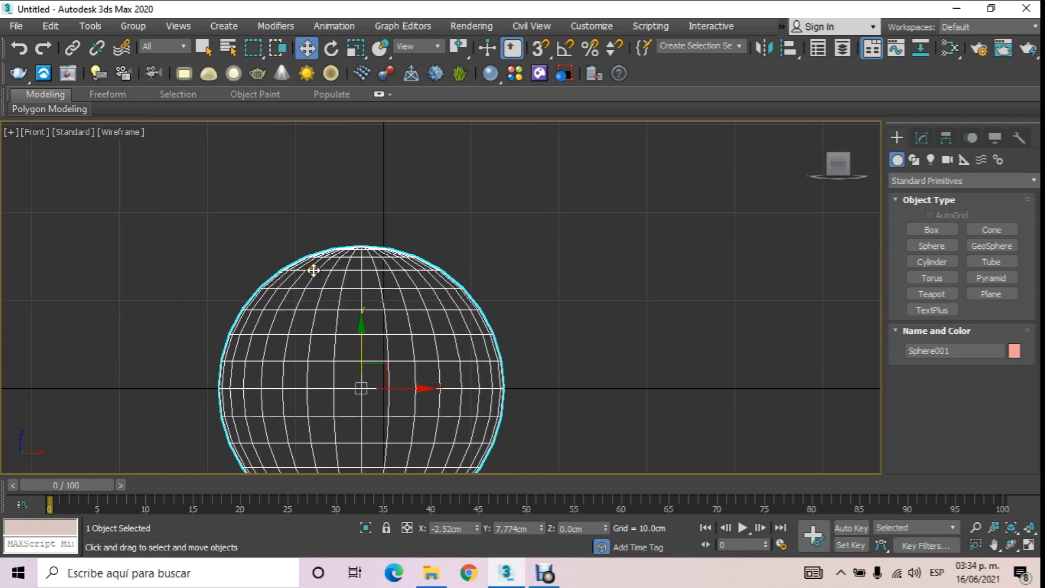
drag(351, 308, 375, 295)
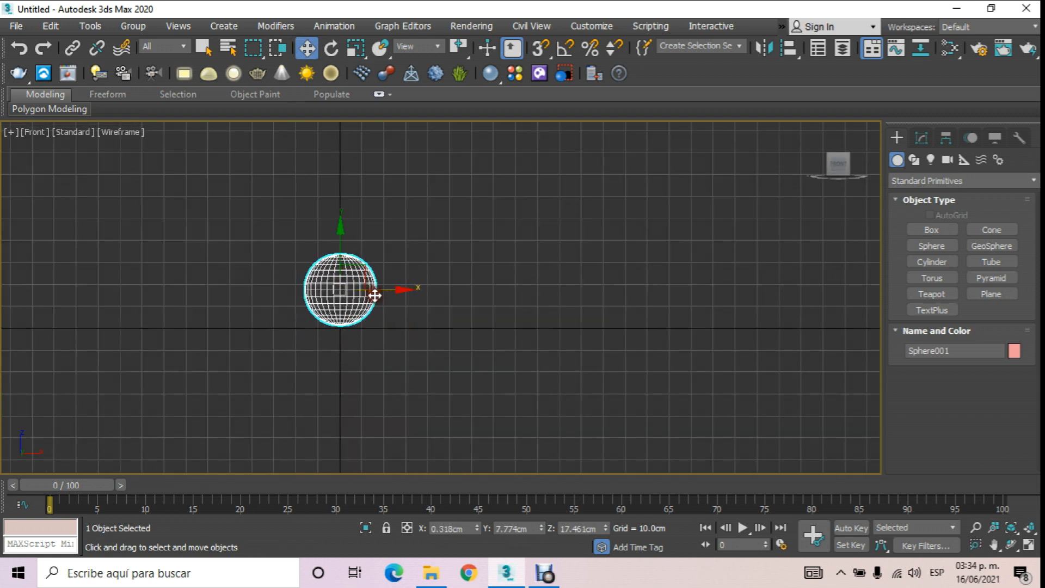
Create a plane about 286 cm long and 270 cm wide beneath the sphere in the Perspective view
key(p)
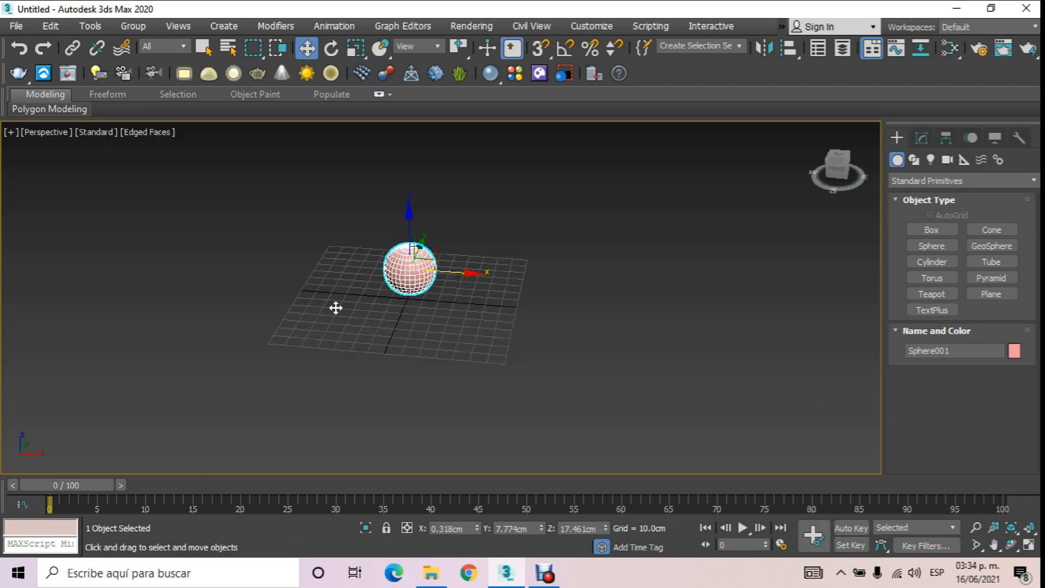
click(991, 294)
drag(204, 214, 524, 483)
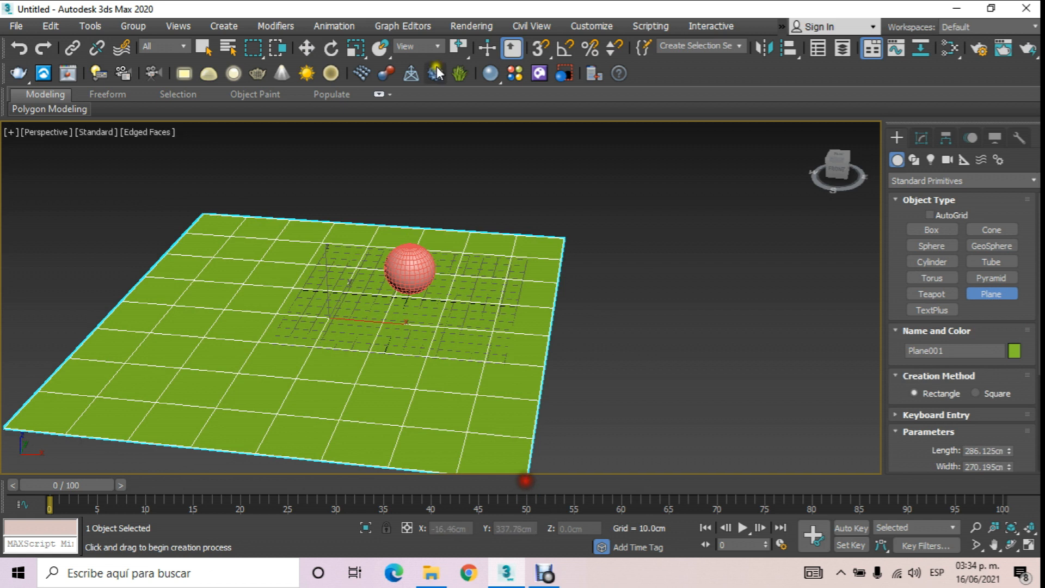
Move the green plane under the sphere and align it center to center with the sphere in X and Y only
click(313, 51)
drag(378, 334, 442, 338)
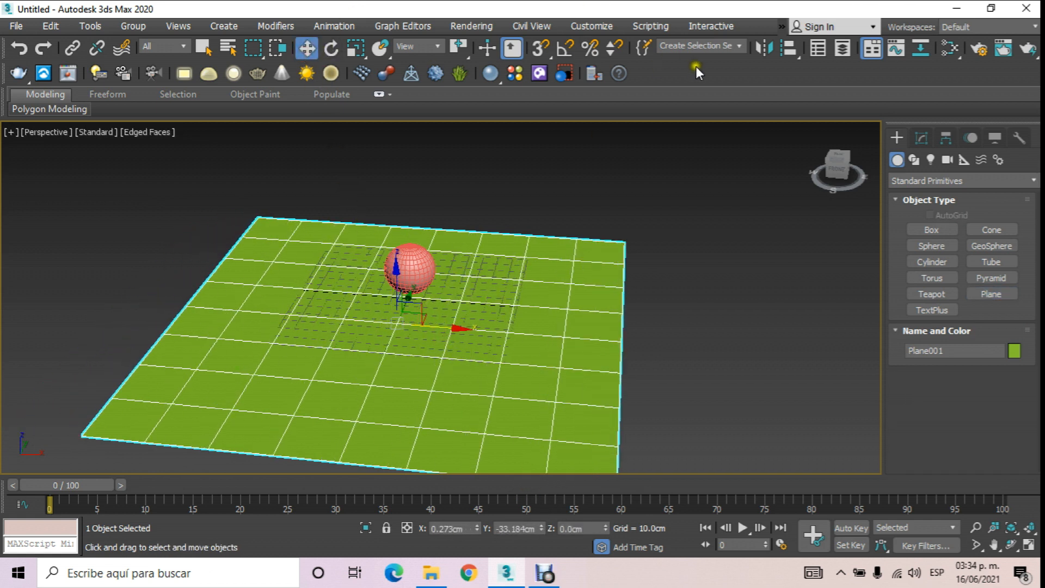
click(790, 47)
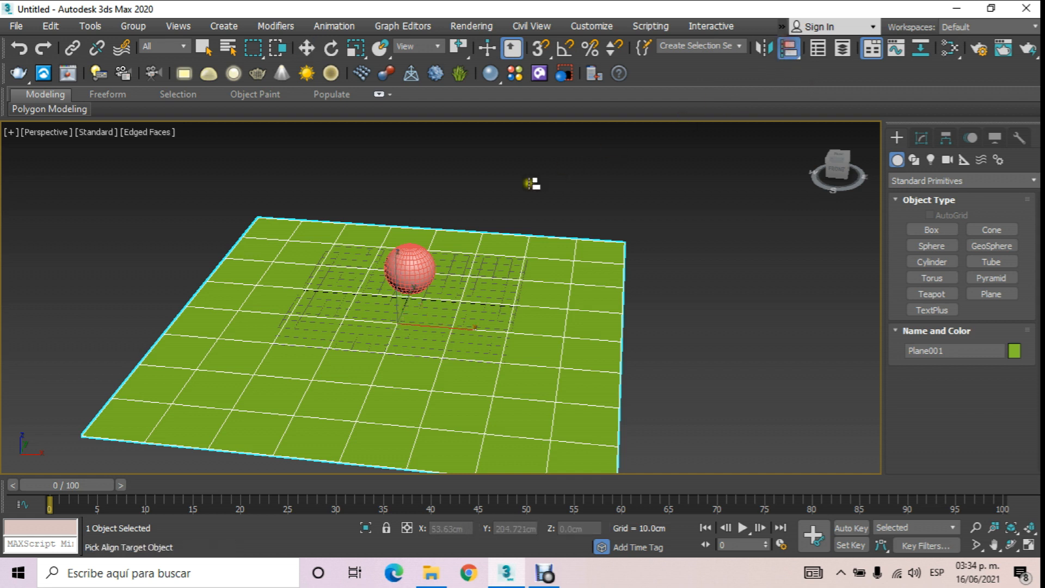
click(441, 275)
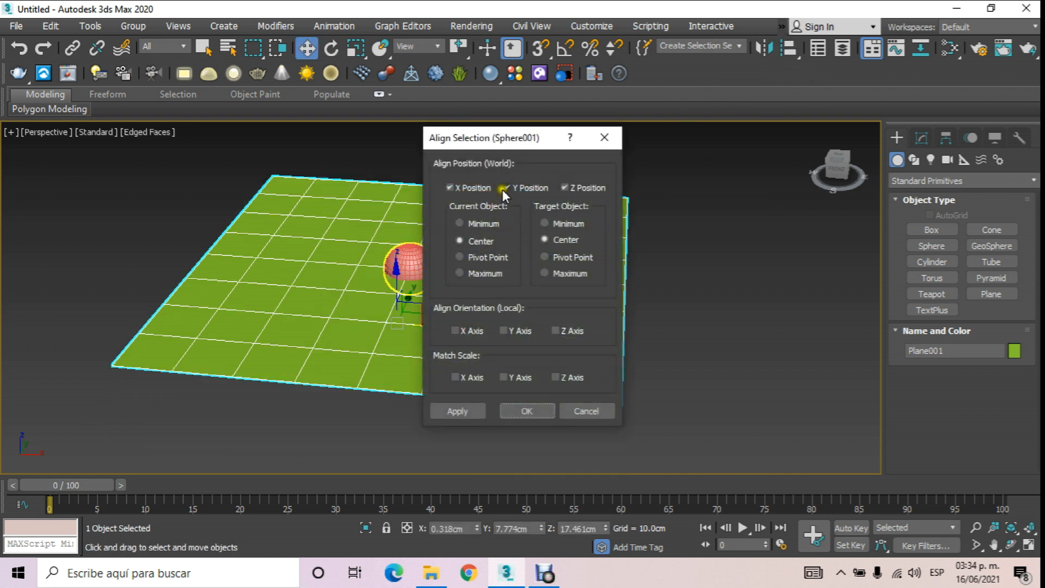
click(571, 187)
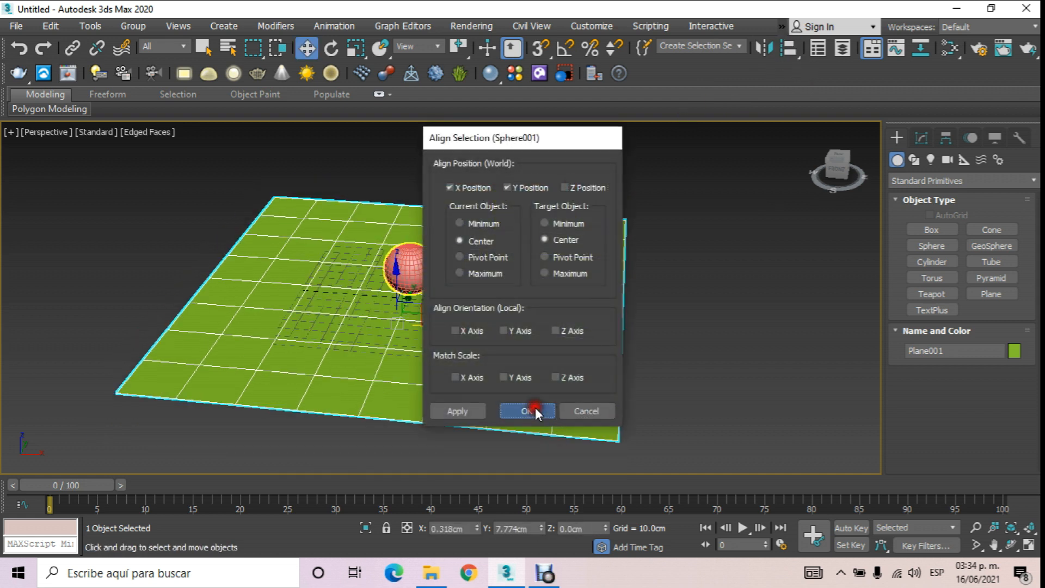
click(532, 411)
In the Front view, lower the sphere slightly along the vertical axis so it rests on the plane
click(1011, 544)
drag(475, 325, 398, 302)
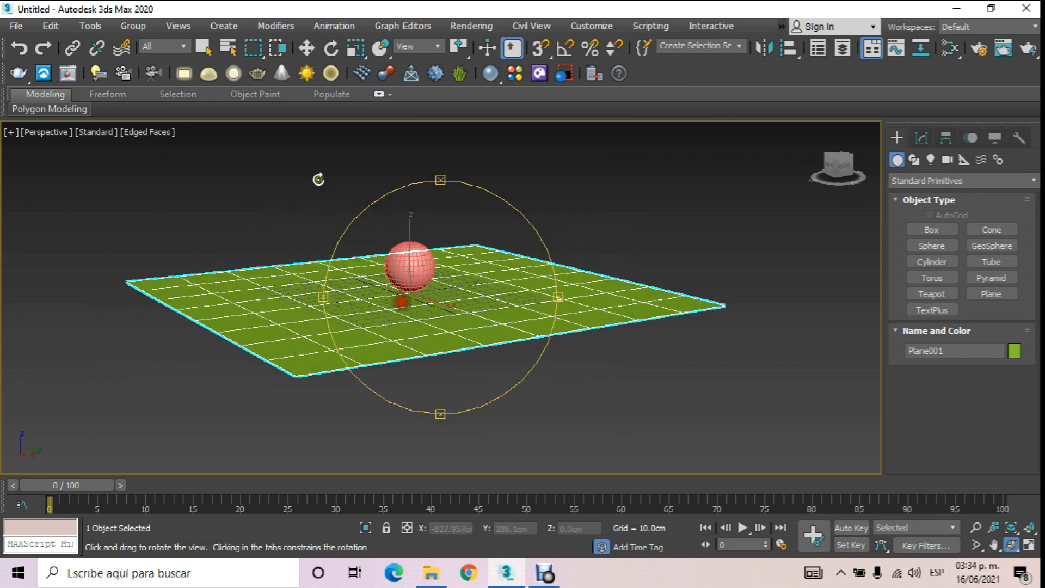
click(307, 50)
key(f)
scroll(360, 327, up, 10)
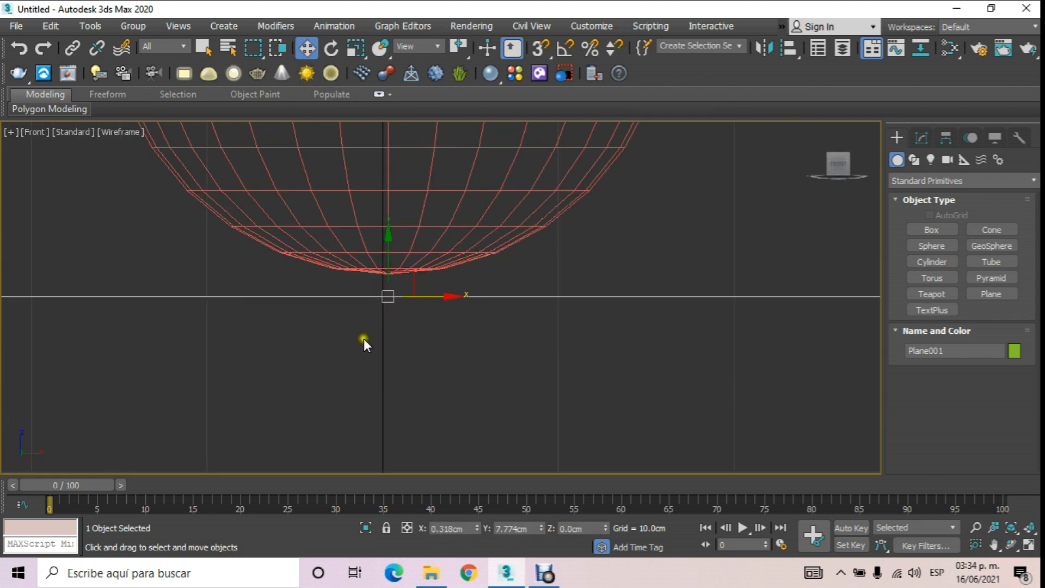
click(378, 319)
click(409, 250)
scroll(409, 254, down, 4)
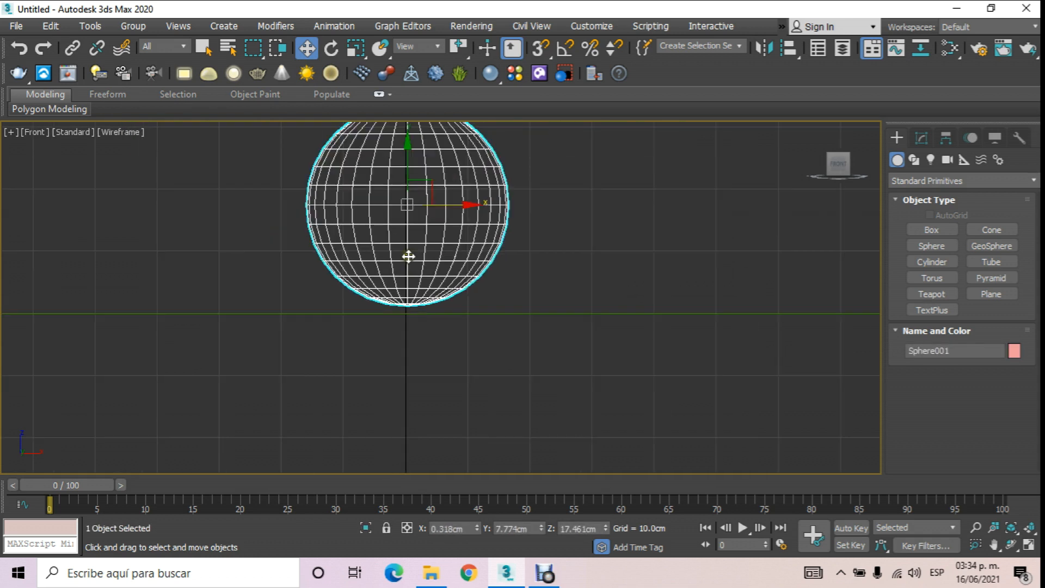
drag(407, 163, 415, 171)
scroll(422, 185, down, 4)
middle_drag(472, 277, 460, 322)
Return to the Perspective view and set the production renderer to V-Ray 5, update 1
key(p)
click(1011, 545)
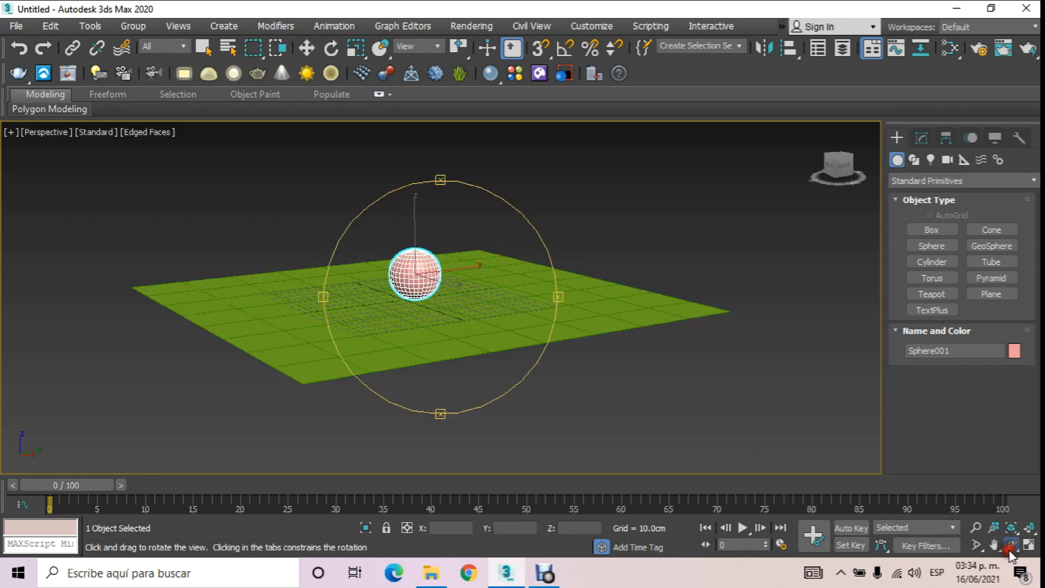
drag(517, 282, 459, 303)
scroll(433, 302, up, 5)
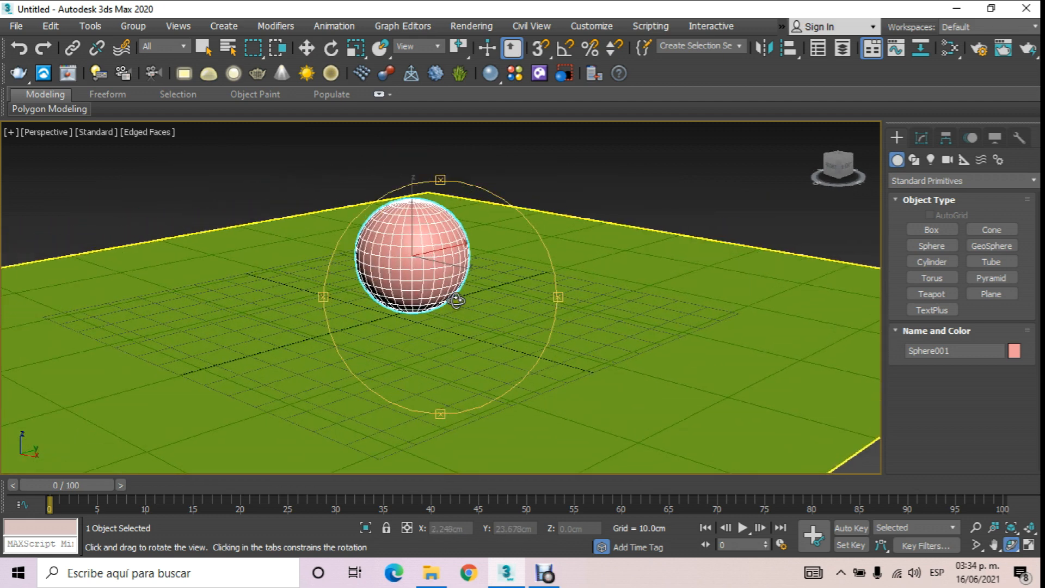
scroll(443, 253, down, 5)
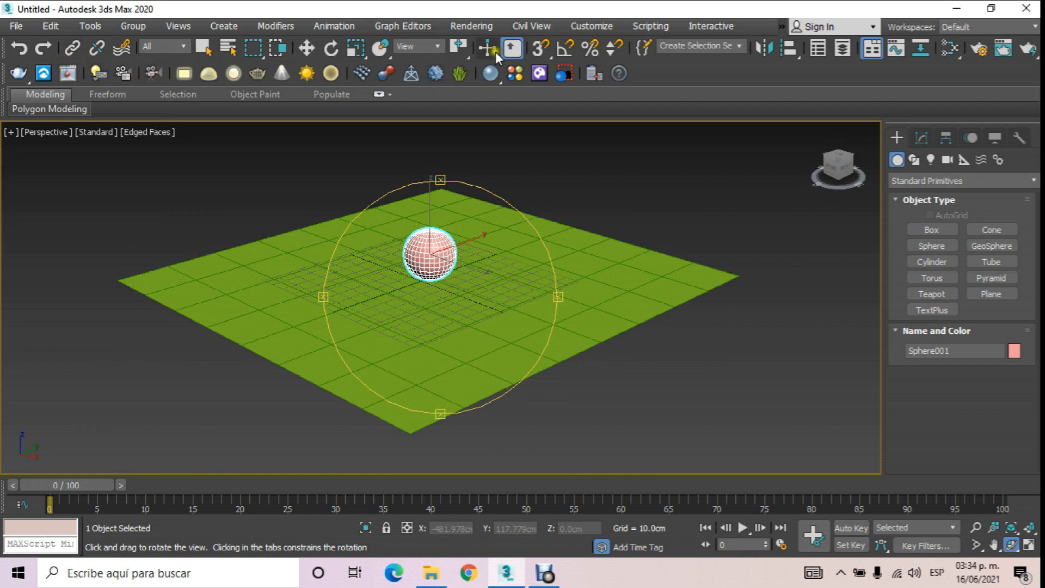
click(979, 51)
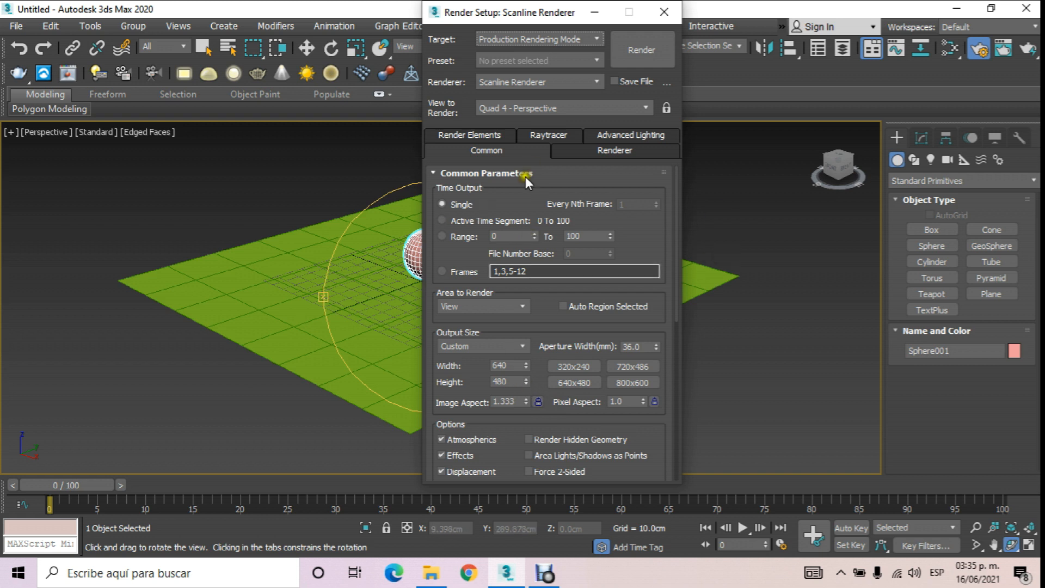
click(597, 83)
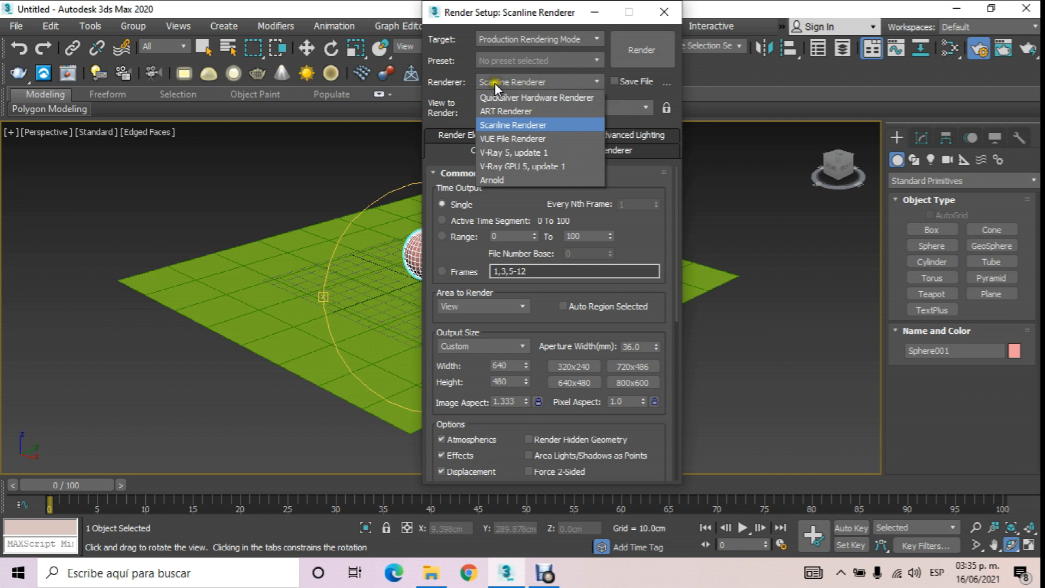
click(519, 123)
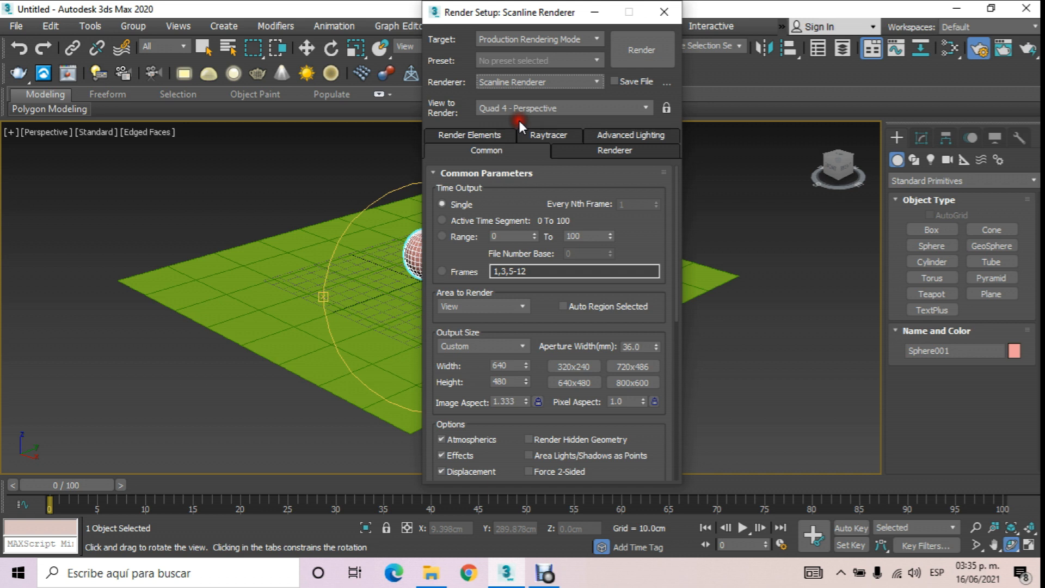
click(590, 80)
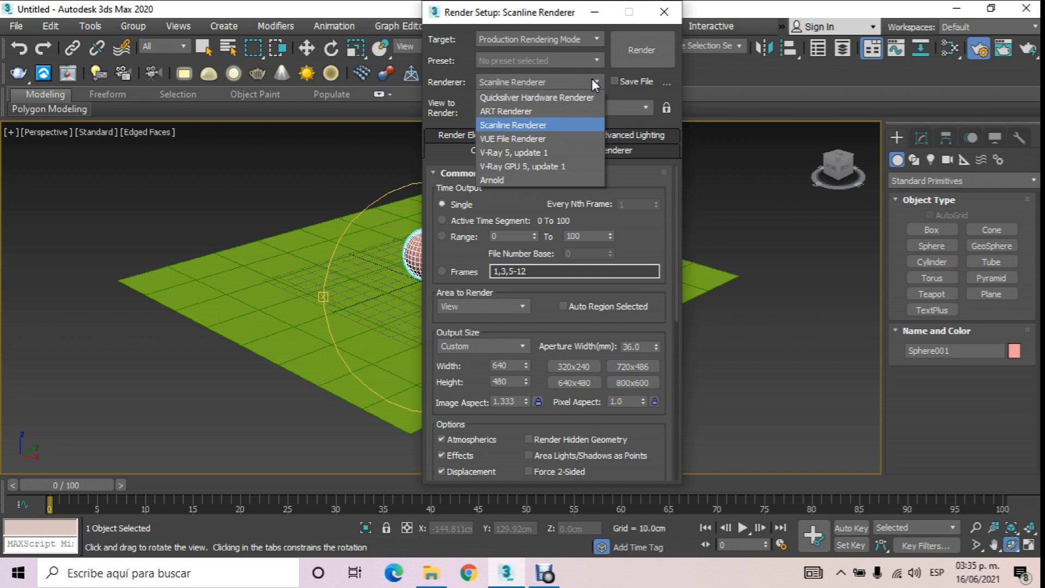
click(528, 153)
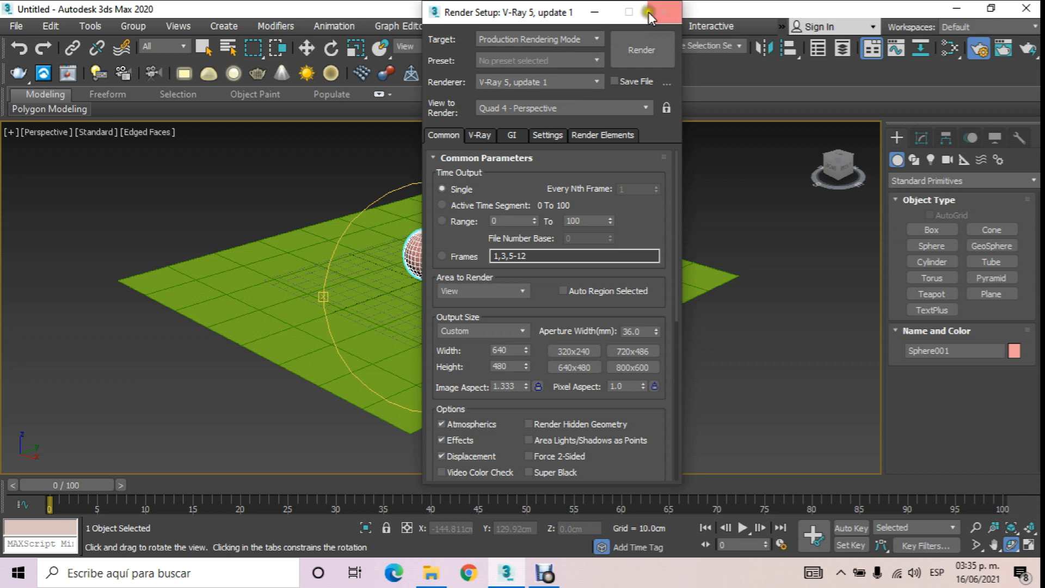
click(665, 12)
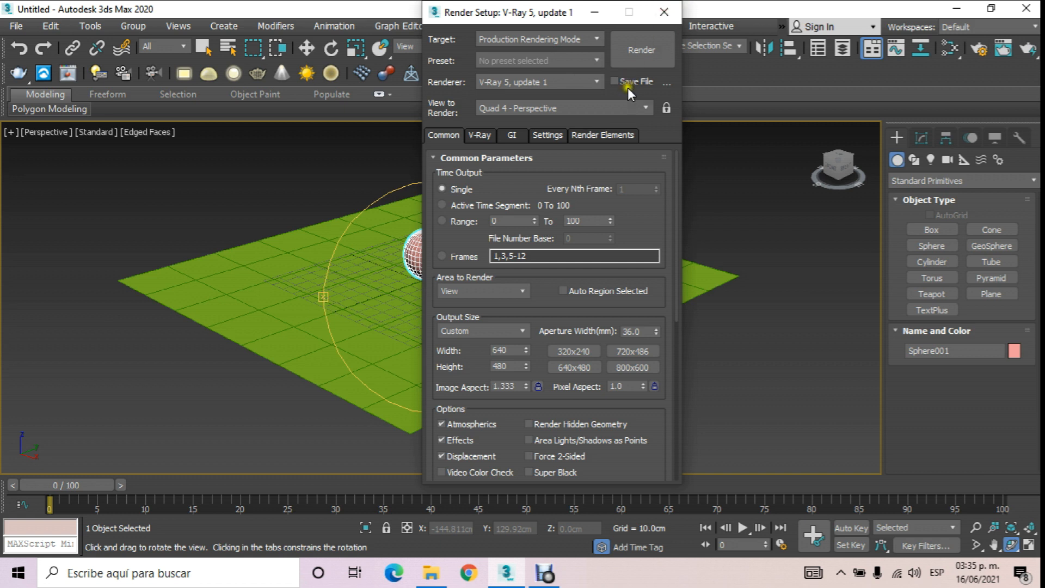
In the Top view, create a Physical camera outside the plane's lower-left corner, targeted at the sphere from about 234 cm
middle_drag(417, 246, 460, 270)
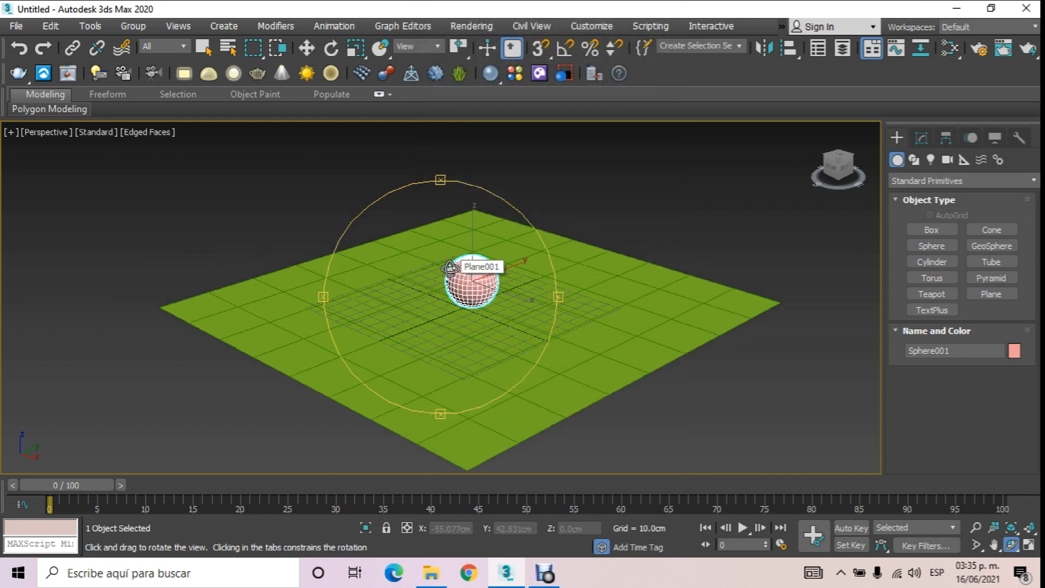
key(t)
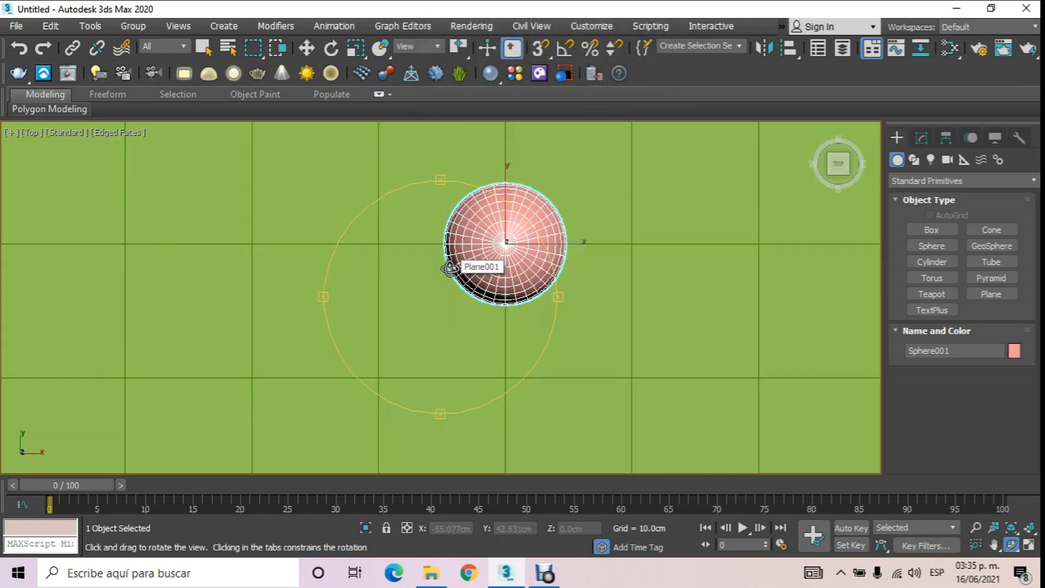
scroll(456, 268, down, 6)
scroll(456, 268, up, 4)
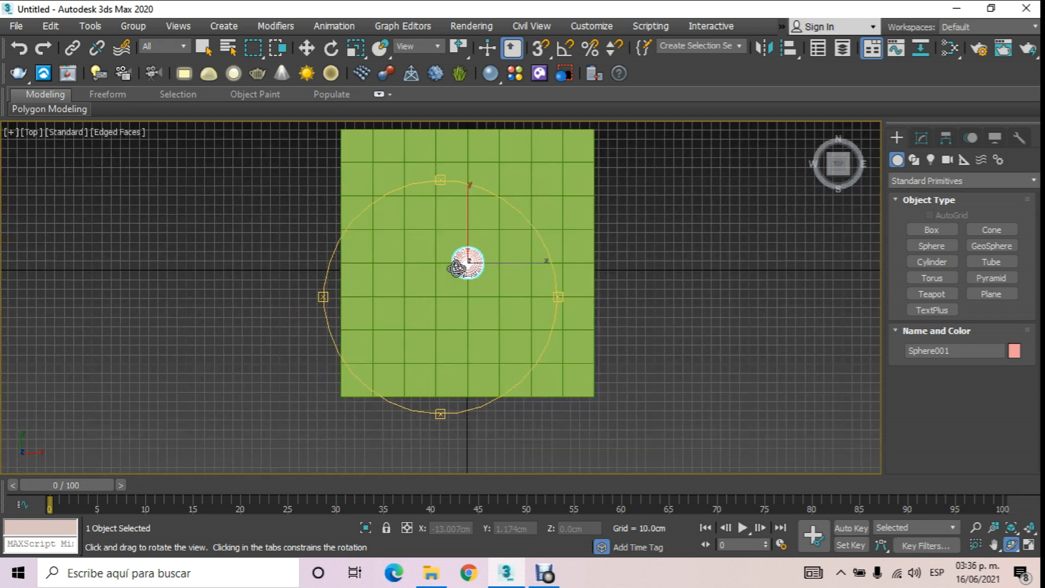
middle_drag(457, 270, 478, 318)
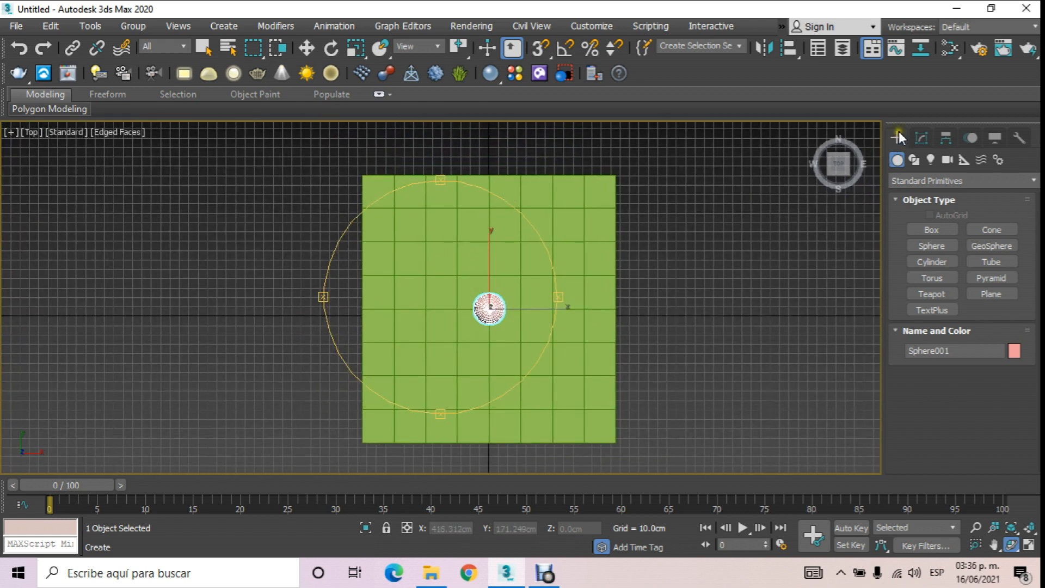
click(948, 160)
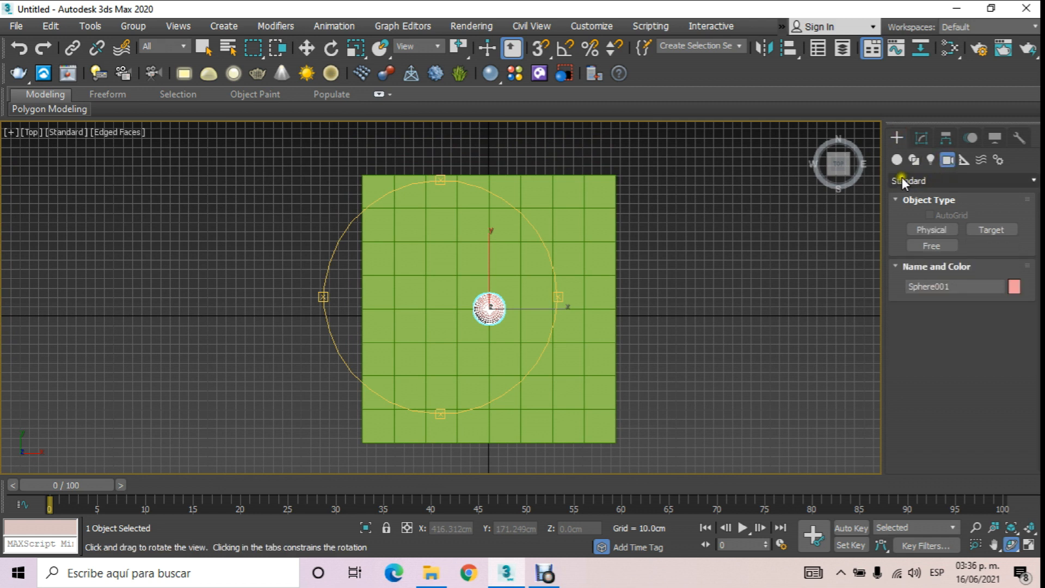
click(932, 229)
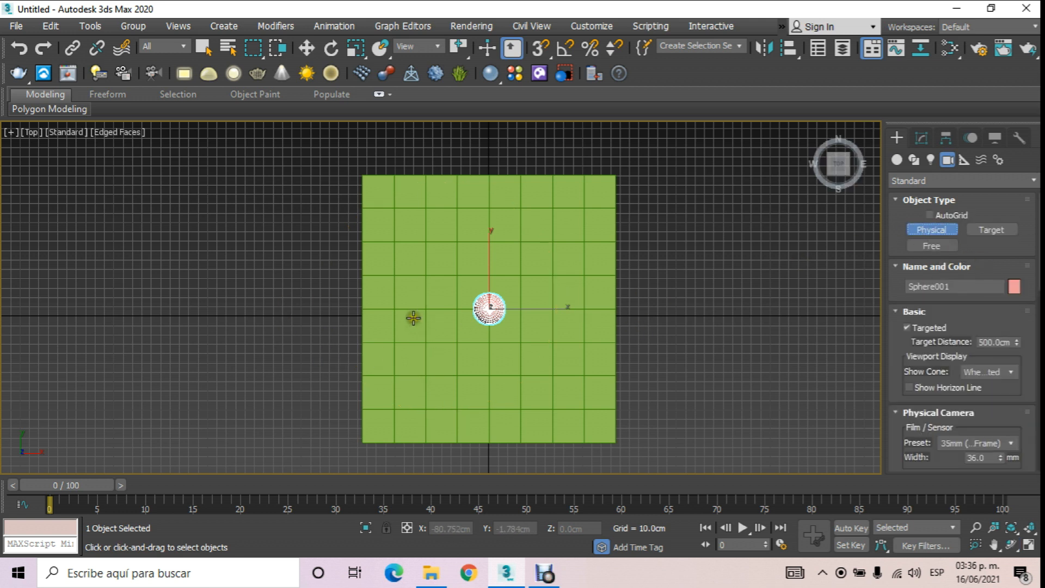
drag(294, 405, 492, 309)
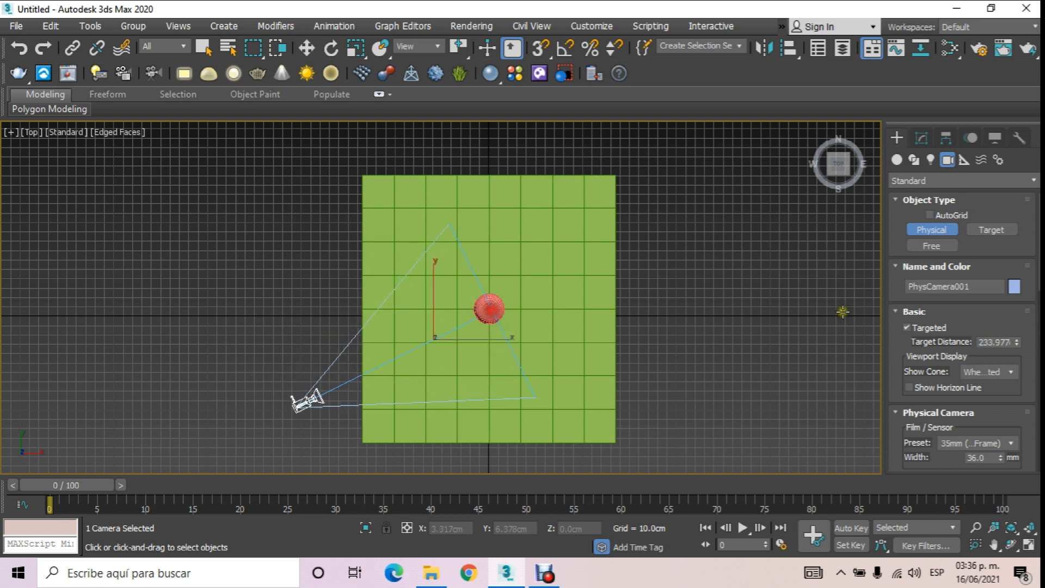
Switch the viewport from the Top view to the view through PhysCamera001
click(308, 47)
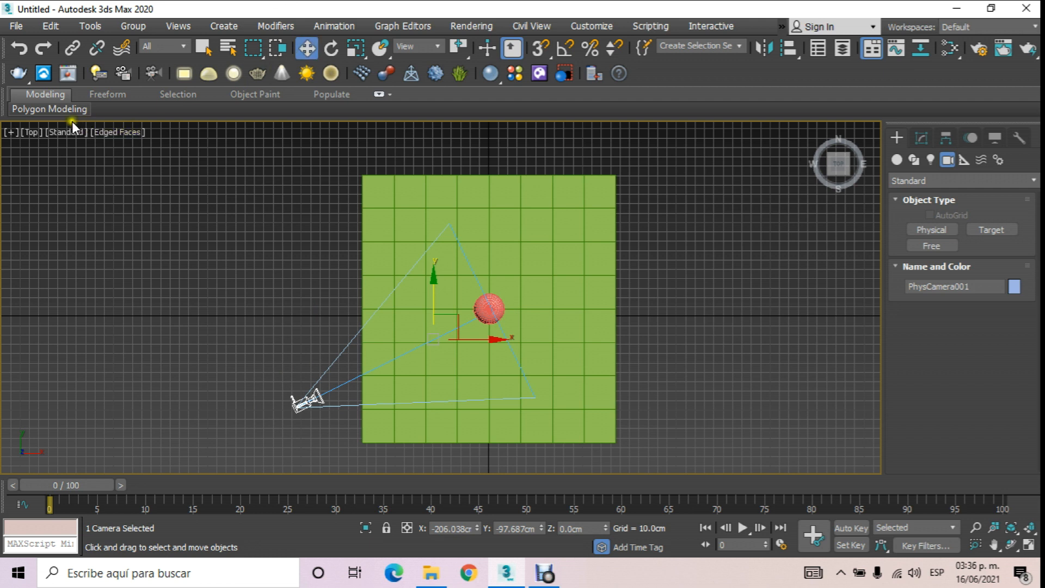
click(25, 135)
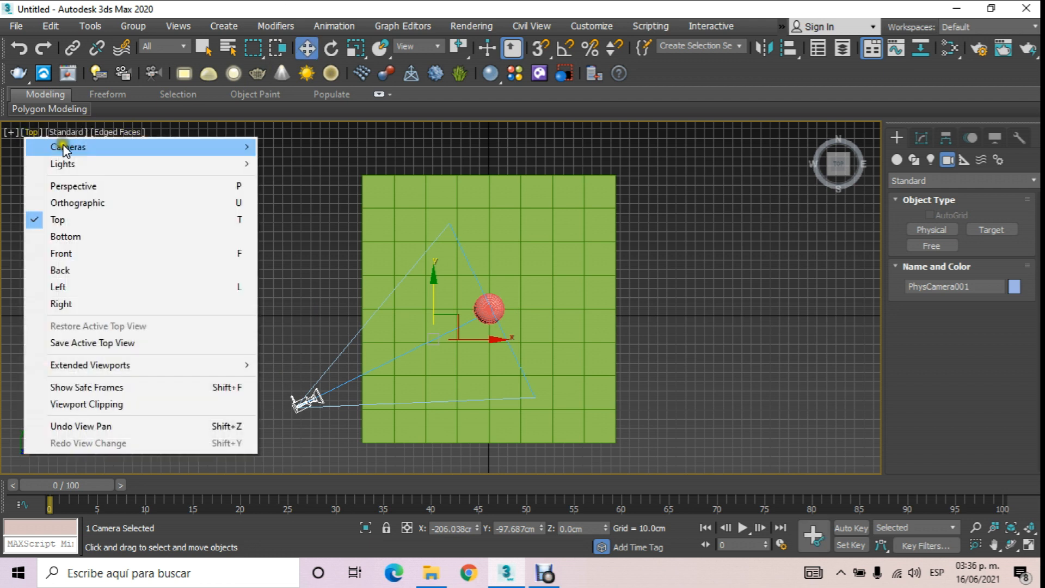
mouse_move(69, 146)
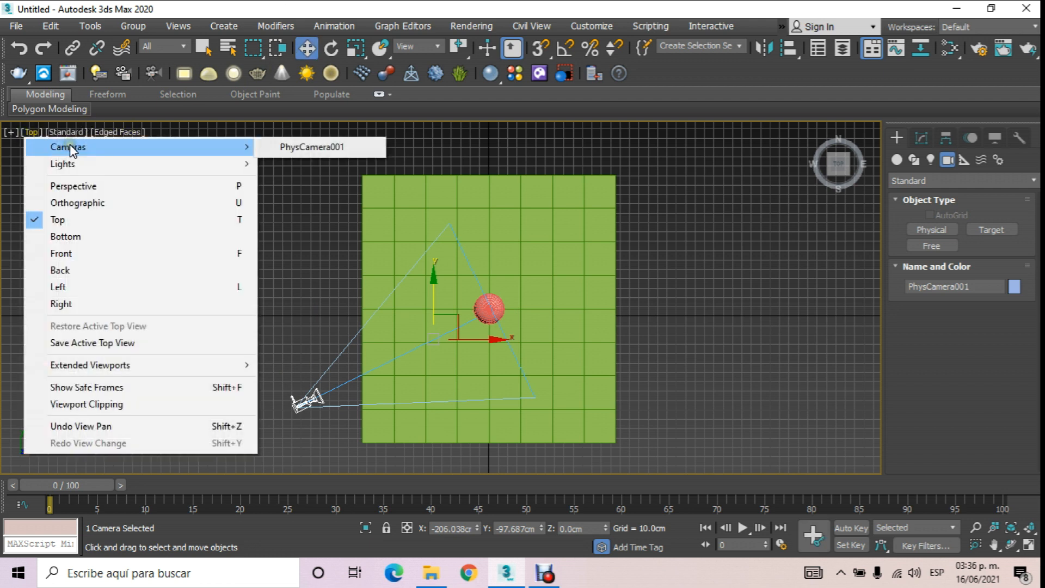
click(332, 148)
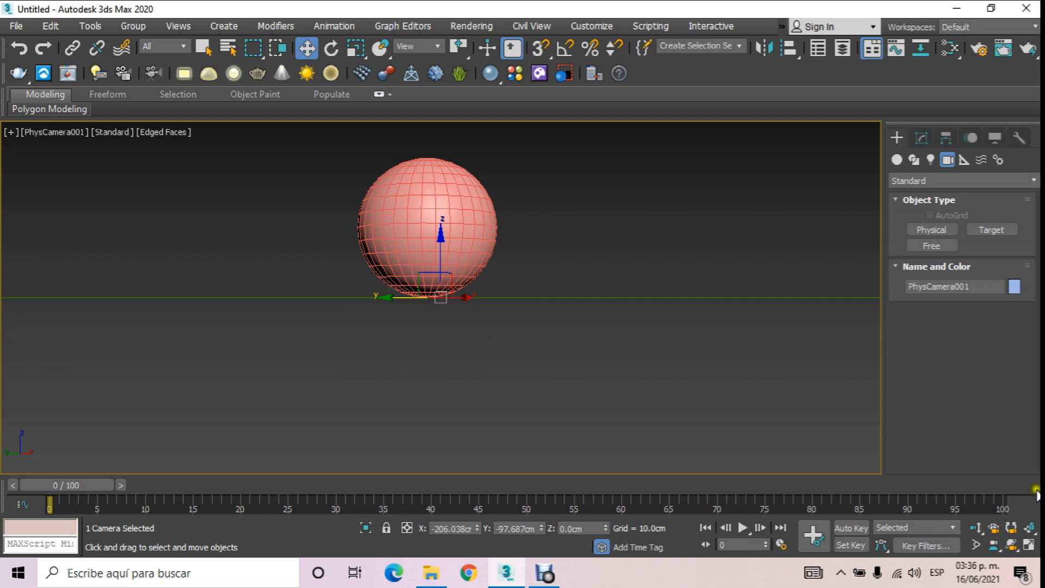
Dolly and orbit the physical camera to frame the sphere and plane from a slightly raised angle
click(978, 528)
drag(553, 264, 612, 277)
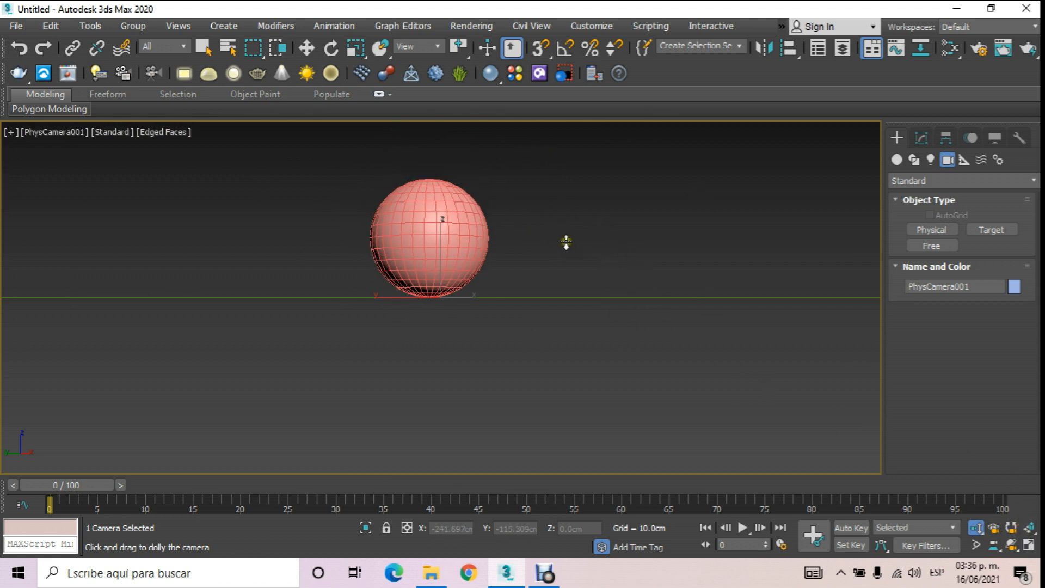
middle_drag(582, 234, 609, 325)
drag(637, 357, 567, 285)
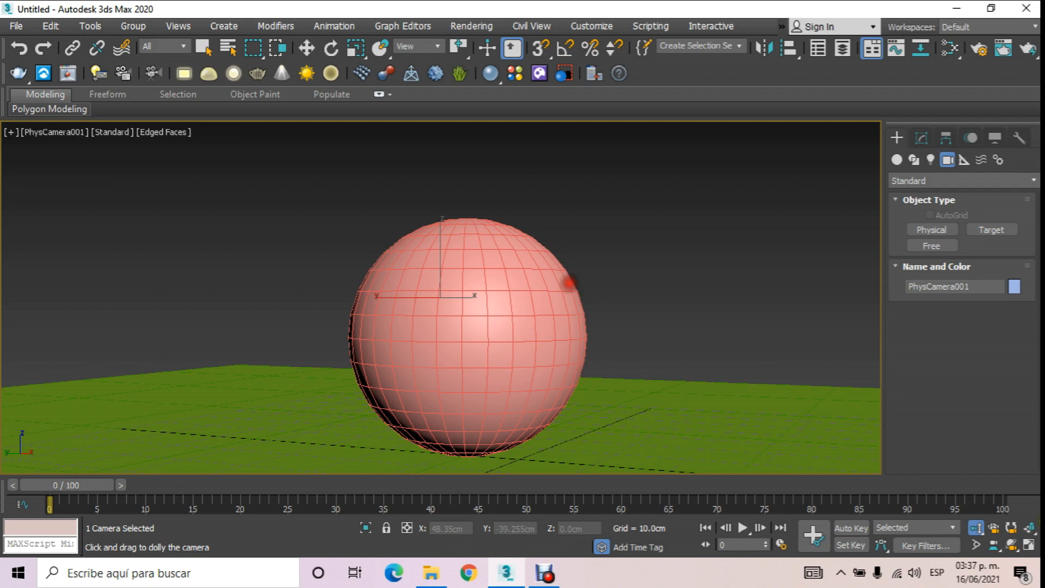
click(1012, 546)
drag(506, 273, 575, 281)
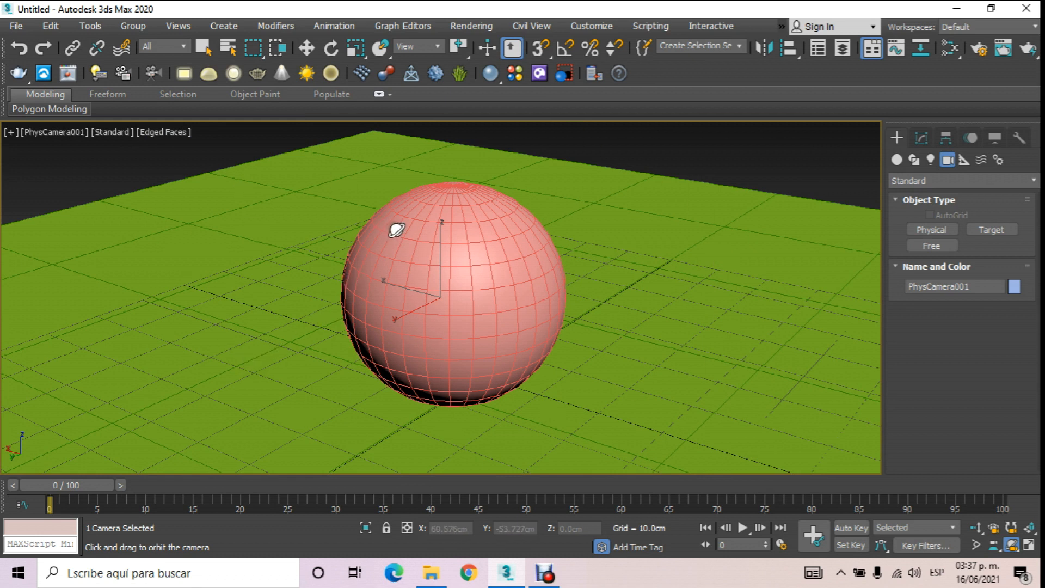
Render the camera view with V-Ray and close the frame buffer
click(1029, 48)
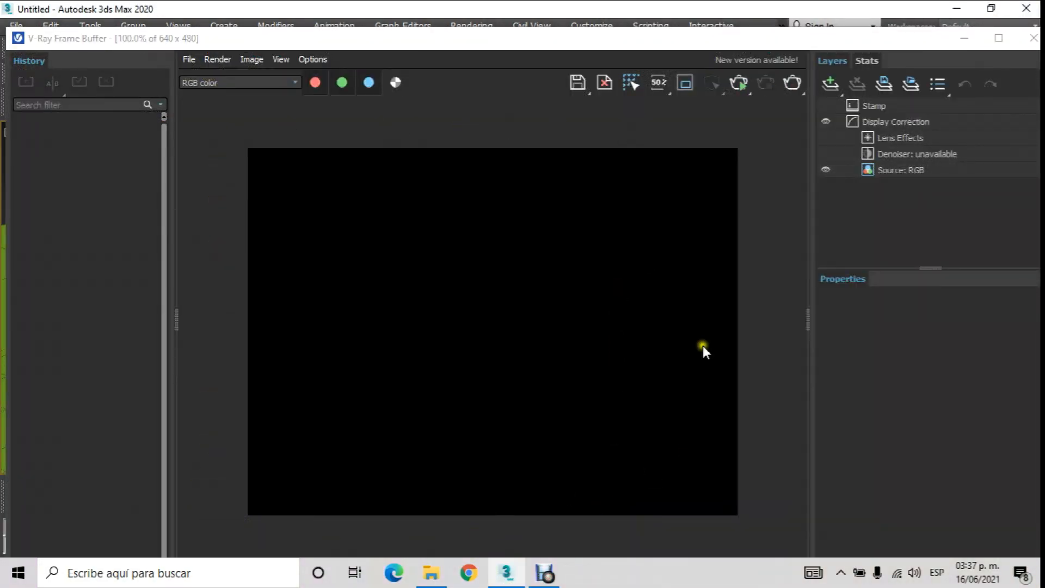
click(1035, 39)
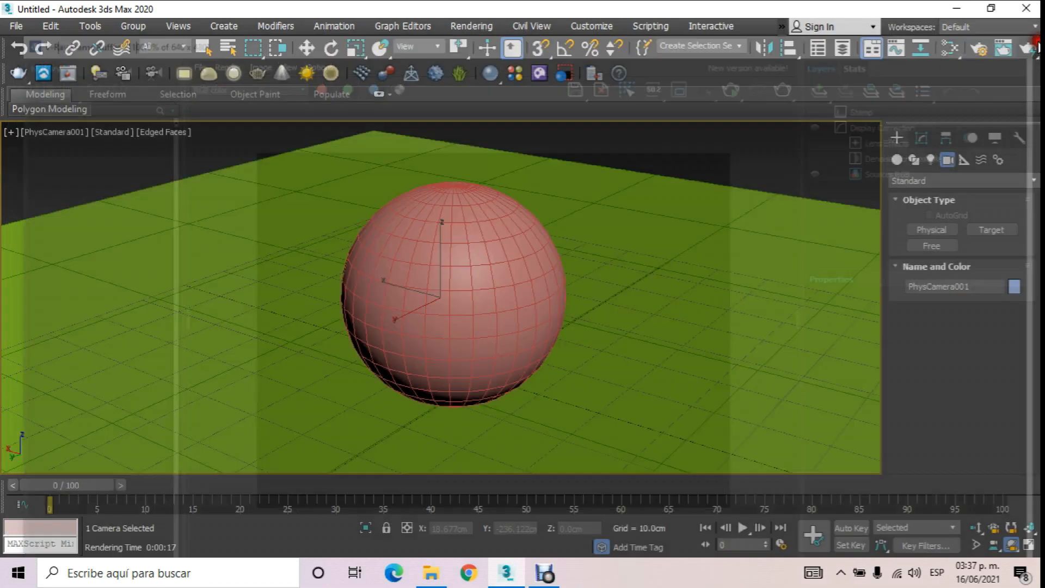
Change the environment background colour to white in the Environment and Effects settings
click(455, 29)
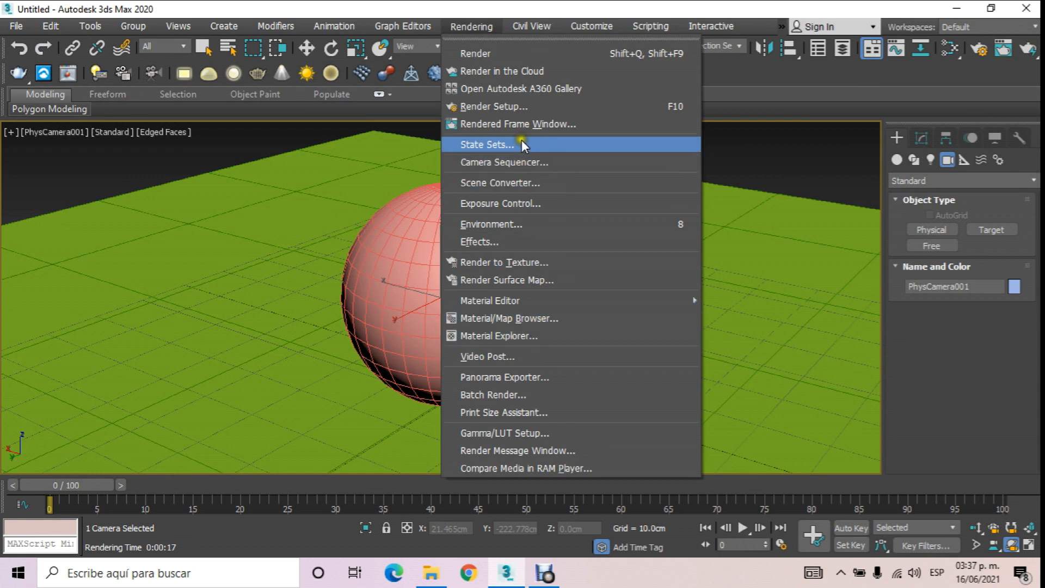
click(500, 223)
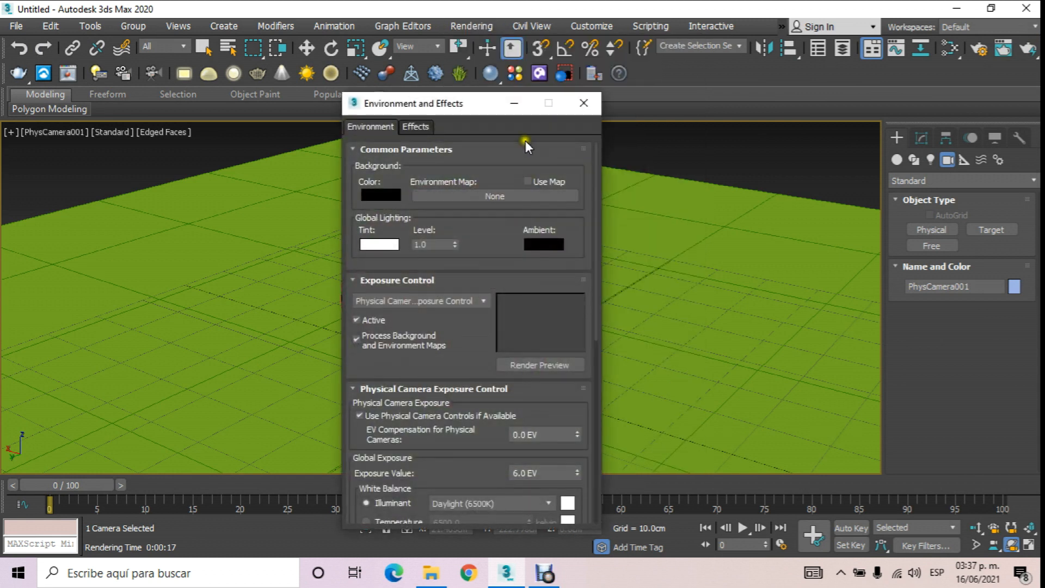
click(394, 191)
click(451, 216)
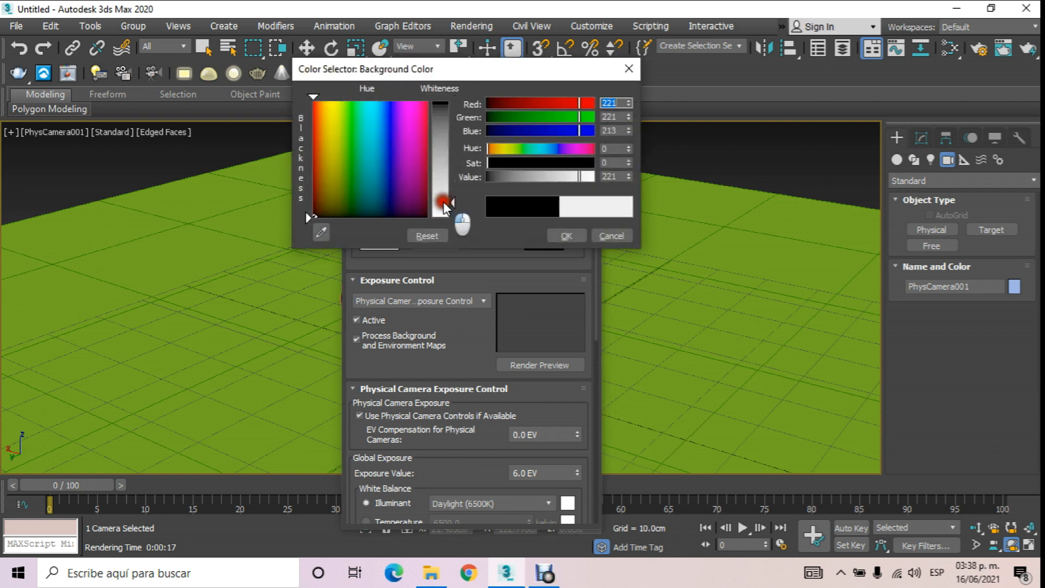
click(571, 235)
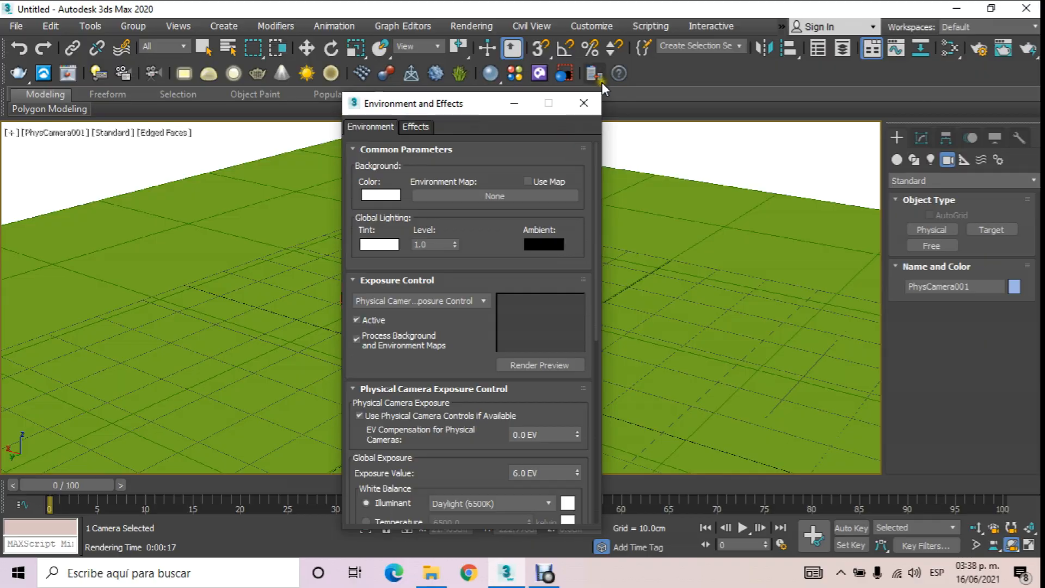
click(585, 104)
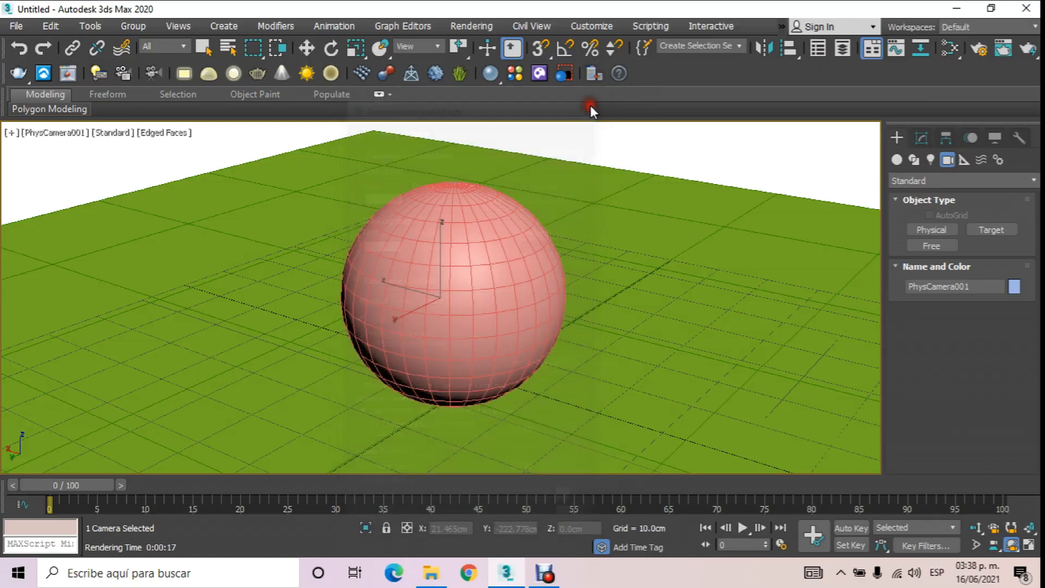
Render the camera view with V-Ray, inspect its Alpha channel, return to RGB color and close the frame buffer
click(1028, 55)
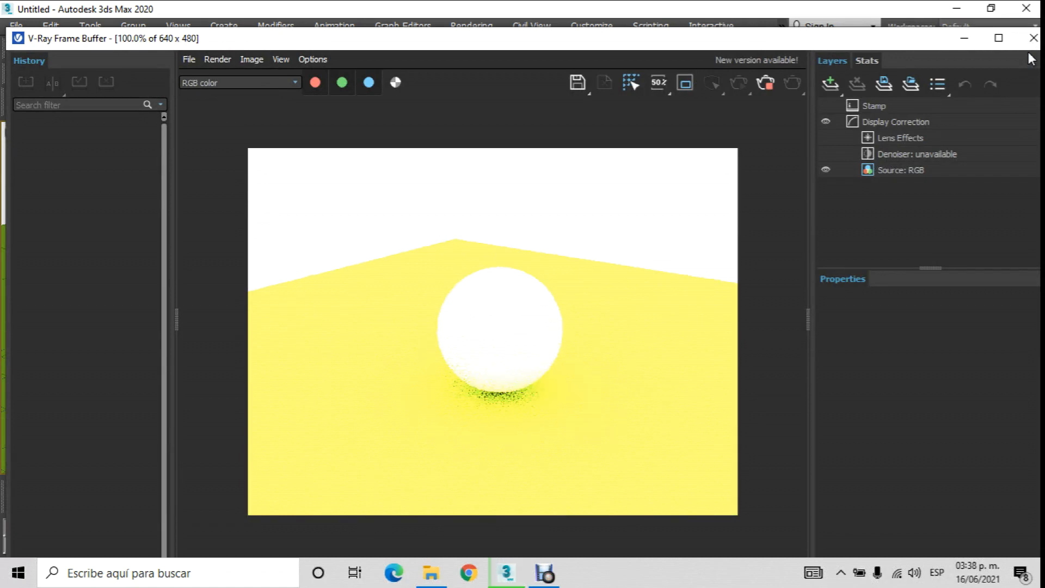
drag(909, 37, 853, 52)
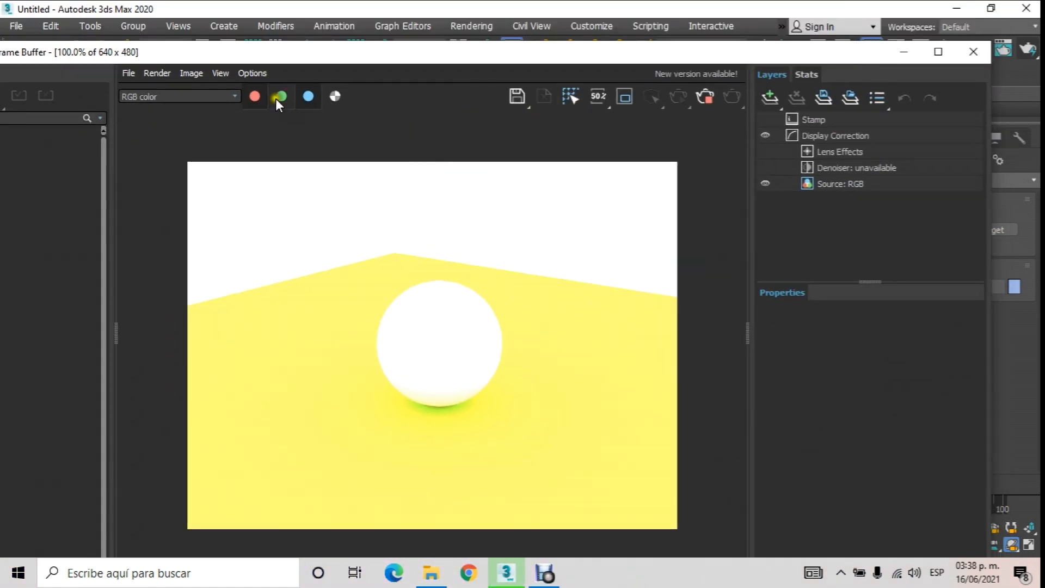
click(236, 99)
click(207, 117)
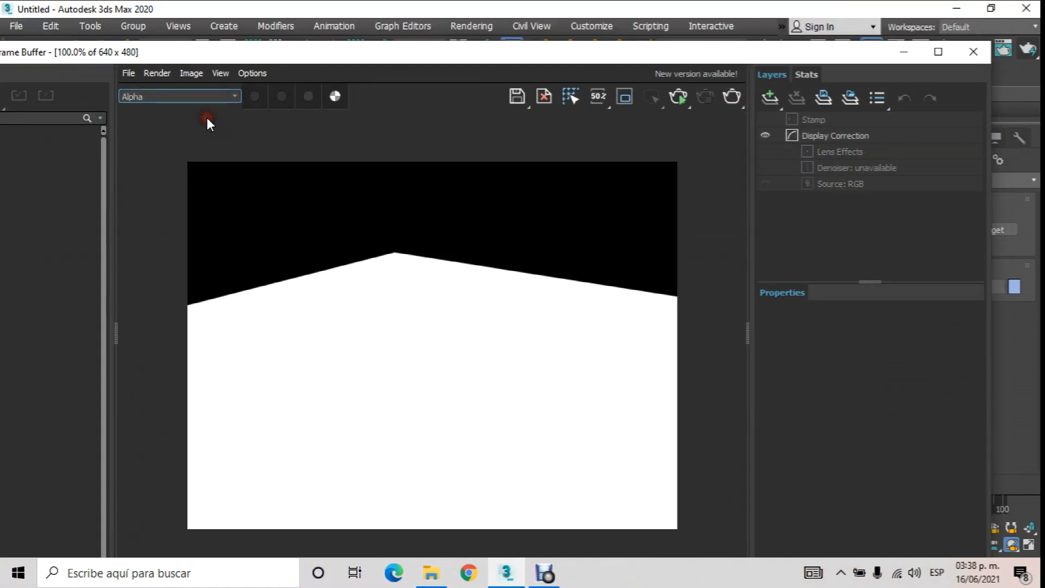
click(236, 99)
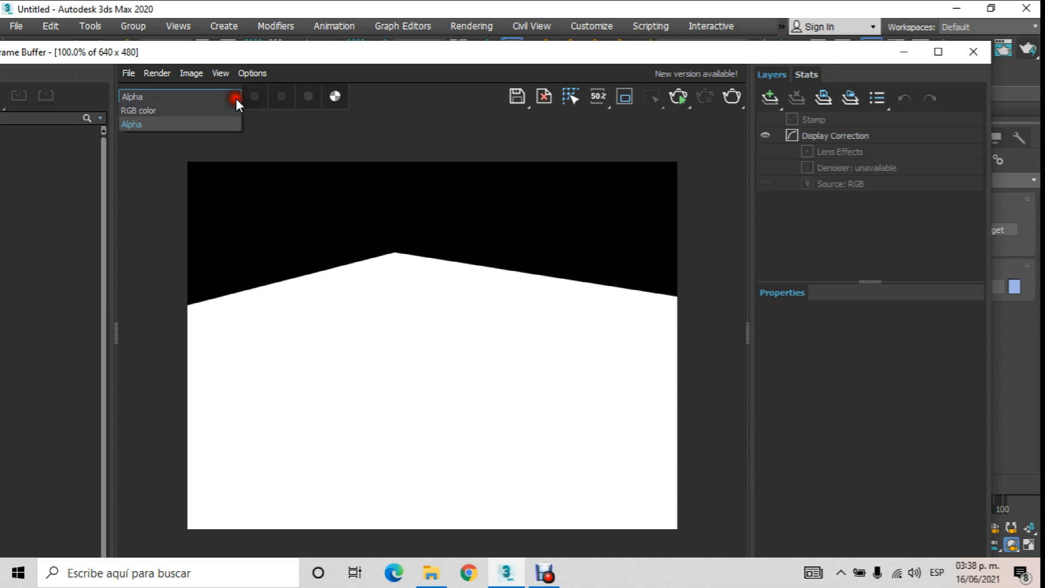
click(204, 109)
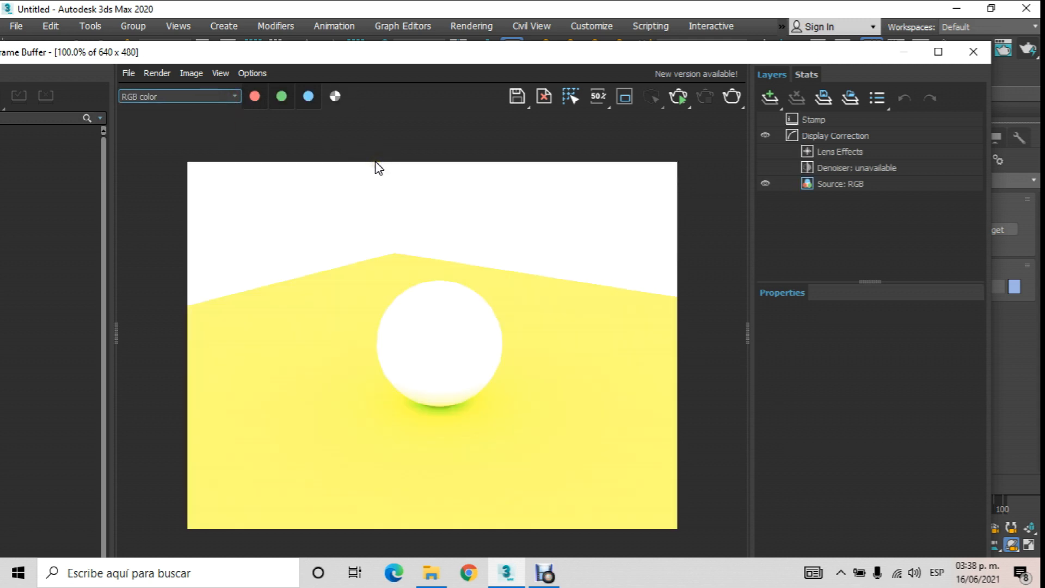
click(975, 52)
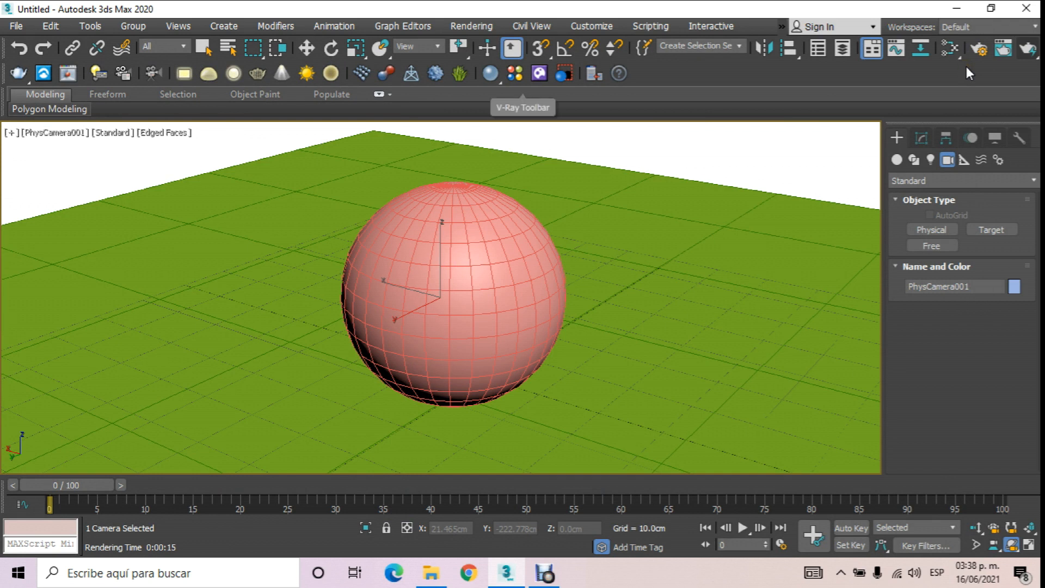
Switch the viewport to the Top view and display the scene as a wireframe with the camera in sight
key(ctrl+r)
key(t)
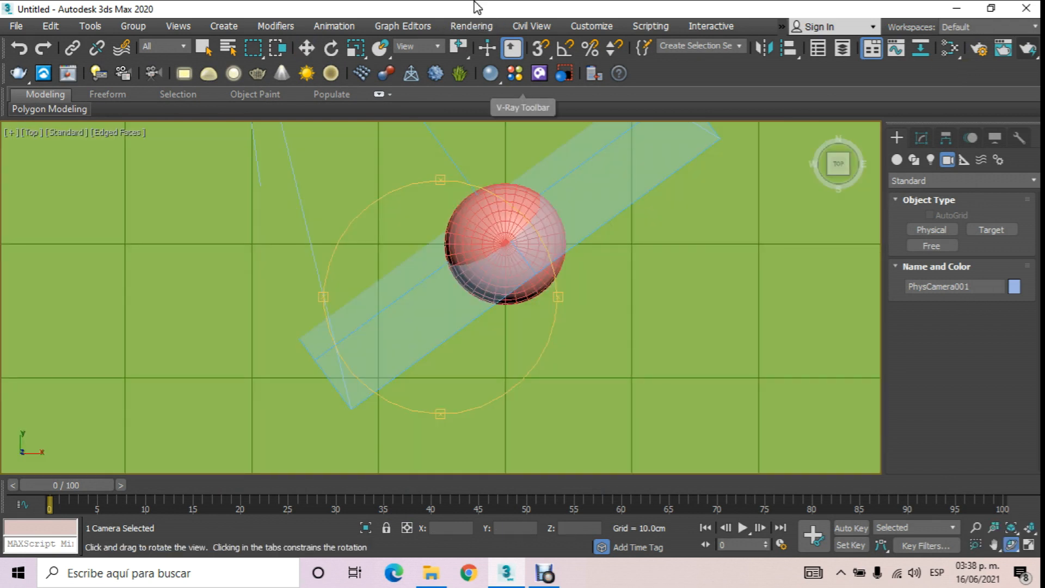
click(111, 133)
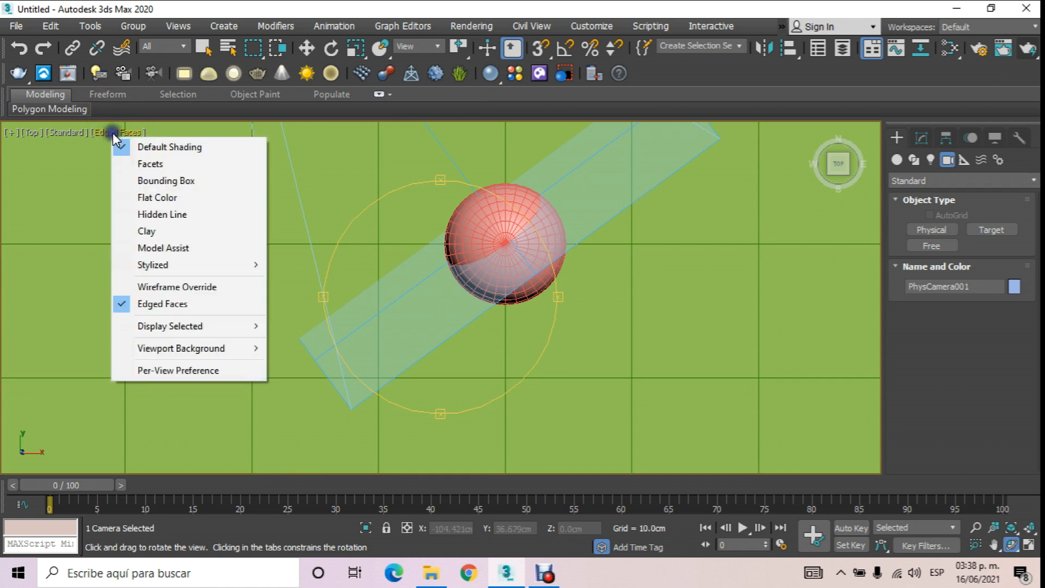
click(194, 293)
scroll(297, 273, down, 5)
scroll(290, 199, up, 5)
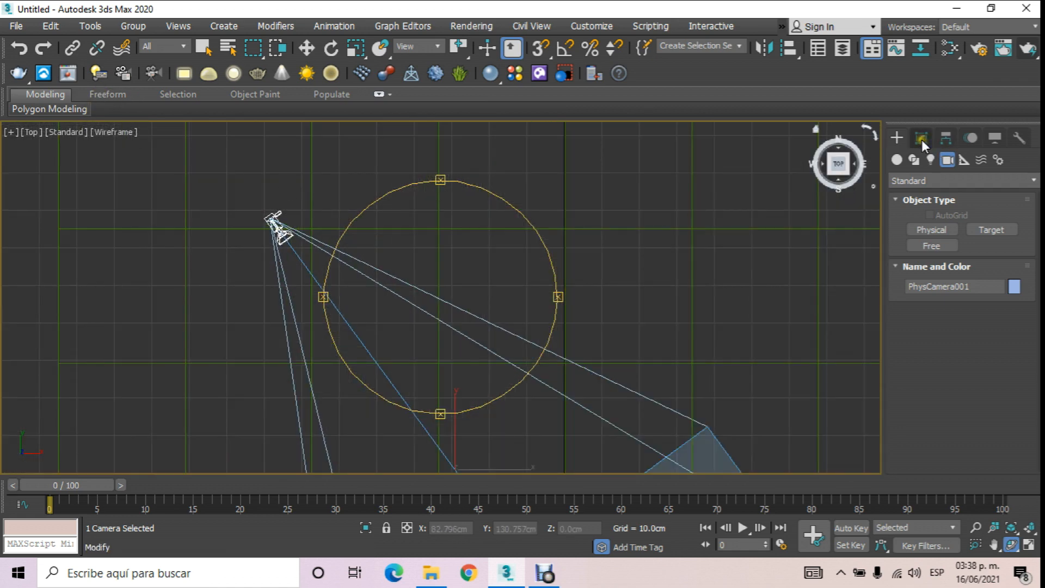
Switch the physical camera's exposure gain to Manual and set it to 400 ISO
click(922, 139)
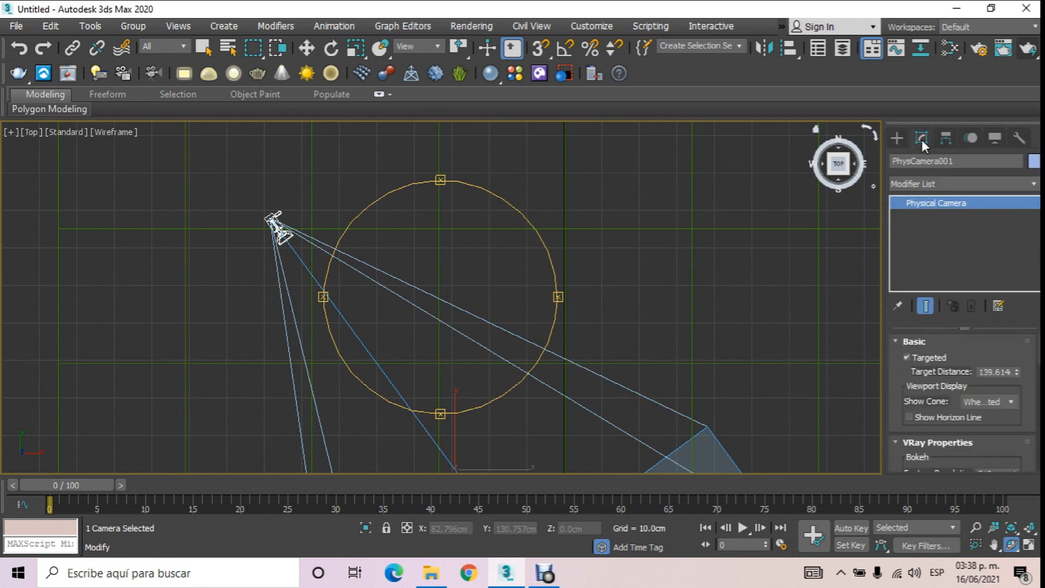
drag(905, 433, 908, 3)
drag(907, 416, 903, 366)
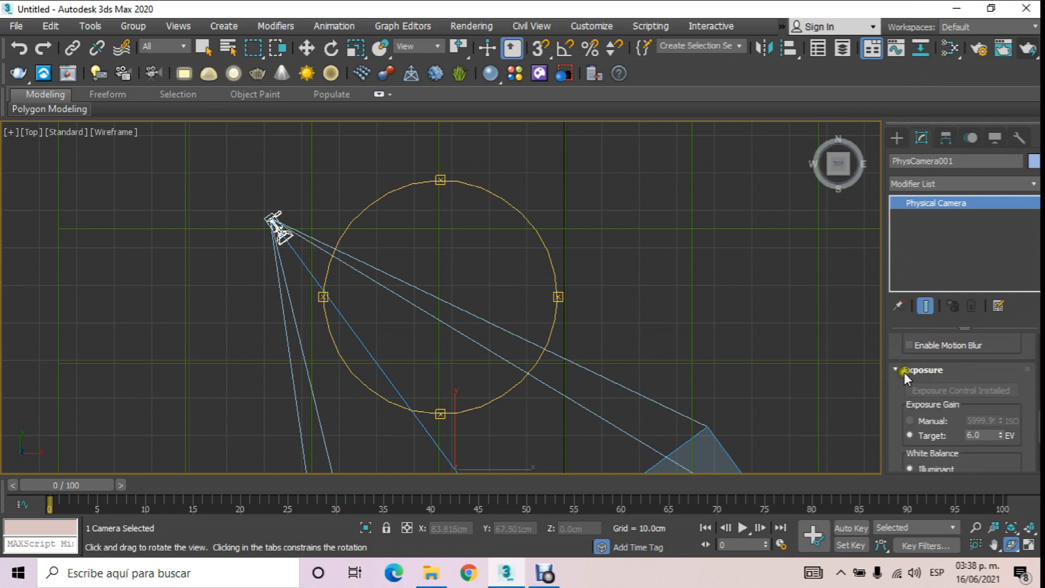
click(926, 422)
double_click(980, 420)
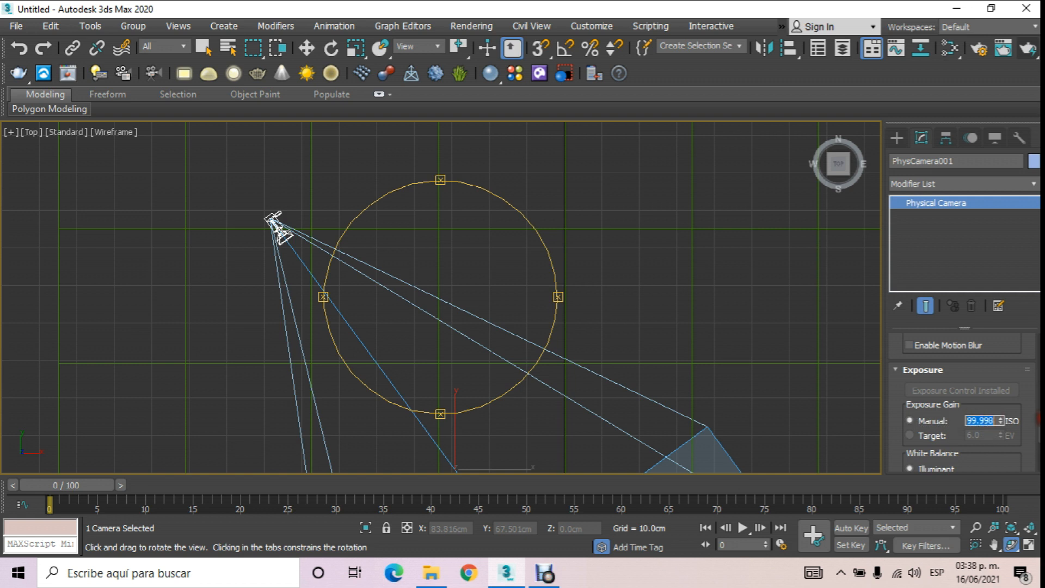
text(5)
Return the viewport to the PhysCamera001 view, render it with V-Ray and close the frame buffer
click(32, 140)
mouse_move(32, 144)
click(341, 146)
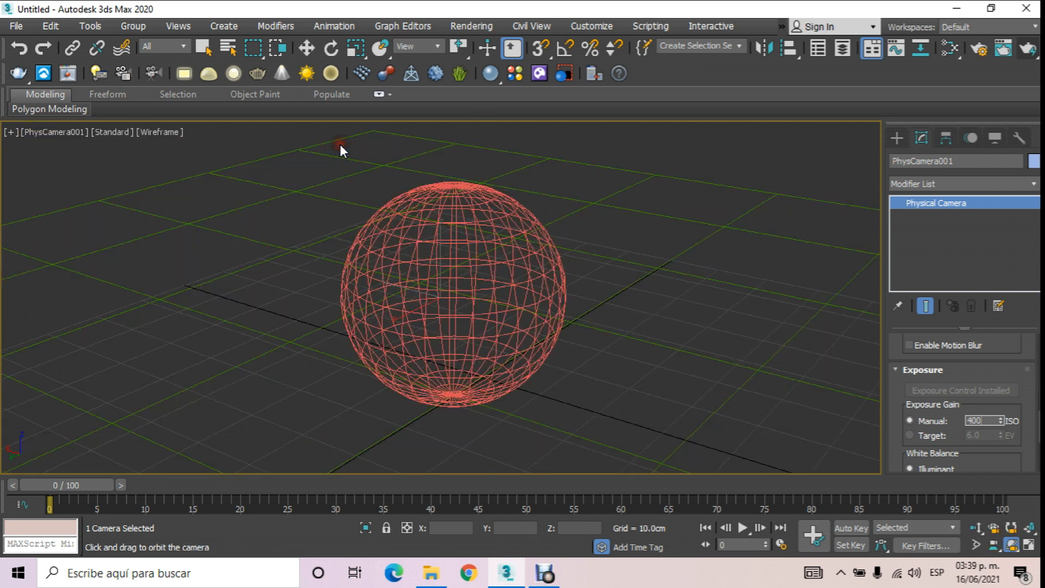
click(1026, 49)
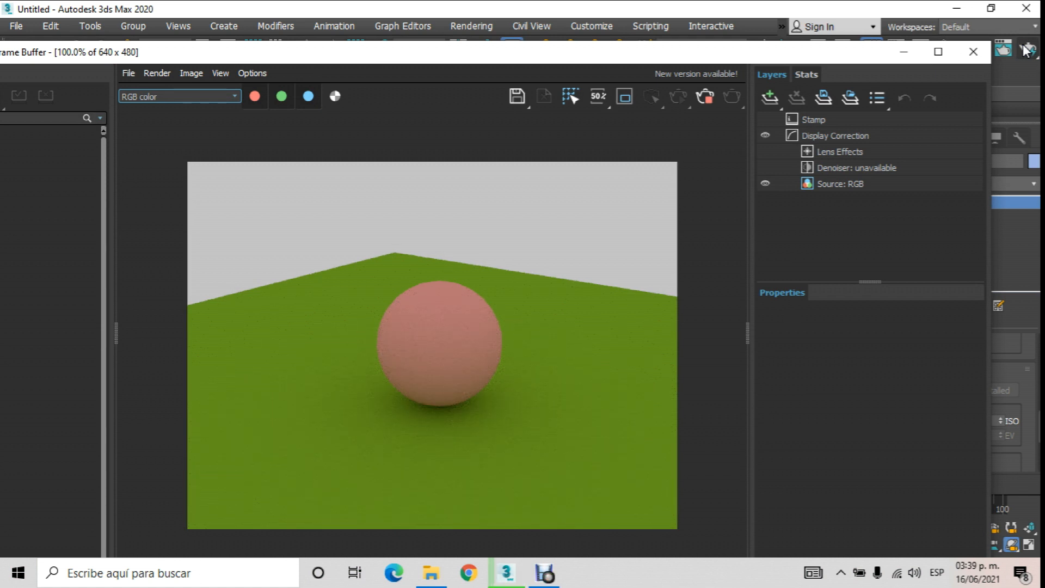
click(1027, 49)
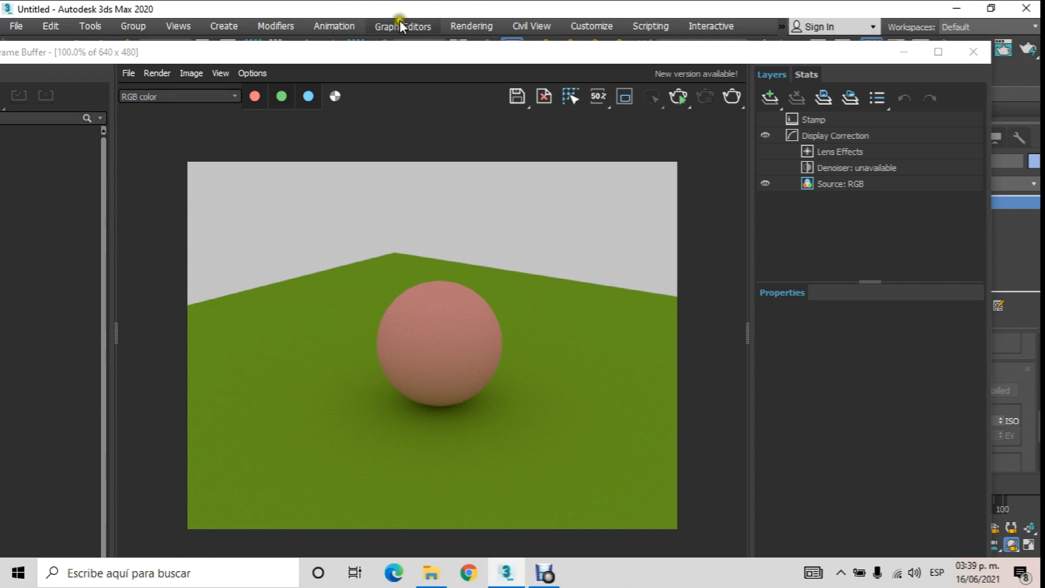
drag(398, 52, 475, 38)
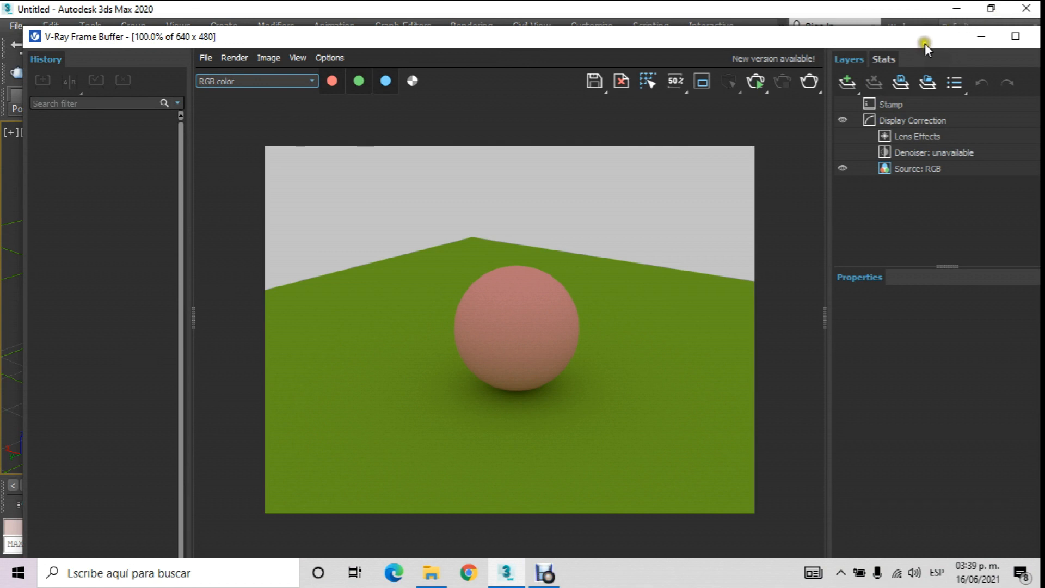
drag(925, 43, 788, 60)
click(909, 52)
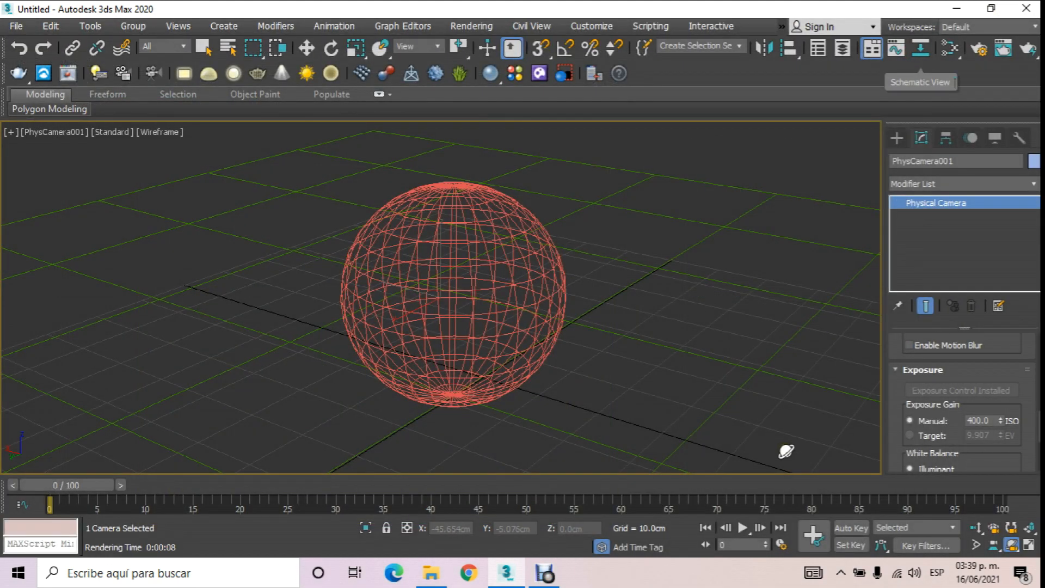
Set the camera's manual exposure gain to 50 ISO, render the view and close the frame buffer
double_click(996, 419)
text(50)
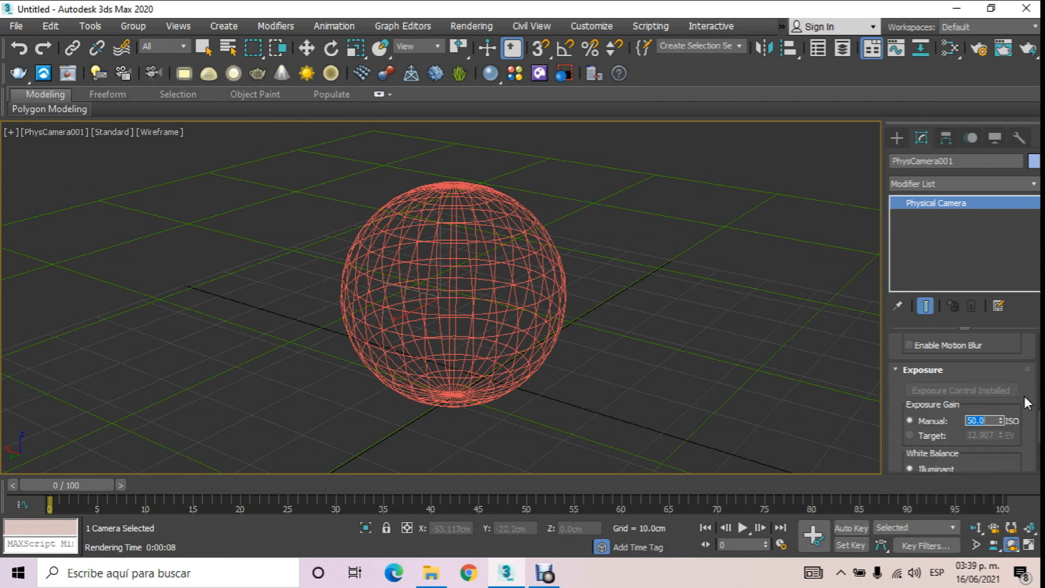
click(1027, 52)
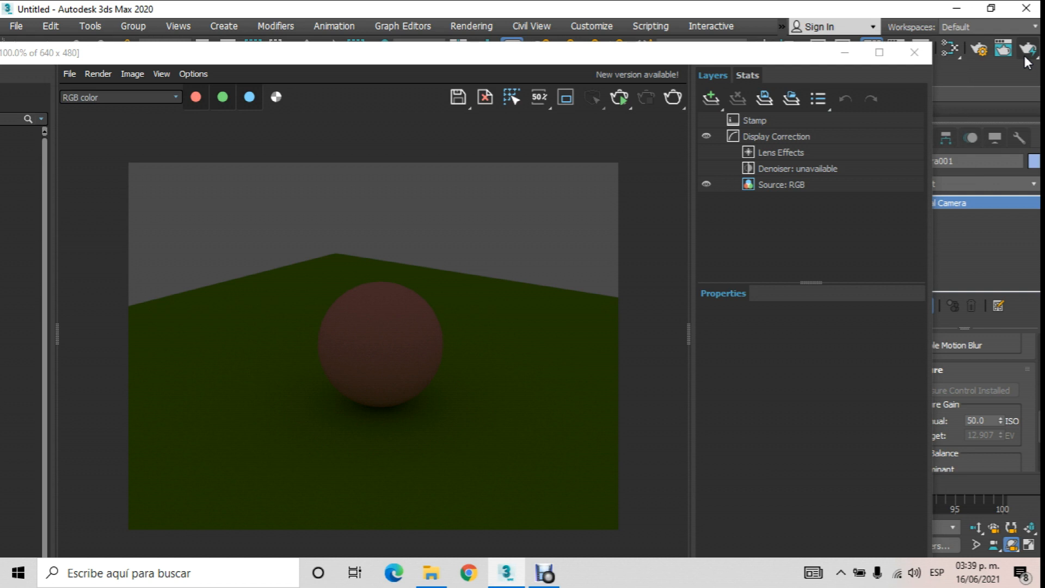
click(914, 52)
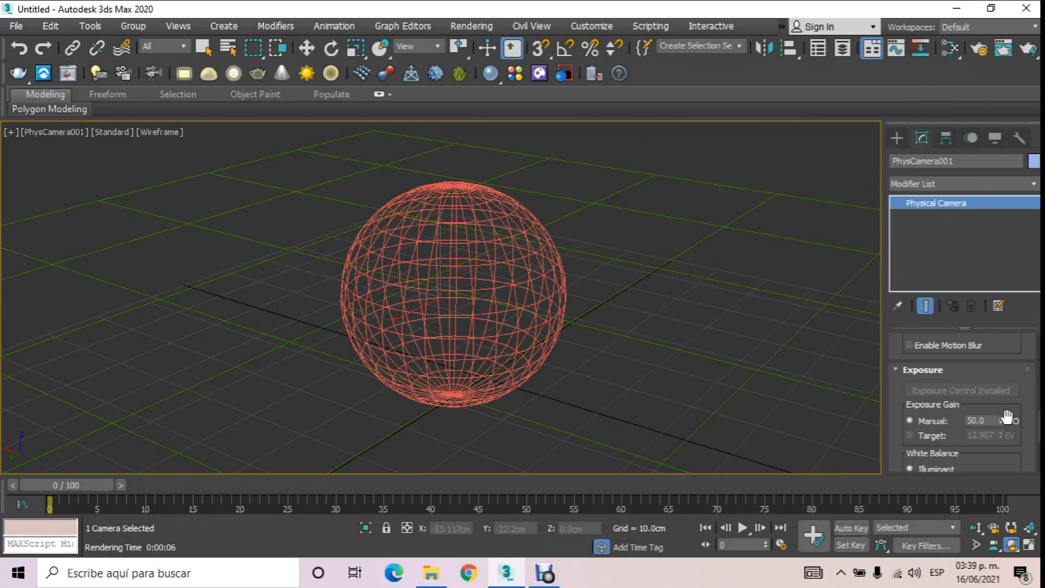
Set the camera's manual exposure gain to 600 ISO and render the camera view again
drag(994, 421, 941, 424)
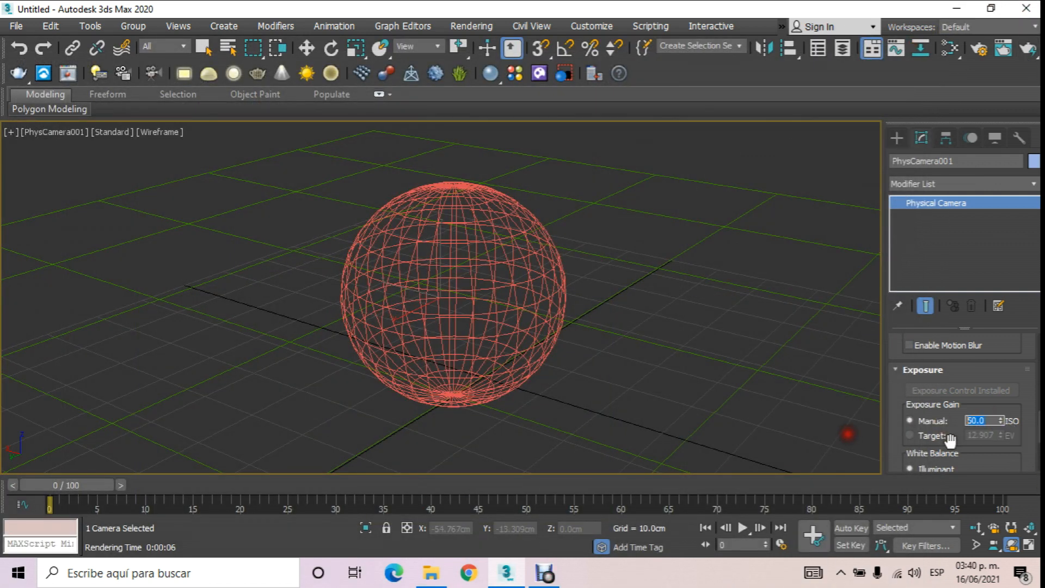
text(60)
click(1027, 51)
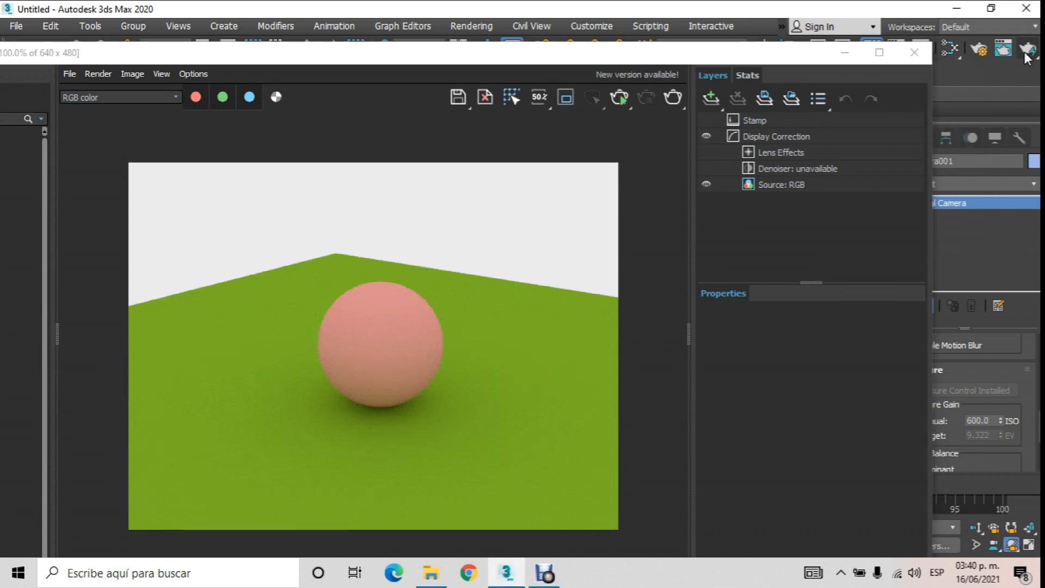
click(573, 287)
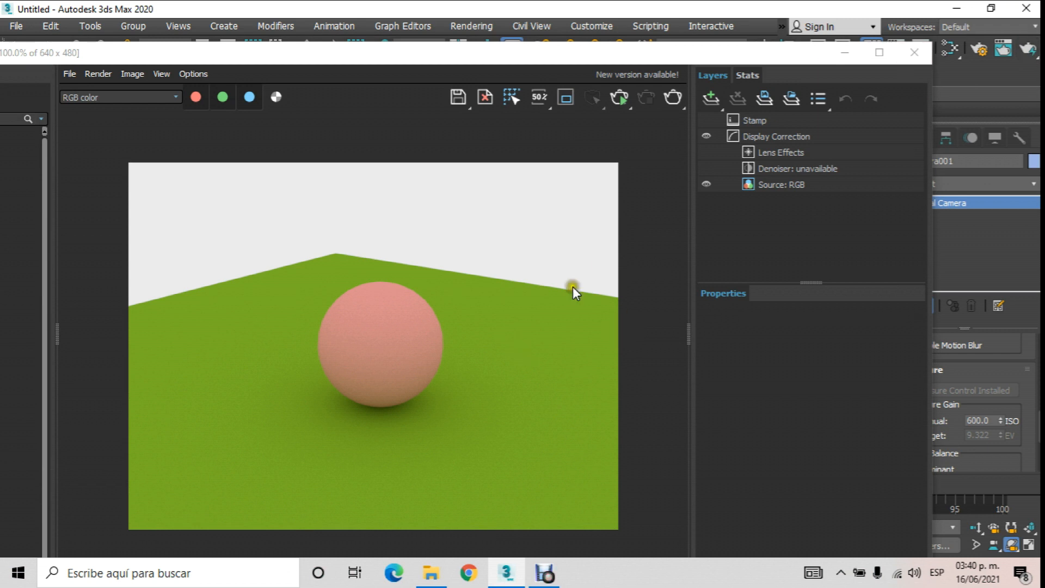
Save the rendered image as a JPEG file named "render 1" in the Imágenes folder, accepting the default JPEG settings
click(458, 98)
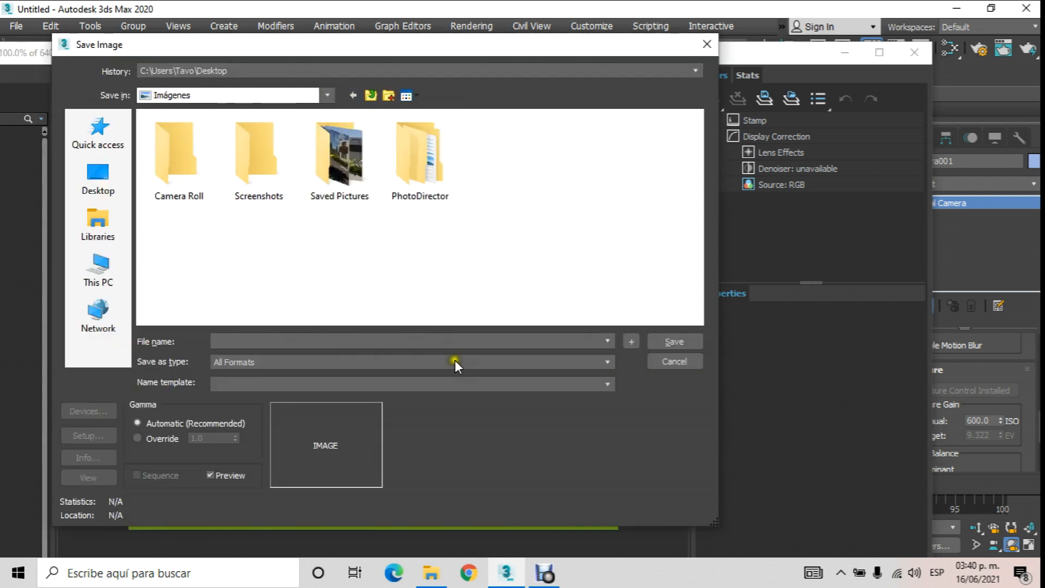
click(608, 361)
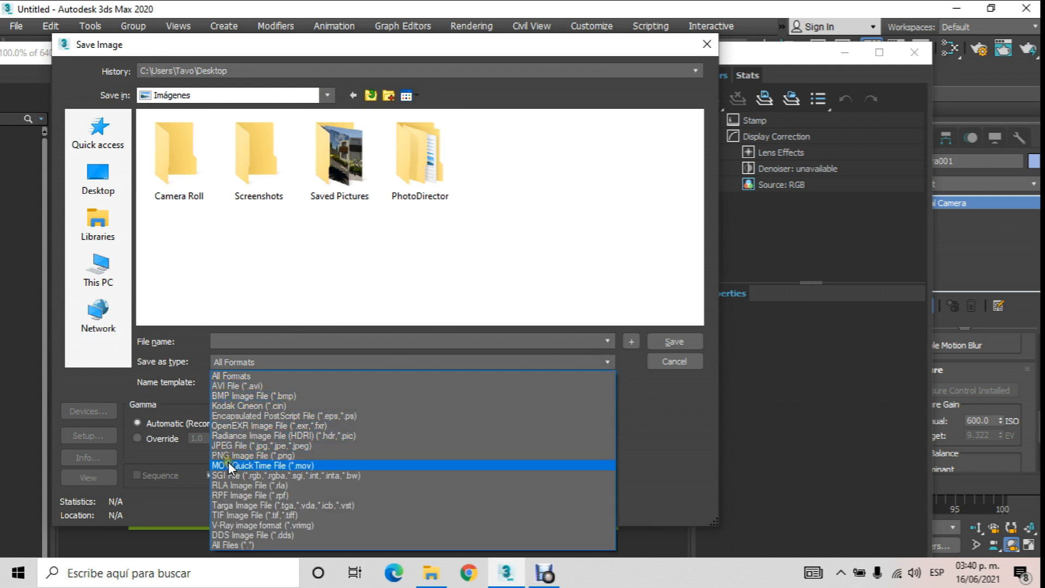
click(233, 445)
click(235, 340)
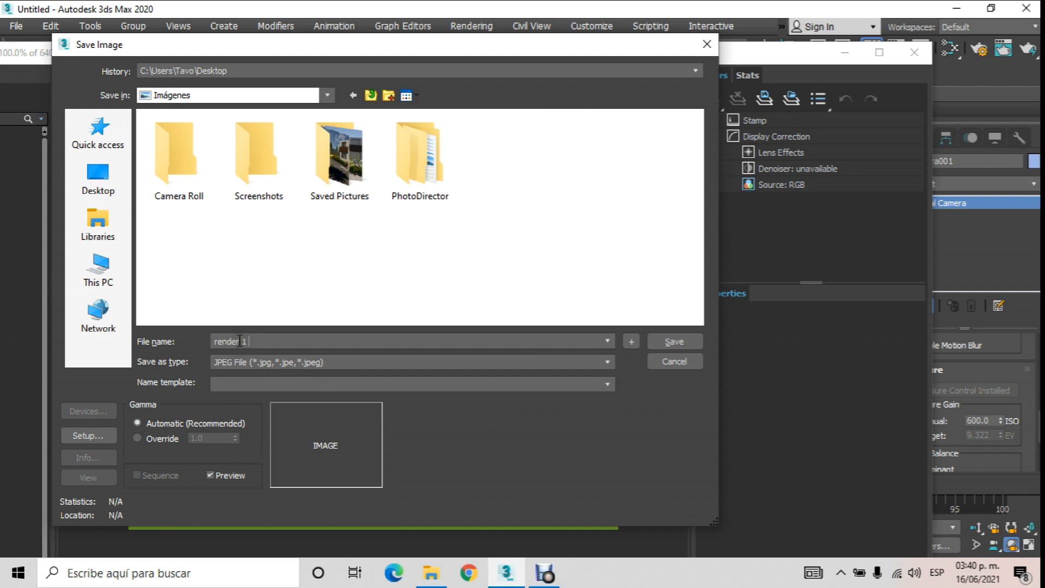
key(Return)
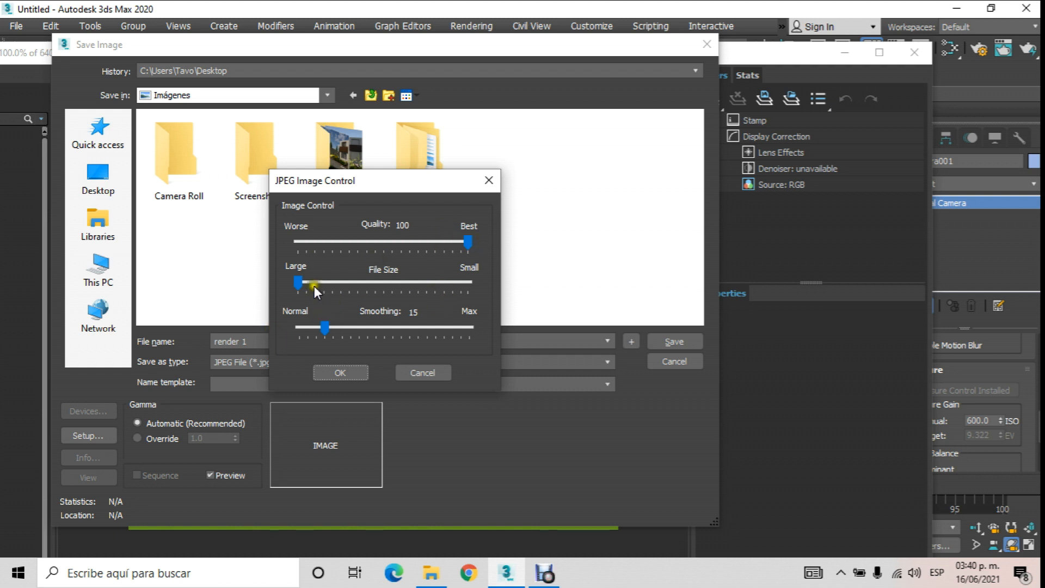
click(339, 372)
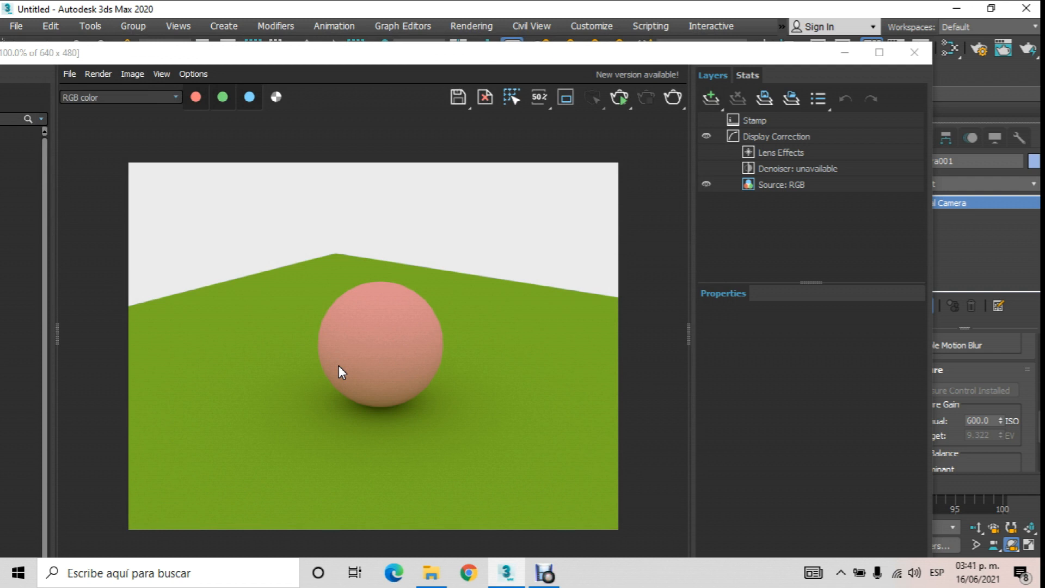
Save the rendered image as a PNG file named "render 1" in the Imágenes folder, with RGB 48 bit colors and the alpha channel
click(459, 98)
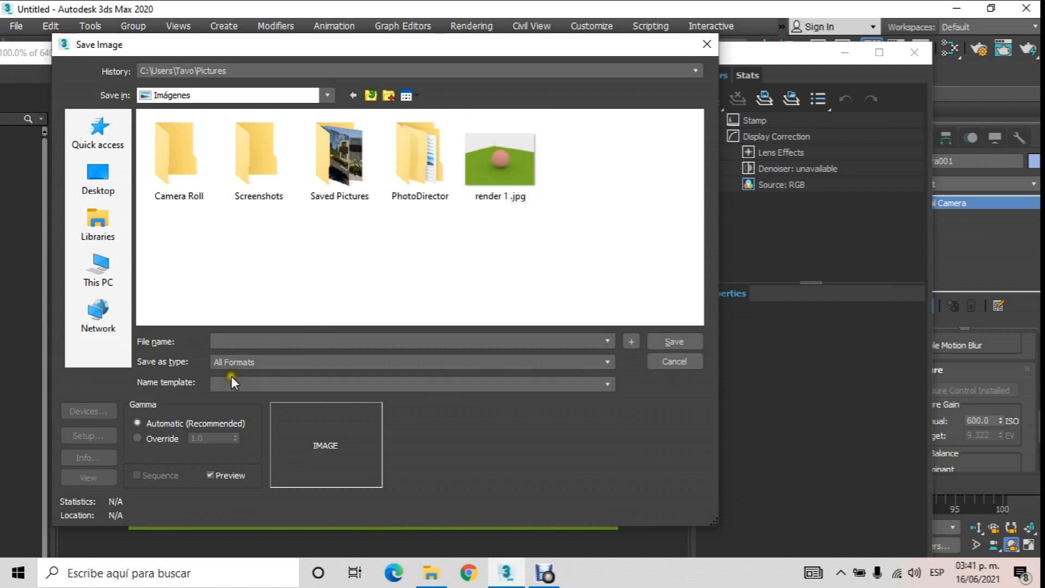
click(508, 158)
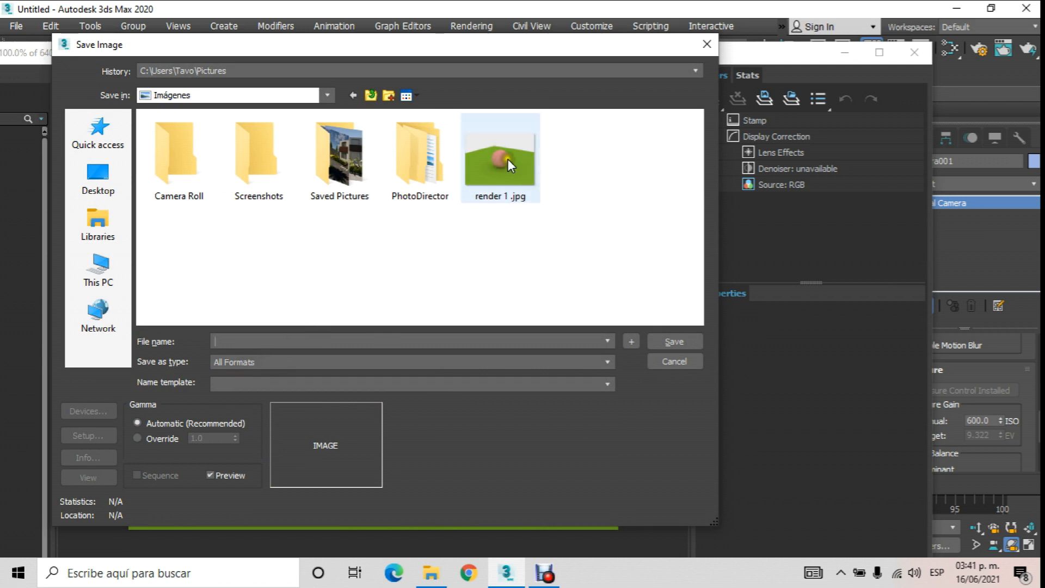
click(318, 358)
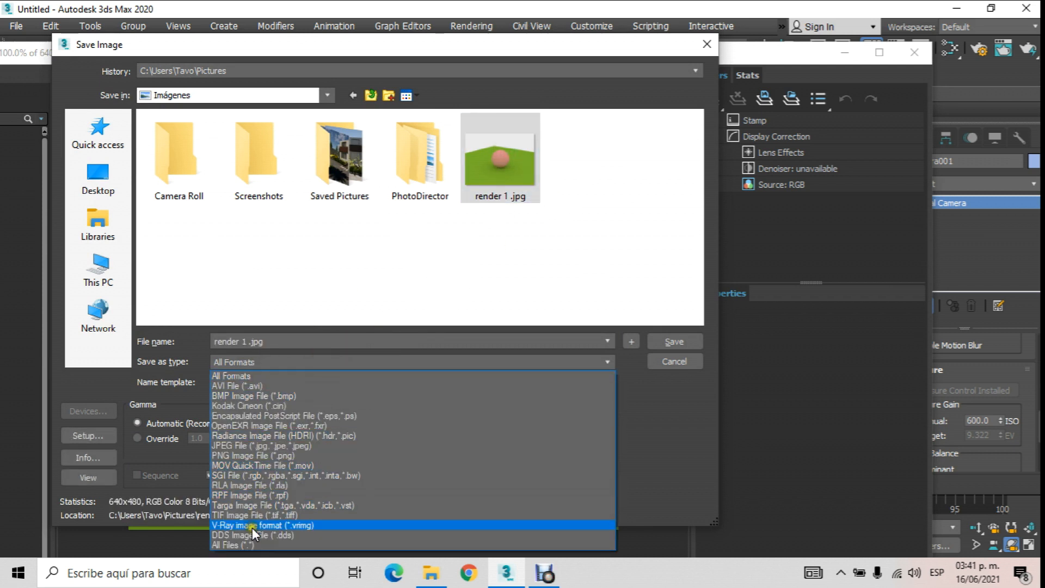
click(255, 455)
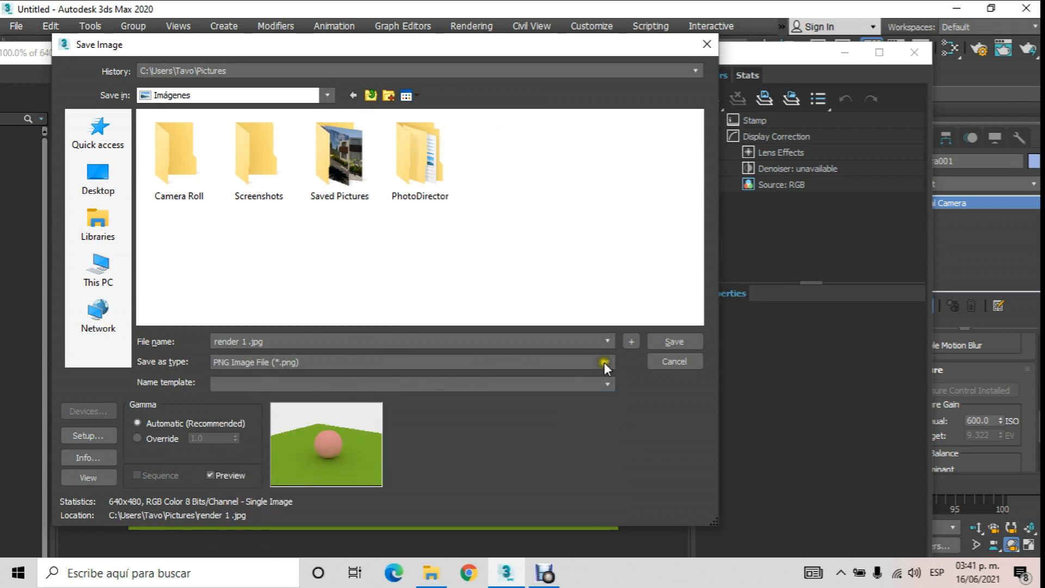
click(690, 341)
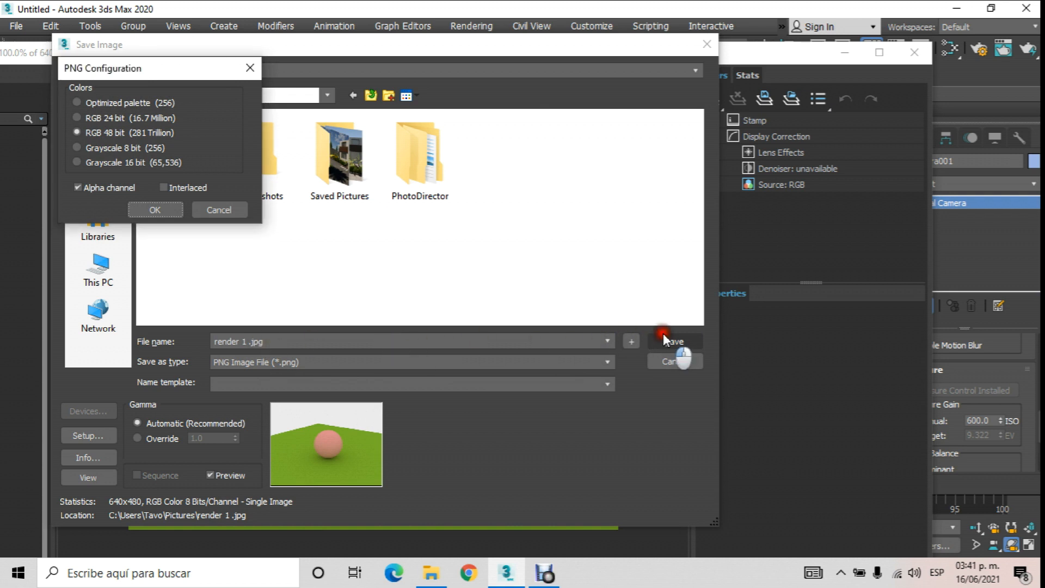
click(155, 209)
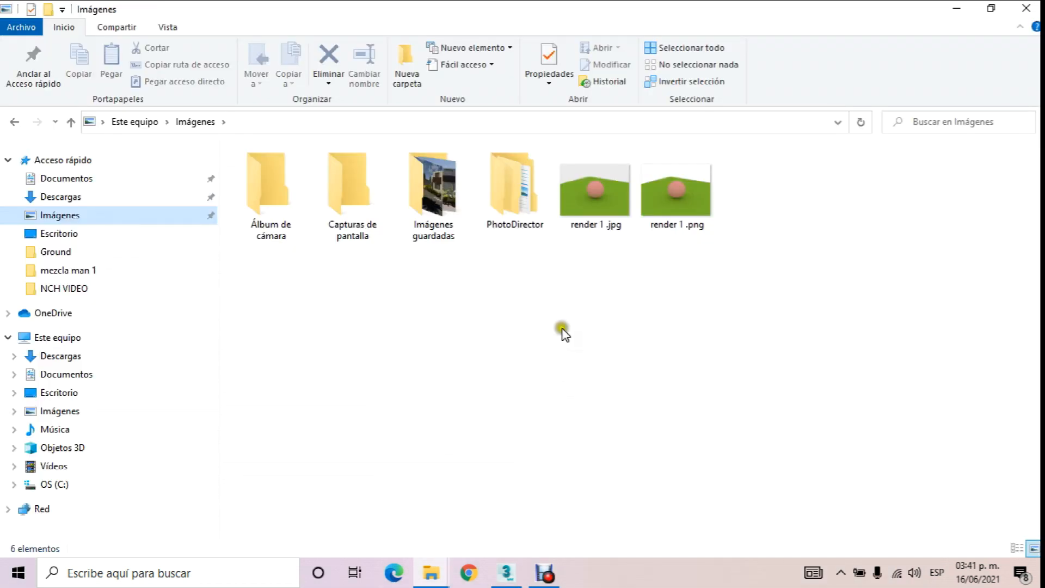
Open the saved "render 1" JPEG from the Imágenes folder in the Photos viewer and compare its background with the PNG version
click(614, 206)
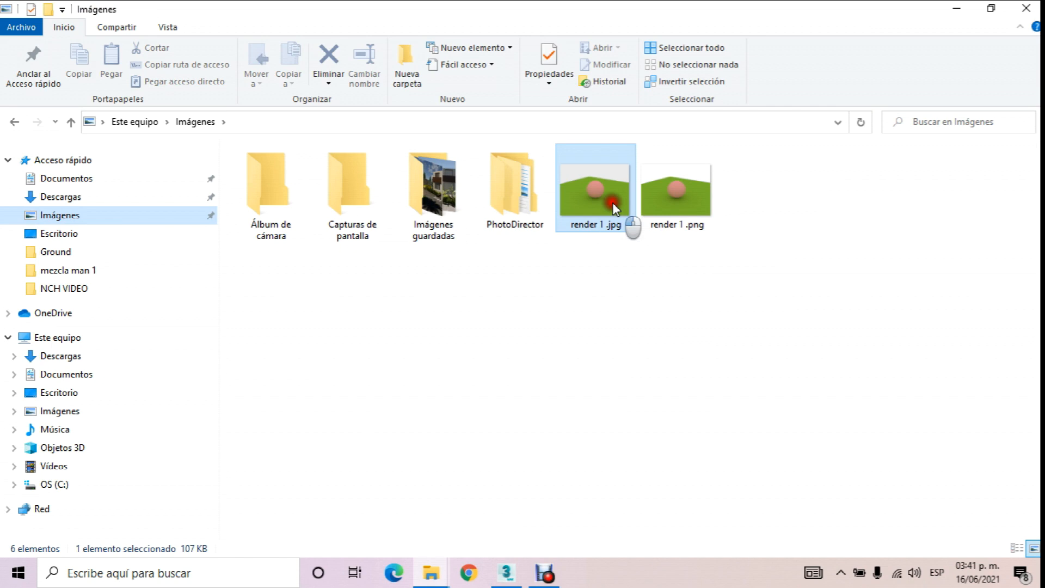
double_click(613, 202)
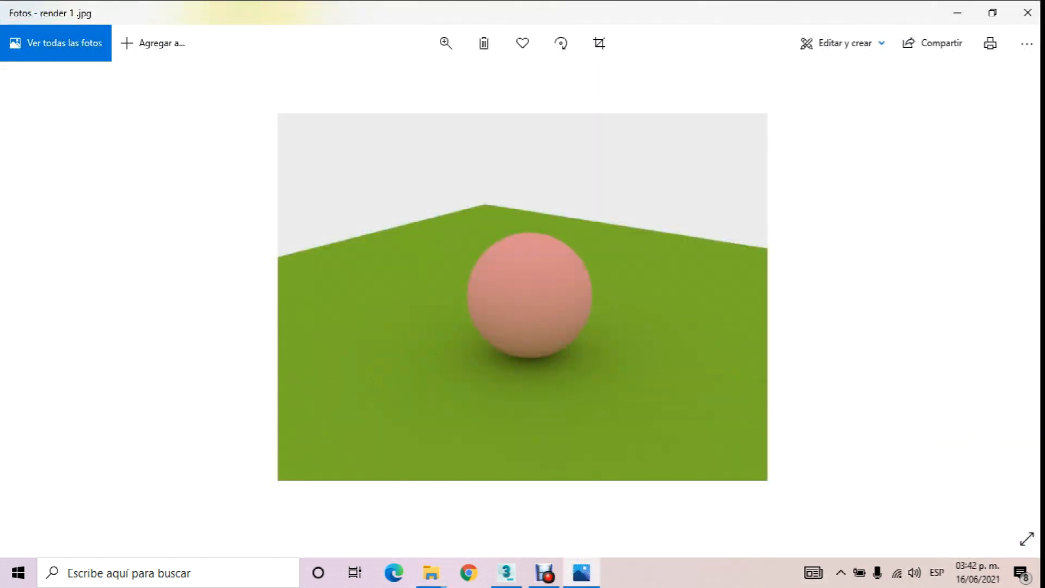
key(Right)
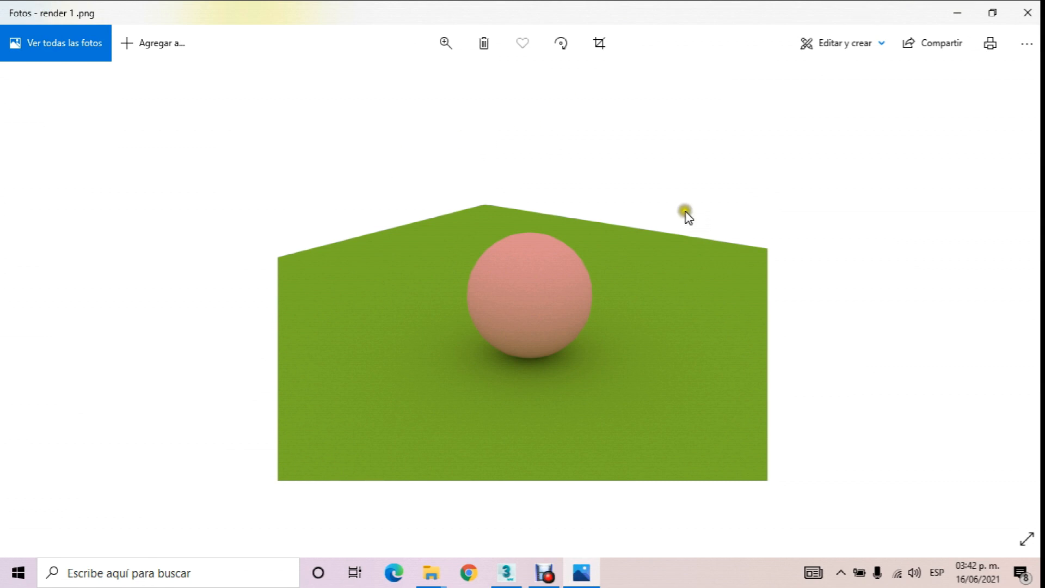
key(Left)
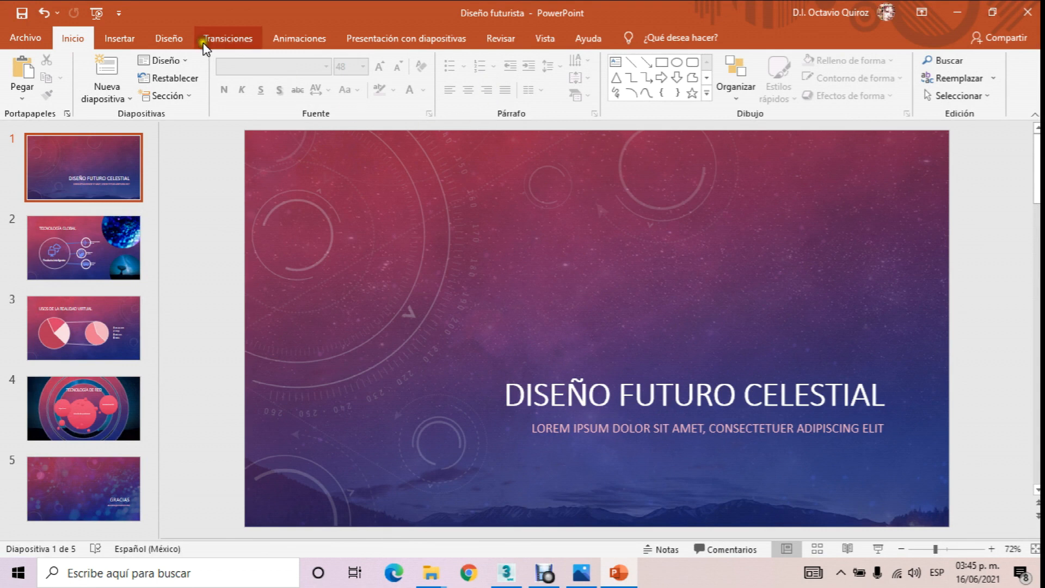
In PowerPoint, insert the "render 1" JPEG from this device into the title slide and place it against the slide's left edge
click(119, 37)
click(137, 76)
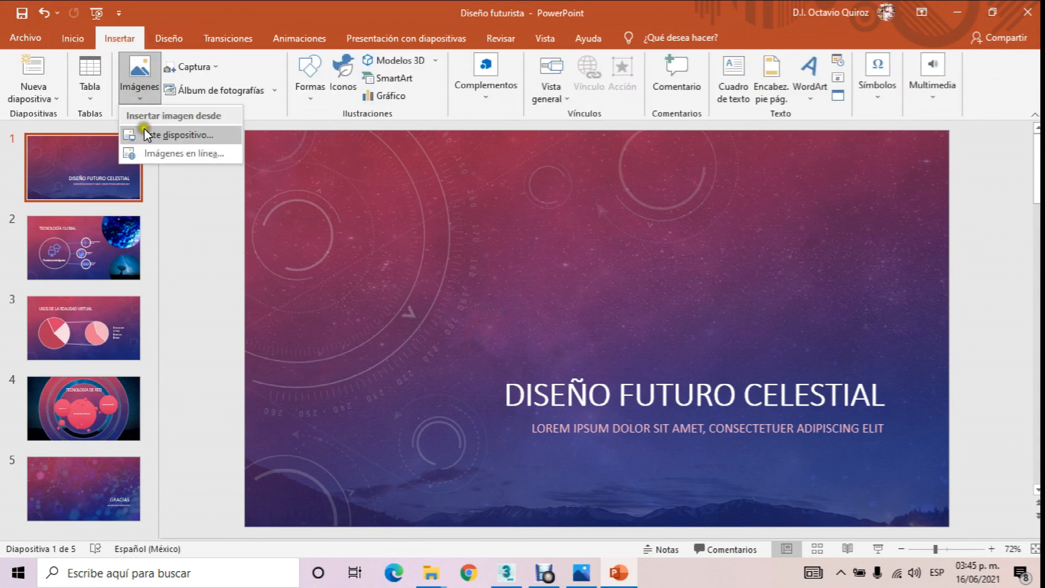
click(158, 135)
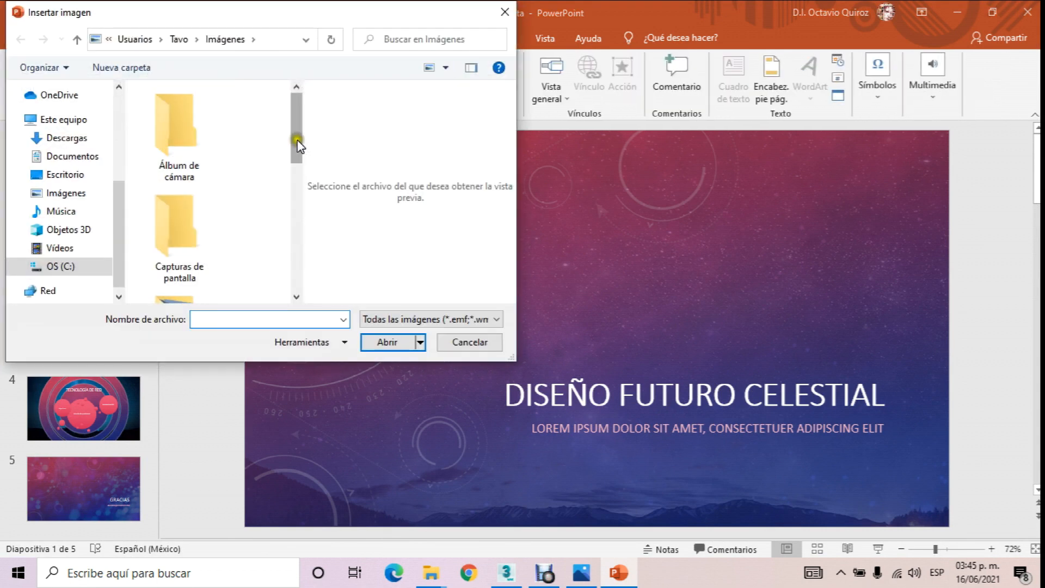
drag(296, 139, 282, 263)
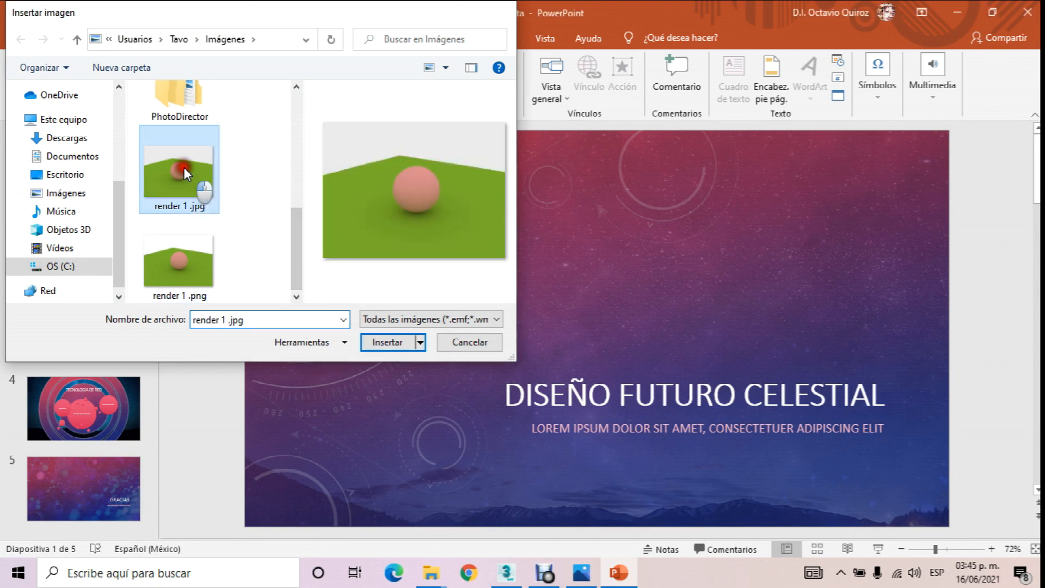
double_click(184, 168)
drag(567, 283, 404, 294)
Insert the "render 1" PNG beside the JPEG at the slide's right edge, and close the presentation without saving it
click(126, 38)
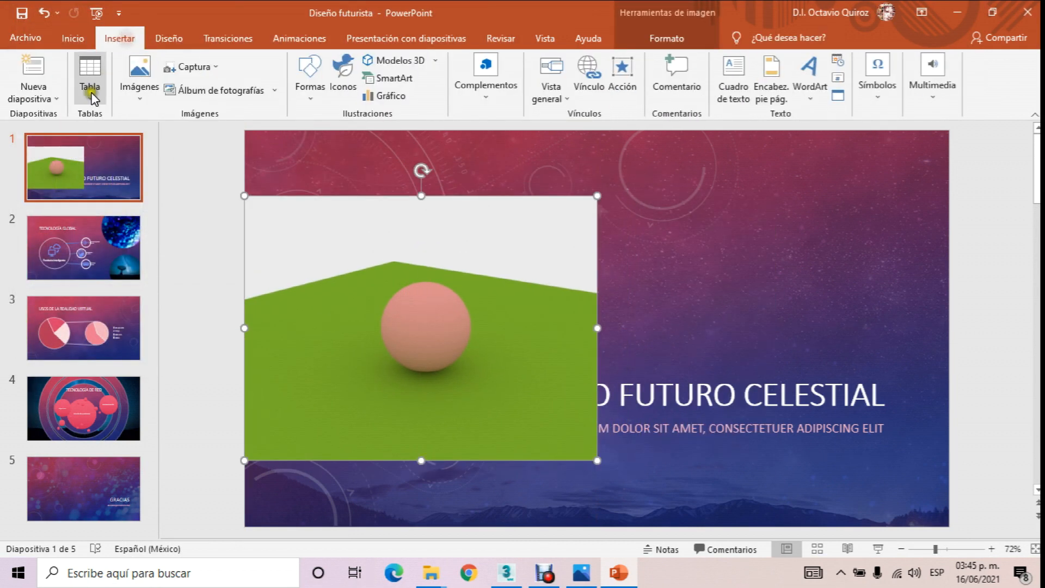
click(140, 76)
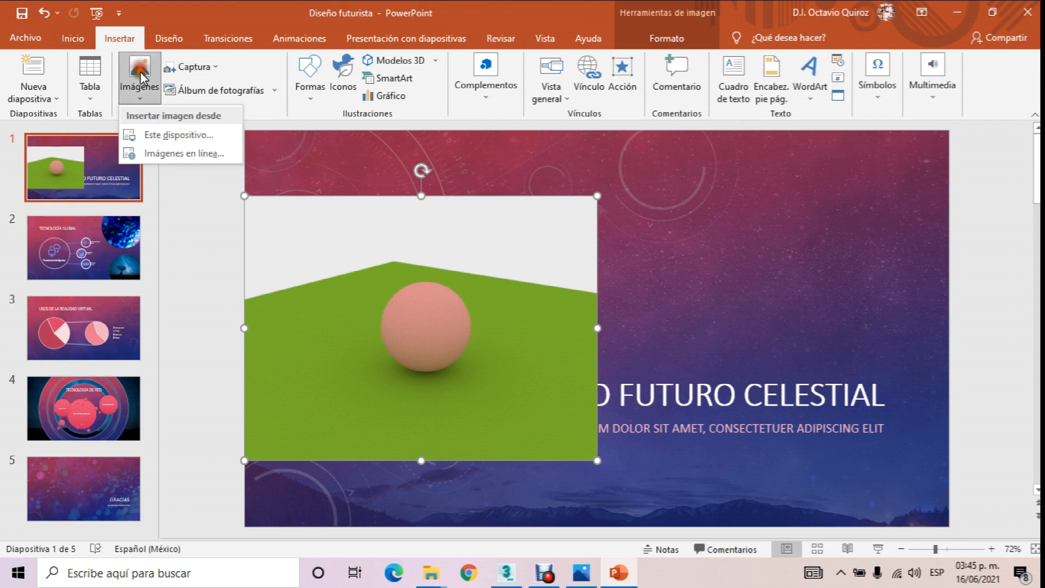
click(164, 133)
drag(302, 125, 303, 239)
double_click(152, 245)
drag(651, 285, 824, 303)
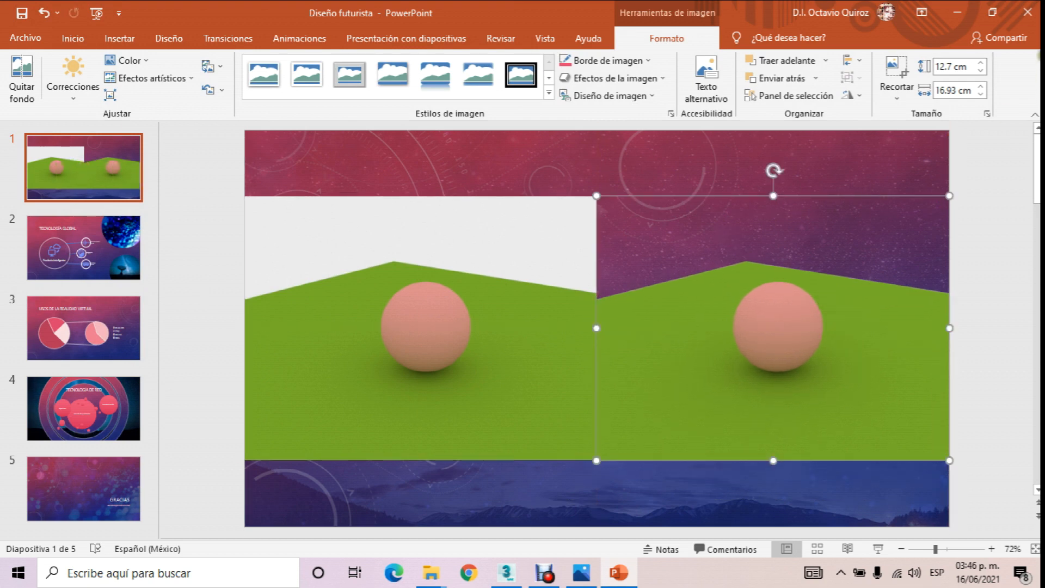
click(1028, 12)
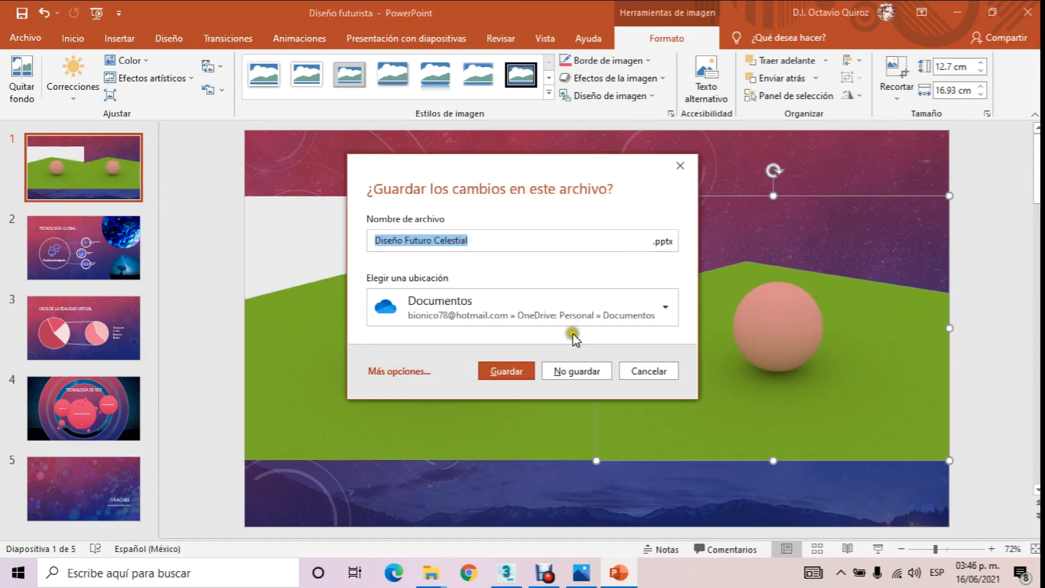
click(577, 371)
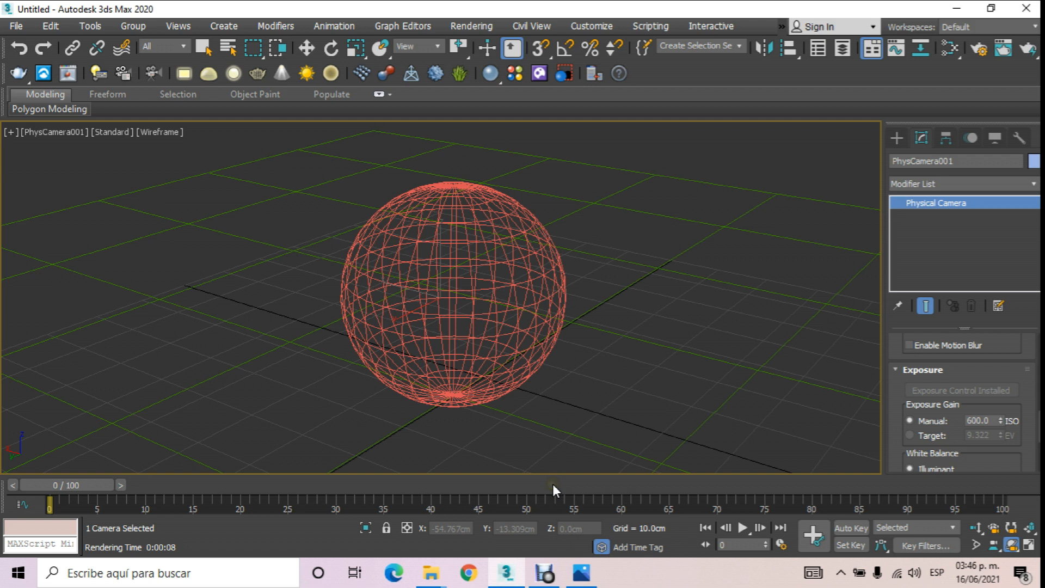
Open the V-Ray Material Library Browser, look through categories such as Leather, Paper, Plastic, Ceramic & Porcelain and Carpaint, and close it
click(516, 73)
click(512, 72)
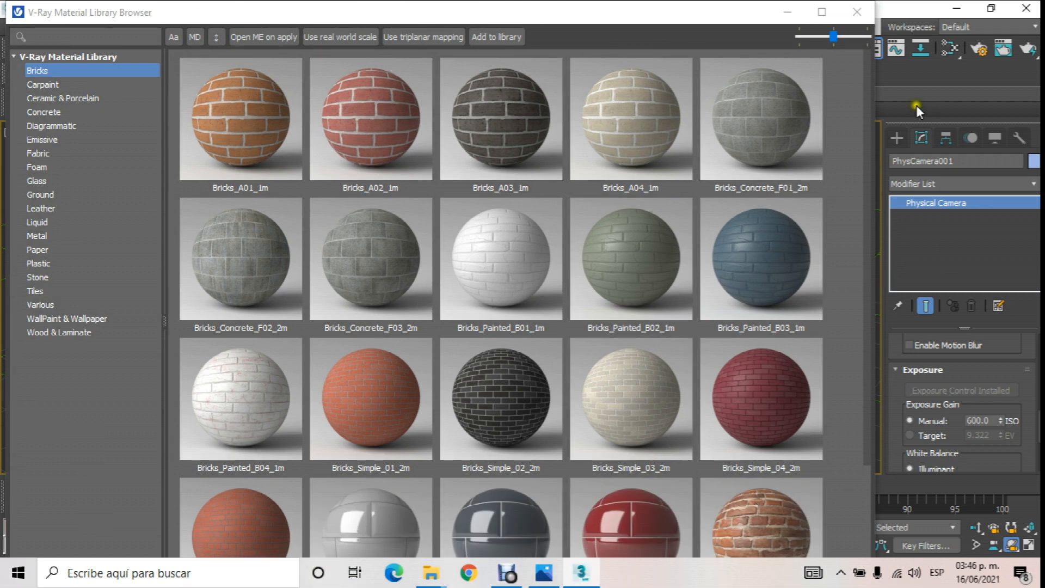
click(38, 167)
click(42, 194)
click(39, 207)
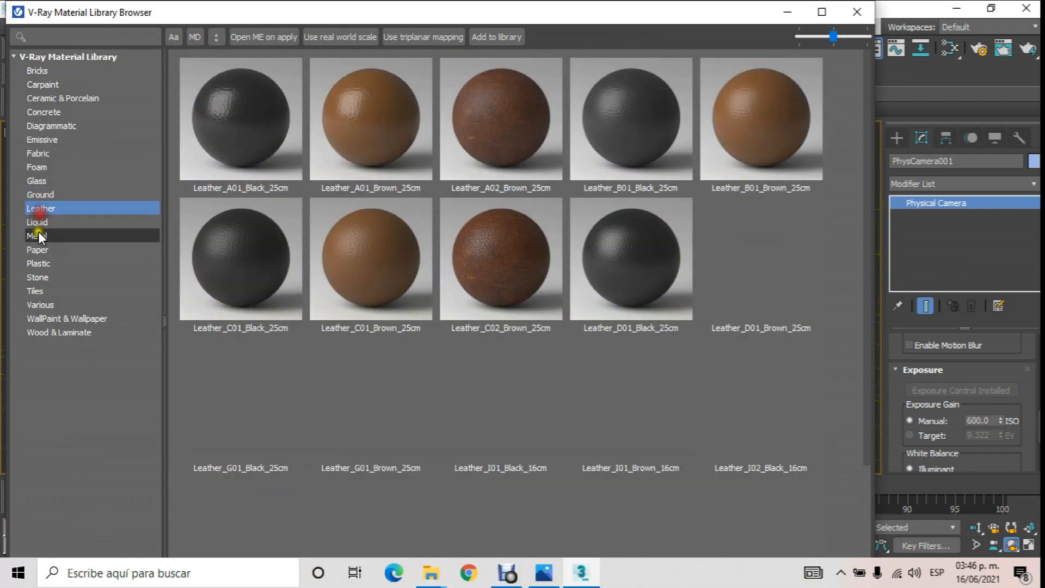
click(37, 254)
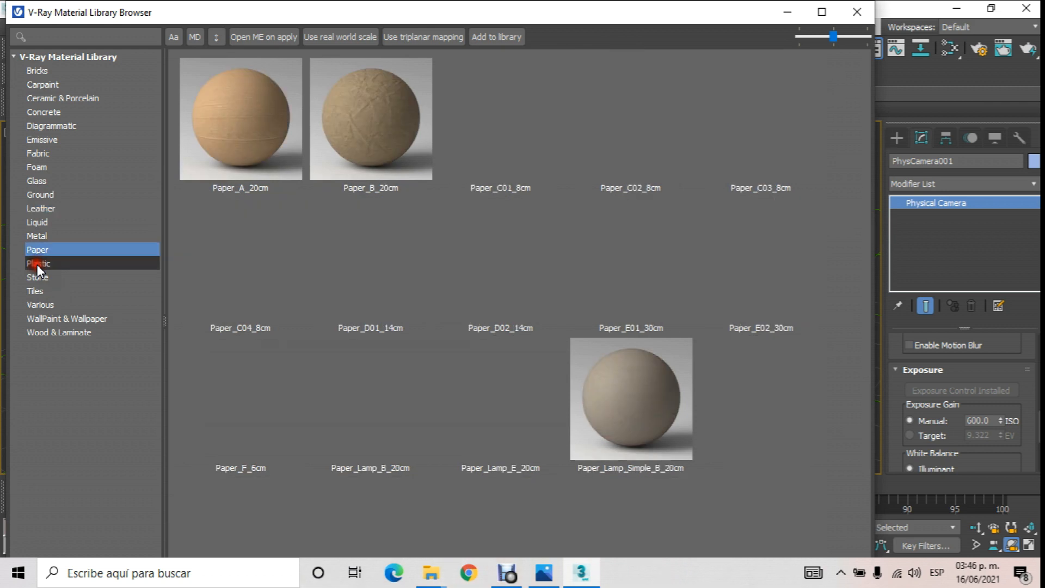
click(37, 264)
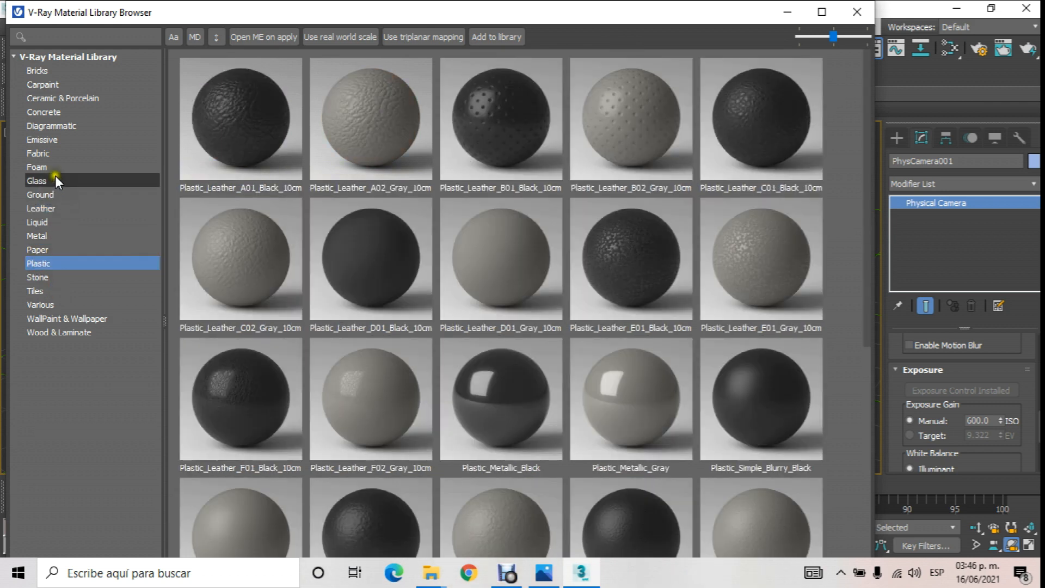
click(61, 98)
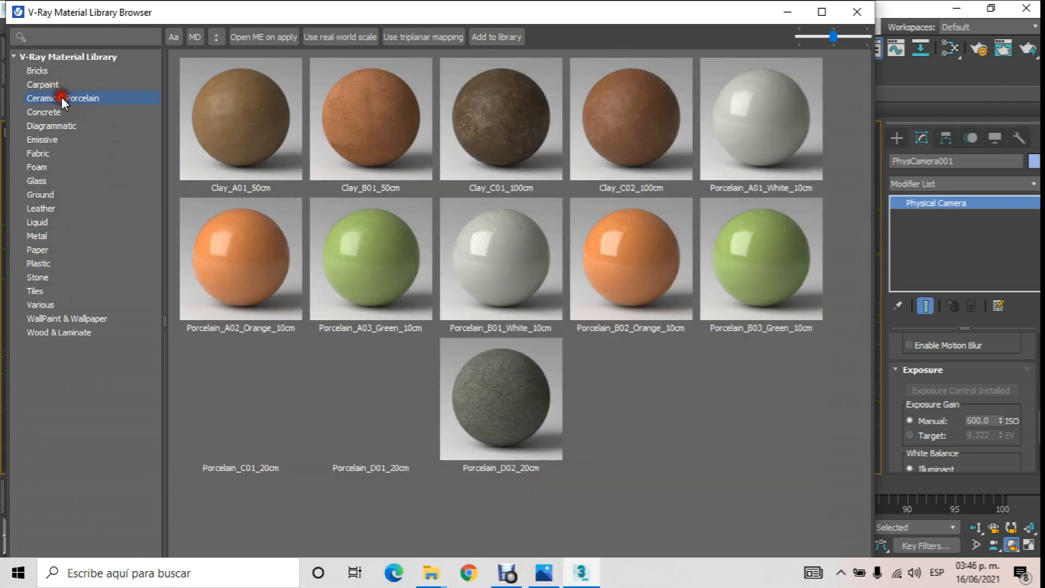
click(54, 85)
drag(397, 11, 366, 126)
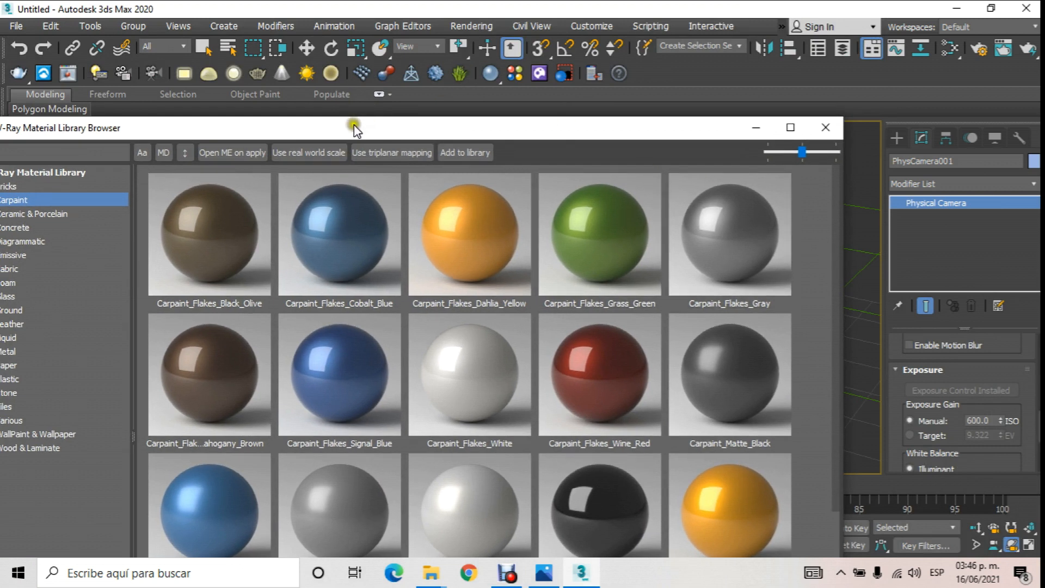
click(827, 128)
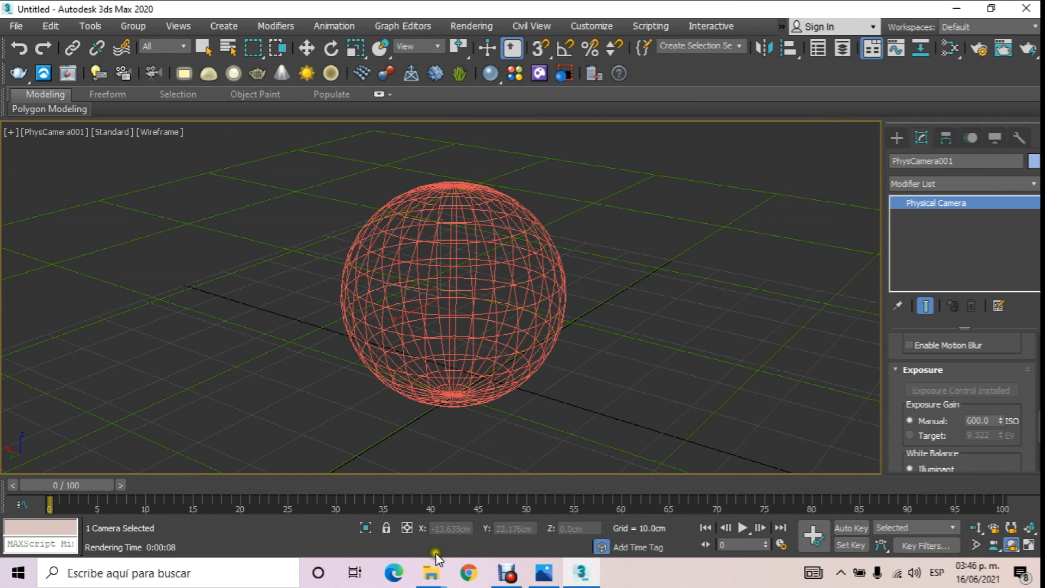
Switch to File Explorer and open the V-Ray > 3ds Max 2020 > bin folder inside Chaos Group in Archivos de programa
click(435, 573)
click(374, 497)
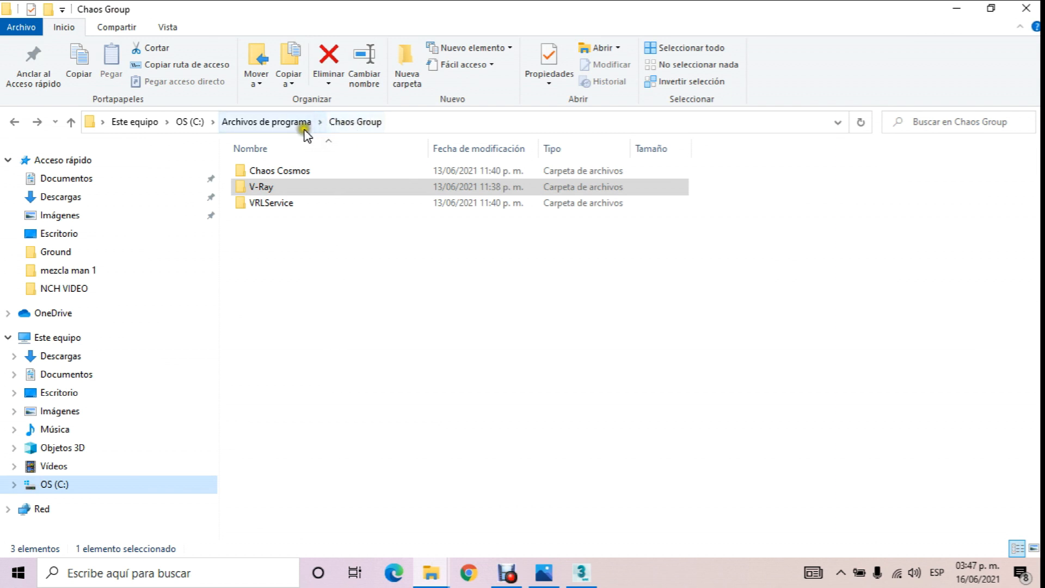
click(254, 186)
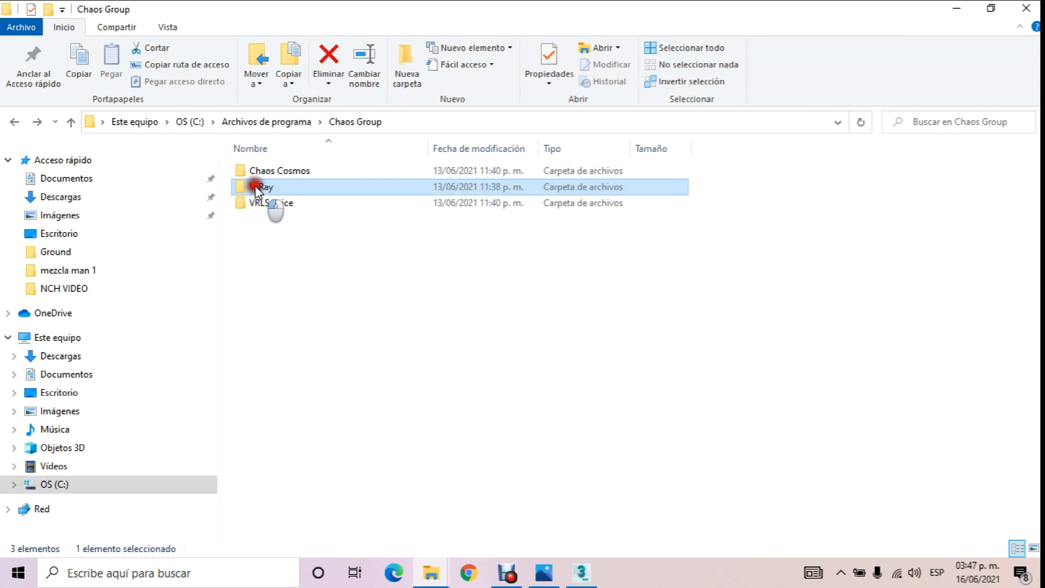
double_click(255, 189)
click(282, 174)
double_click(281, 175)
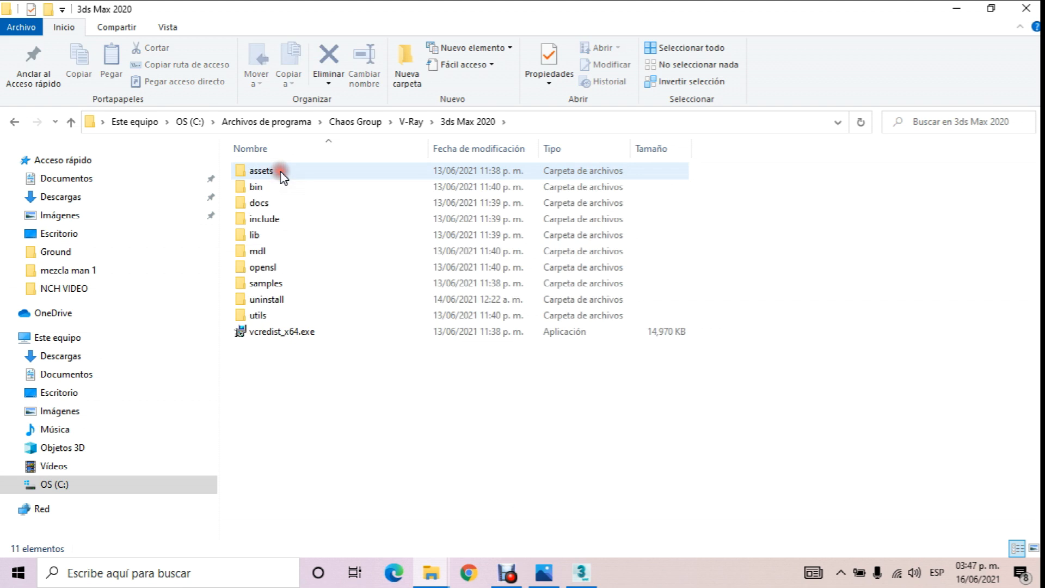
double_click(256, 188)
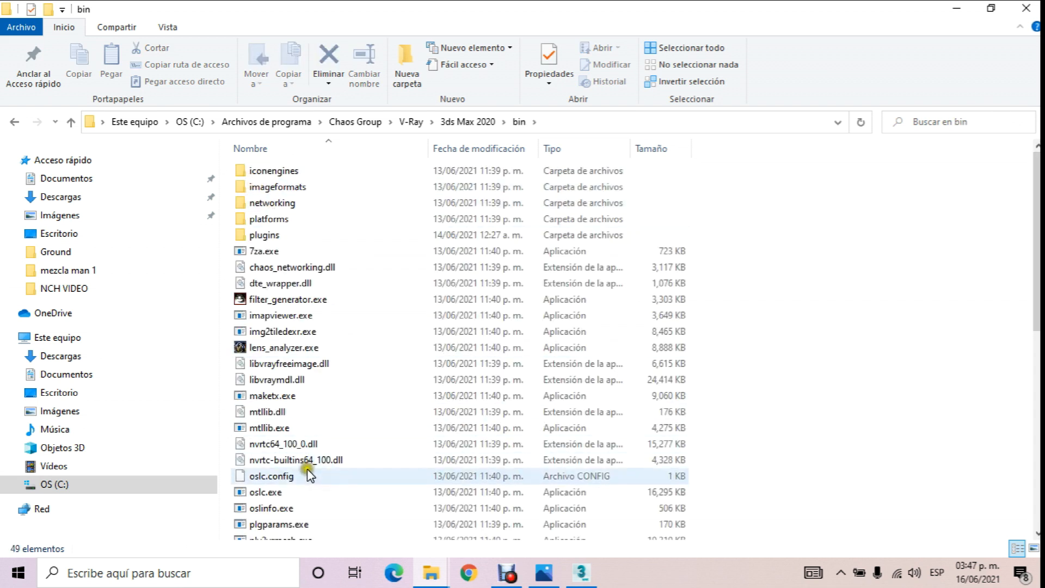
Run mtllib.exe as administrator, check the material library's target directory, close the downloader without downloading and return to 3ds Max
click(278, 430)
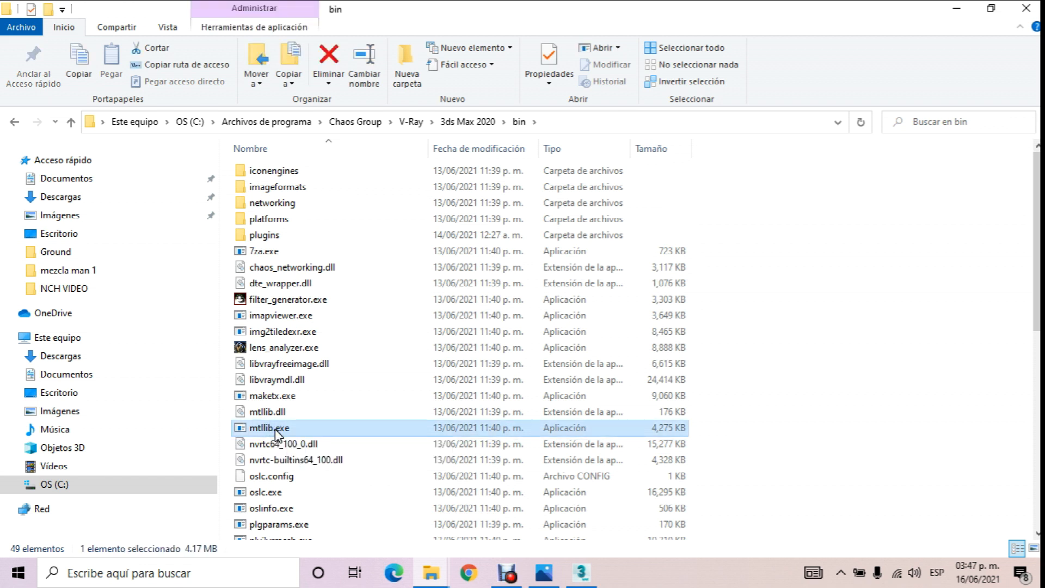
right_click(278, 434)
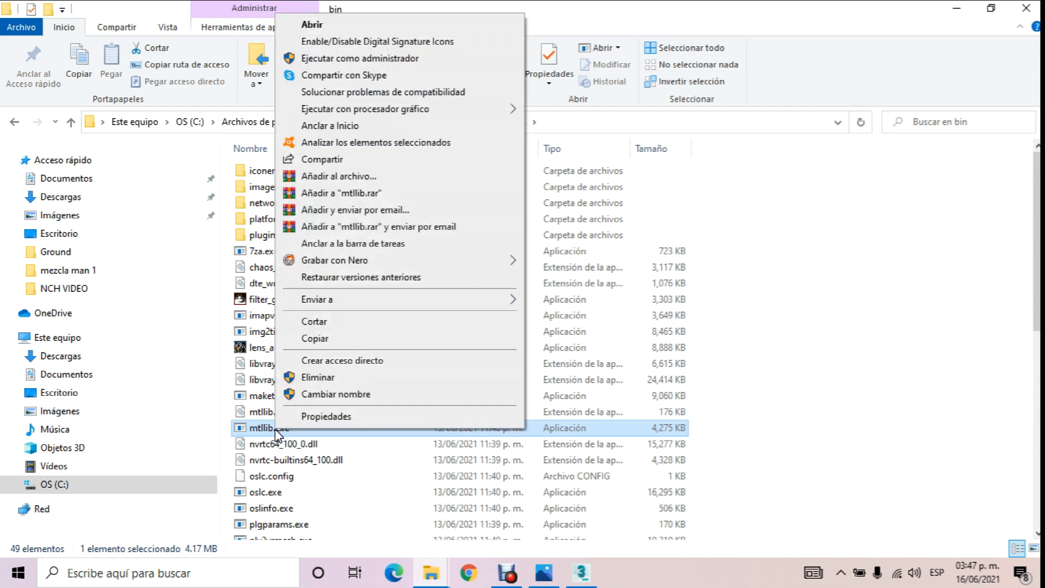
click(412, 63)
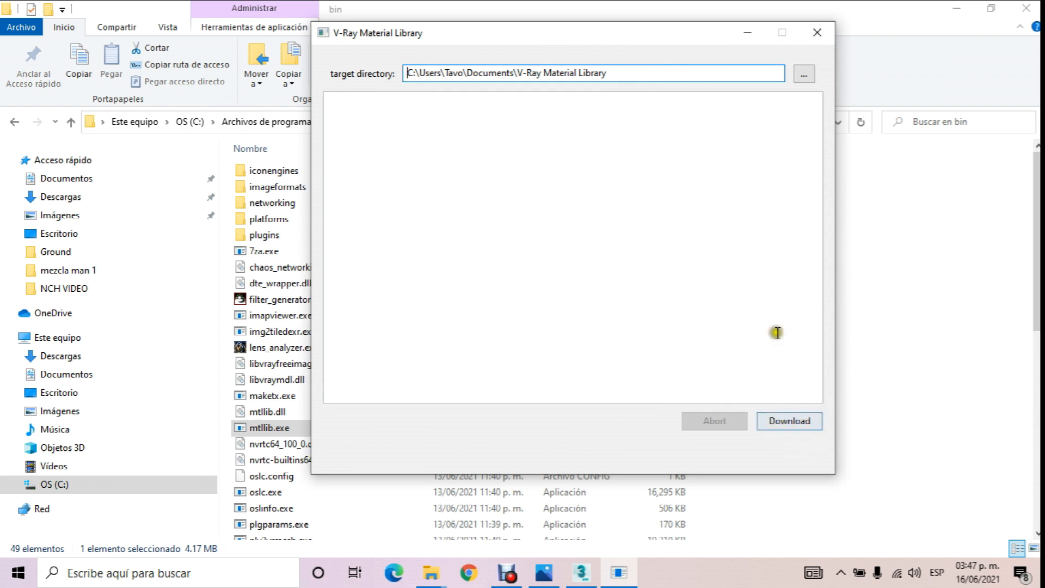
drag(631, 73, 404, 66)
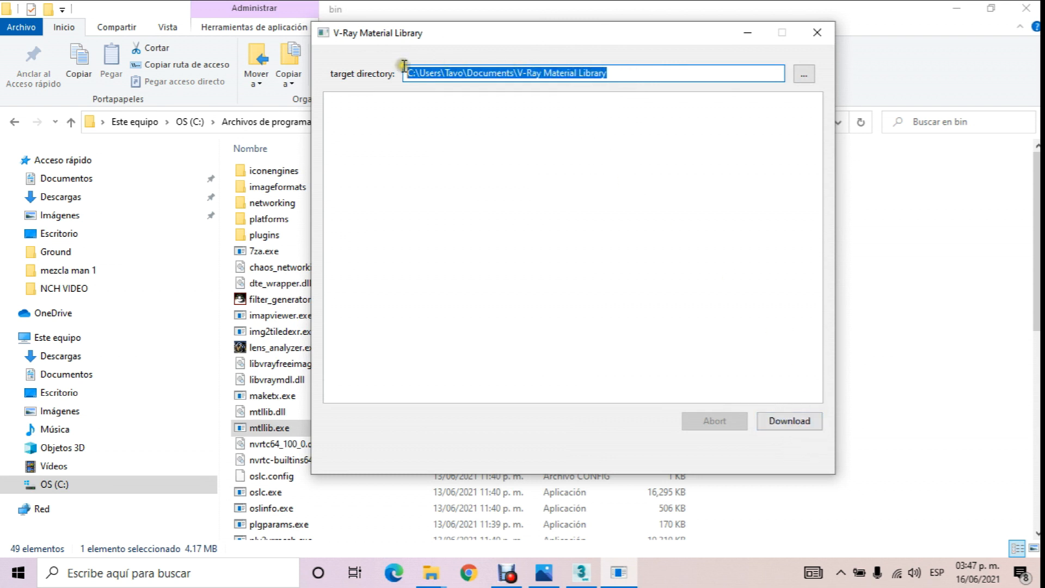
click(820, 32)
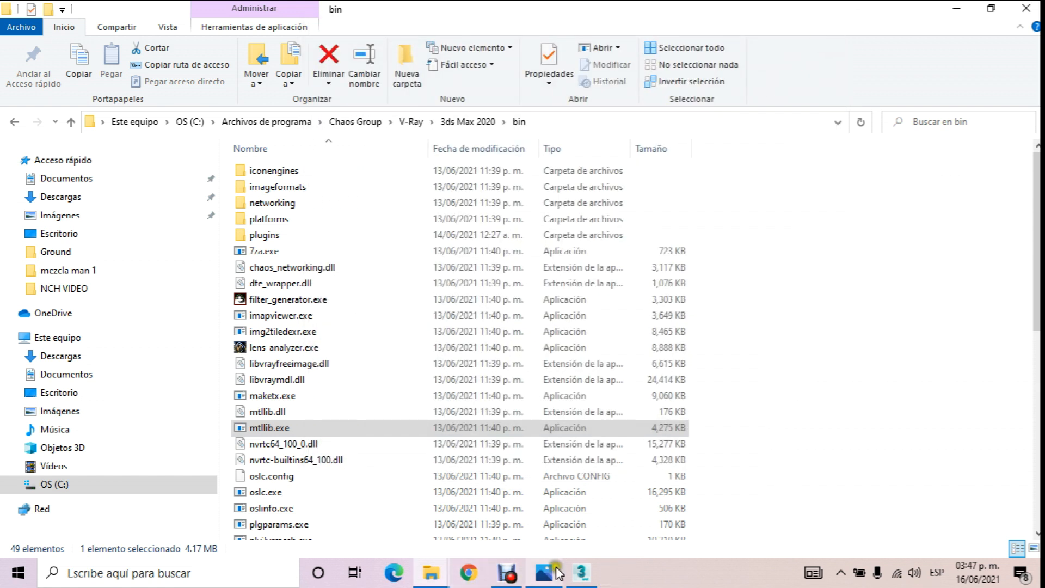
click(581, 577)
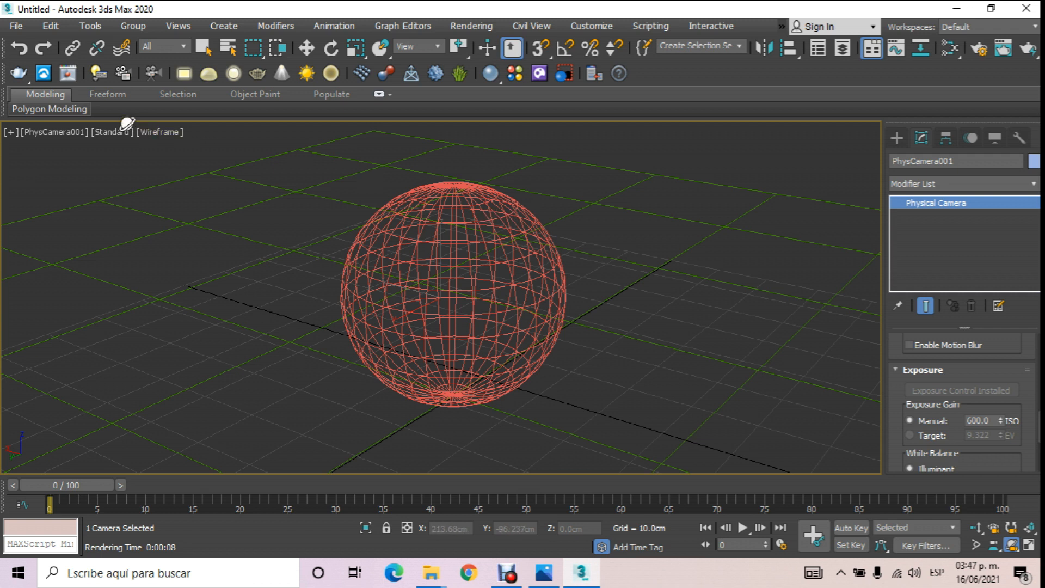
Reopen the V-Ray Material Library Browser, show the Tiles category and place the window so part of the scene stays in sight
click(515, 74)
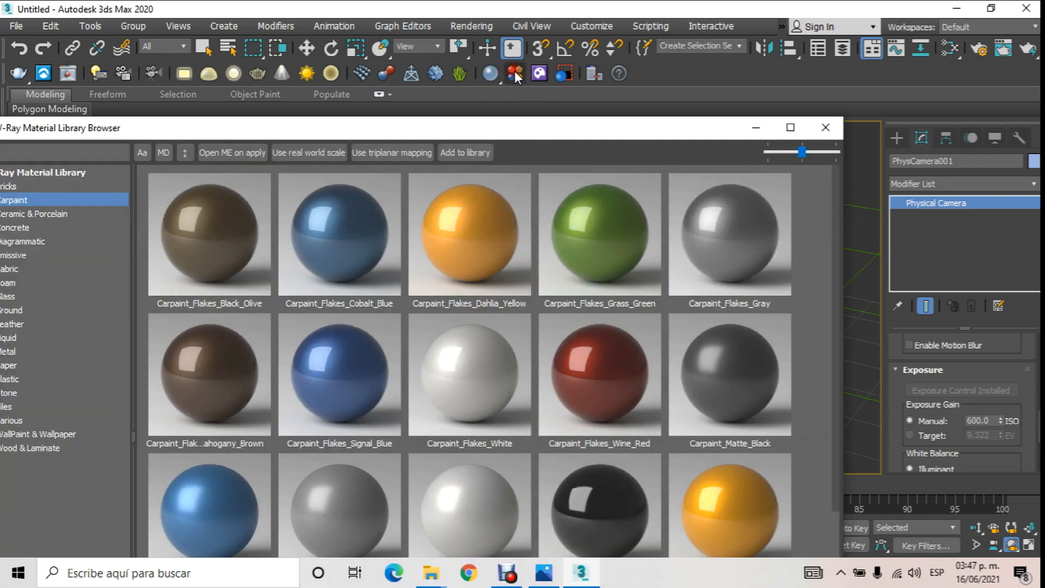
drag(420, 129, 1003, 127)
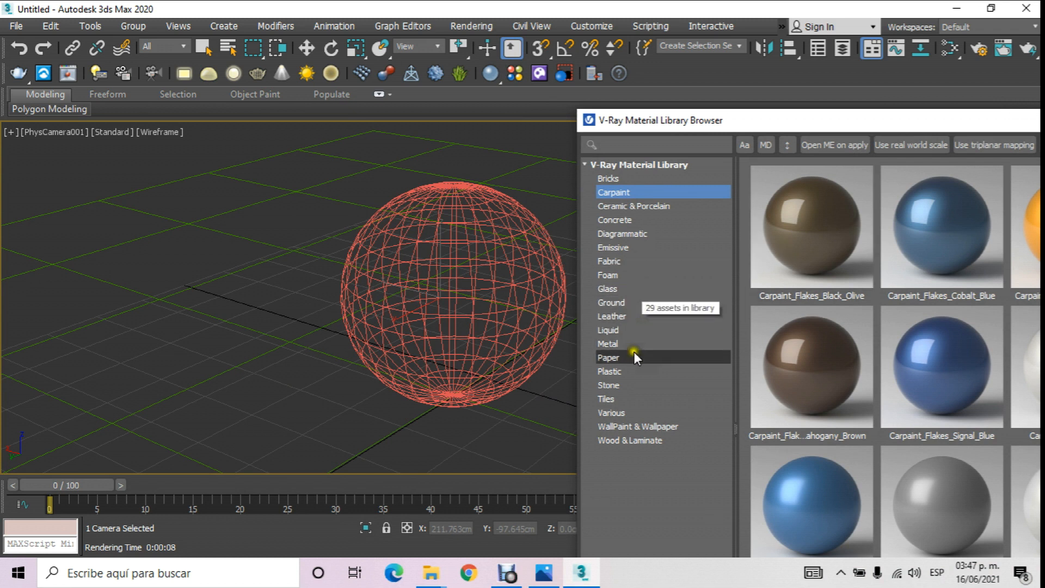
click(677, 399)
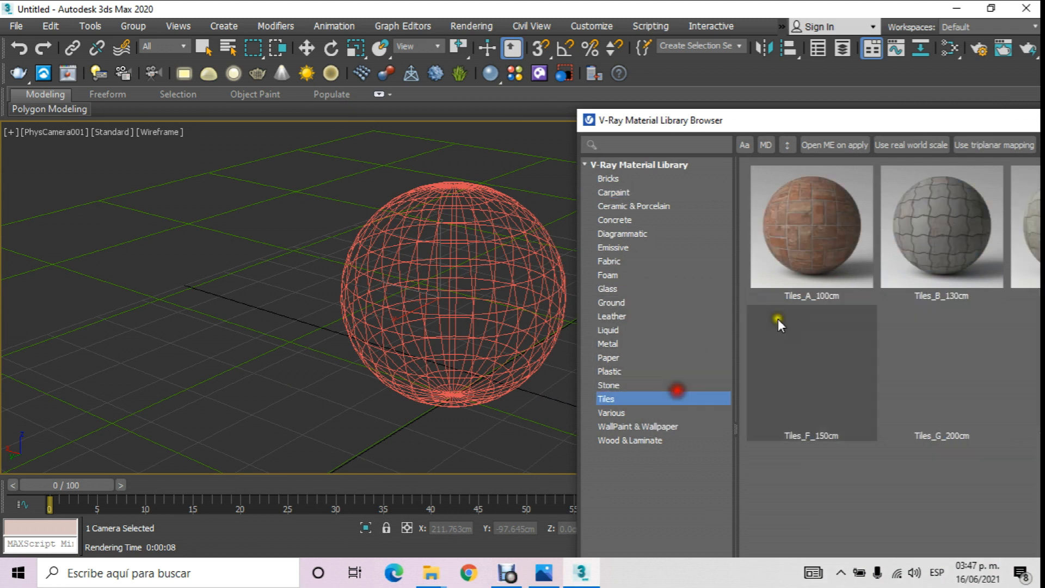
mouse_move(882, 121)
mouse_down()
mouse_move(623, 104)
mouse_move(726, 99)
mouse_move(727, 117)
mouse_up()
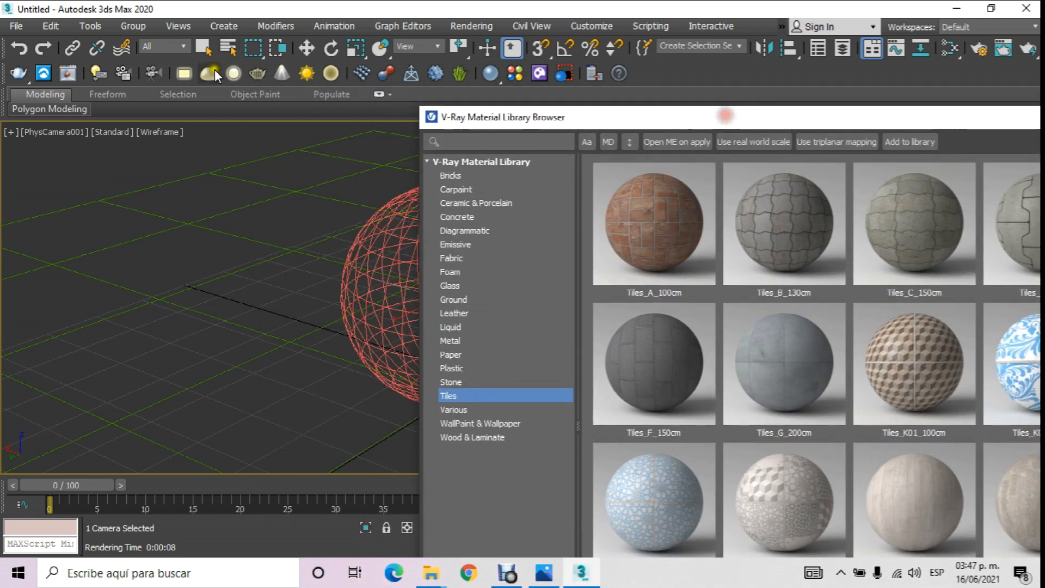
Change the camera viewport from wireframe to Default Shading and select the plane with the Move tool
right_click(160, 132)
click(212, 146)
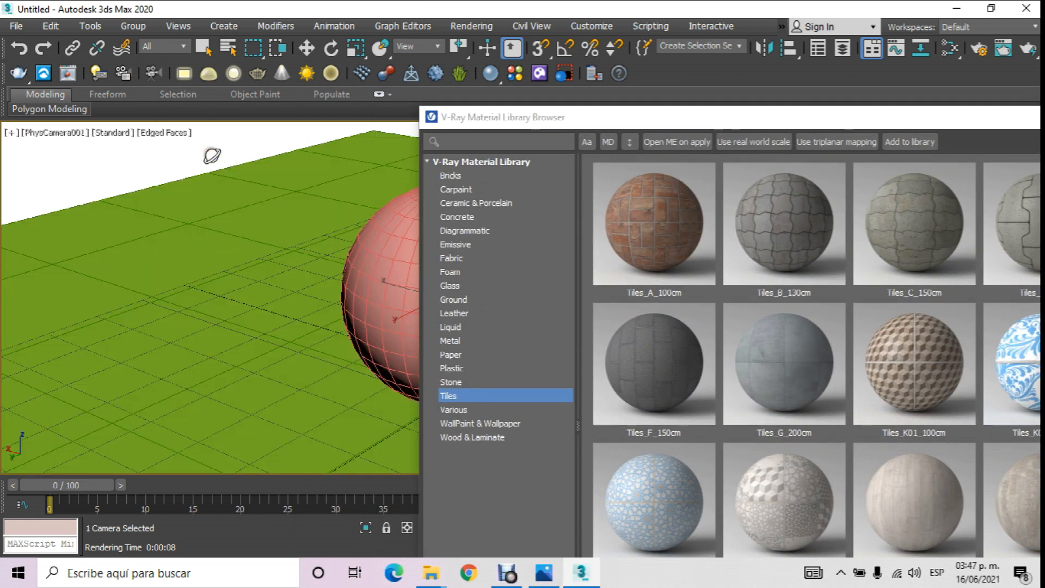
click(308, 50)
click(205, 268)
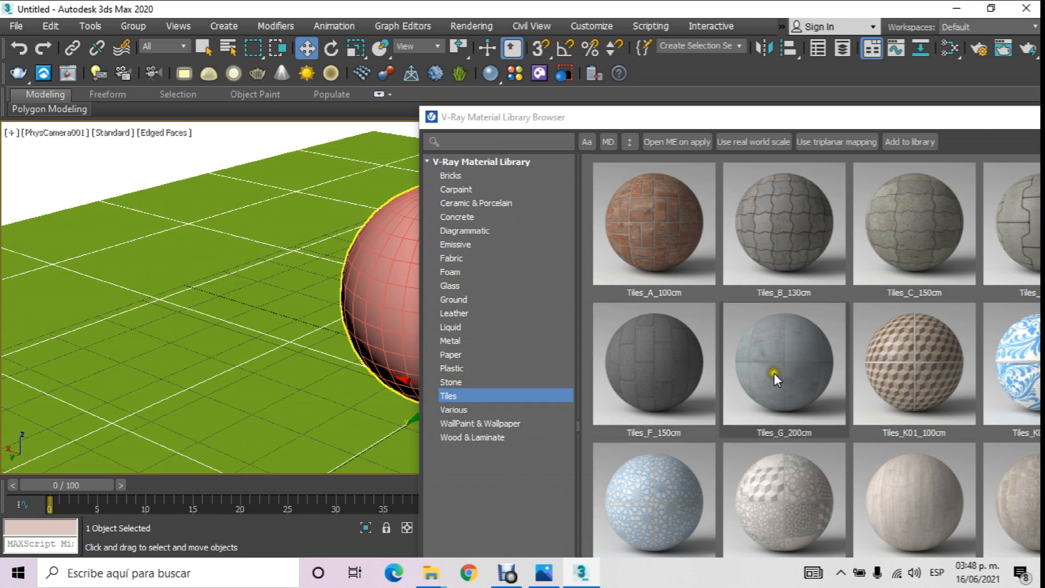
Apply the Tiles_A_100cm library material to the selected plane and close the V-Ray Material Library Browser
click(669, 229)
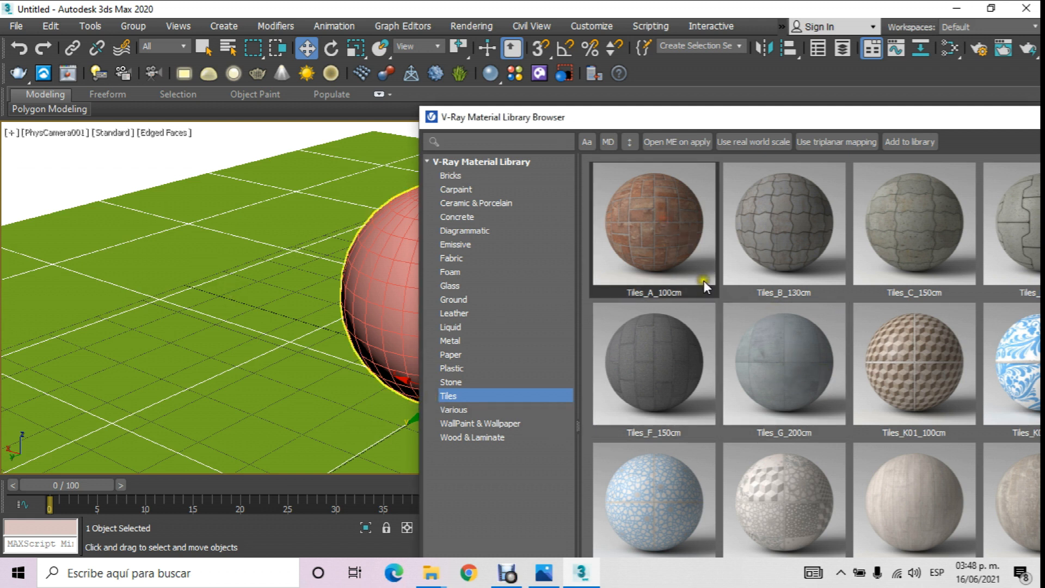
drag(720, 119, 459, 68)
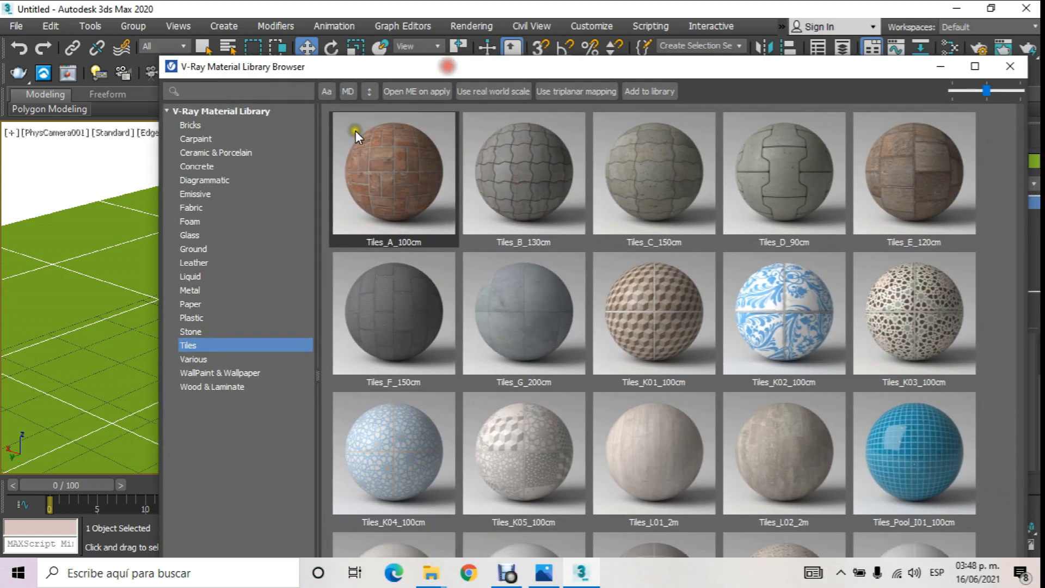
right_click(370, 171)
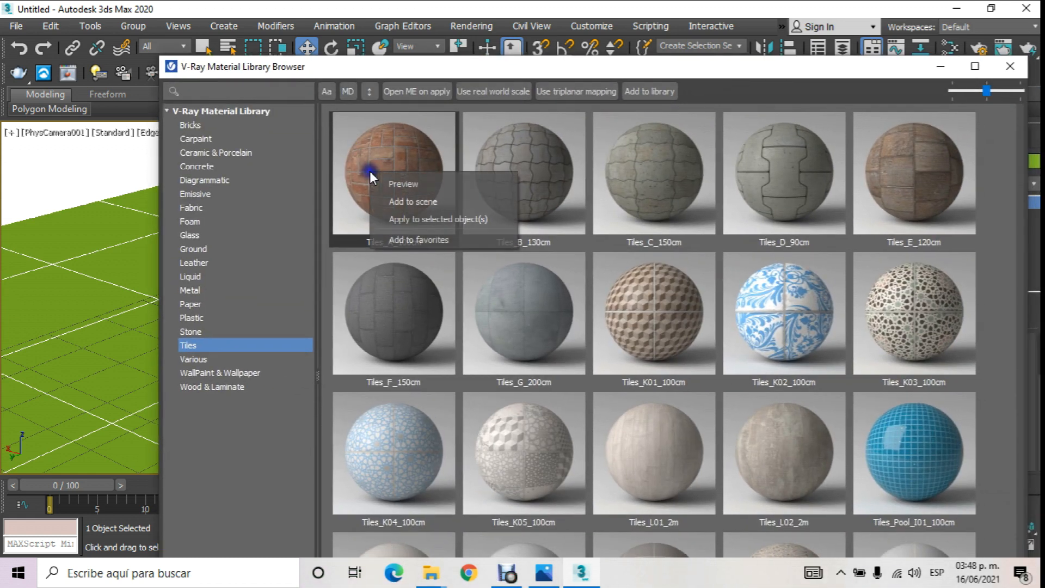
click(443, 219)
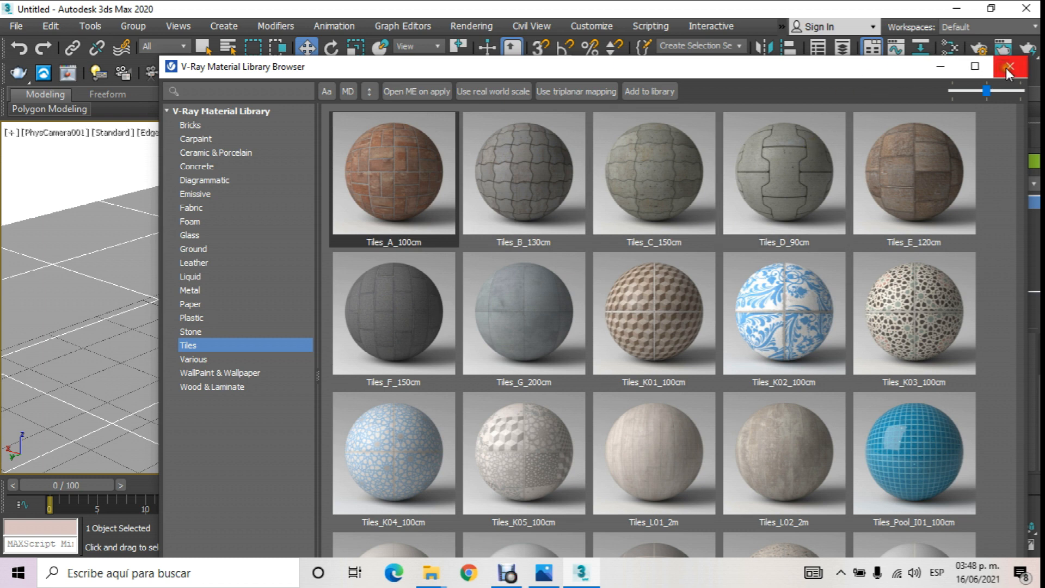
drag(867, 67, 613, 242)
click(772, 236)
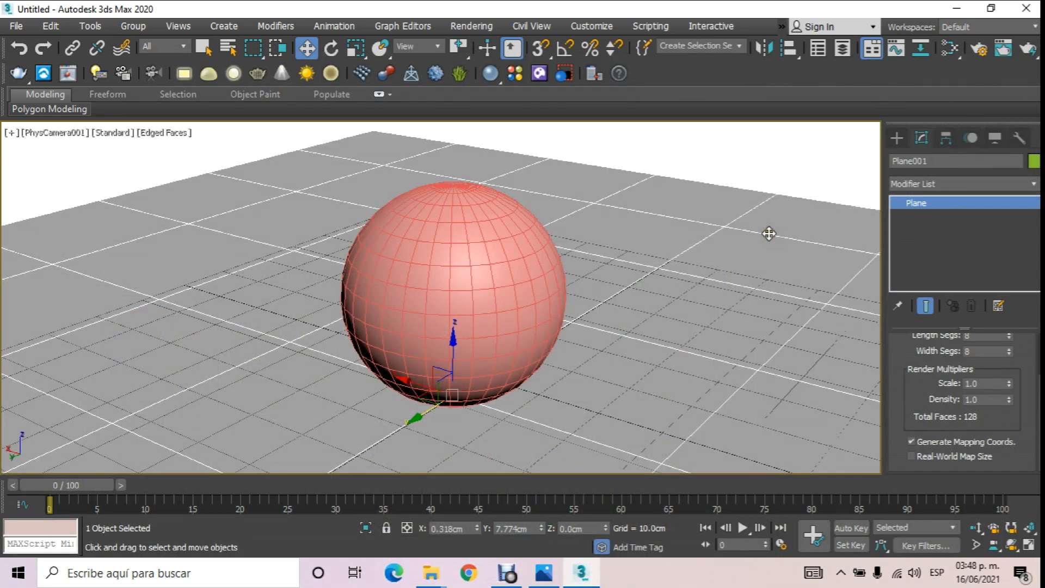
Open the Slate Material Editor and place the scene material Material #25 in View1 as an instance
click(950, 51)
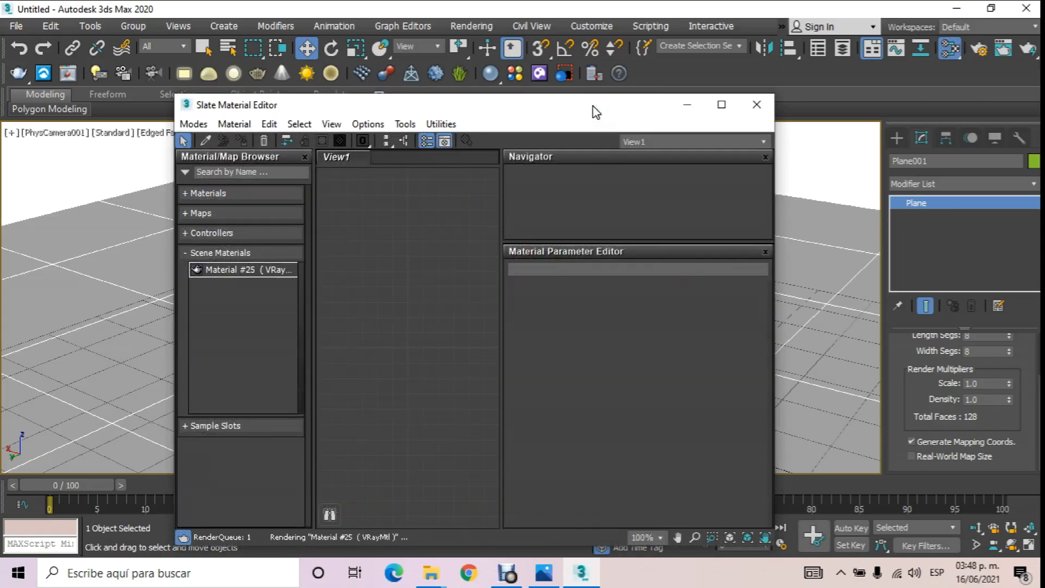
drag(481, 108, 593, 103)
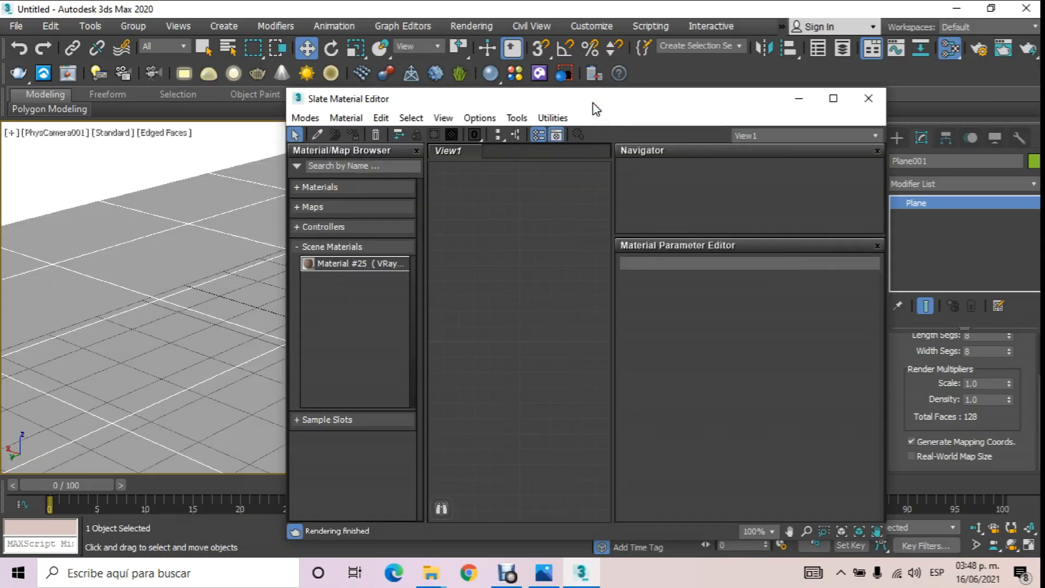
click(306, 118)
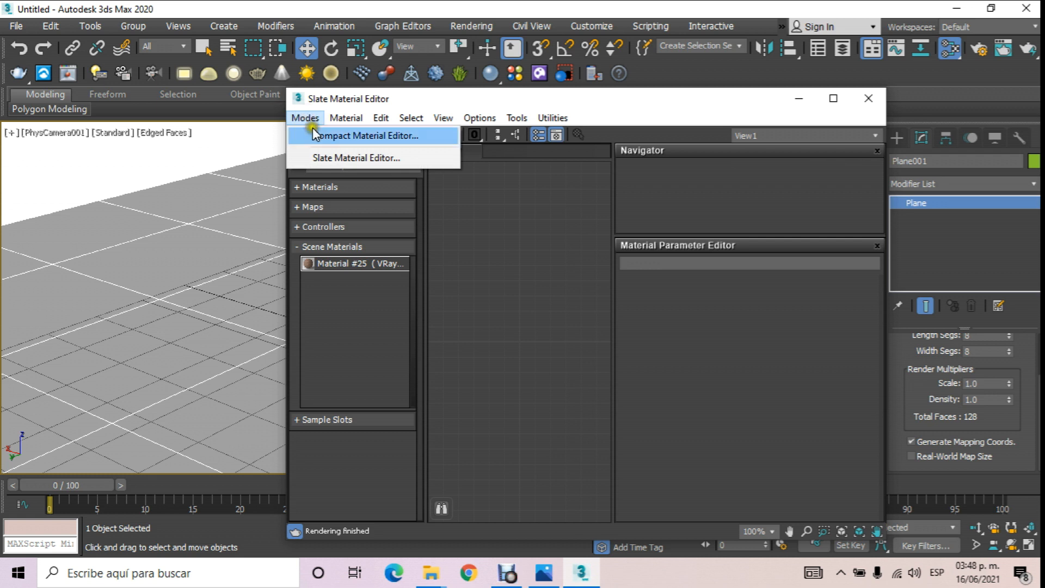
click(700, 93)
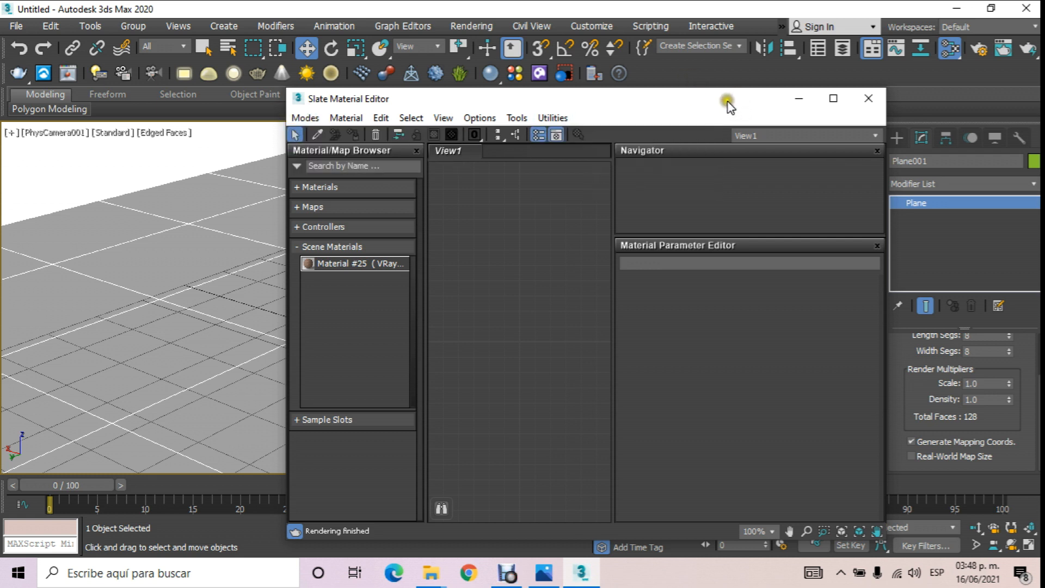
drag(726, 103, 740, 92)
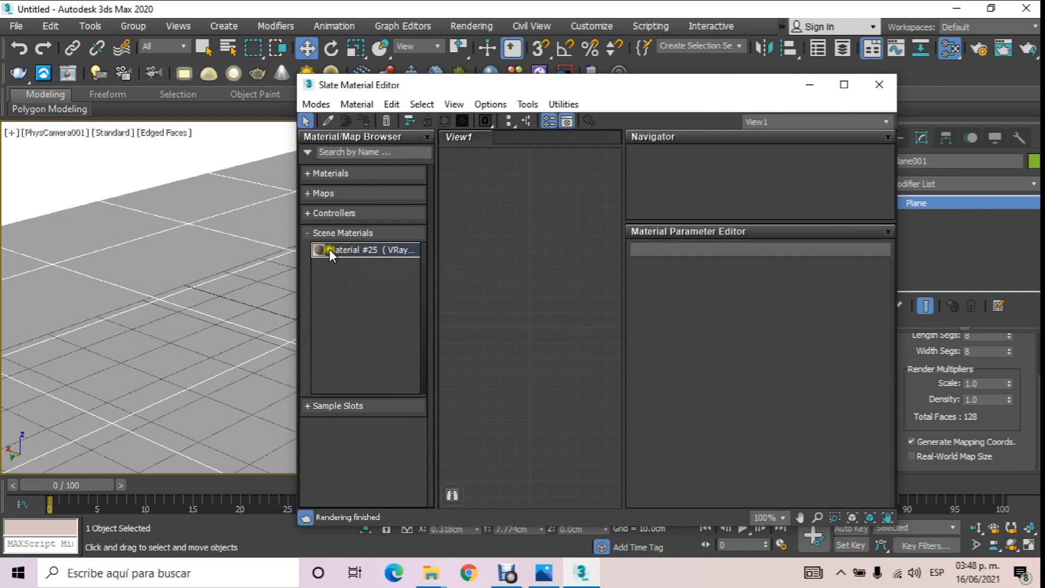
drag(331, 250, 510, 260)
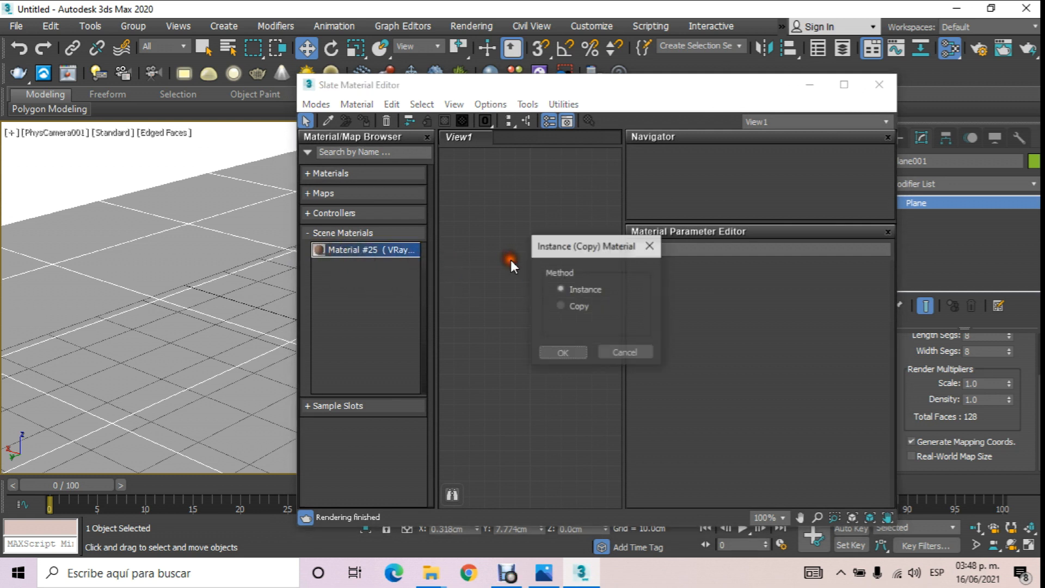
click(563, 354)
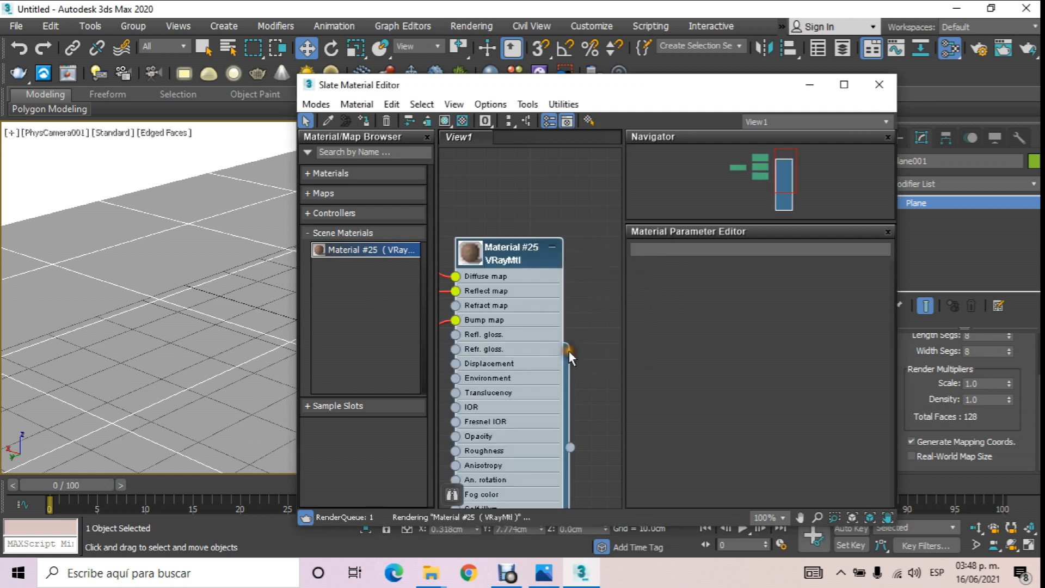
Open the parameters of Material #25, show the shaded material in the viewport and close the Slate Material Editor
scroll(539, 255, down, 2)
scroll(530, 228, down, 4)
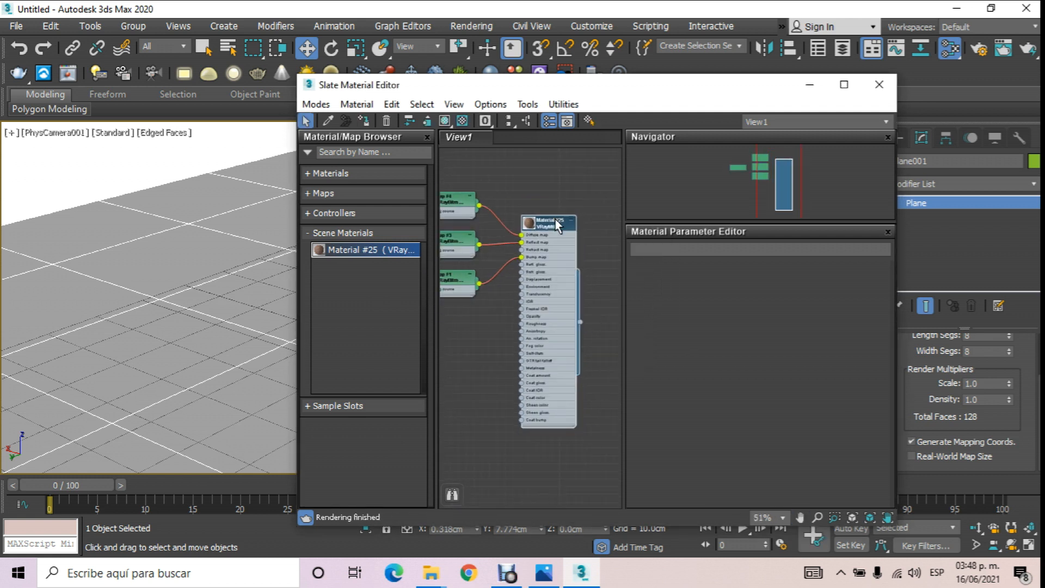
scroll(492, 272, up, 4)
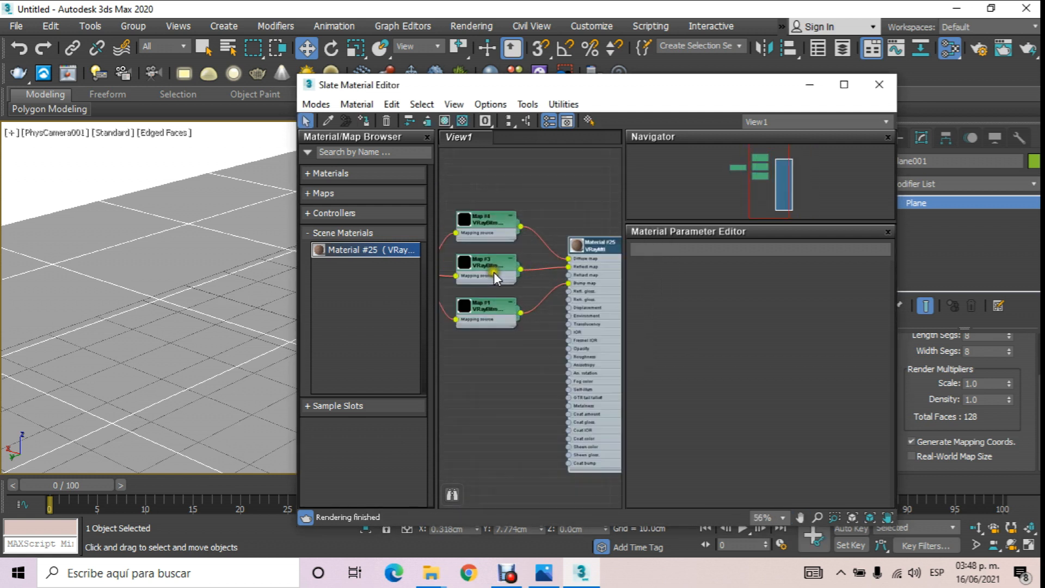
scroll(502, 228, up, 5)
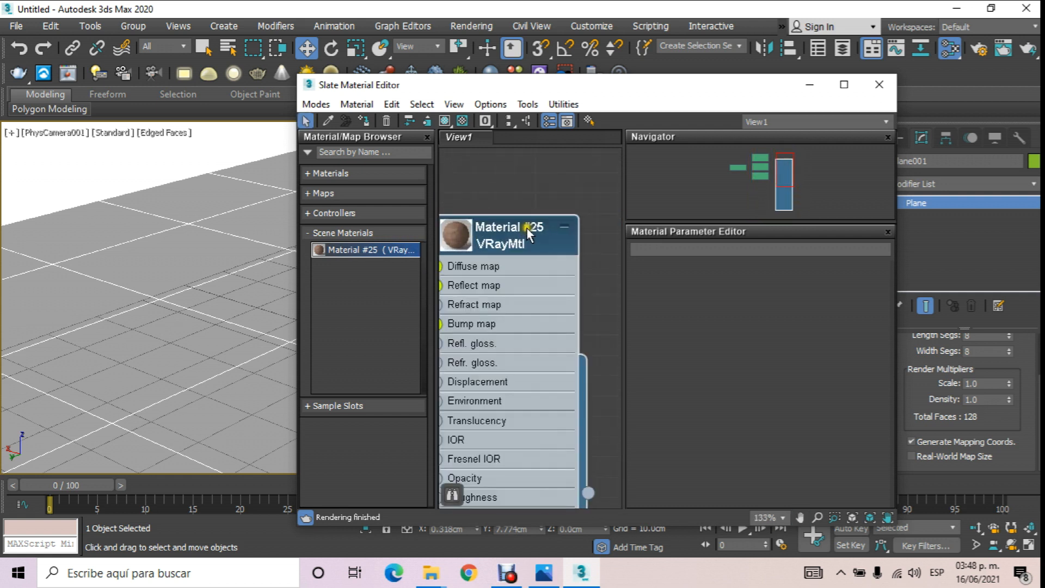
double_click(501, 223)
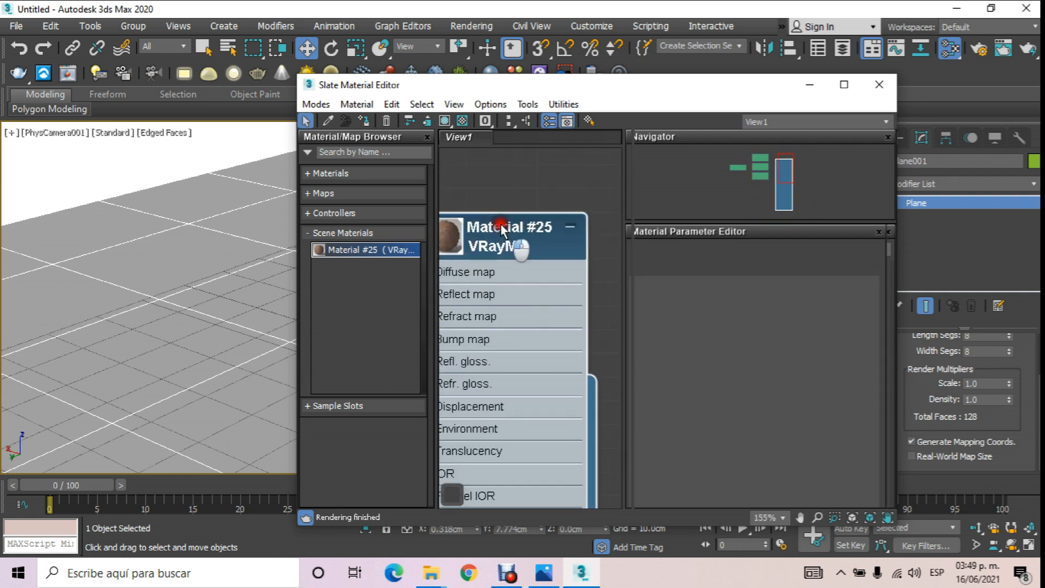
click(443, 120)
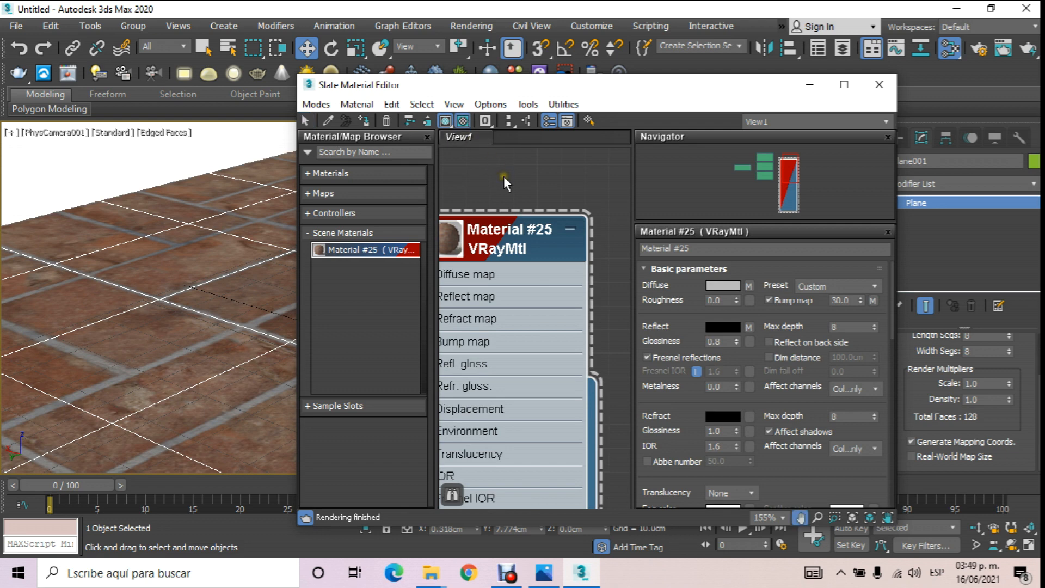
scroll(539, 190, down, 2)
scroll(538, 203, down, 3)
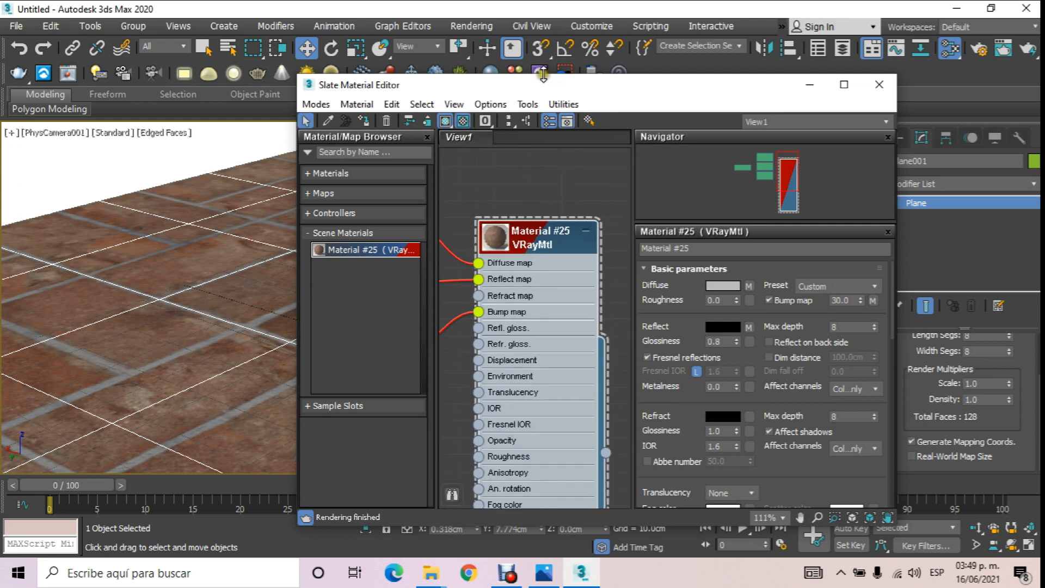
drag(546, 88, 711, 73)
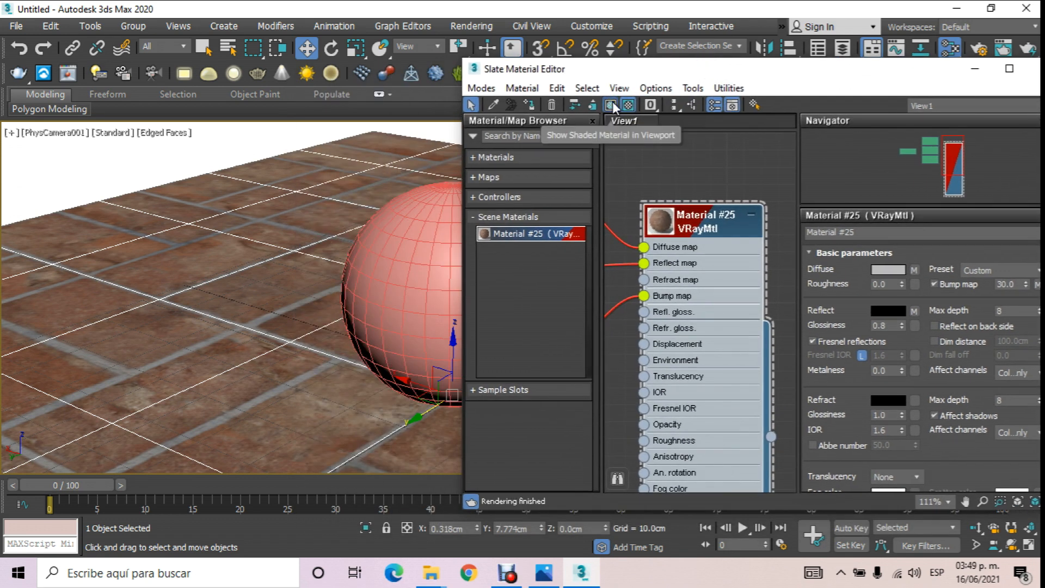
drag(888, 76, 630, 116)
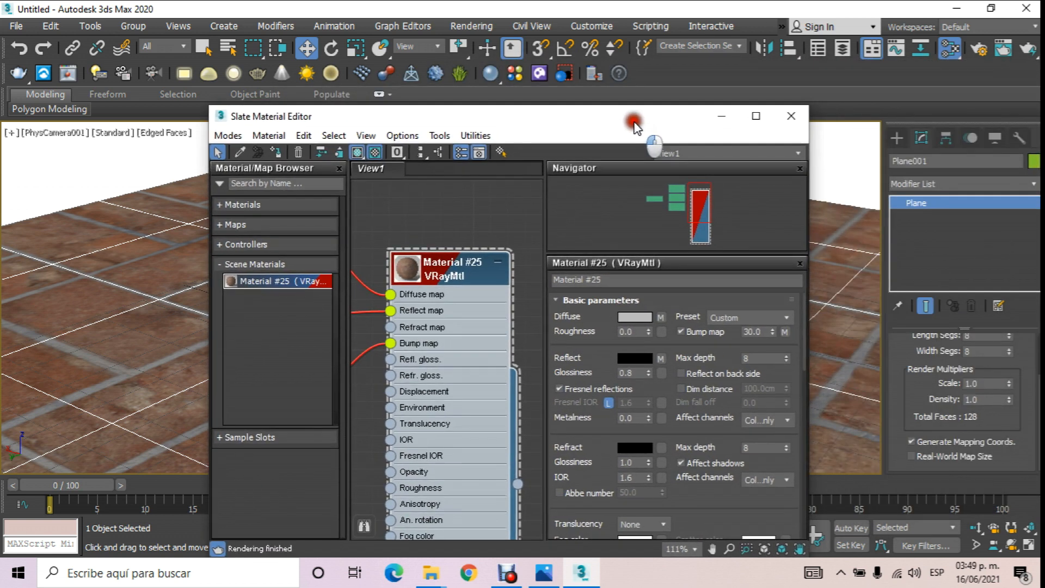
click(789, 117)
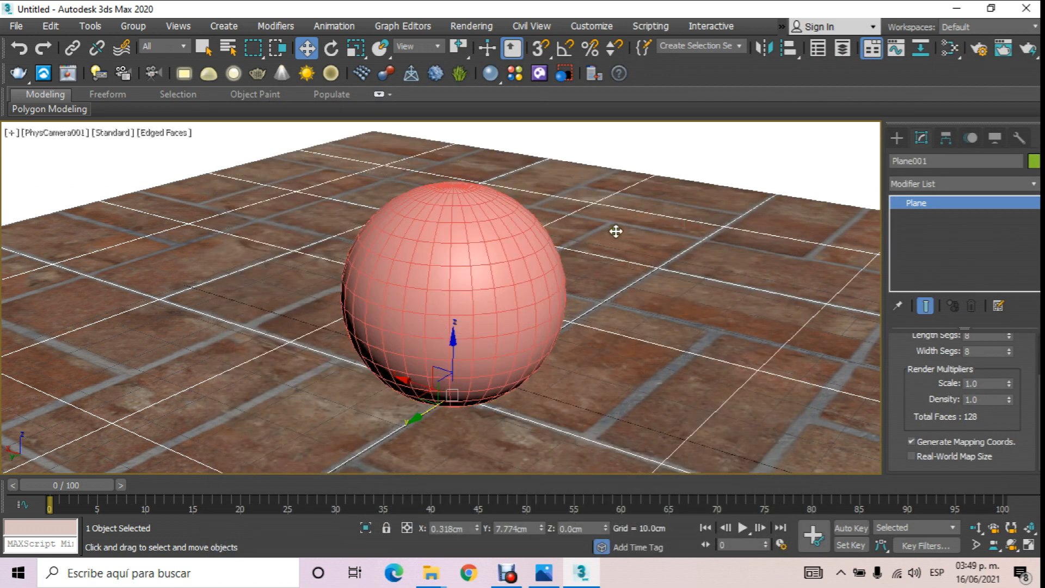
Switch the viewport from the camera to Perspective and show the tiled plane from a higher angle
key(p)
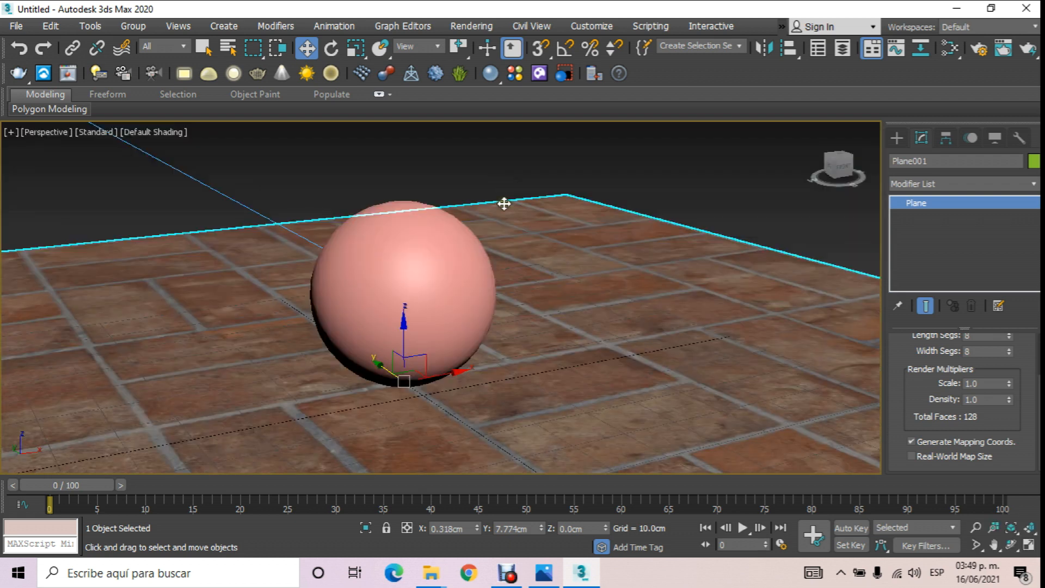
scroll(479, 234, down, 5)
scroll(482, 234, up, 3)
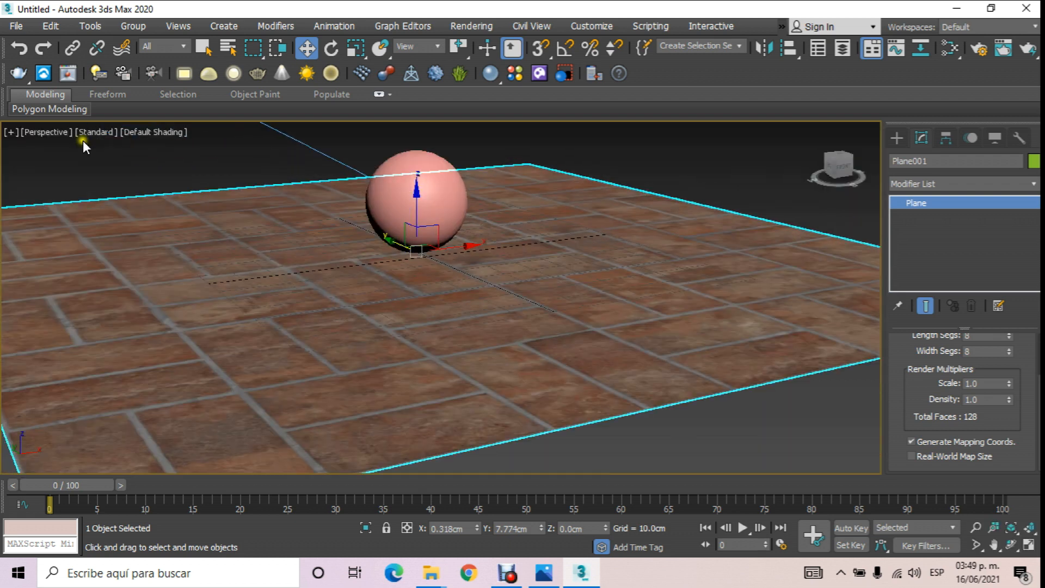
click(60, 133)
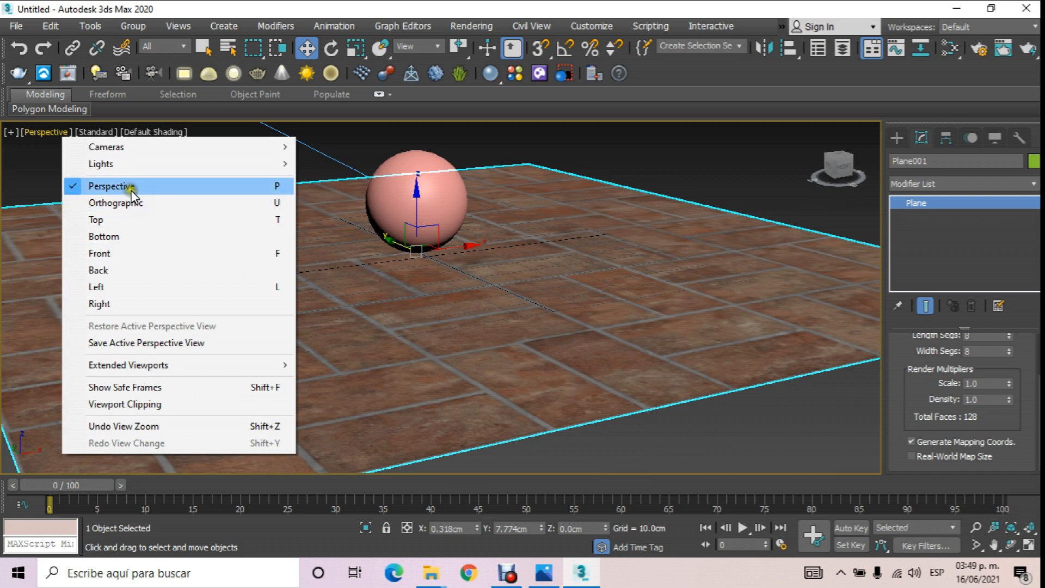
click(429, 10)
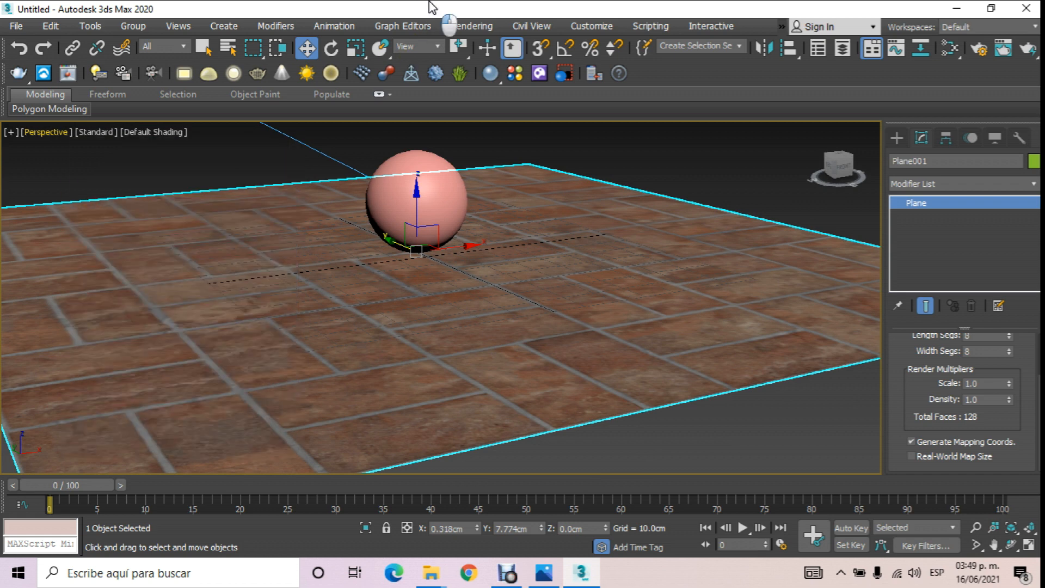
click(1011, 545)
mouse_move(476, 269)
mouse_down()
mouse_move(497, 299)
mouse_move(550, 316)
mouse_move(485, 280)
mouse_up()
click(306, 48)
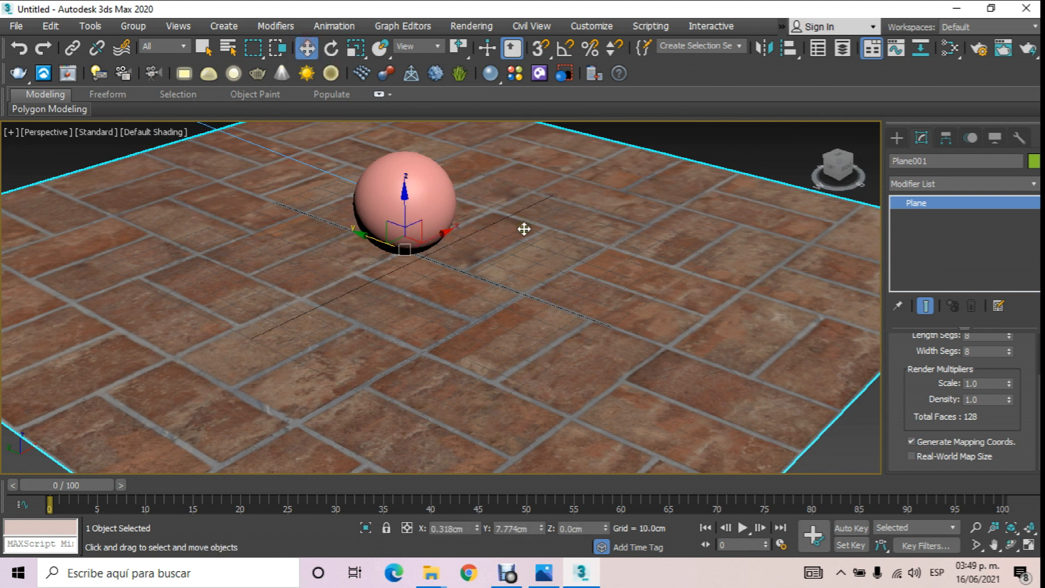
Add a UVW Map modifier to the tiled plane
click(991, 190)
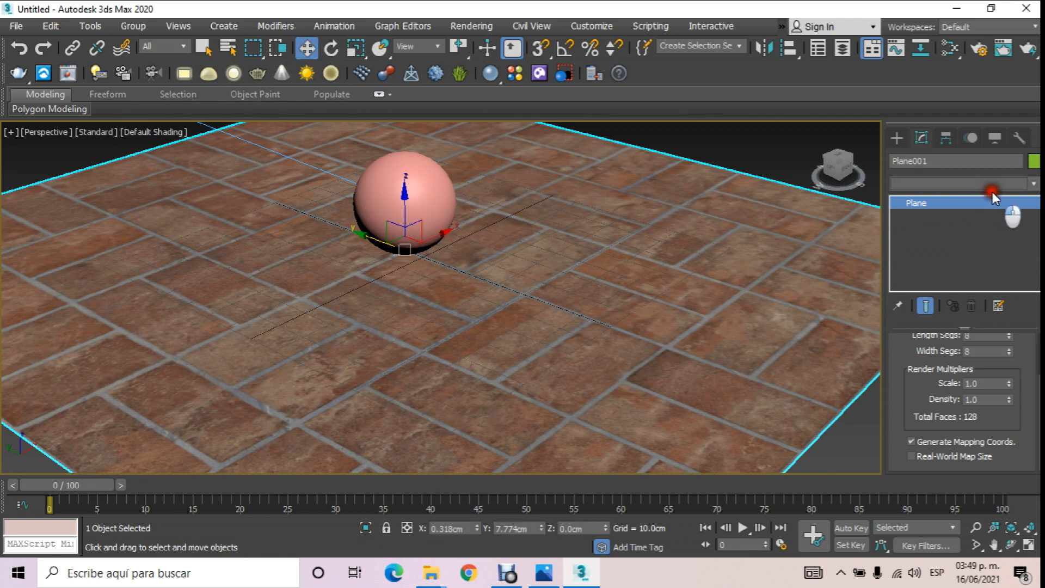
drag(1035, 231, 1036, 534)
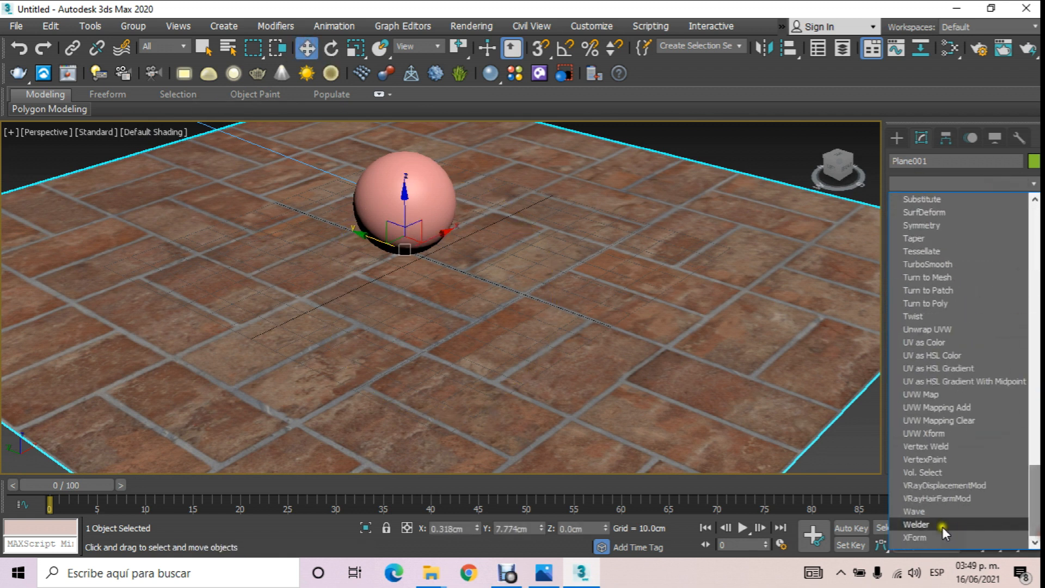
click(936, 395)
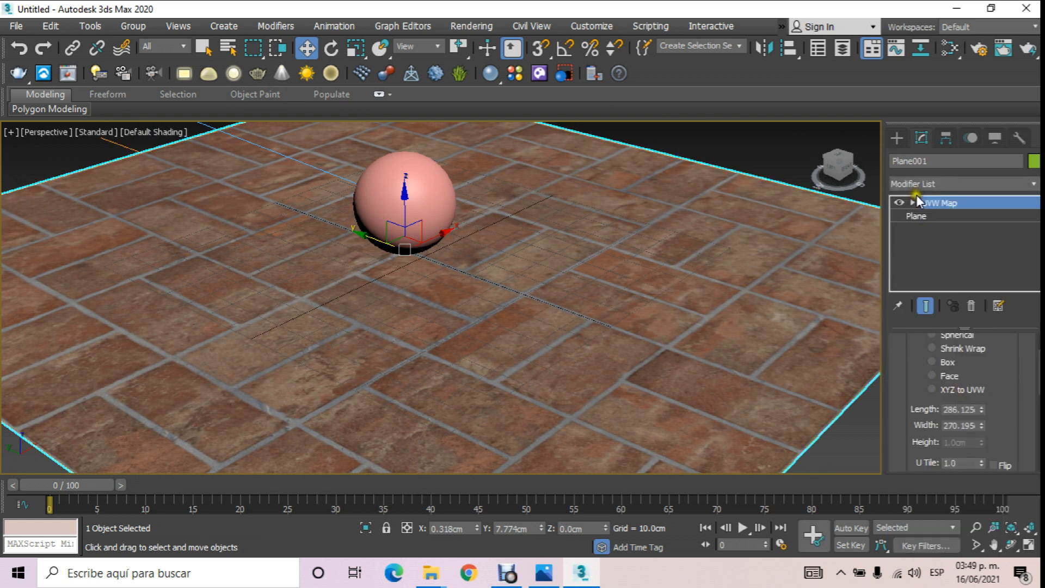
Scale down the plane's UVW Map gizmo uniformly to make the tile pattern smaller, and leave the gizmo level
click(938, 217)
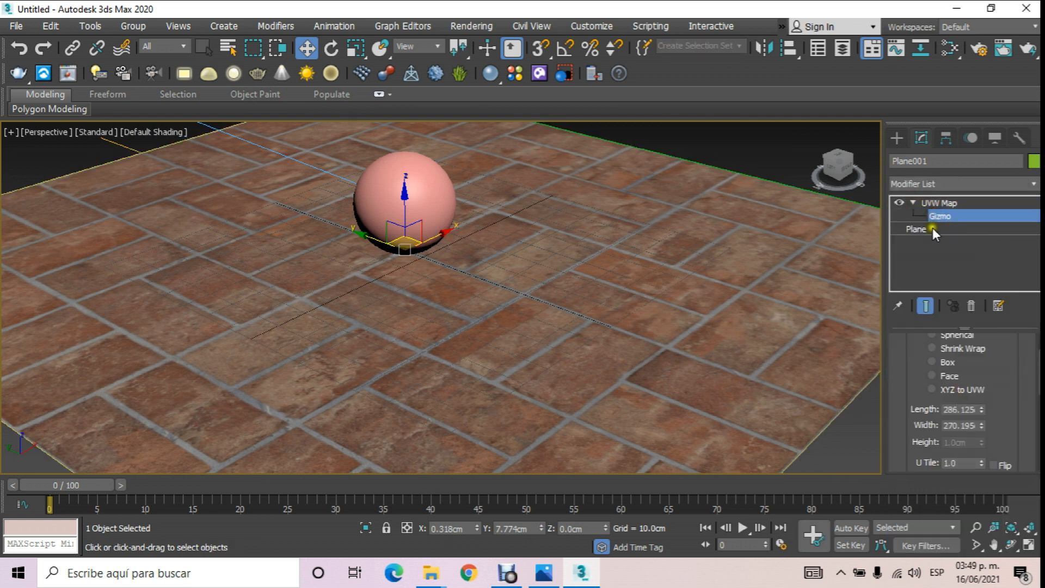
click(357, 49)
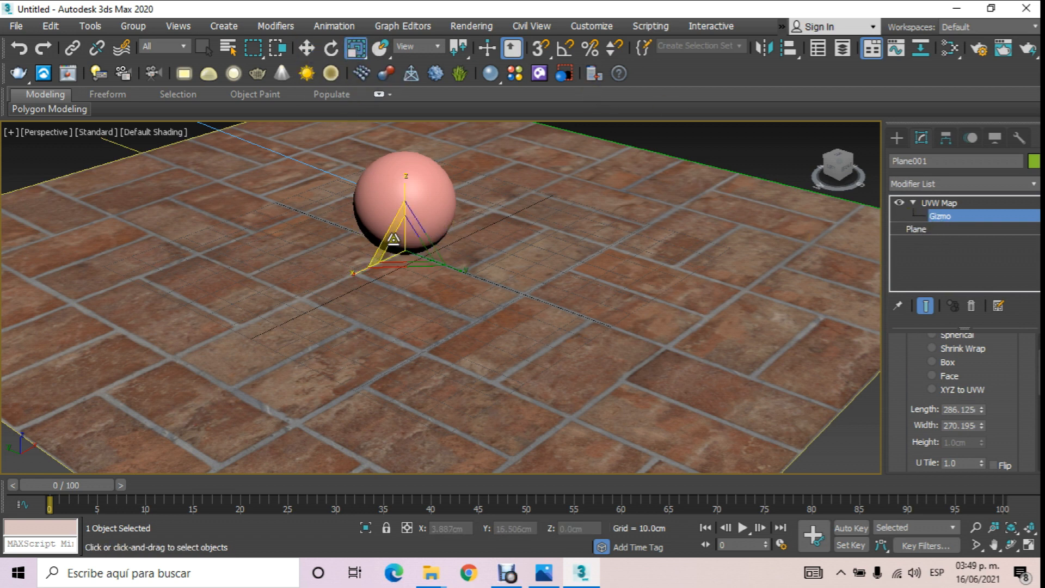
drag(403, 243, 413, 53)
scroll(393, 173, down, 2)
scroll(398, 202, up, 4)
scroll(398, 202, up, 3)
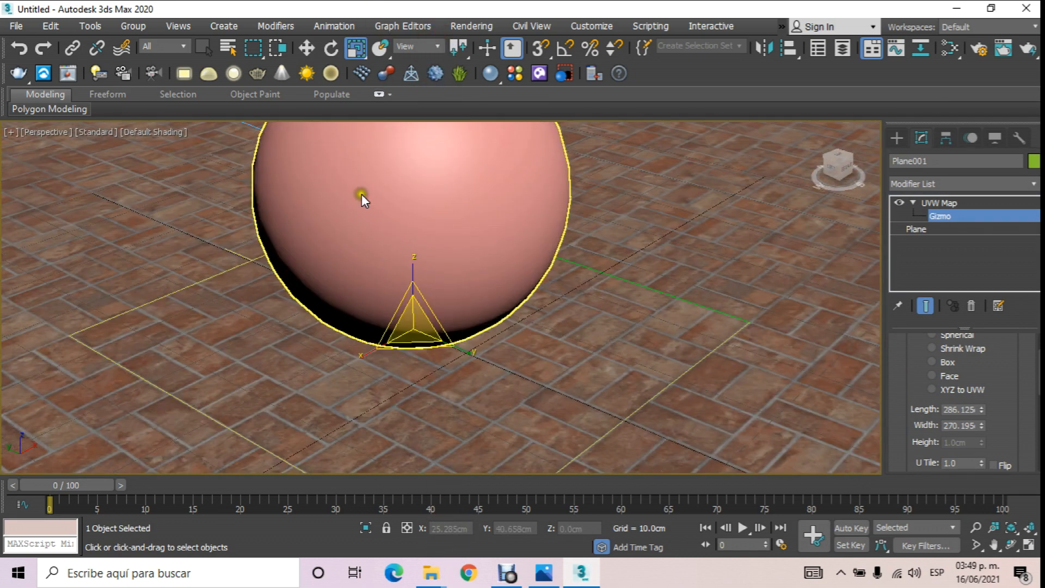
mouse_move(426, 334)
alt+middle_down()
mouse_move(416, 418)
mouse_move(434, 300)
mouse_move(436, 336)
alt+middle_up()
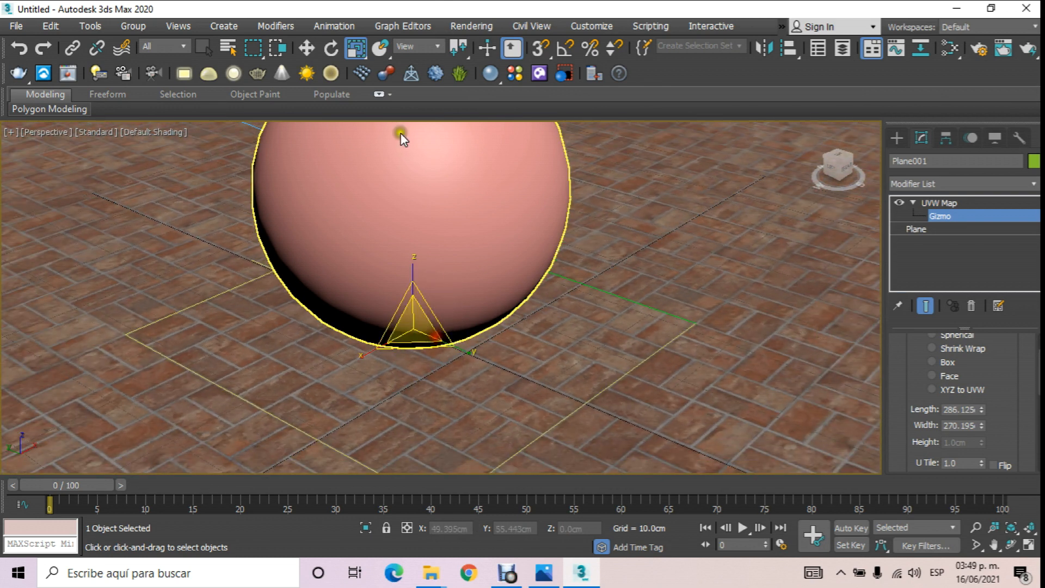
click(306, 48)
middle_drag(399, 269, 400, 322)
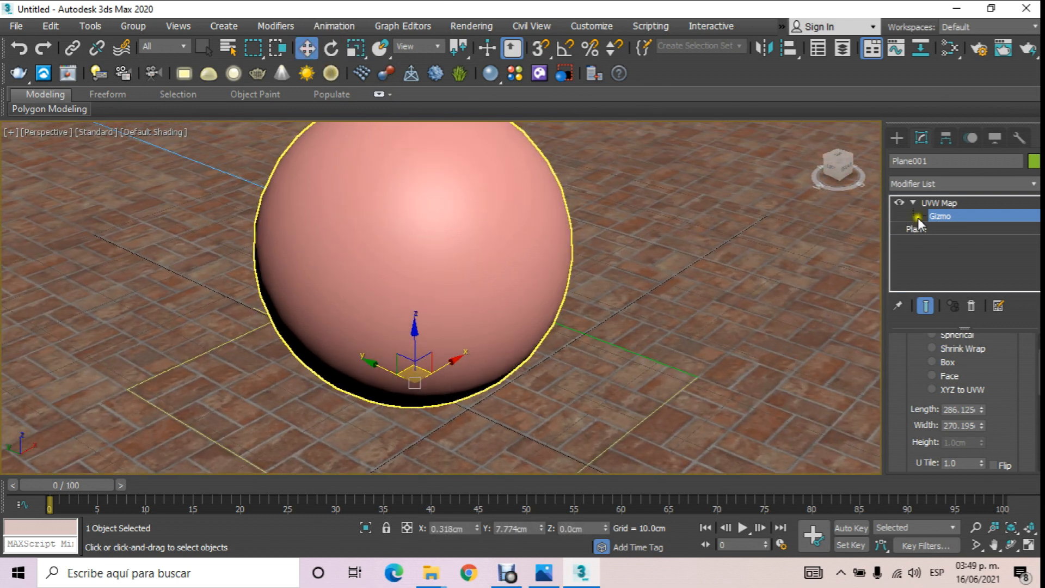
click(940, 203)
scroll(331, 240, down, 2)
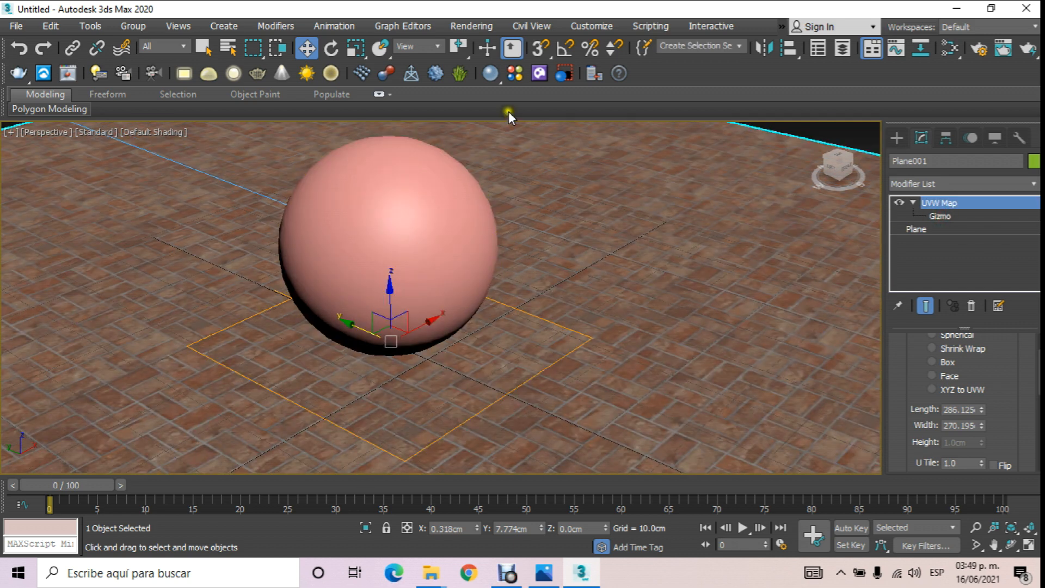
Open the V-Ray Material Library and select Granite_D_80cm from the Stone category
click(515, 72)
drag(439, 240, 672, 28)
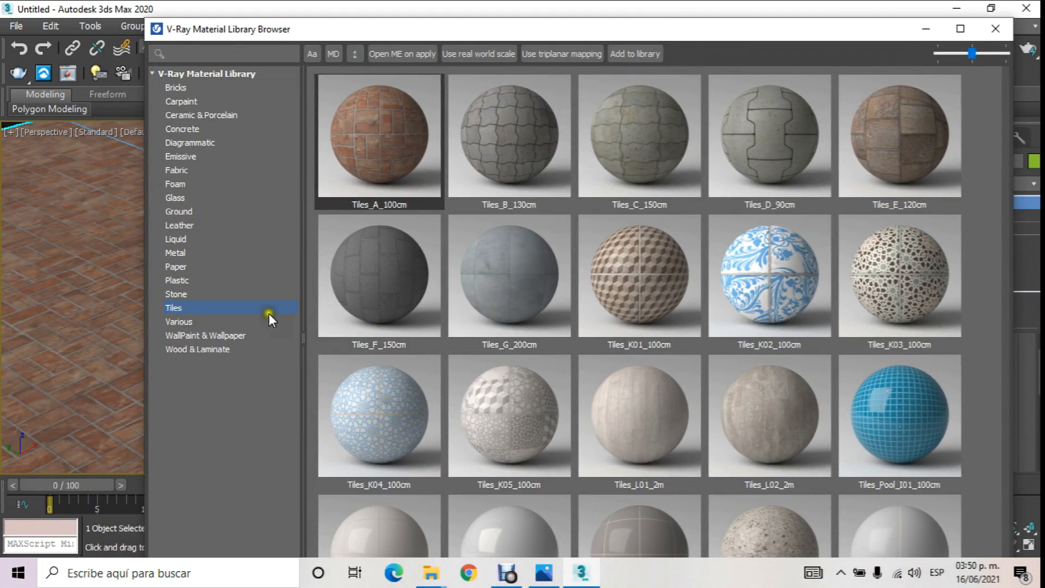
click(191, 292)
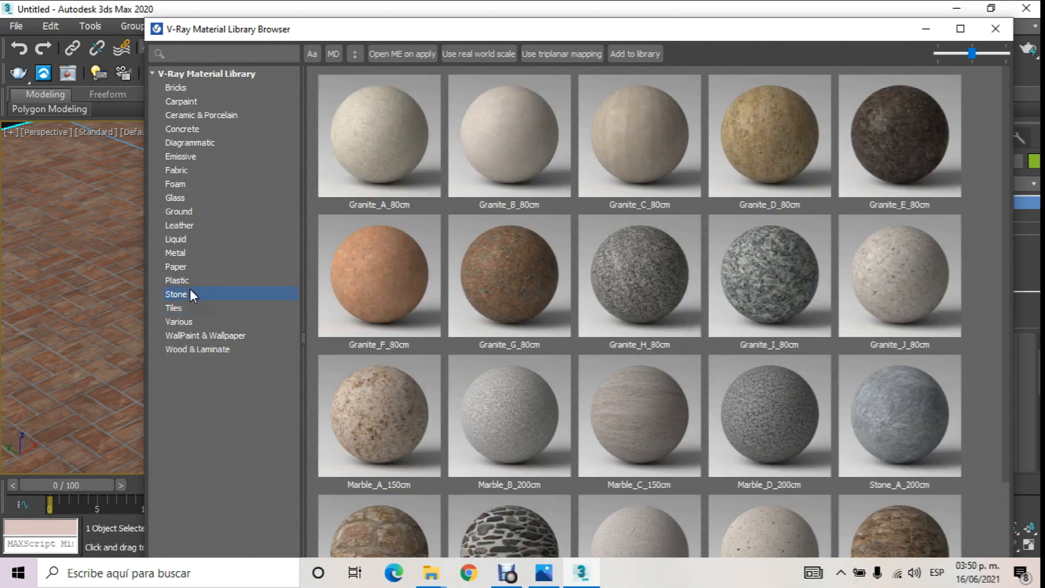
click(768, 115)
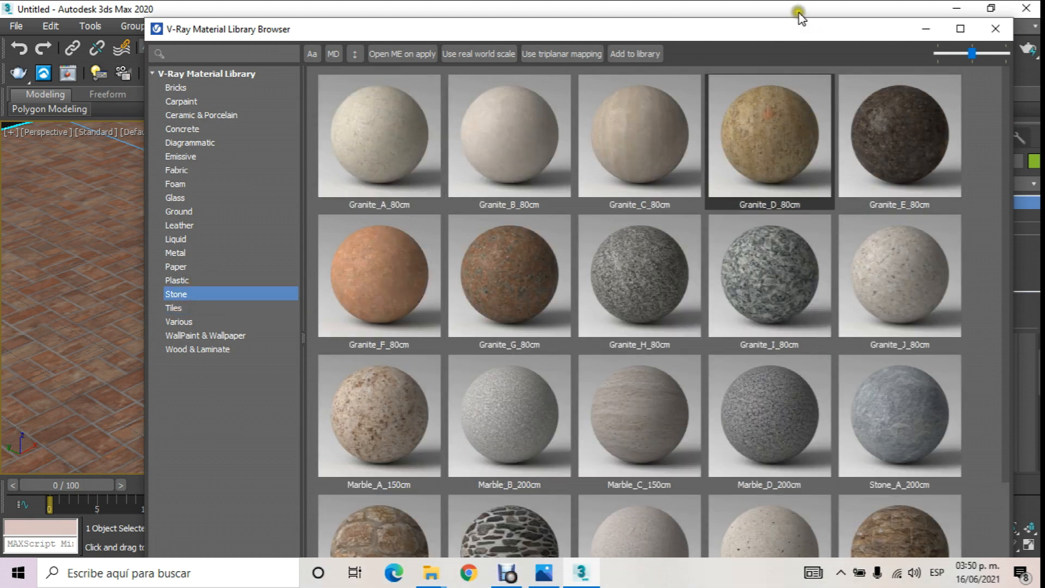
Apply the Granite_D_80cm material to the sphere and close the V-Ray Material Library
drag(791, 28, 658, 258)
click(469, 215)
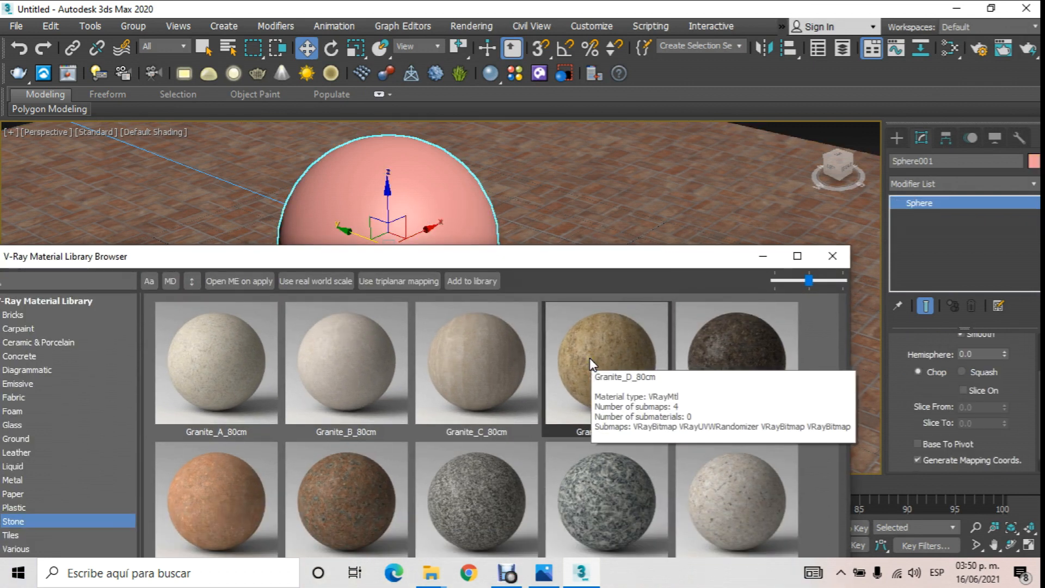
right_click(590, 359)
click(651, 410)
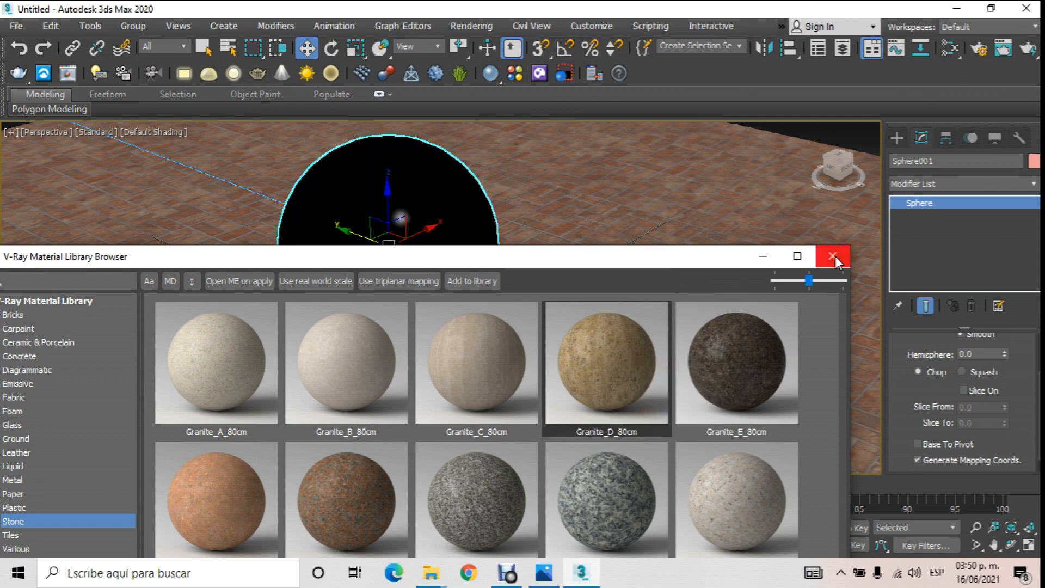
drag(677, 260, 717, 111)
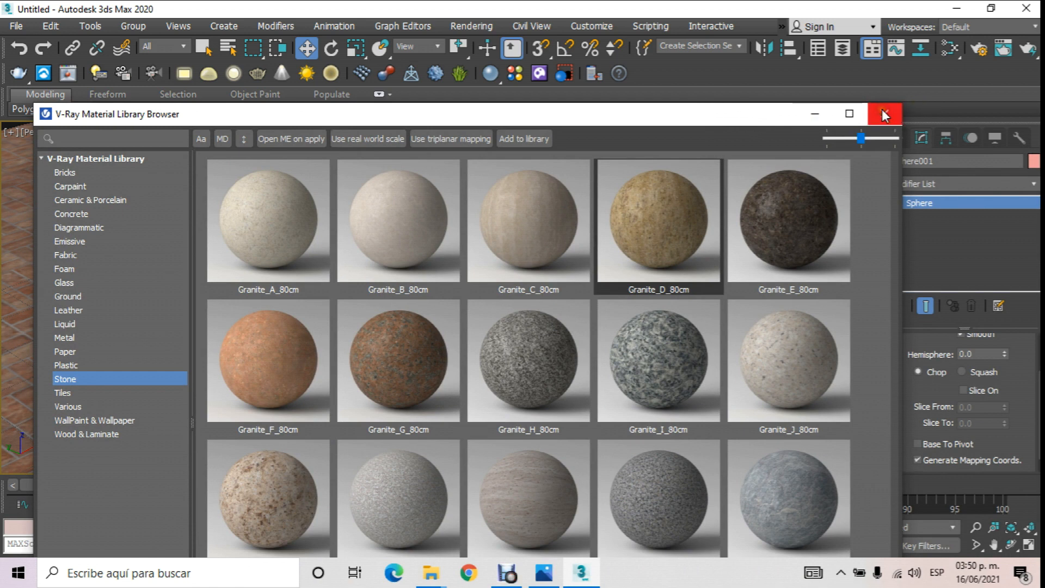
click(882, 110)
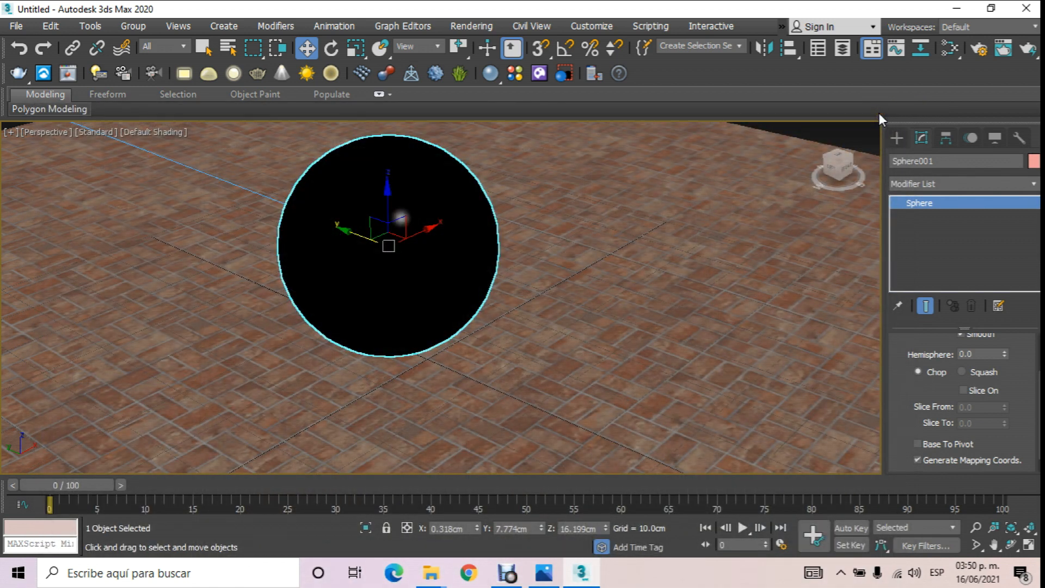
Open the Slate Material Editor and place the scene material Material #26 in View1 as an instance
click(949, 48)
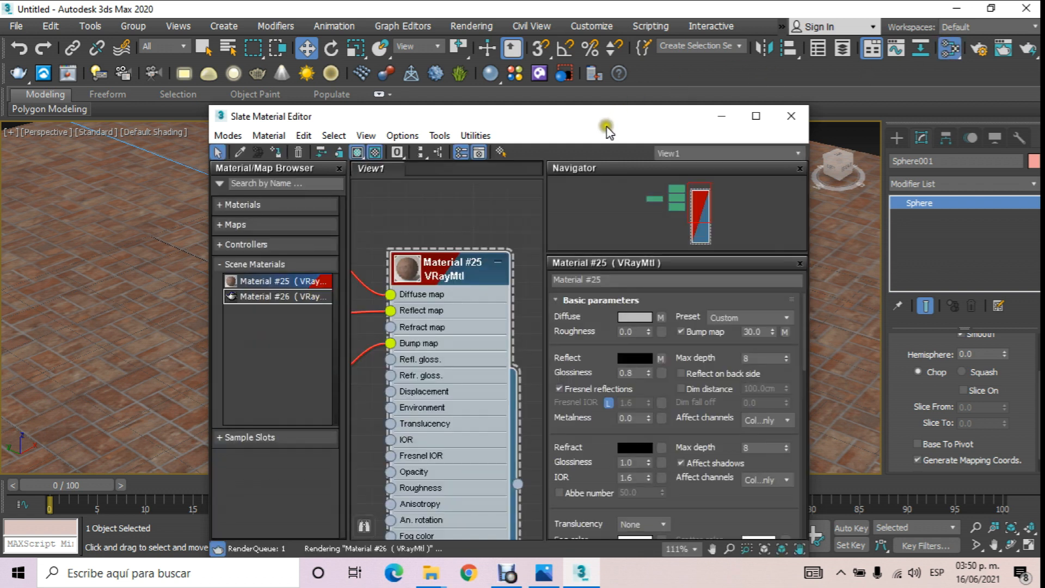
click(723, 118)
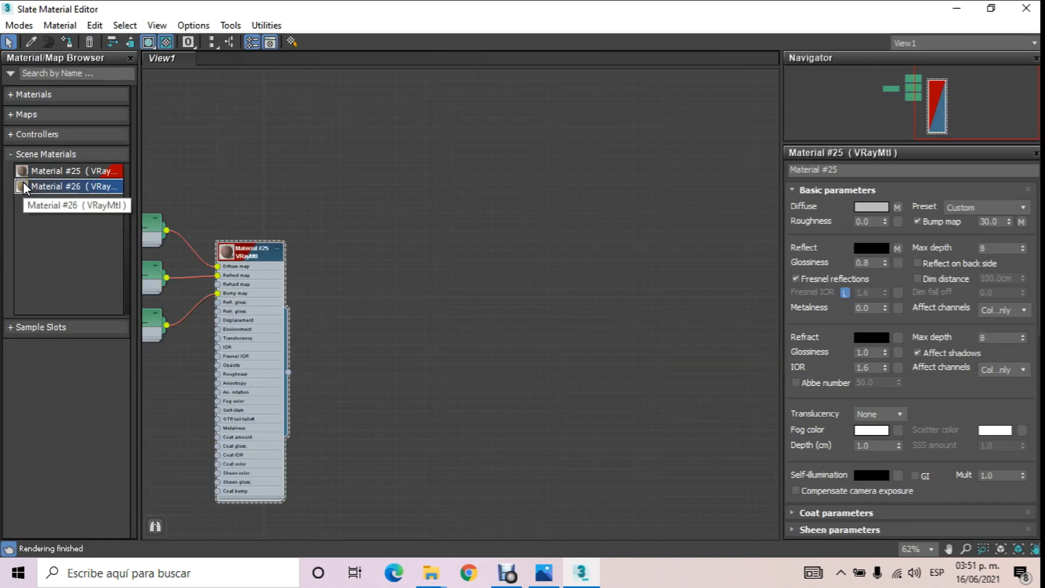
drag(24, 188, 673, 271)
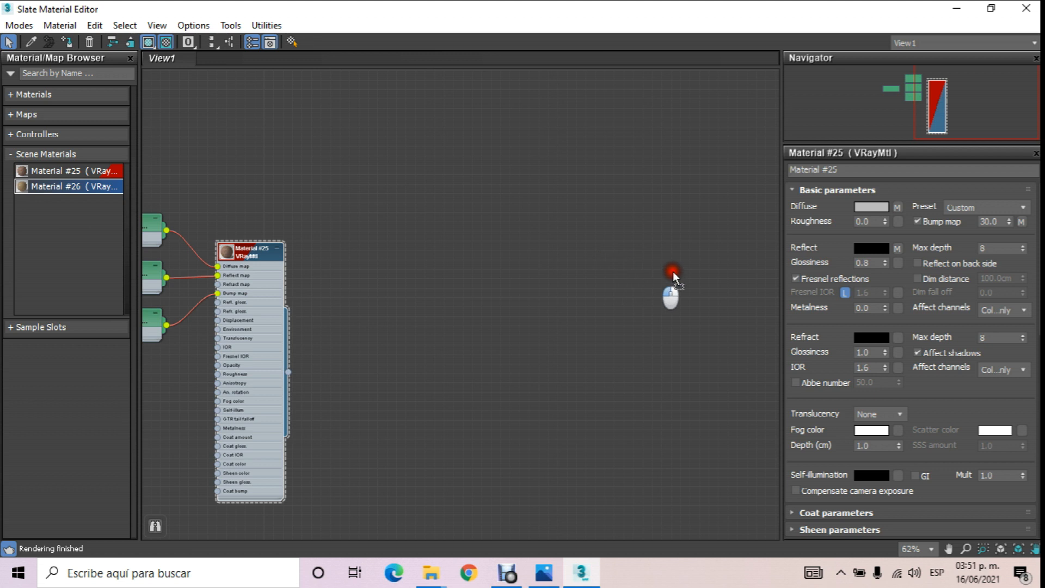
drag(670, 233, 668, 225)
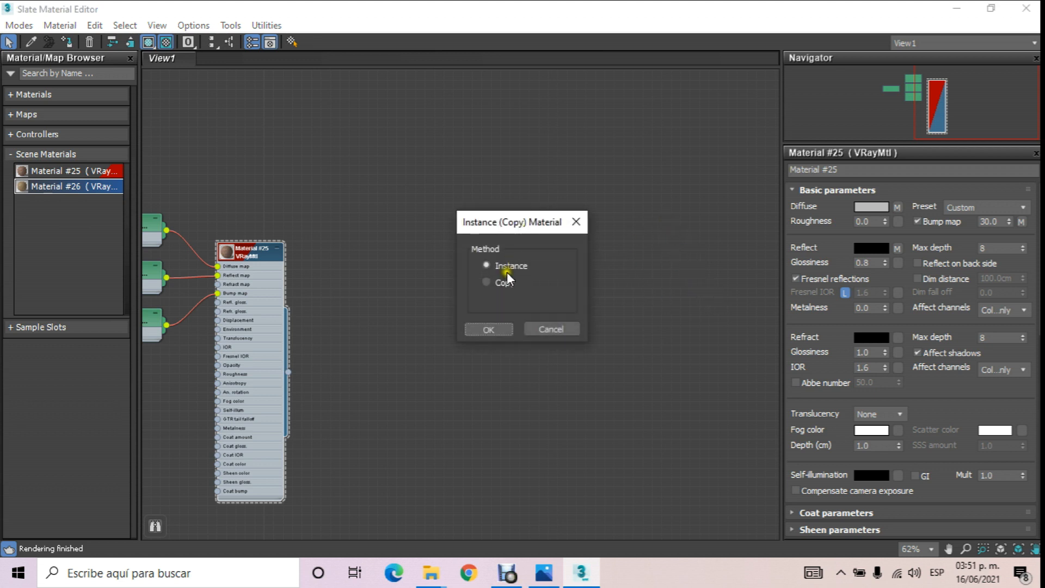
click(488, 330)
Open the parameters of Material #26, show the shaded material on the sphere in the viewport and close the Slate Material Editor
middle_drag(545, 325, 308, 308)
right_click(415, 185)
scroll(425, 201, up, 4)
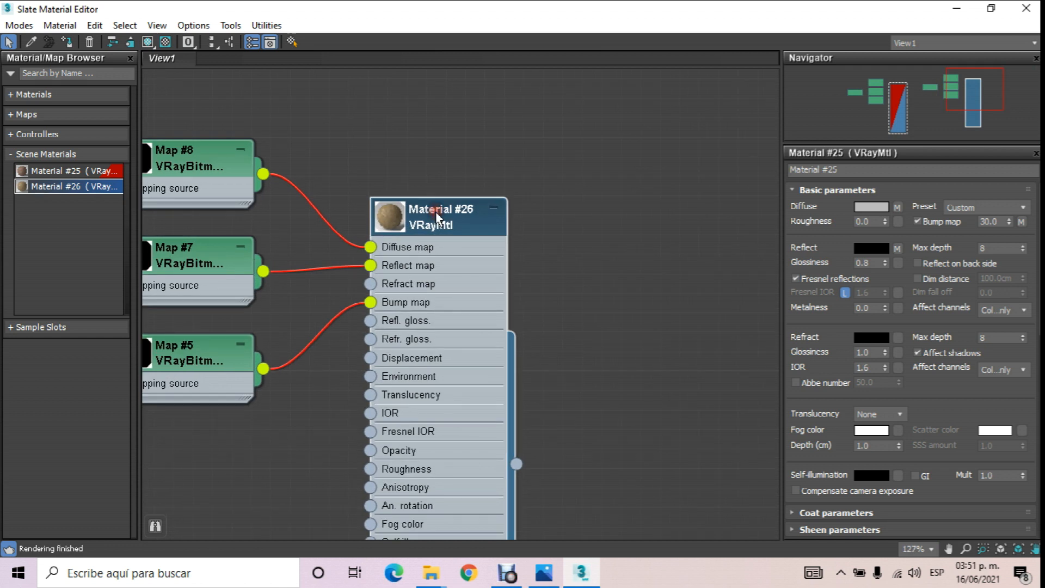
double_click(437, 218)
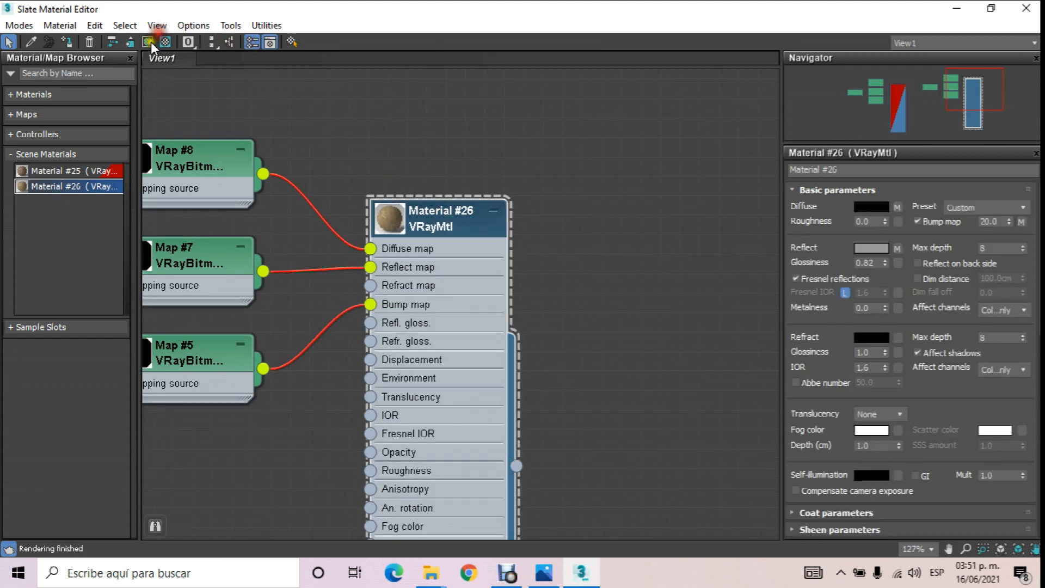
drag(864, 194, 777, 220)
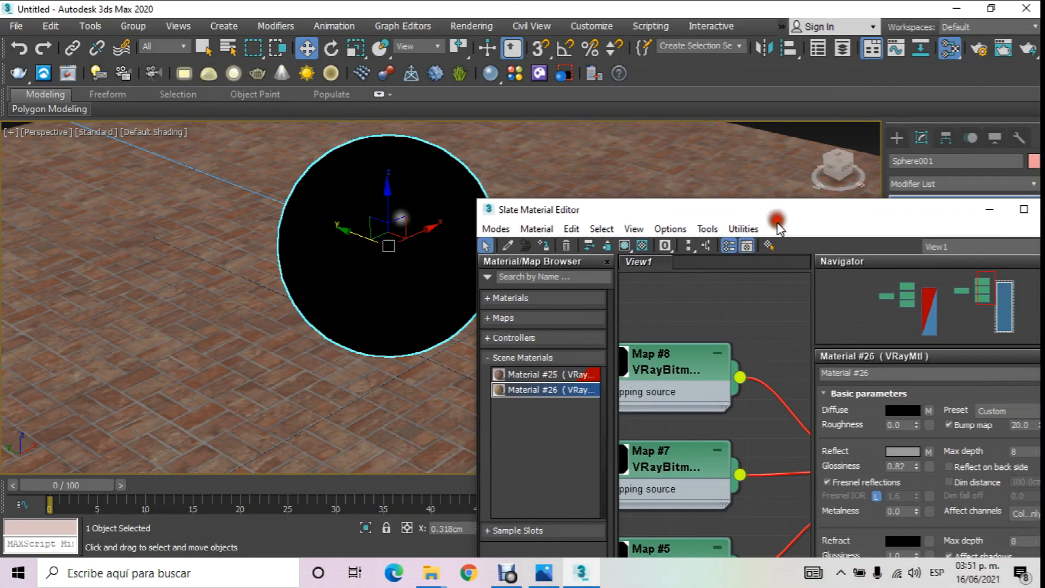
middle_drag(773, 360, 593, 328)
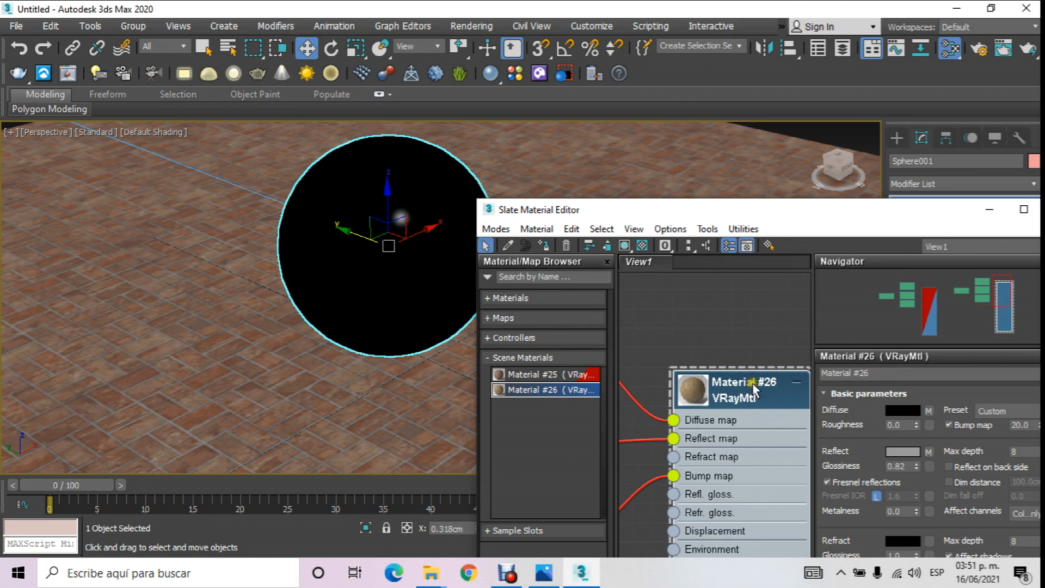
click(625, 244)
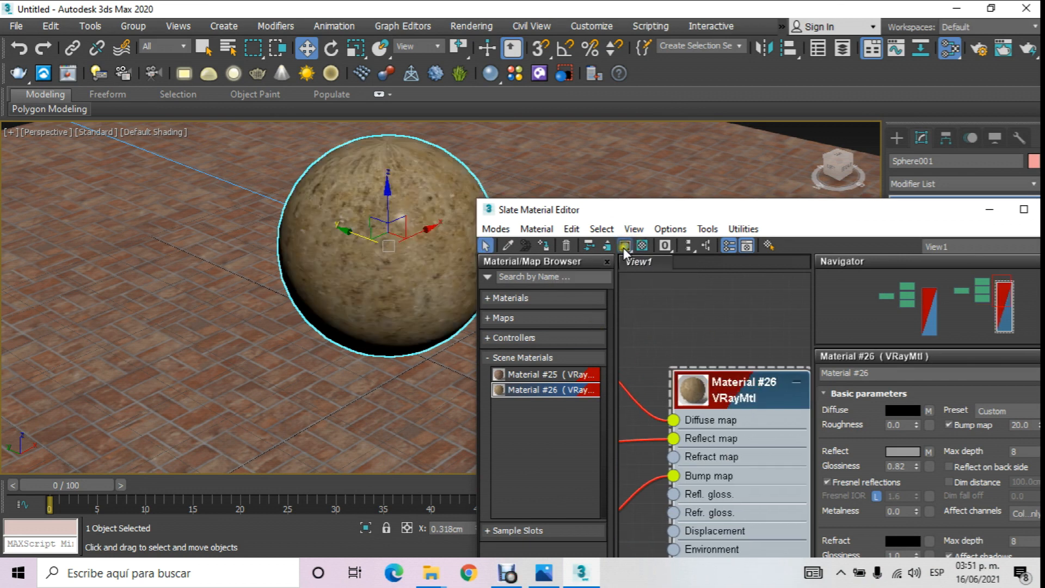
drag(812, 217, 542, 244)
click(789, 234)
Switch the viewport to PhysCamera001 and run a test render, closing the frame buffer and cancelling the render before completion
click(47, 134)
mouse_move(109, 145)
click(348, 152)
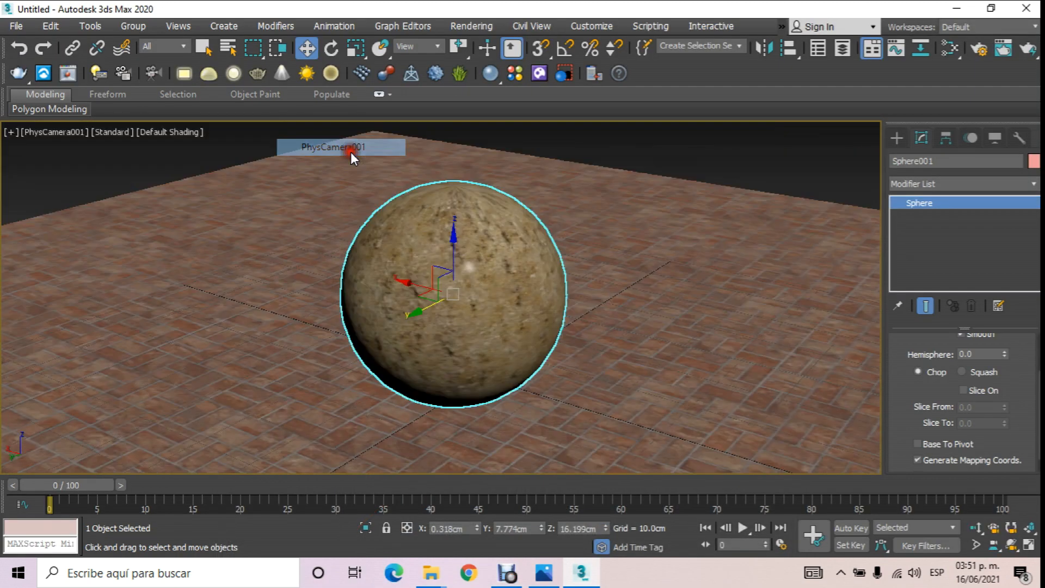
click(1027, 50)
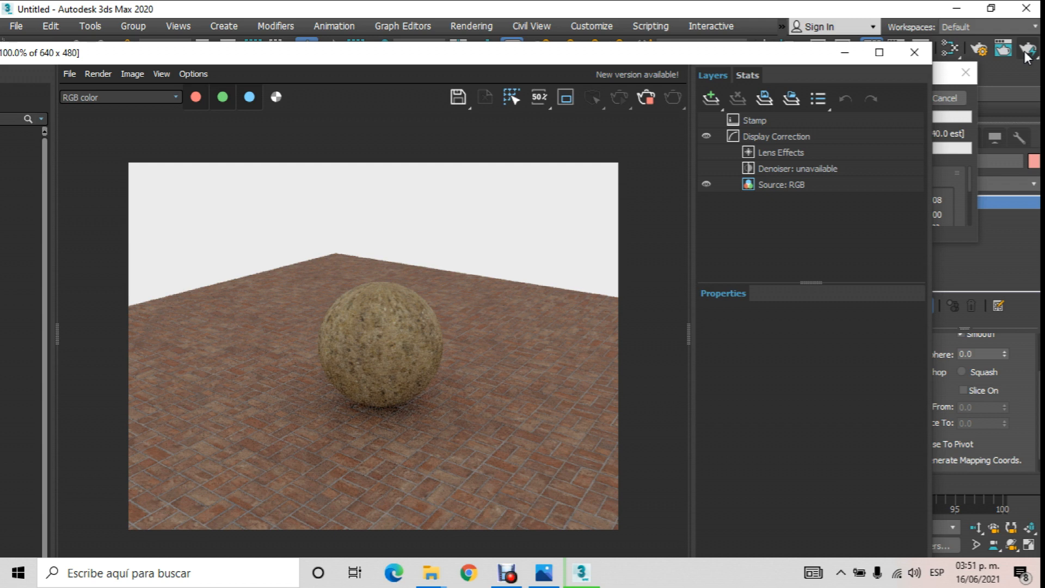
click(913, 53)
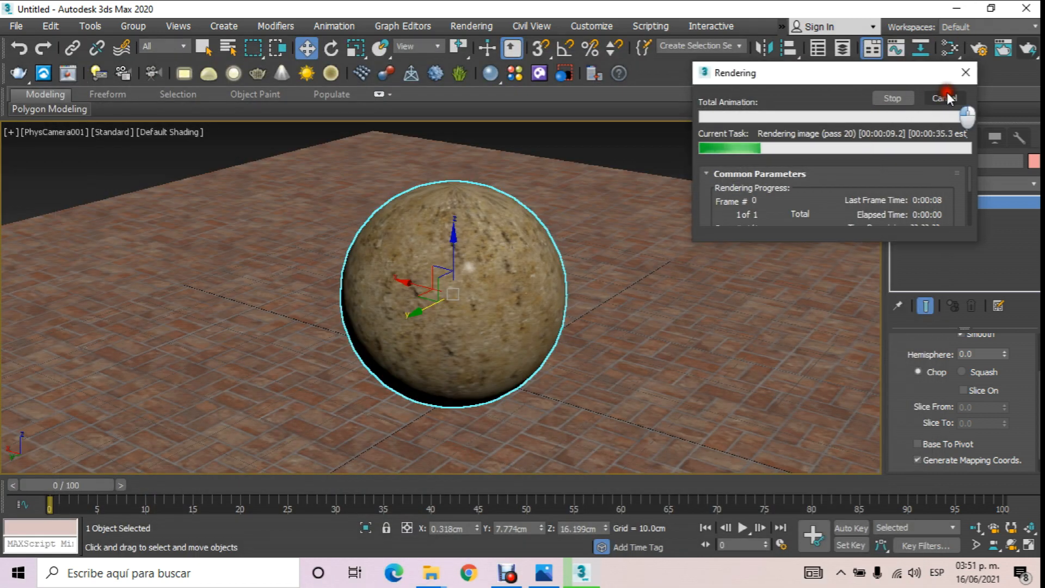
click(950, 94)
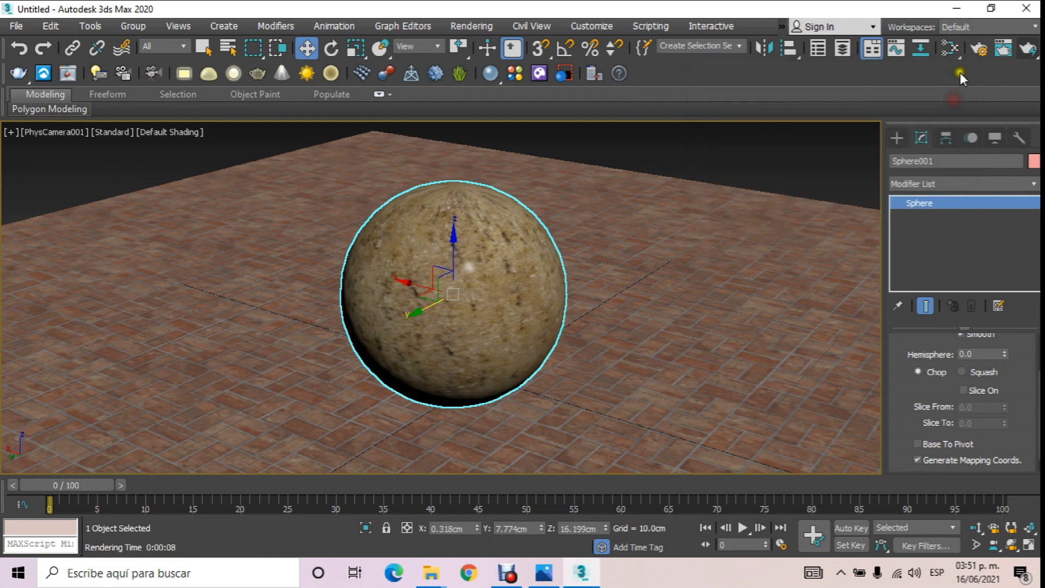
Open the render setup and add a VRayDenoiser render element
click(980, 49)
drag(539, 48, 511, 38)
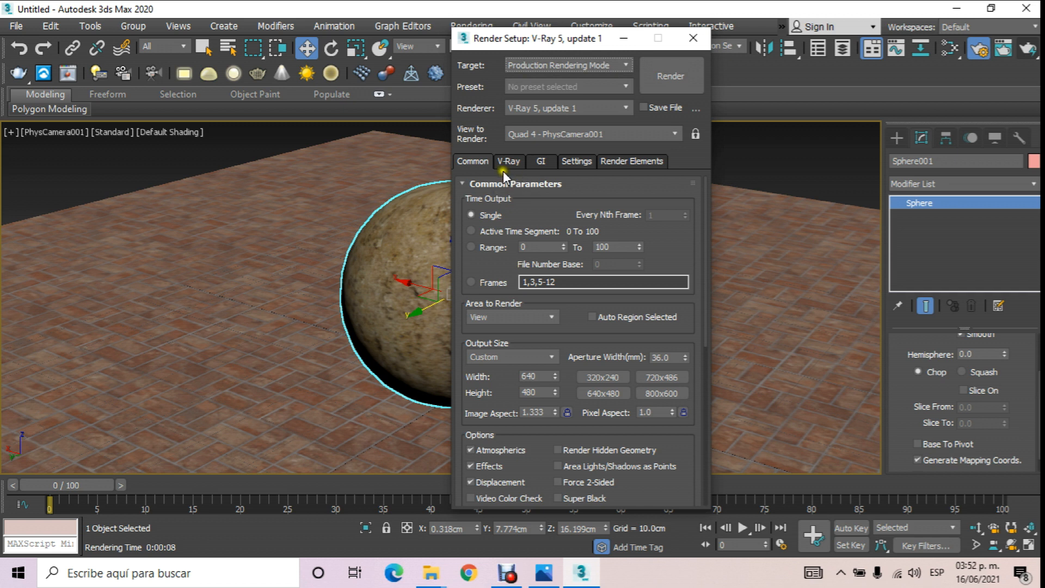
click(630, 160)
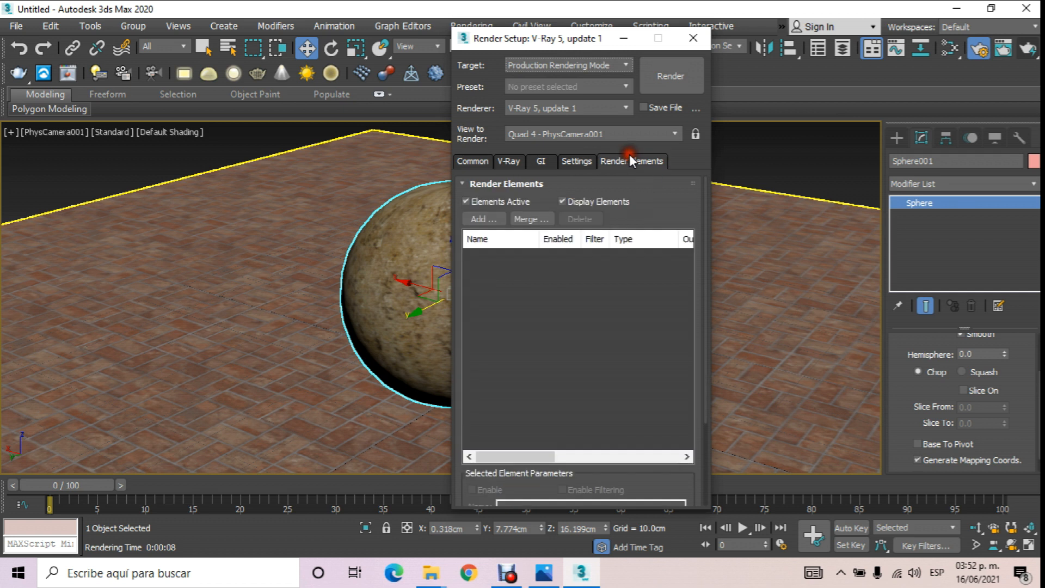
click(490, 220)
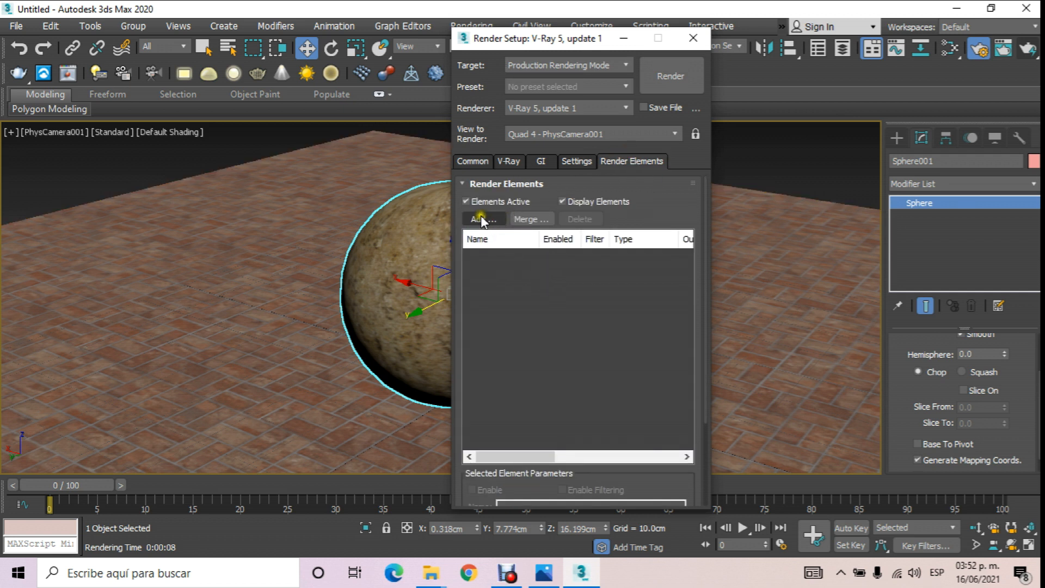
click(485, 219)
drag(552, 126, 676, 121)
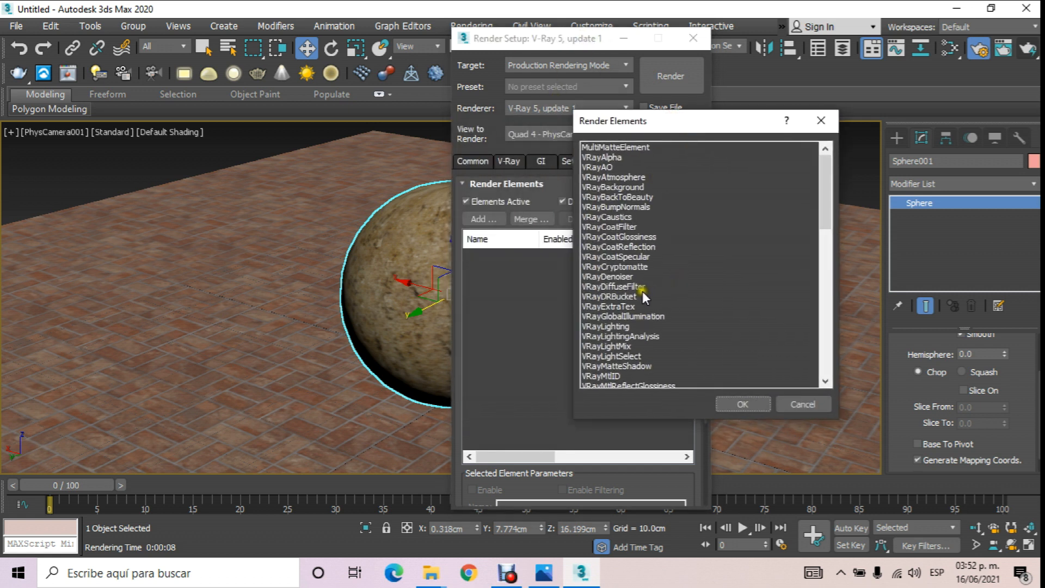
mouse_move(828, 171)
mouse_down()
mouse_move(821, 337)
mouse_move(816, 171)
mouse_up()
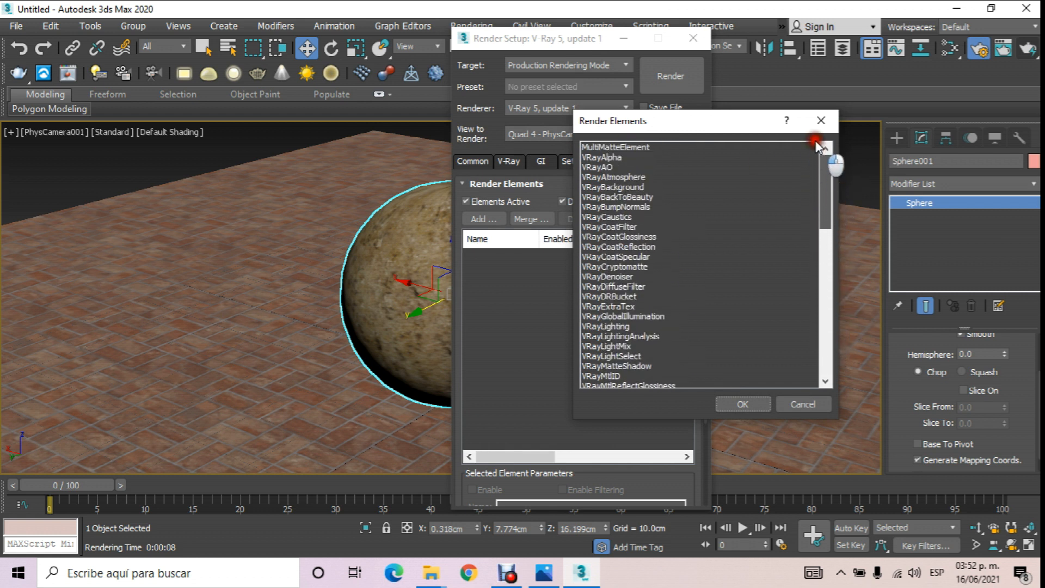
drag(816, 171, 815, 184)
click(609, 235)
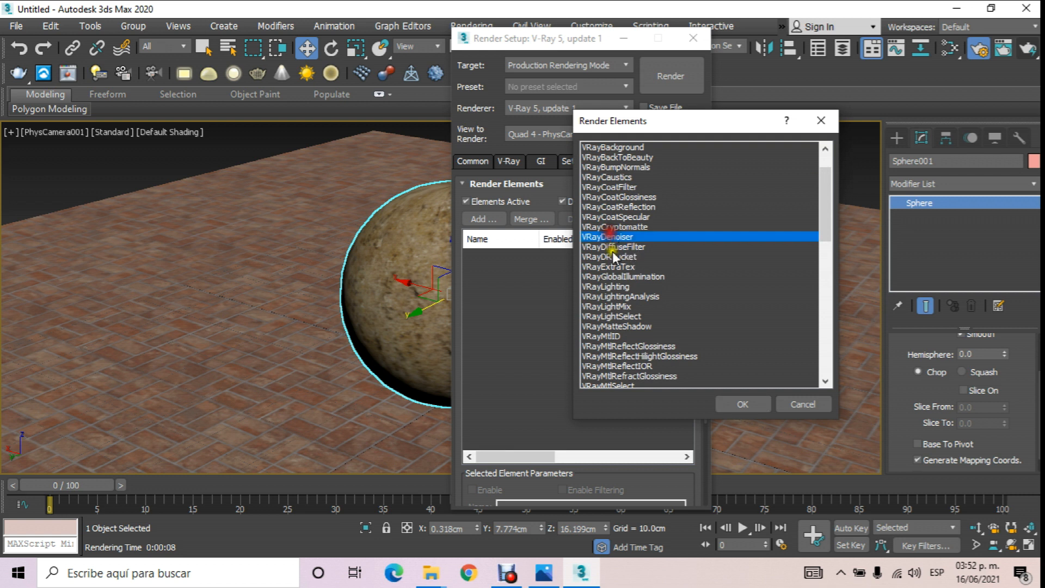
click(740, 402)
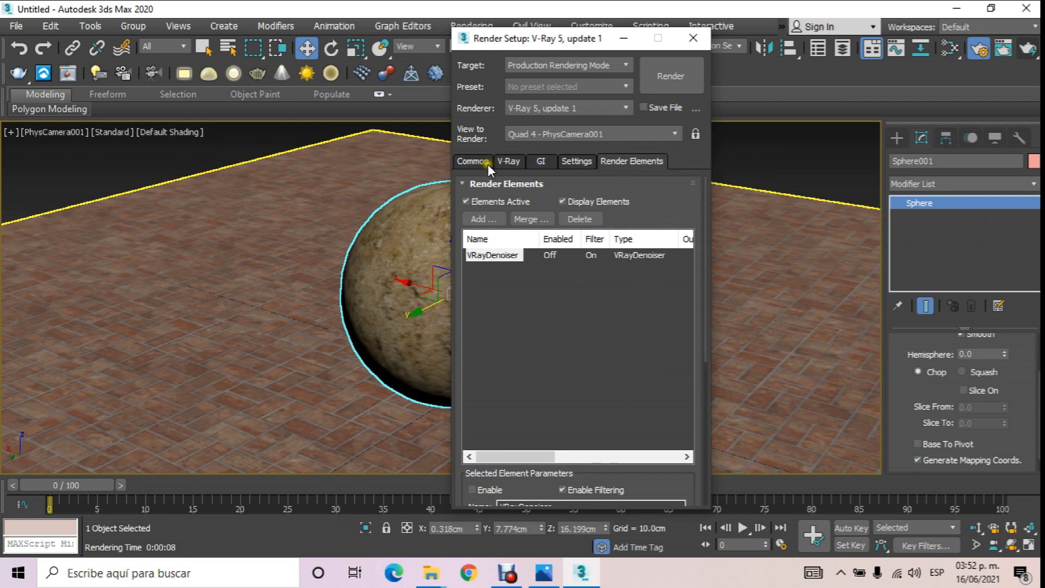
Set the progressive image sampler's render time to 1.0 minute in the V-Ray render settings
click(510, 162)
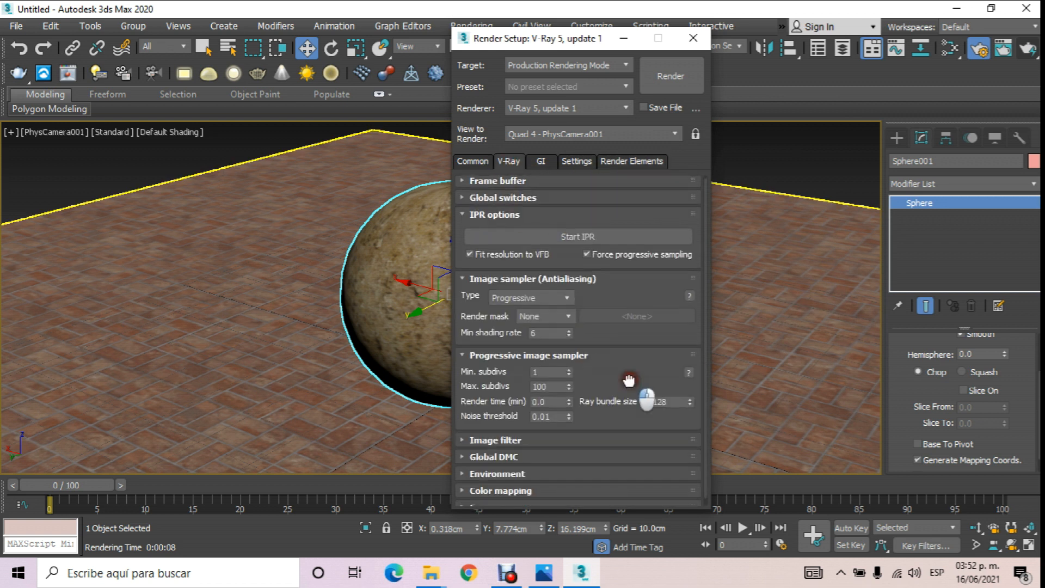
scroll(631, 381, down, 1)
double_click(550, 394)
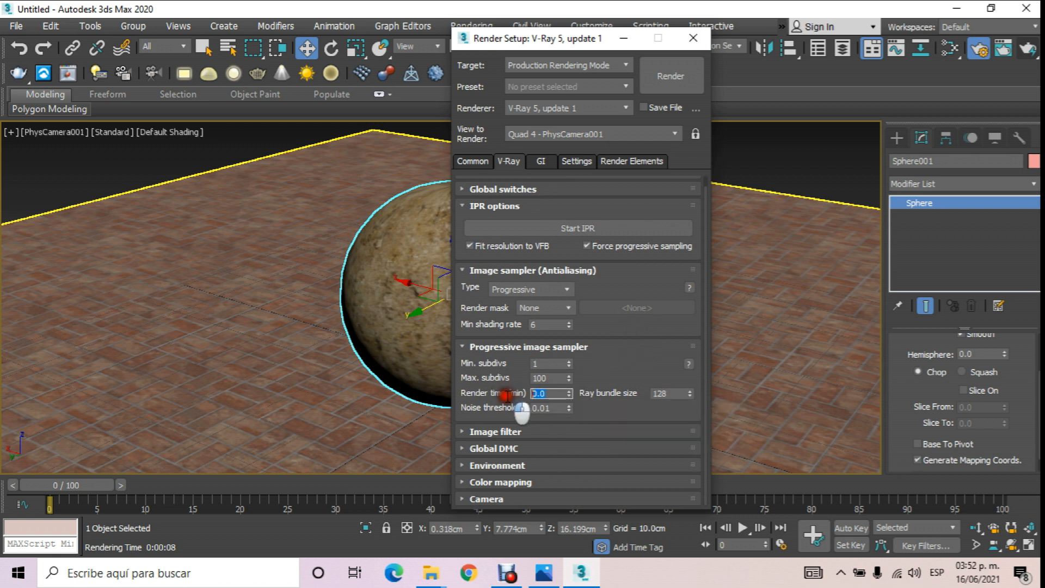
text(1)
key(Return)
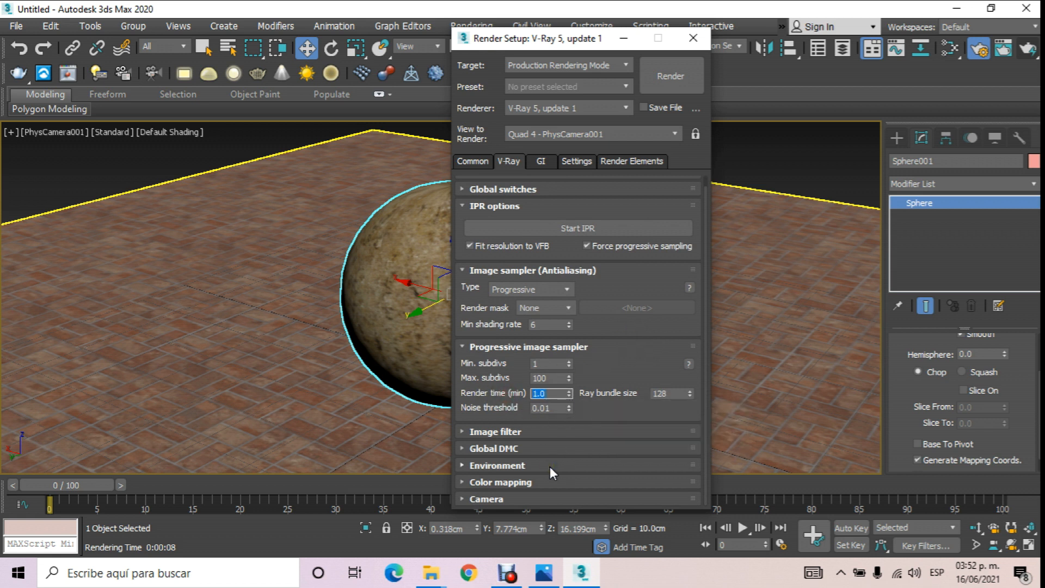
Keep the image sampler type on Progressive and render the PhysCamera001 view
double_click(539, 378)
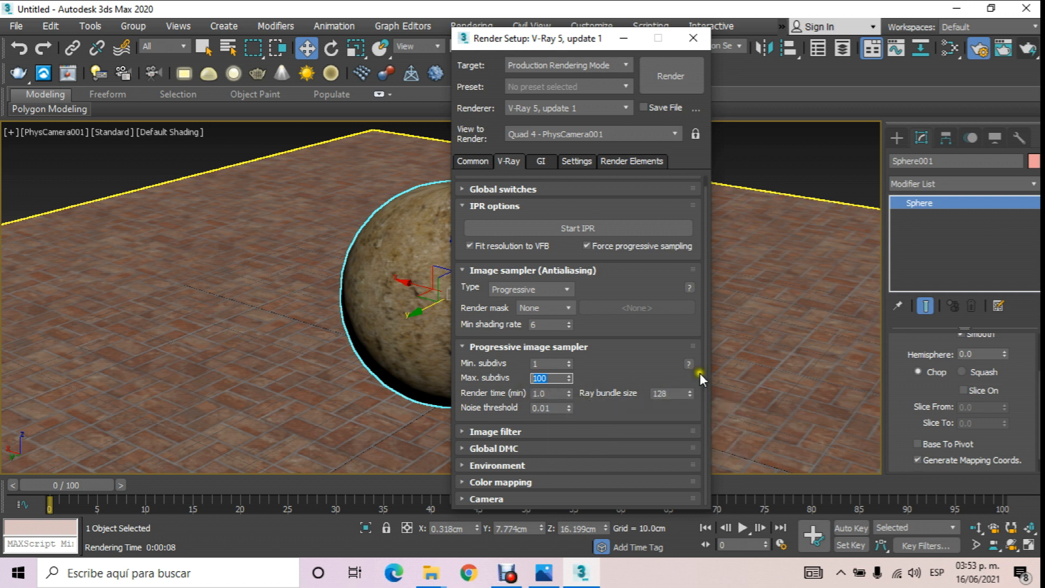
click(566, 289)
click(567, 291)
click(568, 288)
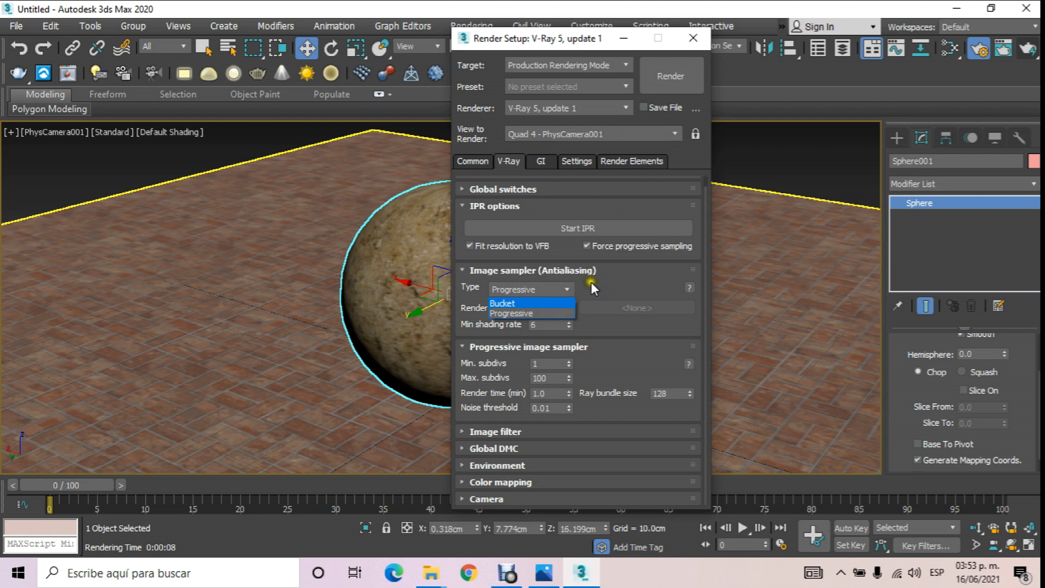
click(478, 160)
click(678, 70)
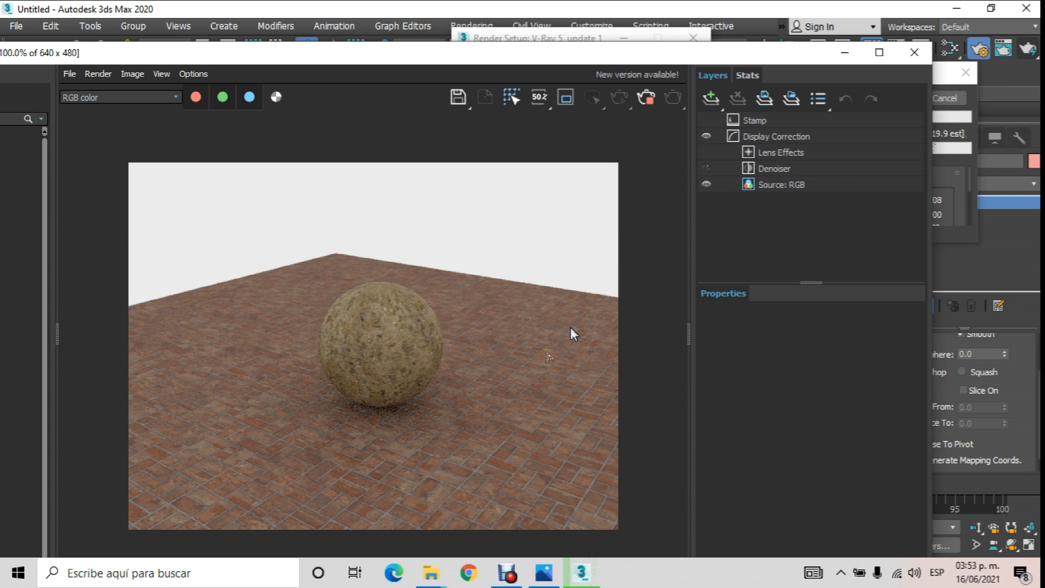
Save the rendered image as "render 2 .jpg" in the Imágenes folder, accepting the JPEG options
click(459, 98)
click(572, 164)
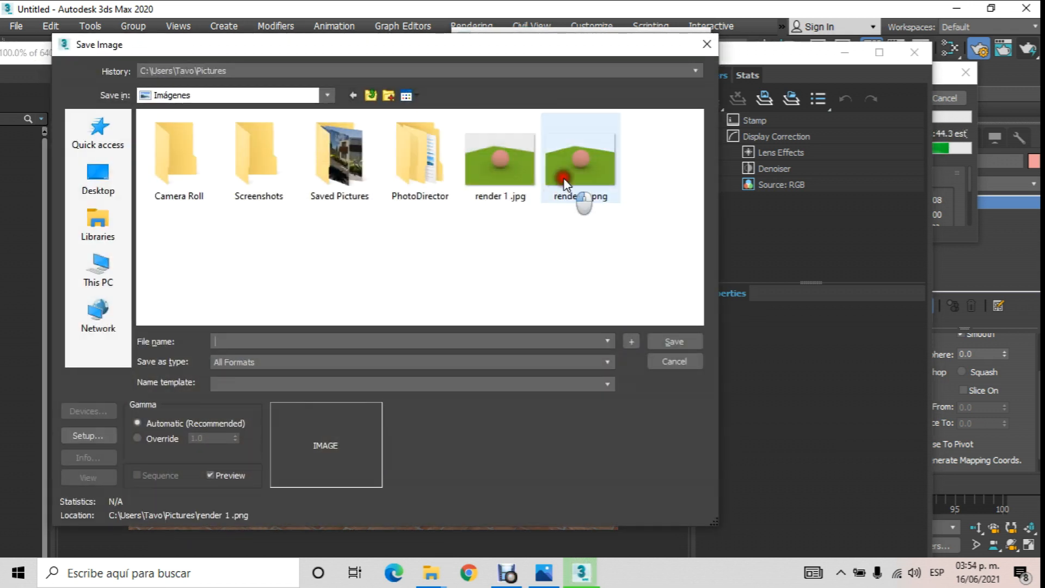
double_click(280, 338)
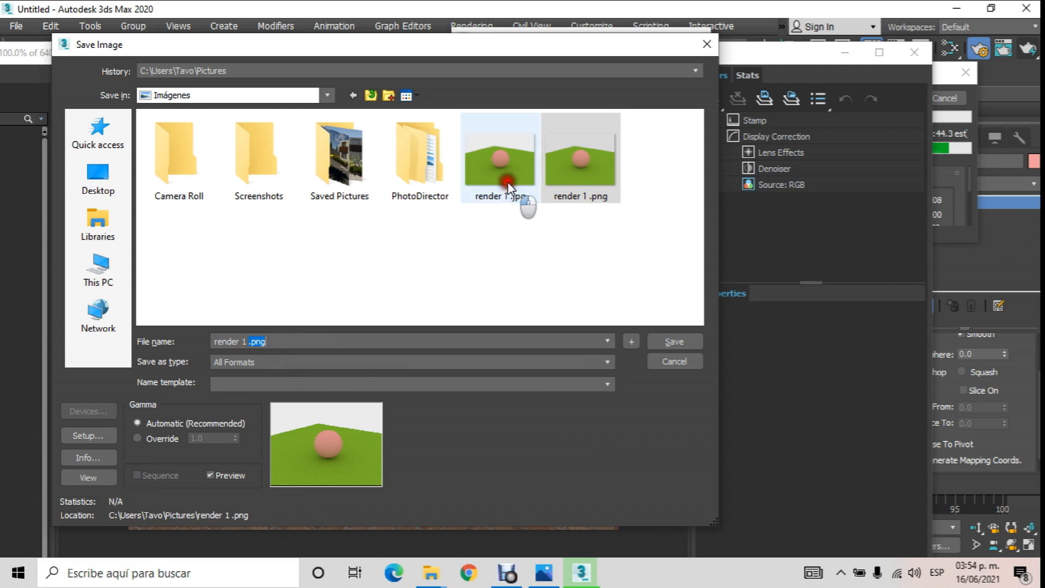
click(502, 165)
double_click(244, 341)
text(2)
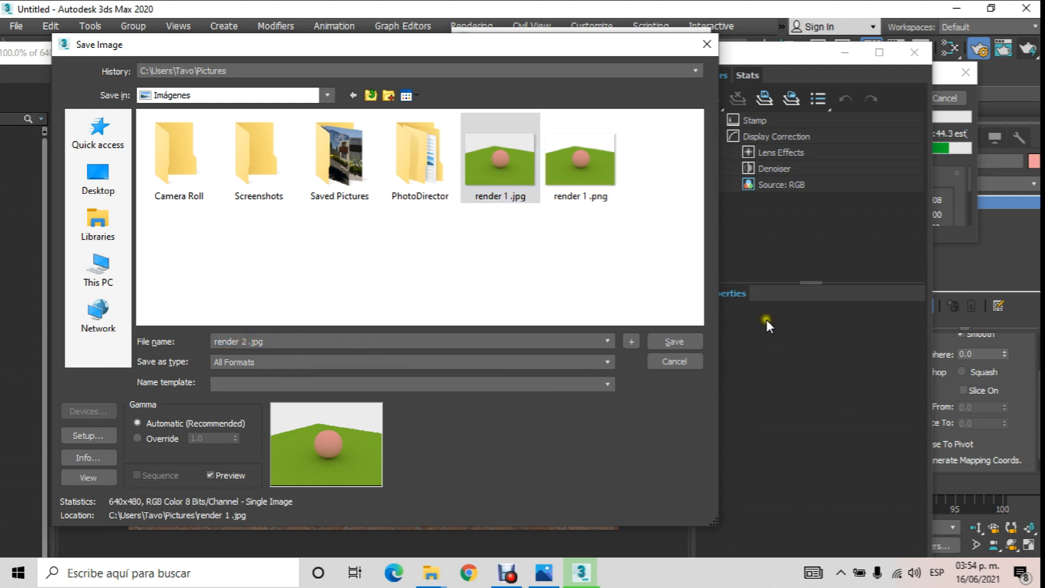
click(674, 341)
click(339, 370)
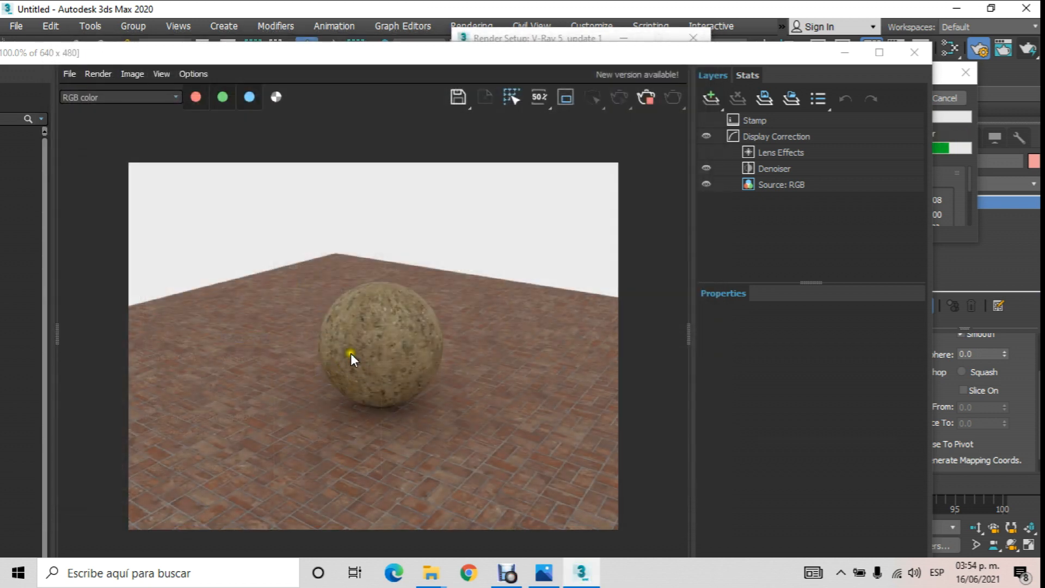
Close the frame buffer and the render setup, and switch the viewport from the camera to the Perspective view
click(920, 50)
click(893, 98)
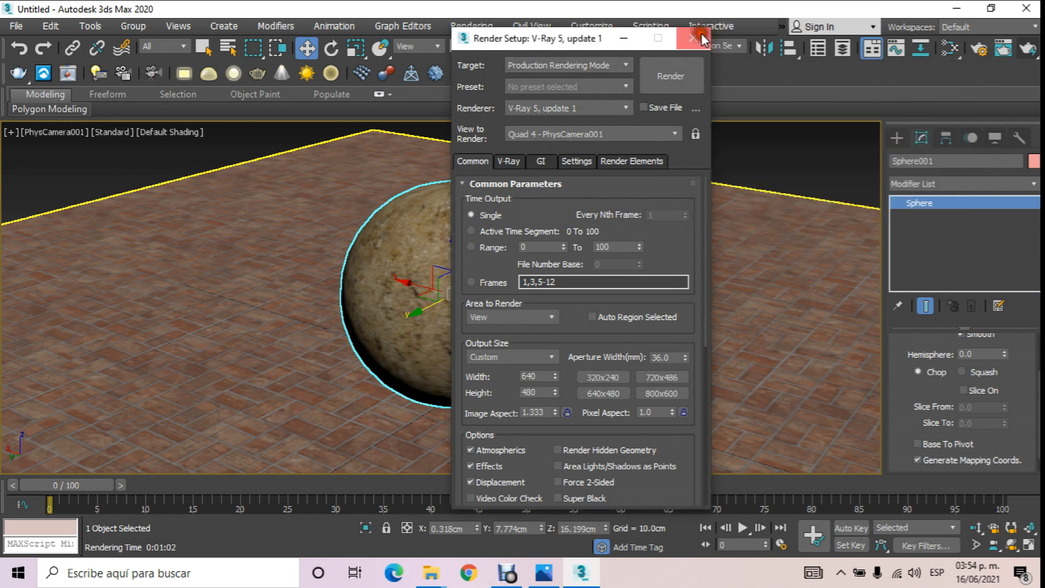
click(693, 38)
click(628, 221)
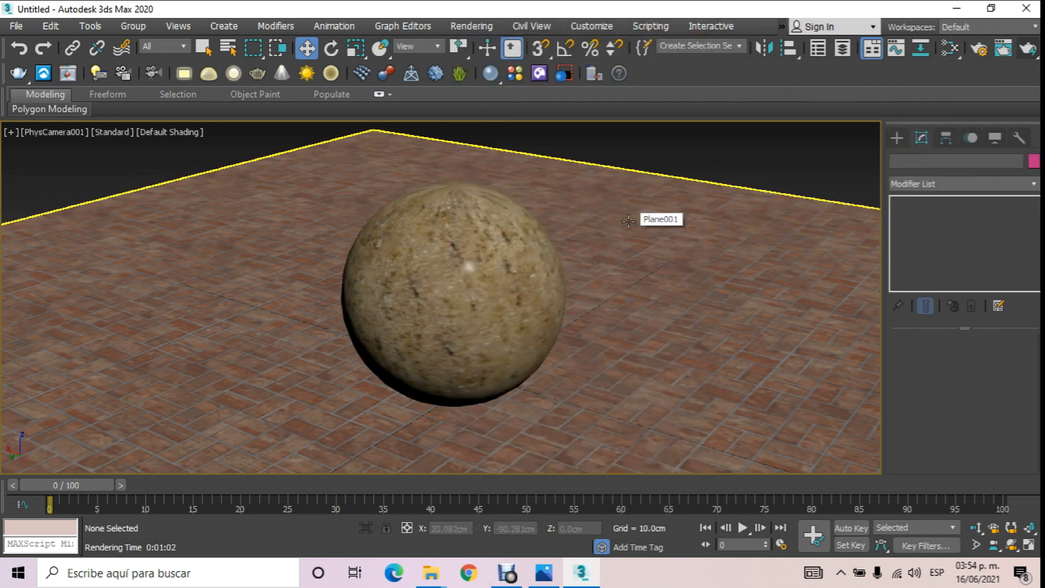
key(p)
scroll(616, 224, down, 10)
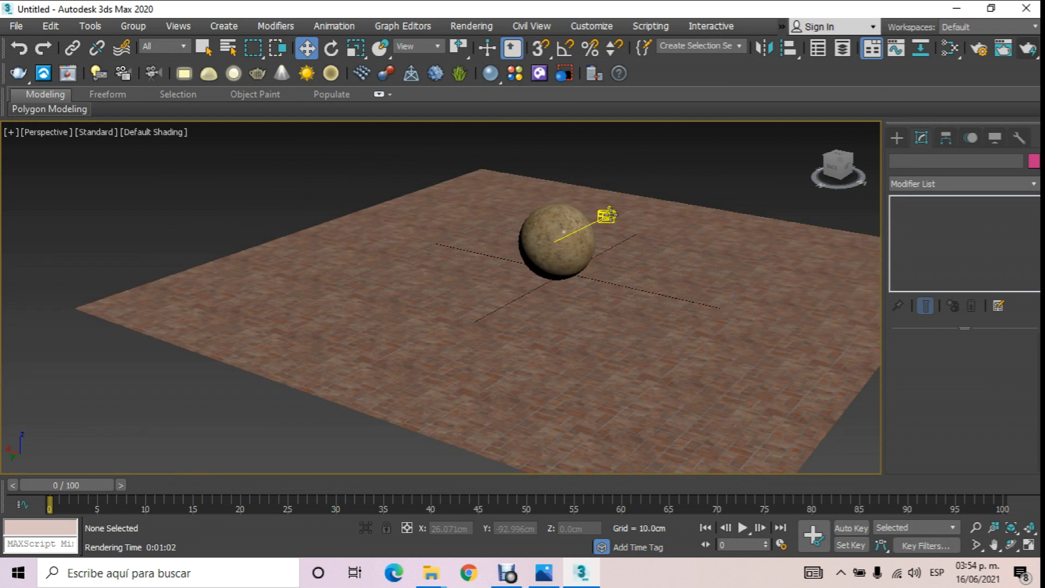
Create a standard primitive box over the tiled plane, about 245 cm long, 245 cm wide and 111 cm high
click(895, 138)
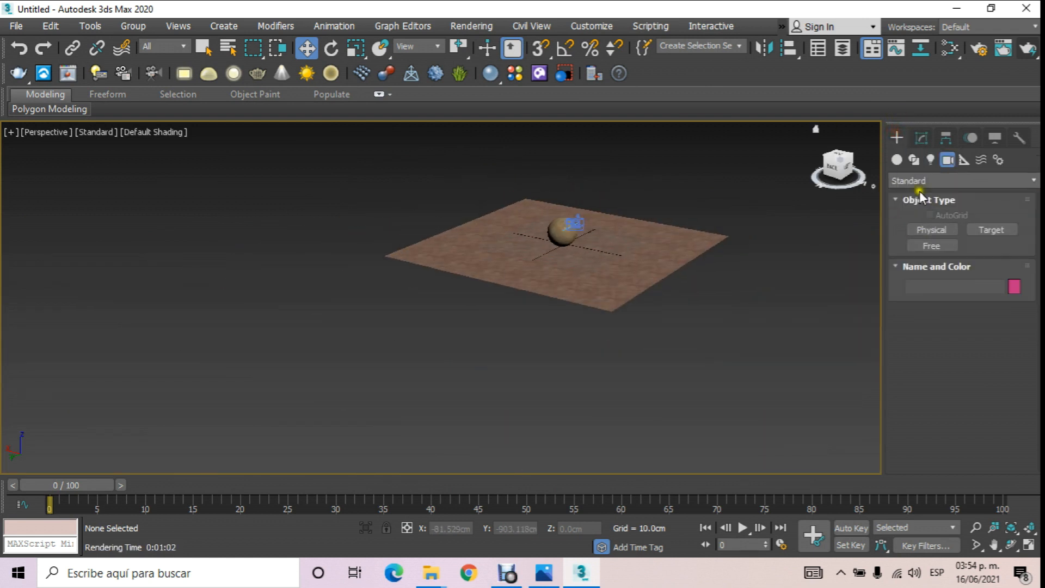
click(897, 160)
click(928, 181)
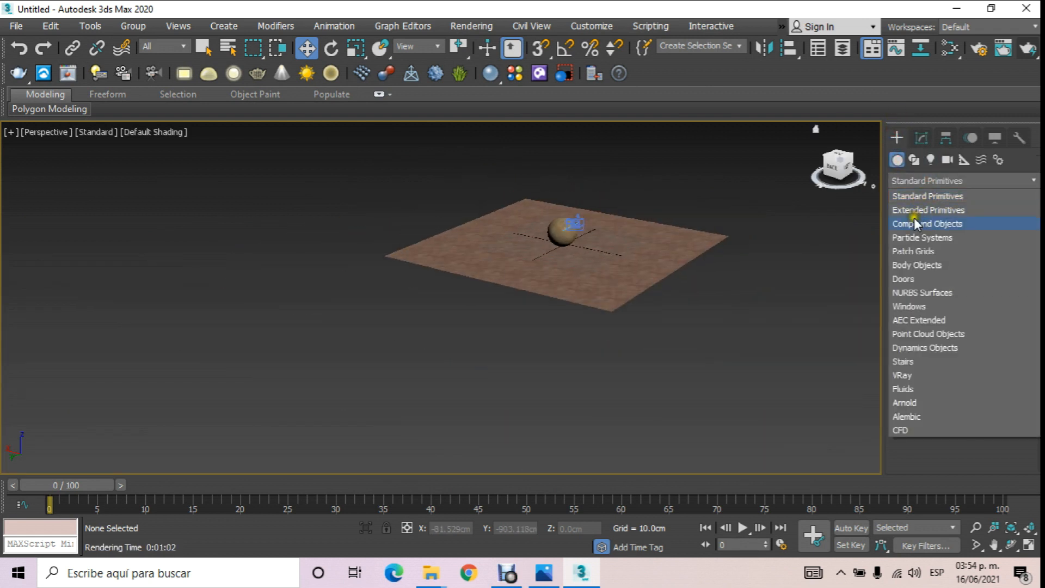
click(916, 195)
click(936, 231)
scroll(684, 162, up, 6)
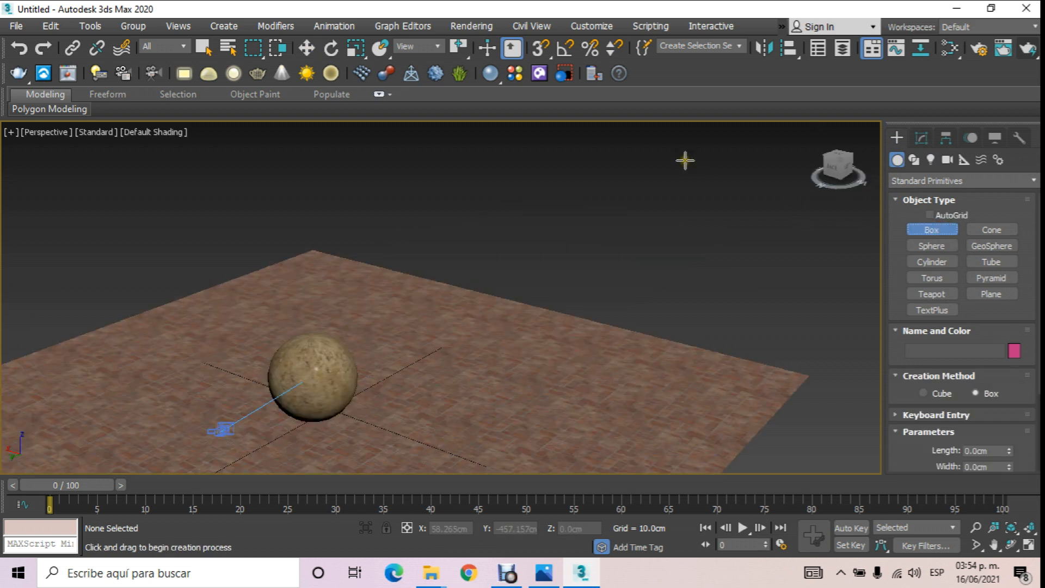
middle_drag(568, 257, 605, 189)
scroll(605, 223, down, 3)
drag(192, 308, 720, 279)
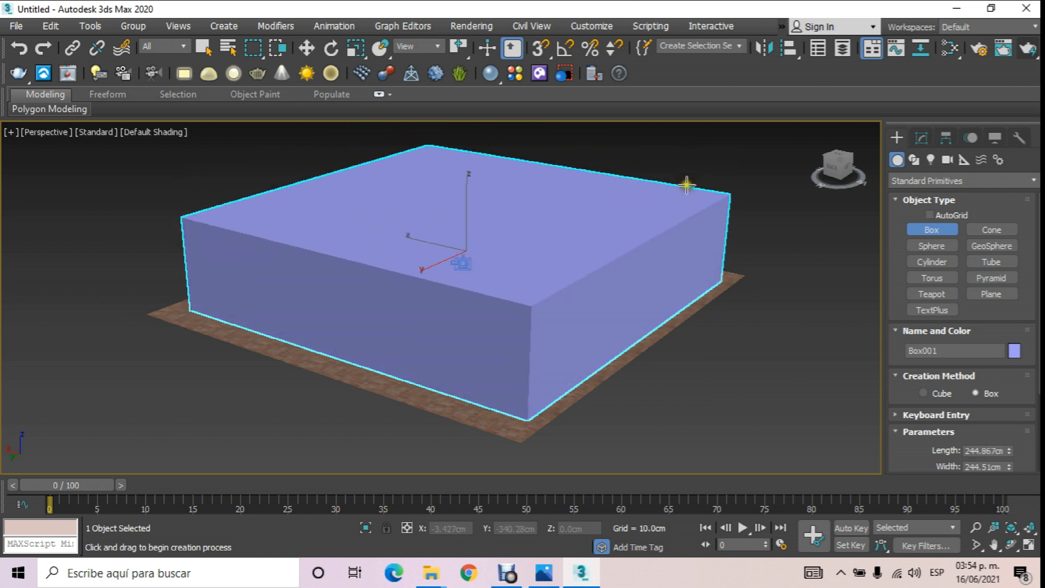
scroll(646, 245, down, 2)
scroll(658, 190, up, 1)
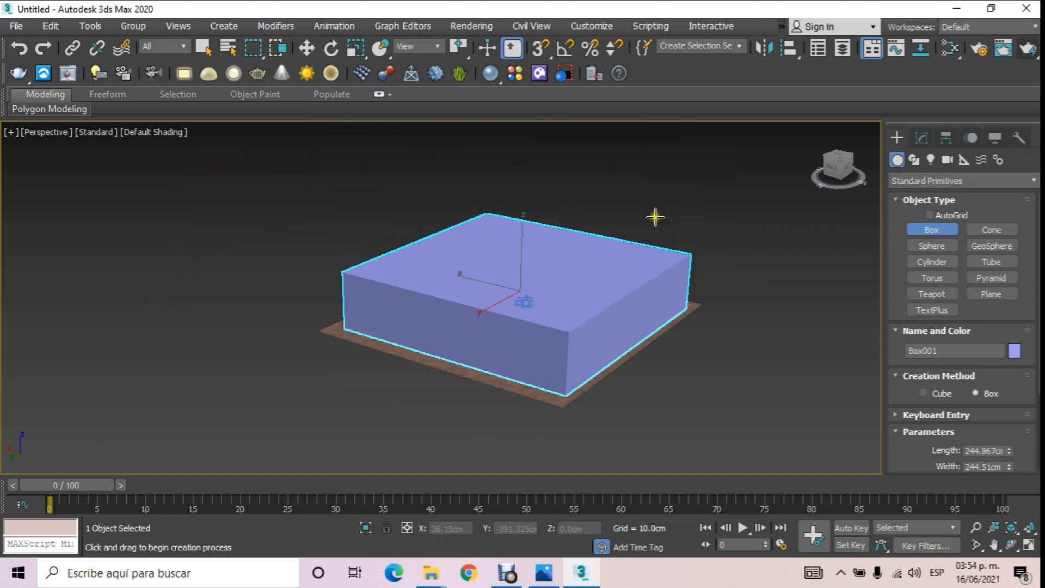
click(656, 166)
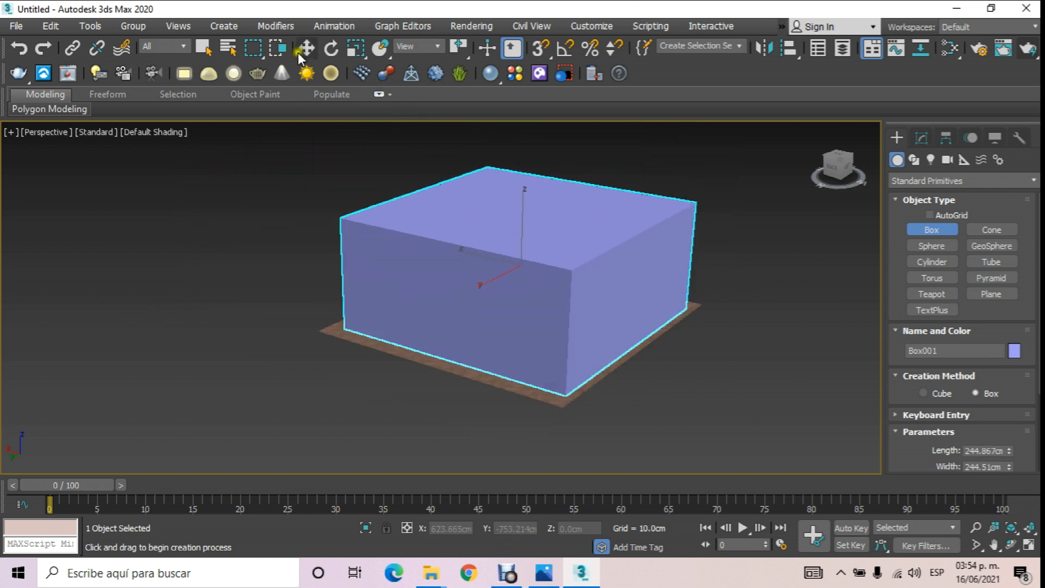
Leave box creation, turn on Edged Faces in the viewport and show the box's editable parameters
click(320, 51)
click(312, 47)
click(697, 232)
click(165, 132)
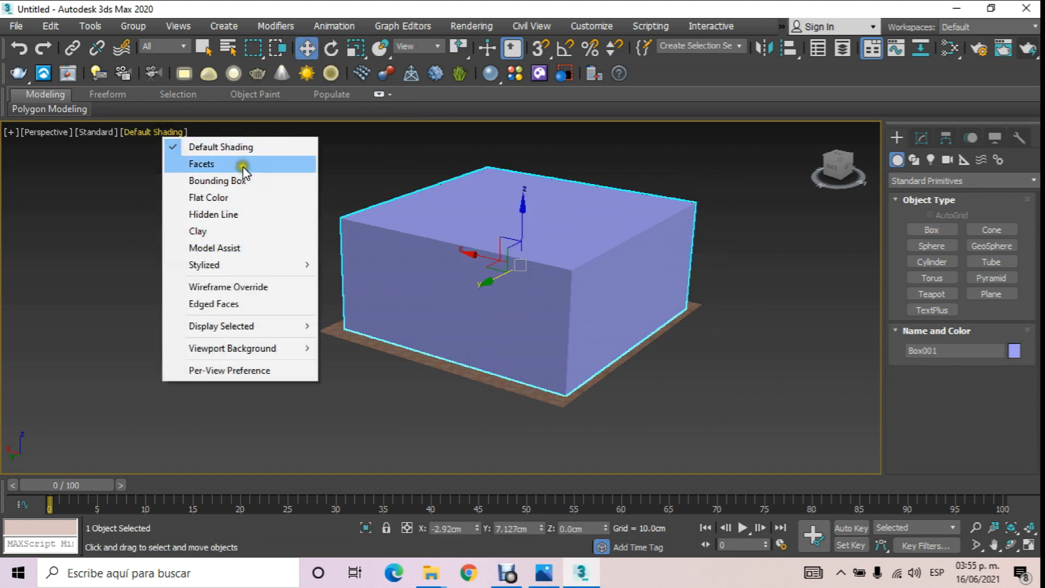
click(235, 303)
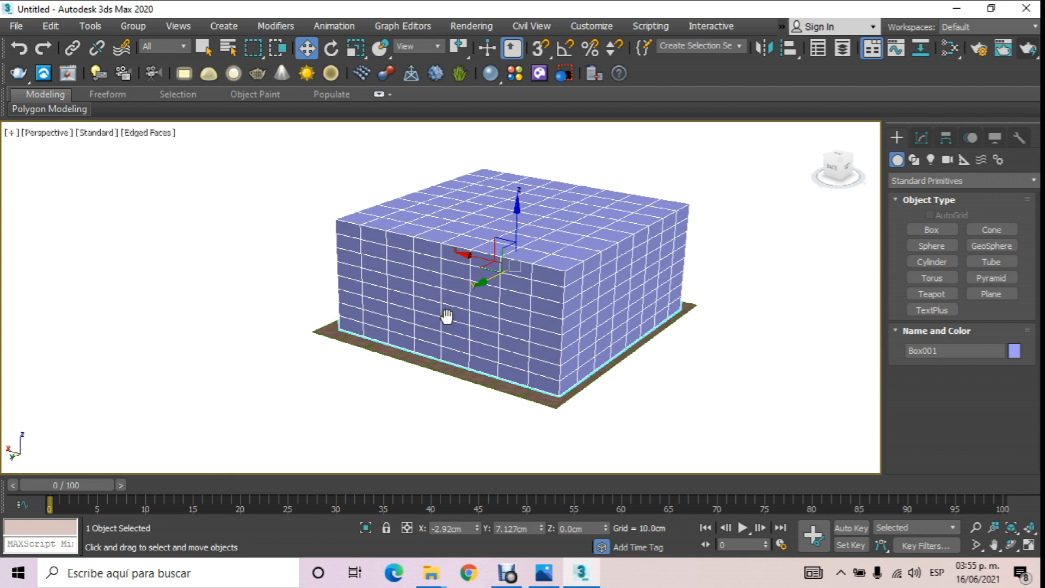
click(921, 138)
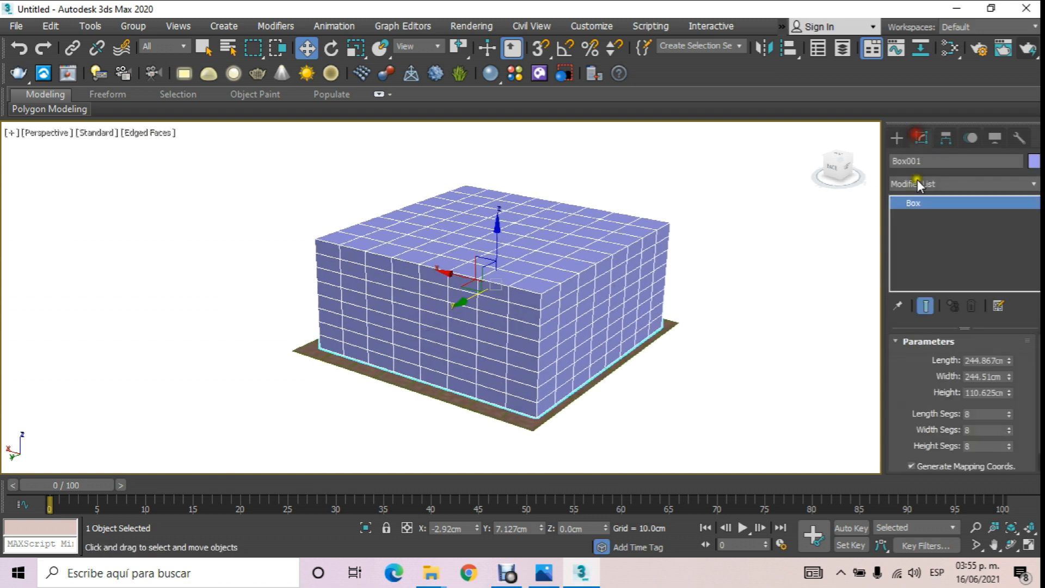
Try the box with 2 and 4 length segments
double_click(970, 415)
text(2)
middle_drag(675, 401, 668, 394)
drag(972, 413, 942, 415)
text(4)
middle_drag(674, 350, 660, 335)
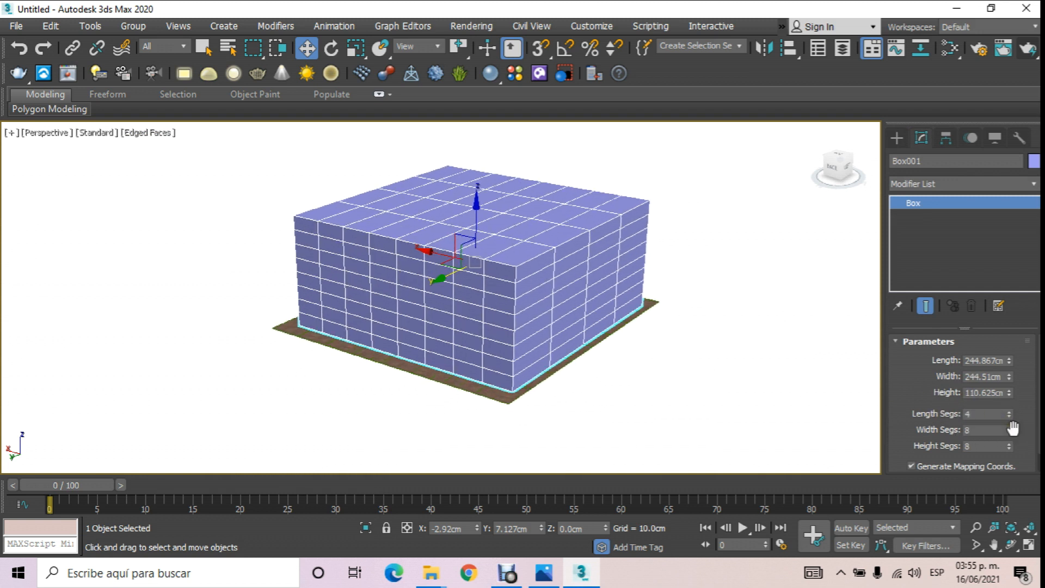
Try the box with 2 width segments and 2 height segments
drag(989, 428, 929, 434)
text(2)
middle_drag(623, 341, 613, 354)
drag(987, 446, 925, 446)
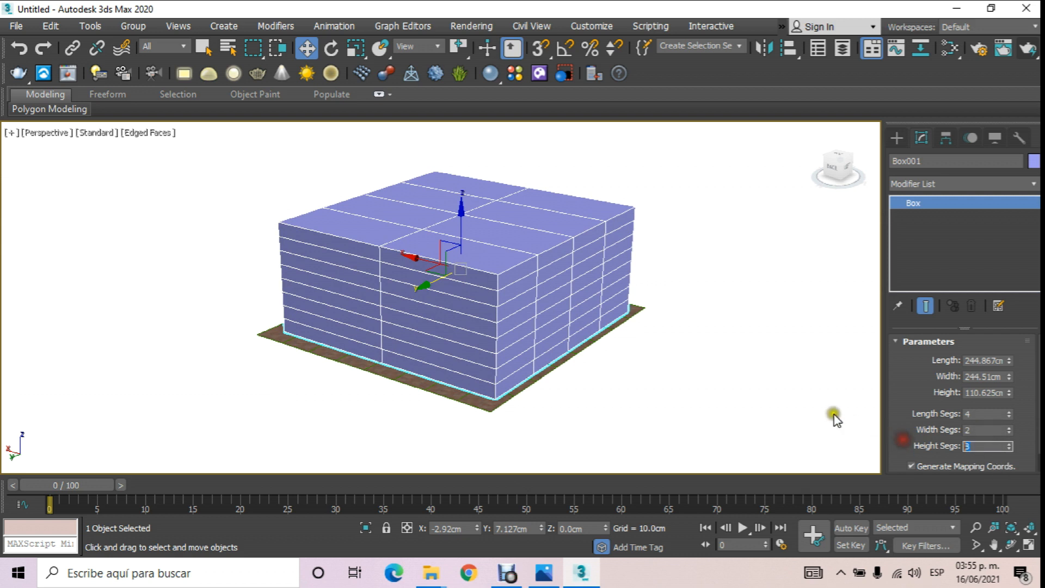
text(2)
middle_drag(626, 351, 599, 364)
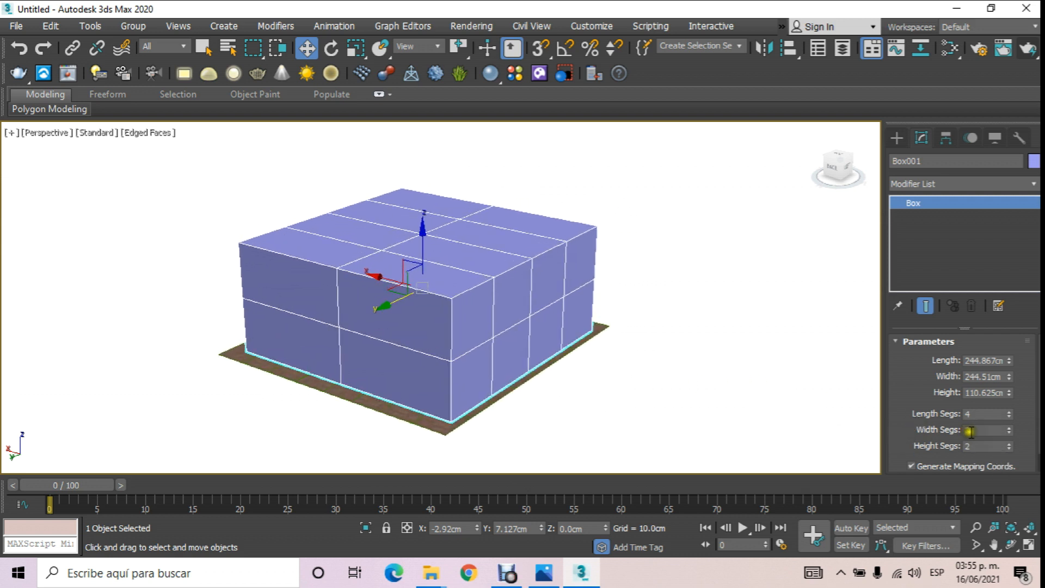
Set the box's height segments to 3 and its length segments to 8
drag(983, 446, 926, 445)
text(3)
middle_drag(767, 368, 732, 356)
scroll(532, 261, up, 3)
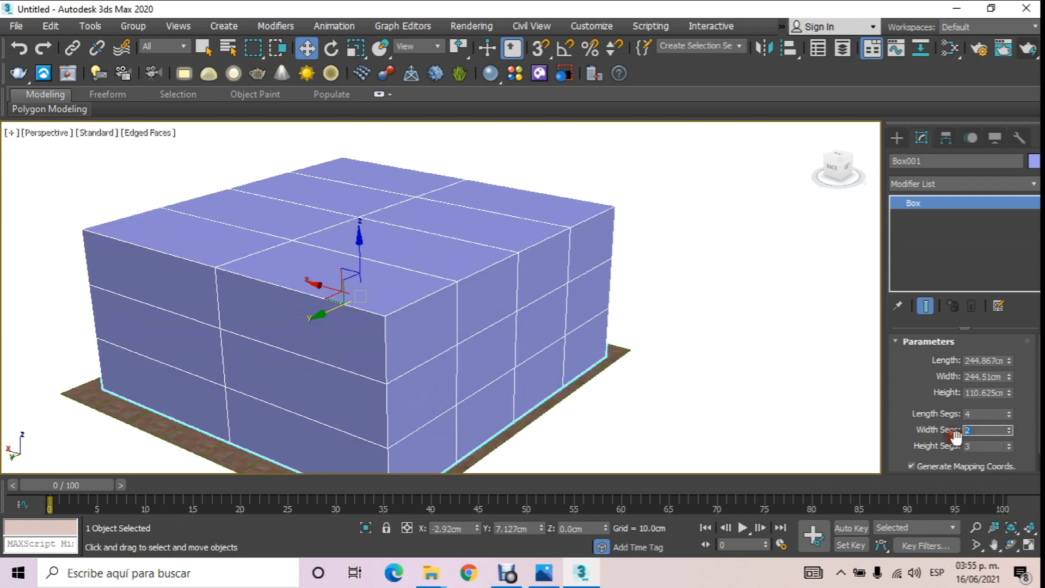
drag(982, 415, 941, 421)
text(8)
key(Return)
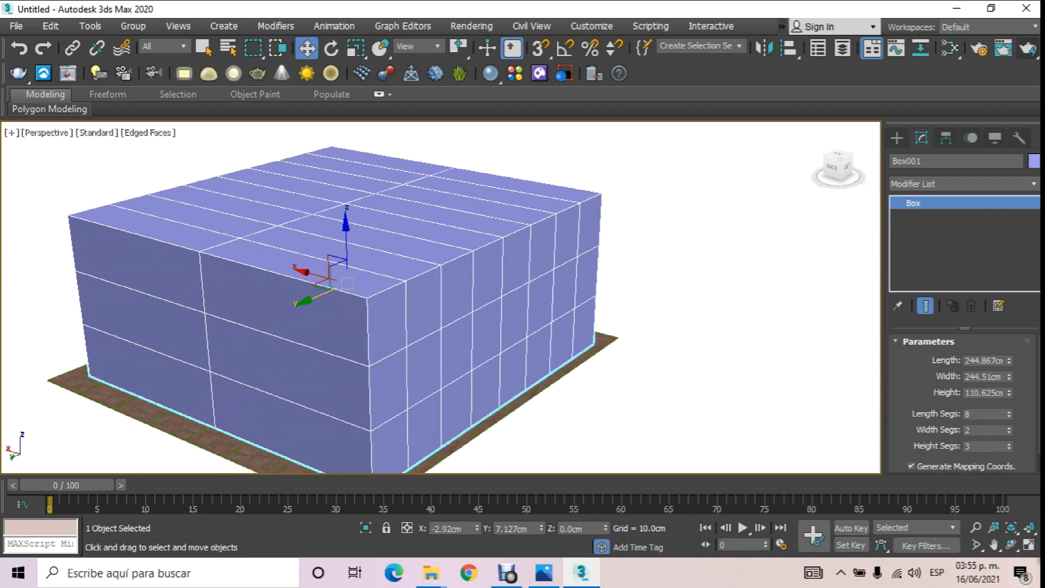
Set the box's width segments to 8 and return to the Move tool
click(1011, 528)
drag(656, 362, 375, 325)
drag(978, 434, 939, 438)
text(8)
middle_drag(521, 276, 514, 267)
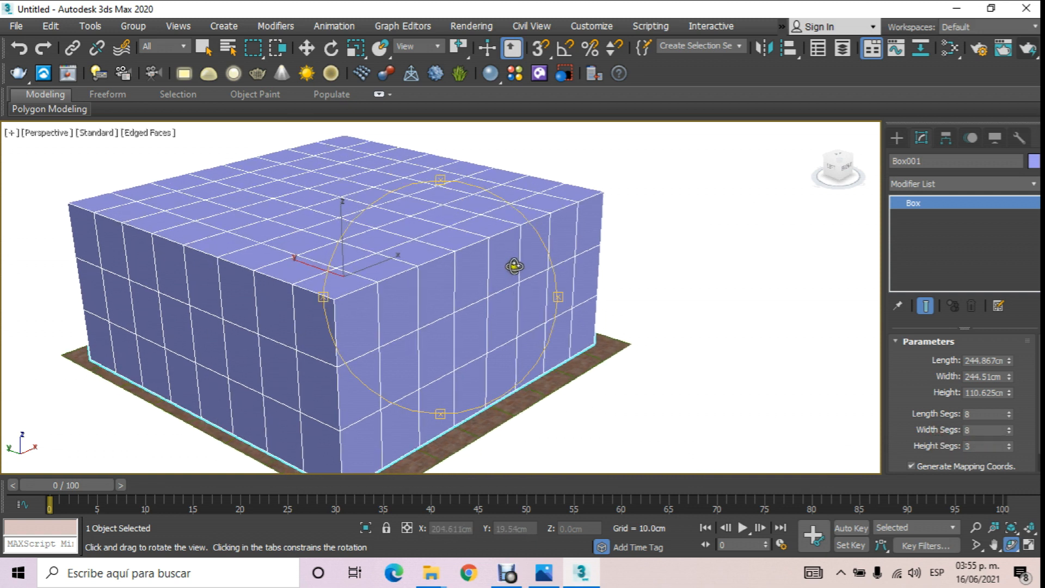
scroll(515, 266, down, 4)
key(w)
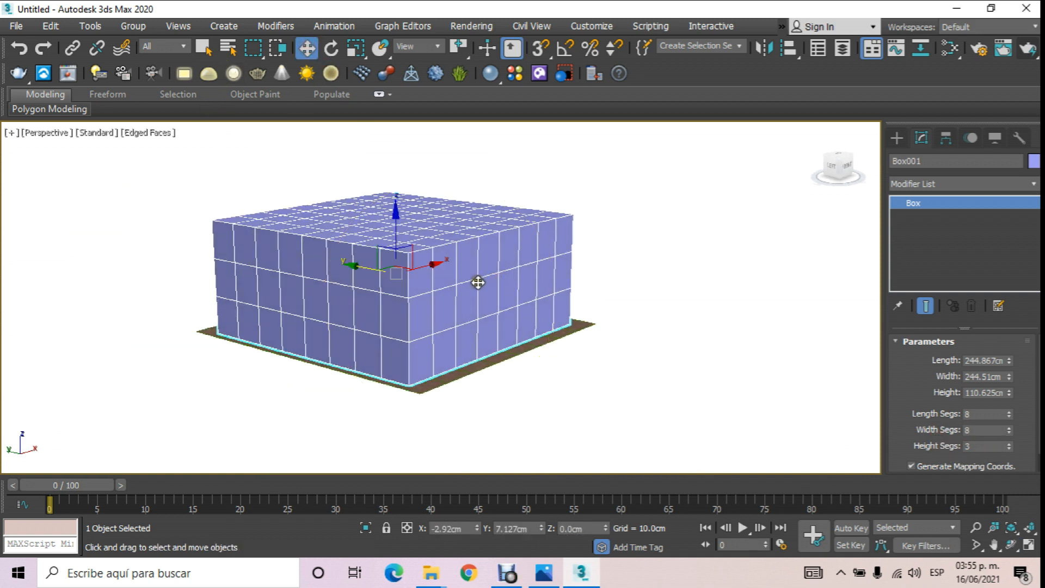
Convert the segmented box to an Editable Poly
right_click(478, 282)
mouse_move(531, 434)
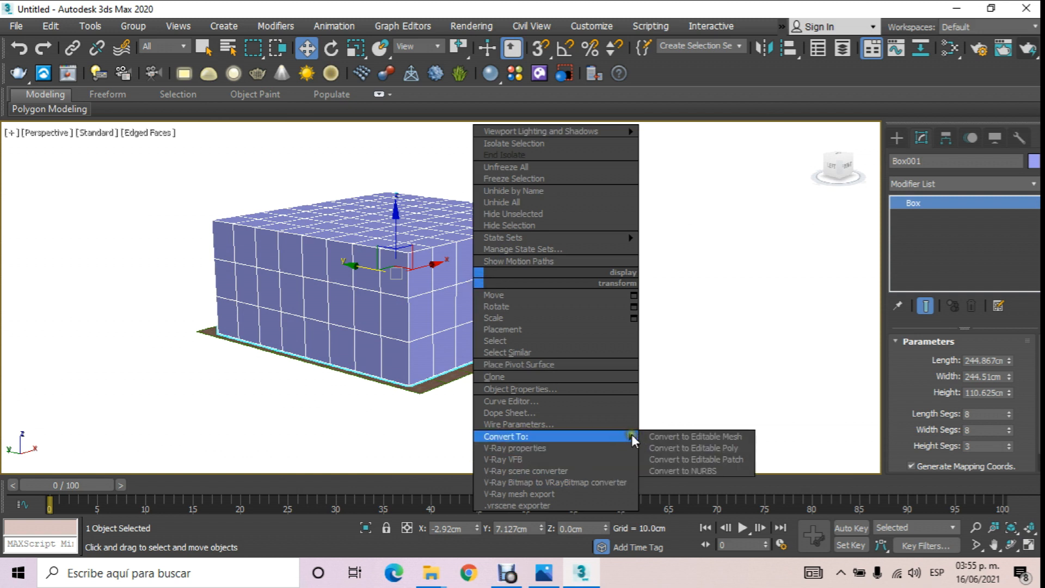
click(716, 449)
At Polygon level, delete two adjacent polygons in the middle row of the box's side to make a window opening
click(899, 200)
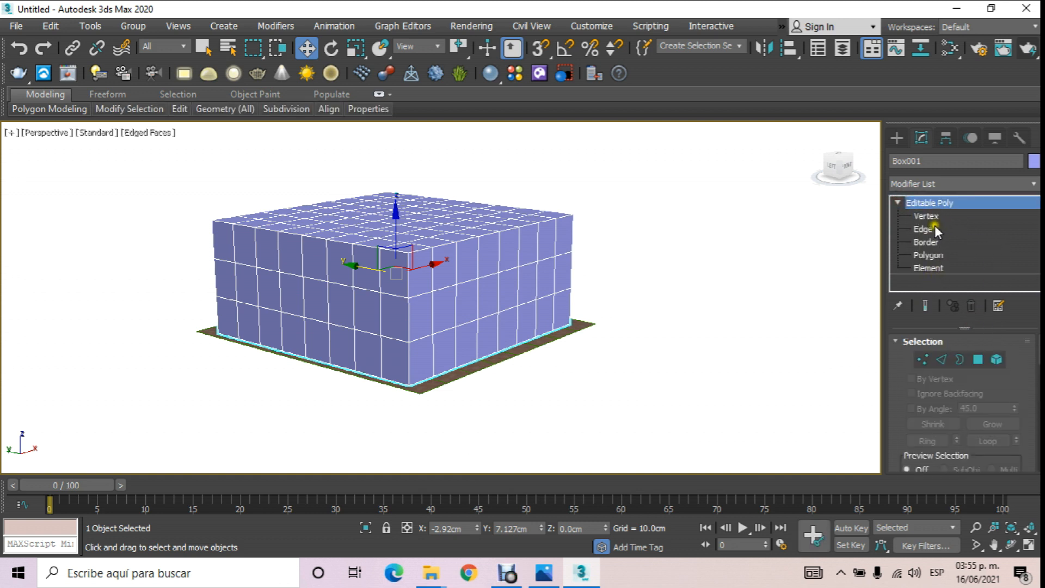
click(930, 254)
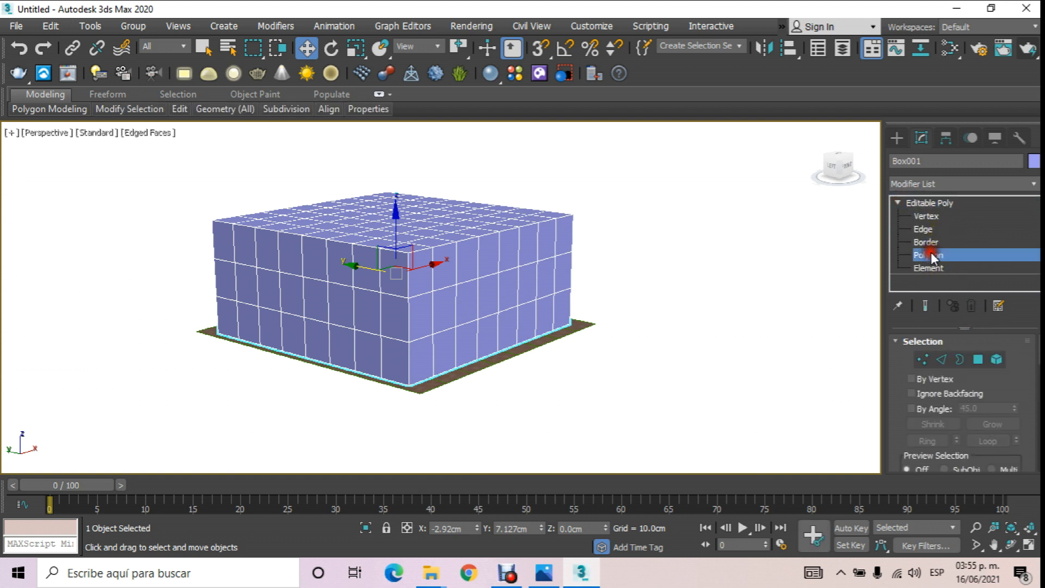
click(510, 292)
scroll(510, 293, up, 3)
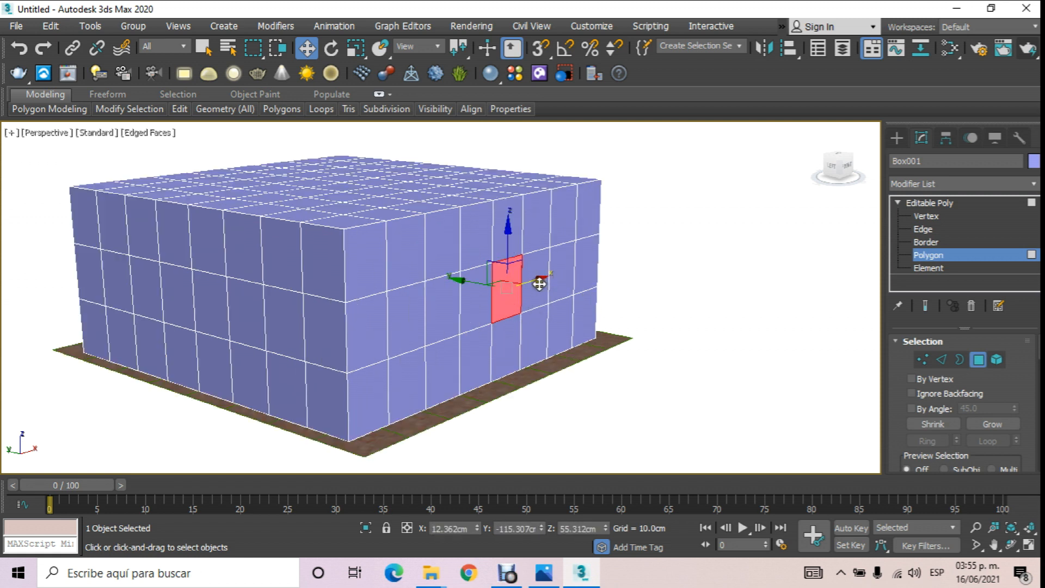
ctrl+click(539, 284)
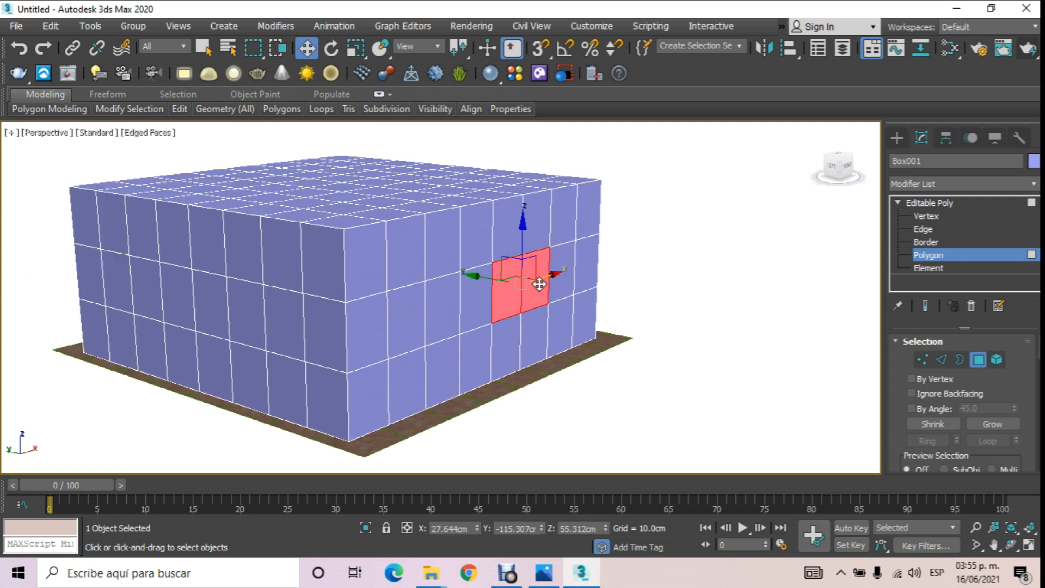
key(Delete)
click(1011, 543)
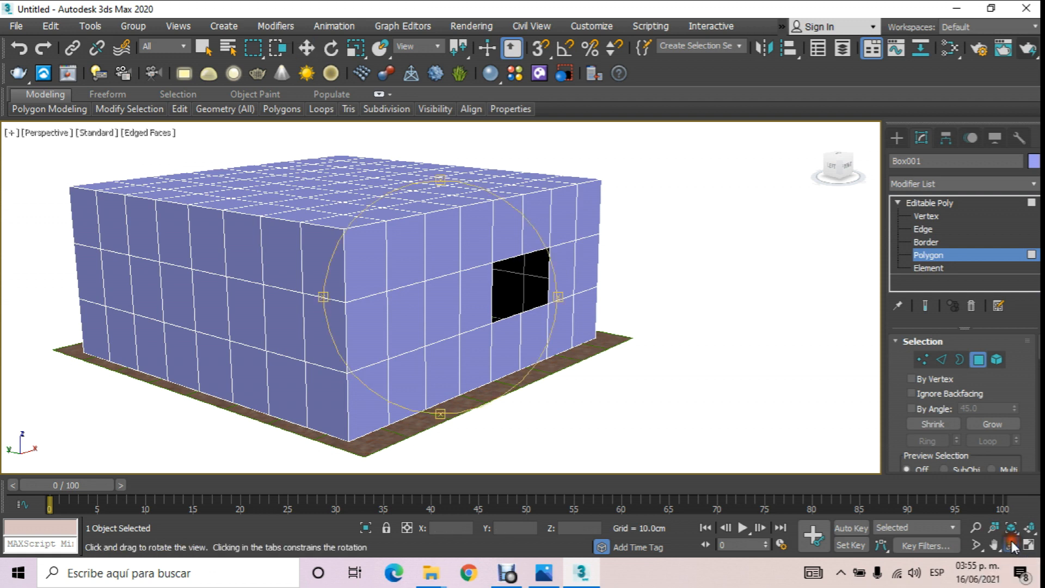
Examine the window opening and the rest of the box from several angles
drag(507, 285, 362, 282)
key(w)
scroll(455, 313, up, 4)
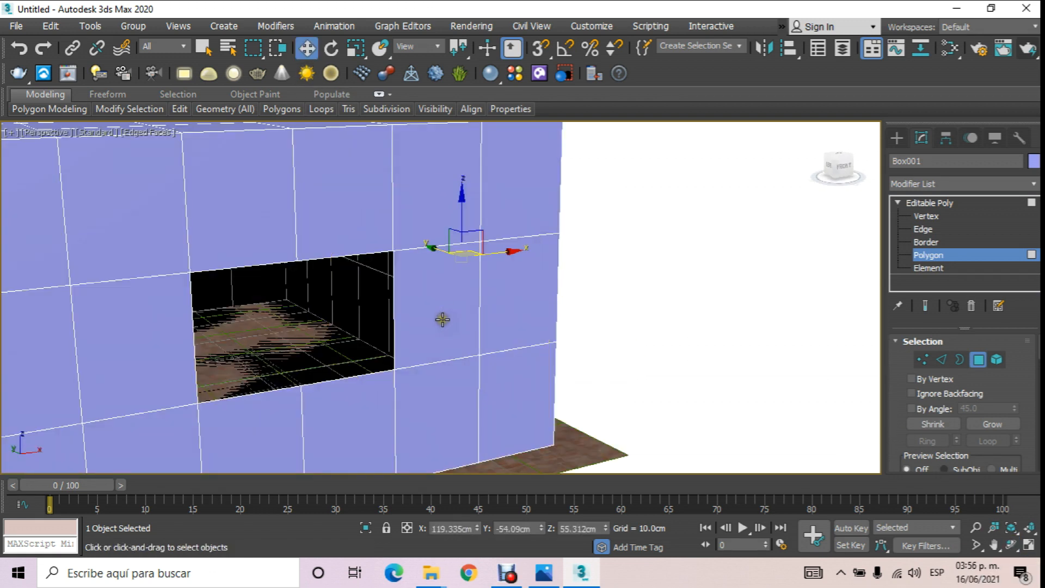
scroll(436, 321, down, 6)
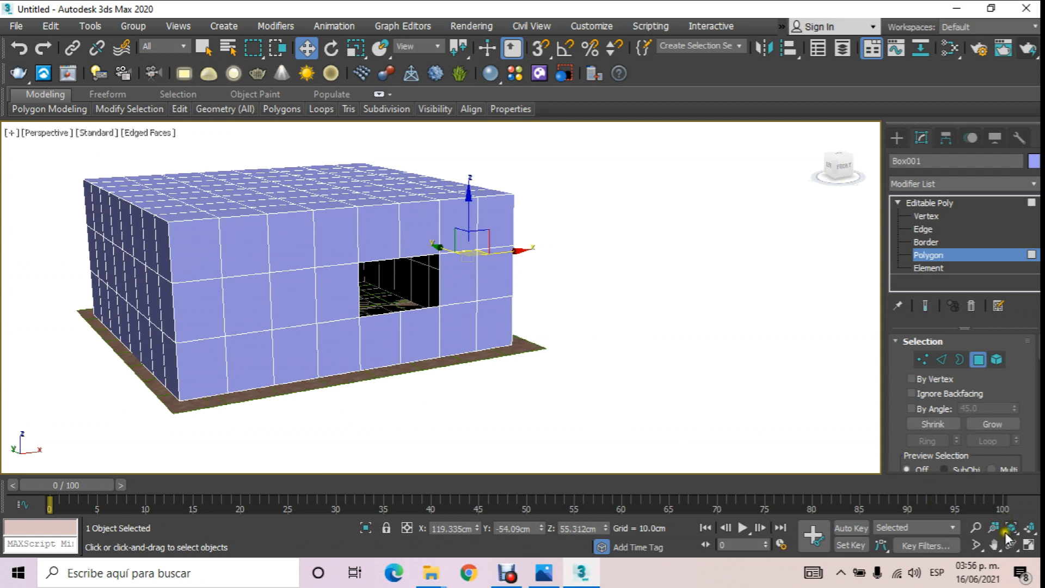
click(1011, 544)
drag(452, 271, 479, 310)
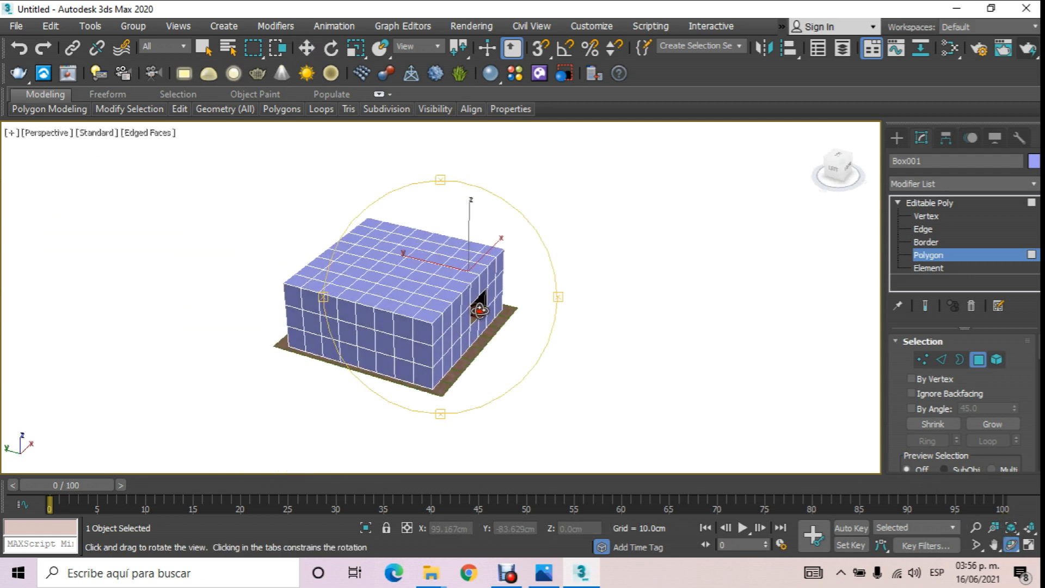
drag(464, 241, 420, 224)
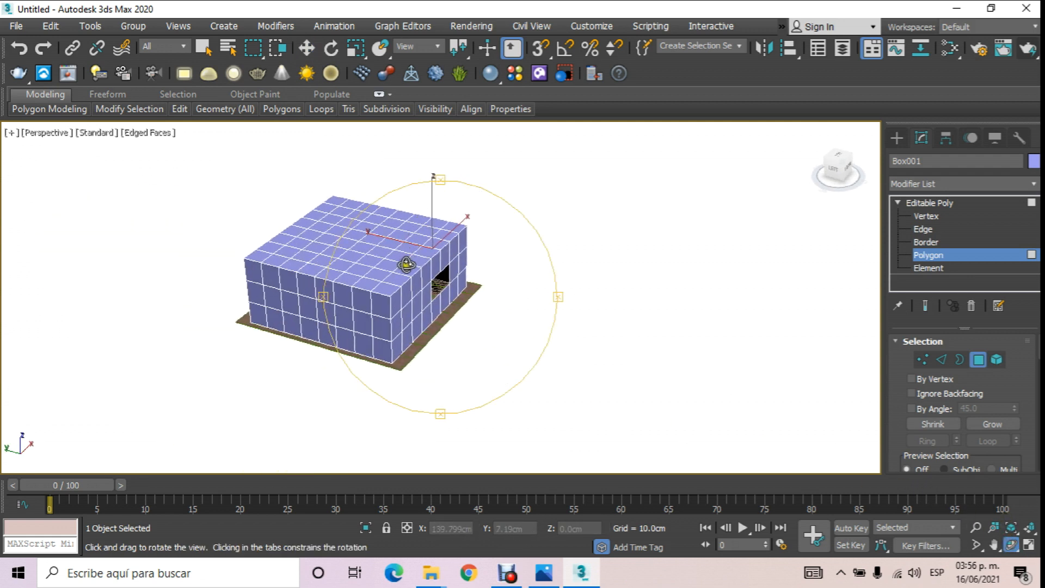
In the Front view, create a VRaySun high to one side aimed at the sphere, and accept the automatic VRaySky environment map
key(f)
scroll(416, 252, down, 4)
click(898, 137)
click(929, 160)
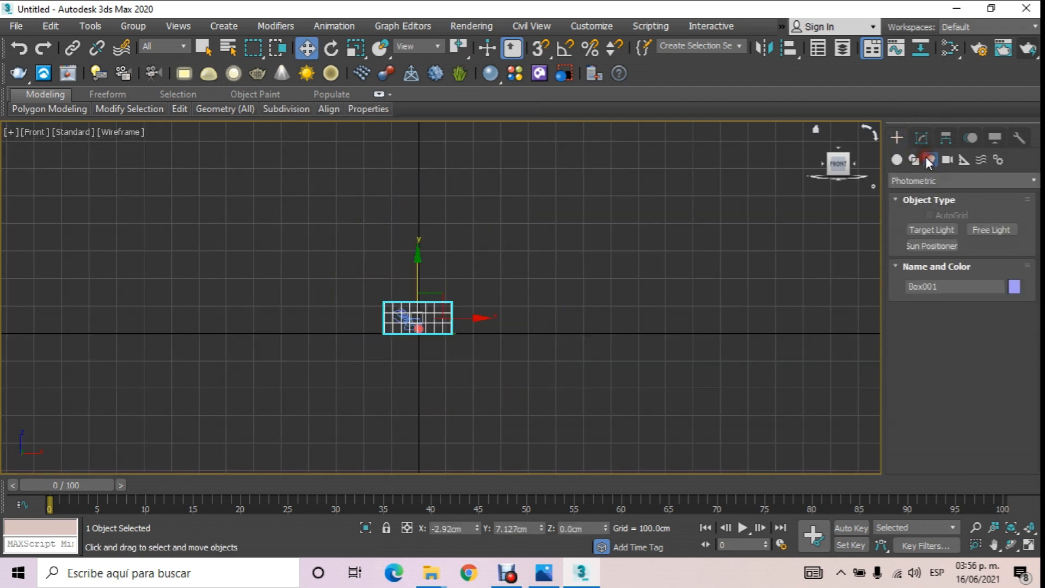
click(933, 179)
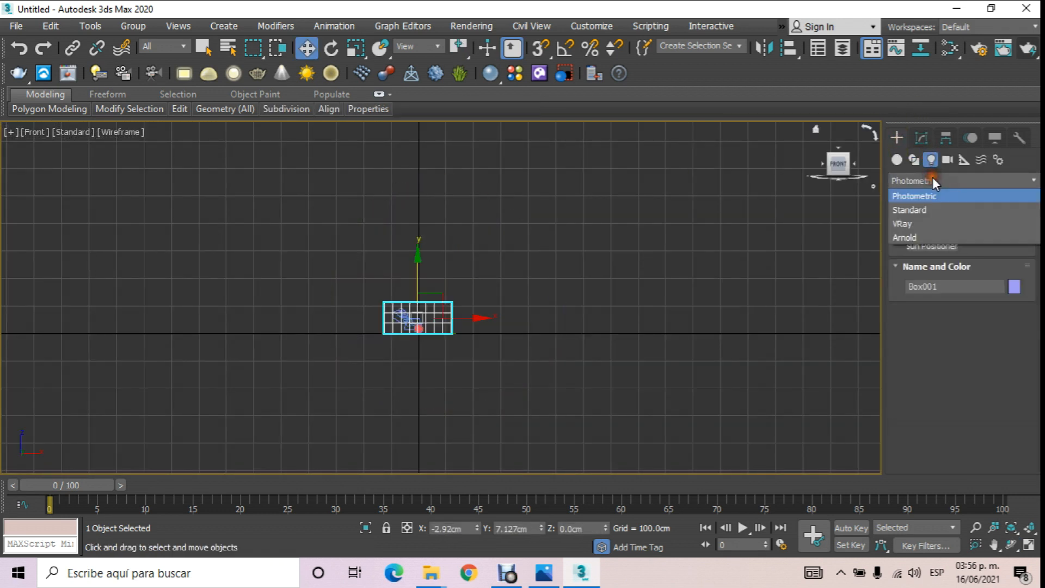
click(915, 224)
click(991, 246)
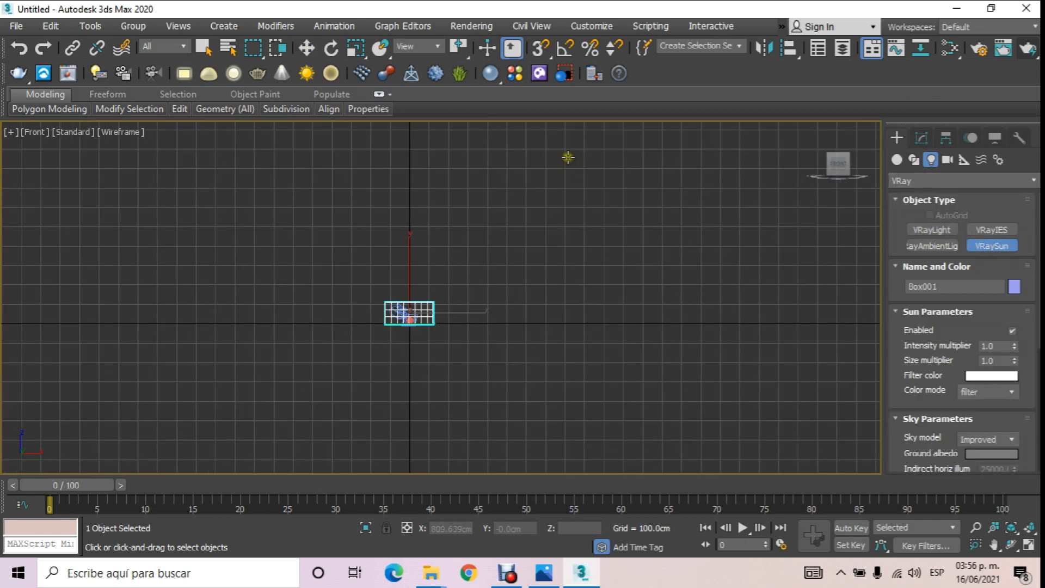
drag(561, 143, 411, 331)
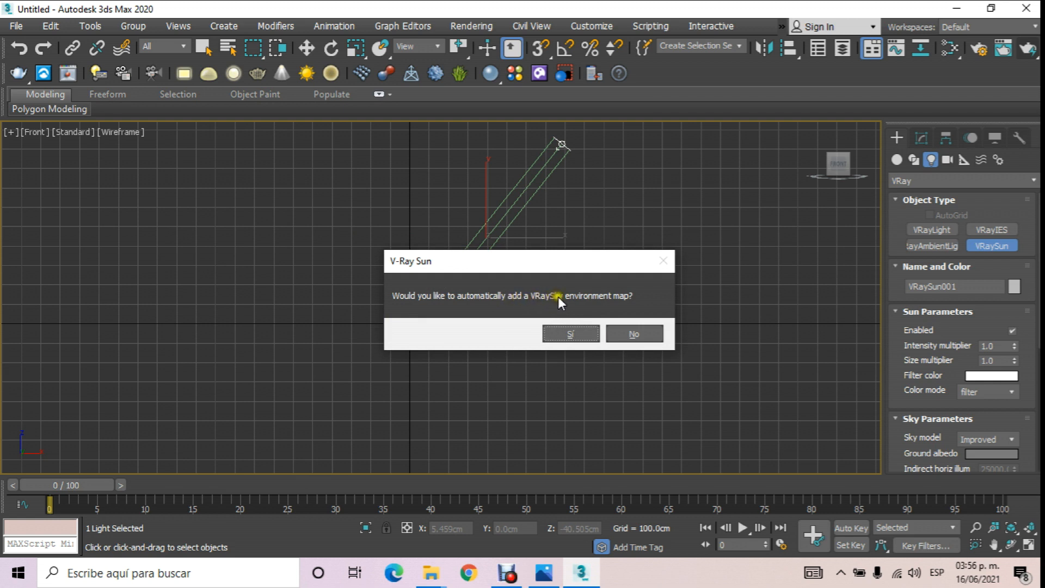
click(568, 332)
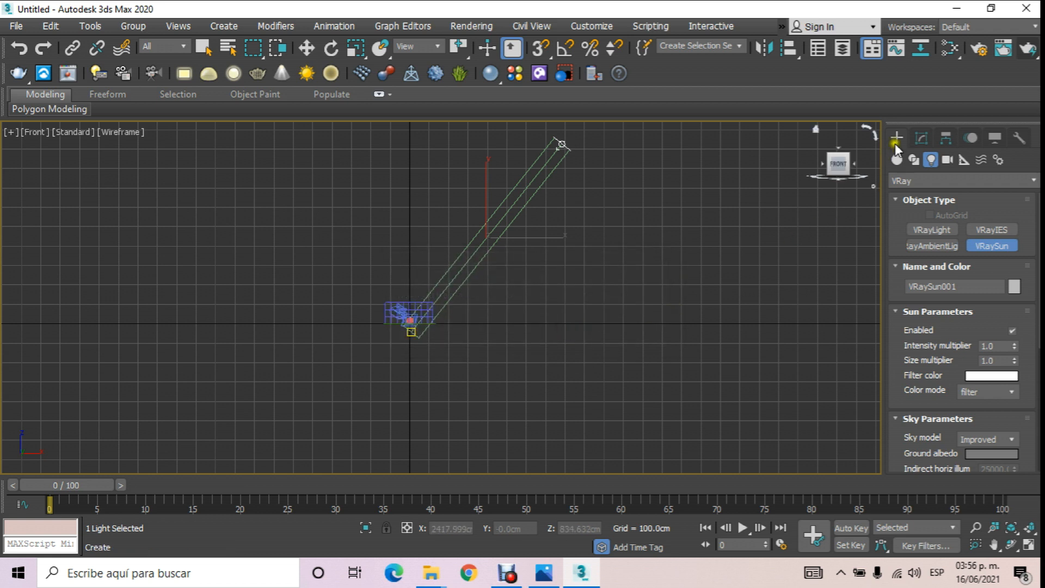
Set the VRaySun's intensity multiplier to 0.1 and its size multiplier to 5
click(924, 138)
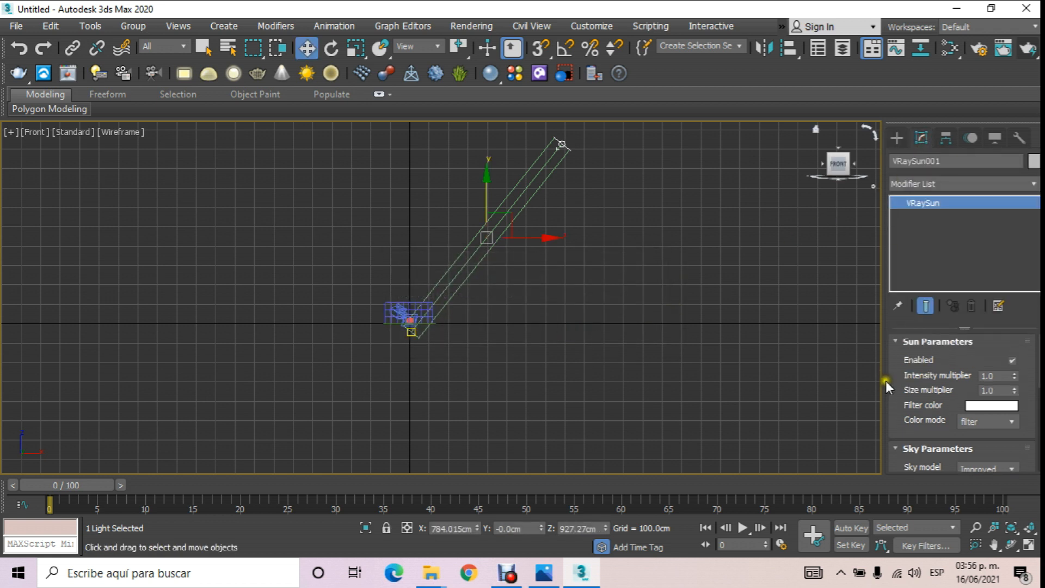
mouse_move(915, 416)
mouse_down()
mouse_move(912, 384)
mouse_move(913, 417)
mouse_up()
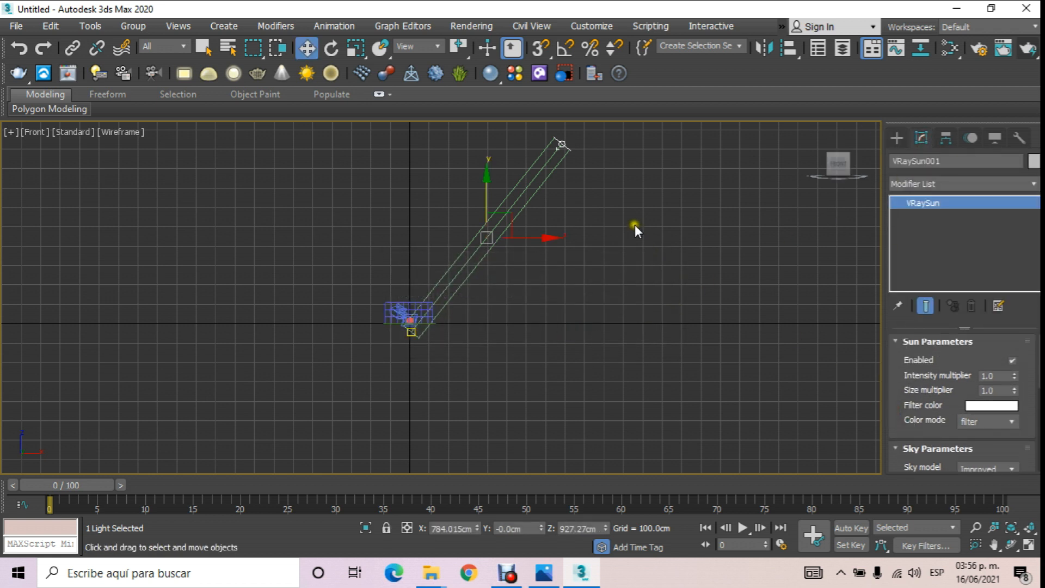
scroll(600, 226, down, 3)
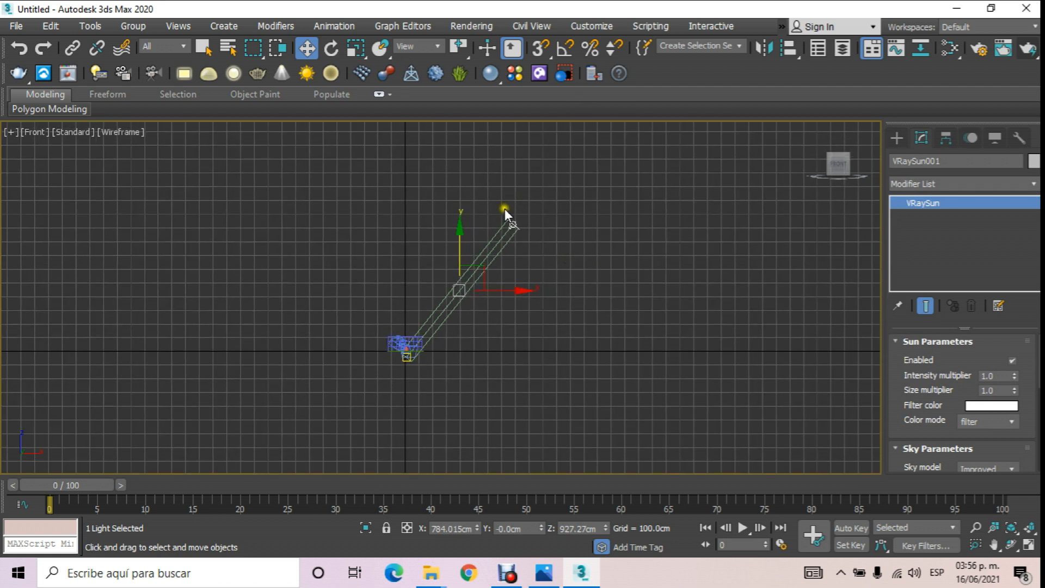
click(993, 376)
text(.1)
middle_drag(831, 315, 811, 310)
drag(999, 391, 963, 390)
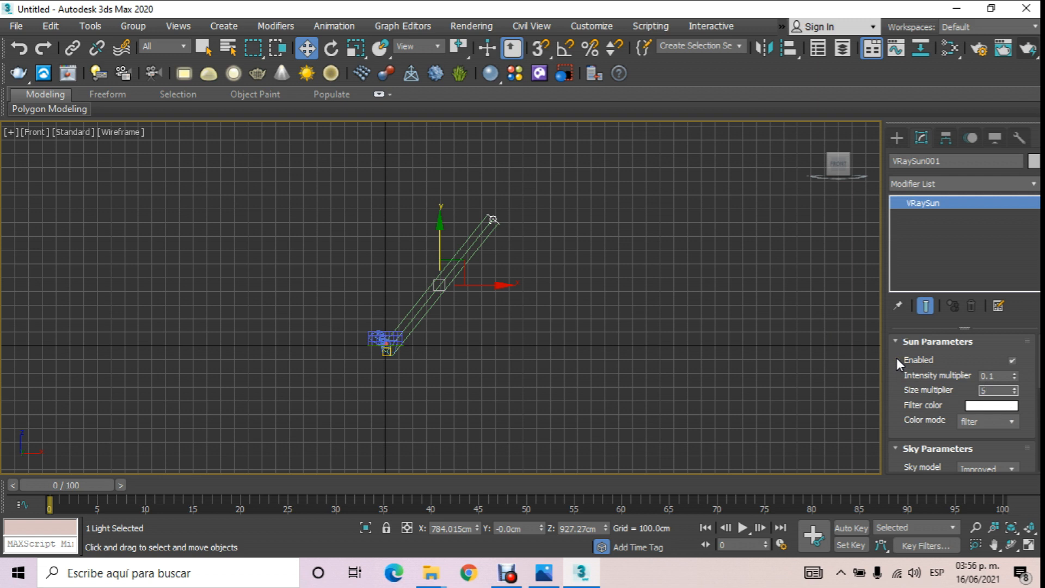
key(Return)
middle_drag(225, 301, 272, 289)
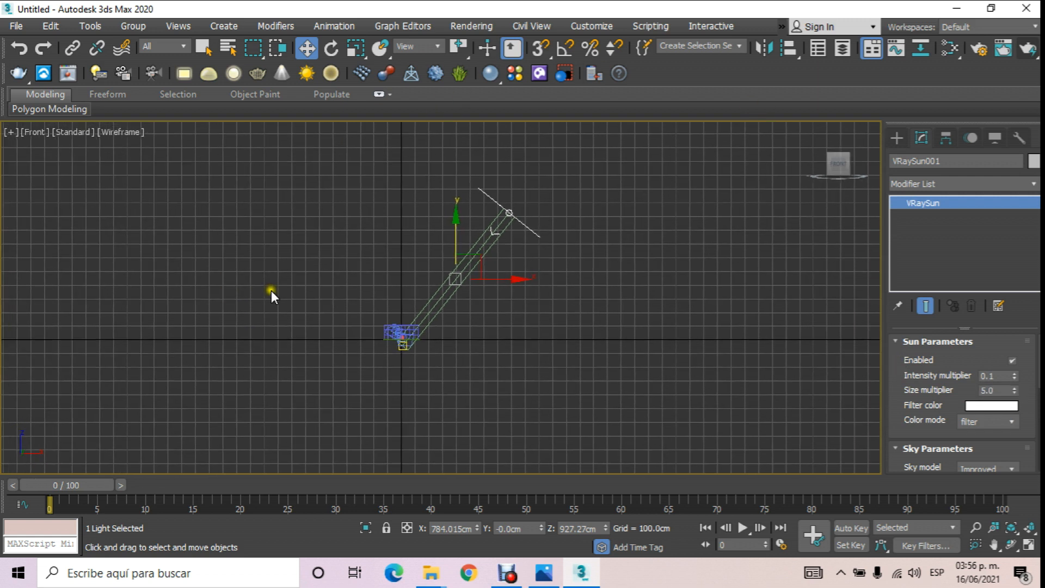
Orbit PhysCamera001 around to the opposite side of the sphere and dolly it to reframe the sphere inside the room
key(t)
scroll(496, 299, up, 4)
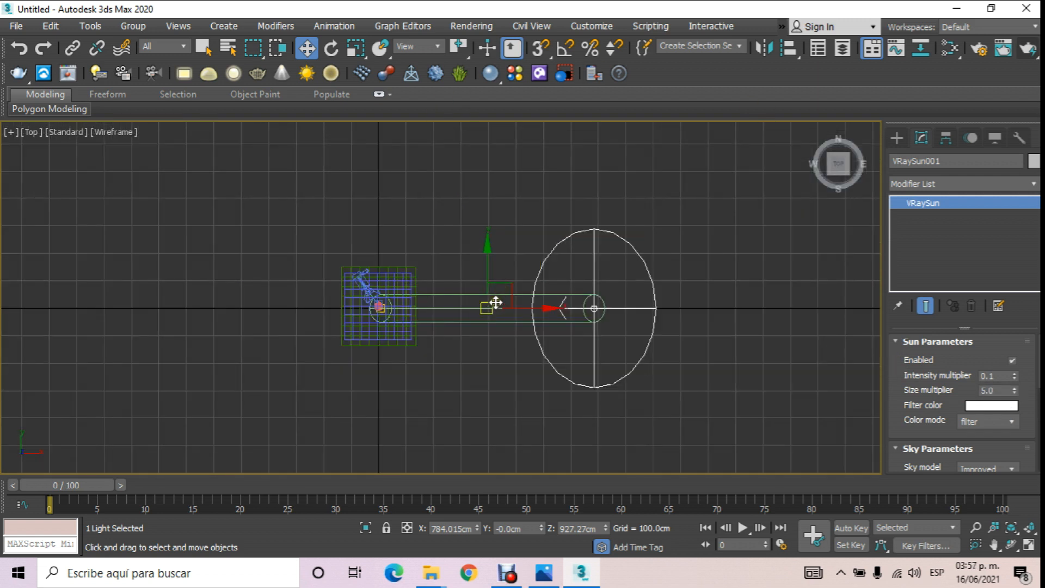
scroll(493, 307, down, 2)
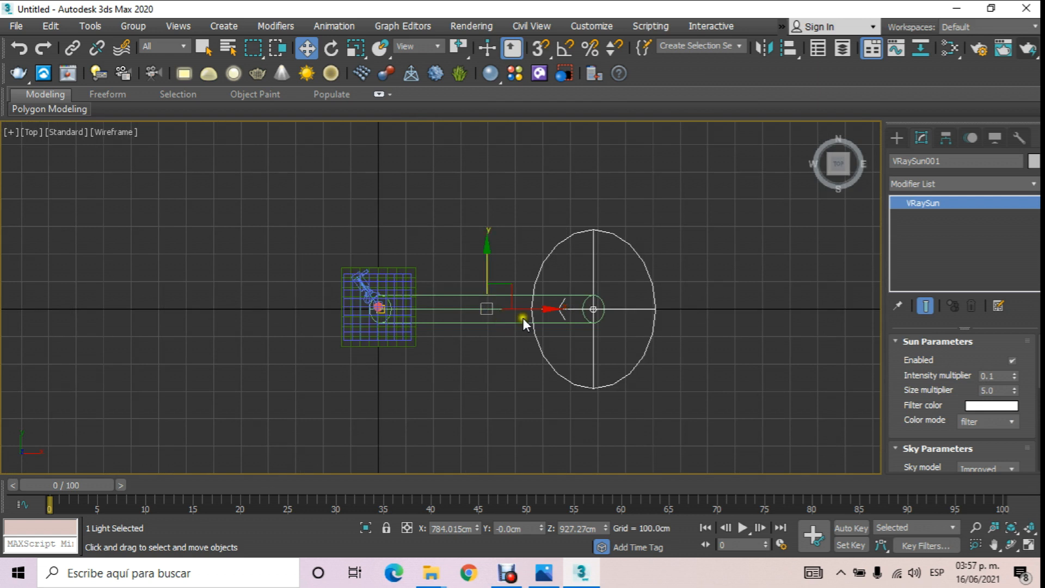
key(c)
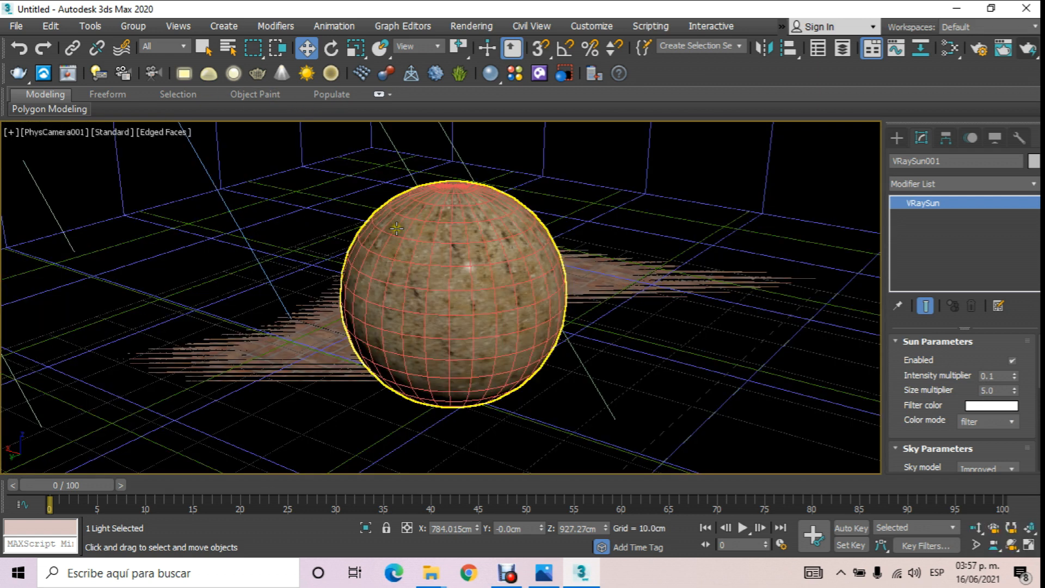
click(1011, 543)
drag(497, 281, 680, 250)
click(979, 527)
drag(538, 376, 561, 403)
key(t)
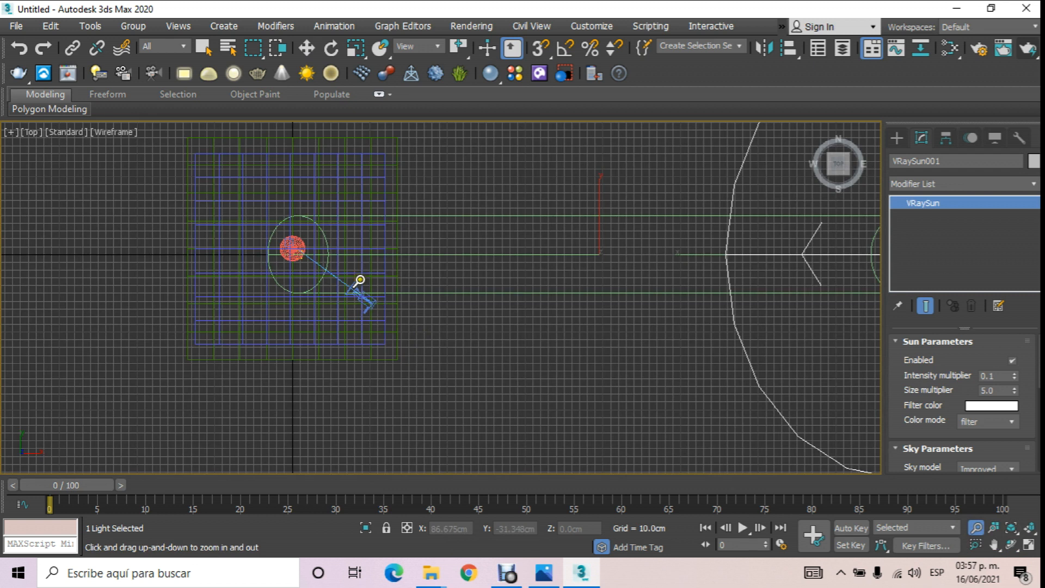
key(c)
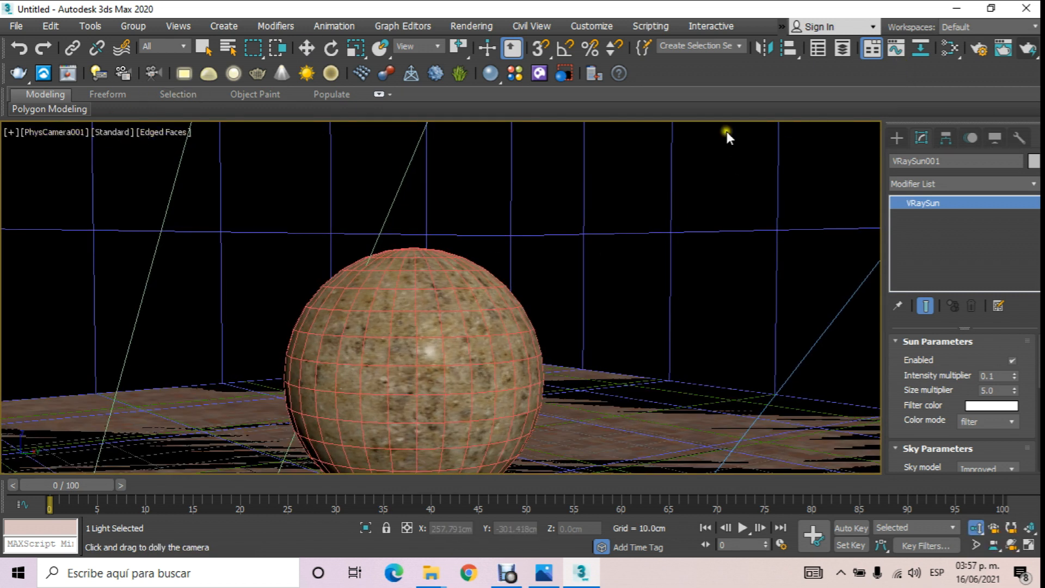
Test-render the PhysCamera001 view at 640 x 480, then cancel the render and close the render setup
click(981, 50)
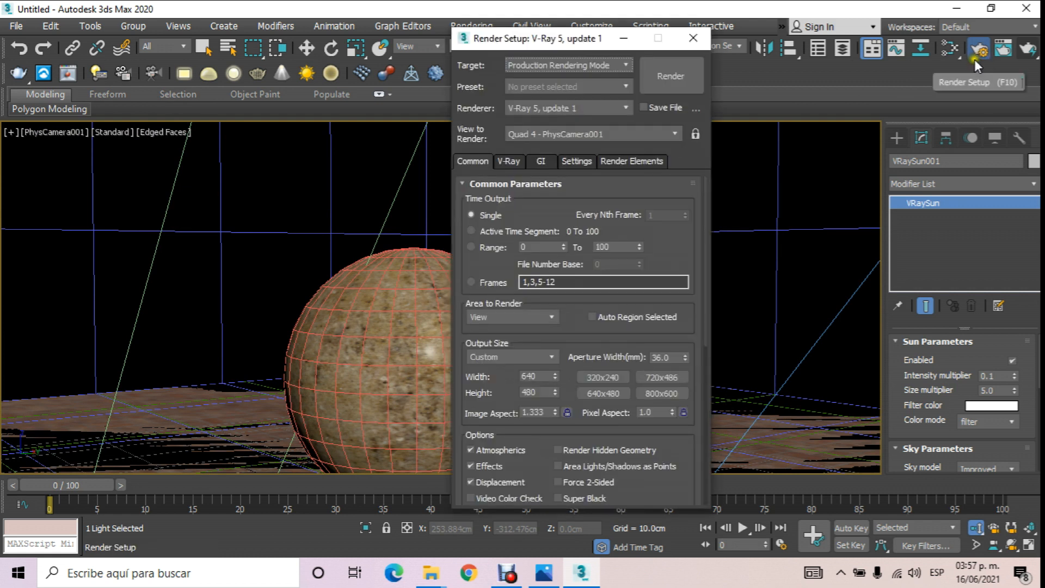
key(Tab)
double_click(543, 376)
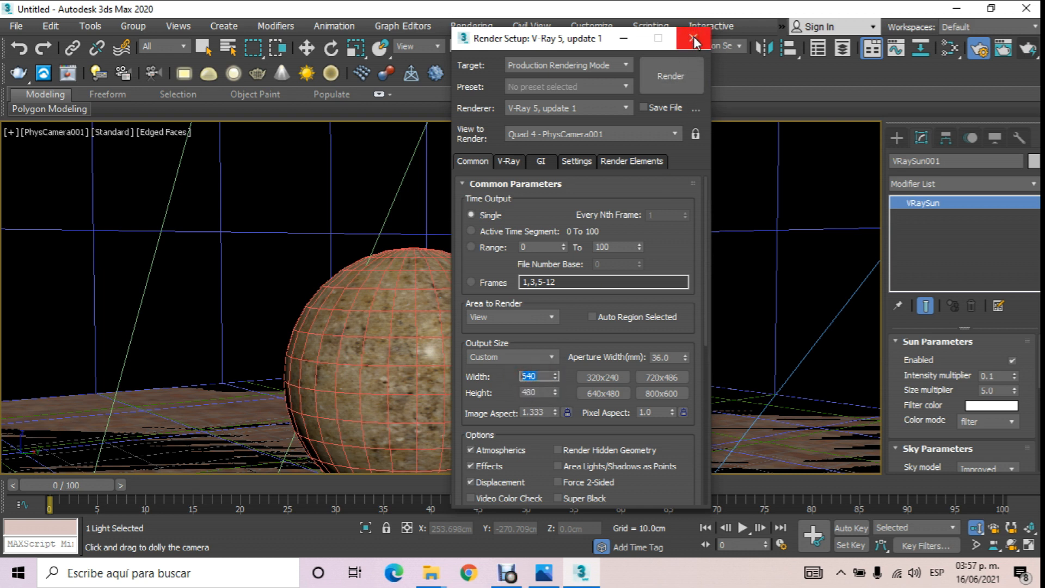
click(679, 79)
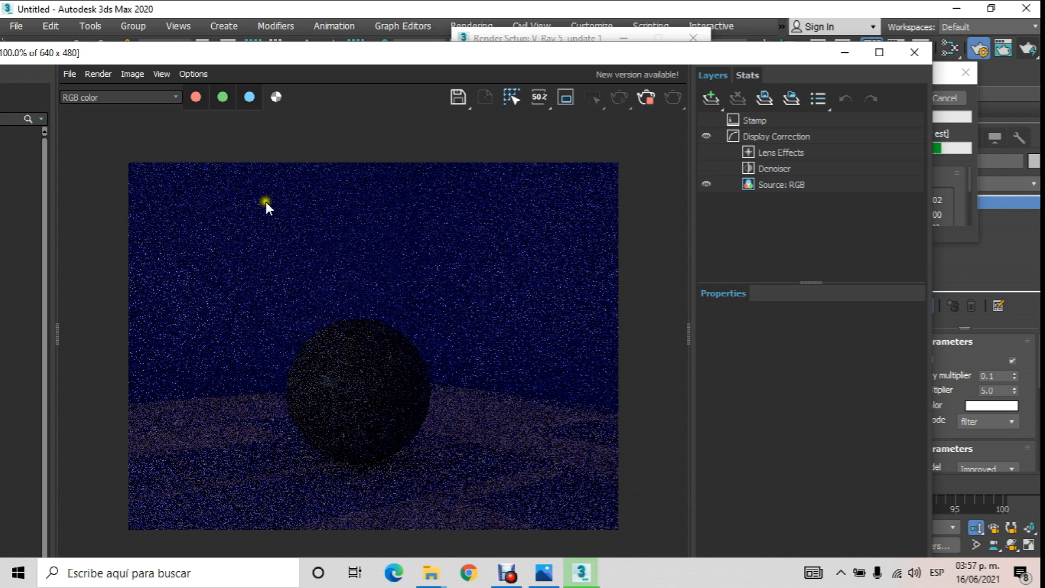
click(915, 52)
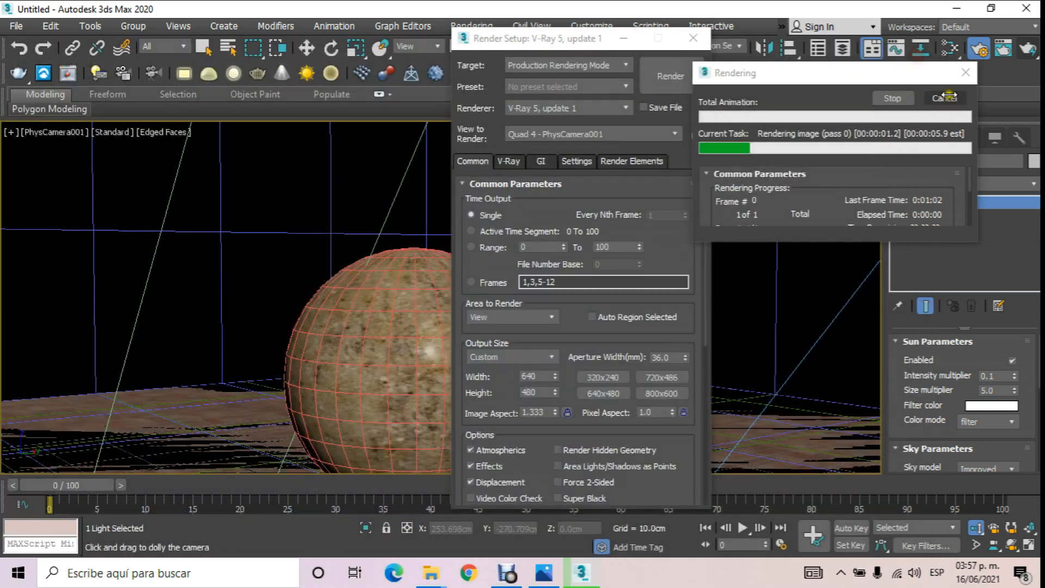
click(962, 100)
click(693, 38)
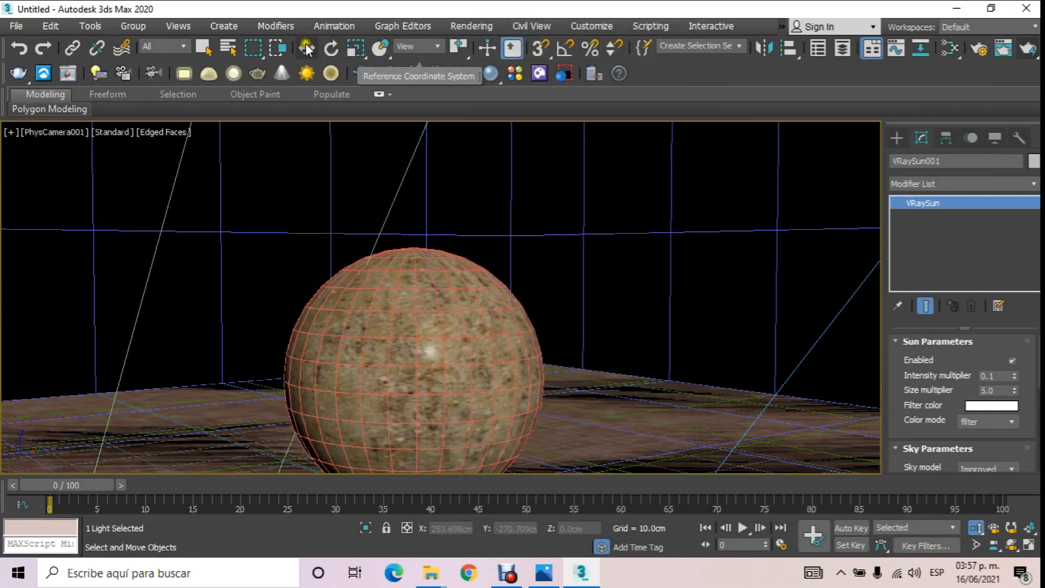
Change the box's object color to white
click(515, 145)
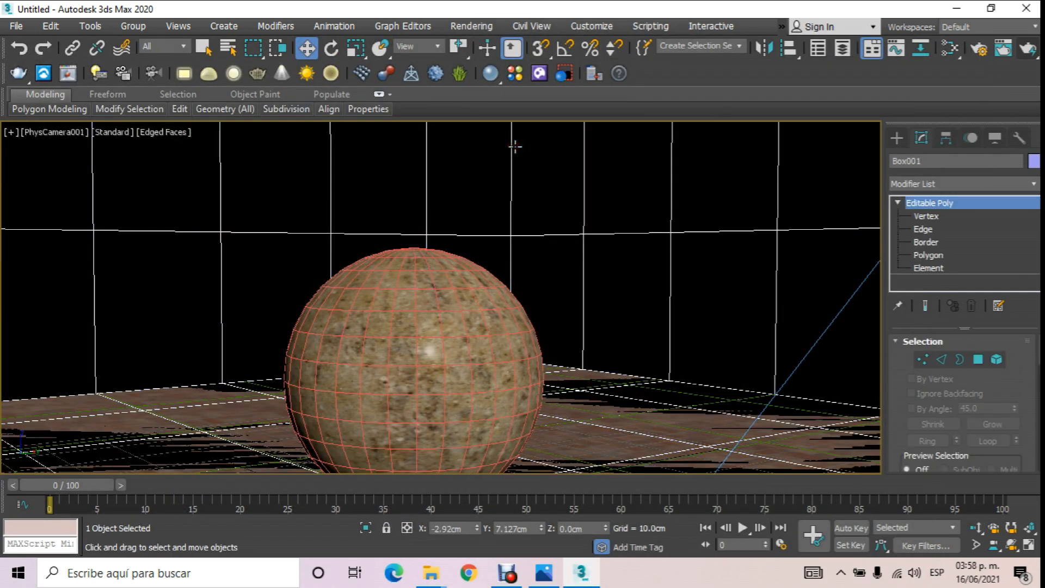
click(1034, 162)
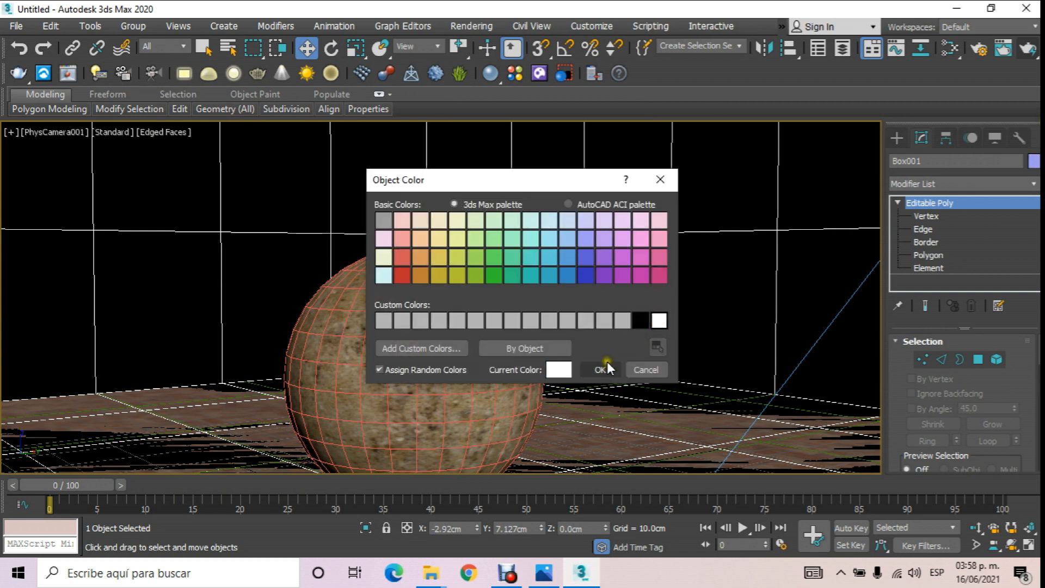
click(602, 370)
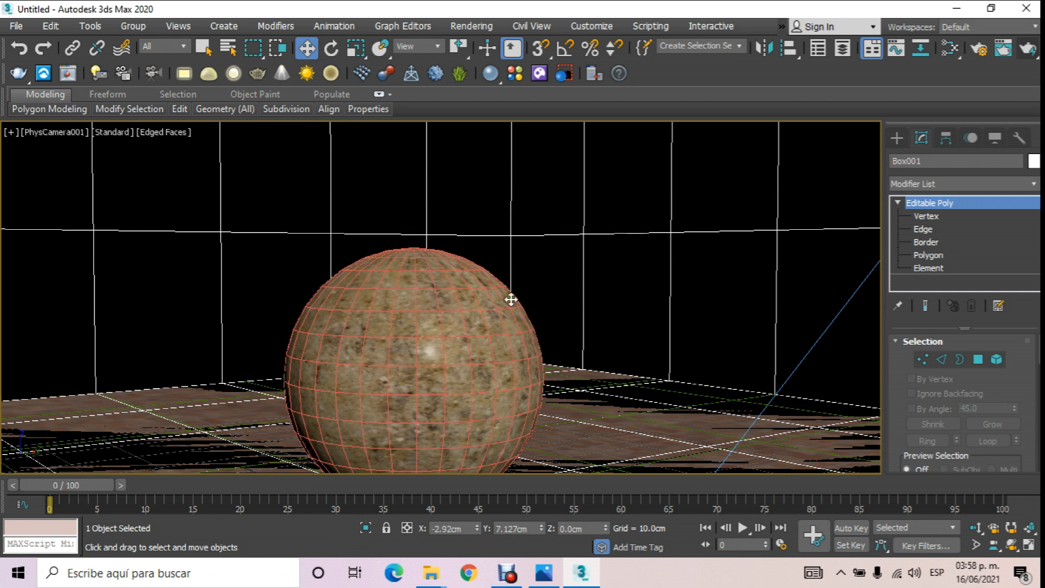
Show safe frames in the PhysCamera001 view and dolly the camera closer to the sphere
click(981, 50)
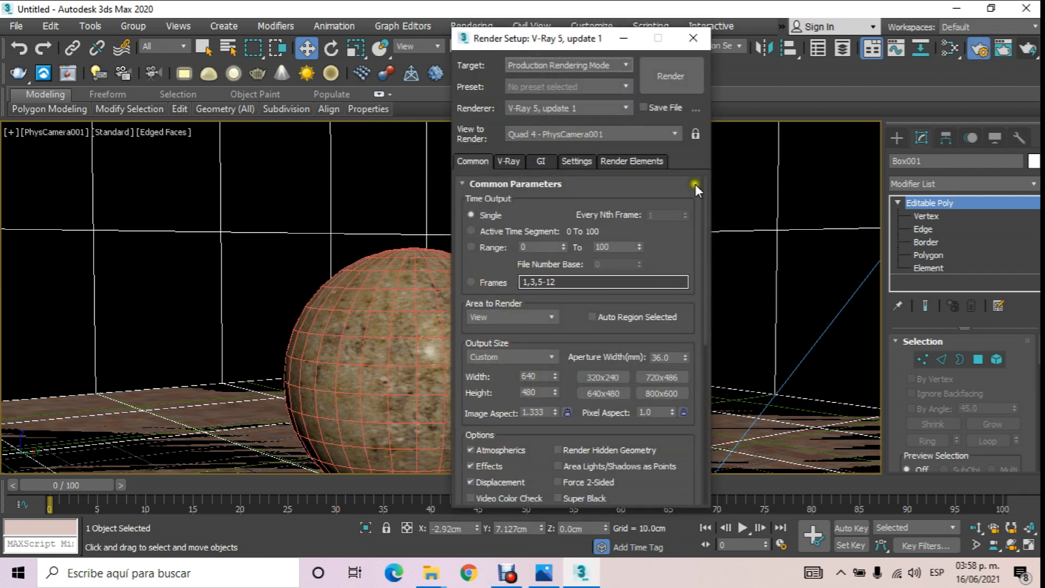
click(693, 37)
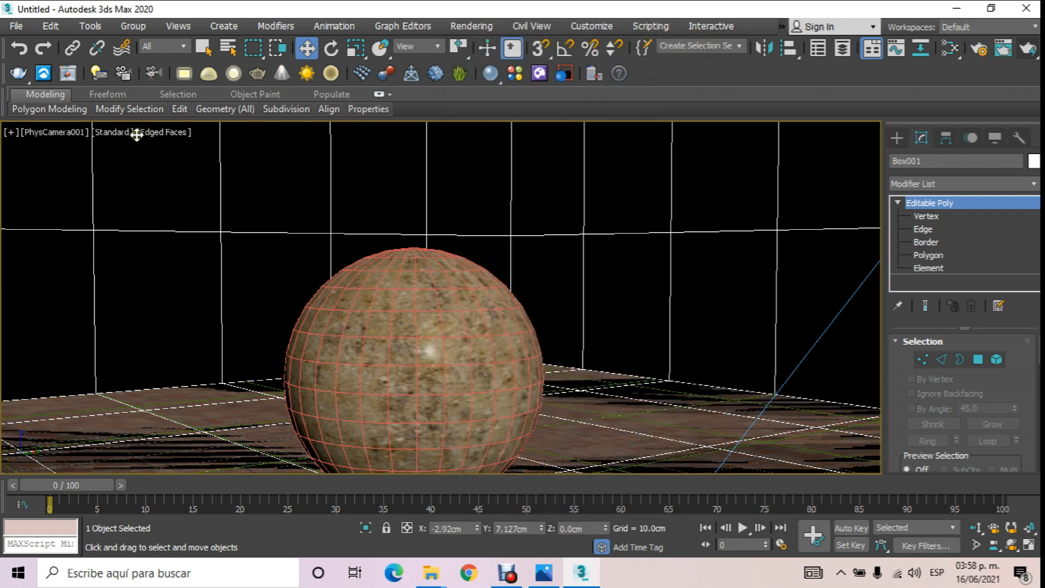
click(71, 131)
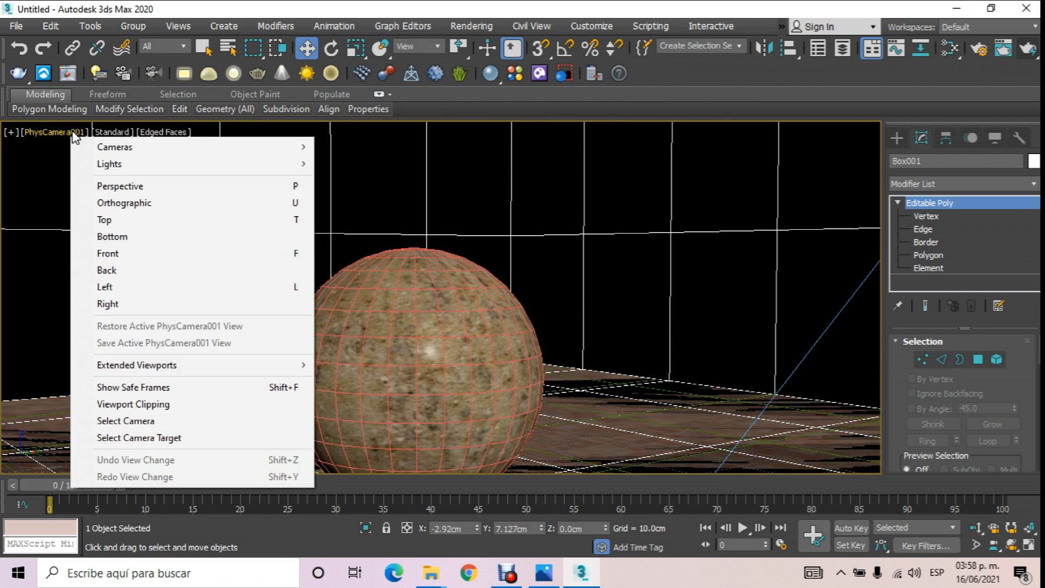
click(126, 388)
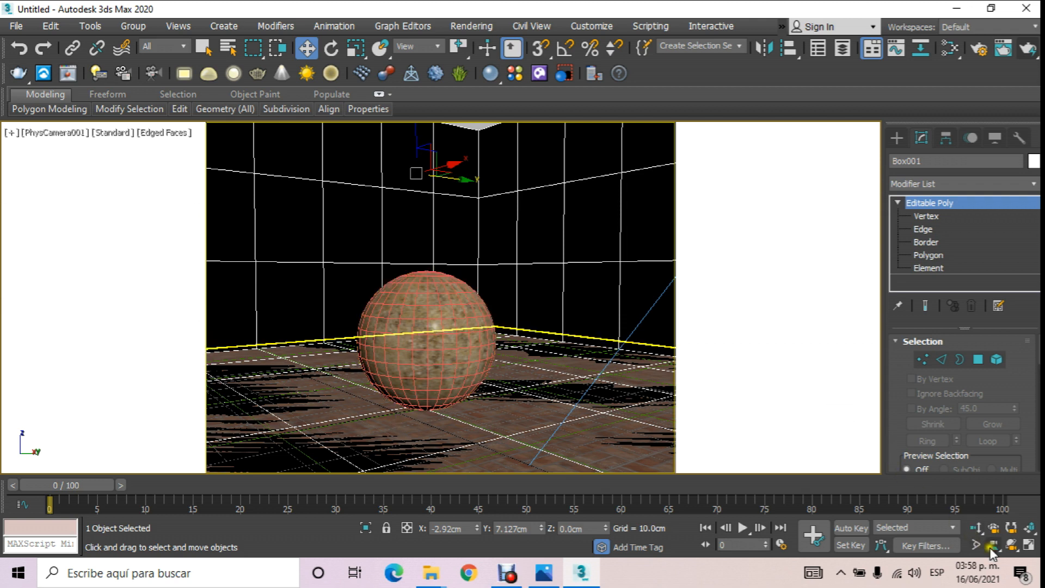
click(975, 527)
drag(473, 338, 438, 296)
click(1011, 544)
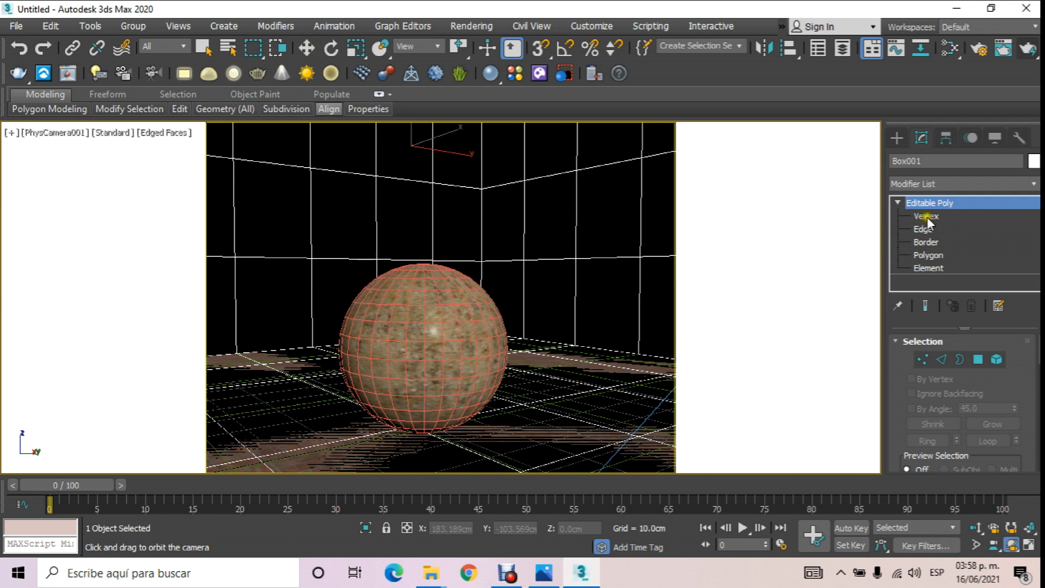
Lower the box to a Z position of about -18.4 cm in the Front view, and render the camera view
key(w)
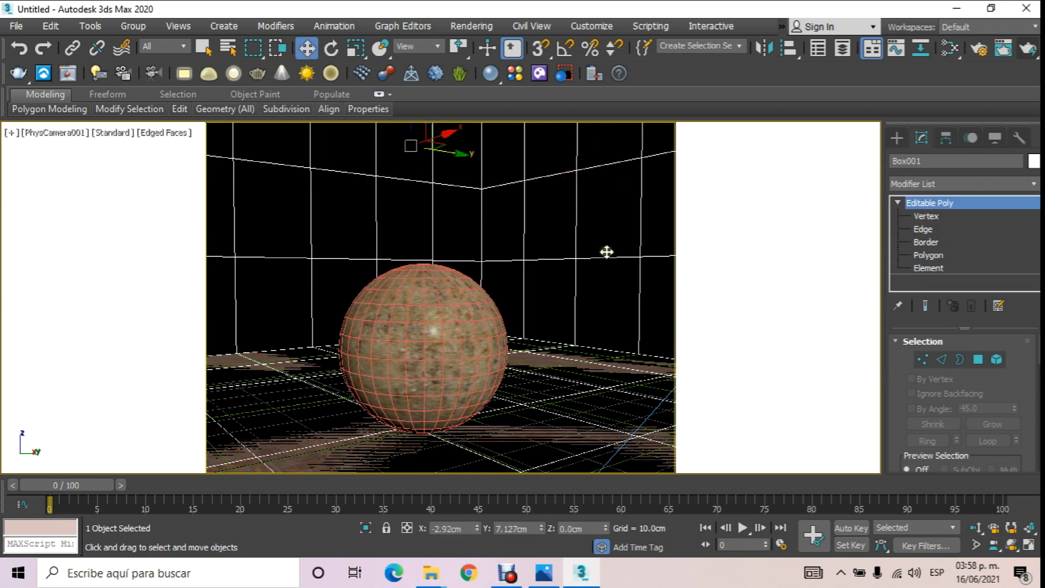
key(f)
drag(442, 186, 453, 206)
key(c)
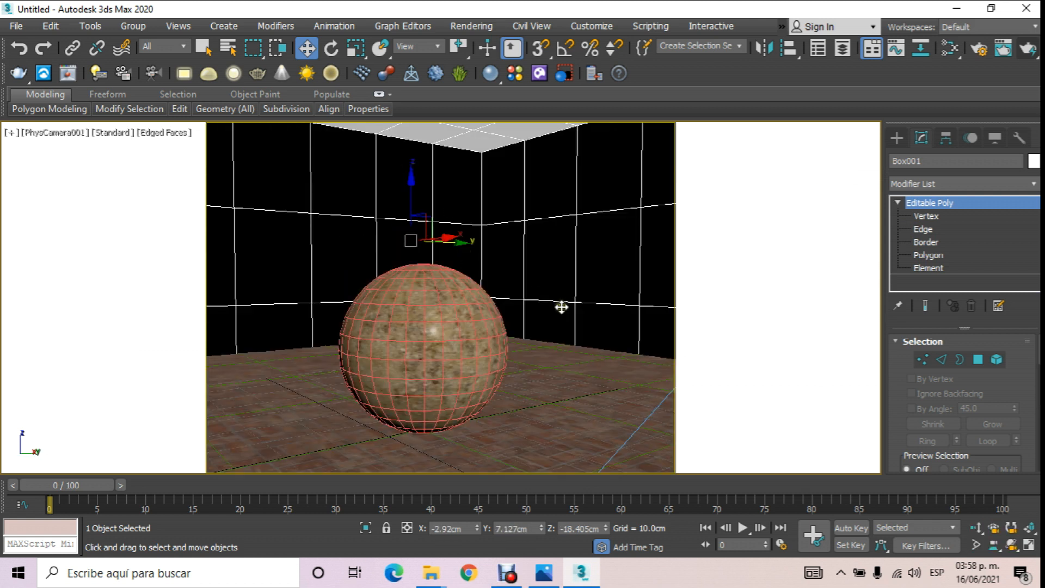
click(1027, 48)
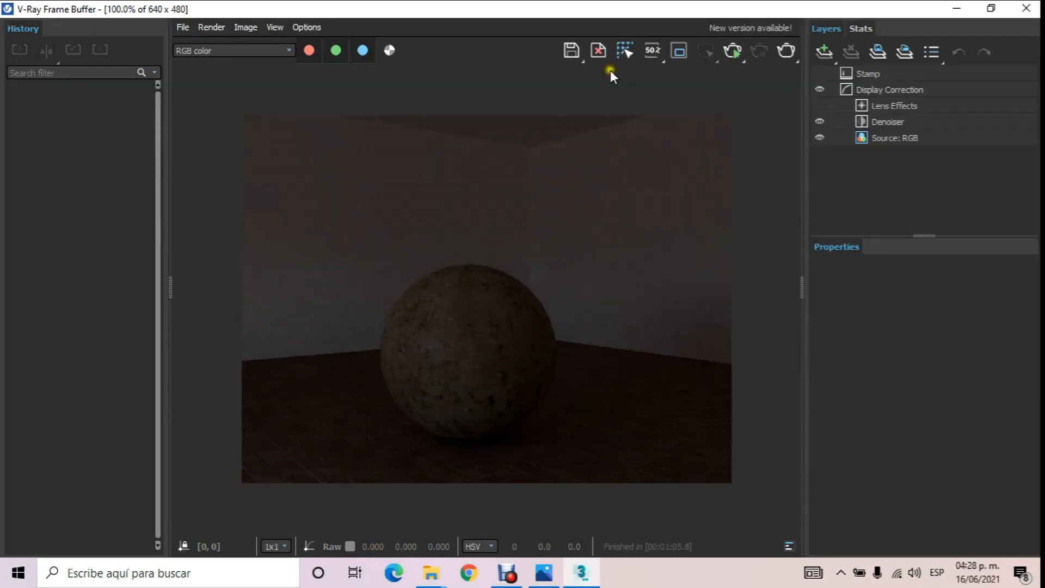
Save the render as a JPEG named "render 3 .jpg" with quality 100, and close the frame buffer
click(571, 49)
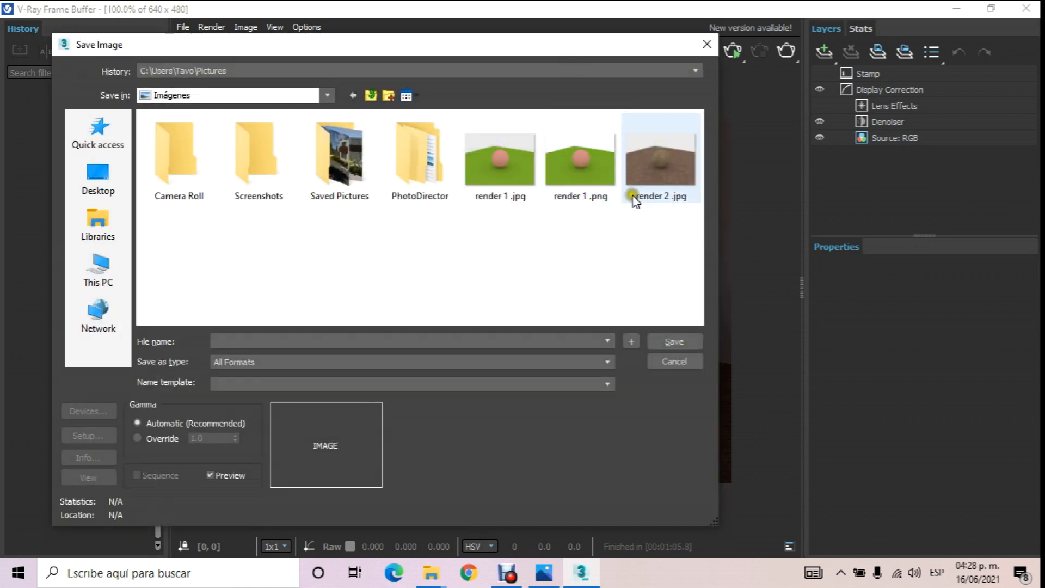
click(653, 166)
click(245, 340)
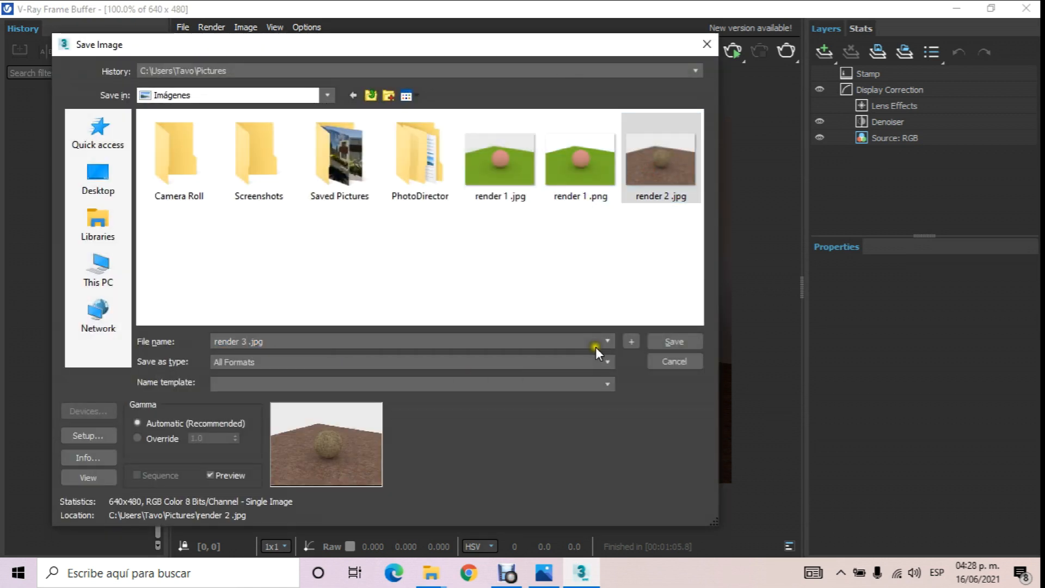
click(606, 361)
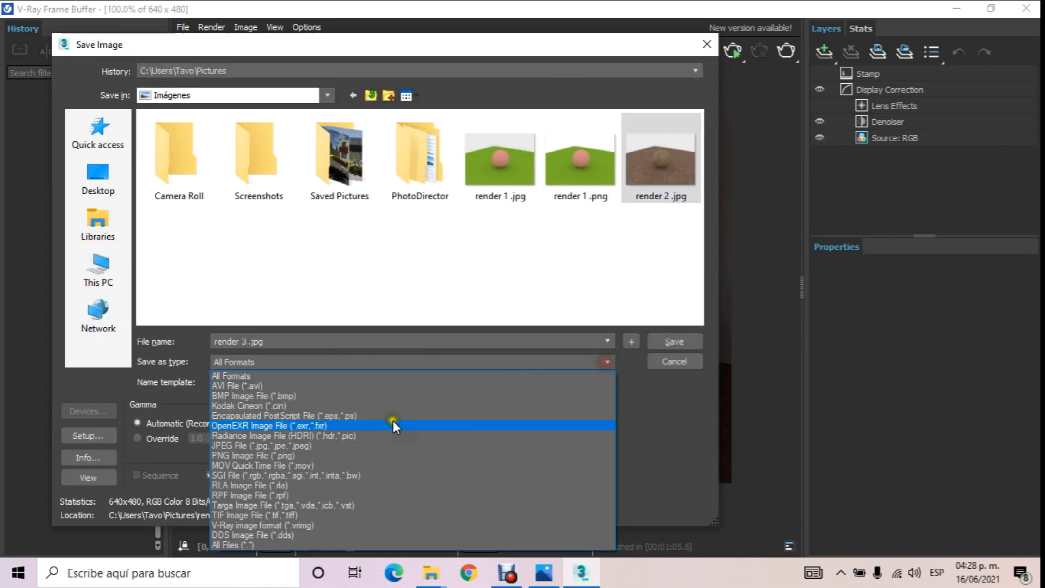
click(356, 446)
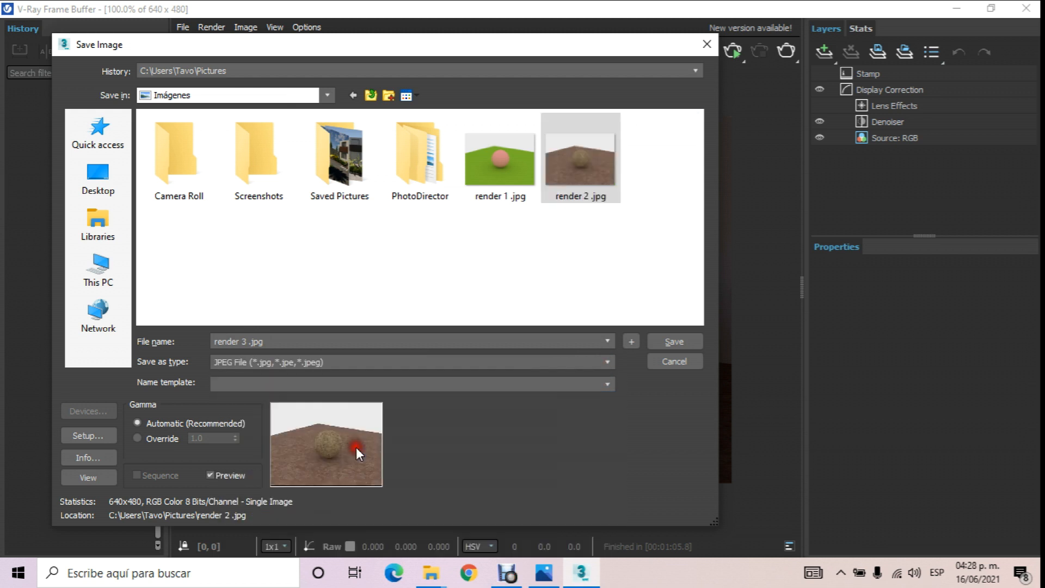
click(688, 338)
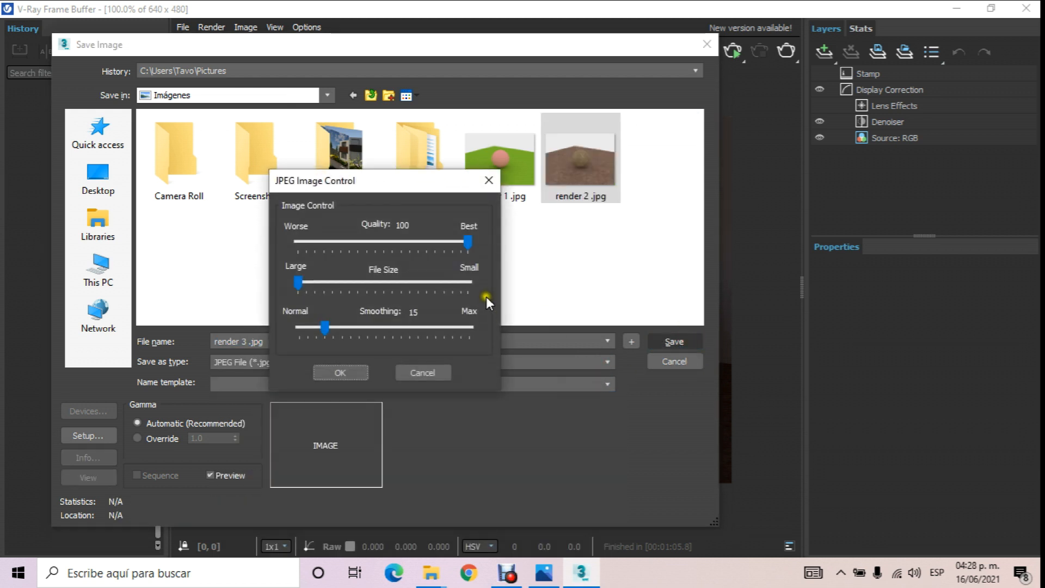
click(341, 374)
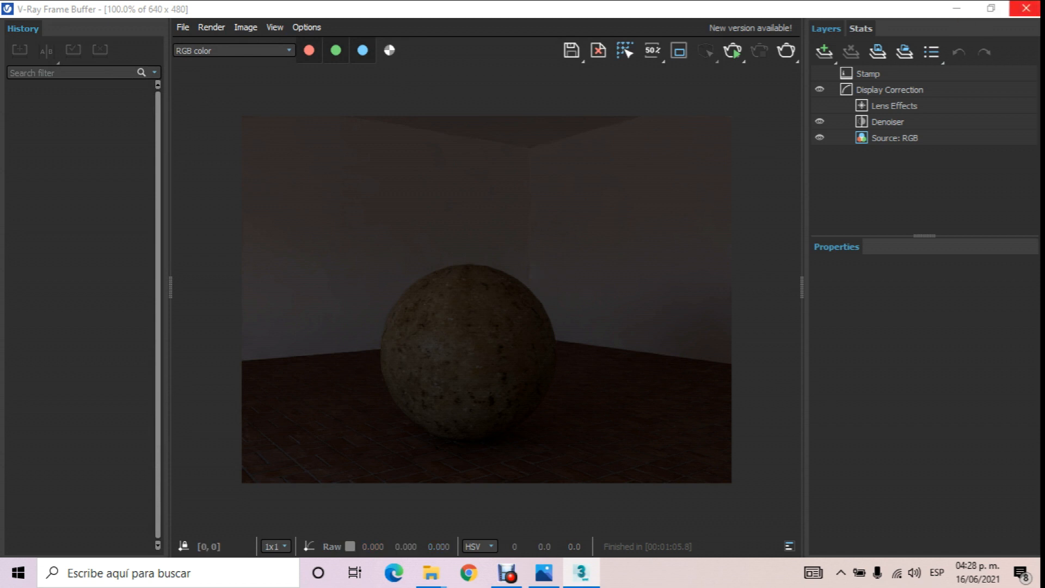
click(1028, 8)
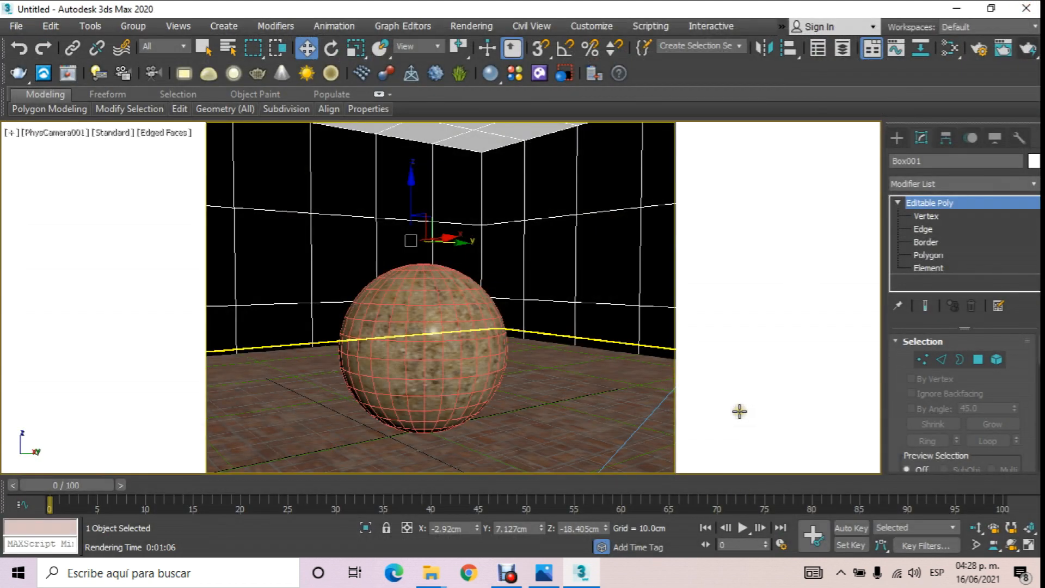
Select PhysCamera001, review its exposure settings, and check the sun's placement against the room in the Front and Perspective views
key(t)
click(307, 48)
click(400, 217)
click(352, 290)
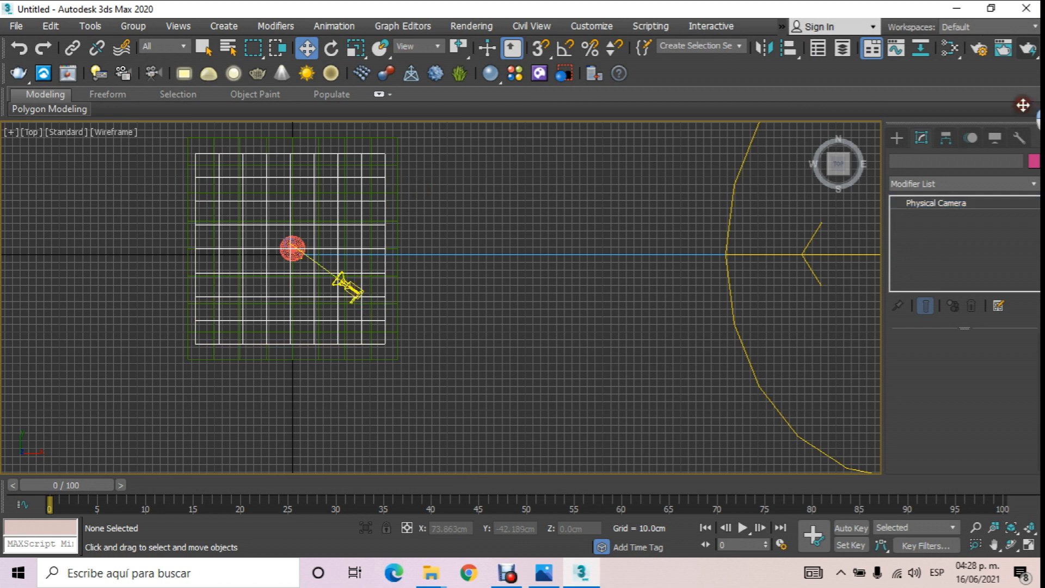
scroll(905, 390, down, 5)
scroll(921, 399, down, 3)
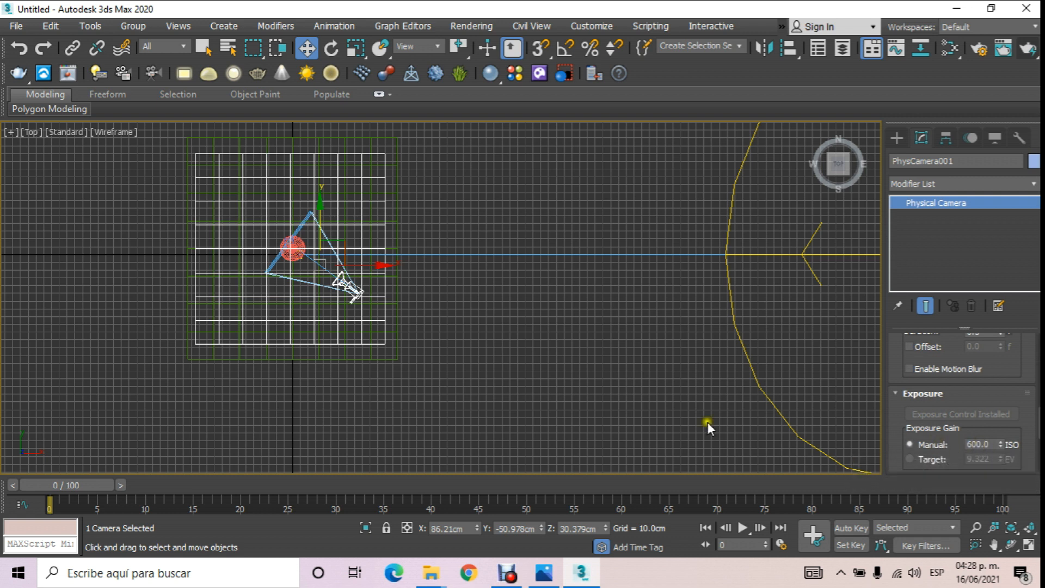
middle_drag(444, 343, 440, 354)
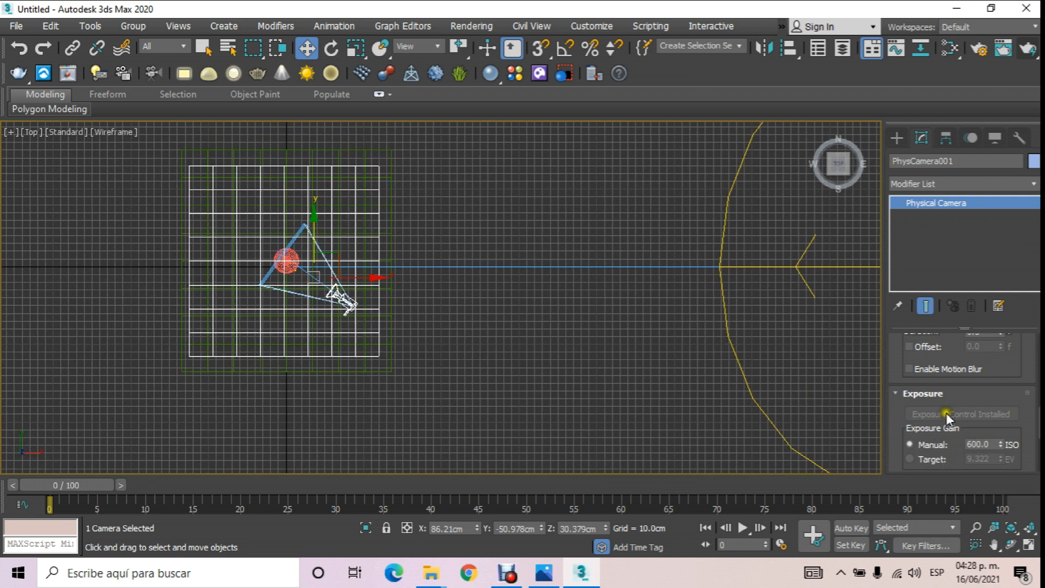
key(f)
scroll(411, 331, up, 3)
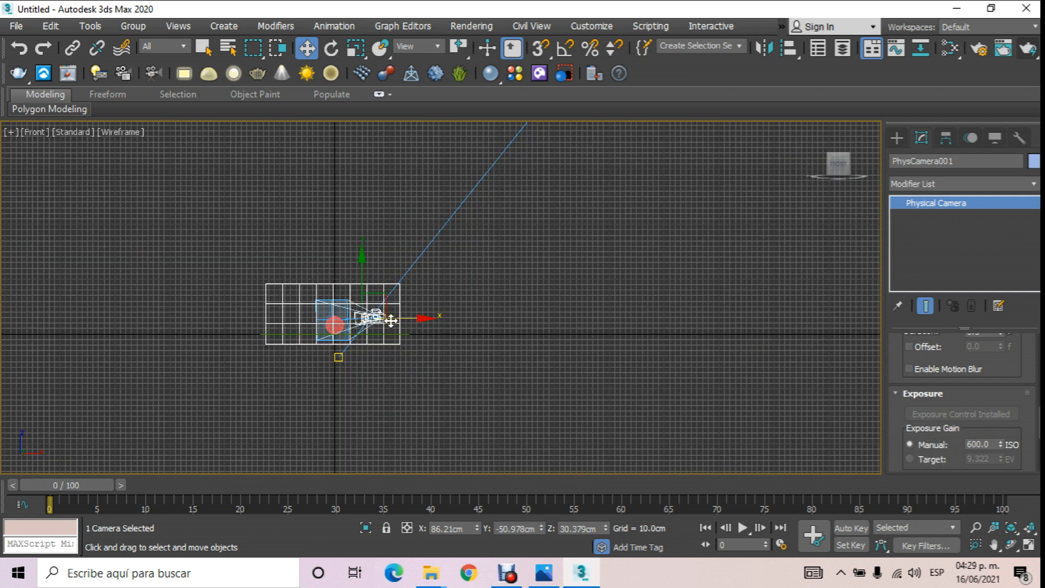
key(p)
scroll(400, 321, down, 3)
middle_drag(411, 257, 379, 309)
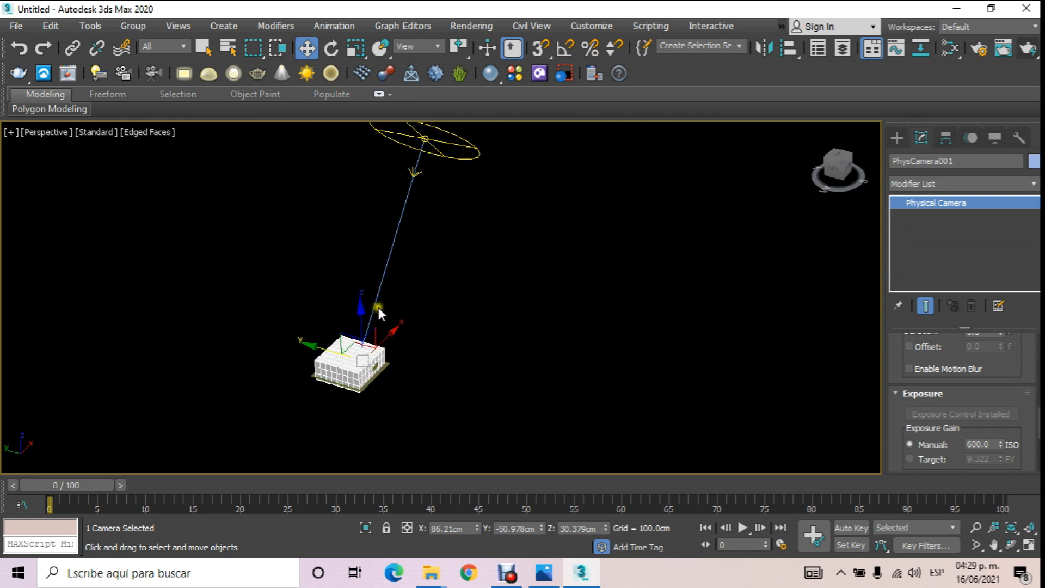
Select the V-Ray sun and move it in the Top view to about X 3.5 cm, Y -578.3 cm, facing the window wall
key(f)
scroll(385, 292, down, 4)
click(305, 48)
click(517, 126)
middle_drag(457, 167, 430, 243)
drag(429, 243, 434, 341)
key(t)
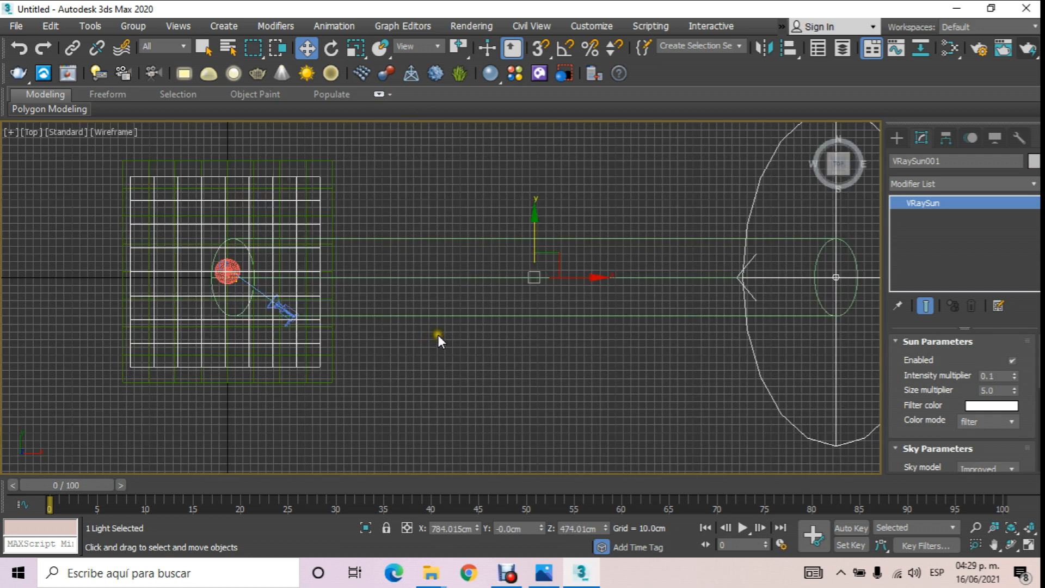
scroll(438, 336, down, 3)
drag(486, 266, 485, 409)
scroll(484, 410, down, 2)
middle_drag(484, 409, 476, 204)
drag(530, 193, 316, 200)
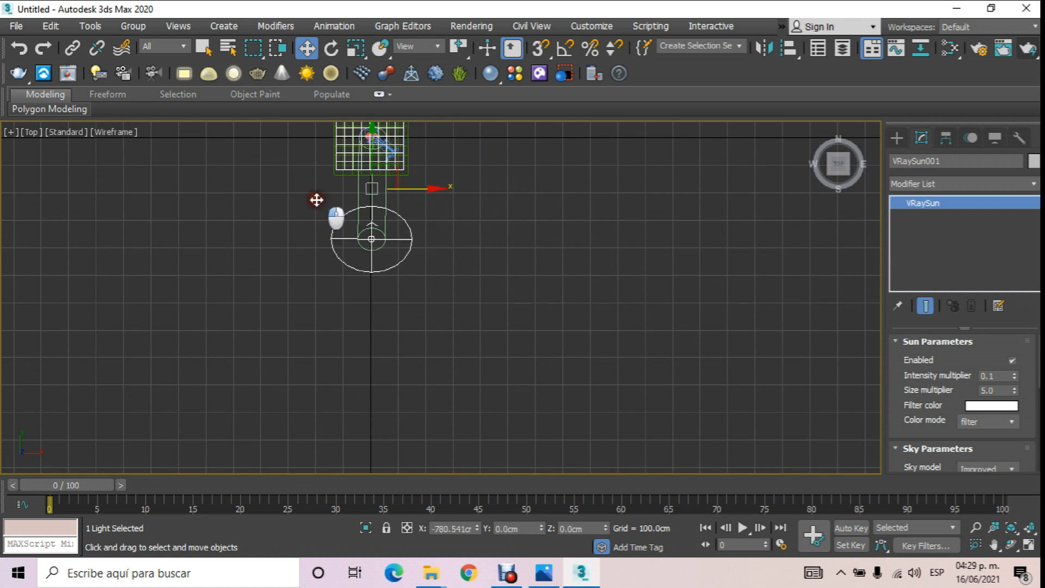
drag(374, 159, 376, 216)
key(p)
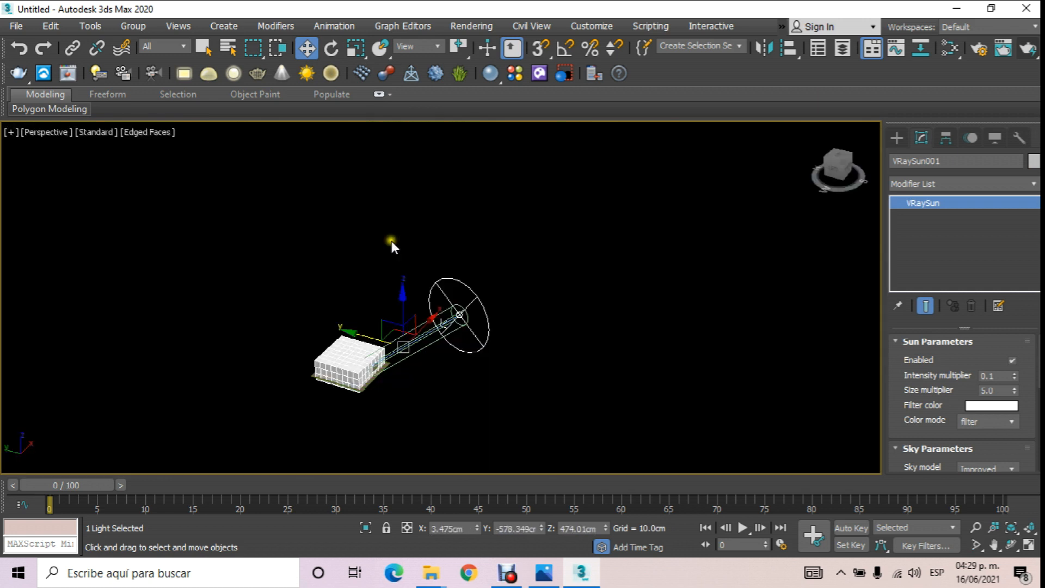
Lower the V-Ray sun to a Z position of about 310.6 cm in the Perspective view, and render the camera view
click(1011, 545)
drag(537, 362, 507, 317)
scroll(419, 357, up, 5)
drag(422, 355, 493, 343)
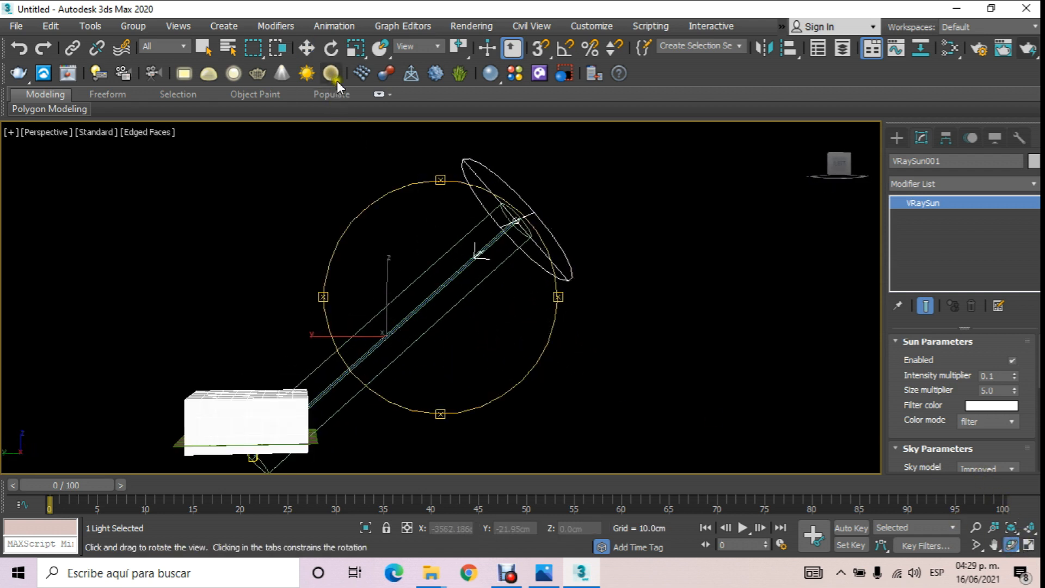
key(w)
drag(391, 287, 432, 384)
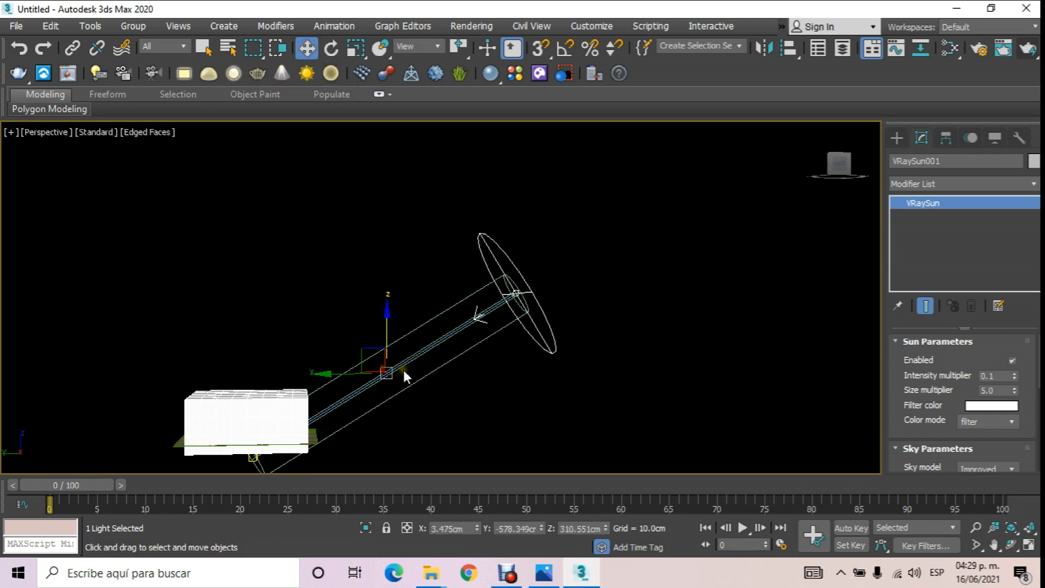
key(c)
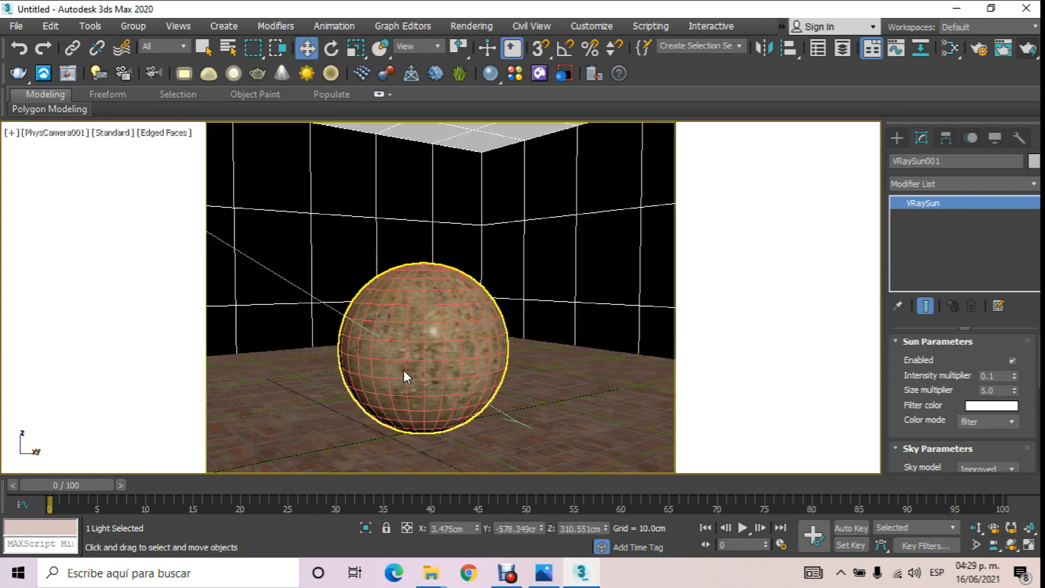
click(1030, 49)
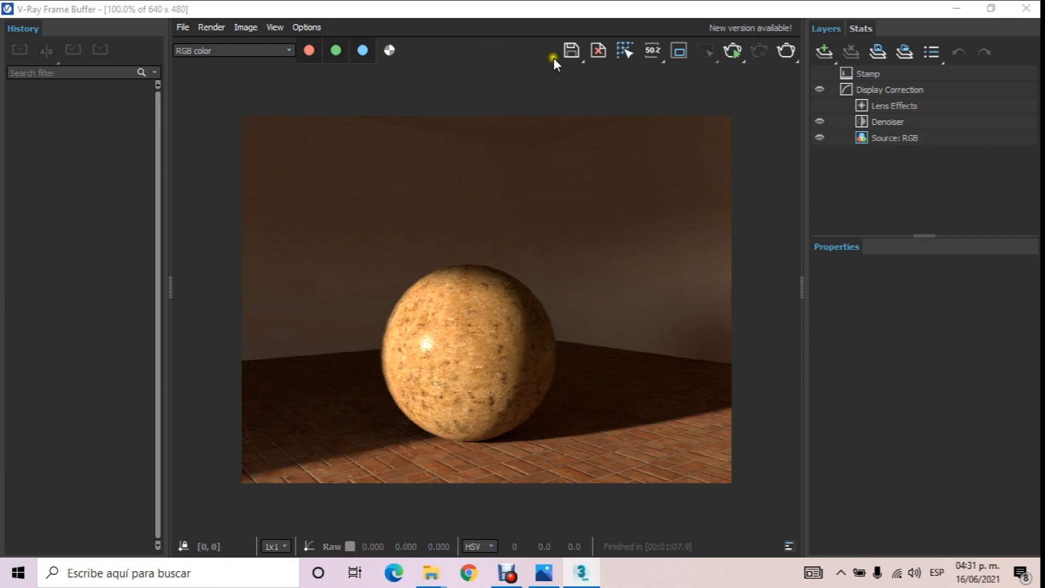
Save the new render as "render 4.jpg" with the default JPEG settings, and close the frame buffer
click(570, 50)
click(265, 284)
double_click(272, 344)
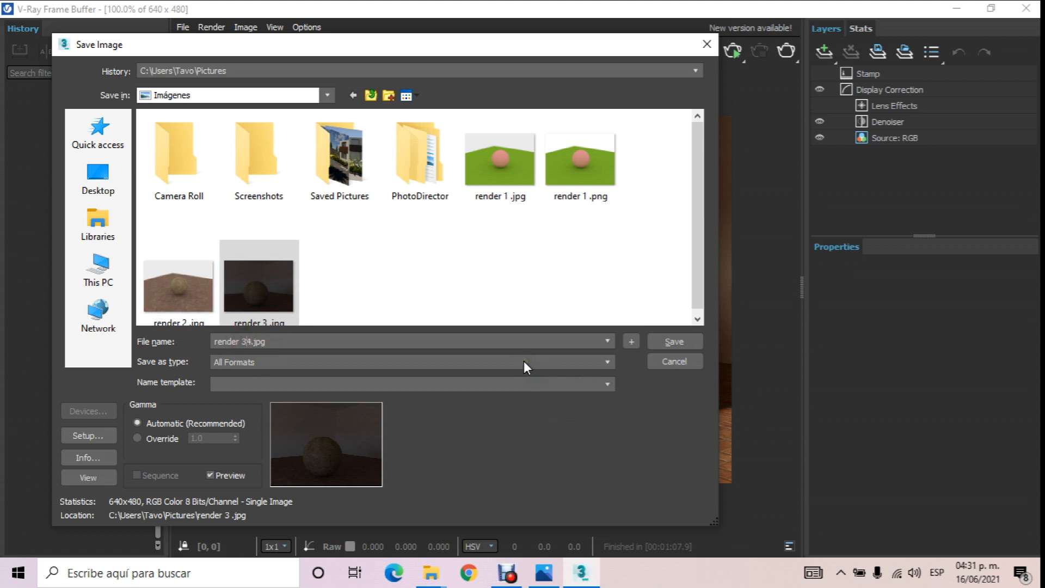
click(678, 341)
click(337, 368)
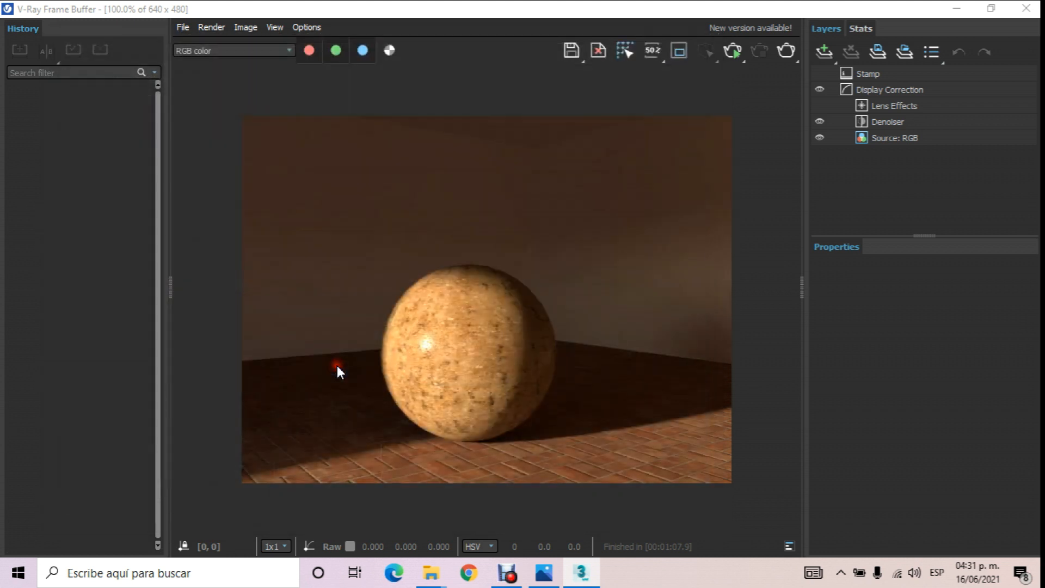
click(1026, 10)
Delete two adjacent polygons in the box wall next to the existing window's wall to open a second window
key(p)
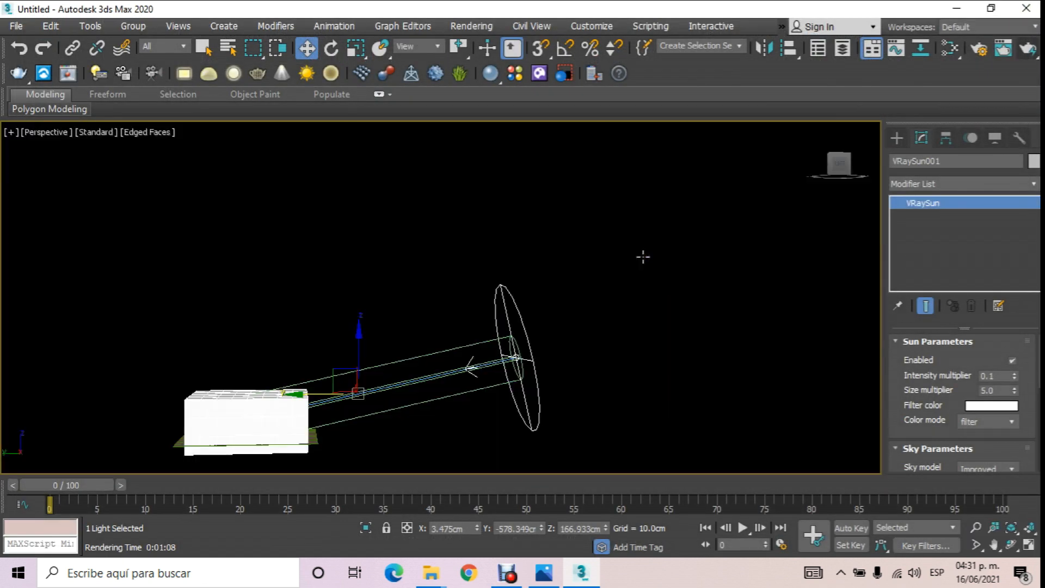
middle_drag(171, 269, 383, 234)
scroll(472, 288, up, 5)
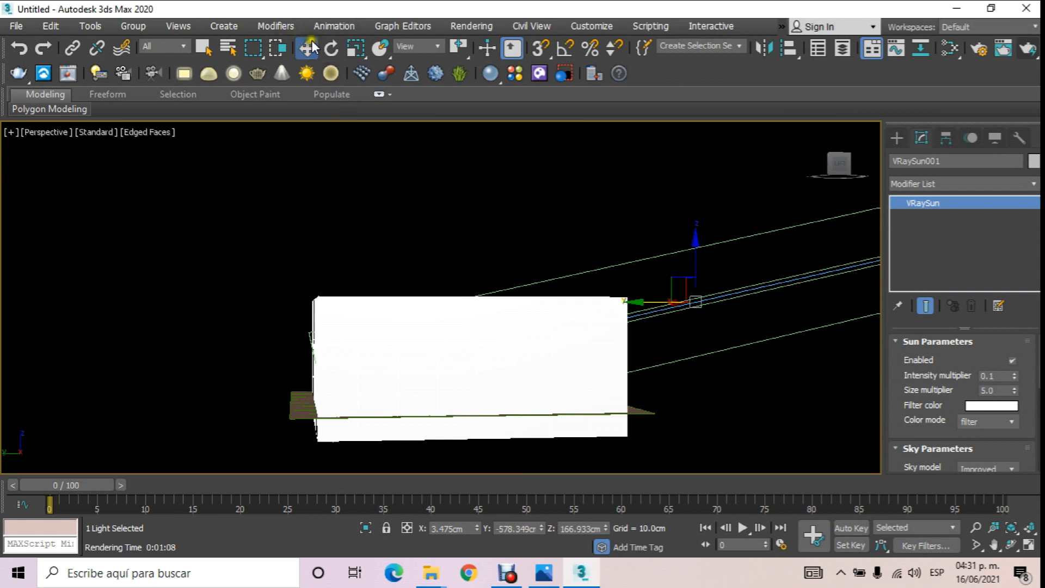
click(722, 440)
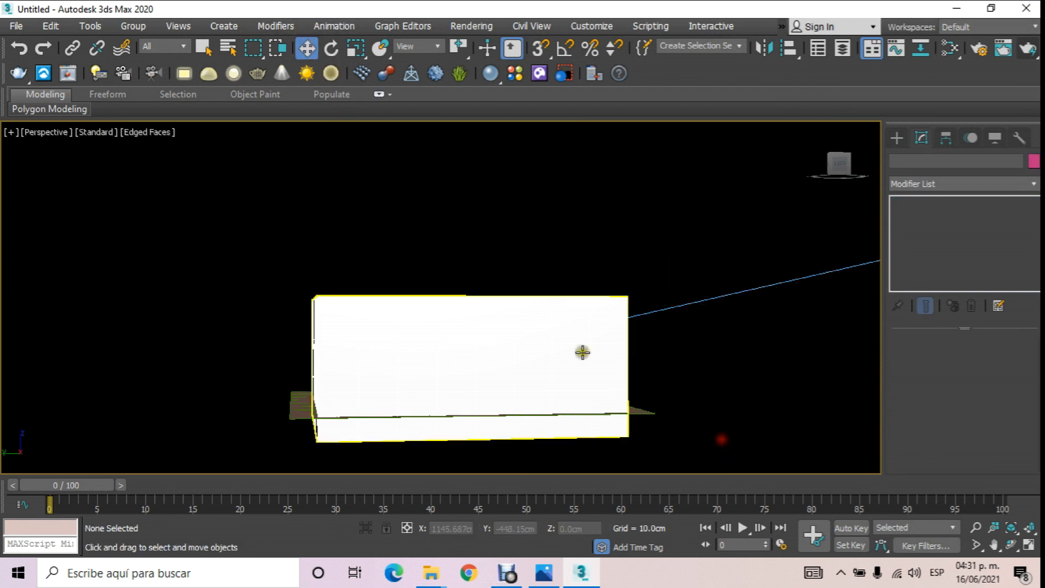
click(1012, 542)
drag(590, 345, 293, 338)
drag(395, 346, 339, 276)
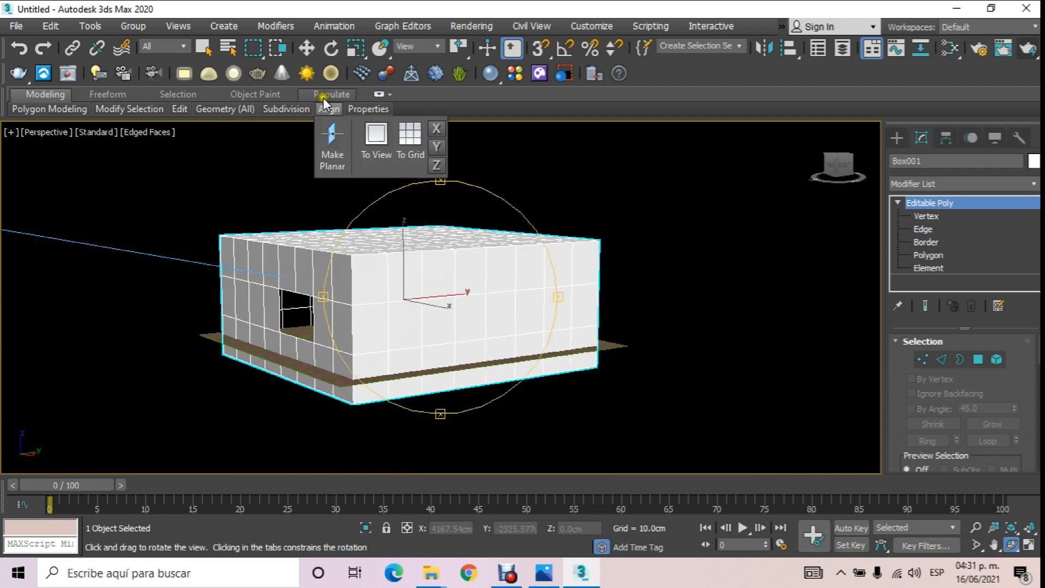
click(313, 48)
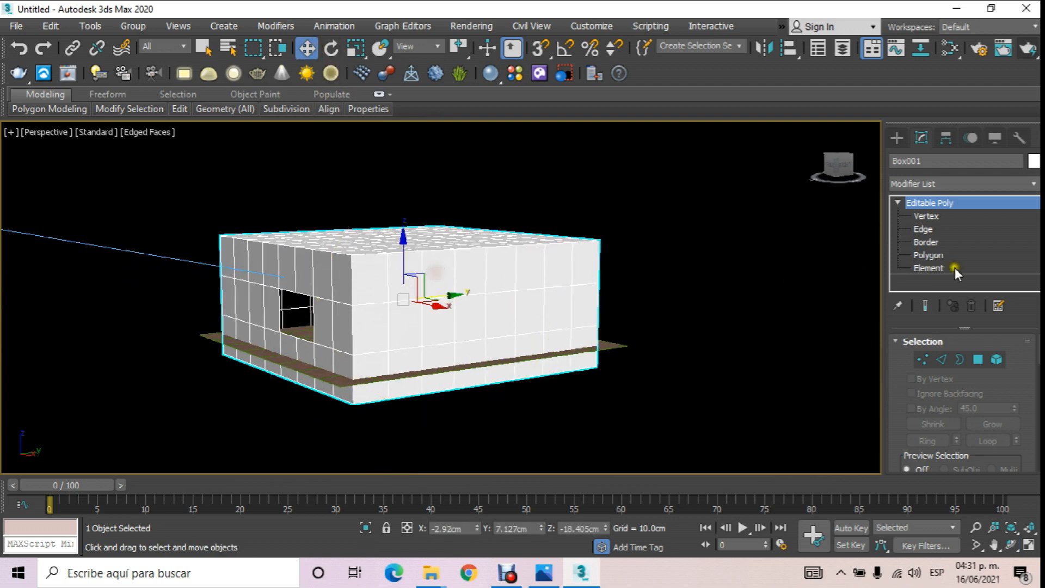
click(944, 254)
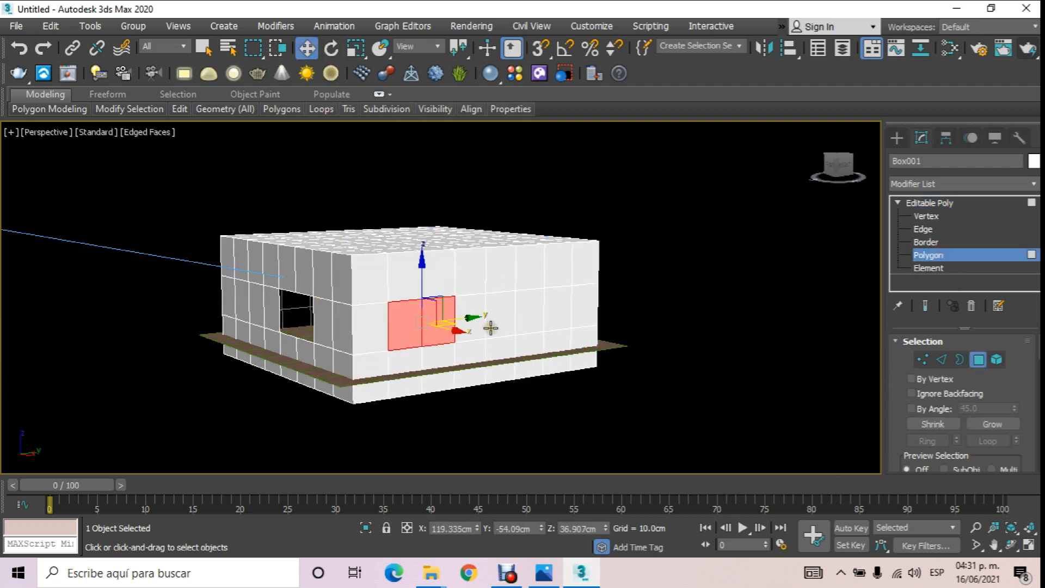
click(390, 416)
click(412, 323)
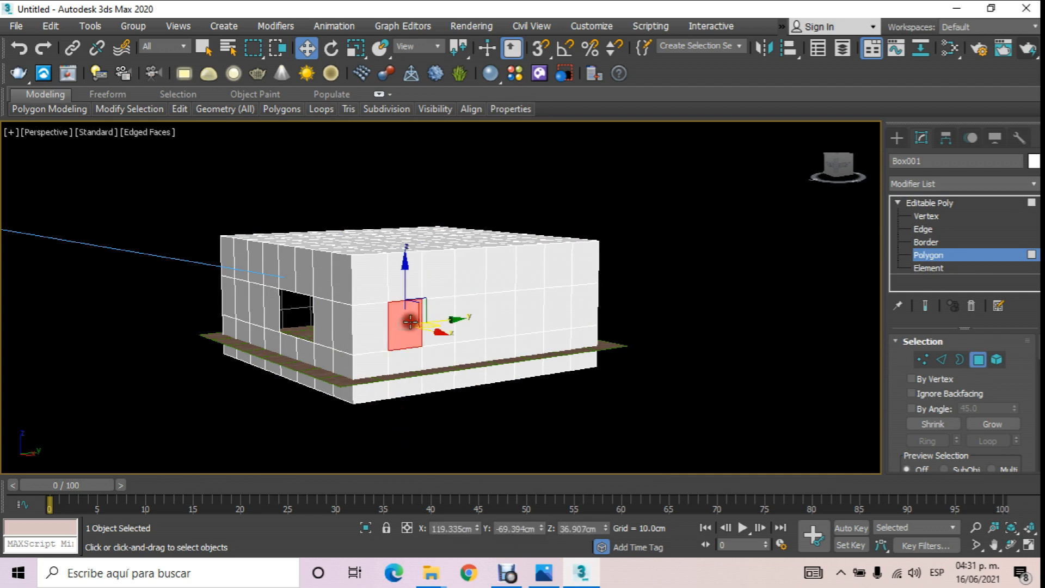
click(448, 327)
click(442, 322)
ctrl+click(471, 315)
key(Delete)
Delete the four central polygons of the box's roof to open a square skylight
middle_drag(471, 315, 457, 373)
alt+middle_drag(386, 313, 456, 338)
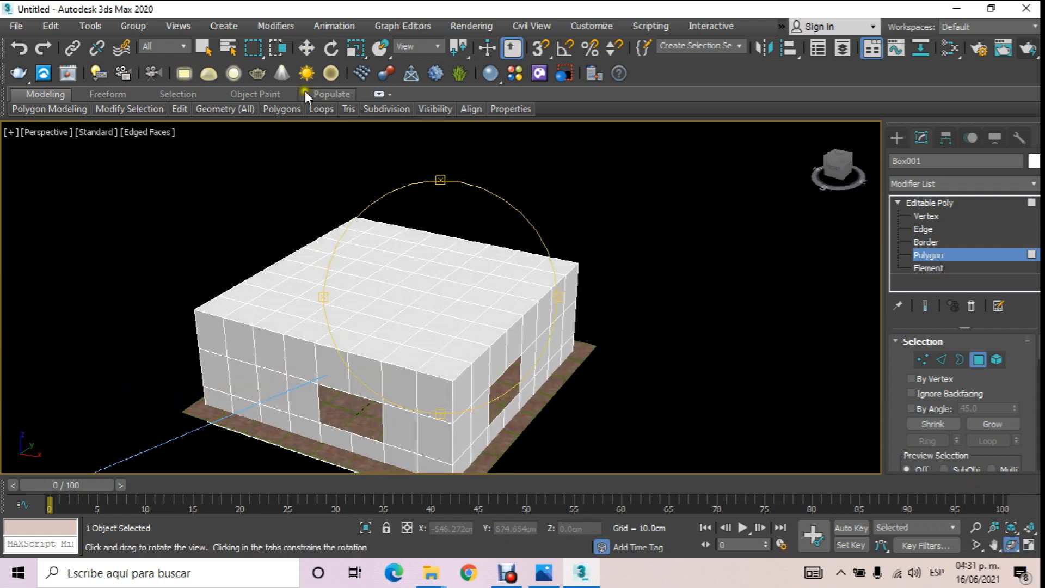
click(307, 48)
click(397, 292)
ctrl+click(380, 290)
ctrl+click(389, 275)
ctrl+click(411, 282)
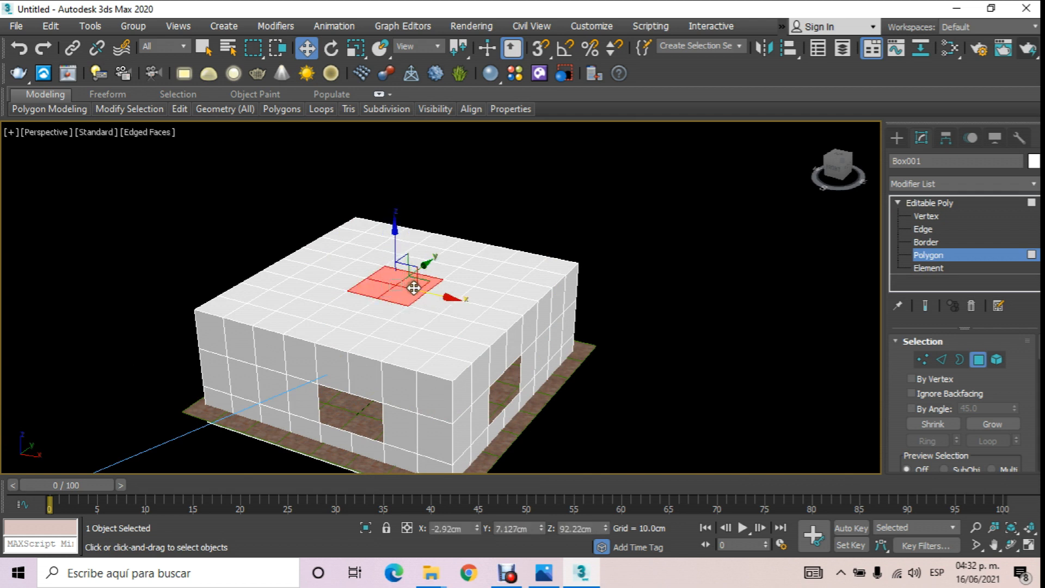
key(Delete)
Render the camera view, save the image under a new name alongside "render 4.jpg", and return to the Perspective view
key(c)
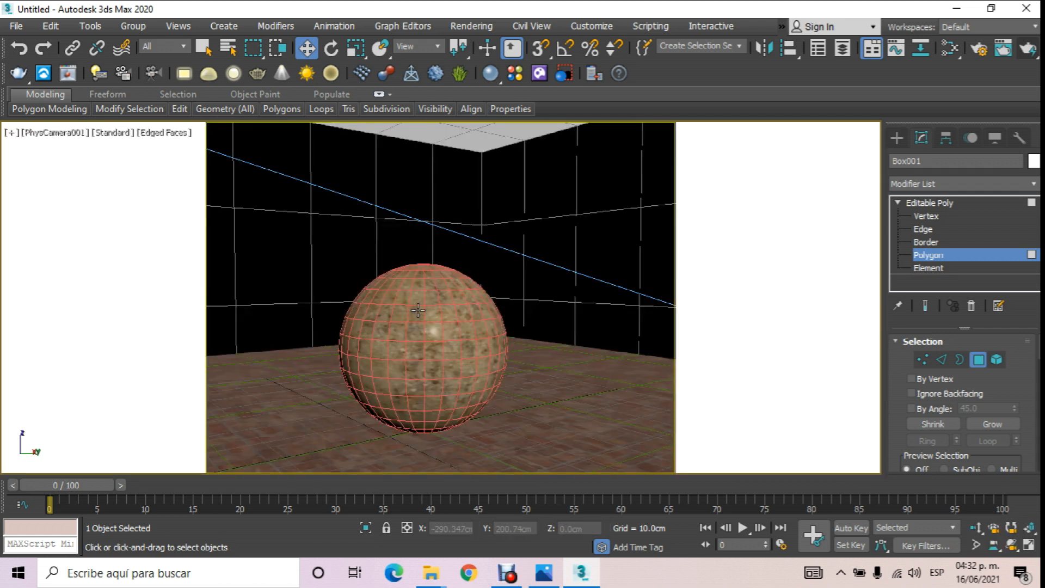
click(1035, 49)
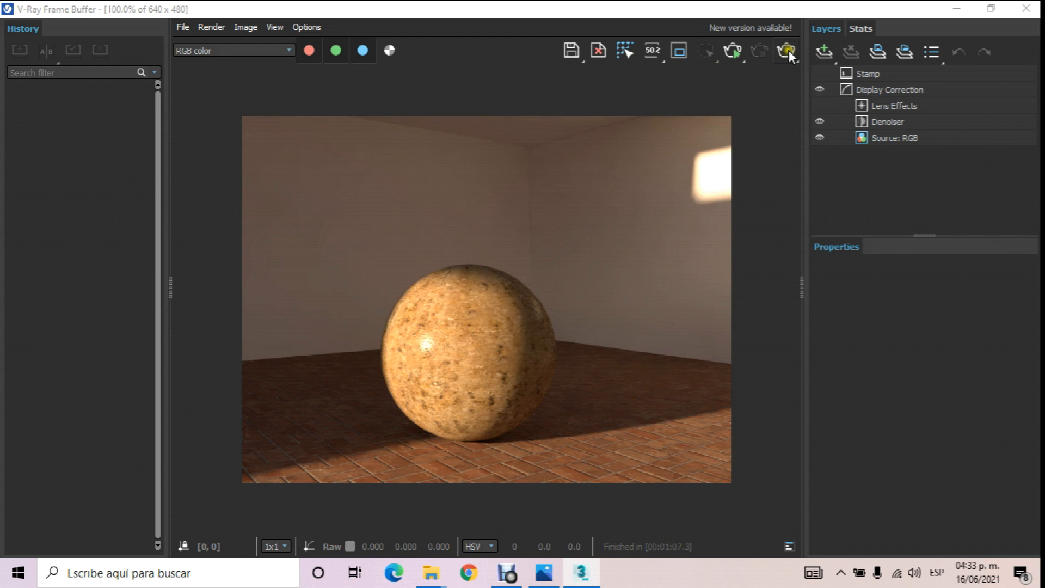
click(573, 50)
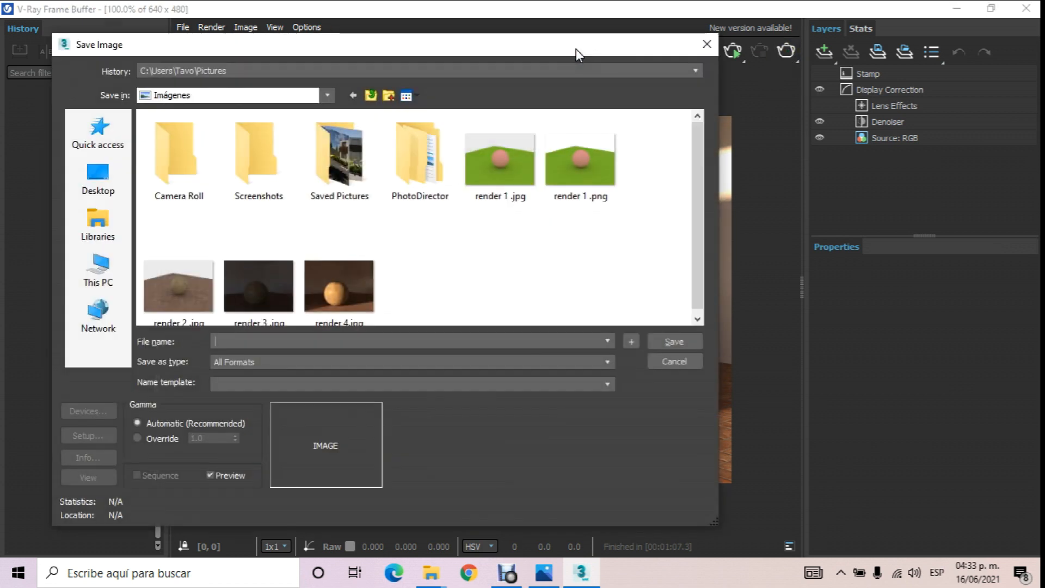
click(345, 276)
click(250, 342)
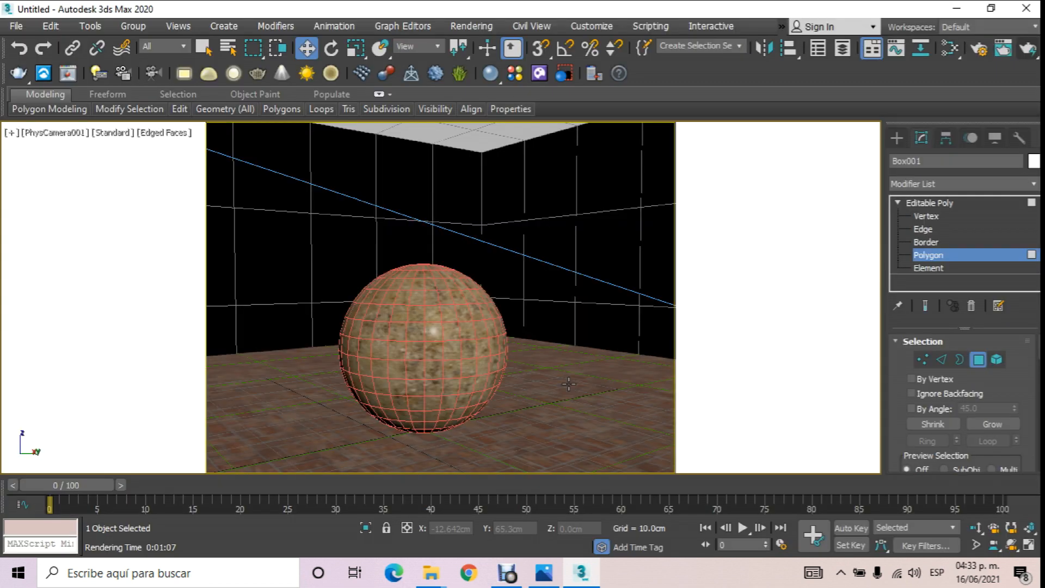
key(p)
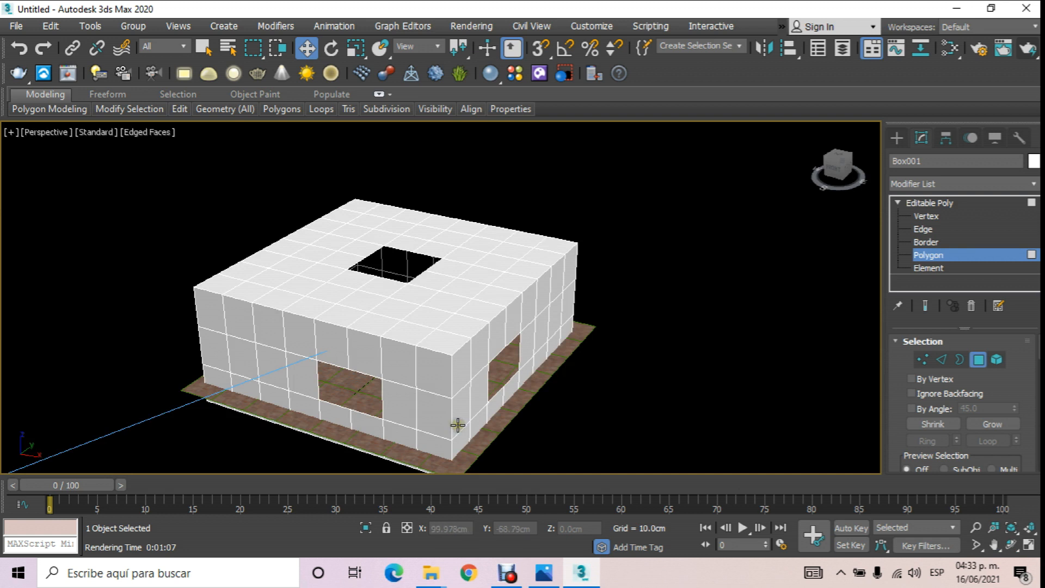
Exit polygon editing on the box and, in the Left view, raise the V-Ray sun to about Z 352 cm and move it closer to the box
key(l)
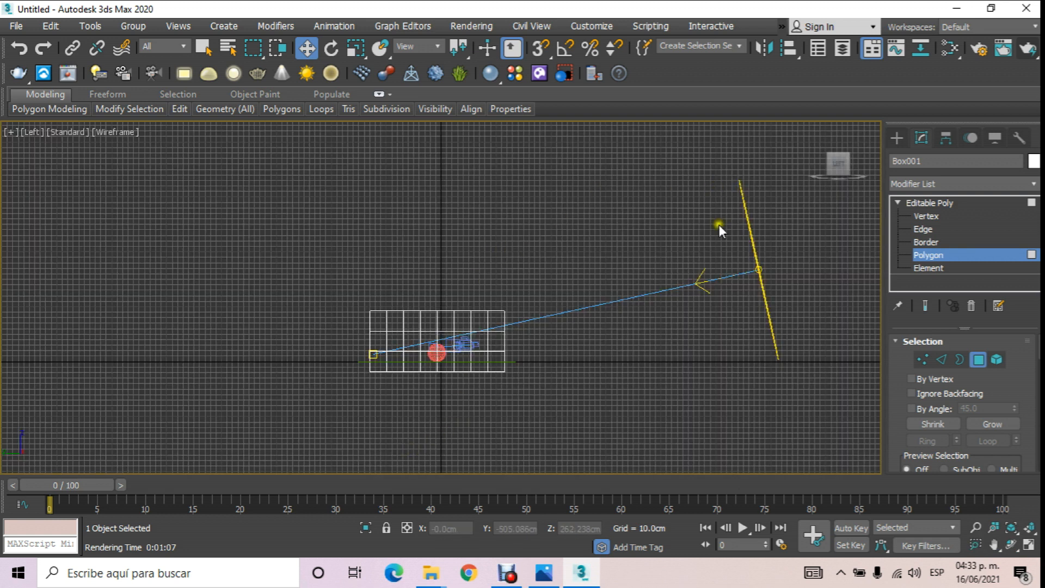
click(992, 252)
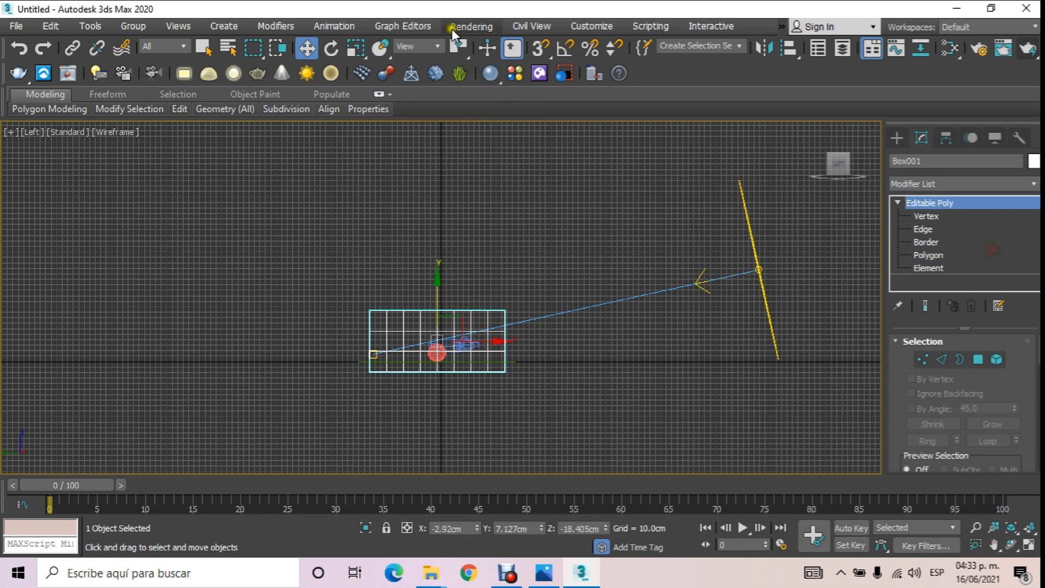
click(558, 202)
click(761, 273)
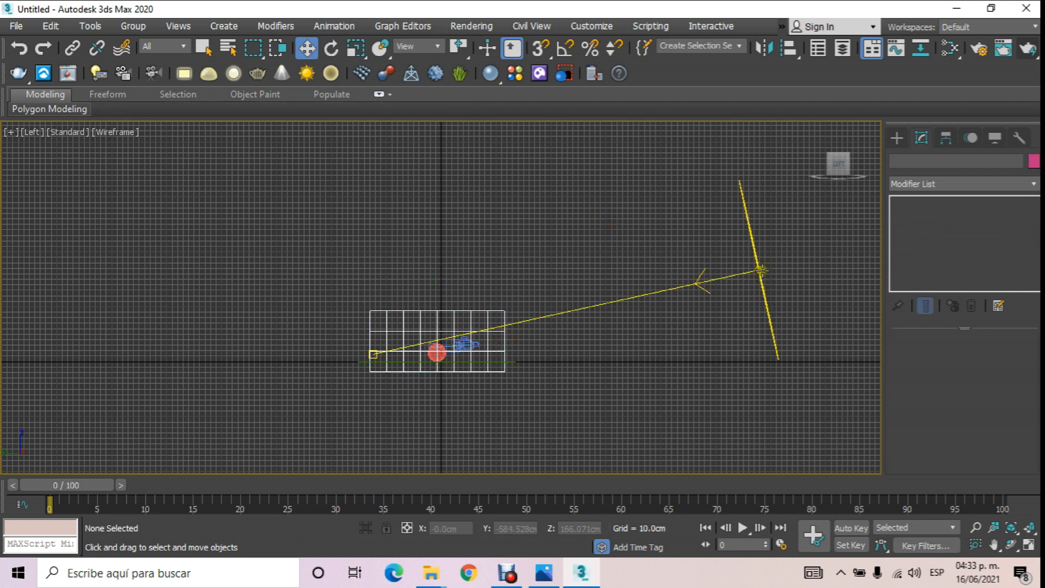
drag(566, 268, 544, 172)
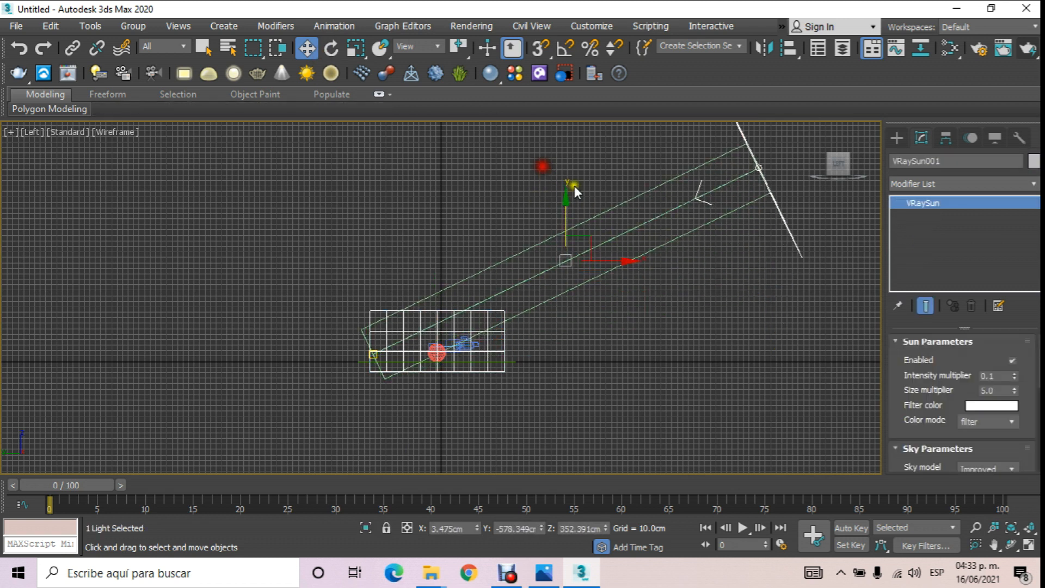
drag(573, 273, 368, 264)
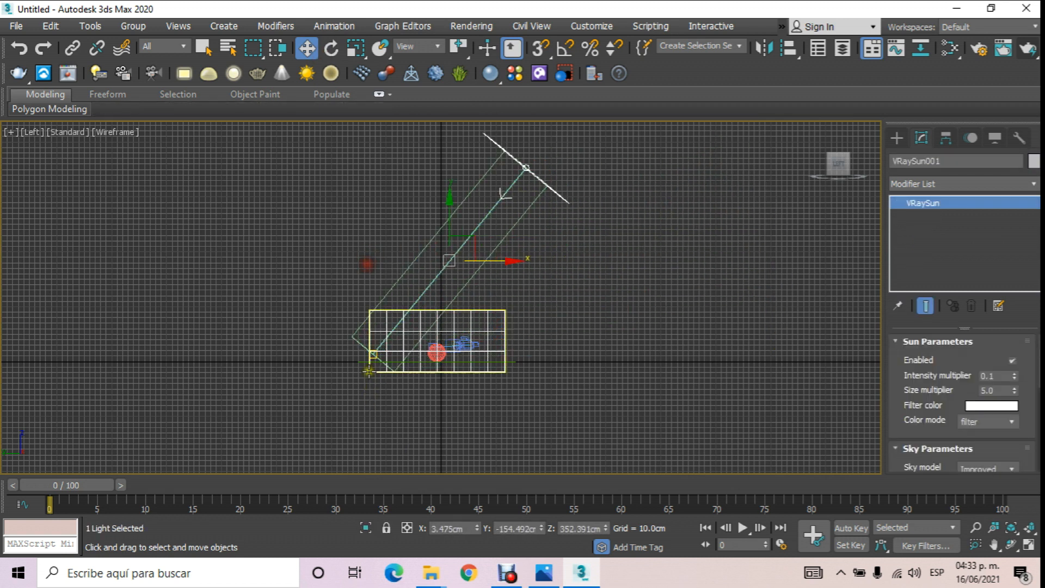
Lower the sun's target below the floor and shift the light above the skylight so that it points almost straight down
click(374, 356)
drag(378, 336, 408, 420)
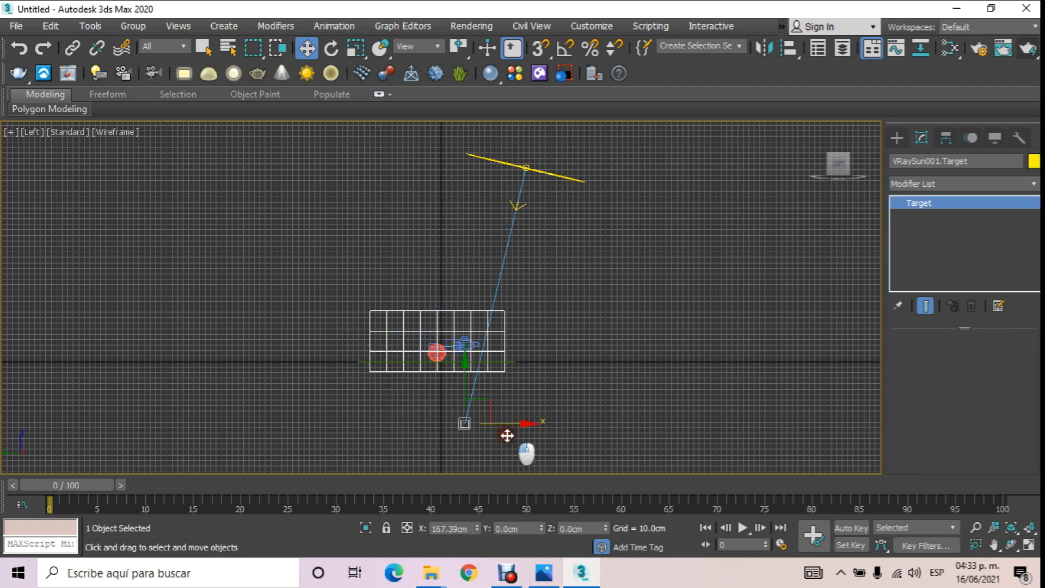
click(543, 175)
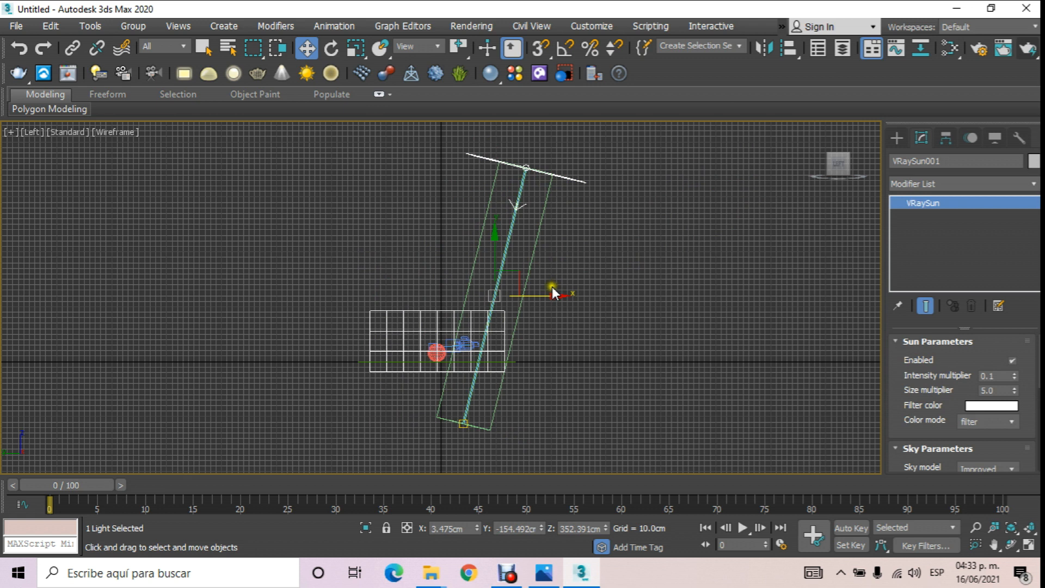
drag(548, 295, 475, 295)
ctrl+click(464, 422)
Render the camera view, save the image as "render 6.jpg" with the default JPEG settings, and close the frame buffer
key(c)
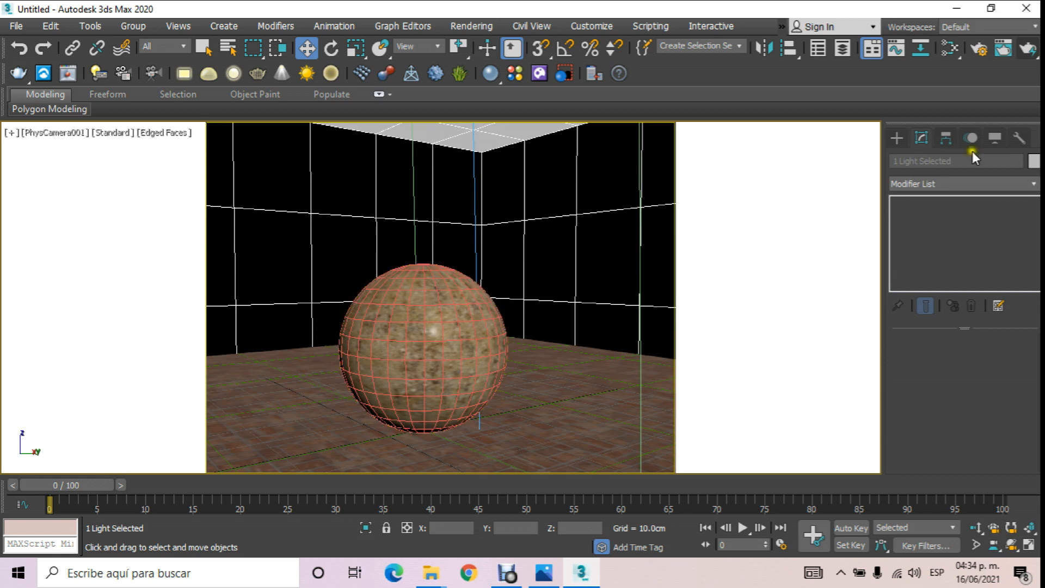
key(shift+q)
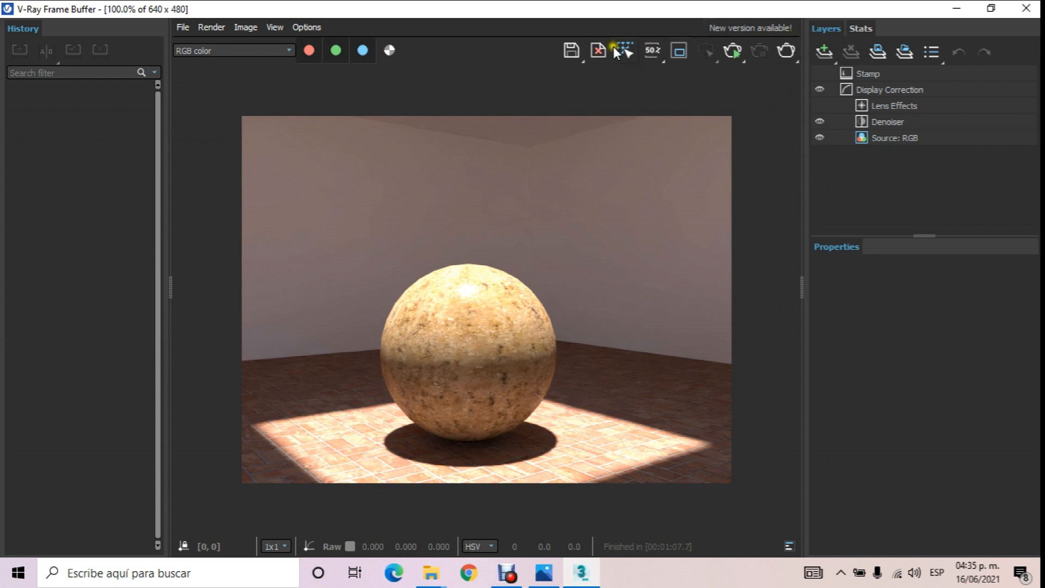
click(570, 48)
click(444, 299)
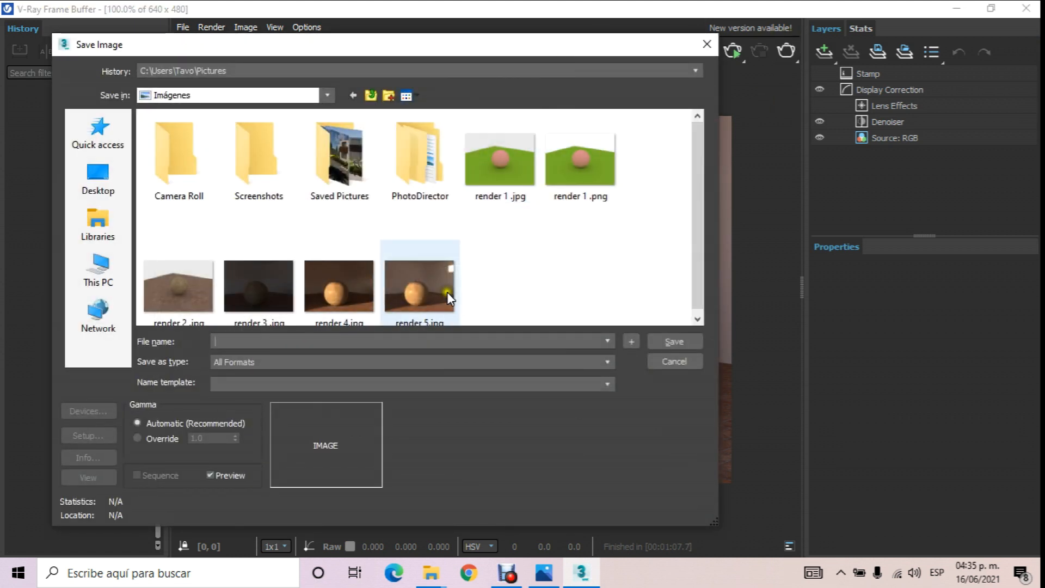
click(263, 342)
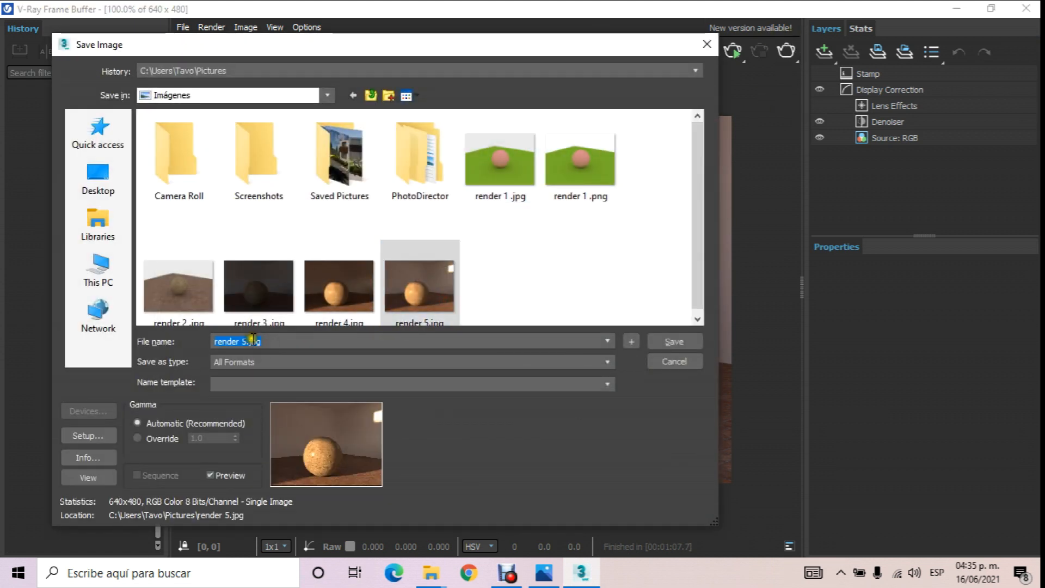
drag(247, 340, 273, 341)
click(249, 341)
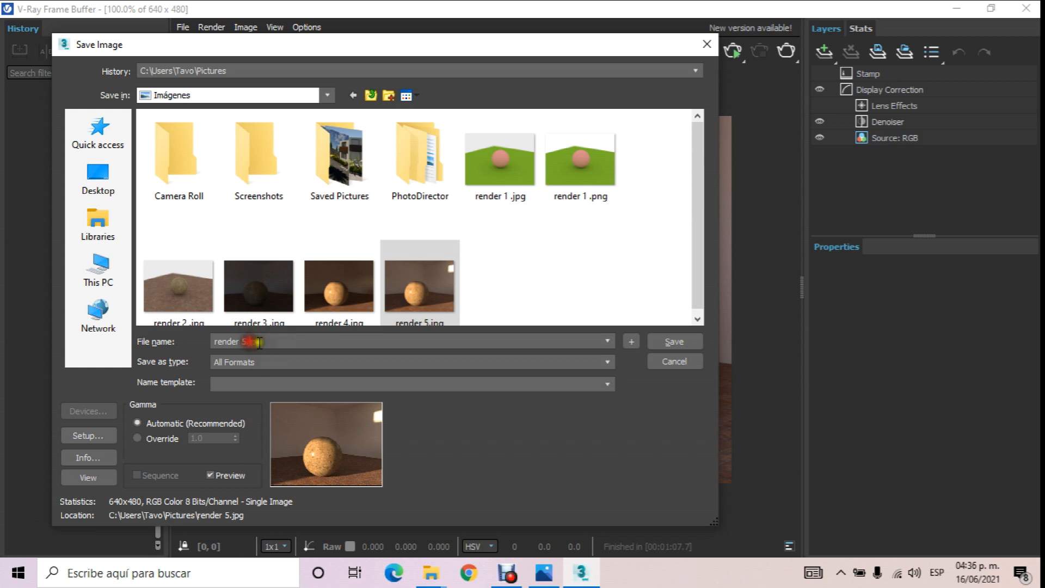
key(BackSpace)
text(6)
click(667, 343)
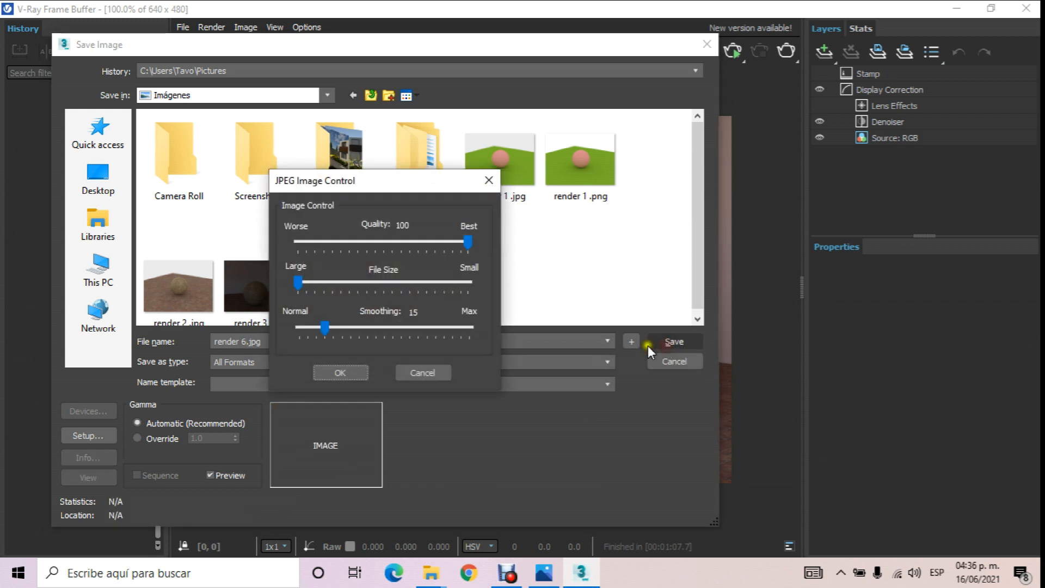
click(333, 372)
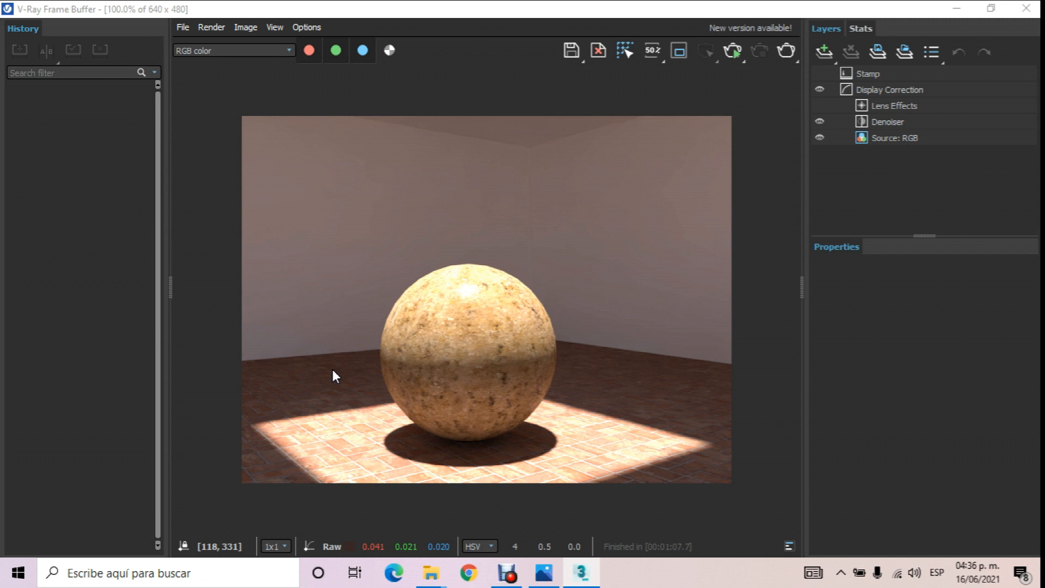
click(1027, 8)
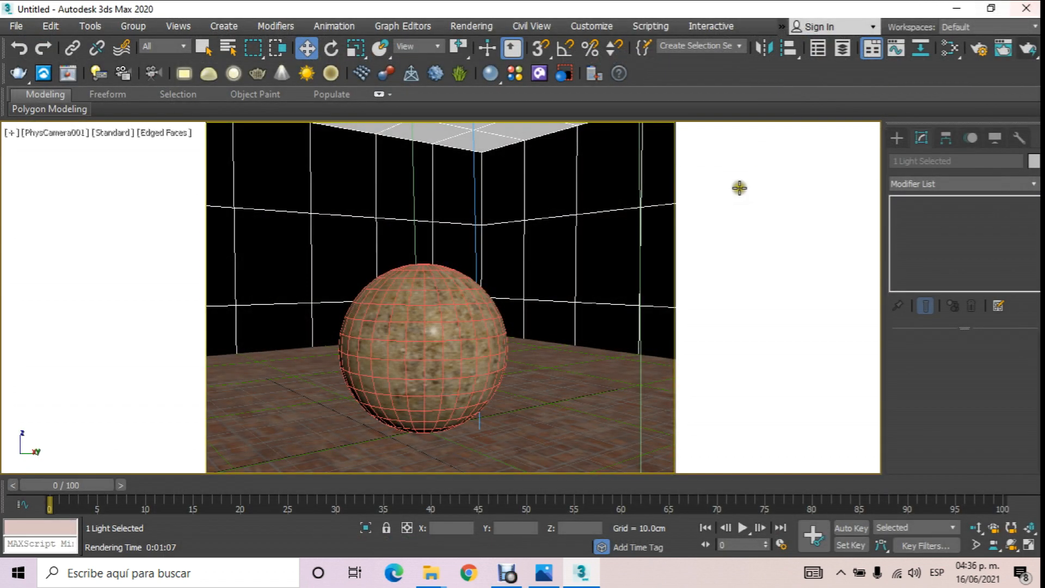
Orbit the physical camera around the sphere to frame both wall windows and the room corner between them
click(1010, 544)
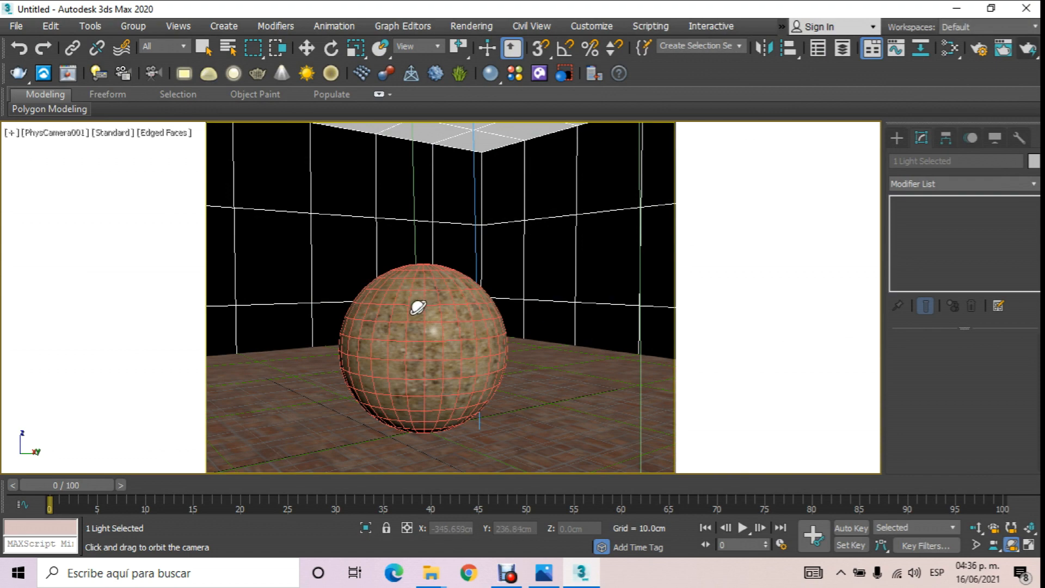
drag(416, 316, 704, 311)
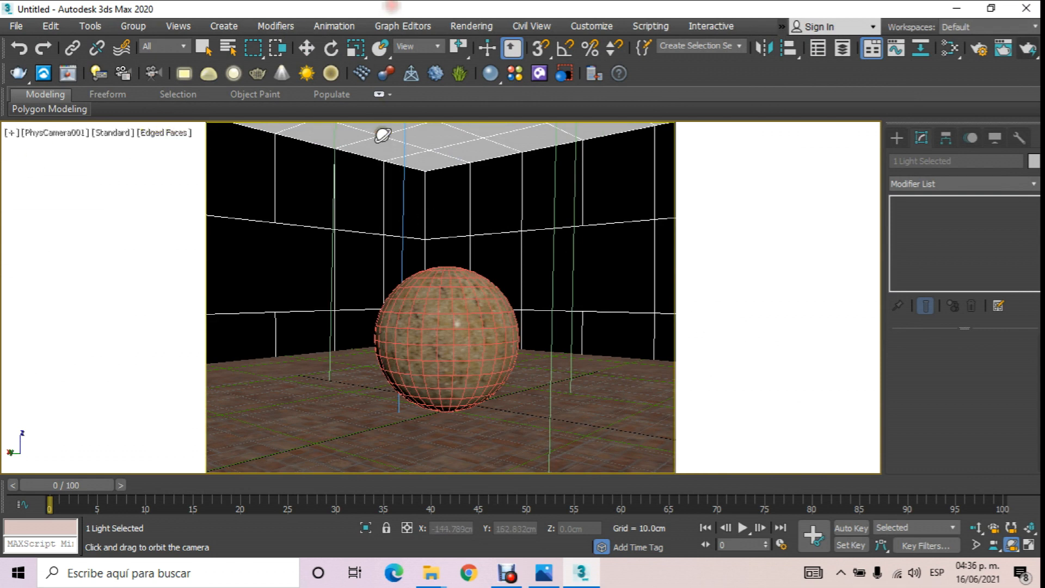
key(t)
key(c)
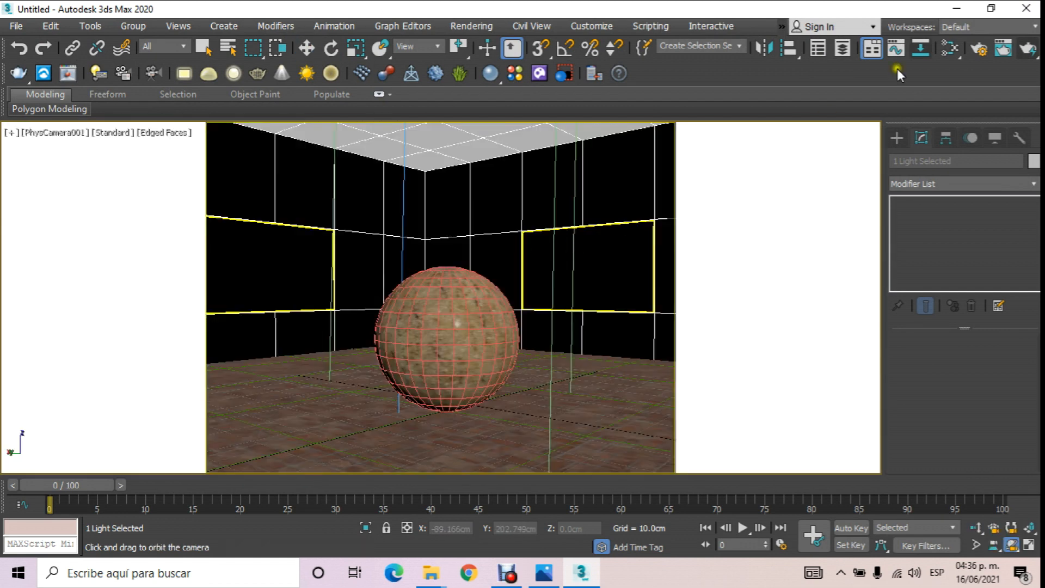
click(307, 48)
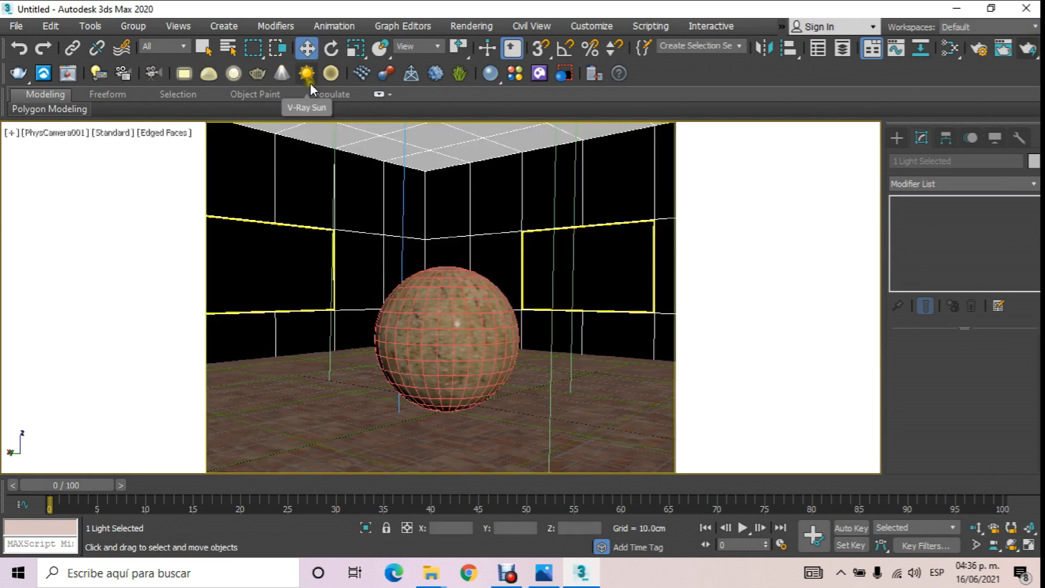
Clone the V-Ray sun together with its target as one independent copy, placed beside the box in the Left view
key(t)
click(617, 243)
scroll(457, 283, down, 5)
scroll(457, 283, up, 5)
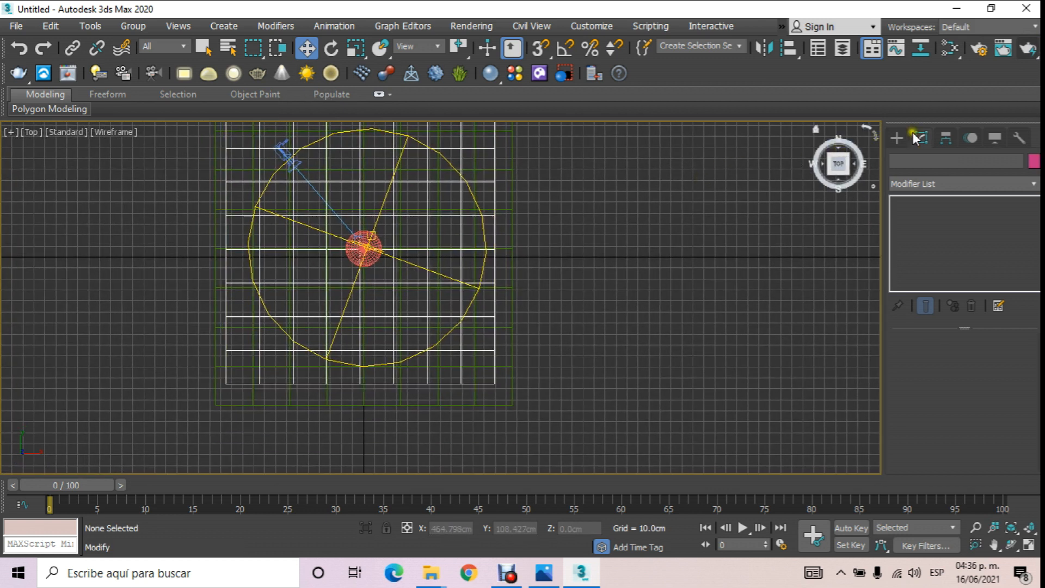
click(897, 138)
key(l)
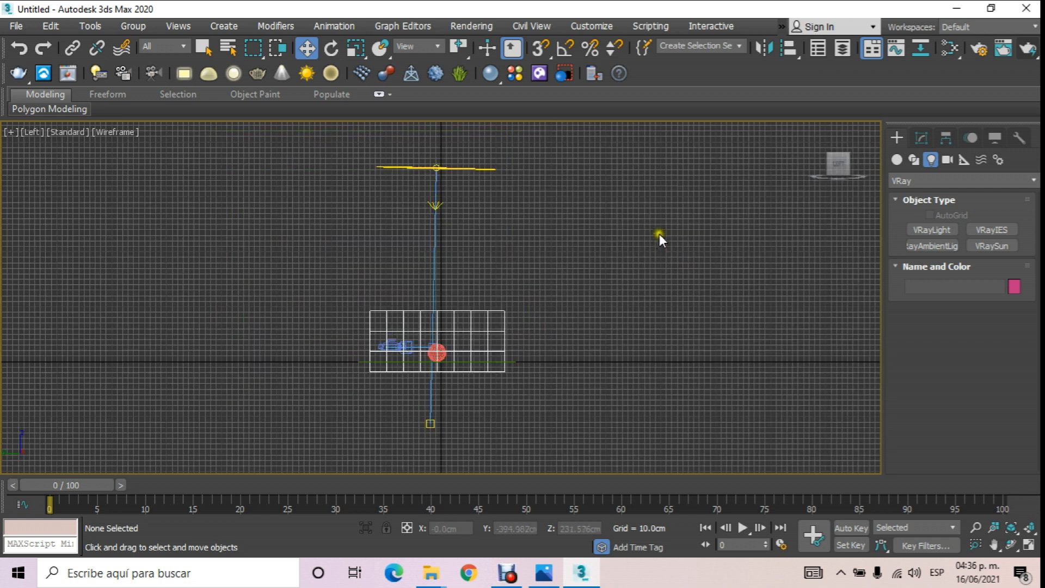
drag(417, 153, 463, 233)
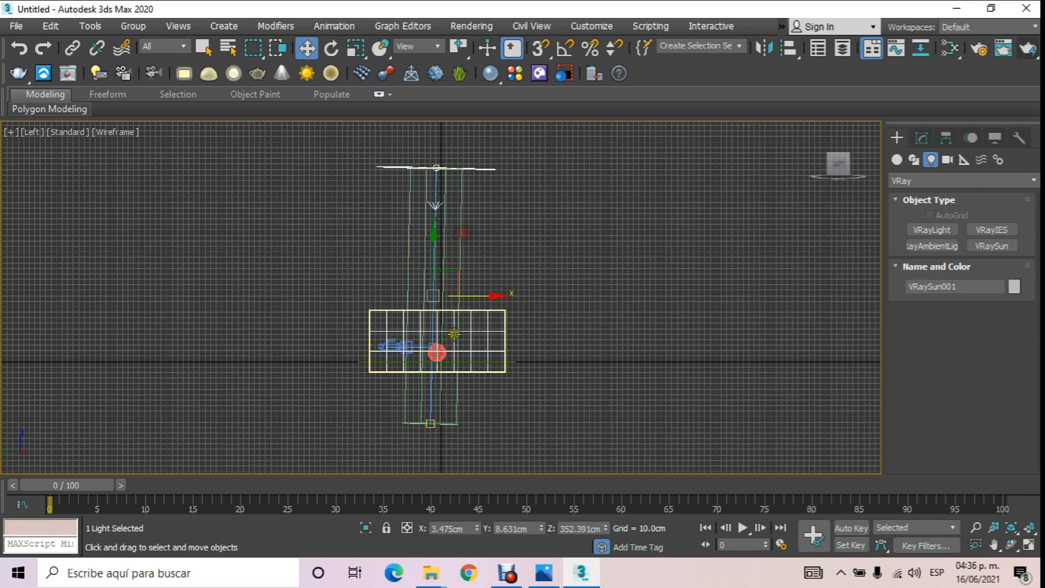
click(430, 424)
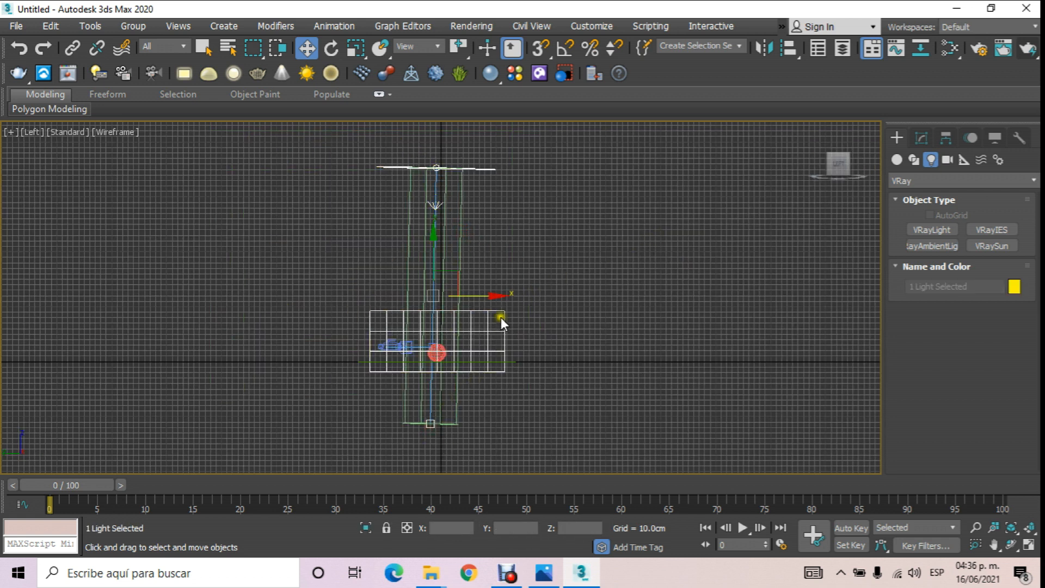
shift+drag(483, 300, 633, 309)
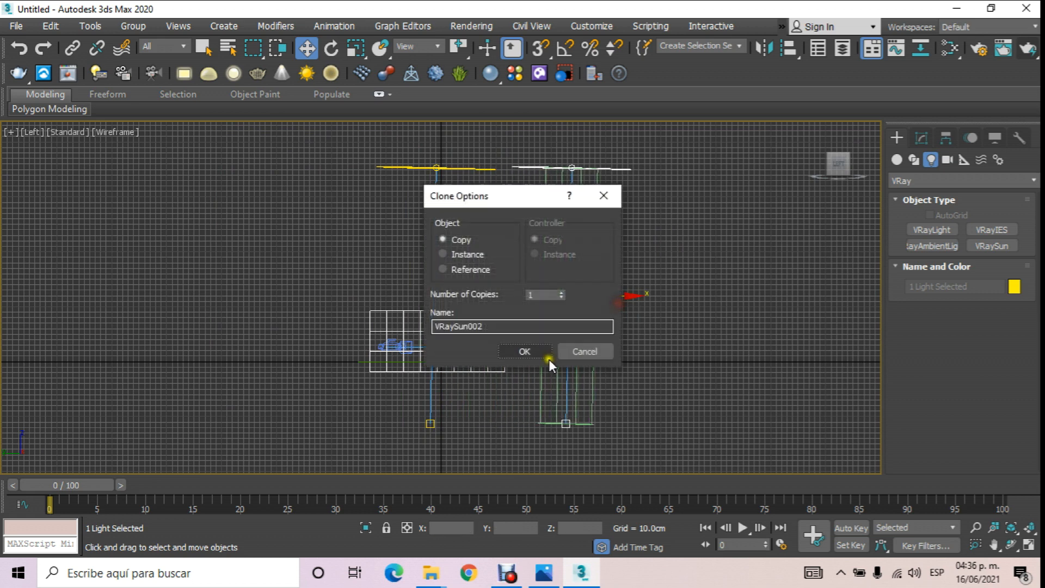
click(524, 351)
In the Top view, move the copied sun diagonally outside the box to about X 269 cm, Y -251 cm, and its target near the sphere
key(t)
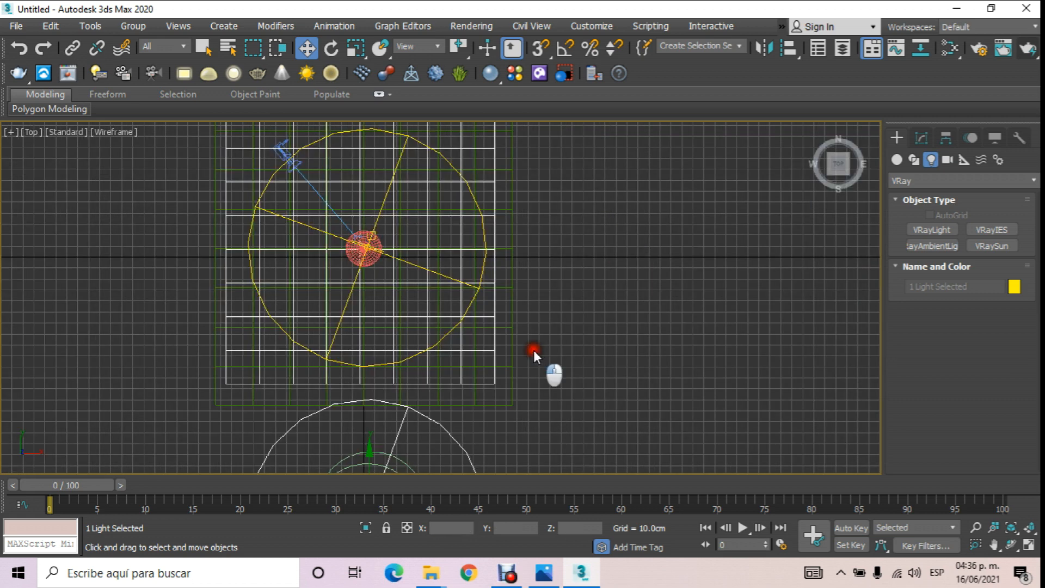
scroll(534, 351, down, 2)
click(565, 322)
scroll(565, 322, down, 2)
click(497, 390)
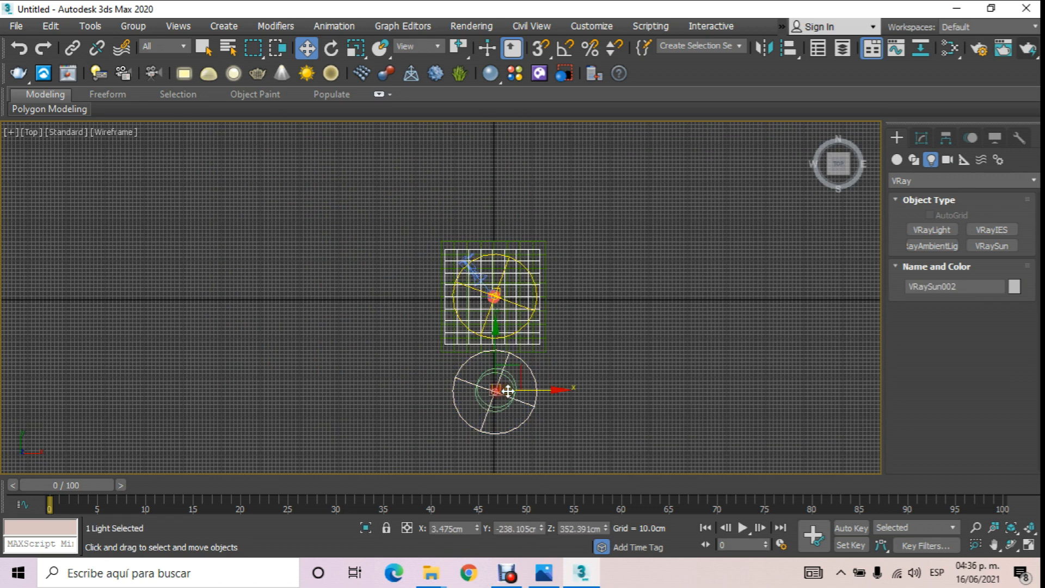
drag(499, 357, 630, 392)
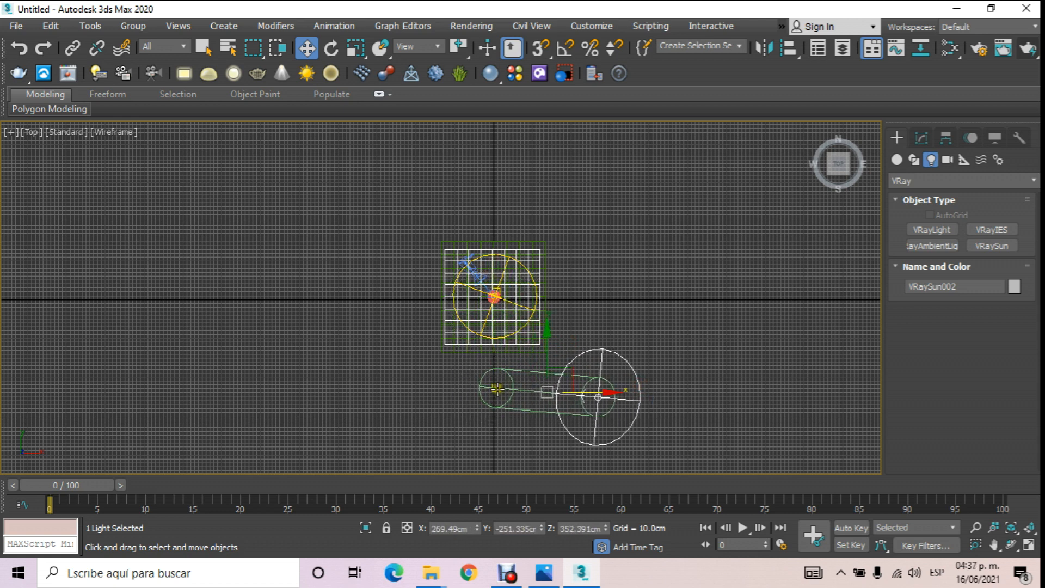
click(498, 388)
drag(494, 364, 495, 263)
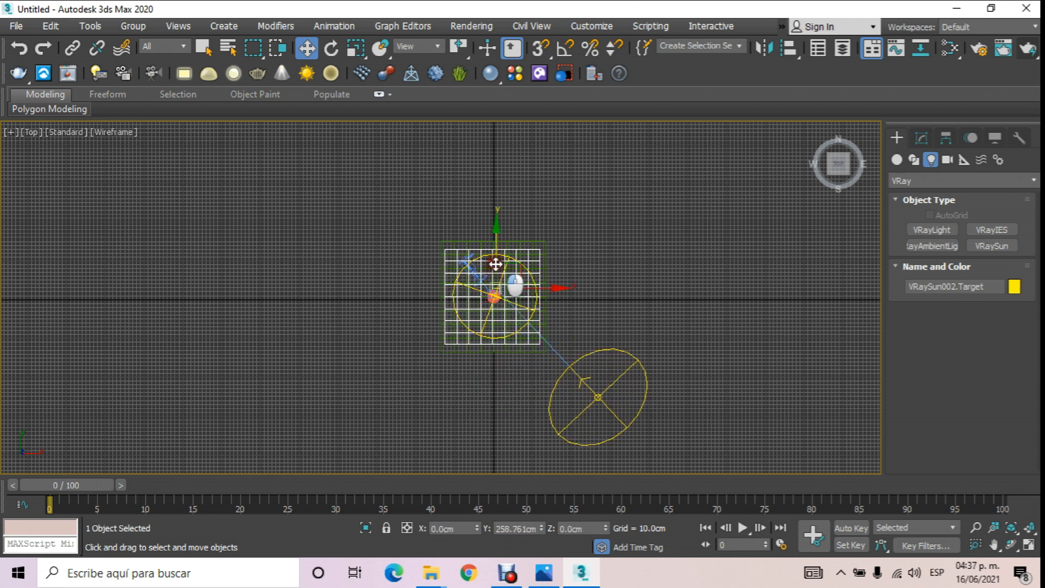
In the Left view, lower the copied sun to just above roof height and move its target past the box's opposite wall at floor level
key(l)
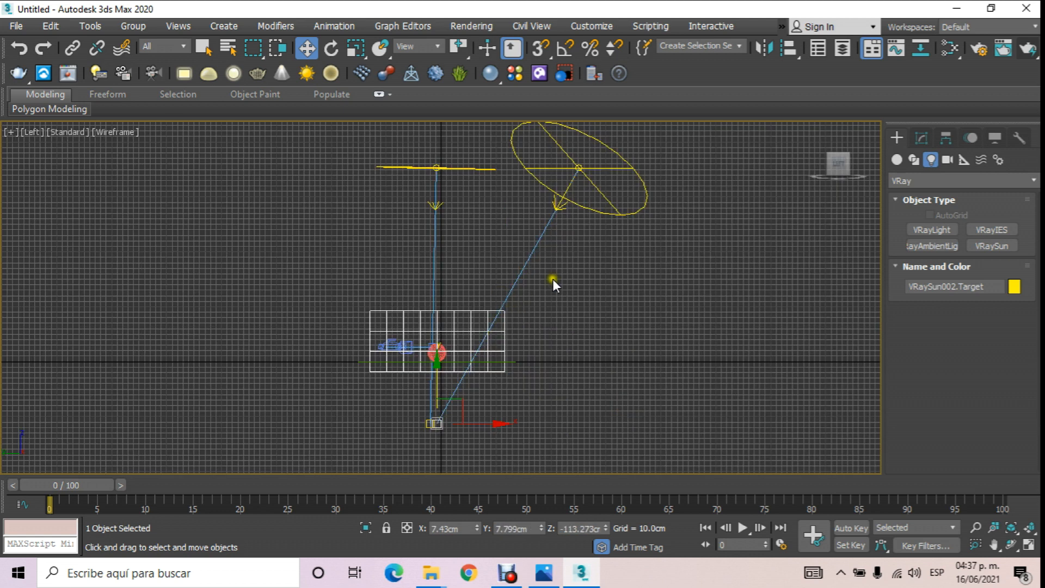
click(559, 217)
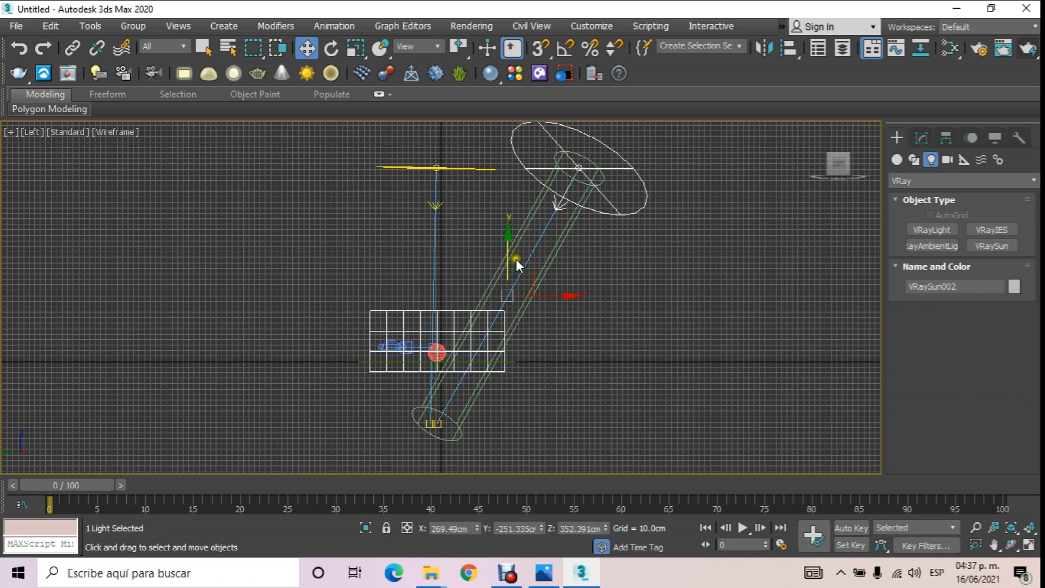
drag(511, 259, 589, 401)
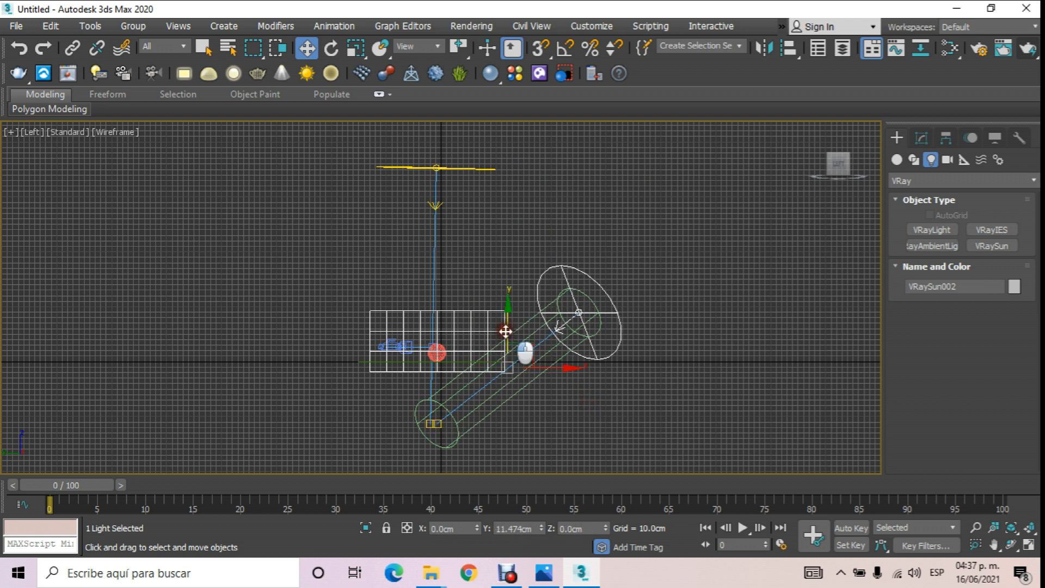
click(438, 427)
mouse_move(441, 397)
mouse_down()
mouse_move(442, 320)
mouse_move(468, 362)
mouse_move(373, 366)
mouse_up()
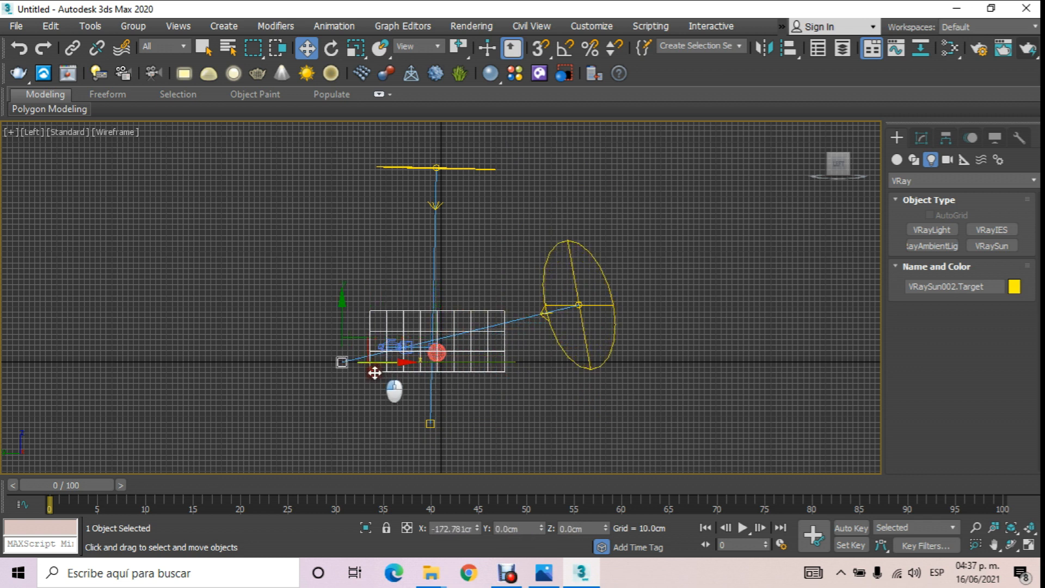
Render the physical camera view and save the image as render 7.jpg in the Pictures folder at JPEG quality 100
key(c)
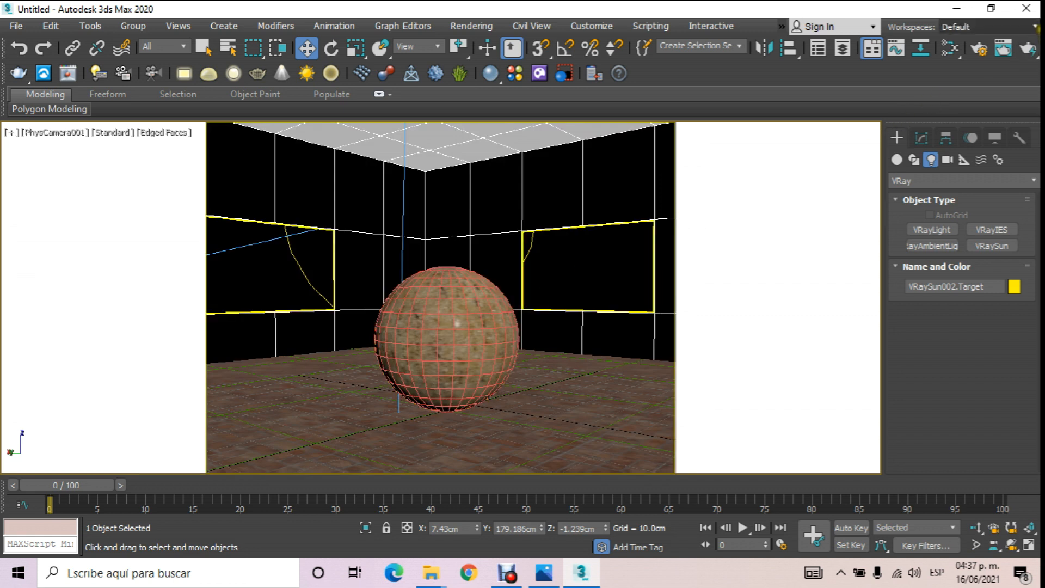
click(1027, 49)
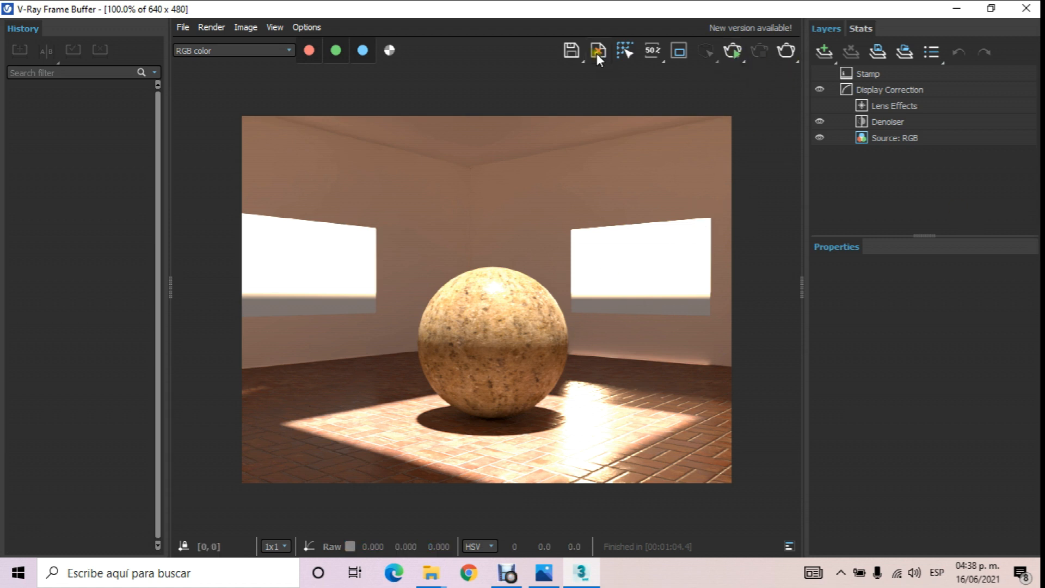
click(566, 48)
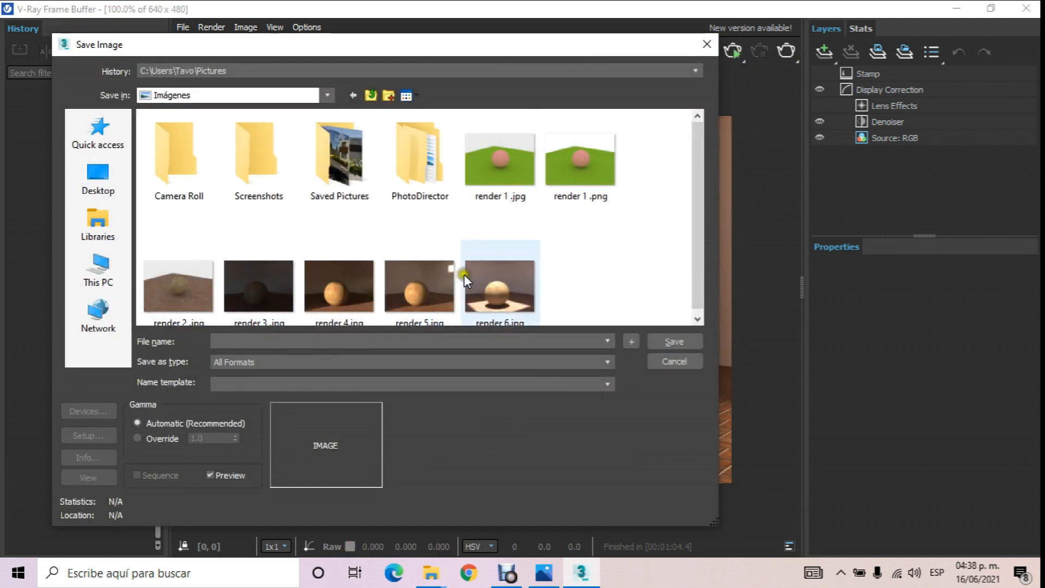
click(514, 274)
click(252, 342)
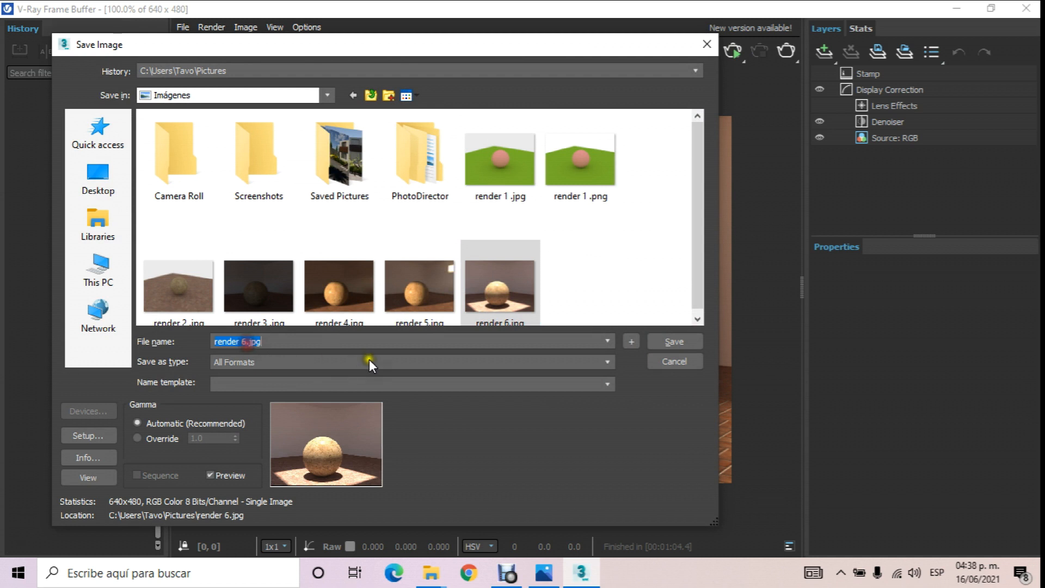
key(Left)
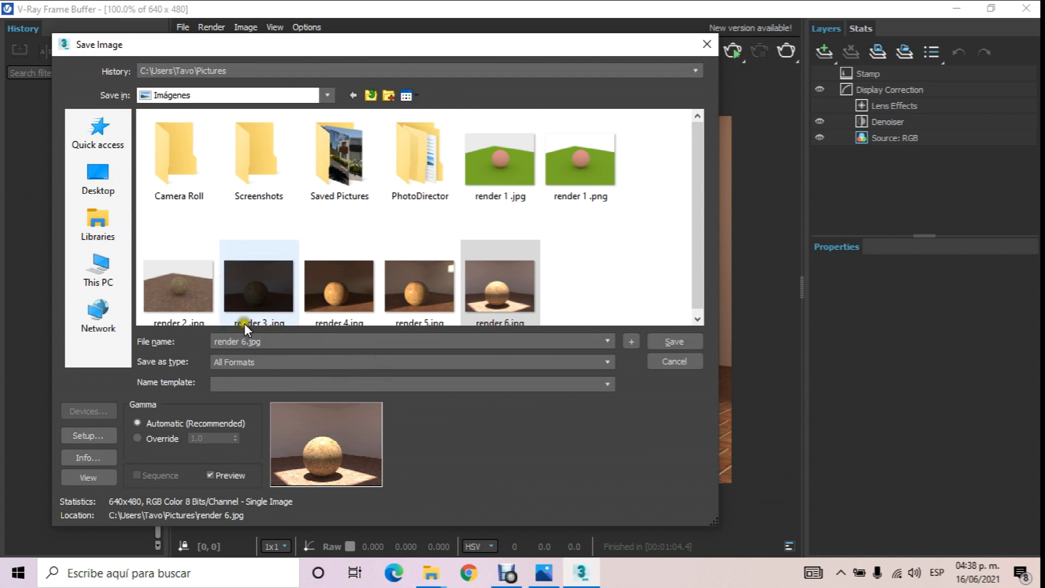
click(249, 342)
key(BackSpace)
text(7)
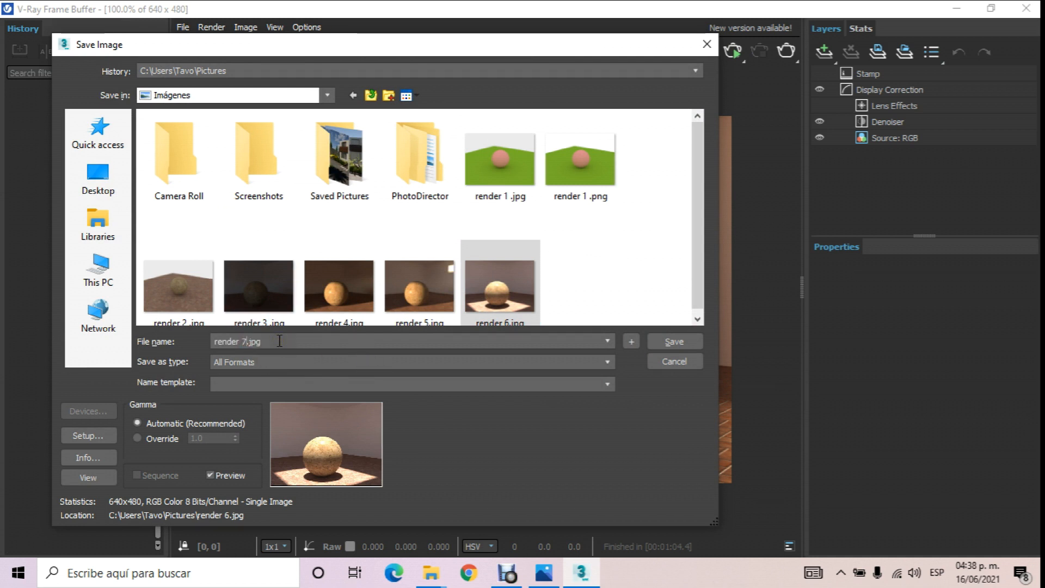
click(681, 339)
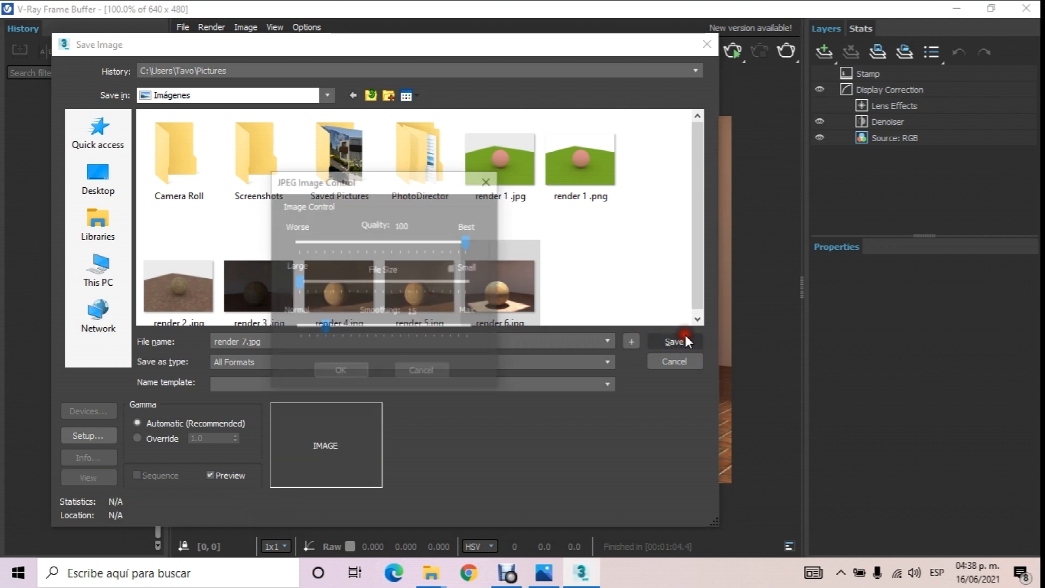
click(347, 373)
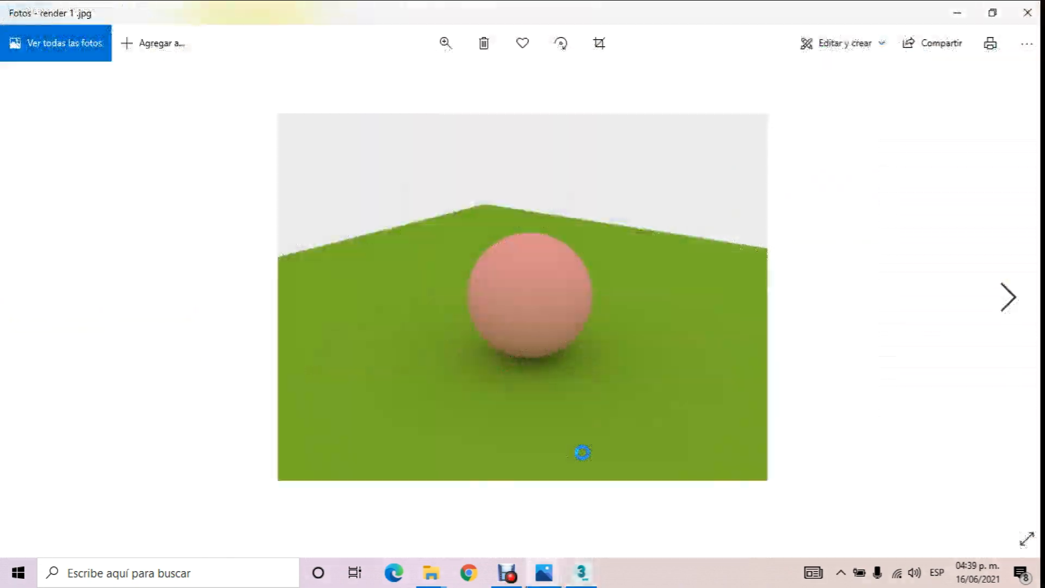
Review the saved renders one after another in the Photos viewer, from render 1 onward, to compare materials and lighting
key(Right)
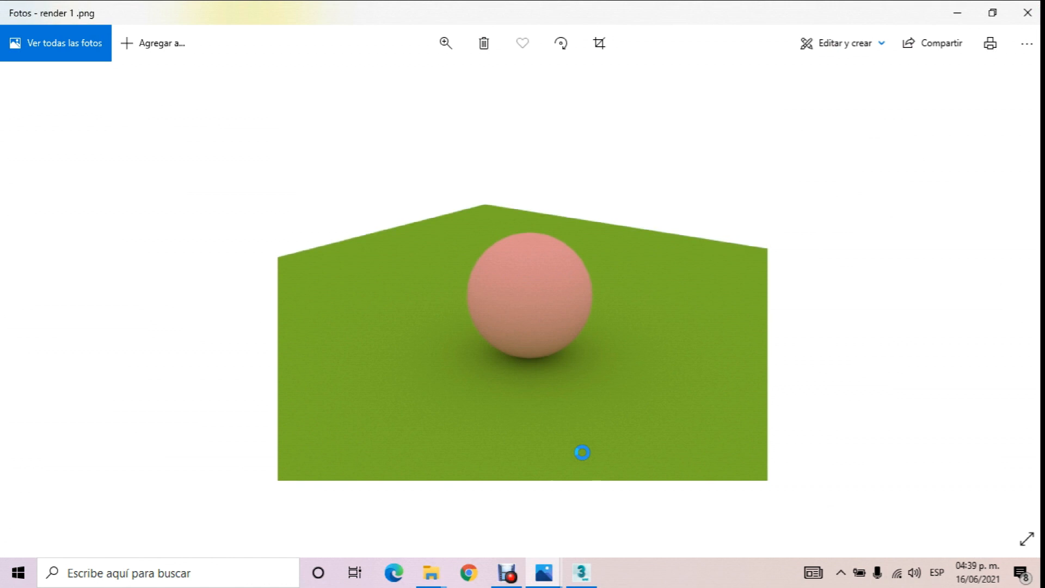
key(Right)
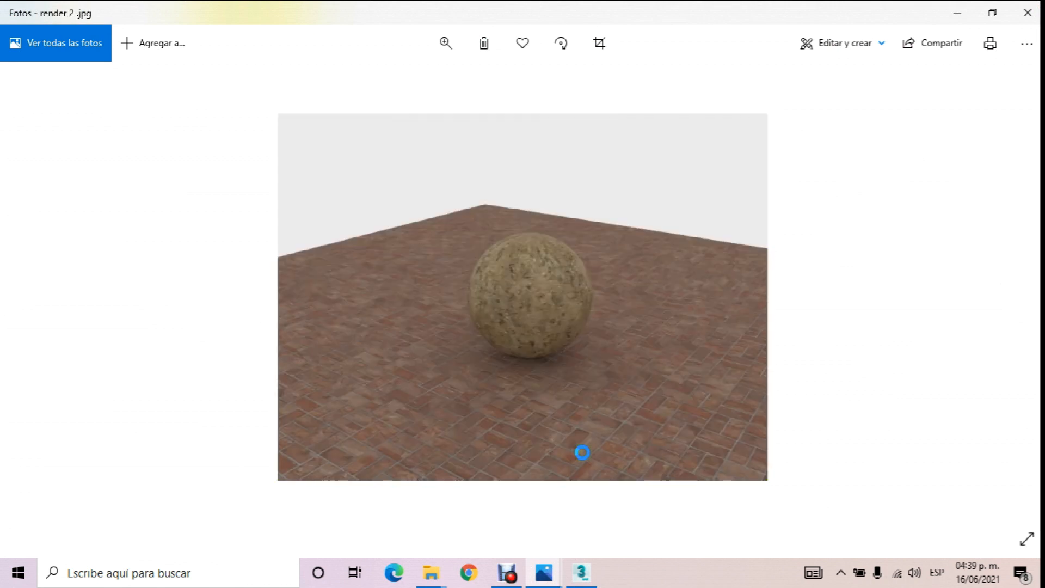
key(Right)
key(Right)
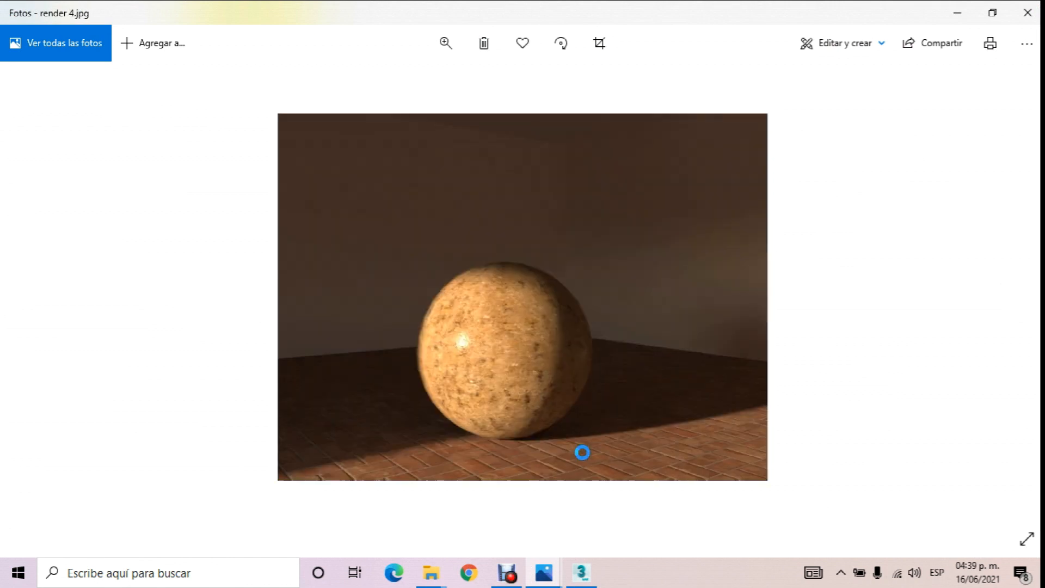
key(Right)
key(Right)
key(Right)
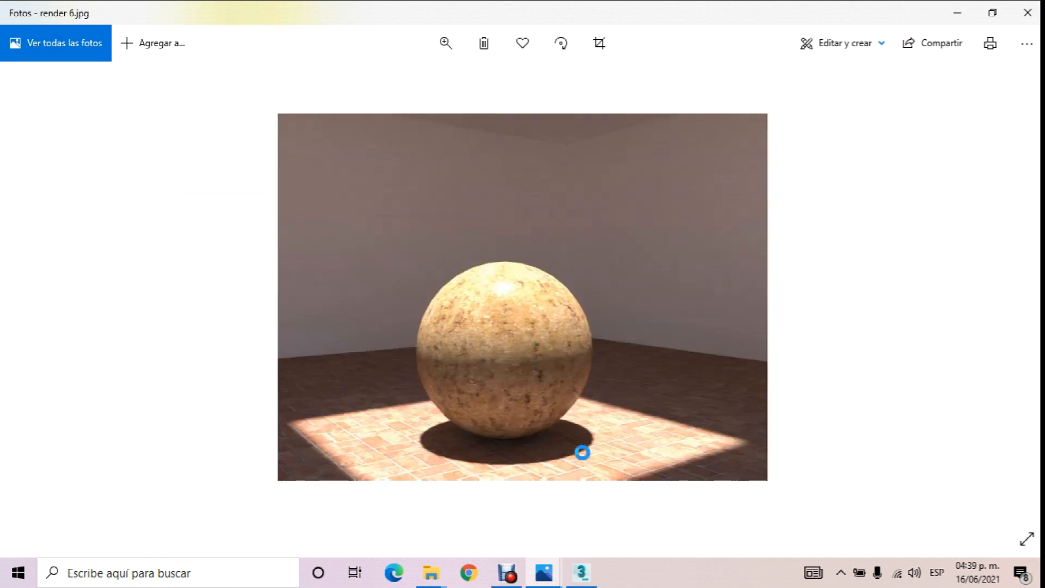